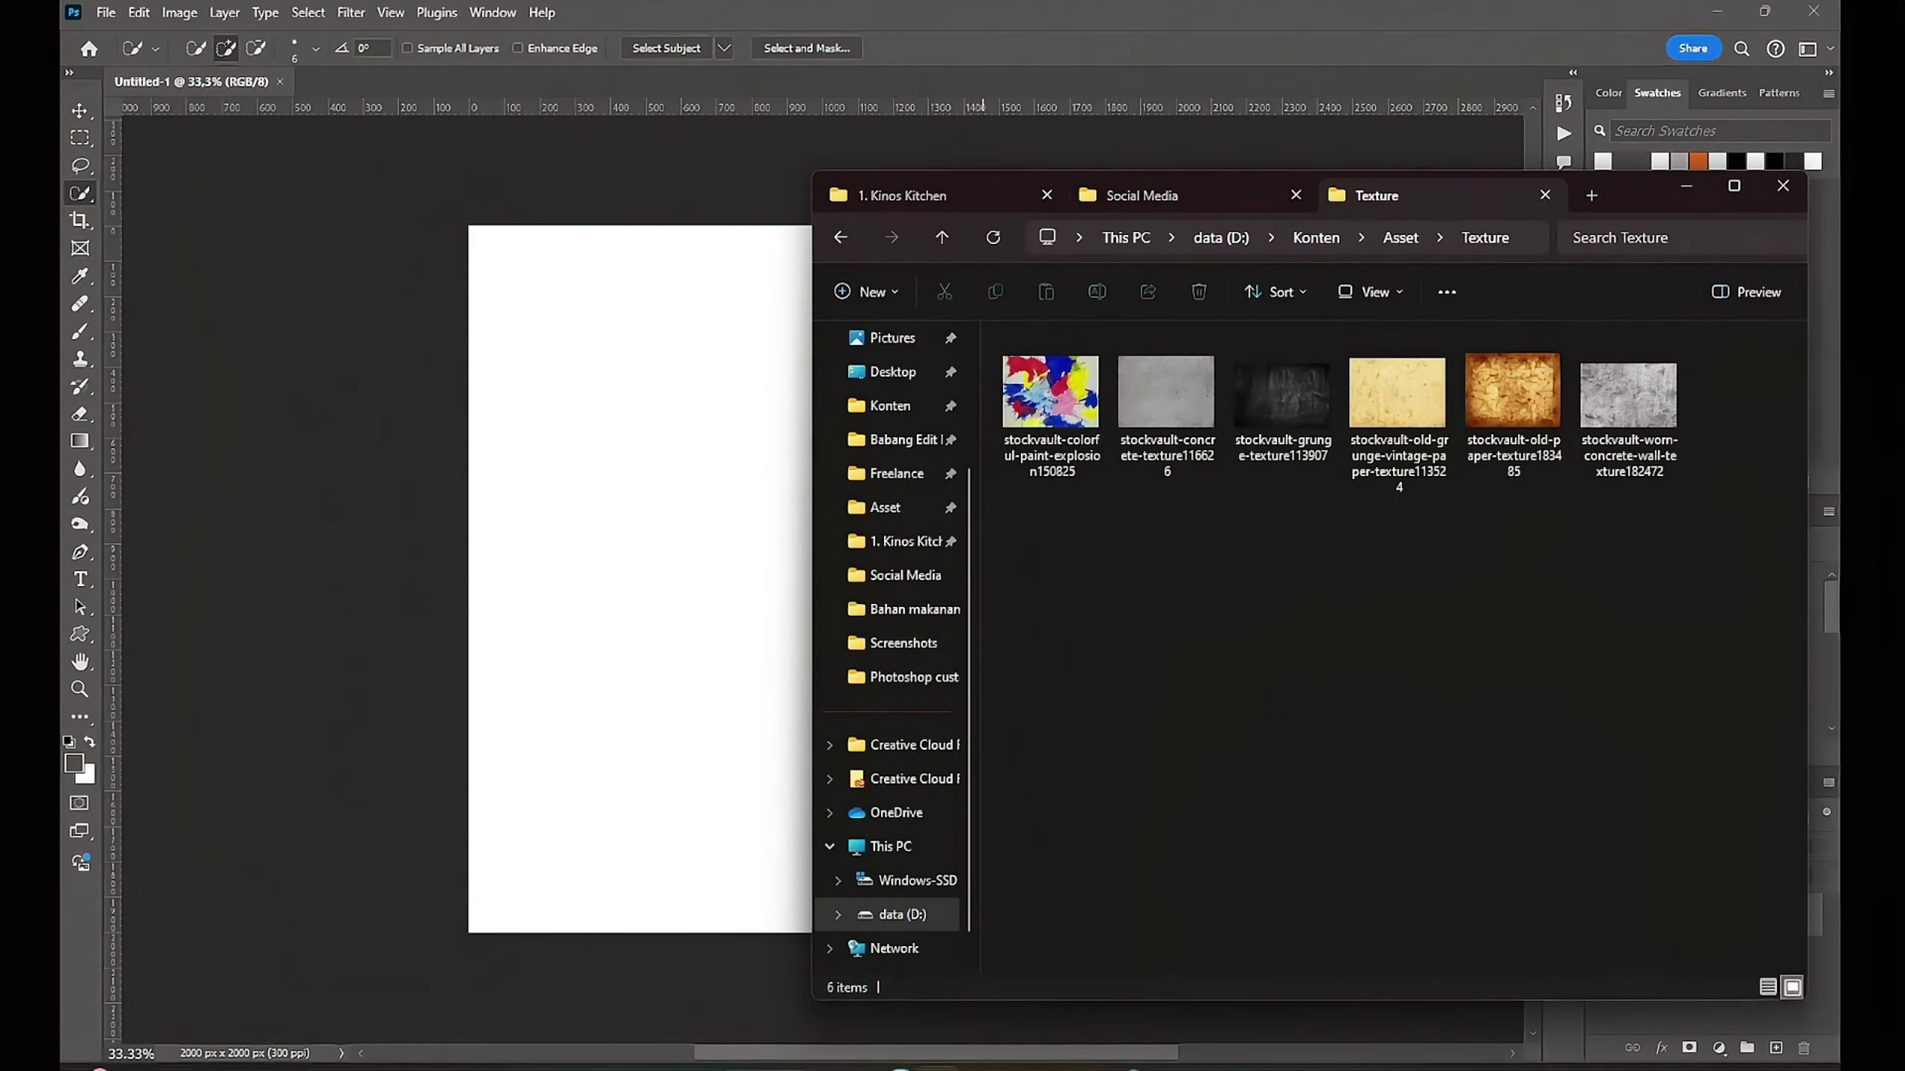
Step: Place Logo-01.png from the logo folder onto the square canvas
click(904, 195)
scroll(1155, 588, down, 5)
scroll(1155, 588, down, 1)
drag(1140, 750, 574, 642)
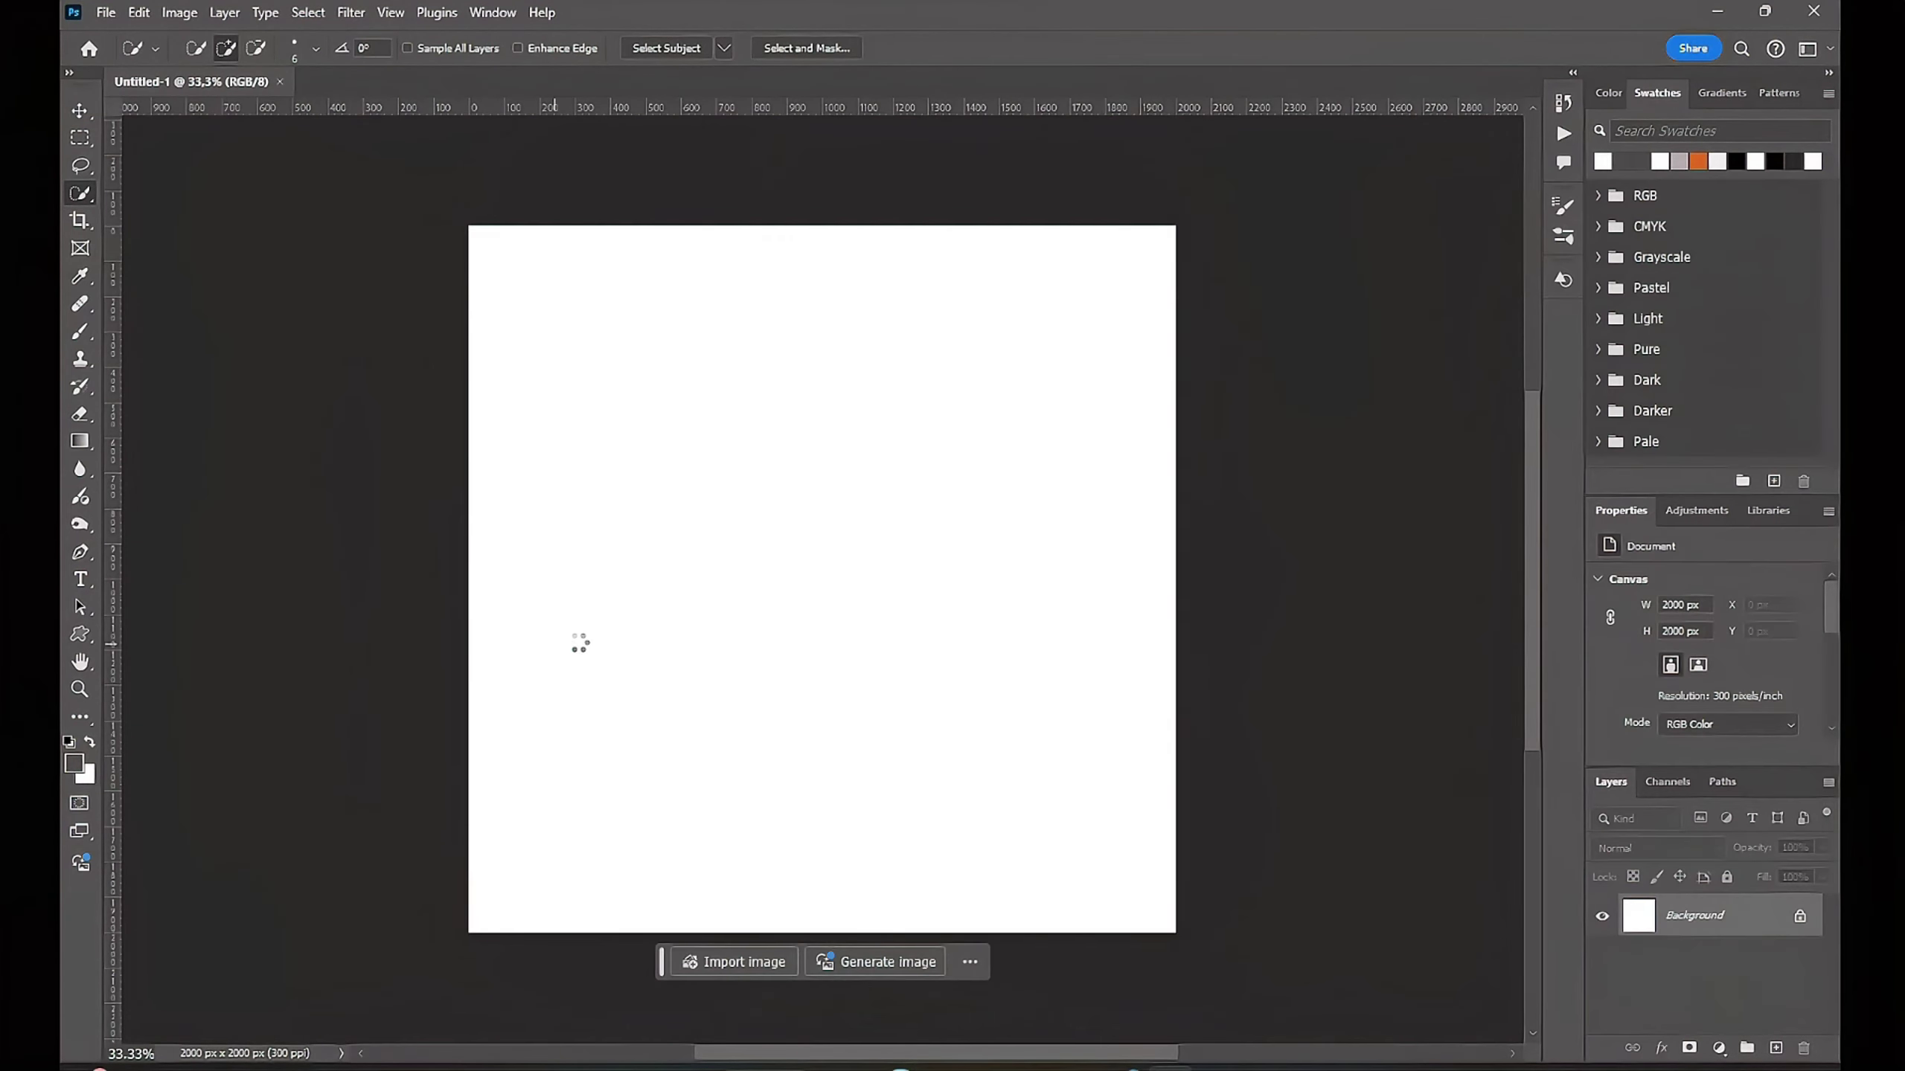
key(Return)
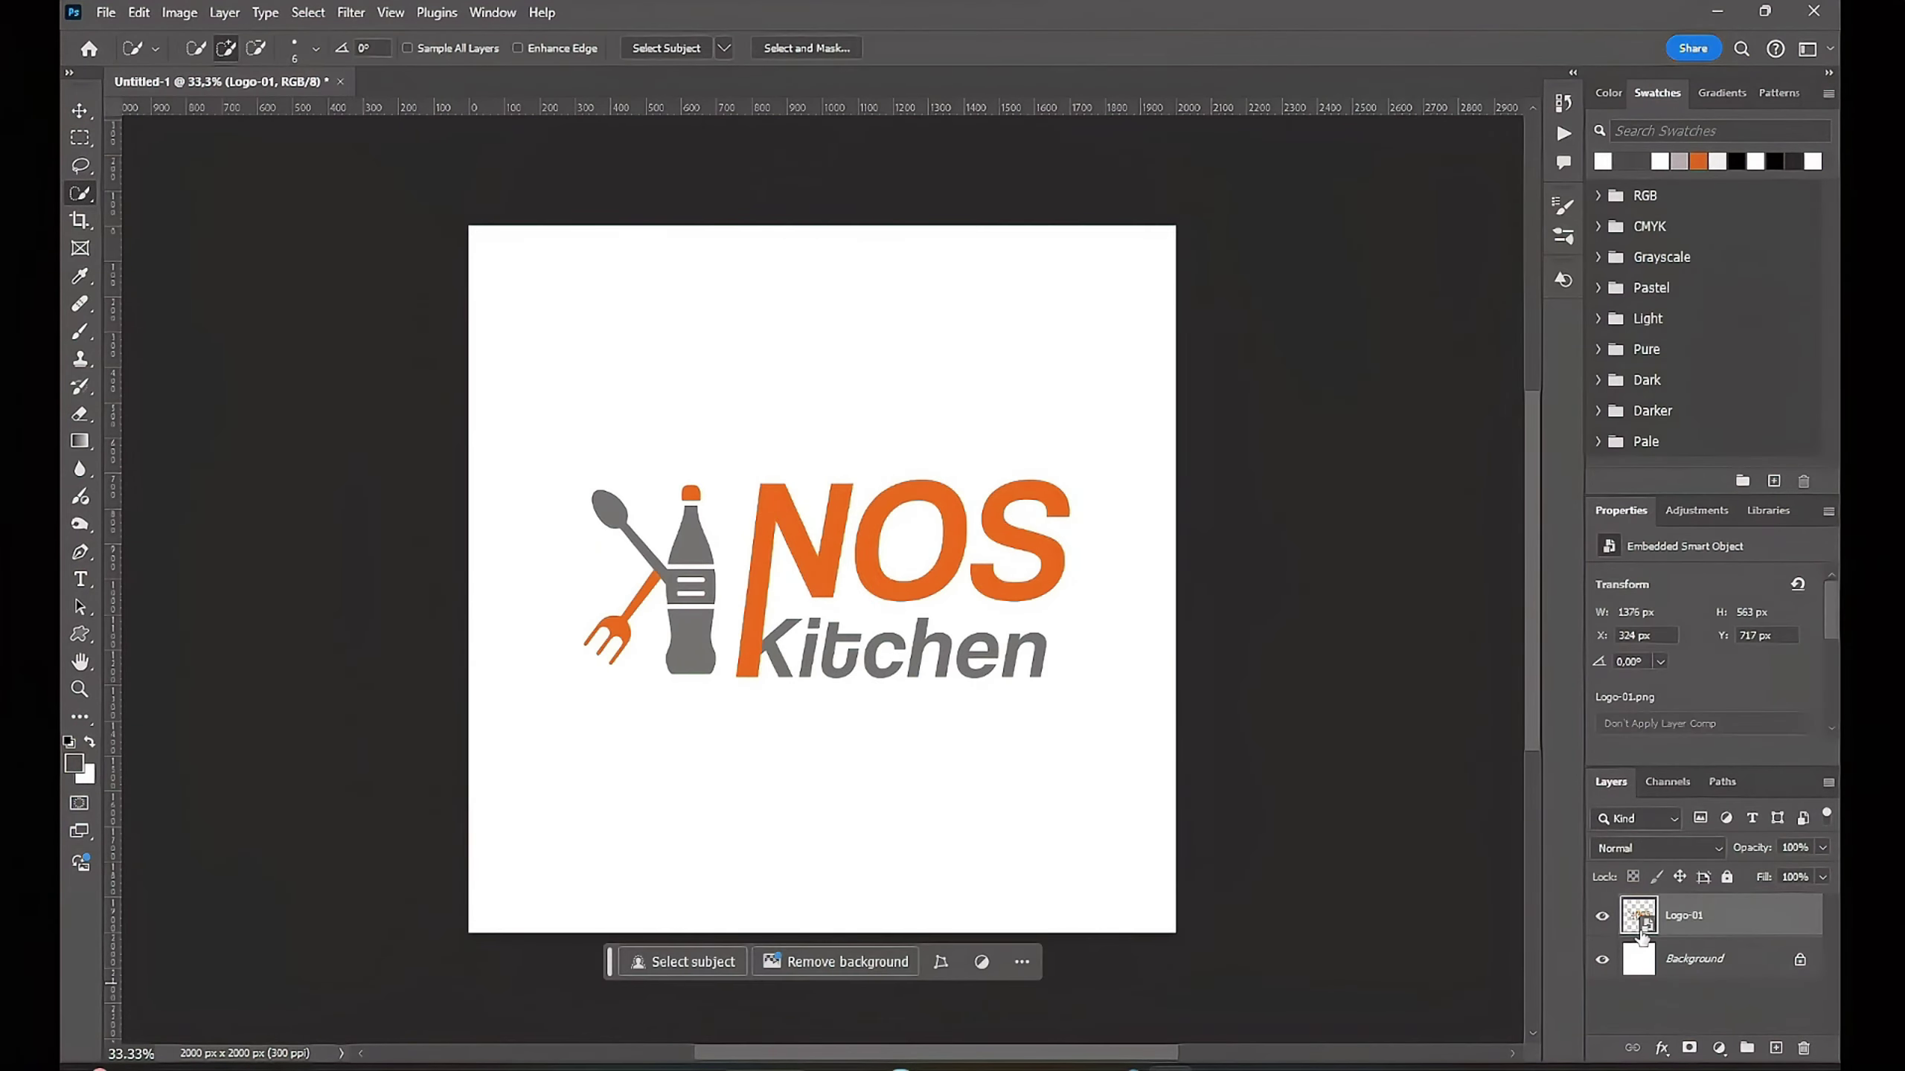
Step: Add a Solid Color fill layer above Background using orange sampled from the logo
click(1695, 959)
click(1719, 1047)
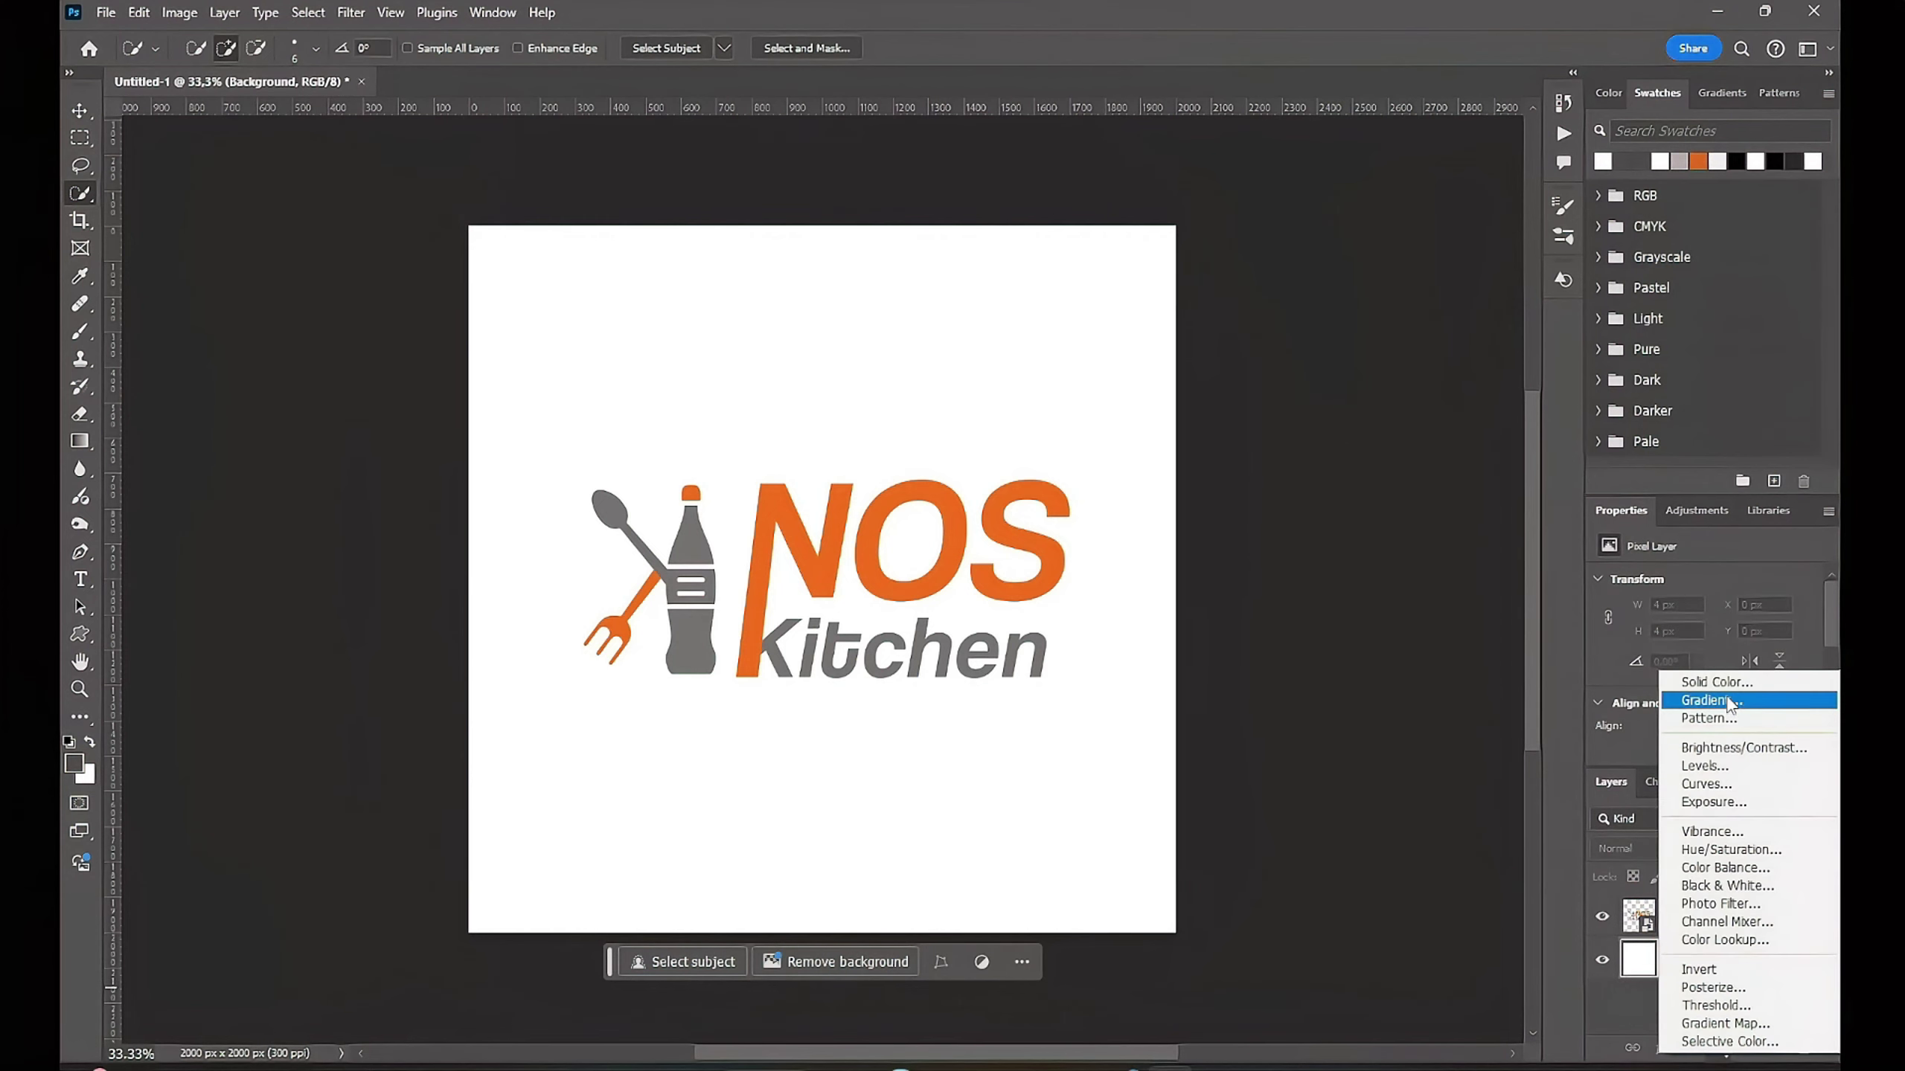
click(1702, 680)
click(960, 534)
click(1724, 685)
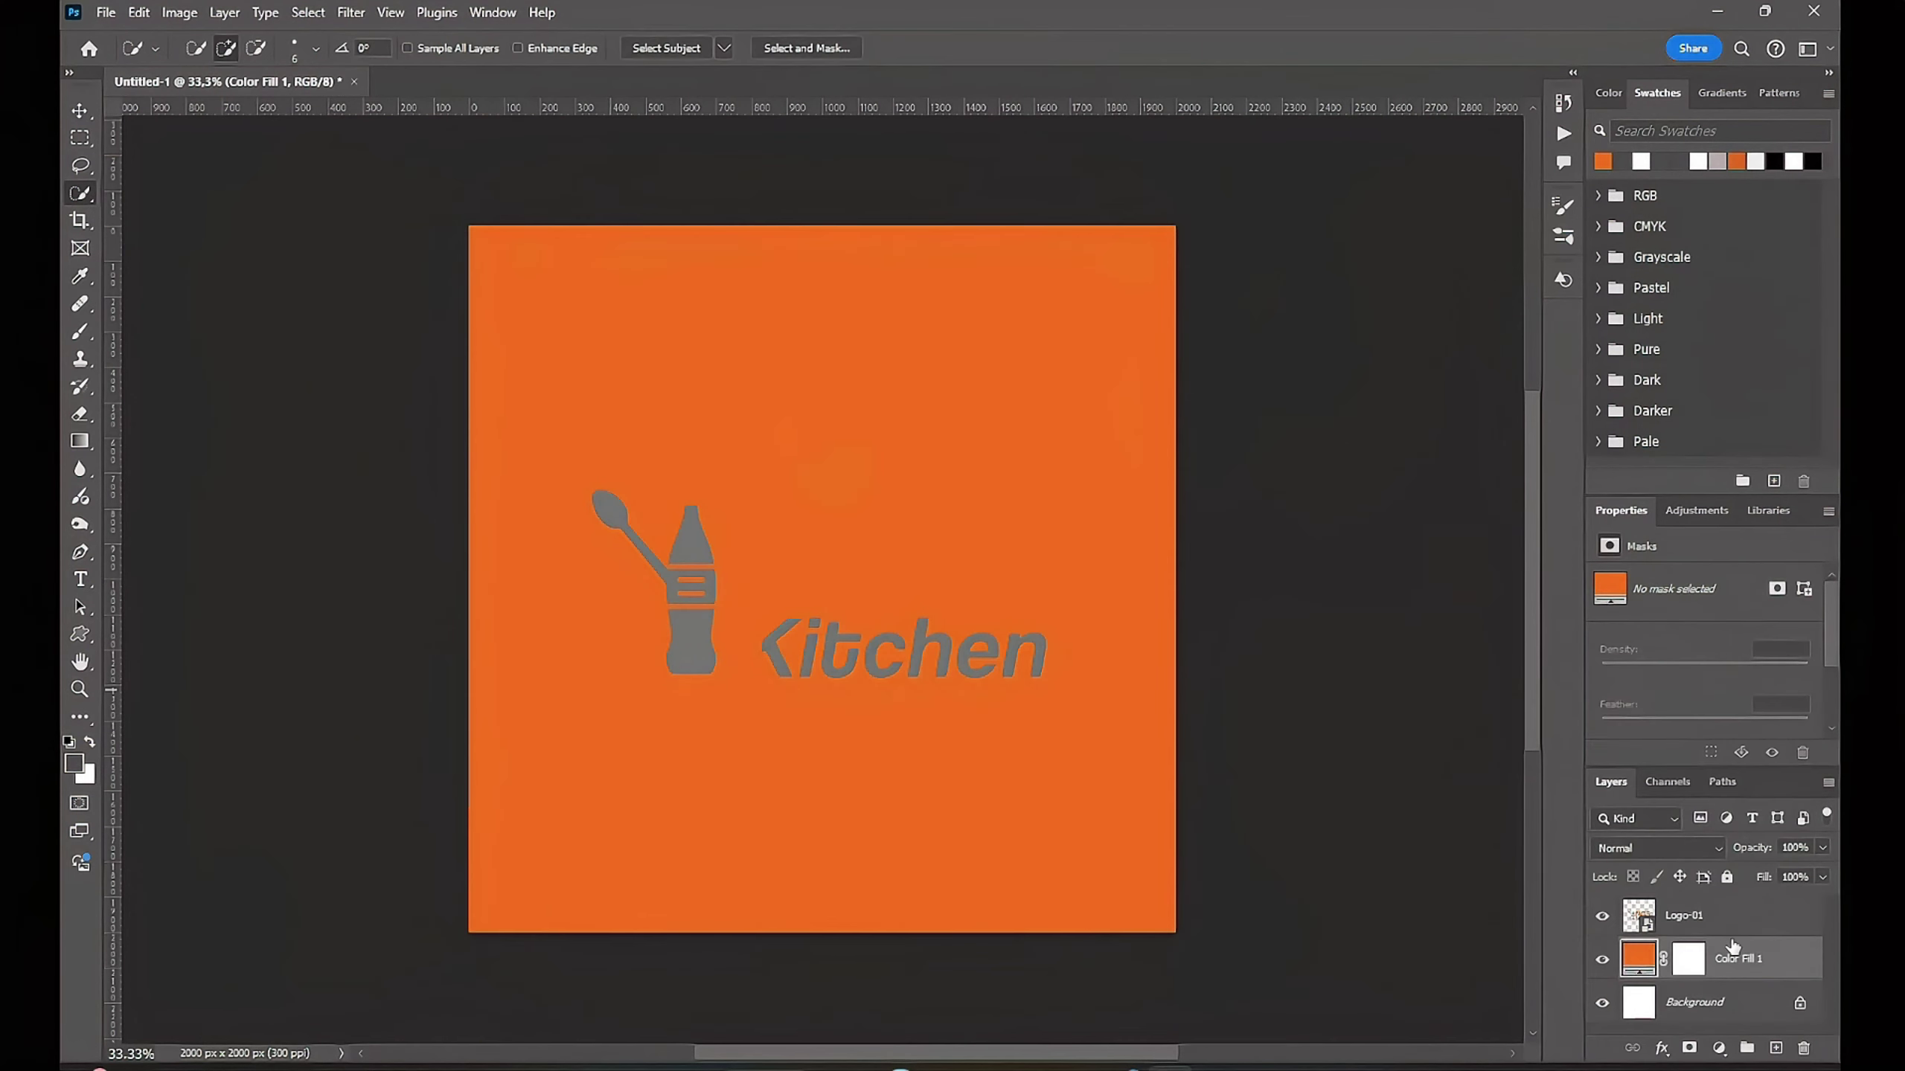
click(1729, 916)
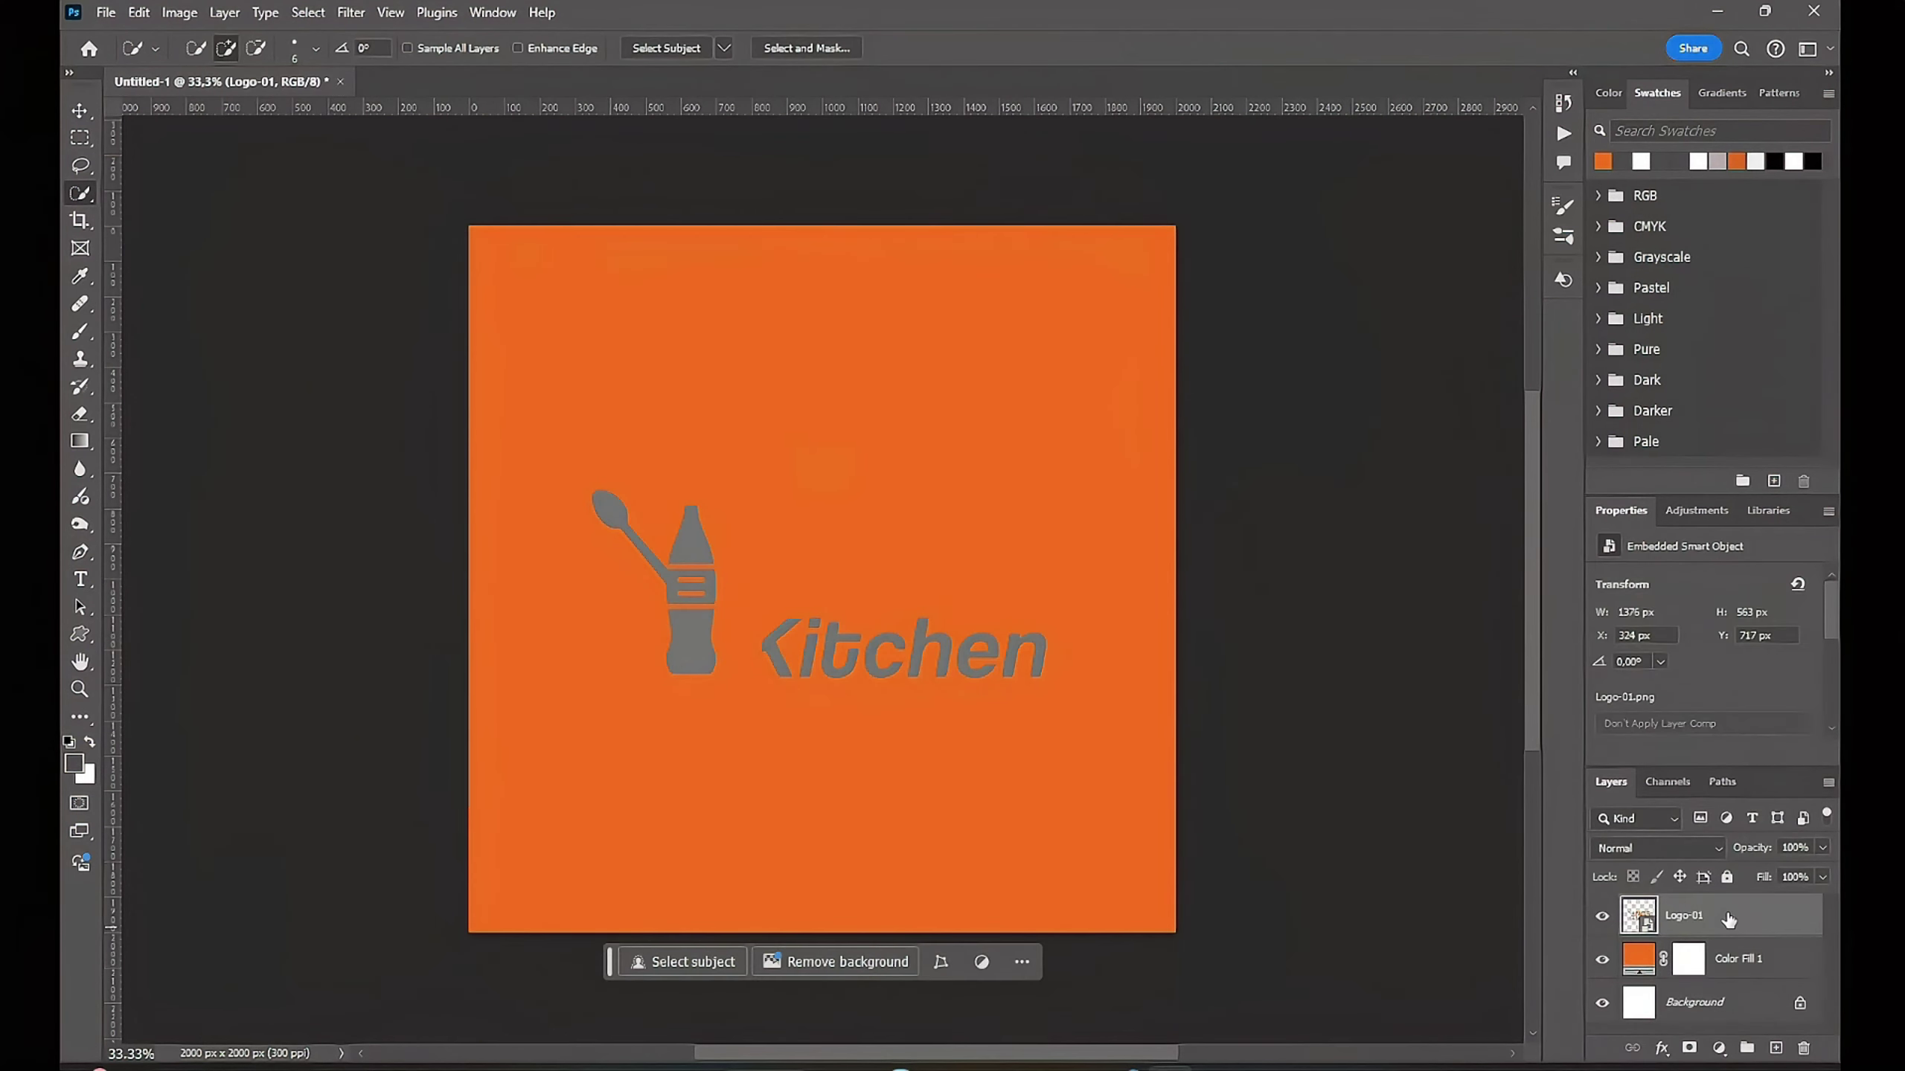
Step: Try a white Color Overlay on Logo-01, then cancel the layer style
double_click(1794, 912)
click(1074, 793)
click(1514, 585)
click(1250, 696)
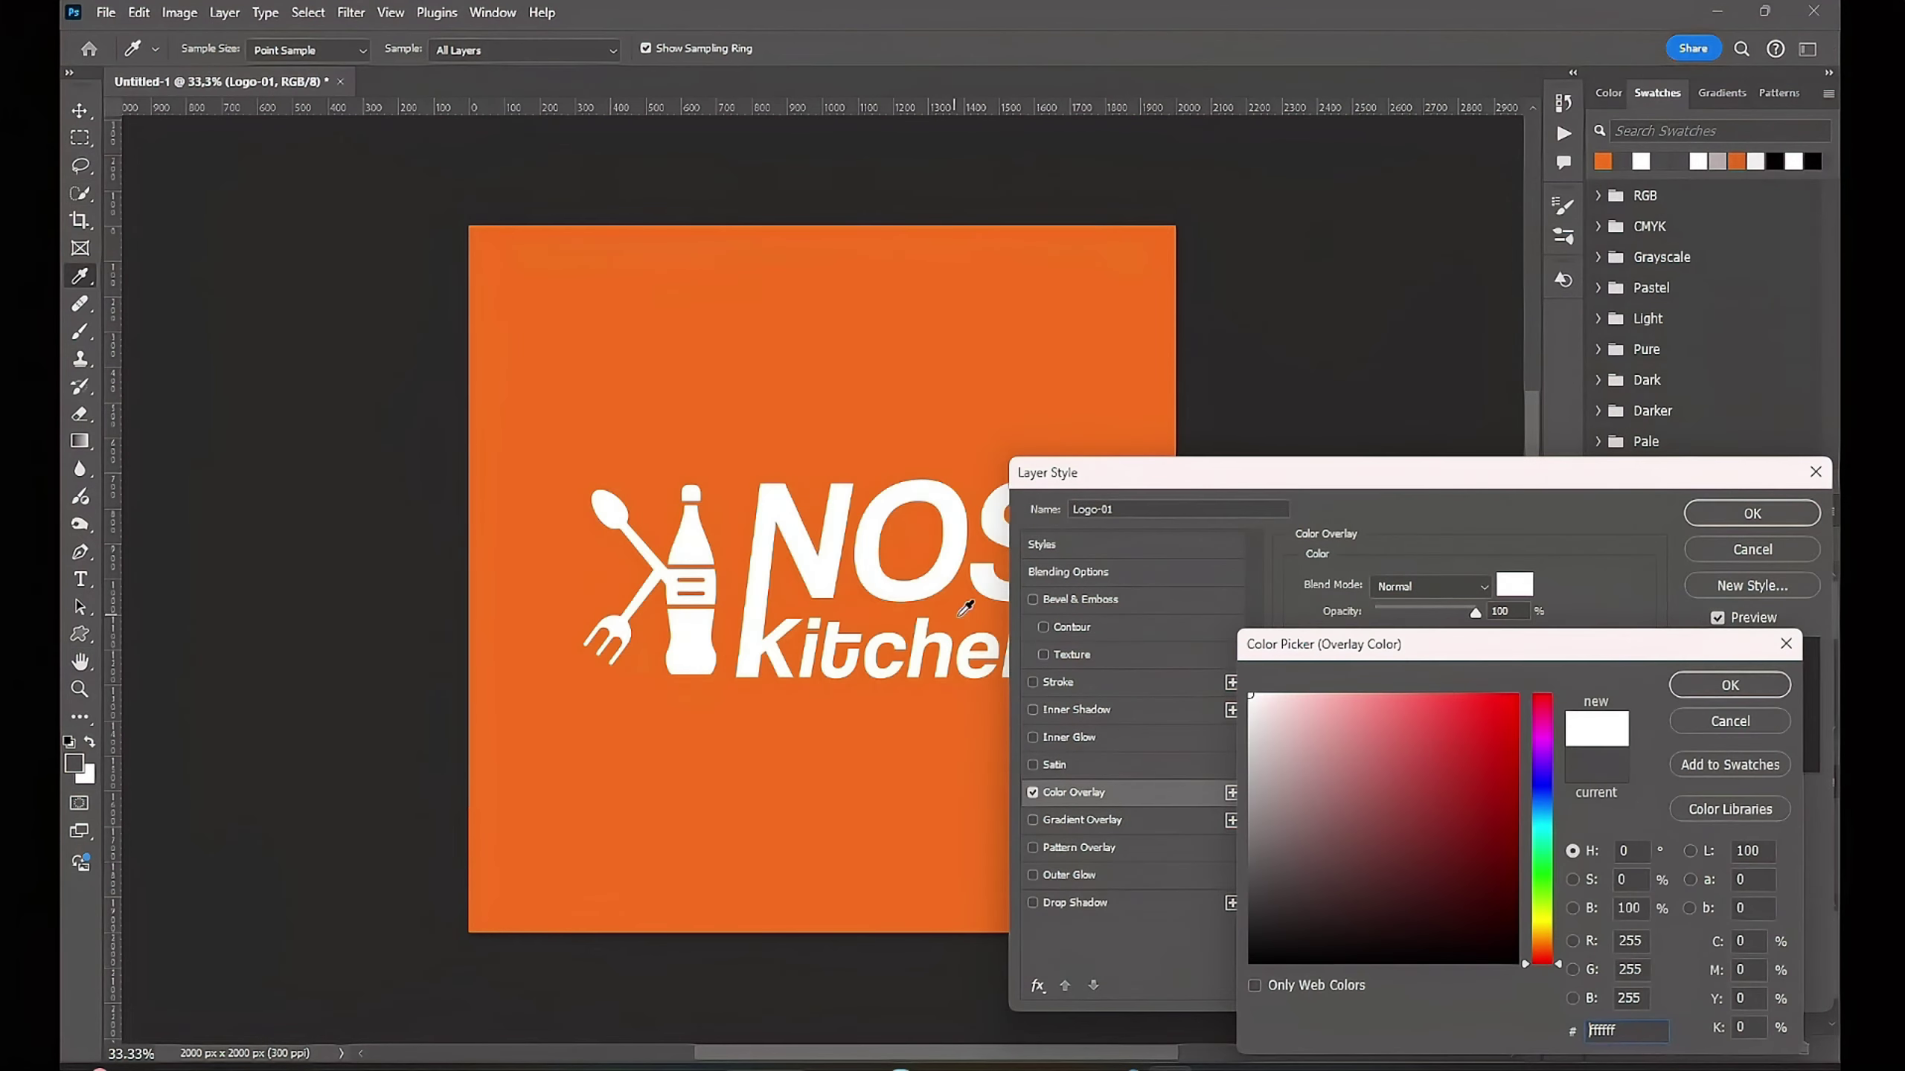
click(1785, 723)
click(1774, 545)
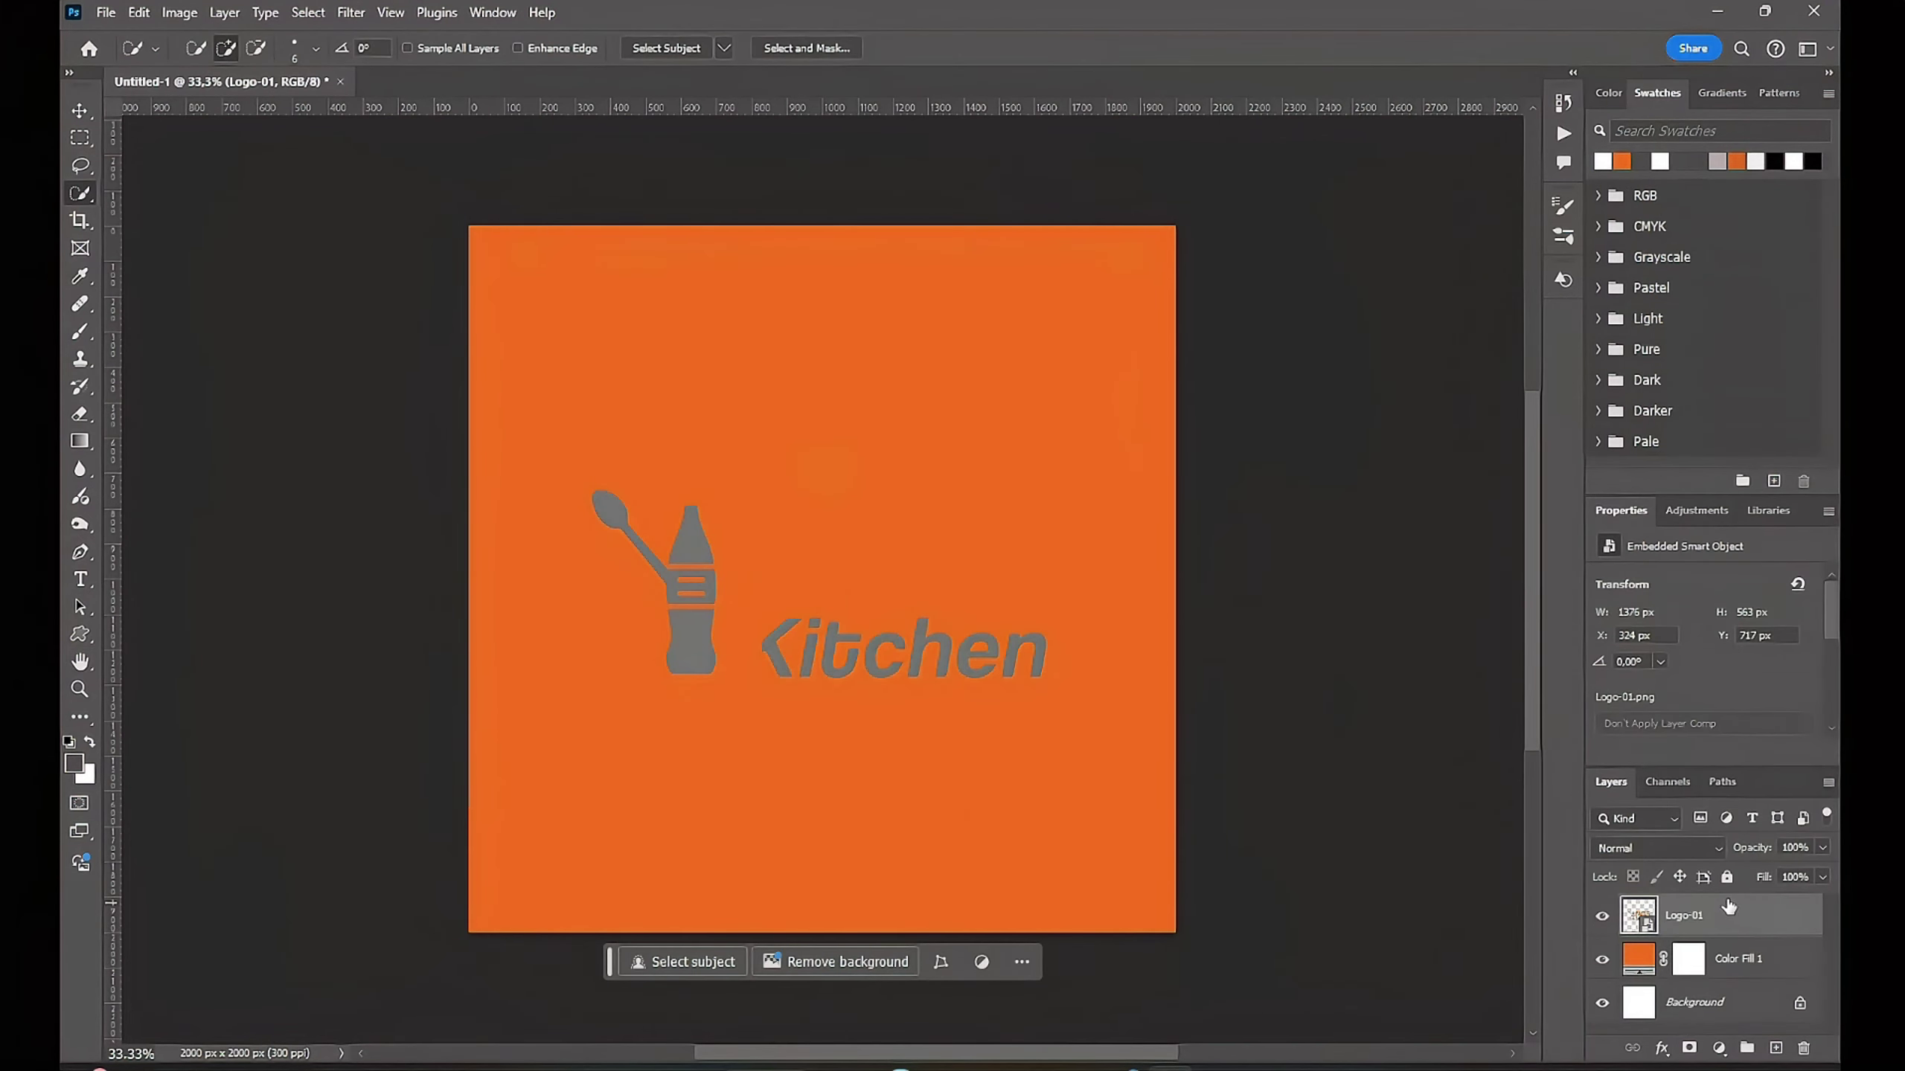
Step: Apply a white Color Overlay layer style to Logo-01
double_click(1753, 912)
click(1074, 792)
click(1497, 583)
click(1250, 696)
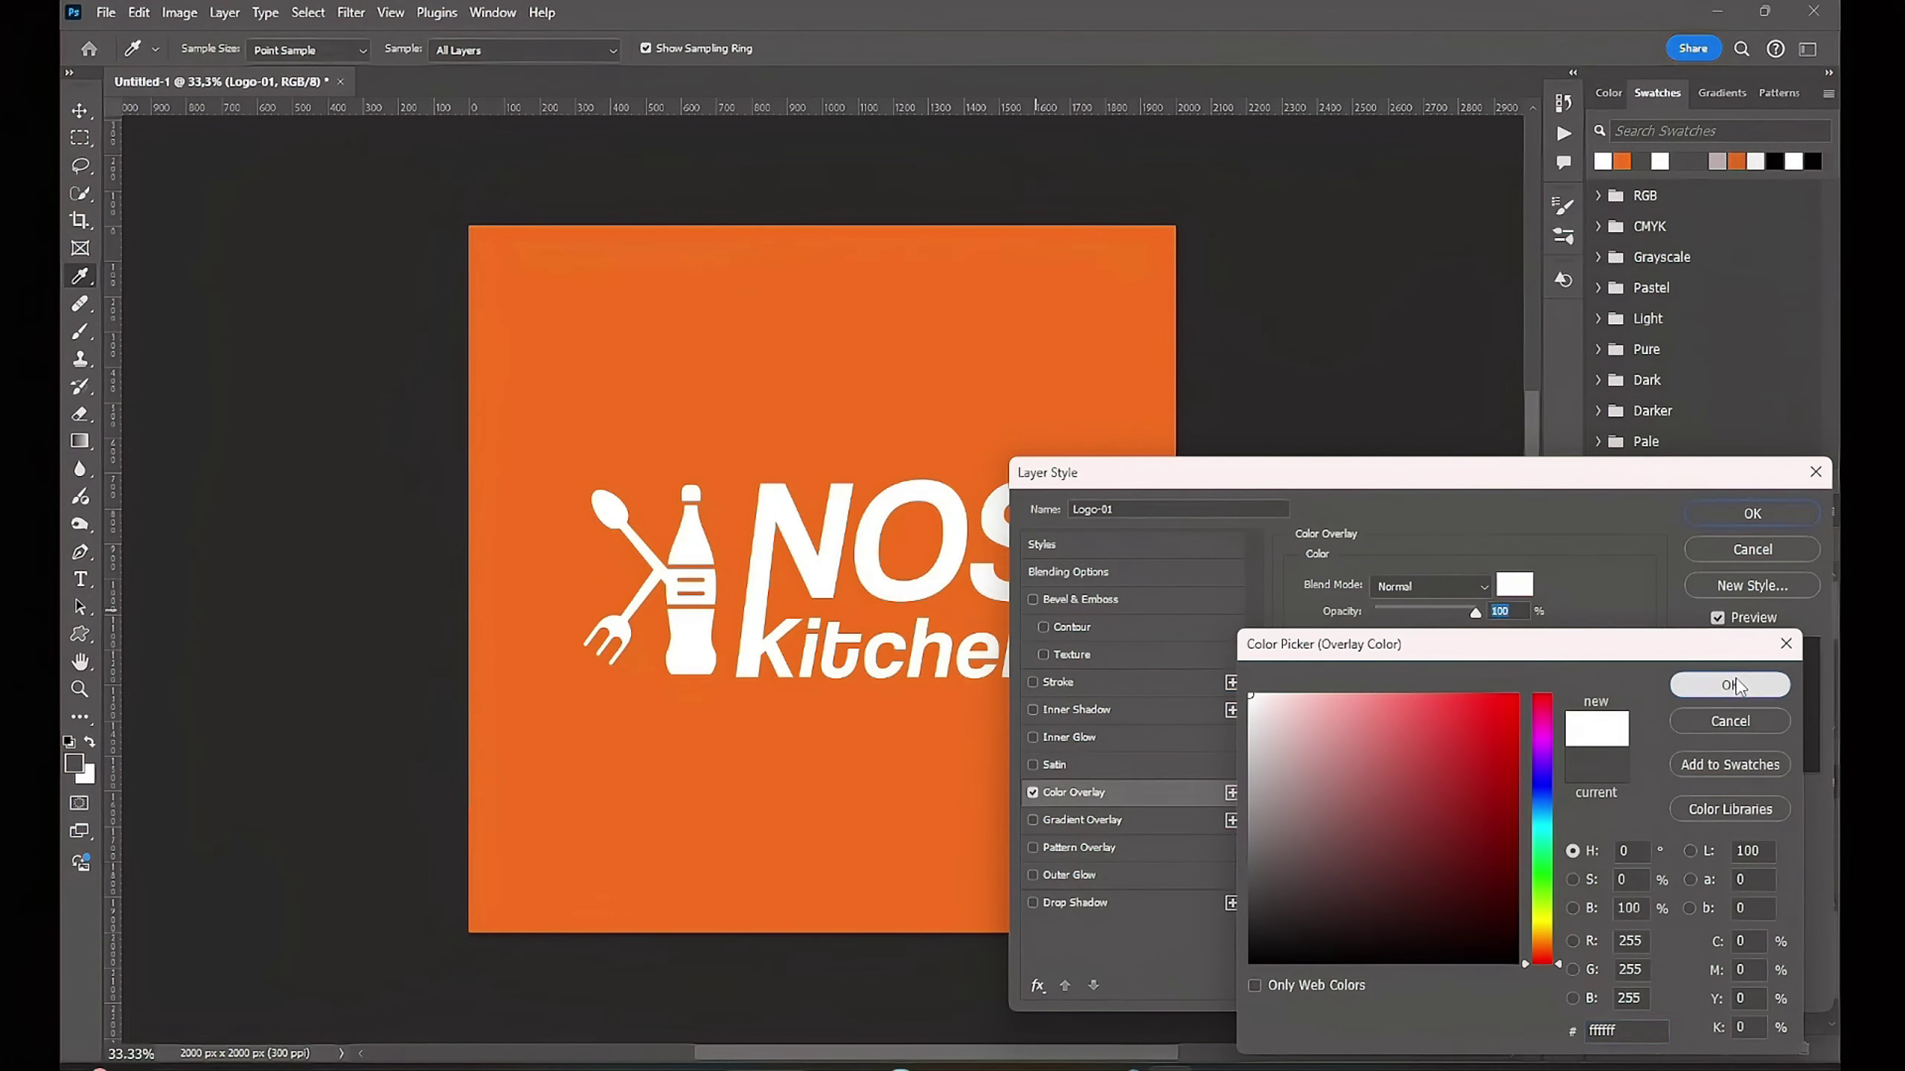
click(1730, 685)
click(1751, 513)
key(w)
Step: Shrink the logo into the top-right corner and add the concrete texture above the orange fill
key(ctrl+t)
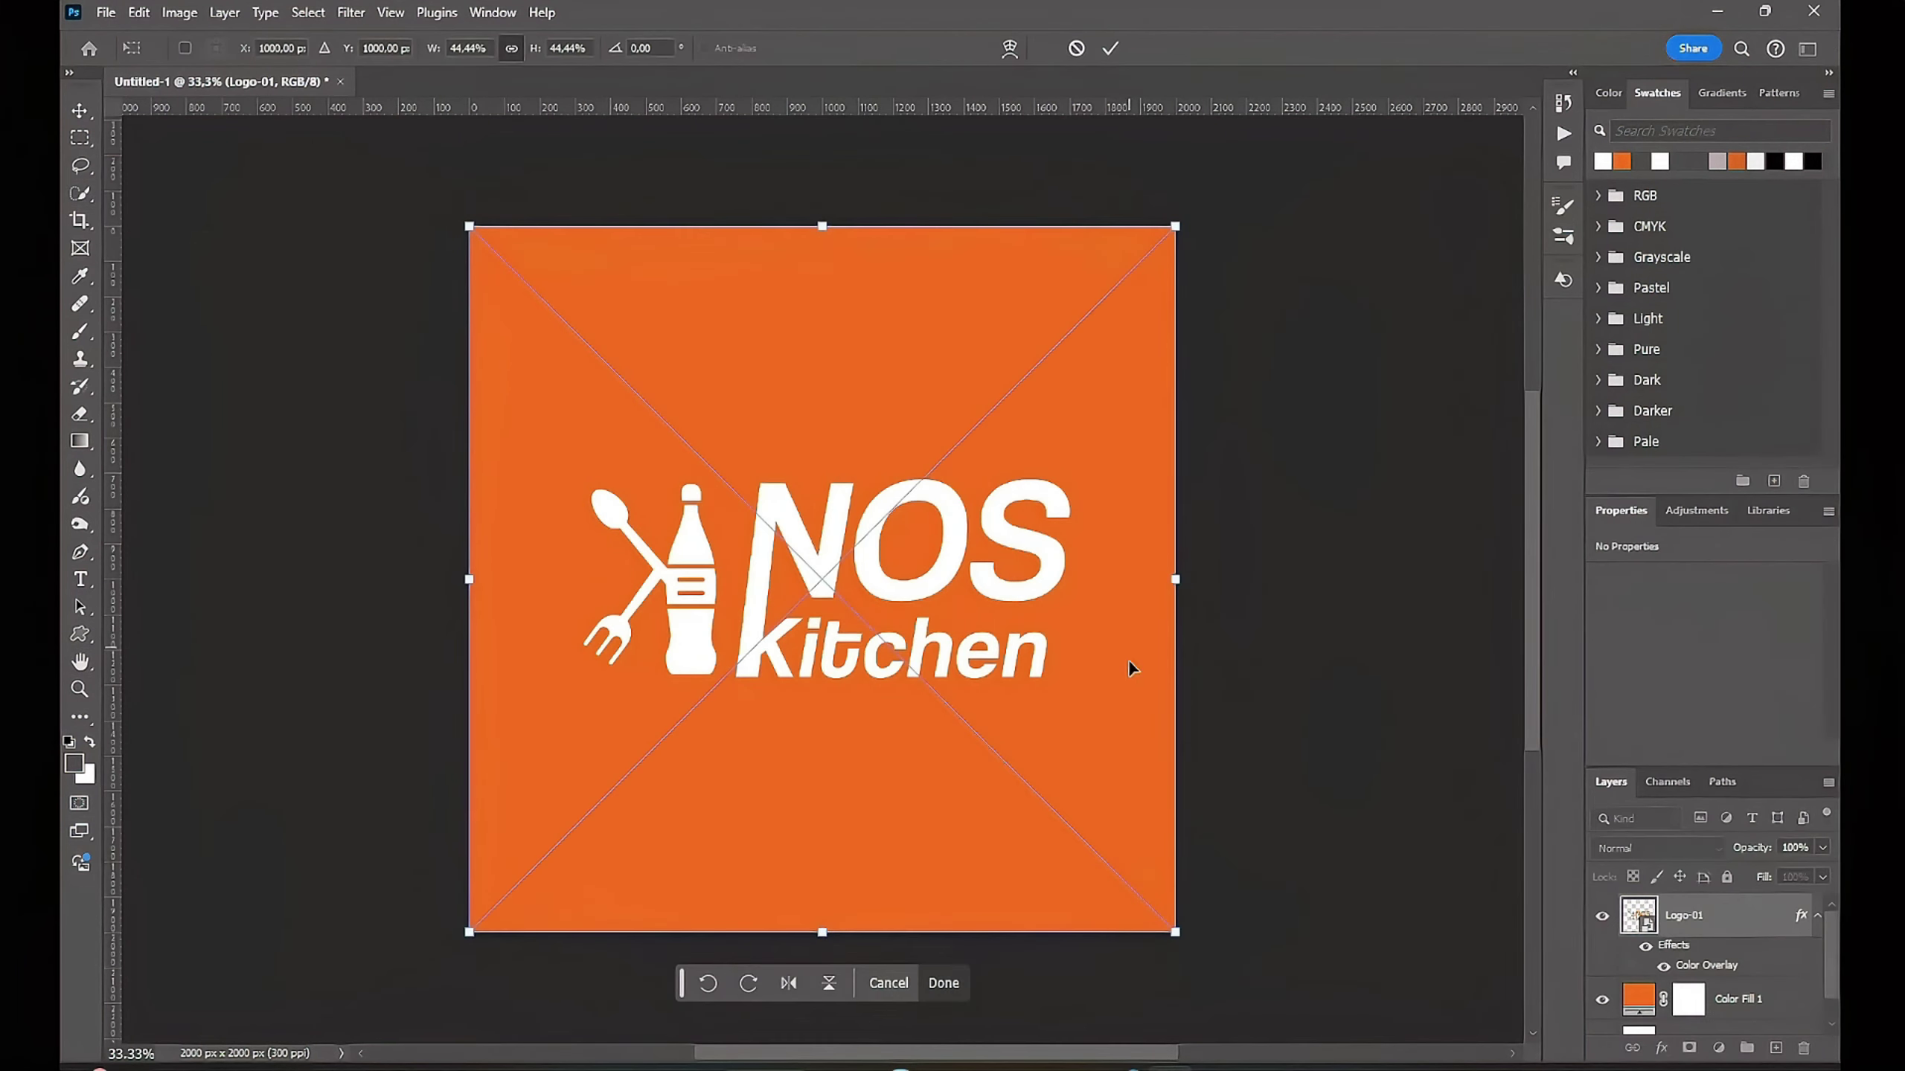
mouse_move(1176, 932)
mouse_down()
mouse_move(1155, 863)
mouse_move(621, 373)
mouse_up()
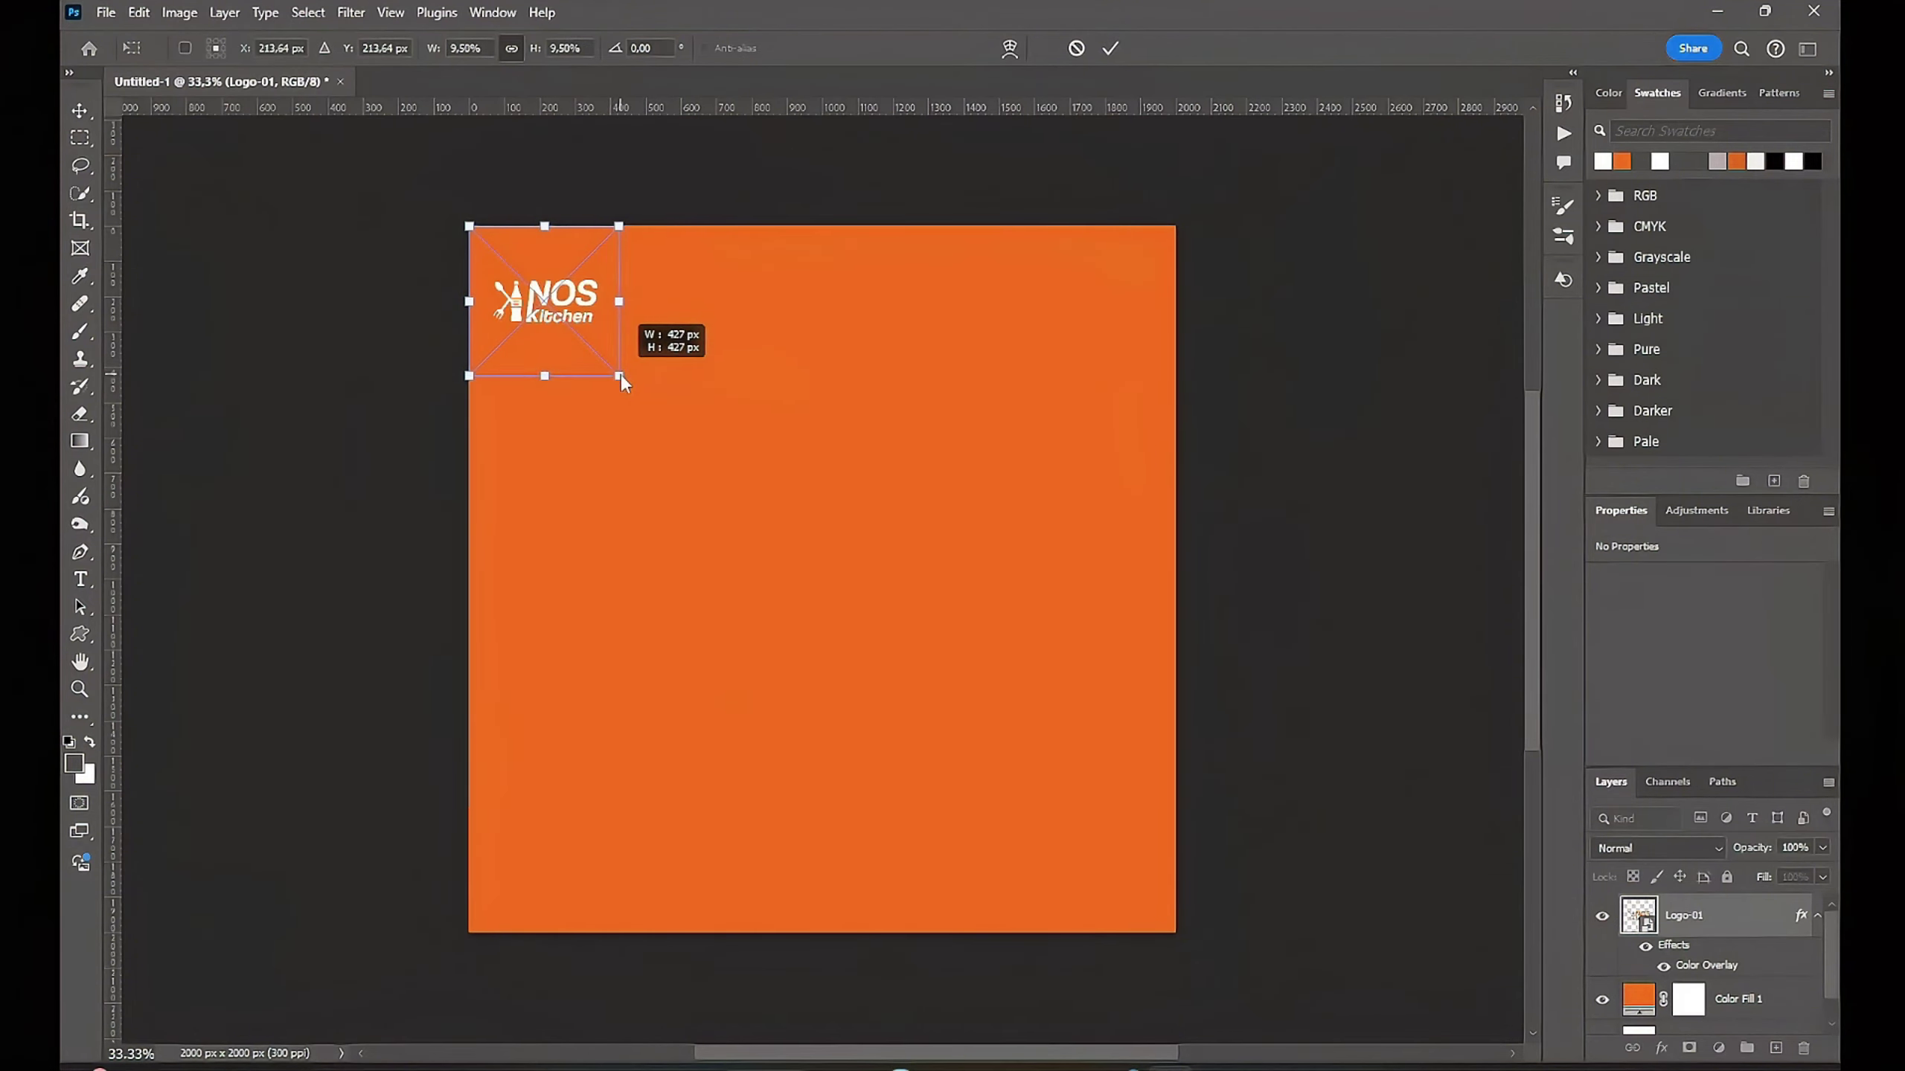
mouse_move(555, 311)
mouse_down()
mouse_move(1107, 309)
mouse_move(1105, 290)
mouse_up()
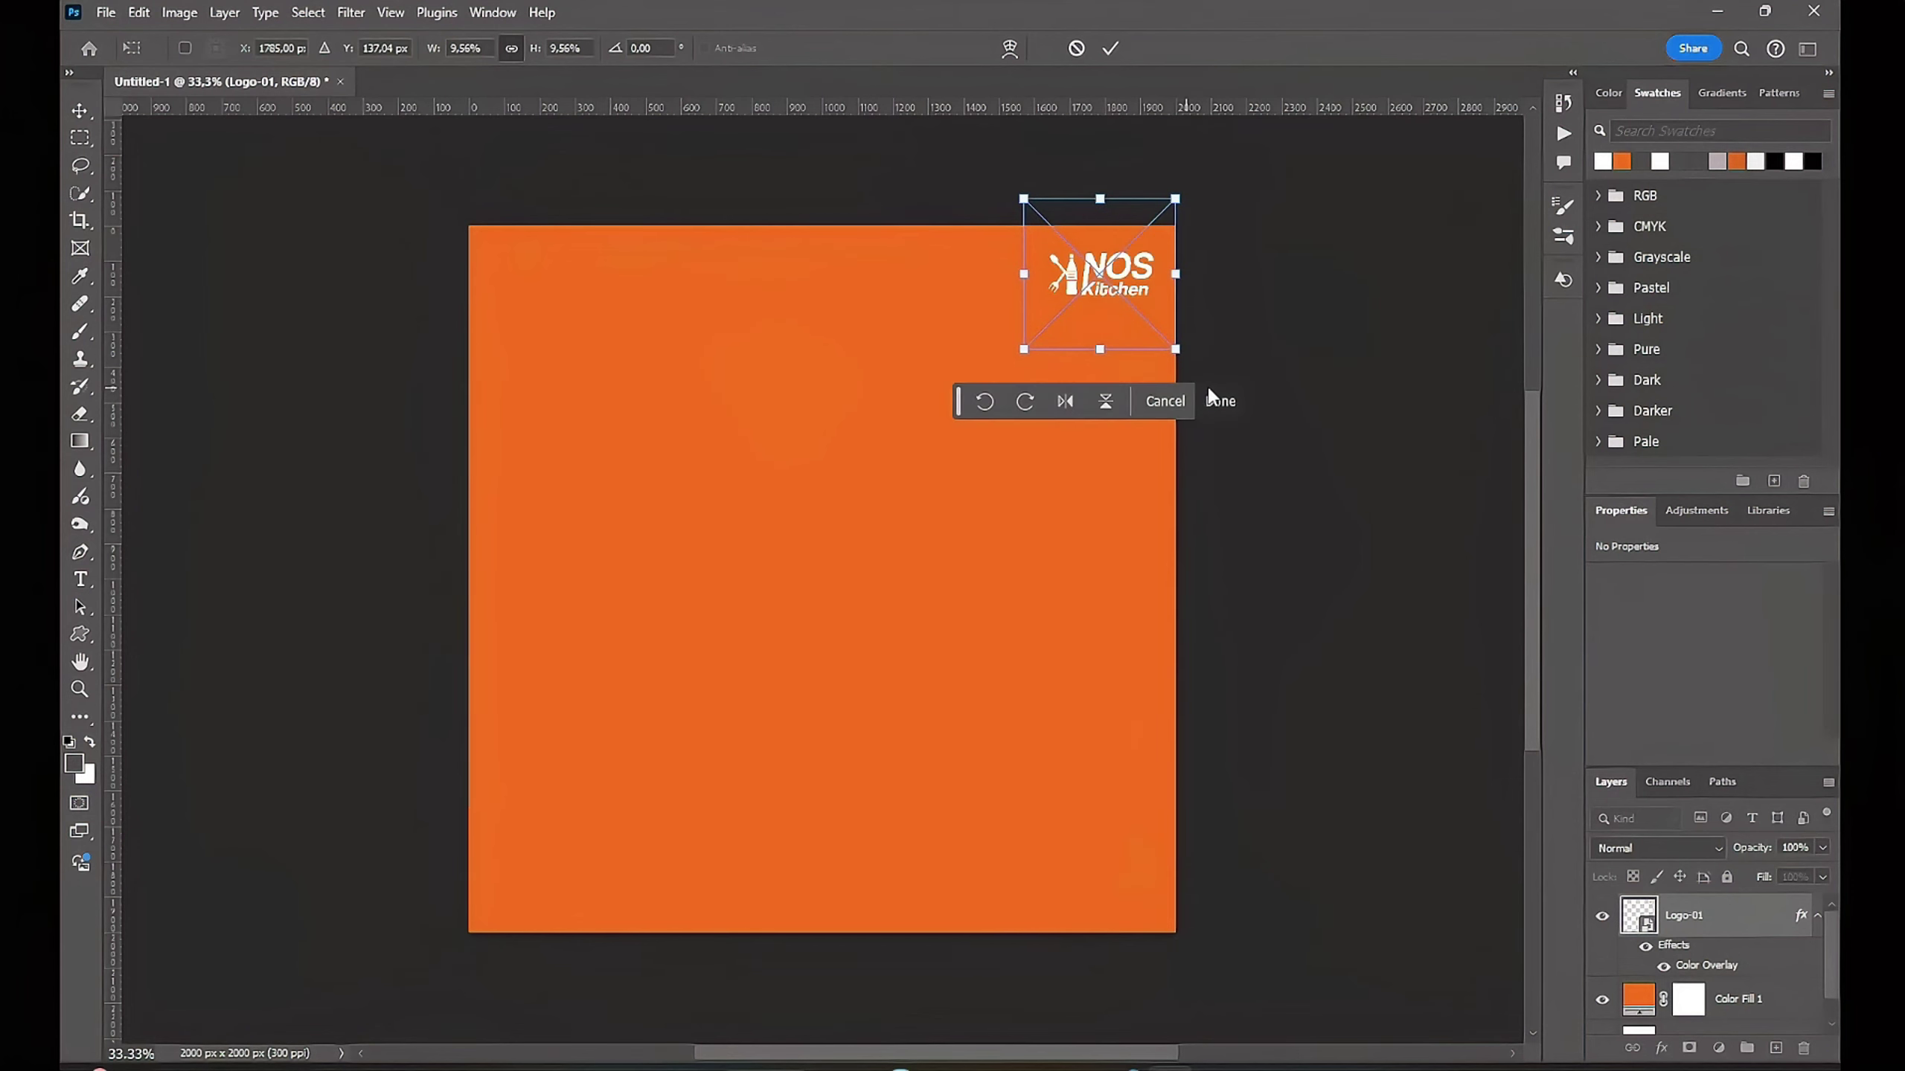
click(1188, 396)
key(w)
click(1717, 998)
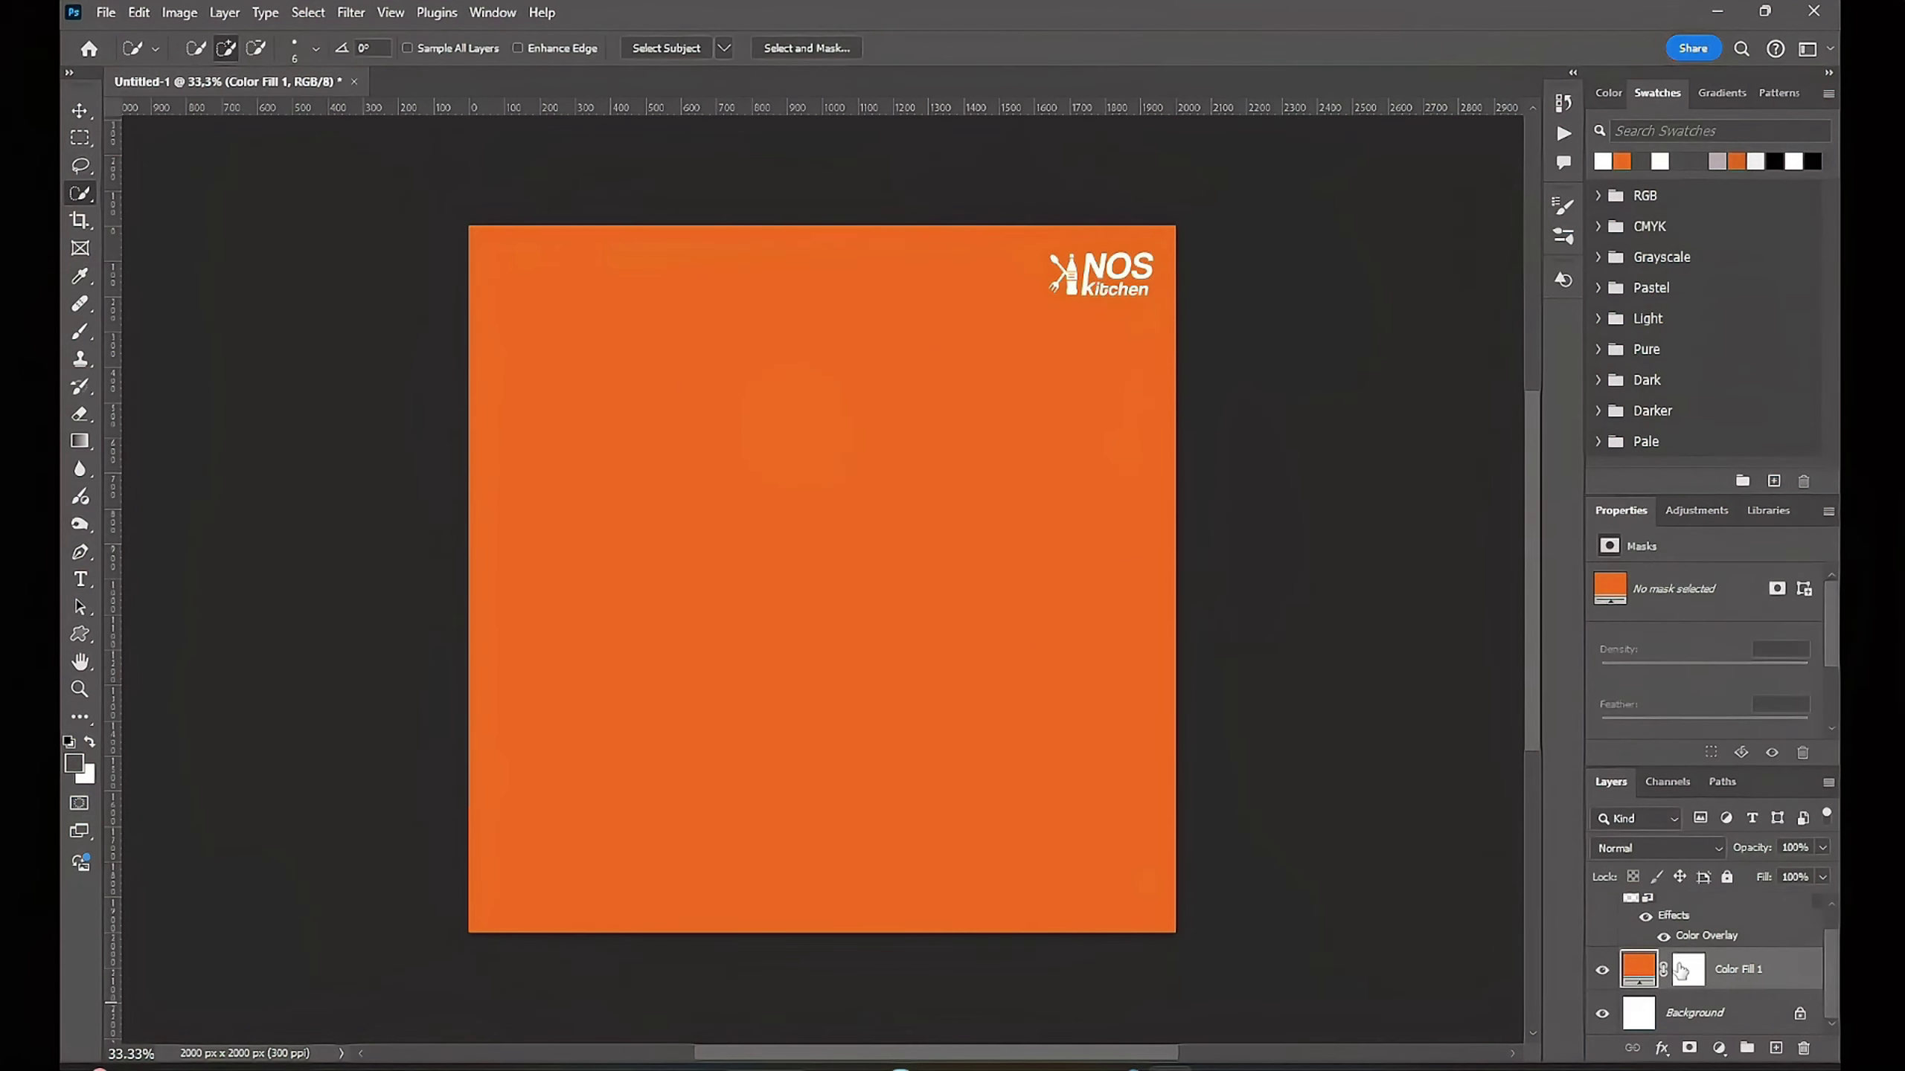
click(1657, 847)
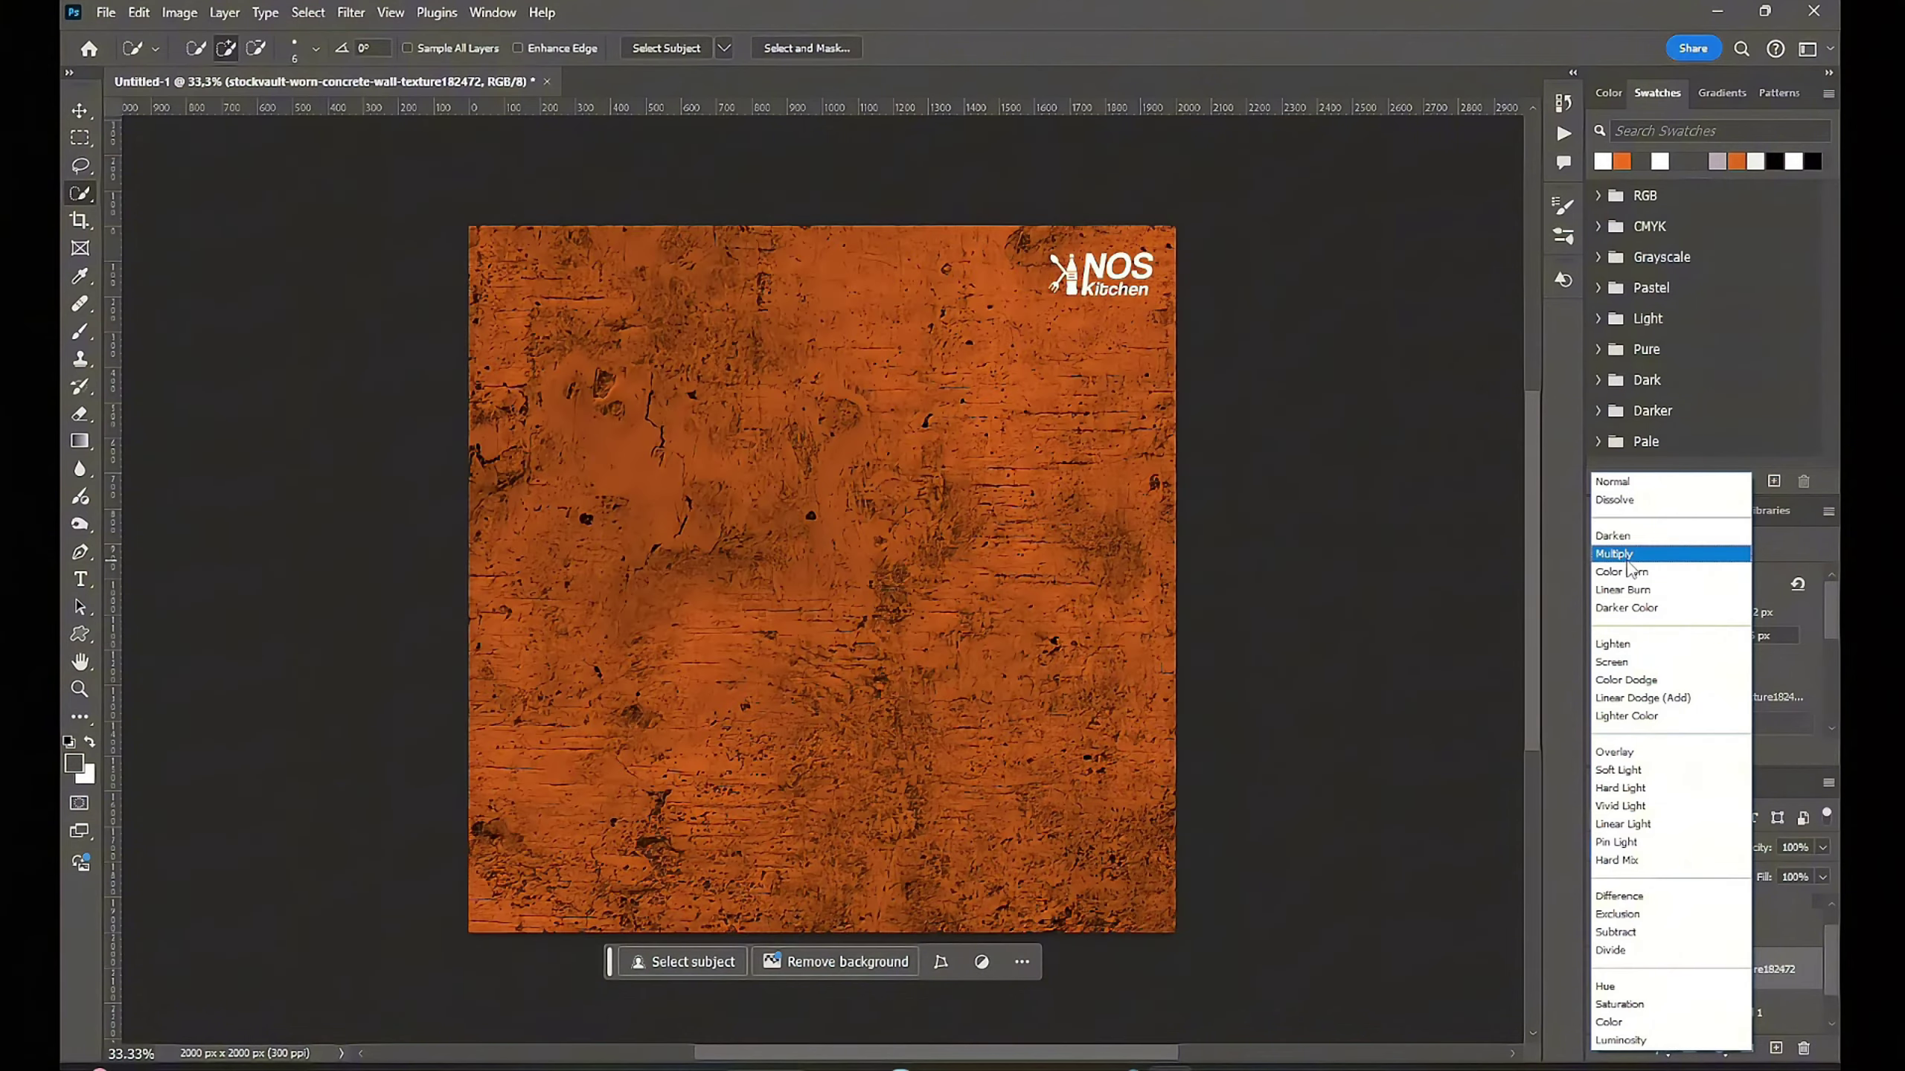
Step: Set the concrete texture layer to Overlay blend mode at 70% opacity
click(1655, 746)
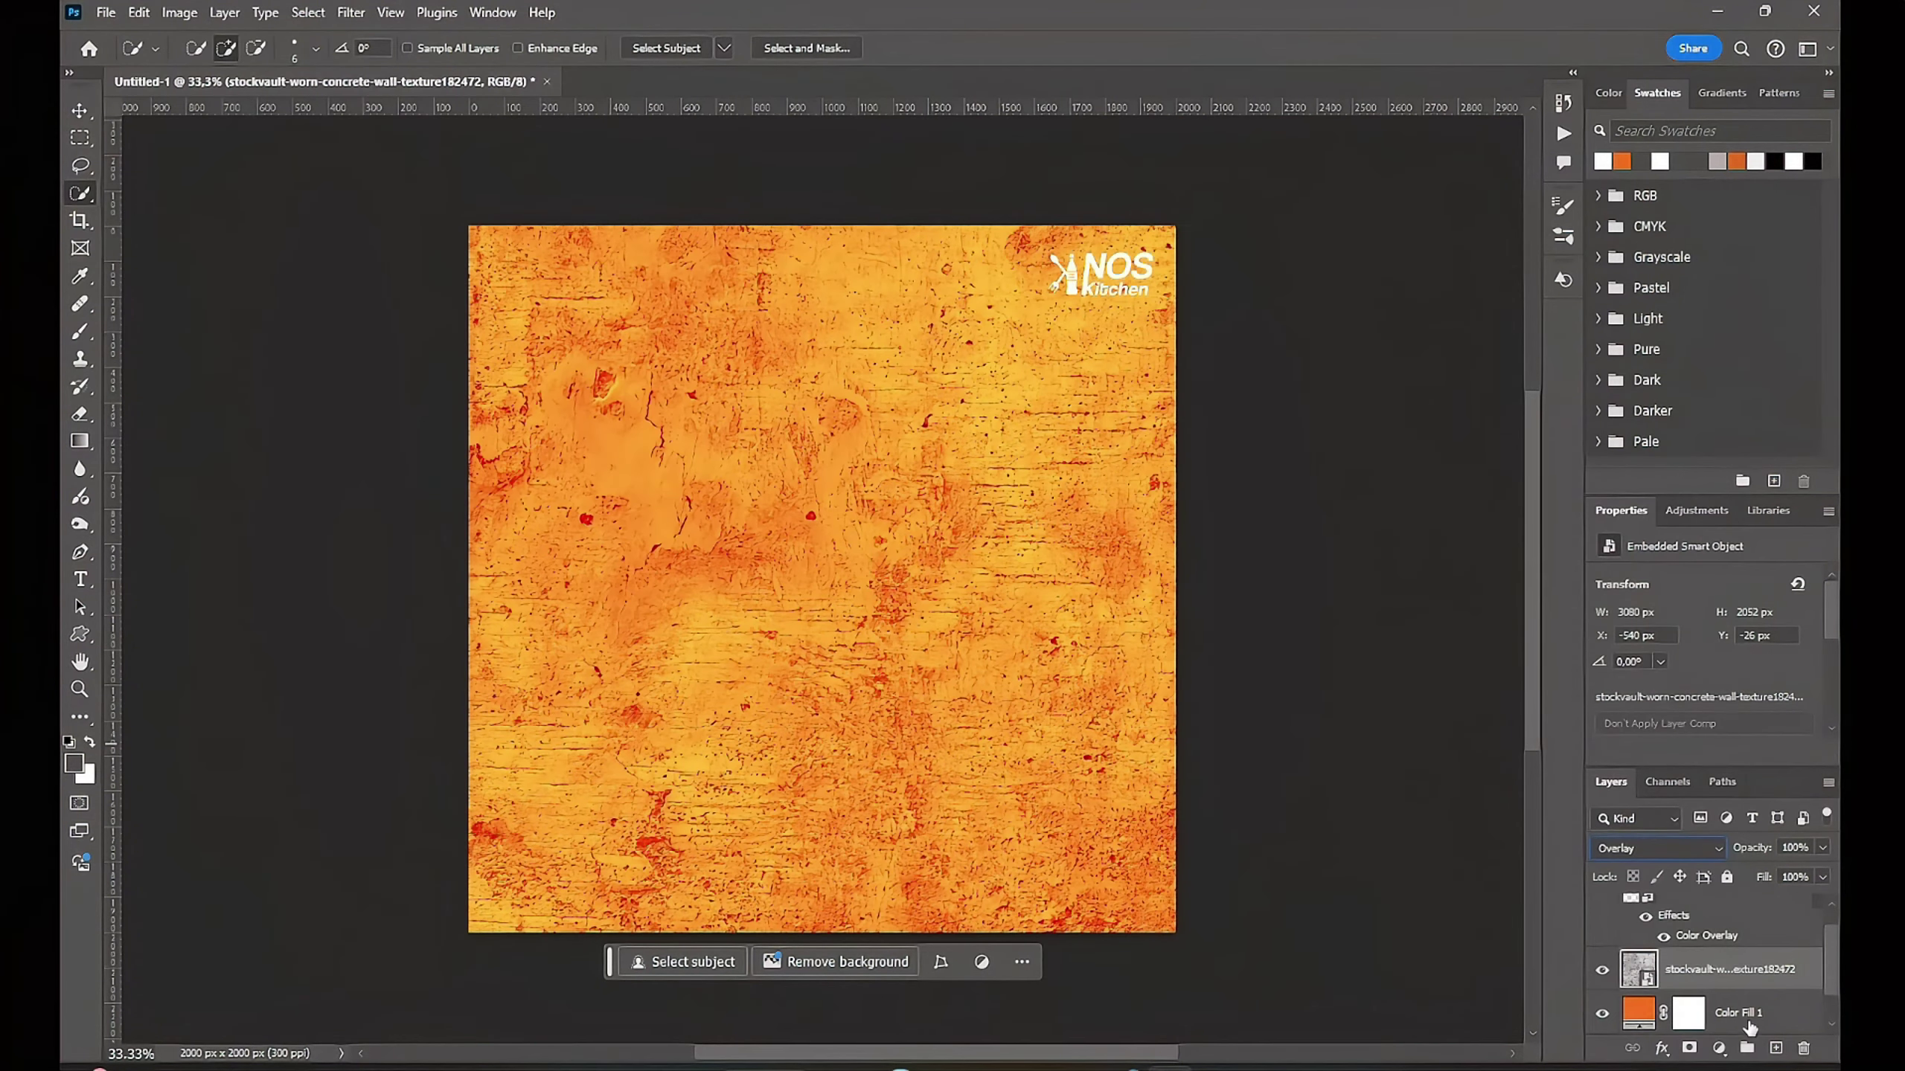
click(1822, 848)
drag(1793, 882, 1785, 874)
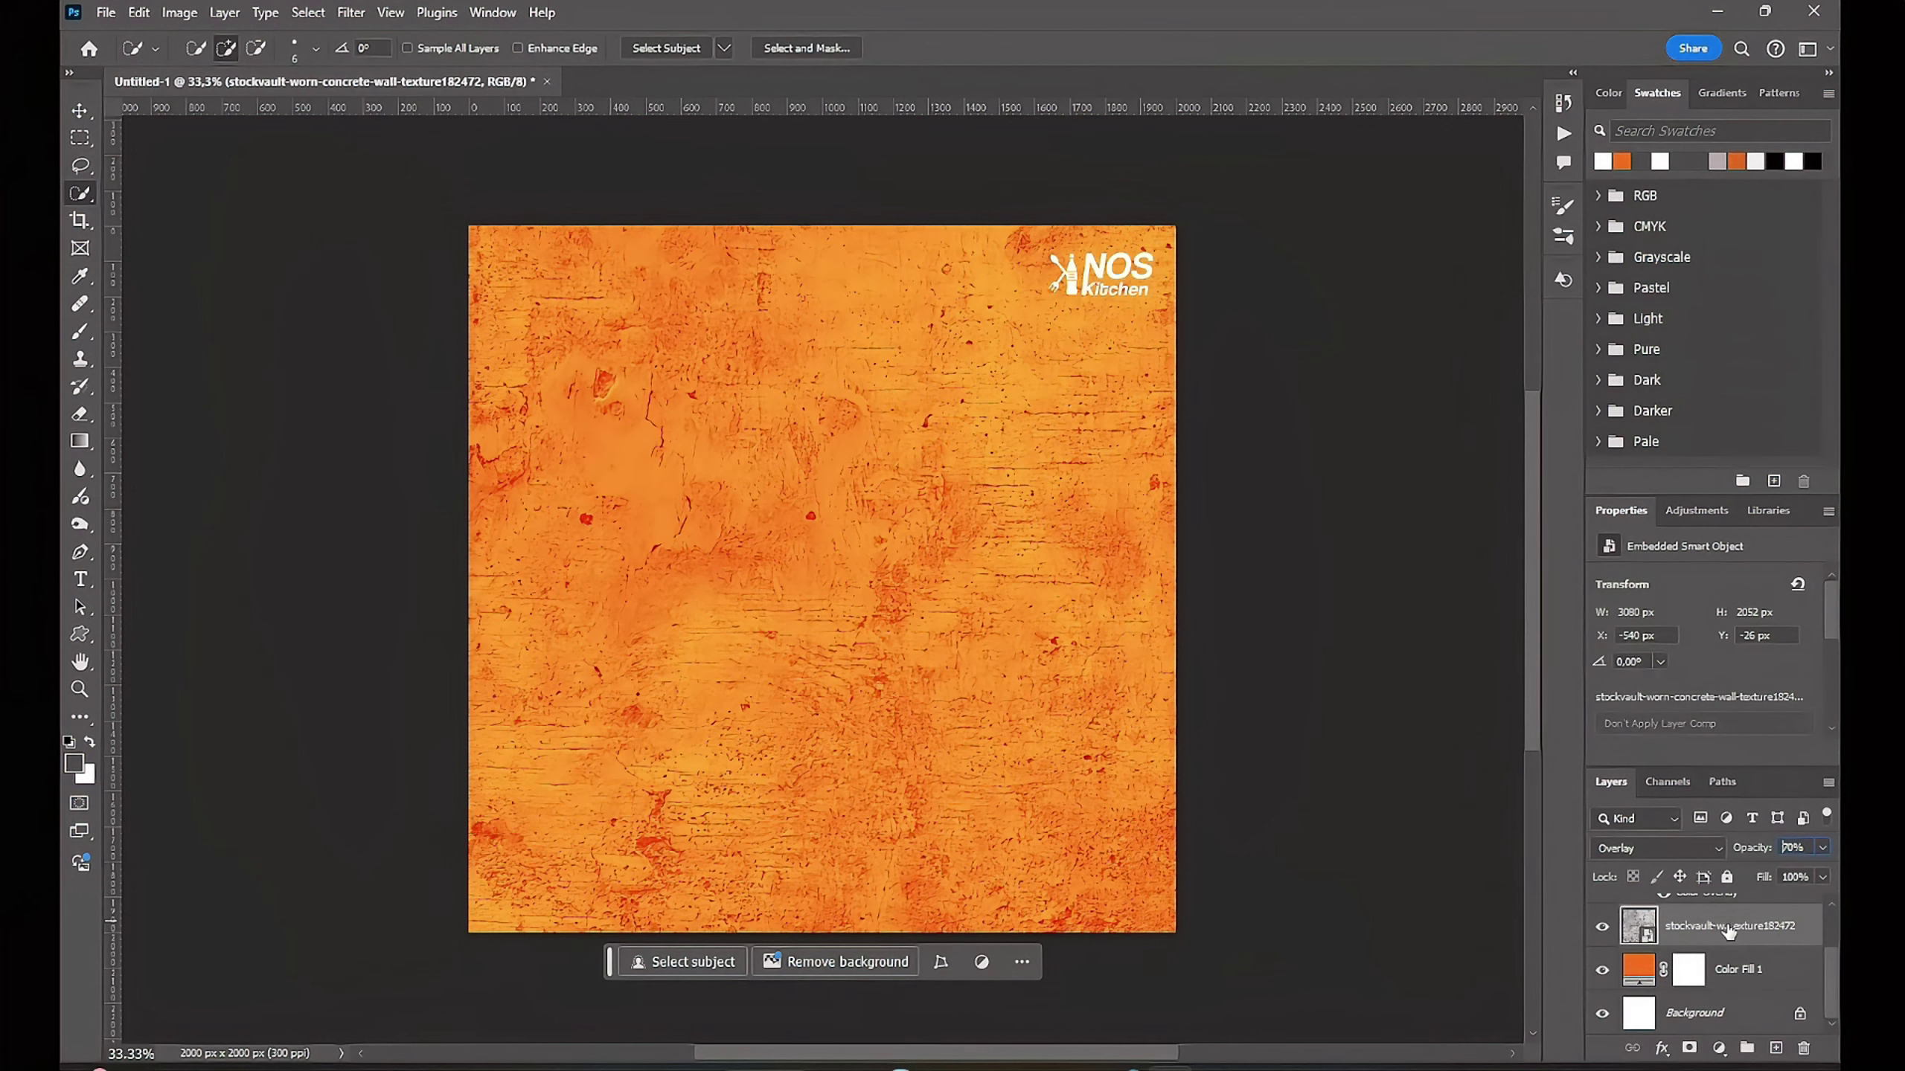
click(1740, 1013)
scroll(1741, 1002, up, 1)
scroll(1730, 984, down, 1)
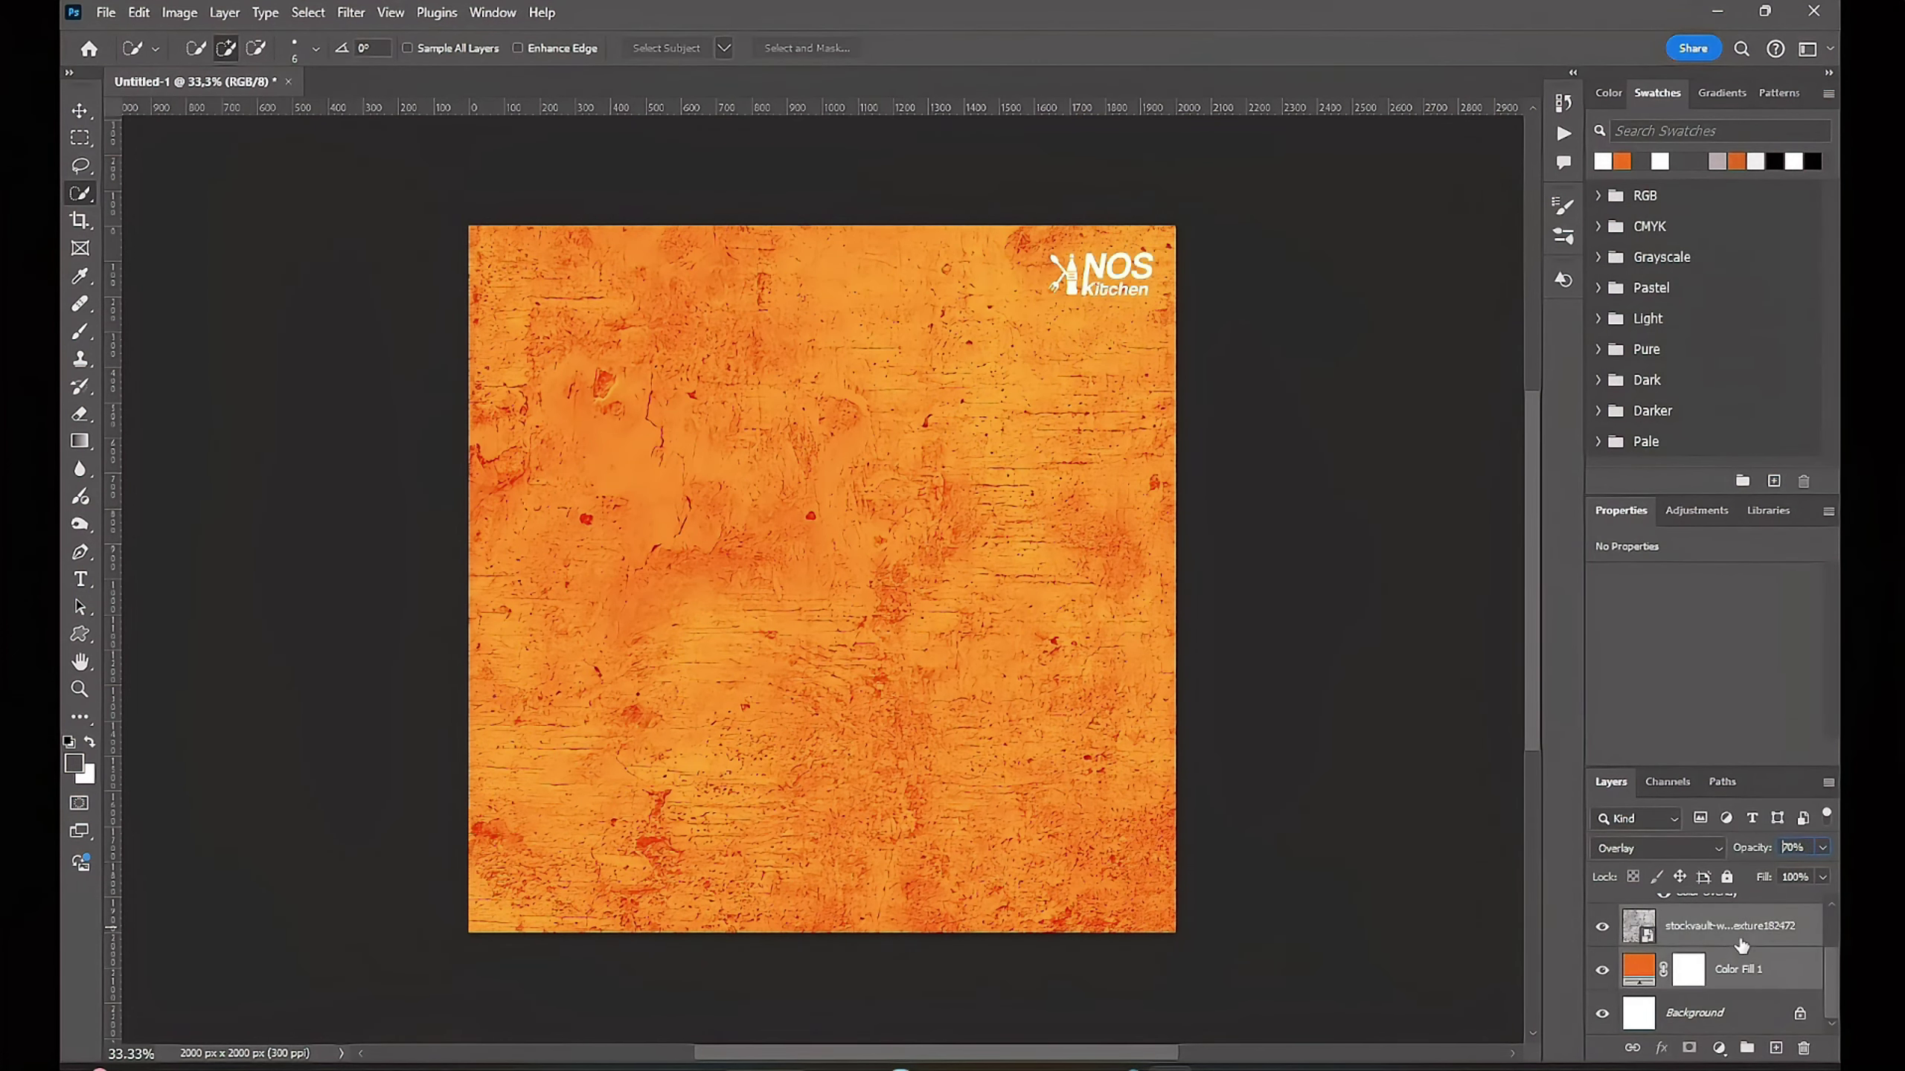
Step: Group the texture and Color Fill 1 layers as 'Background', then reselect Logo-01
key(ctrl+g)
double_click(1687, 978)
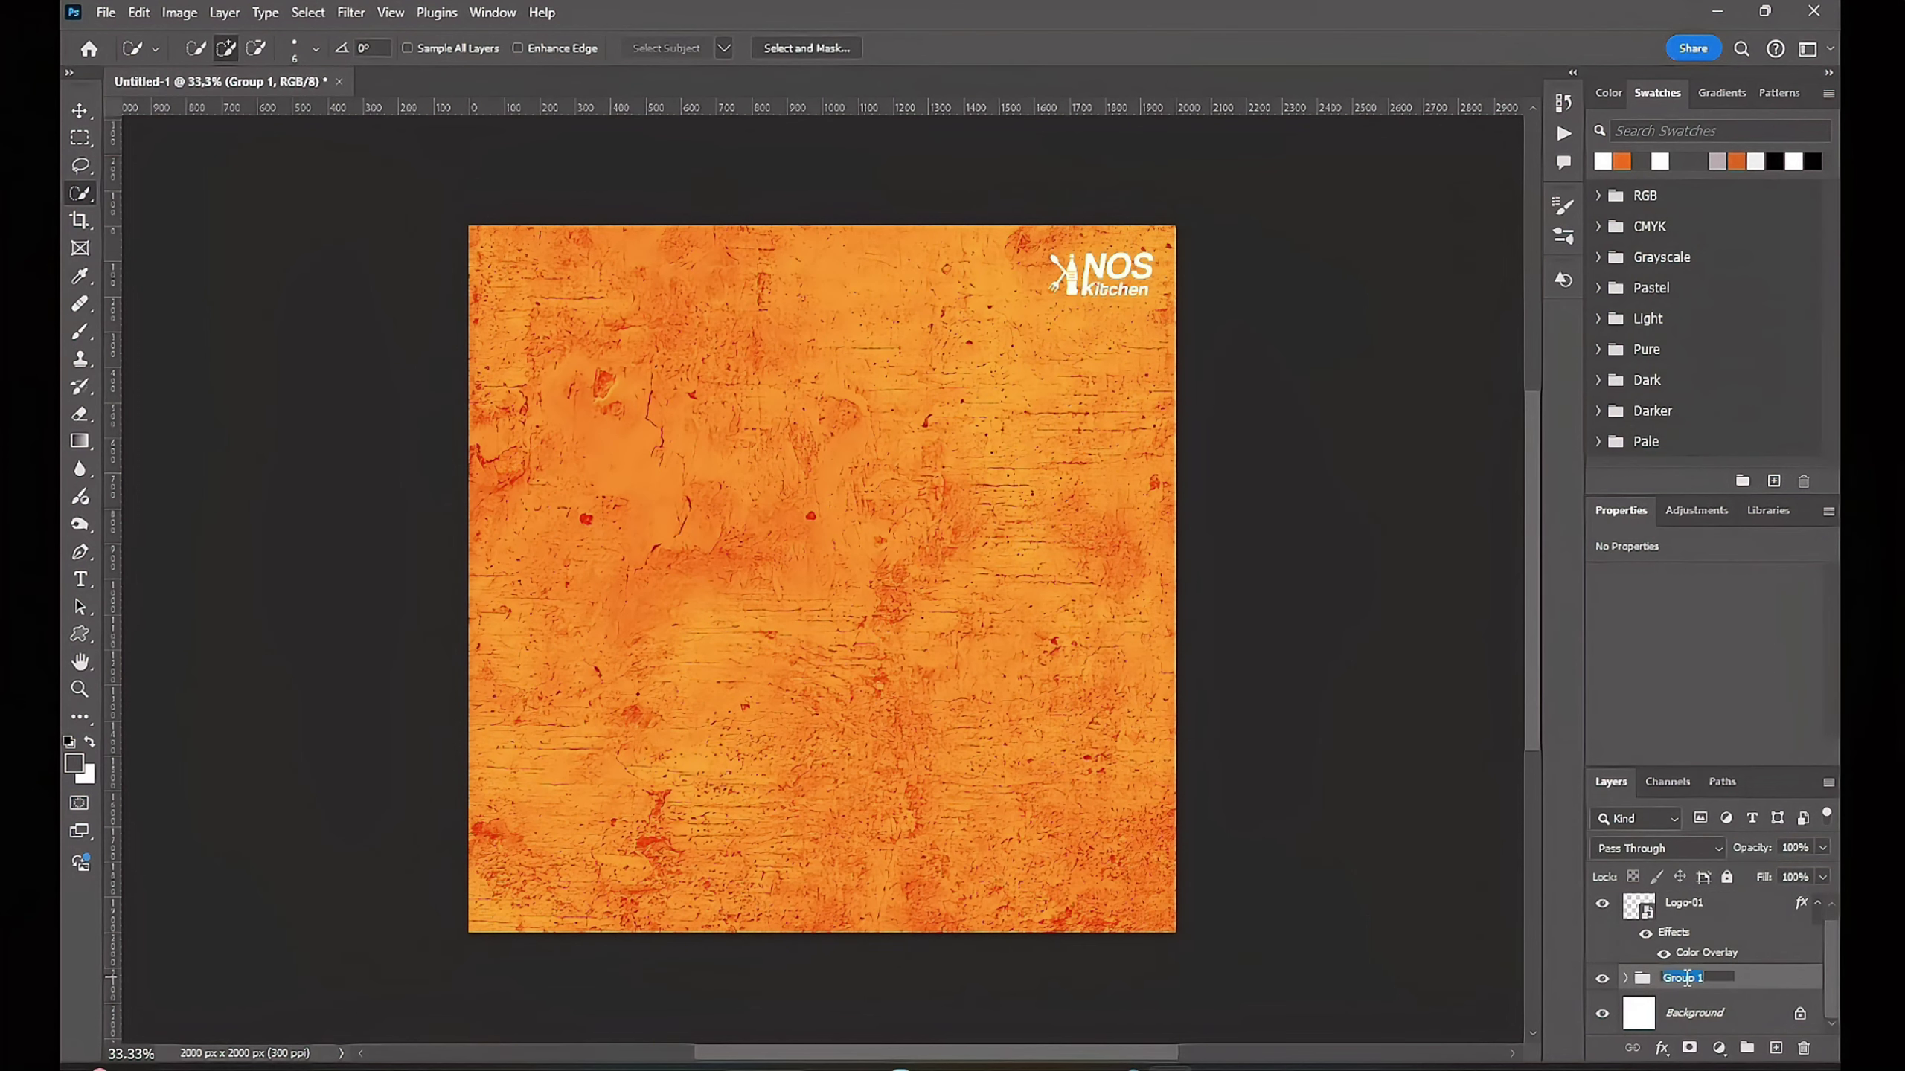
text(Background)
key(Return)
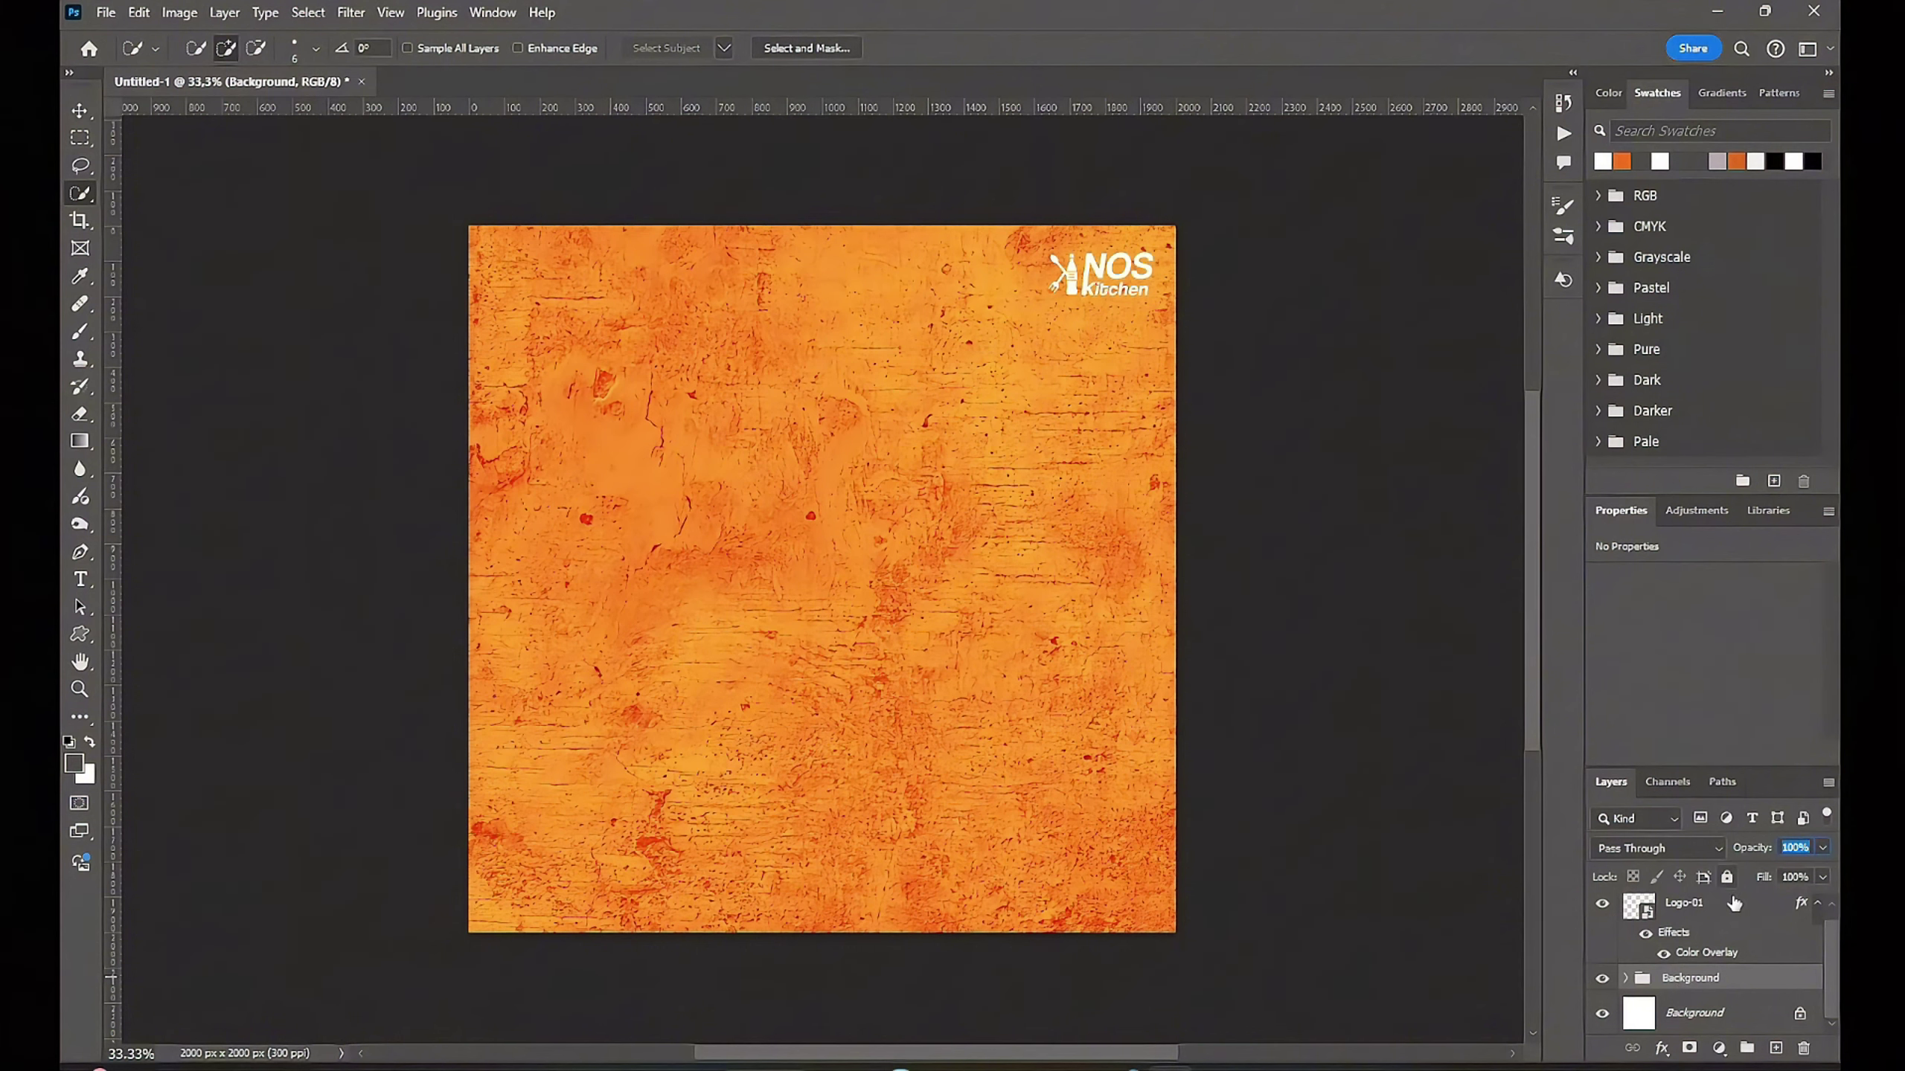
scroll(1738, 923, up, 1)
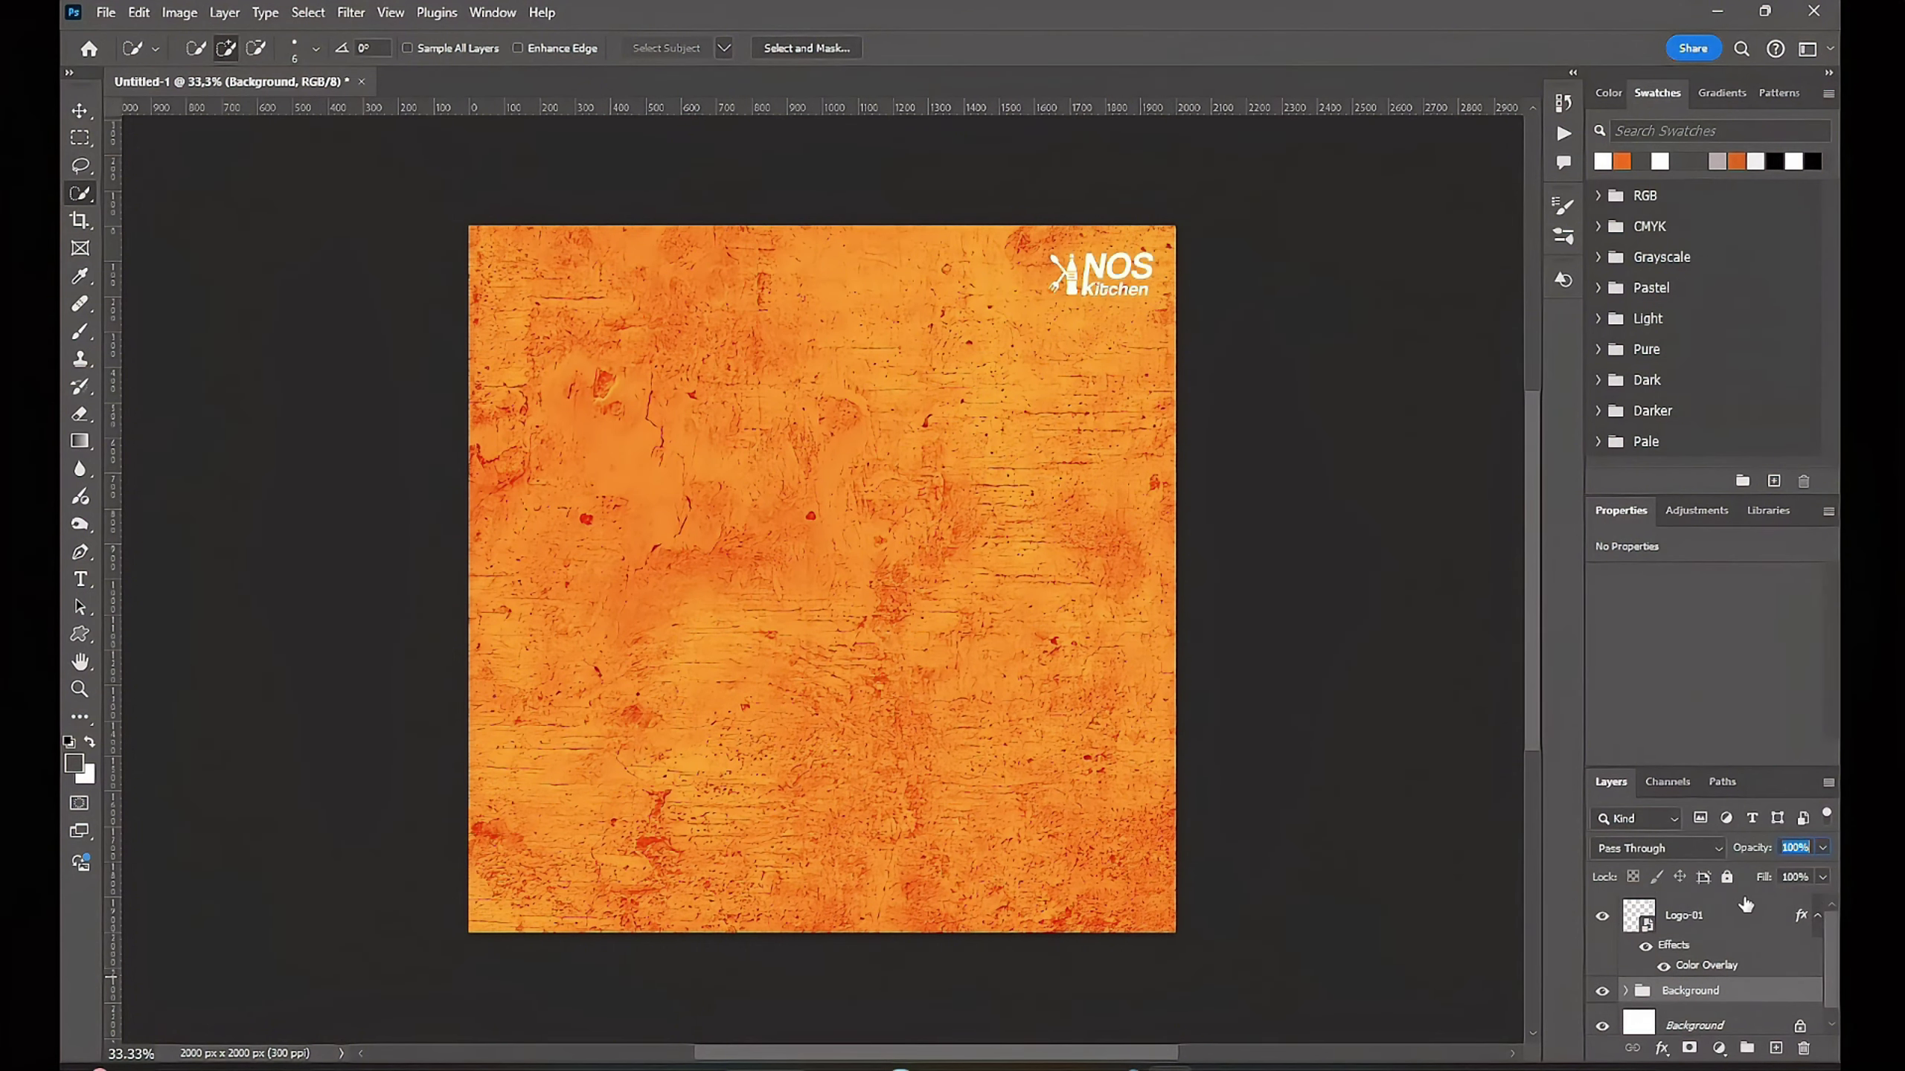
click(1727, 920)
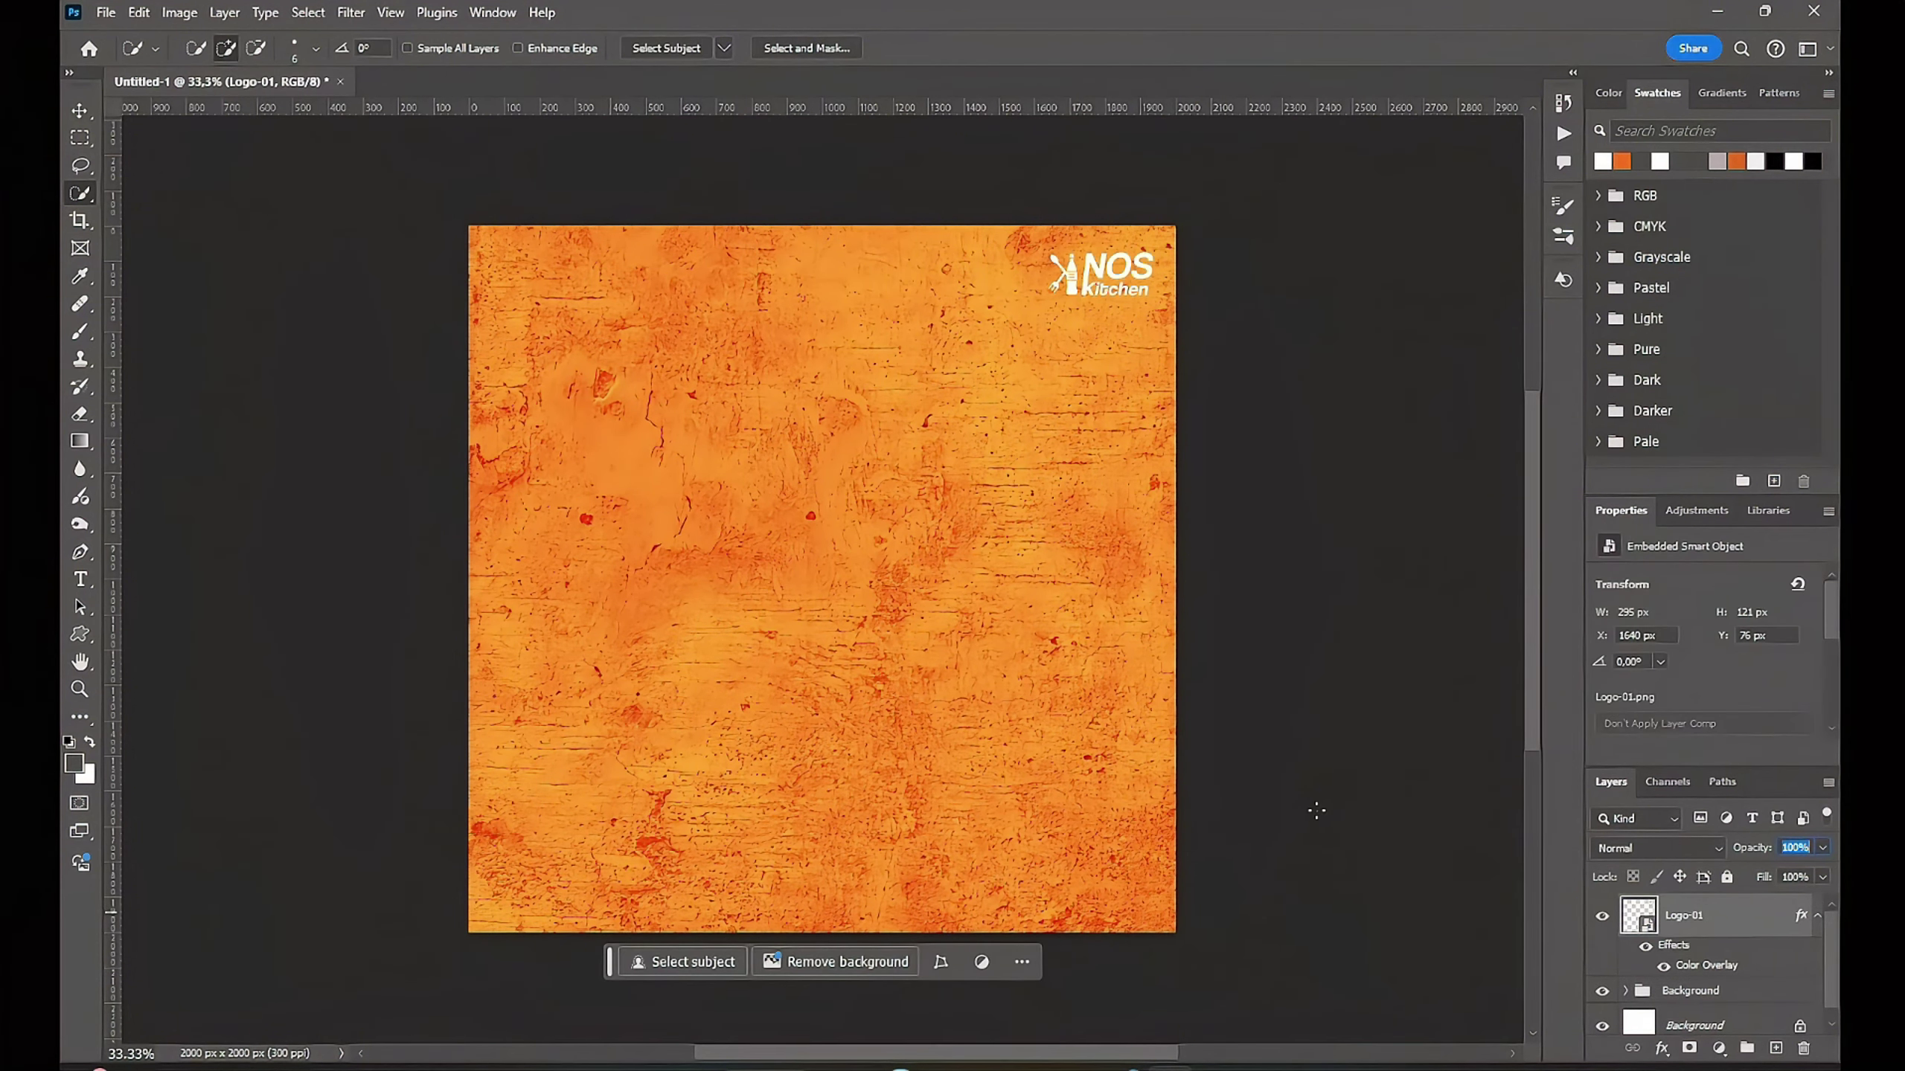
key(v)
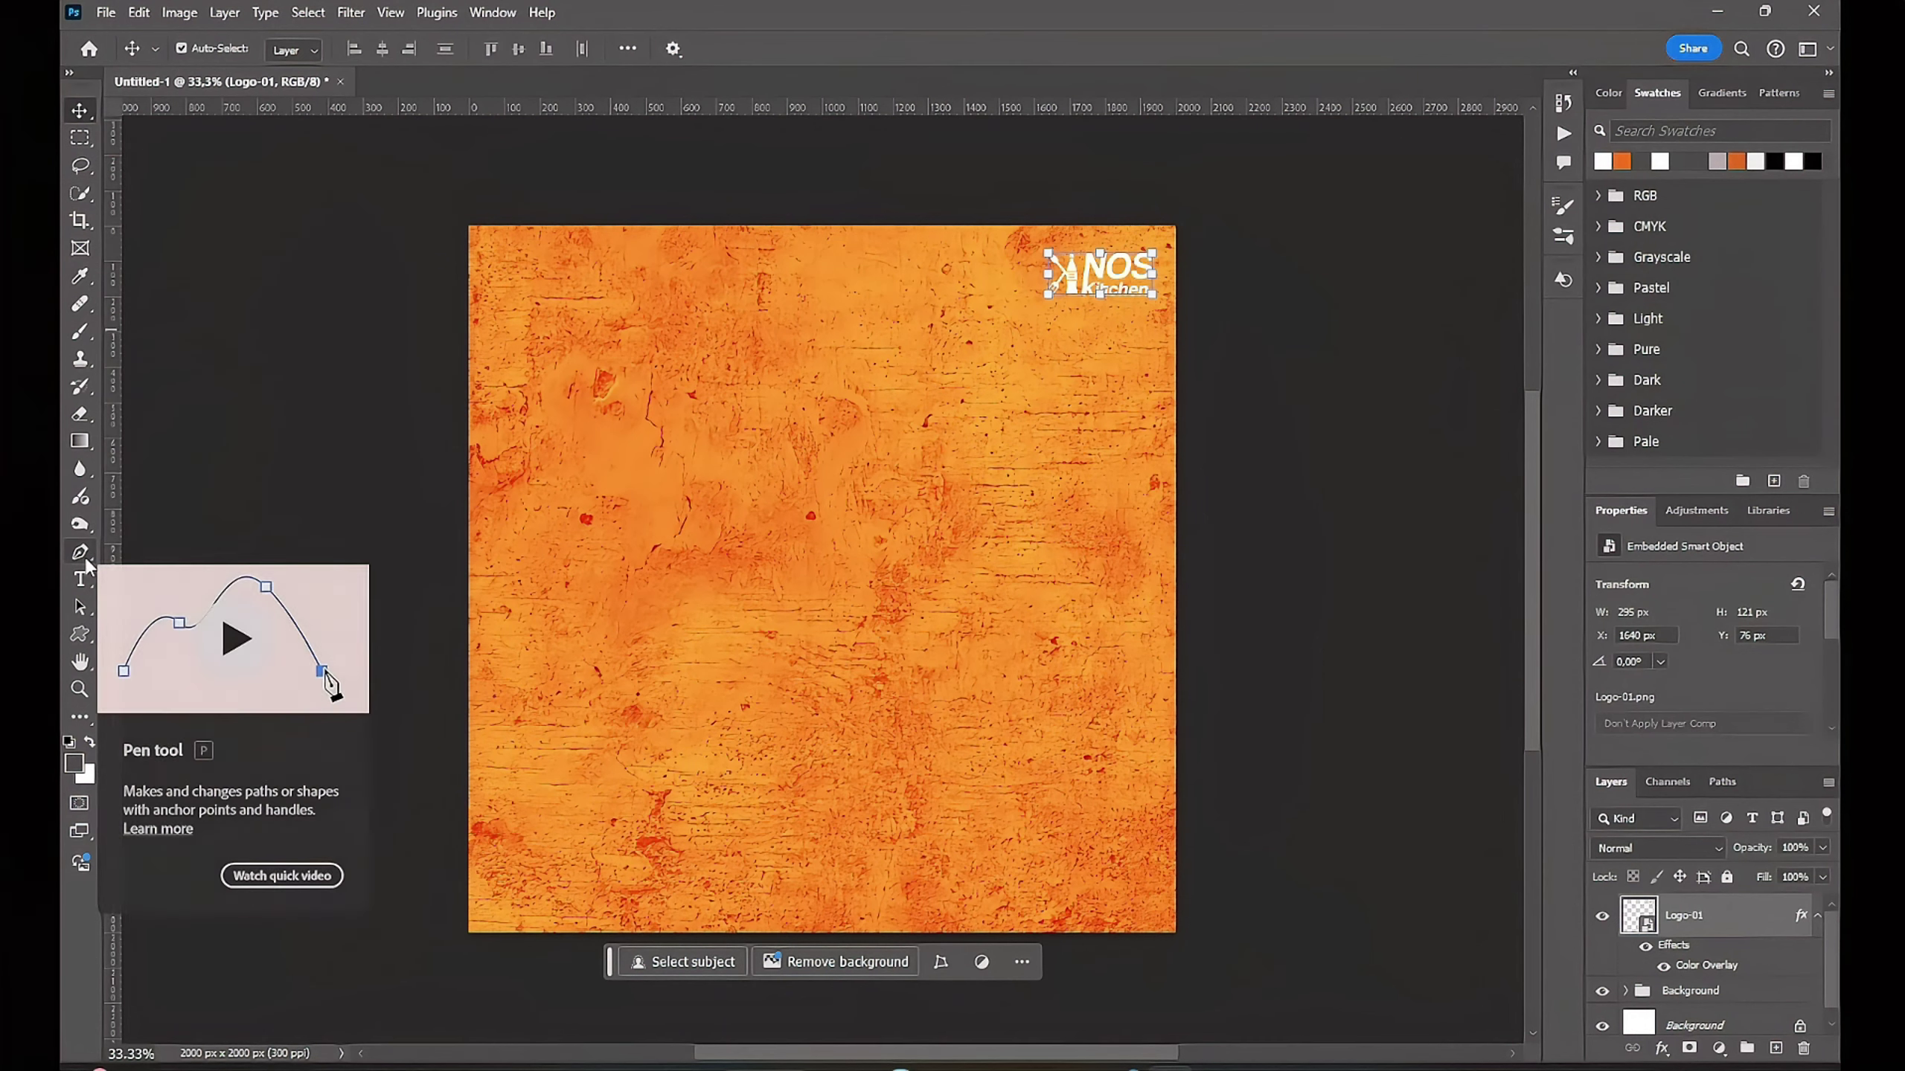
Step: Add a horizontal guide near 532 px, about a quarter of the way down the canvas
click(79, 688)
right_click(80, 634)
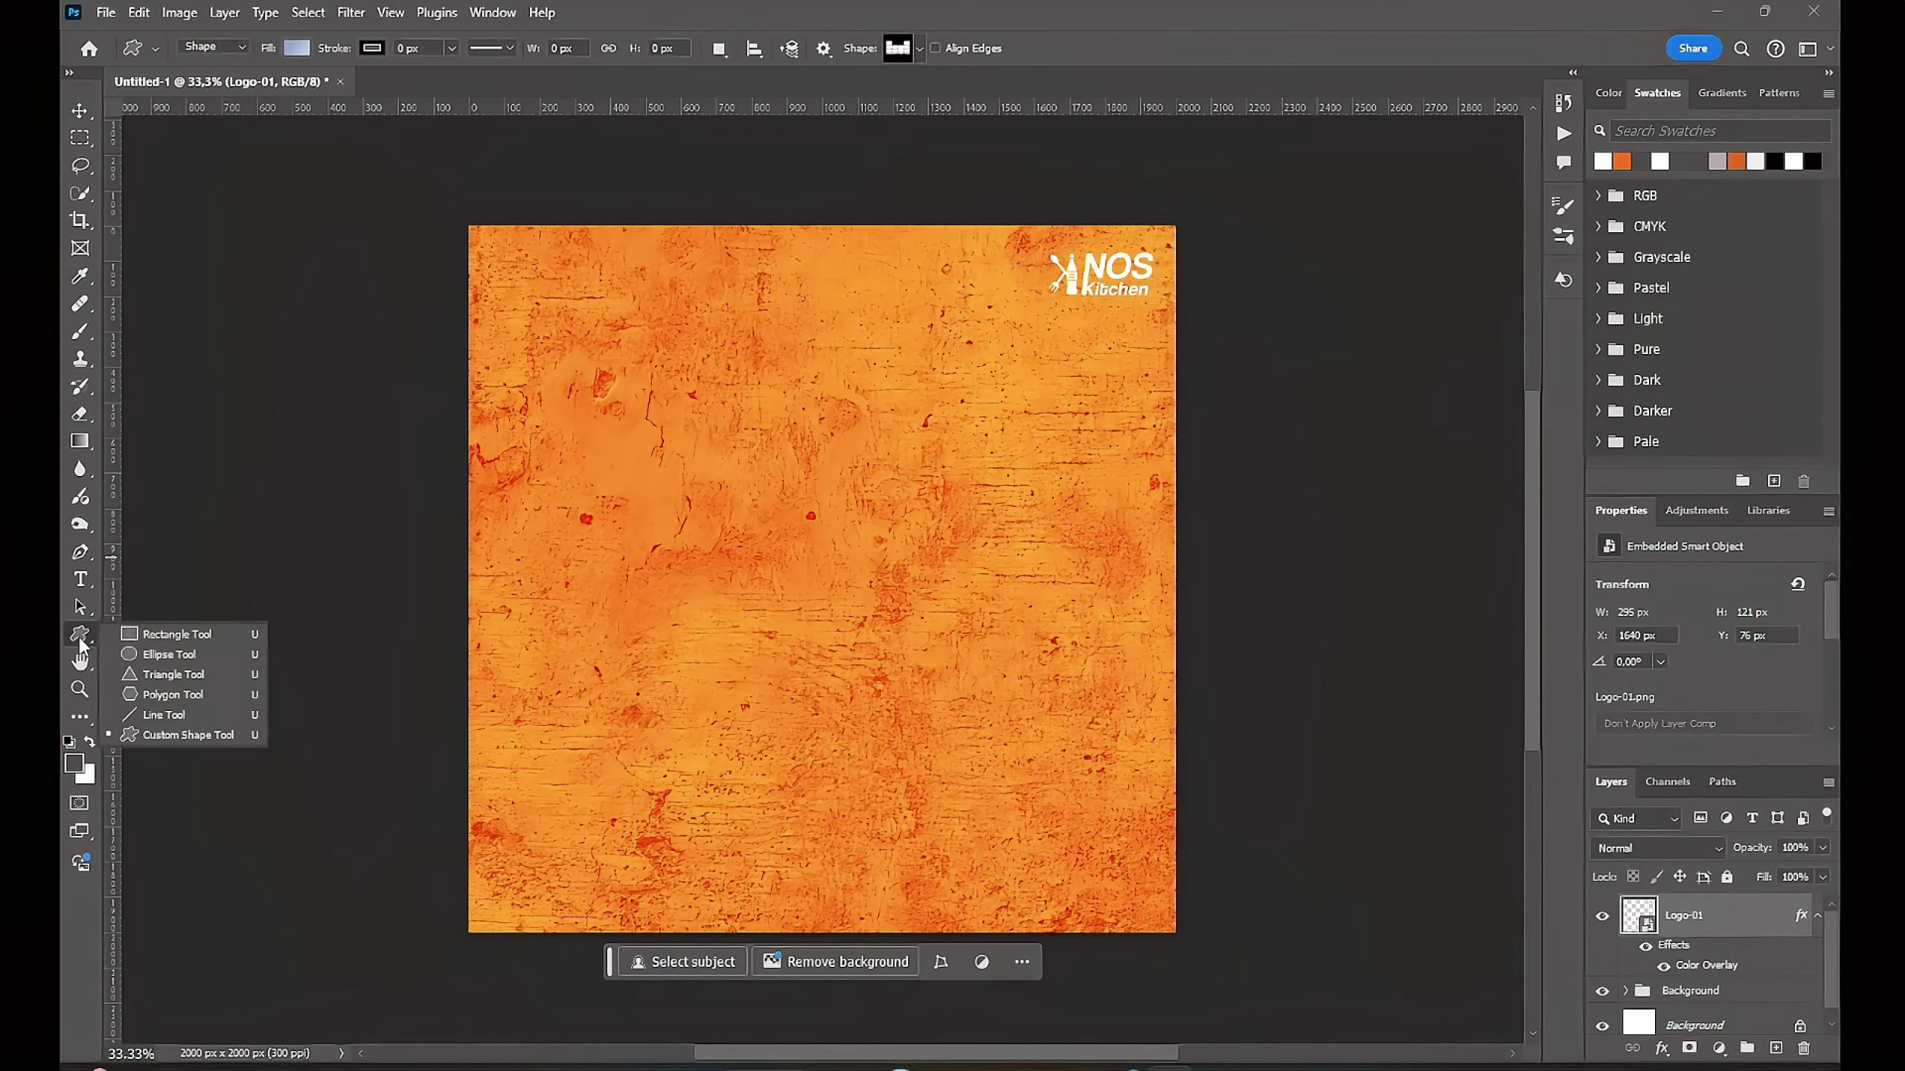
click(173, 715)
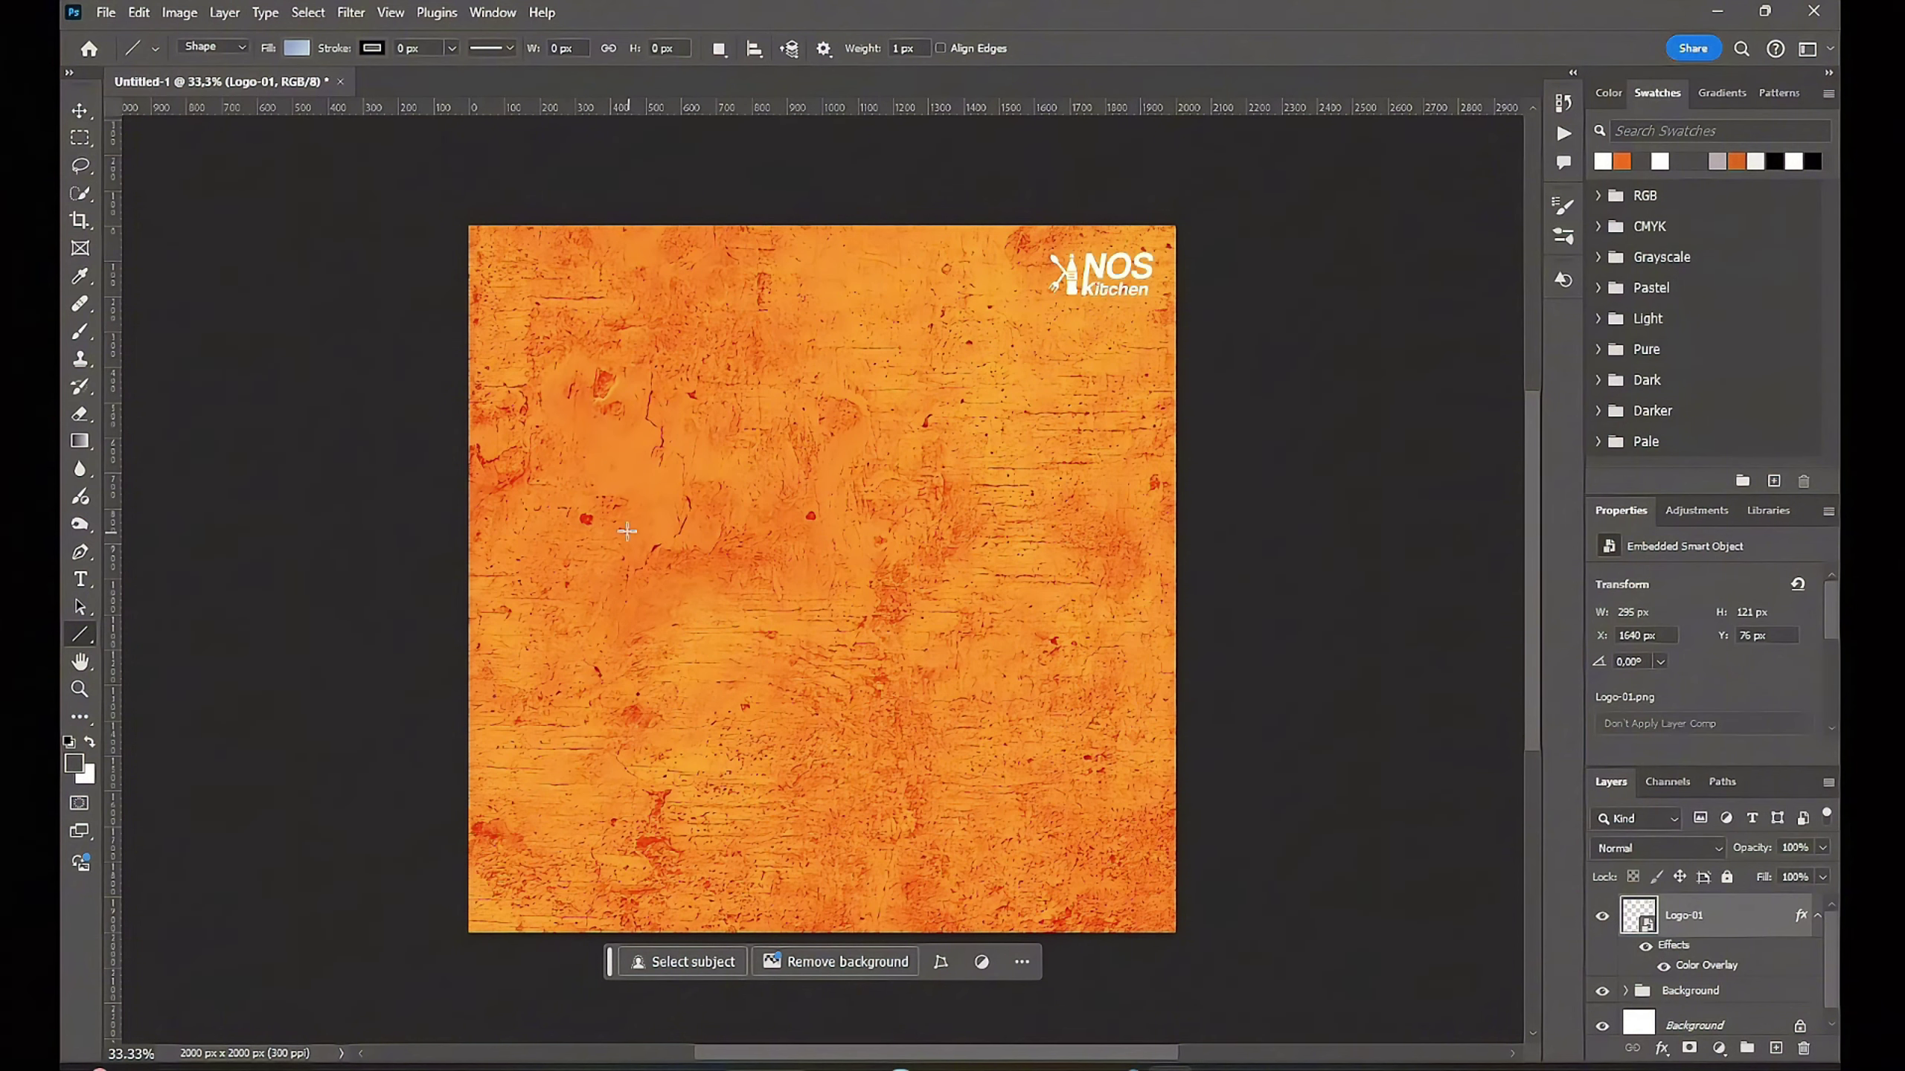
mouse_move(552, 111)
mouse_down()
mouse_move(593, 415)
mouse_move(589, 374)
mouse_move(576, 401)
mouse_up()
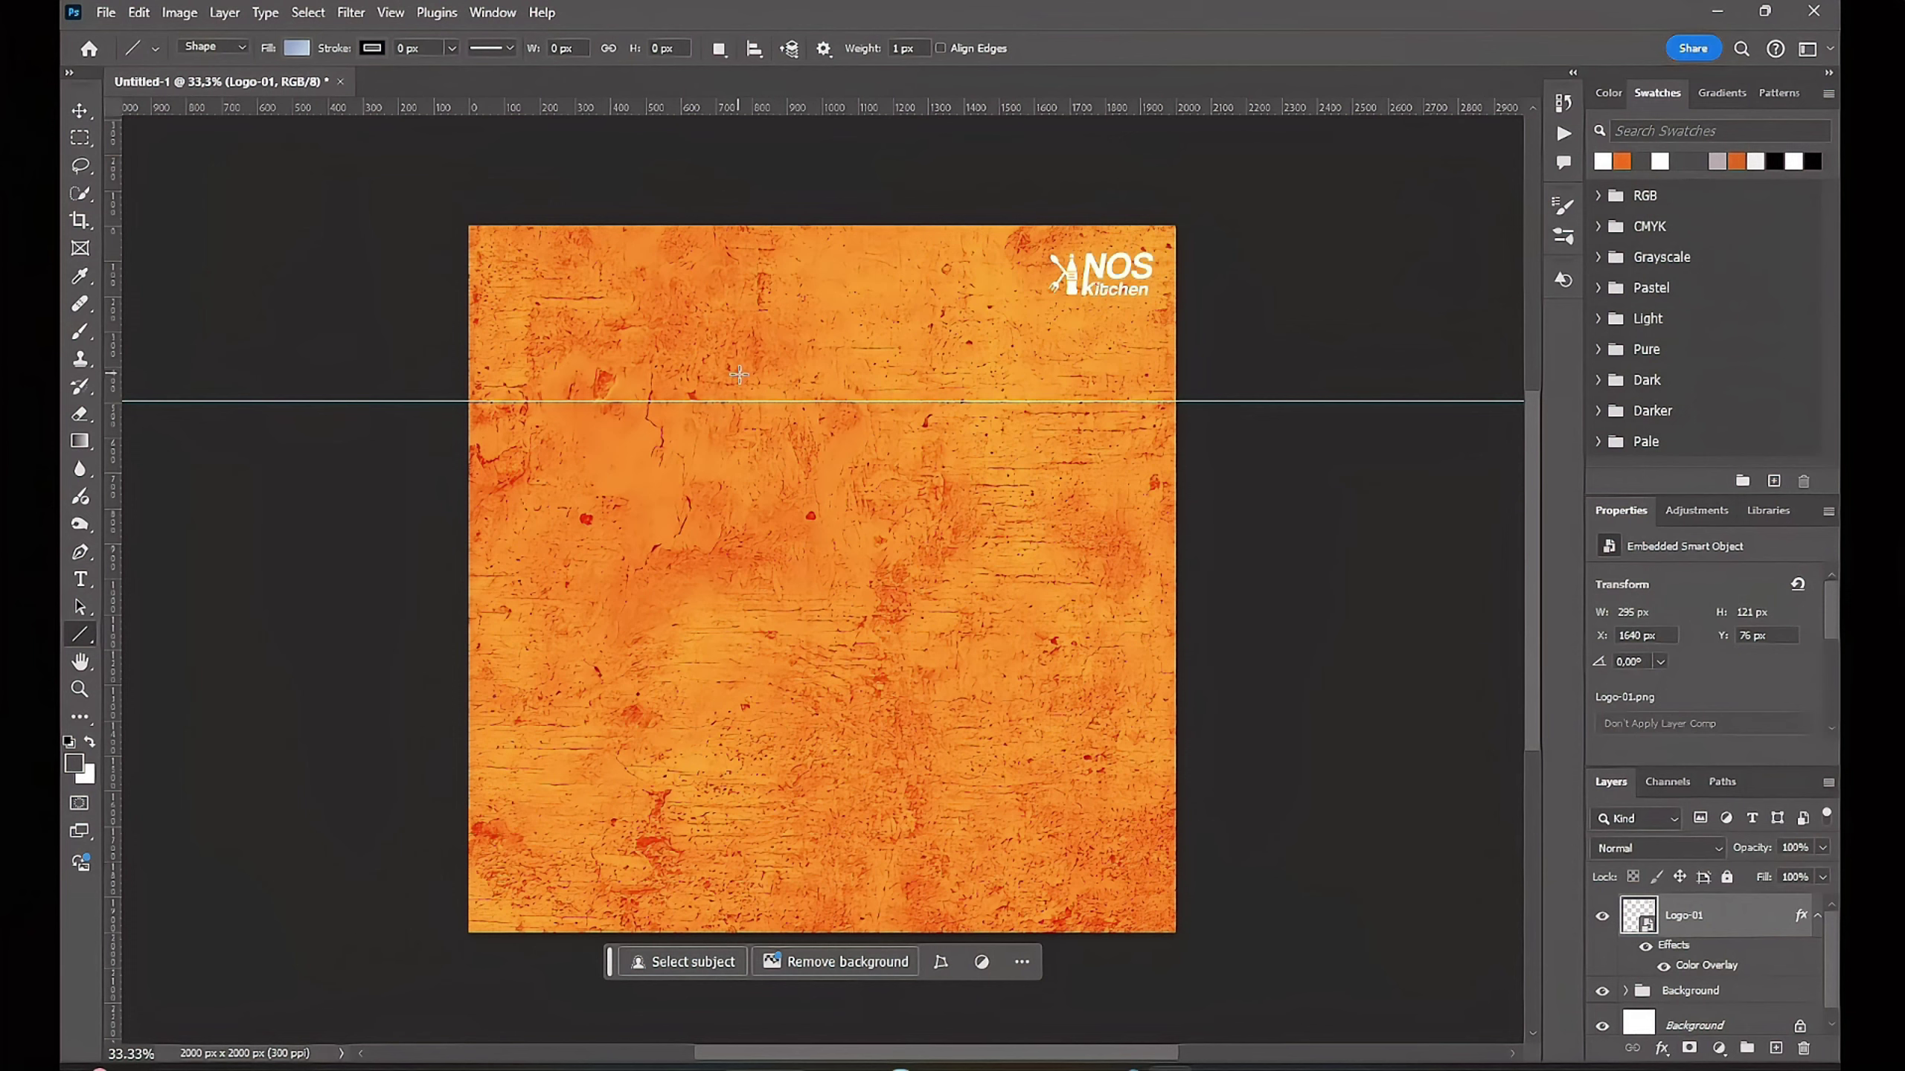
key(v)
drag(794, 403, 820, 447)
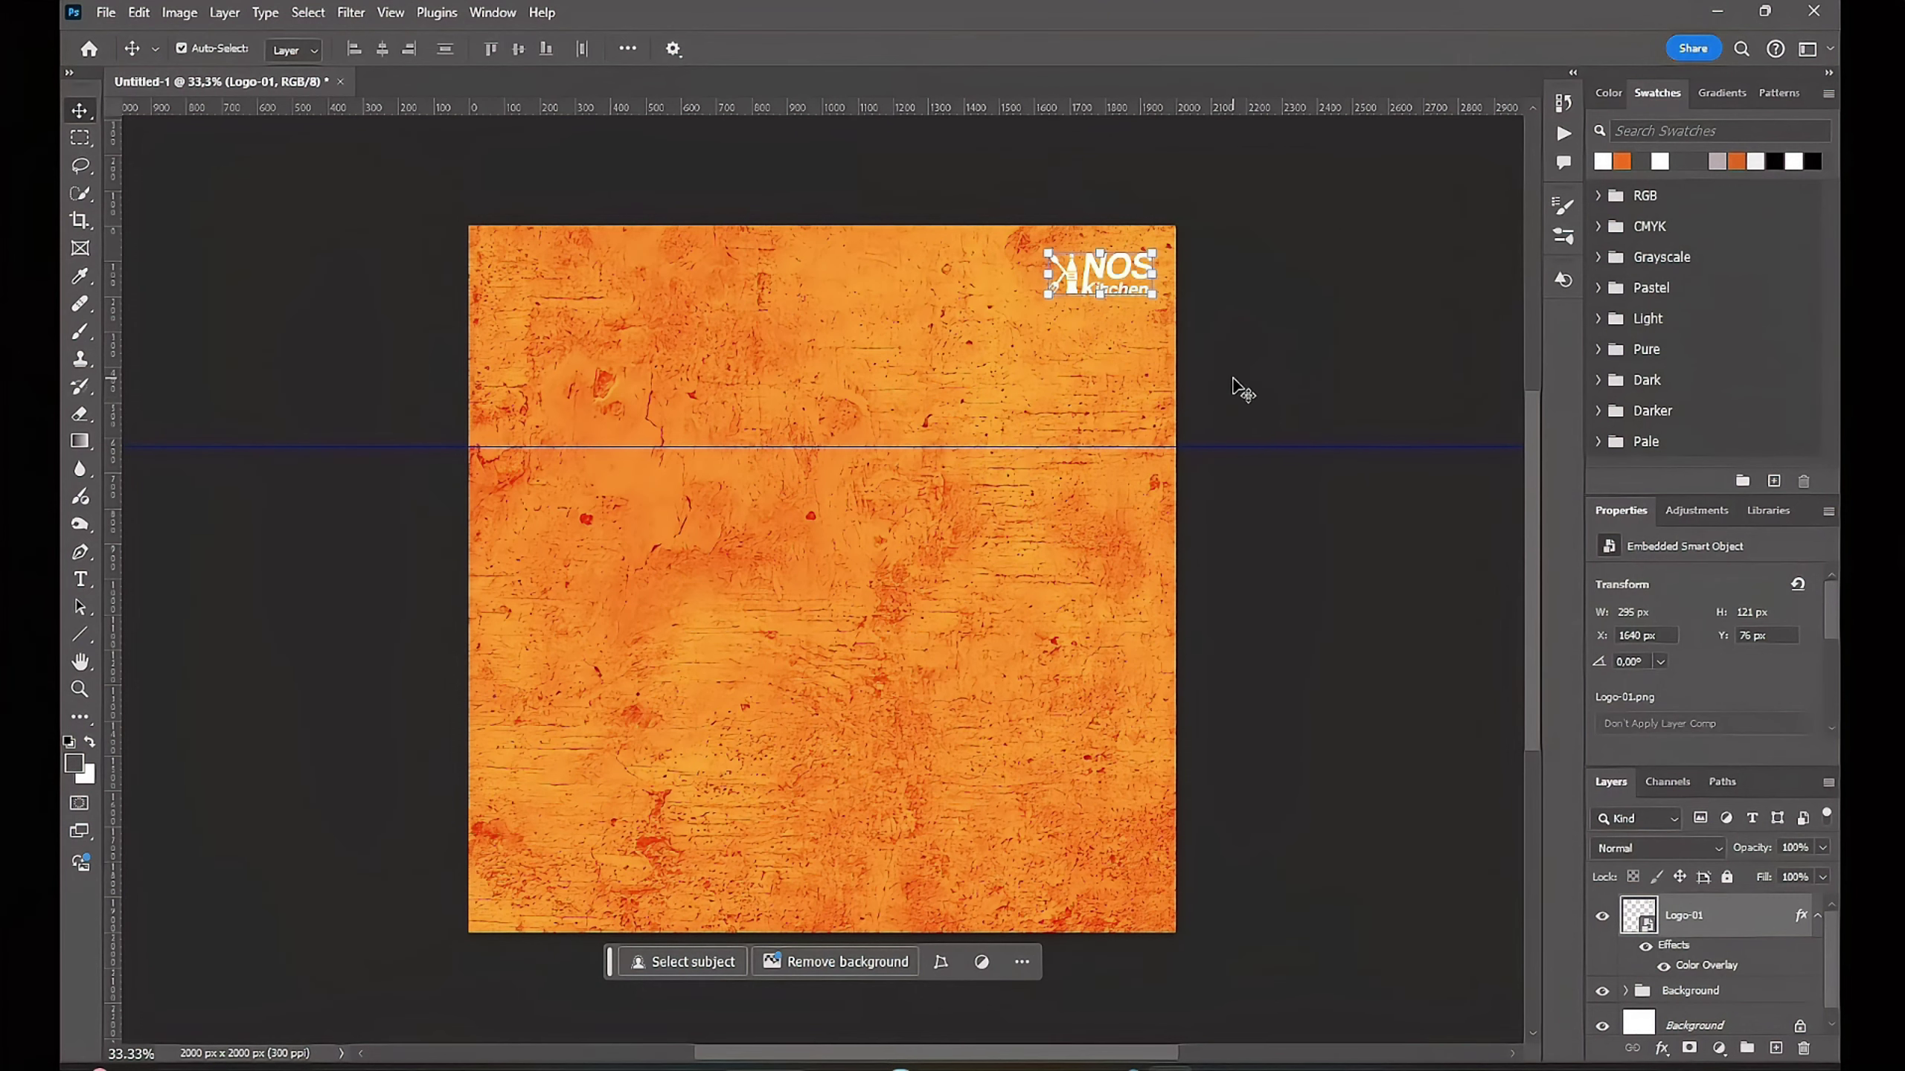
click(80, 634)
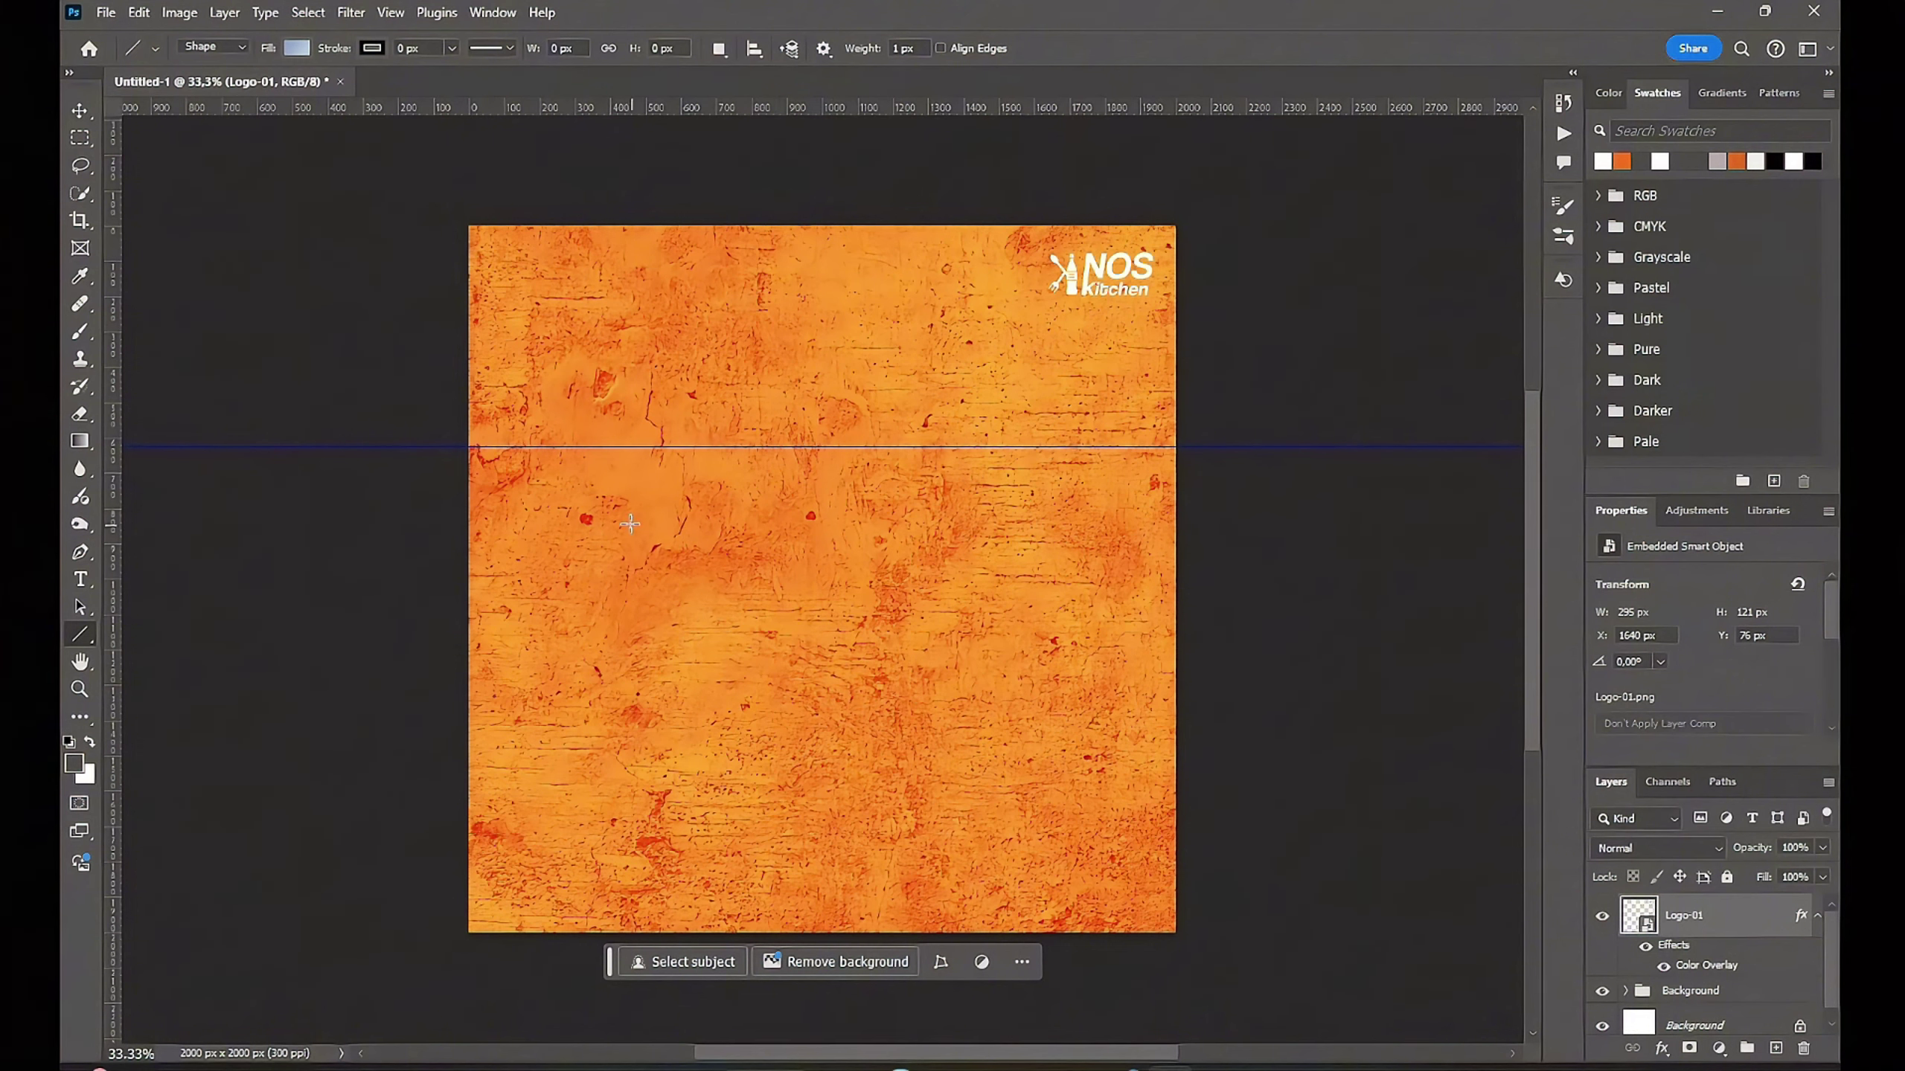
Step: Draw a white-filled diagonal line from the guide to the canvas's bottom-right corner
drag(472, 448, 1187, 942)
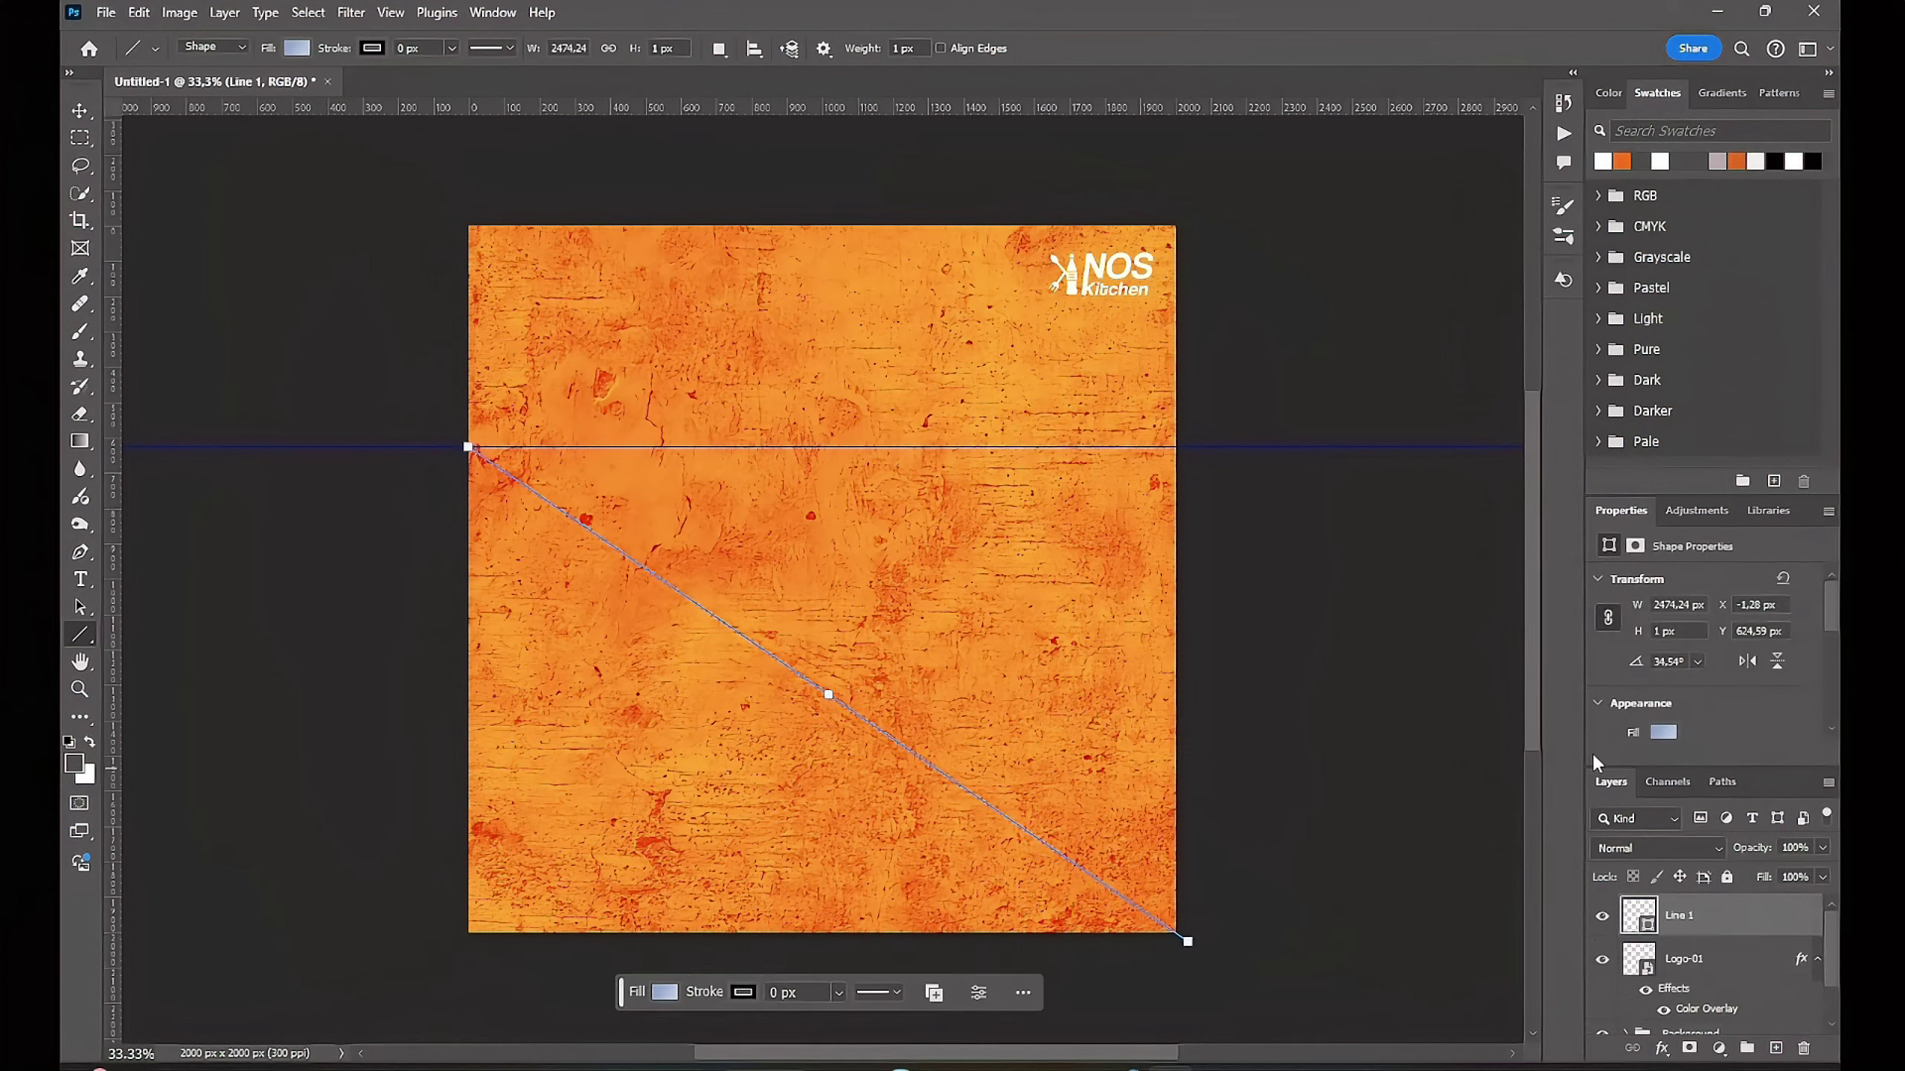
scroll(1732, 694, down, 1)
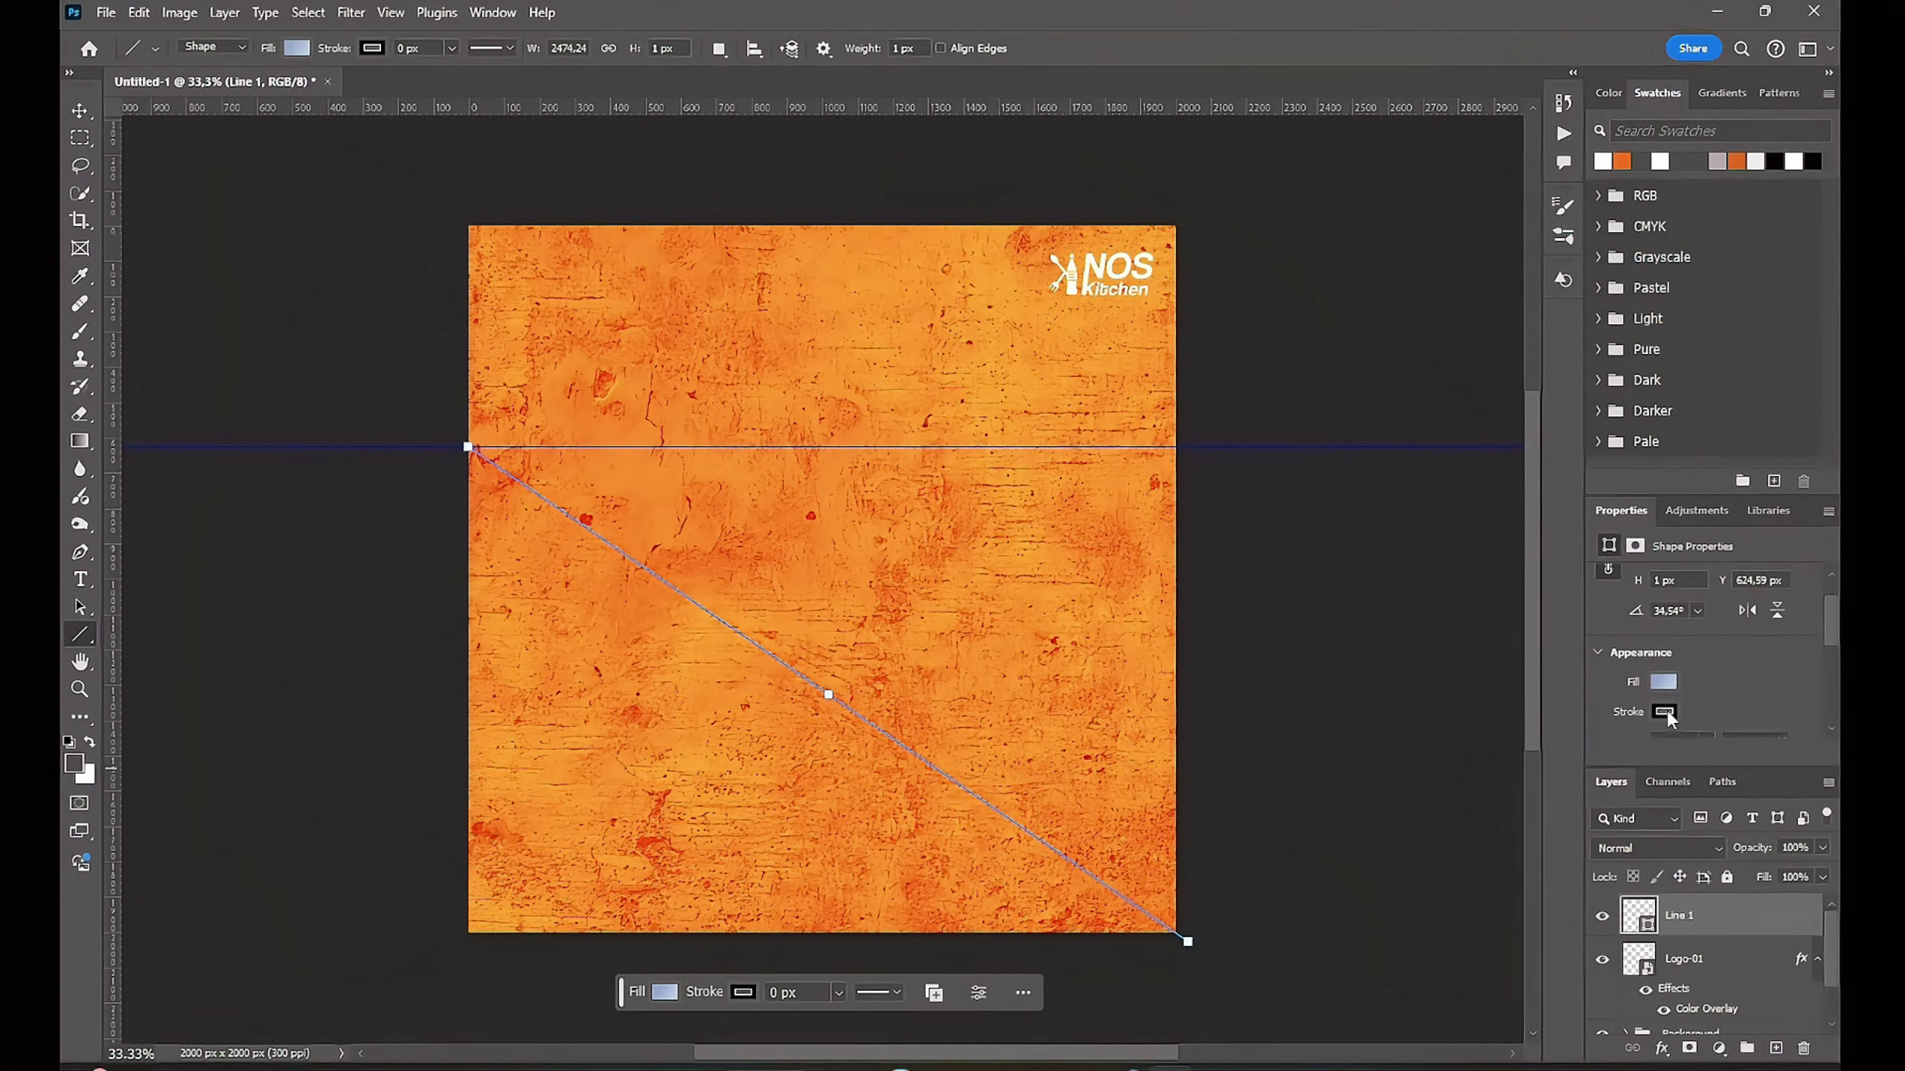
click(1666, 711)
click(1719, 773)
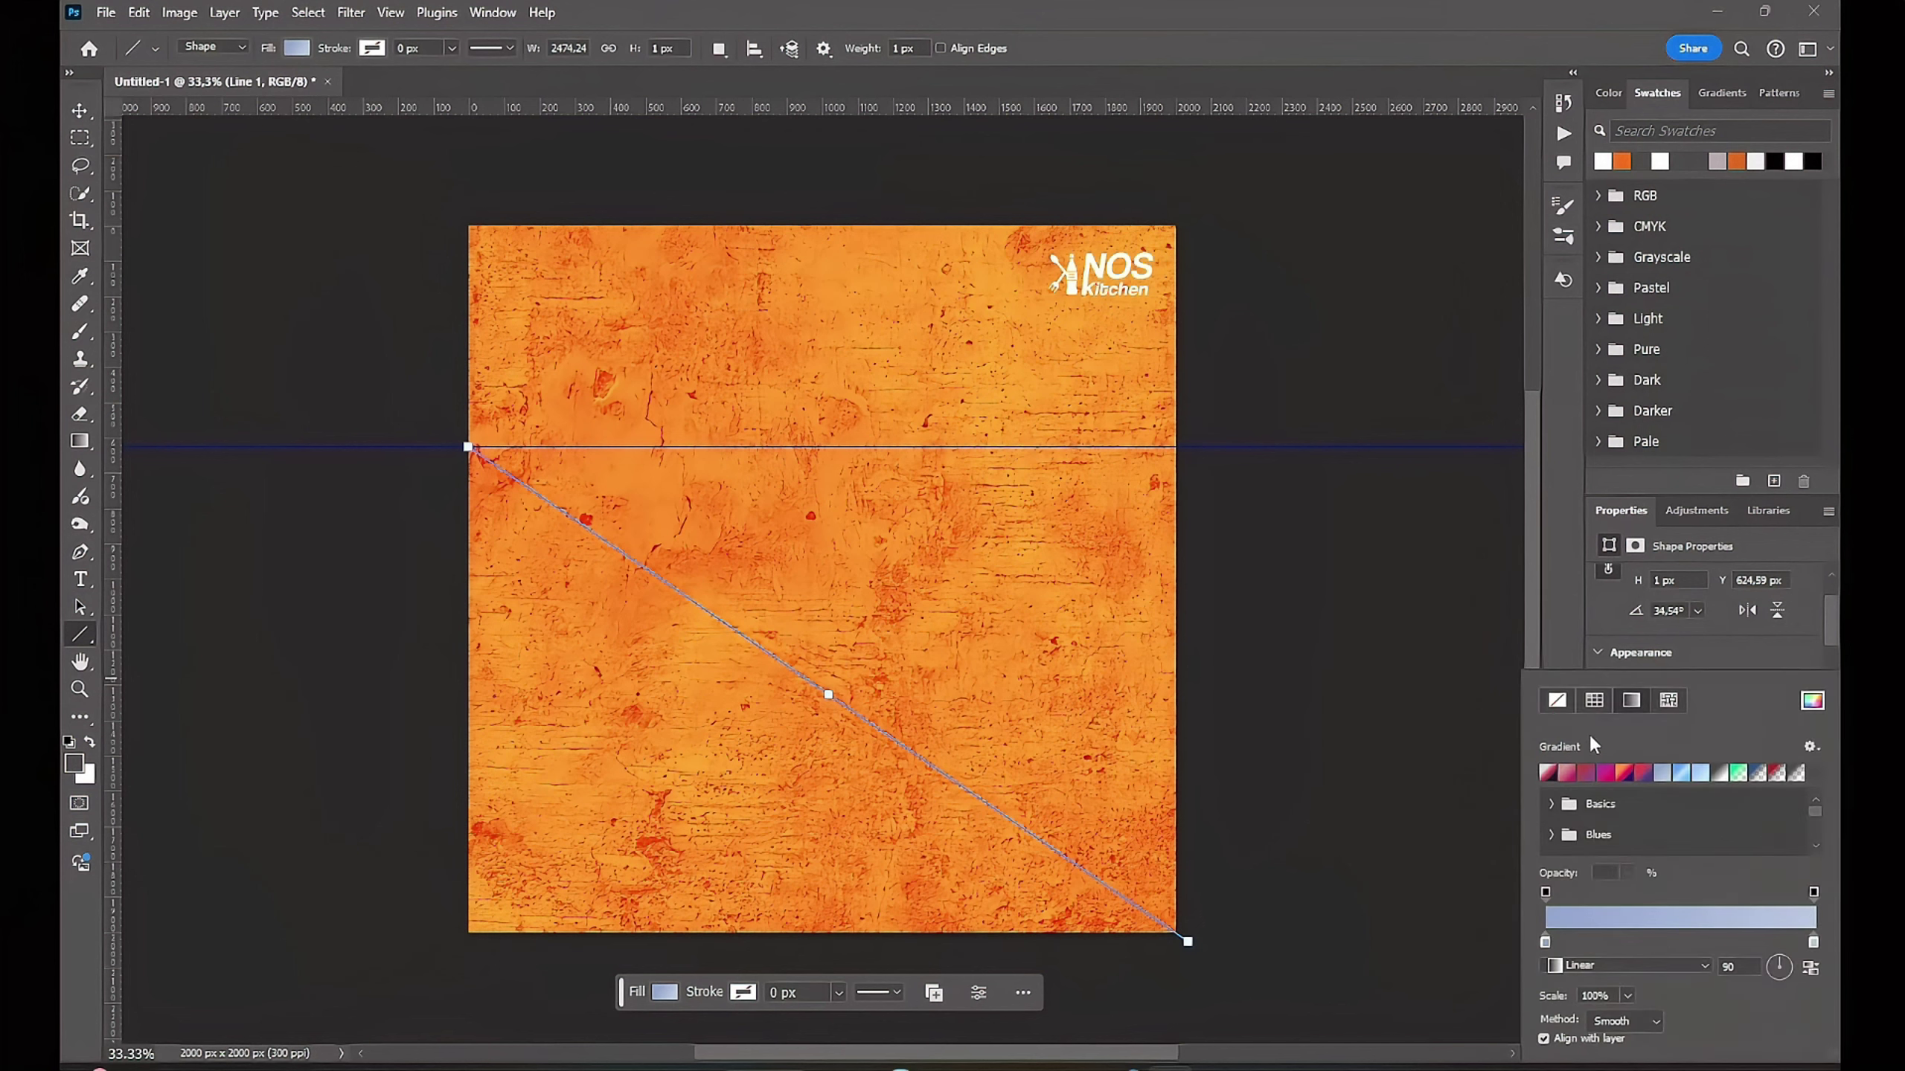
click(1548, 773)
click(1711, 646)
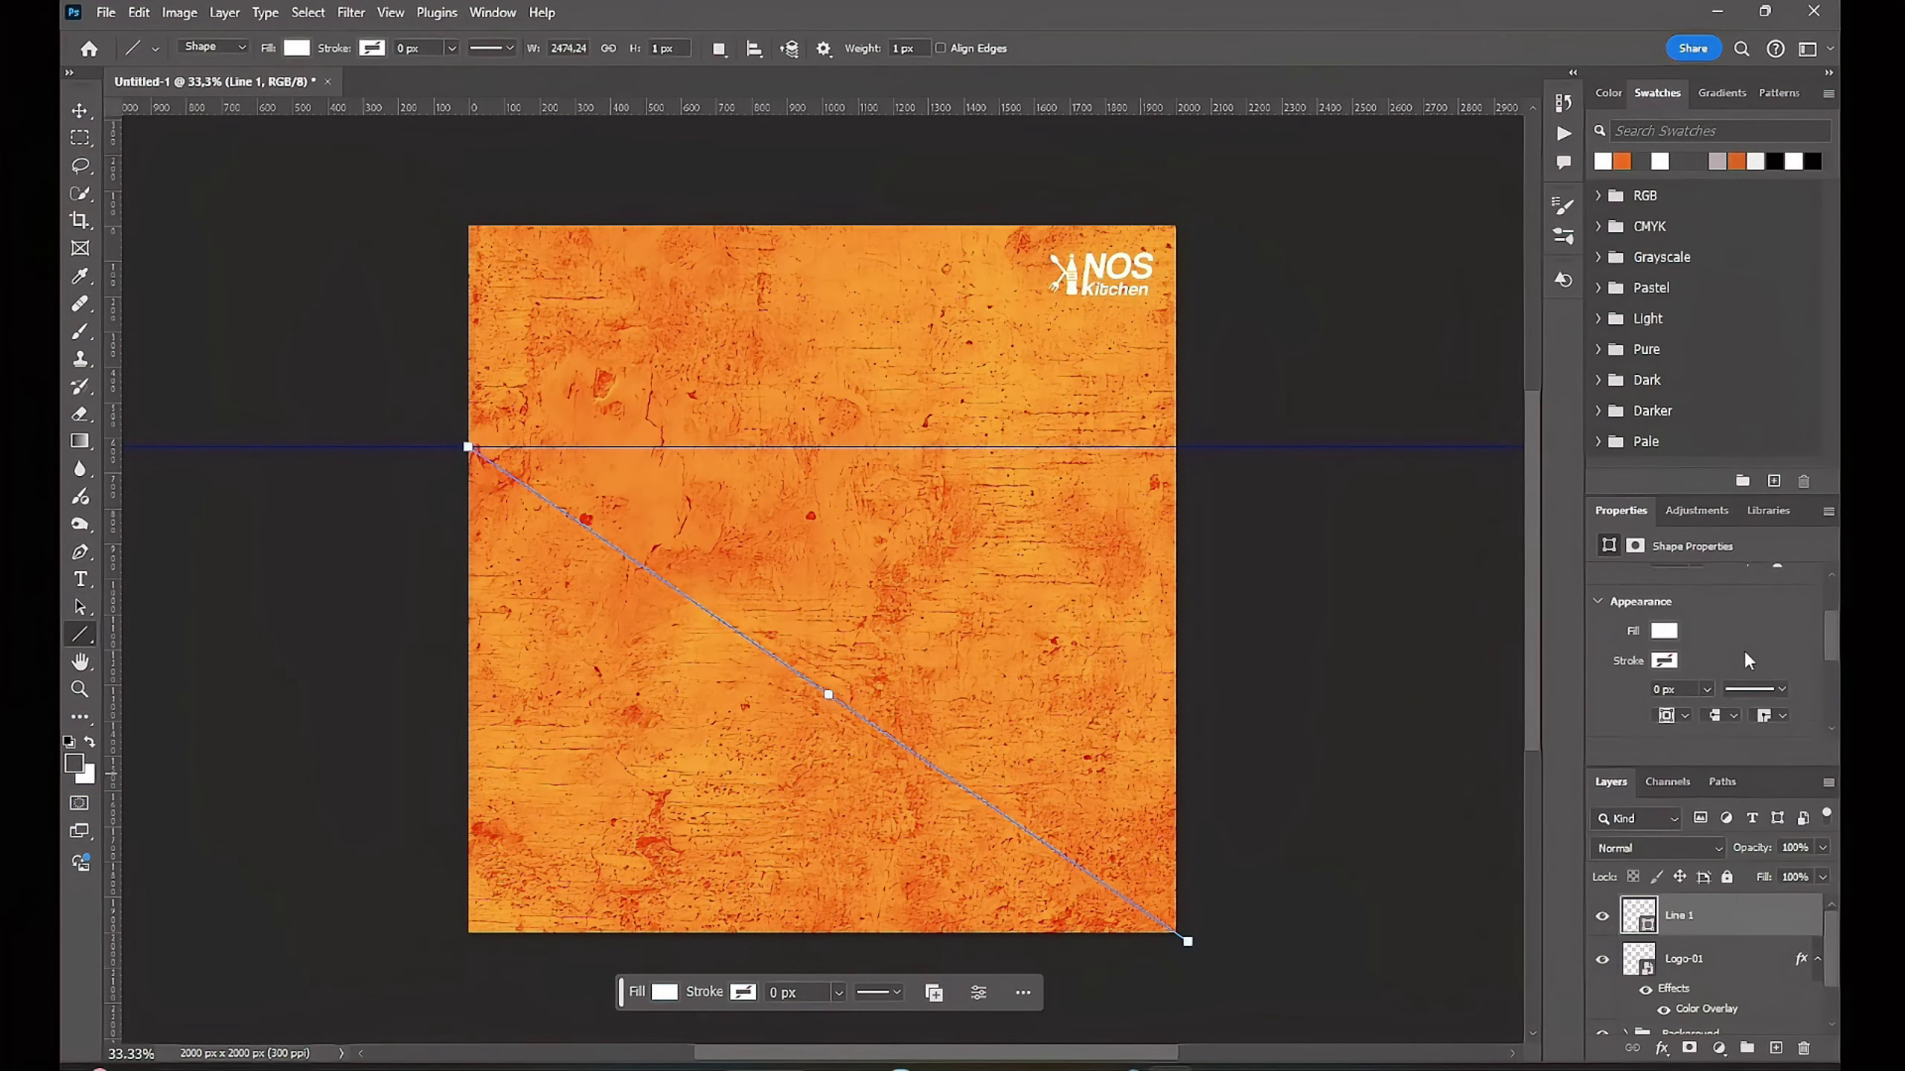
Step: Set the line's stroke width to 20 px and its stroke colour to None
drag(1732, 699, 1738, 704)
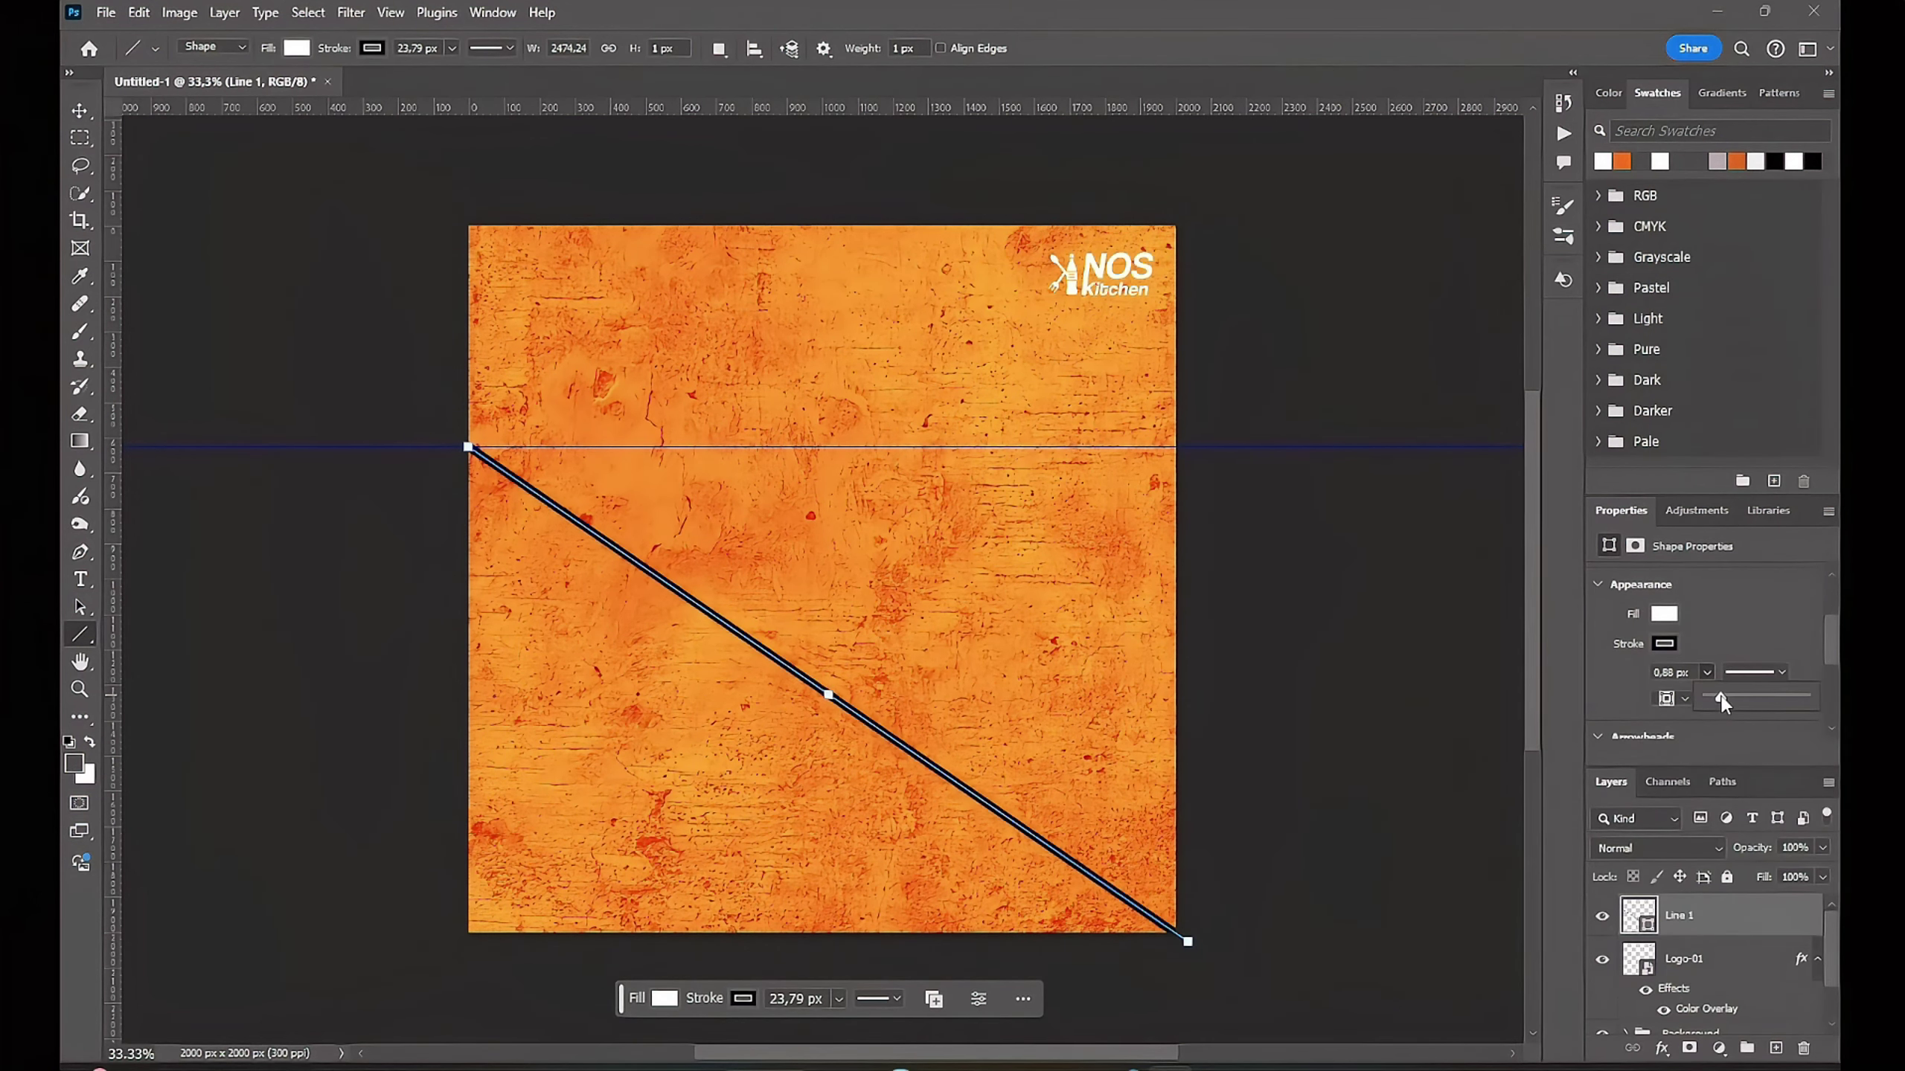
click(1674, 674)
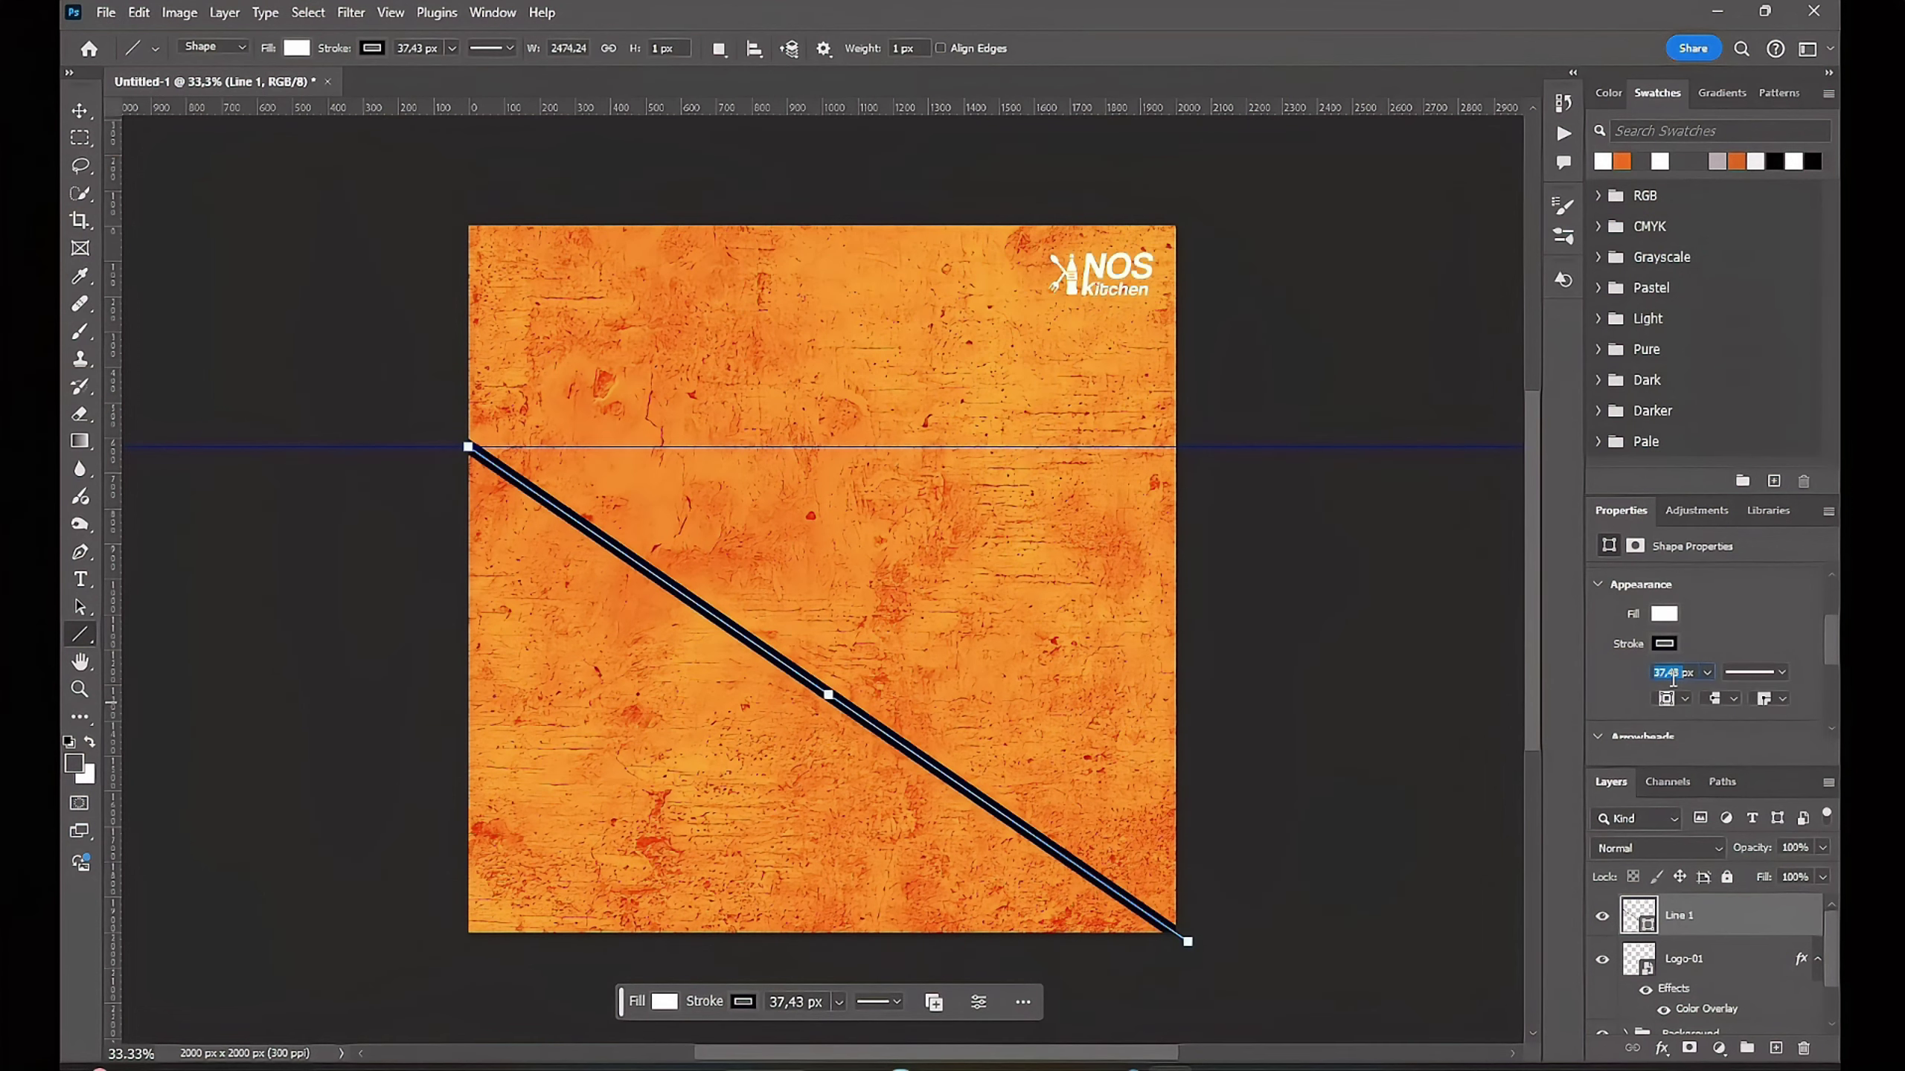
text(3)
key(Return)
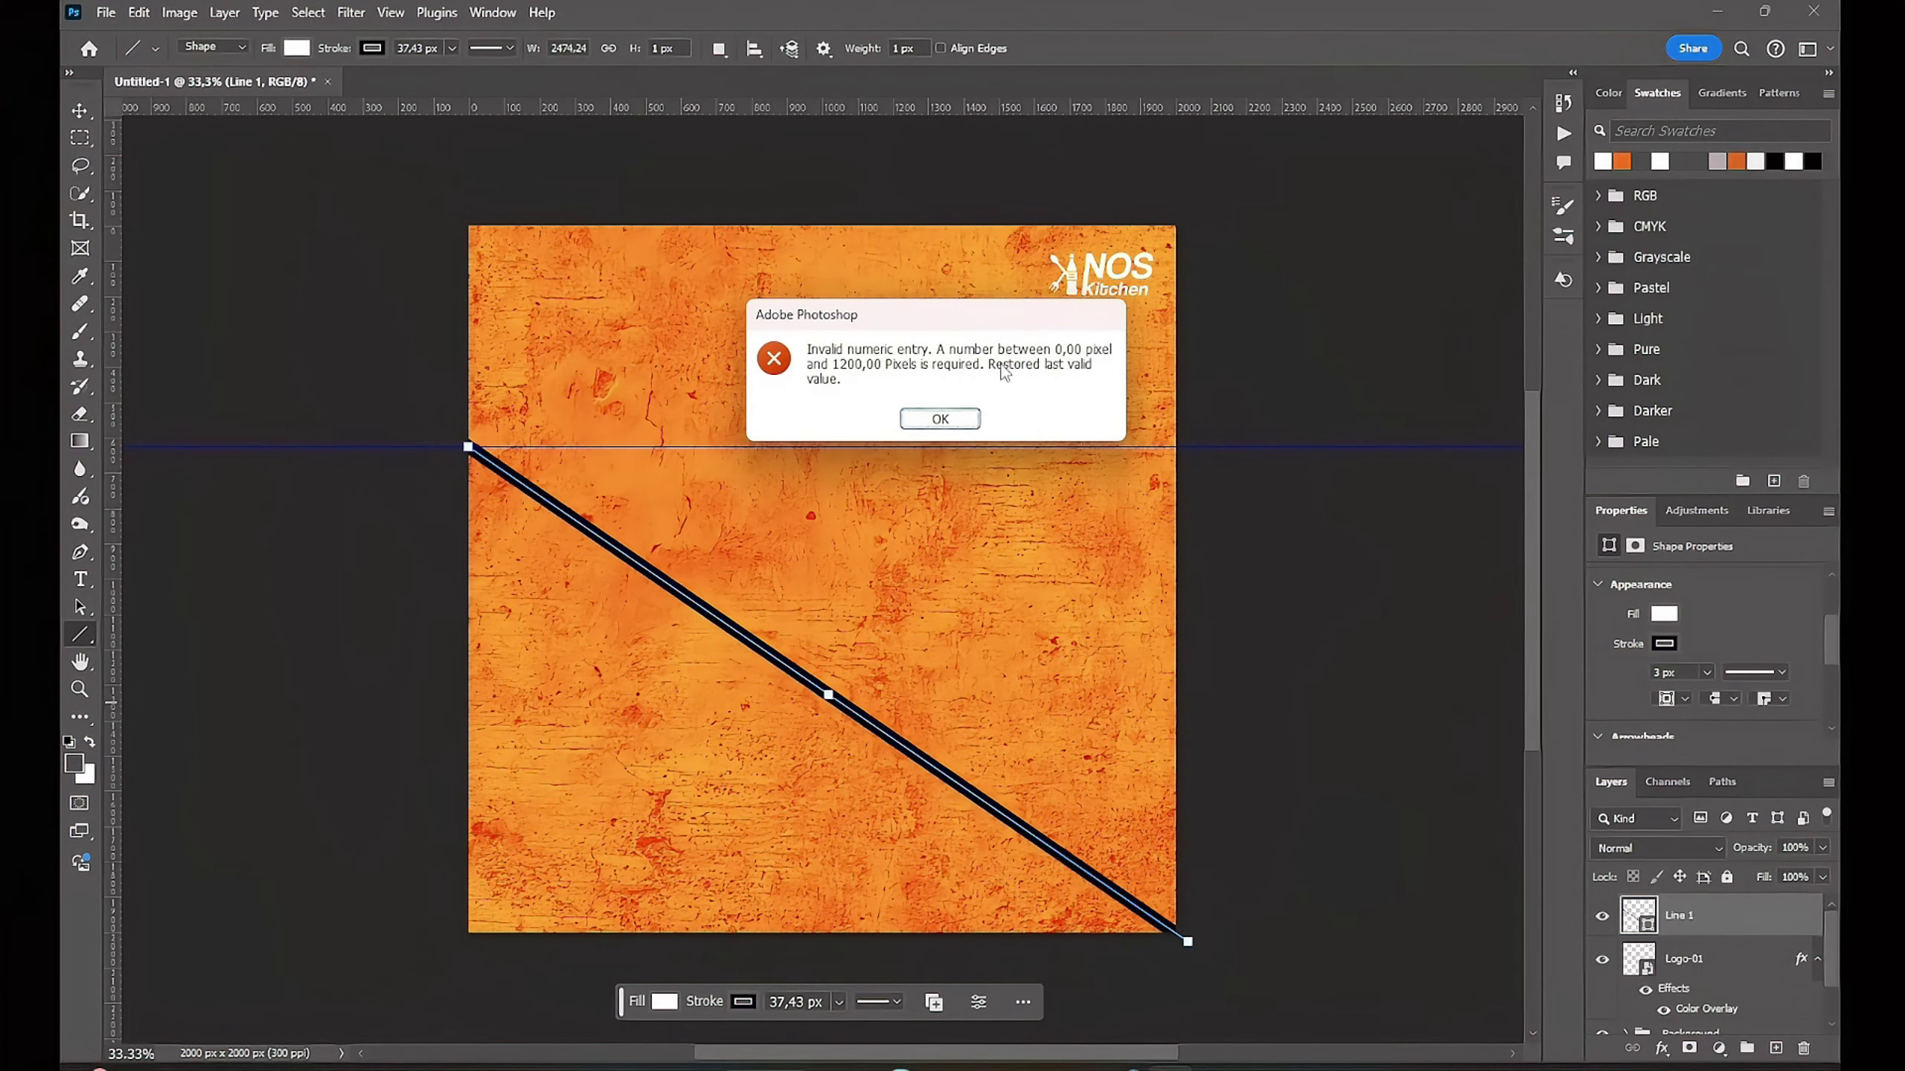
key(Return)
text(0)
key(Return)
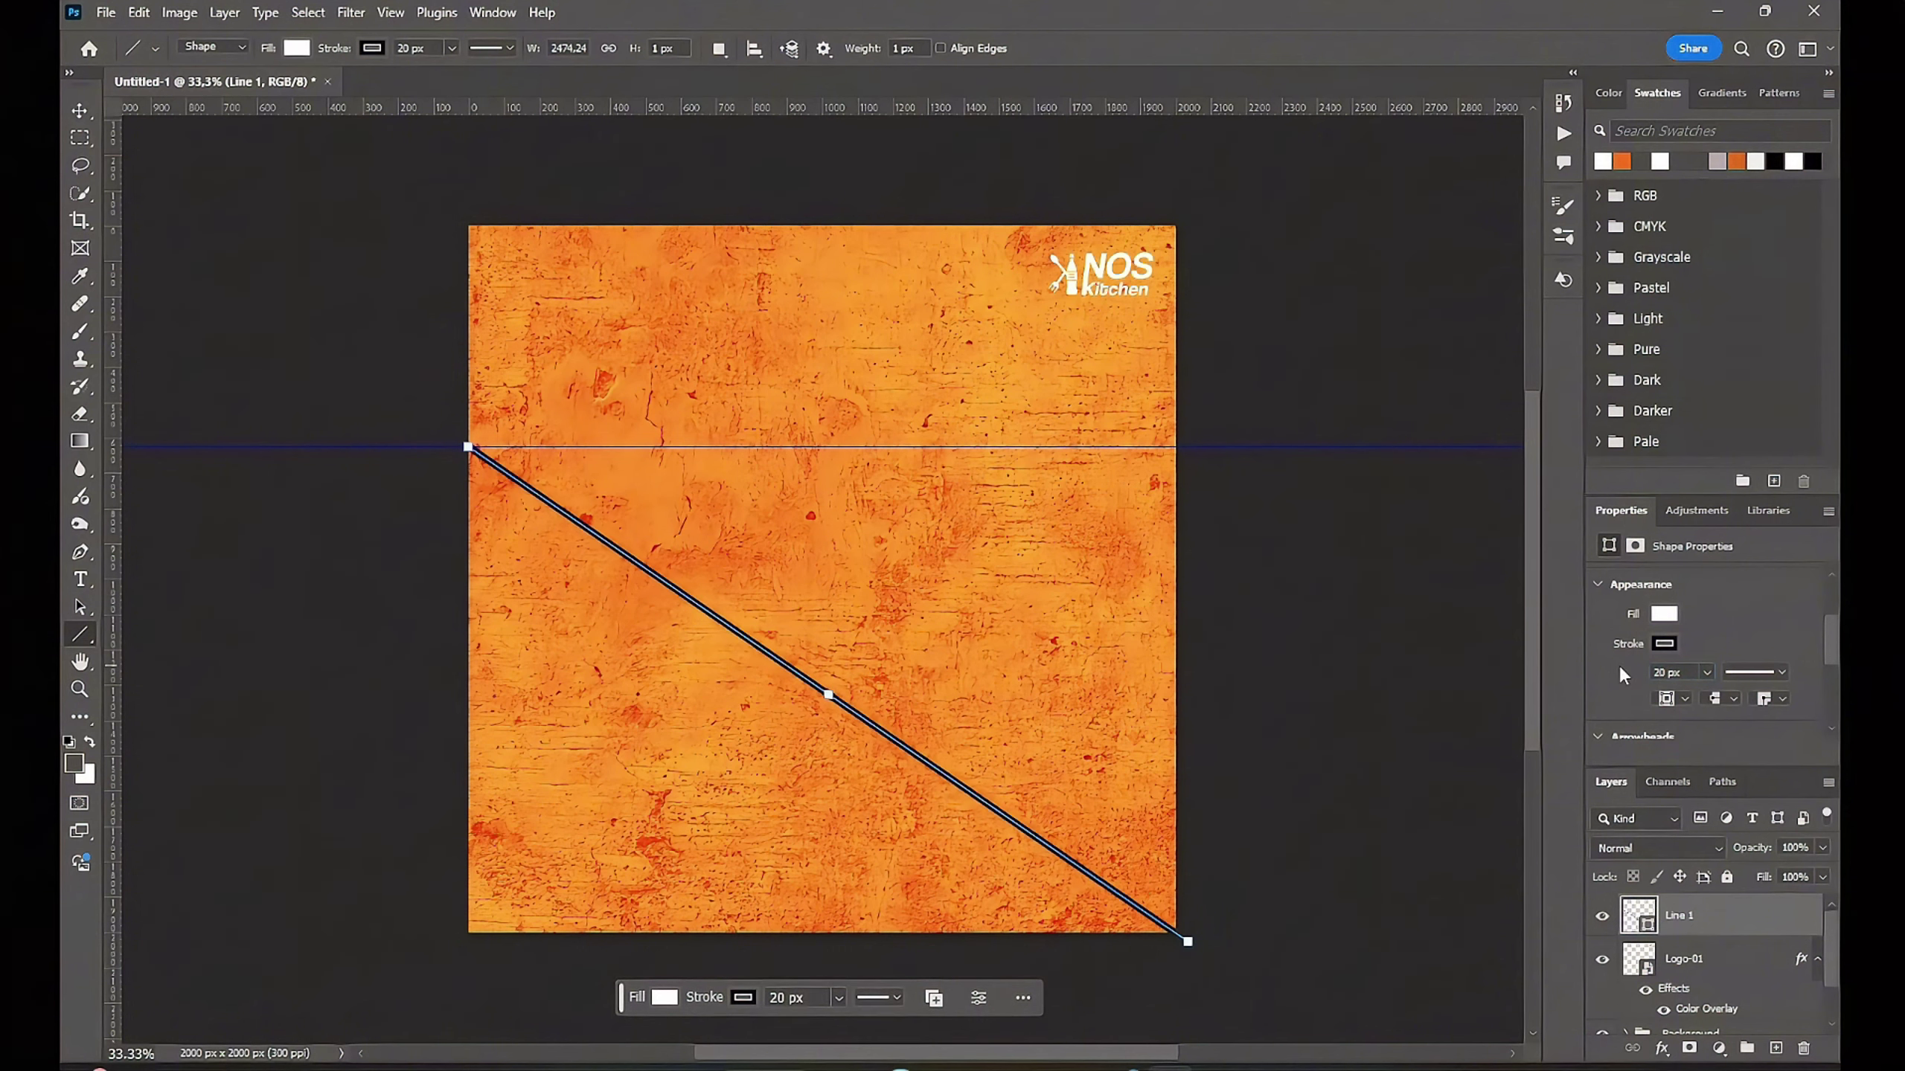
click(1663, 644)
click(1557, 685)
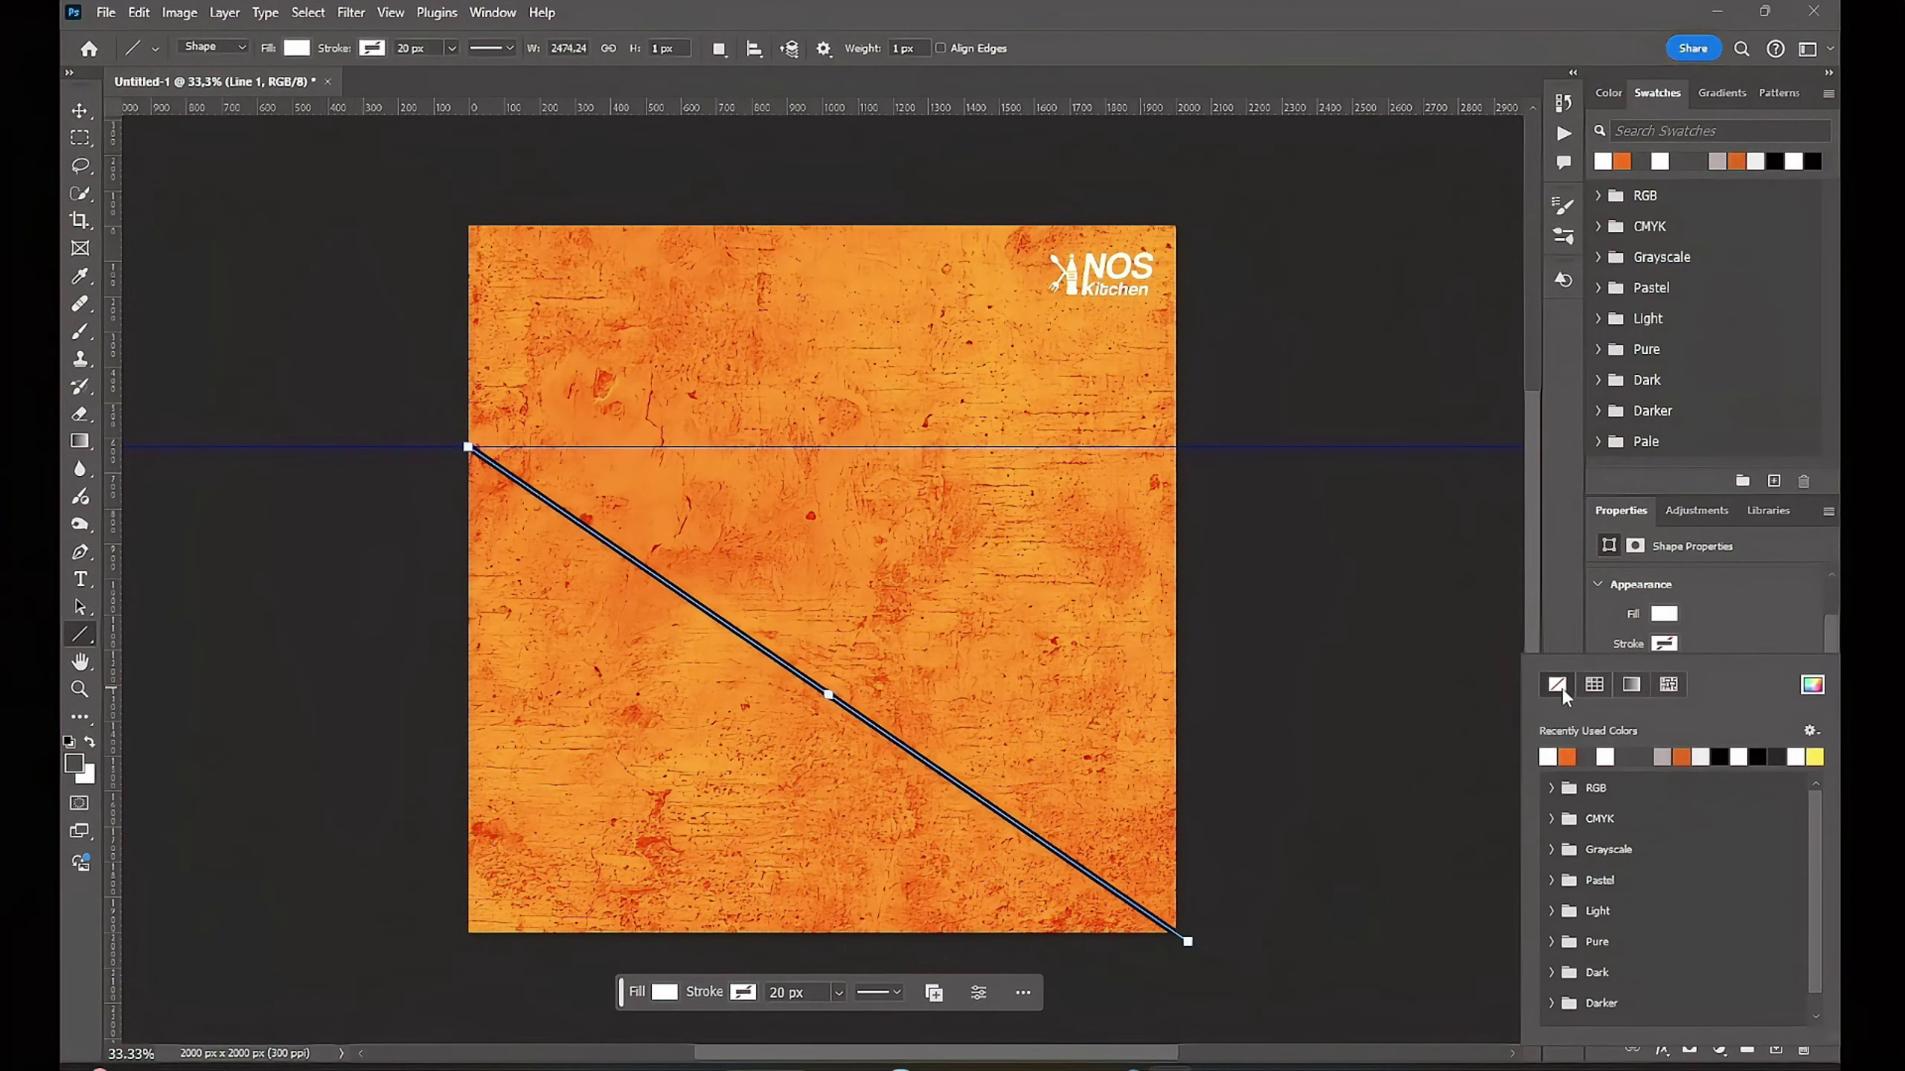
Step: Make Line 1's stroke solid white
key(v)
click(1320, 645)
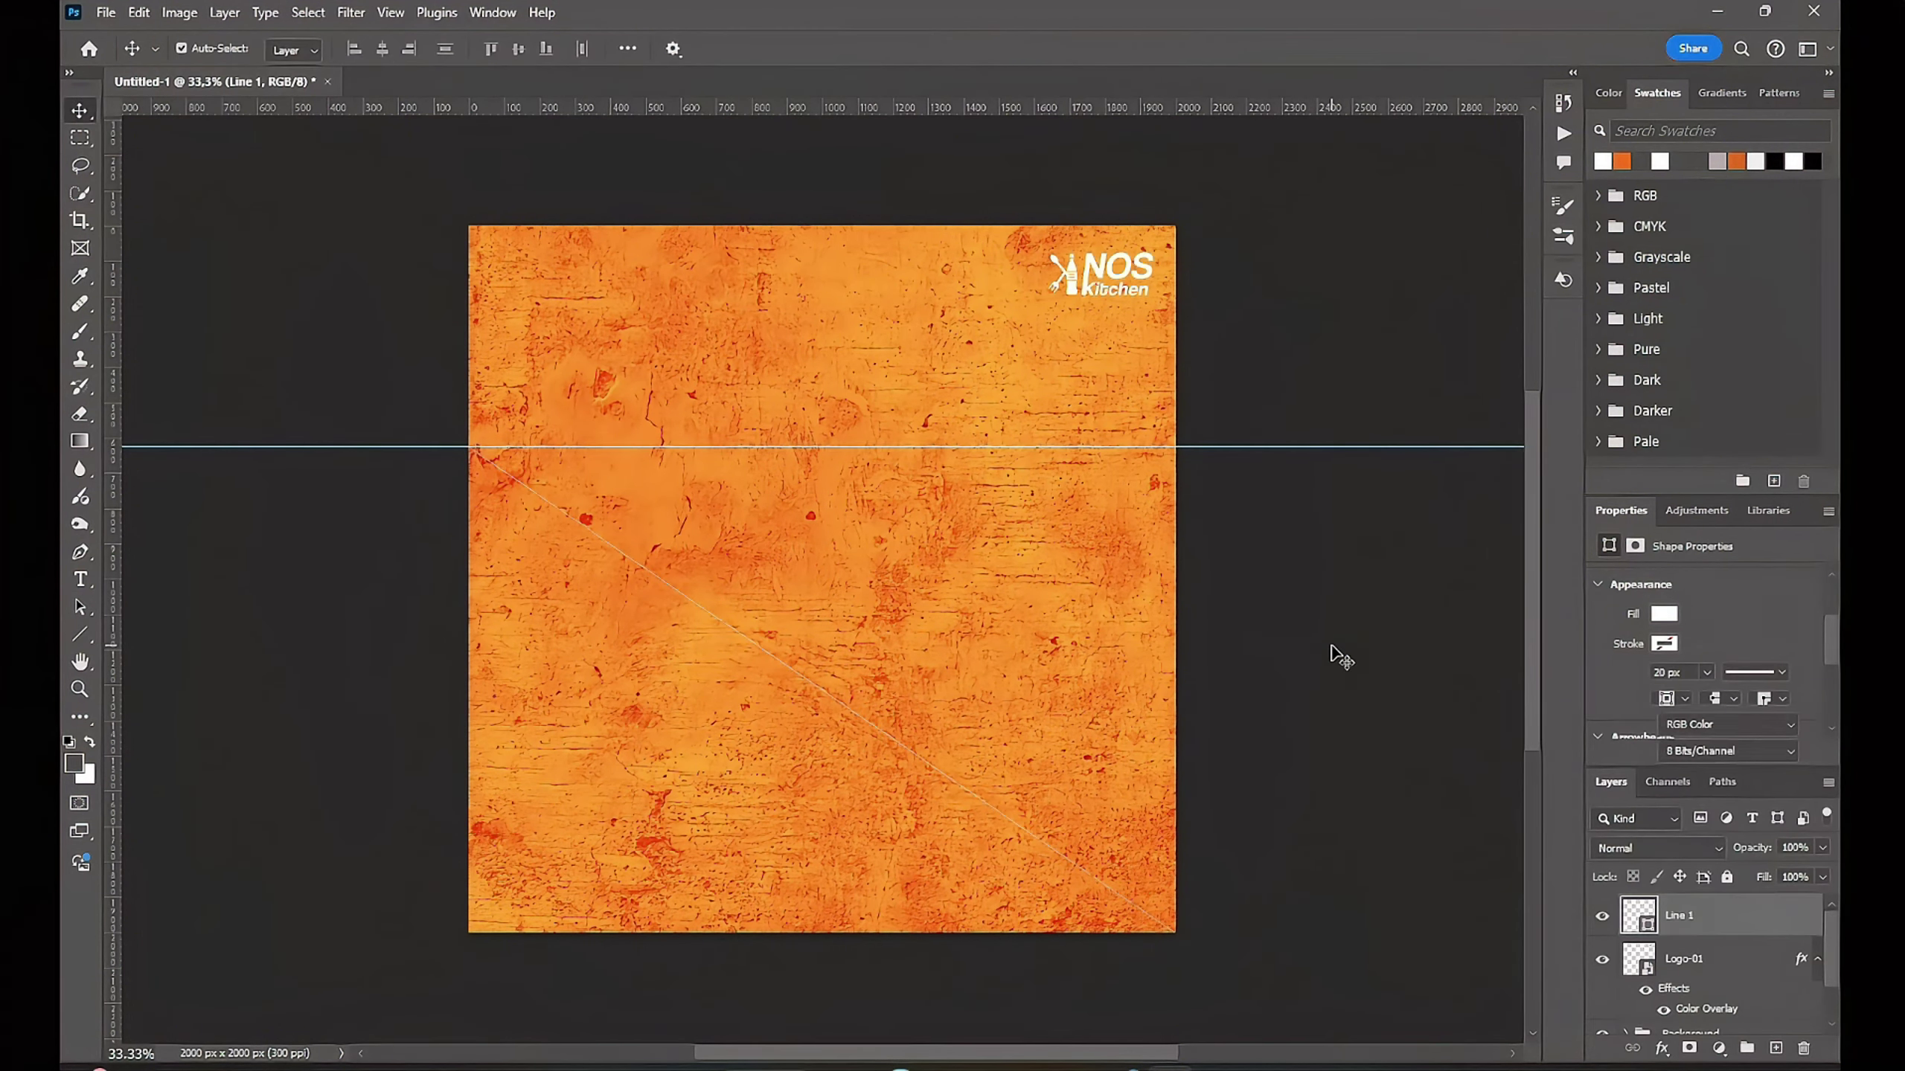
click(1695, 915)
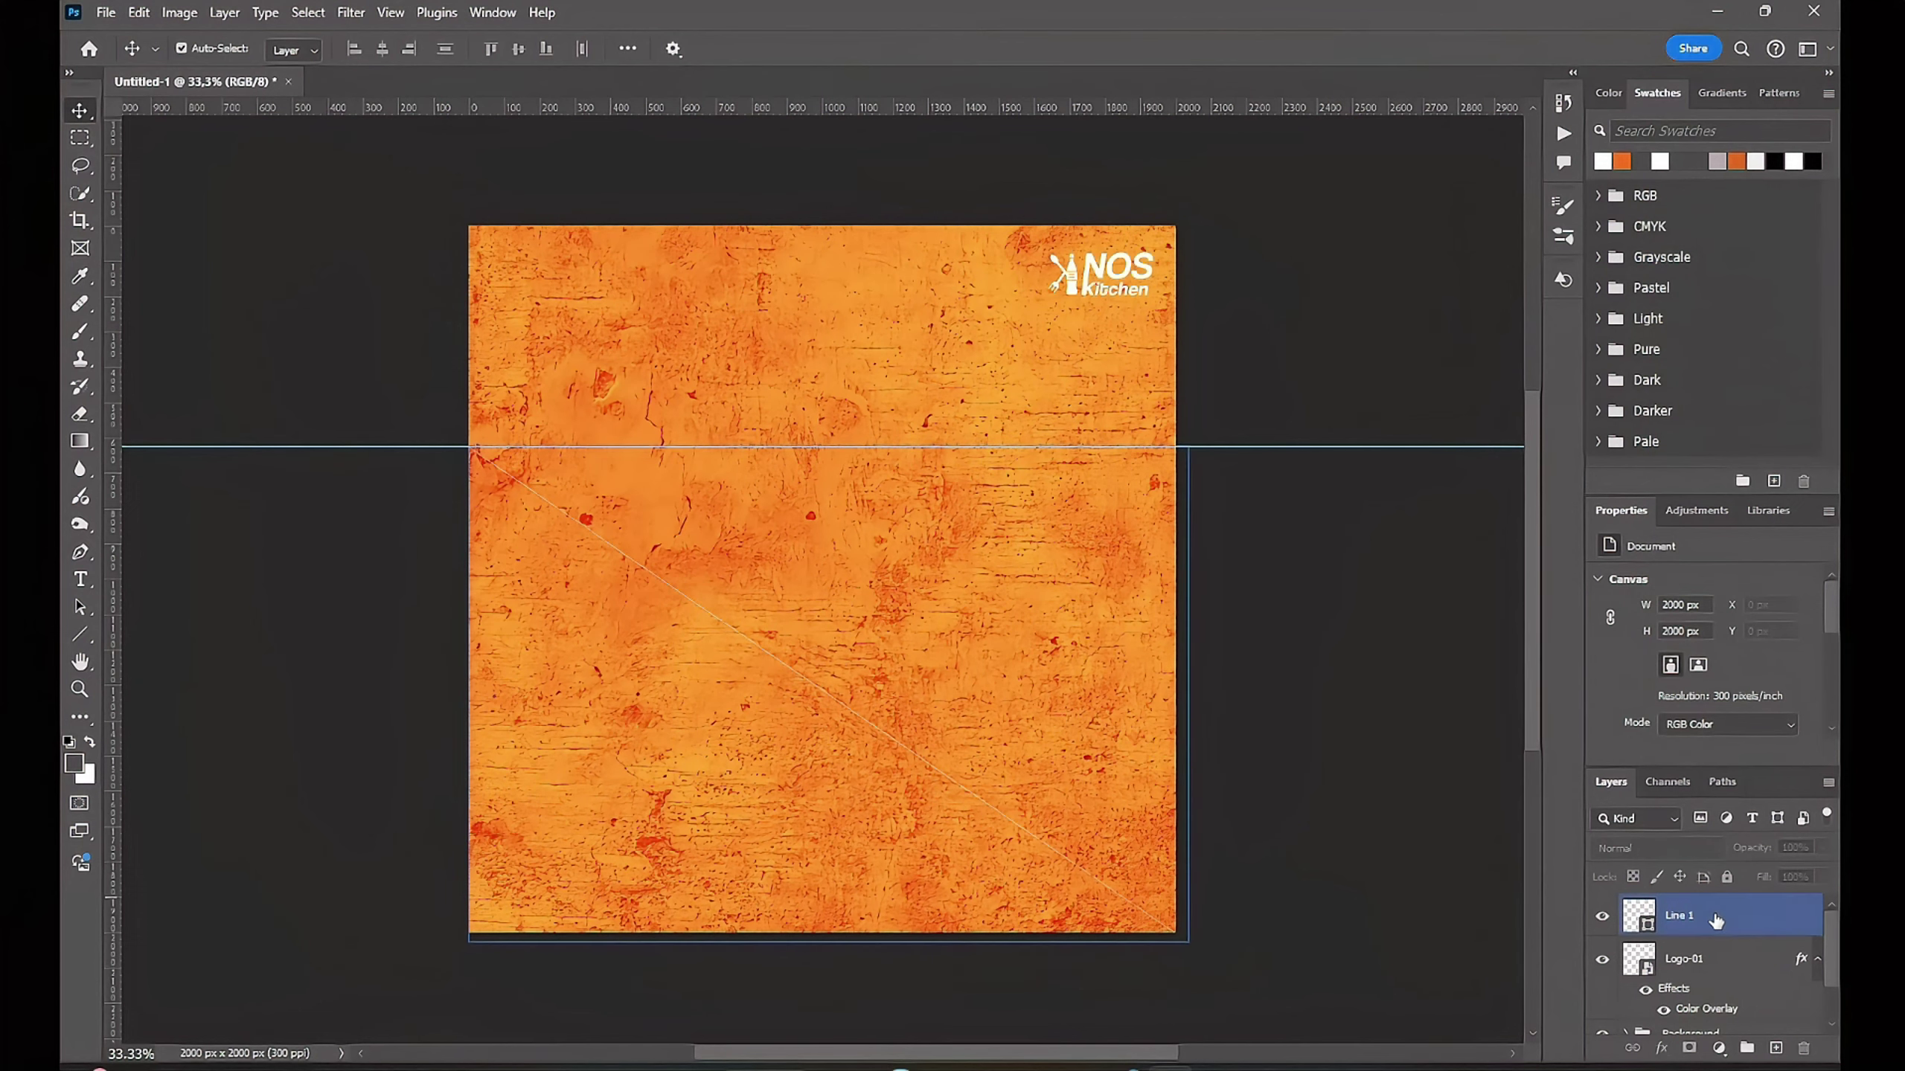
scroll(1739, 682, down, 2)
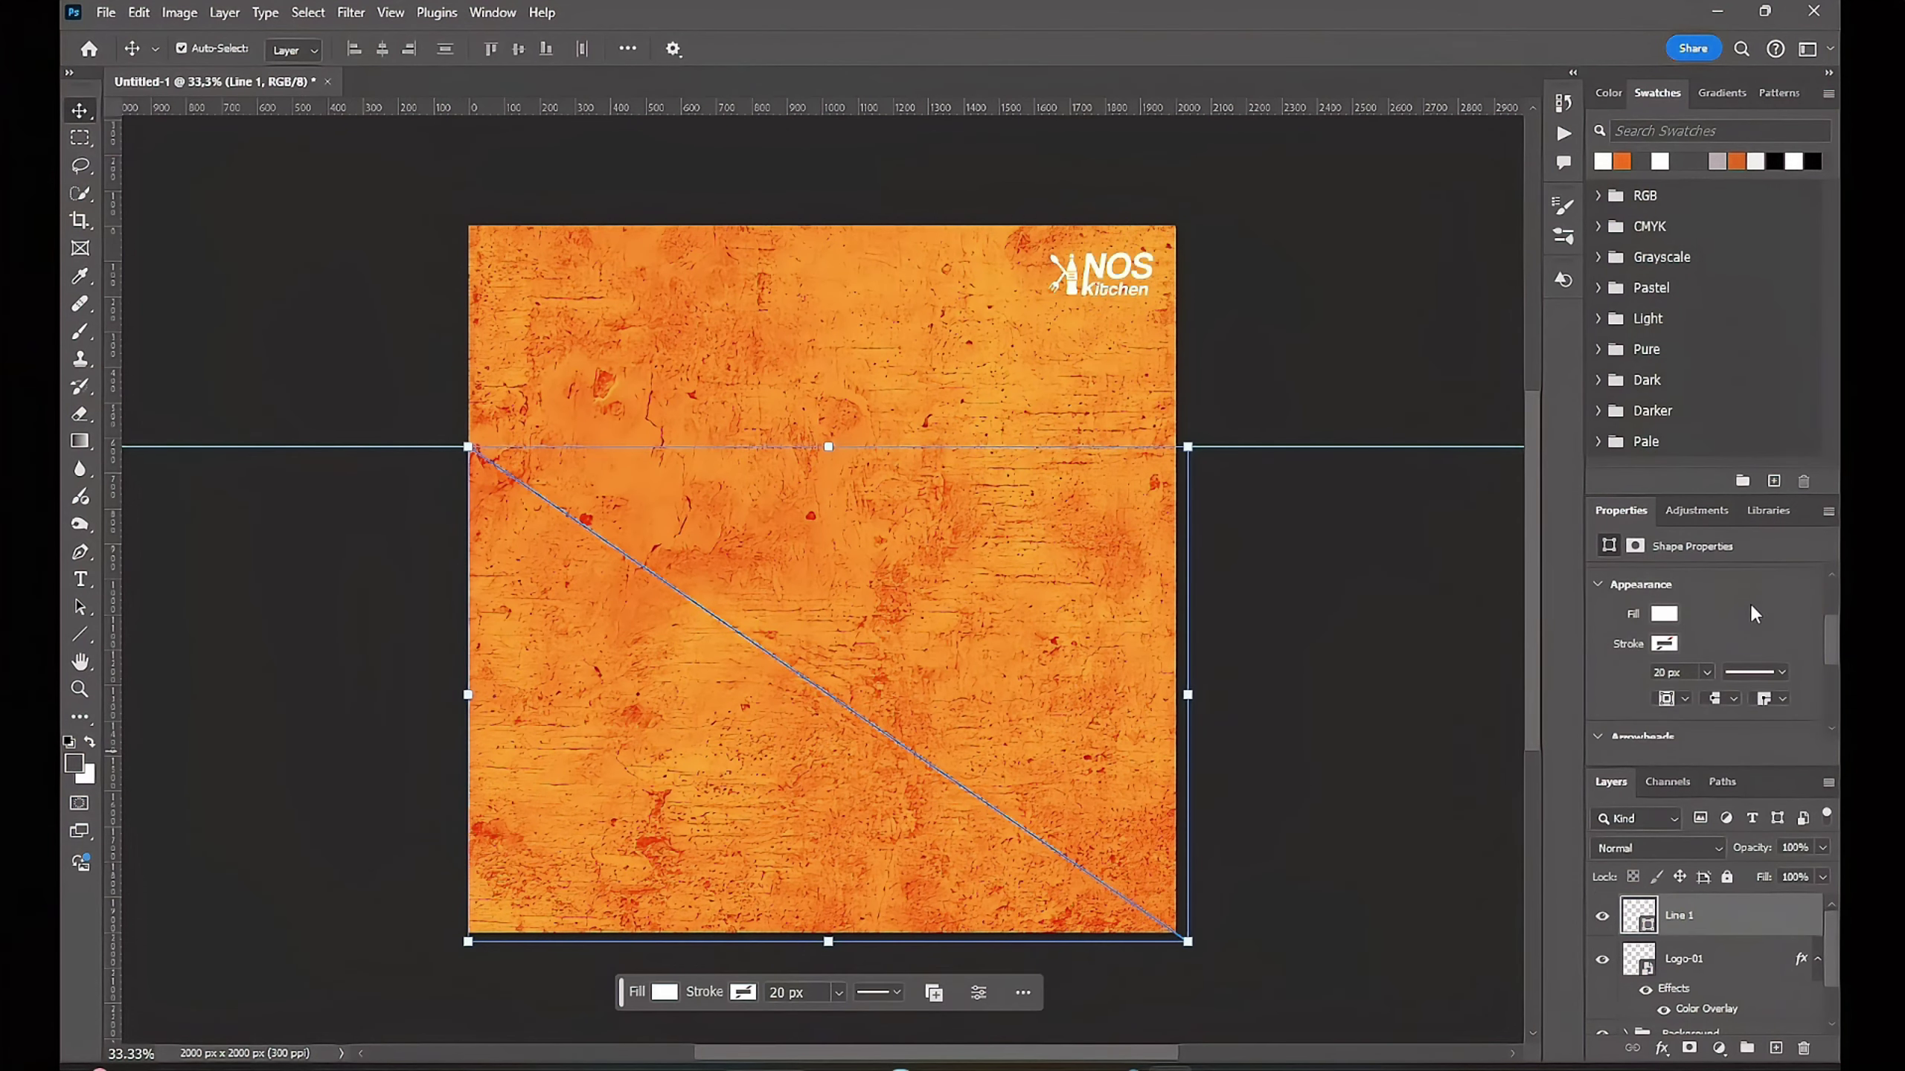
click(1664, 644)
click(1555, 753)
click(1432, 702)
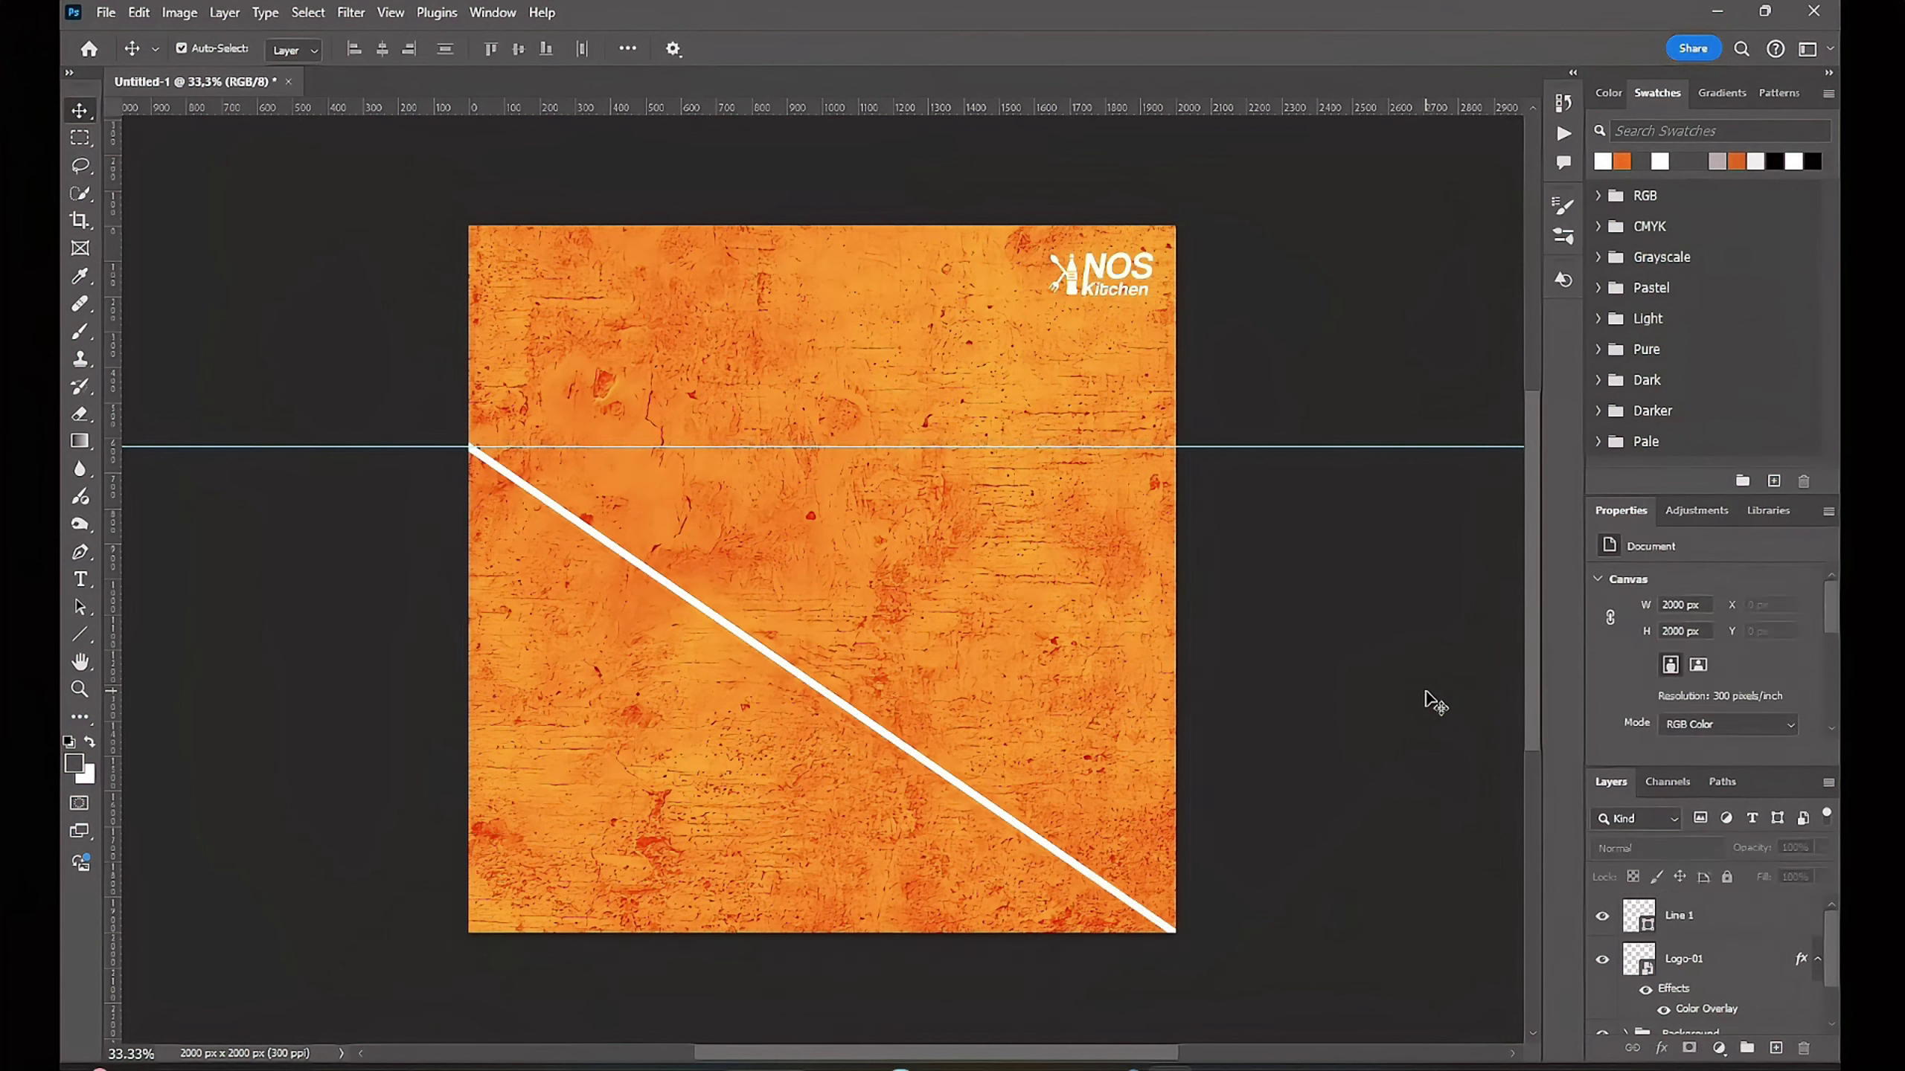
click(1695, 915)
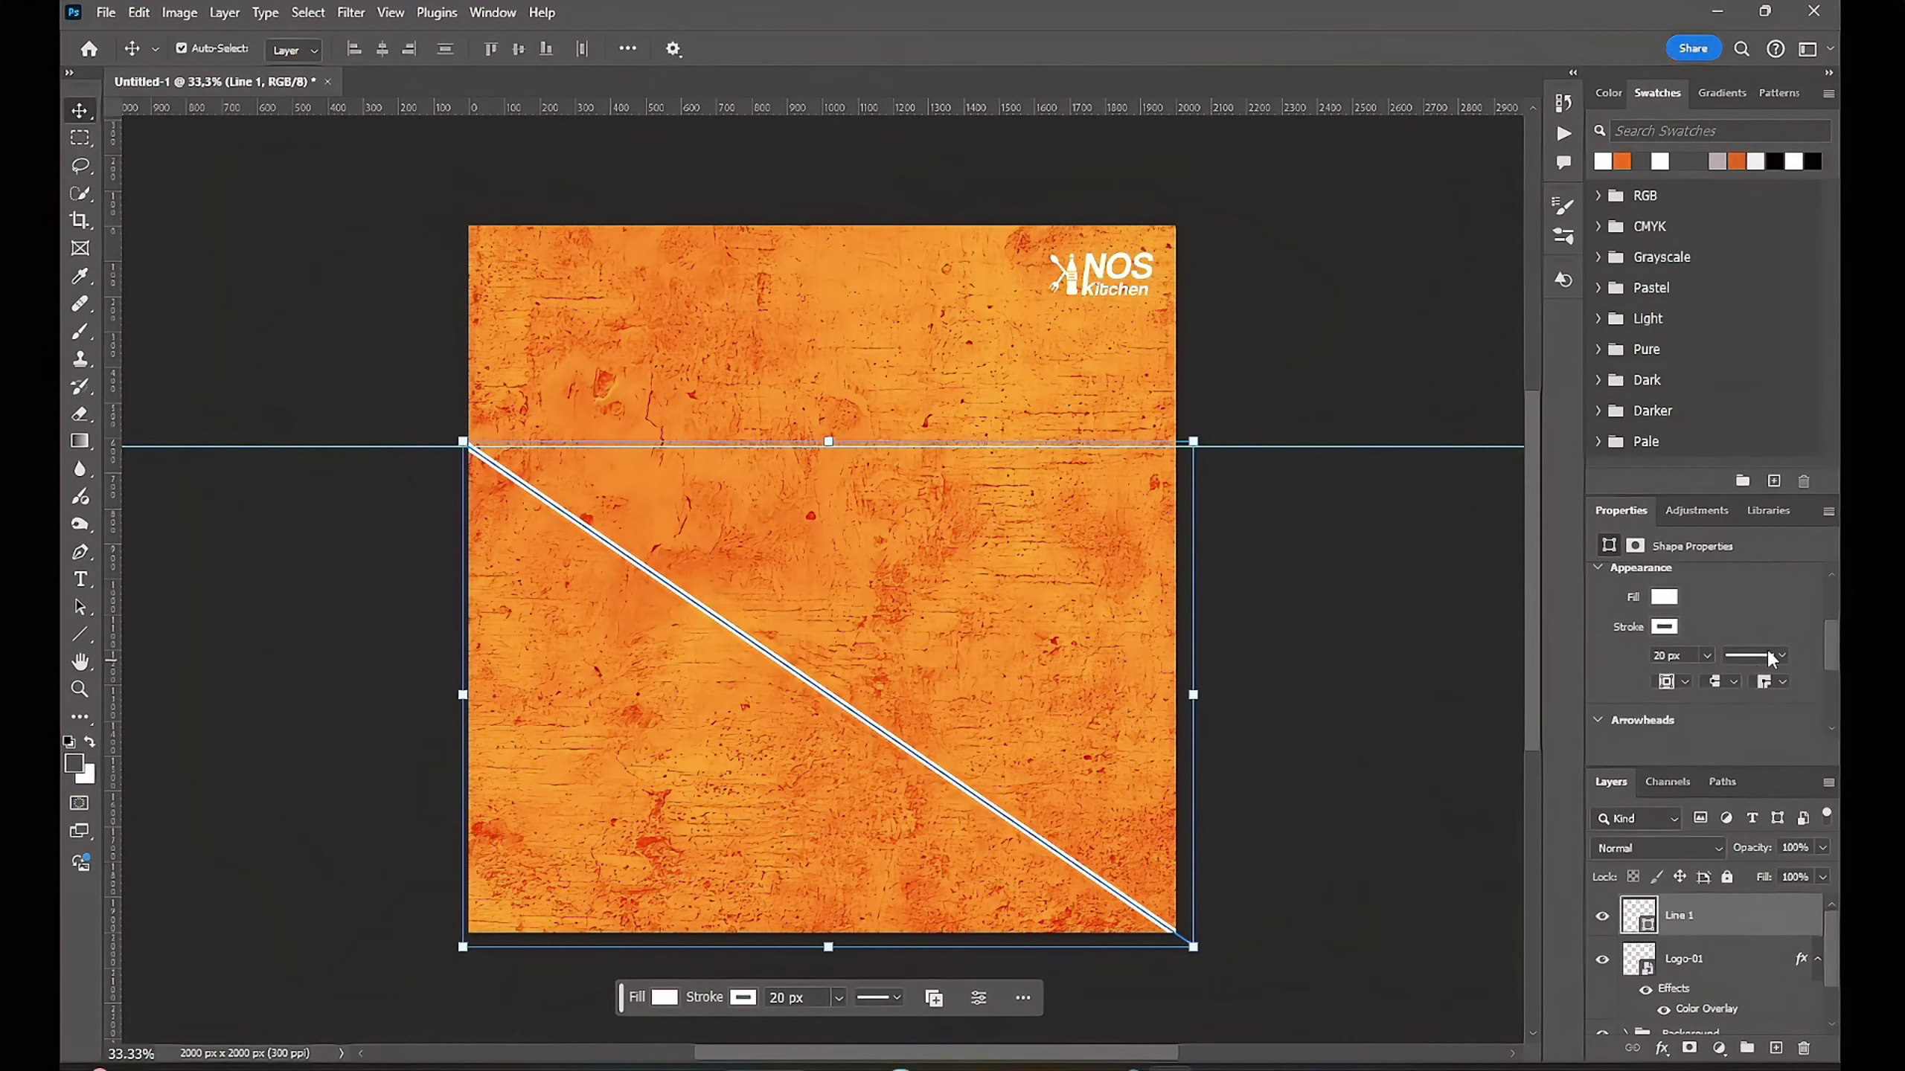
Step: Give the line round end caps
click(1723, 681)
click(1723, 715)
click(1782, 681)
click(1772, 715)
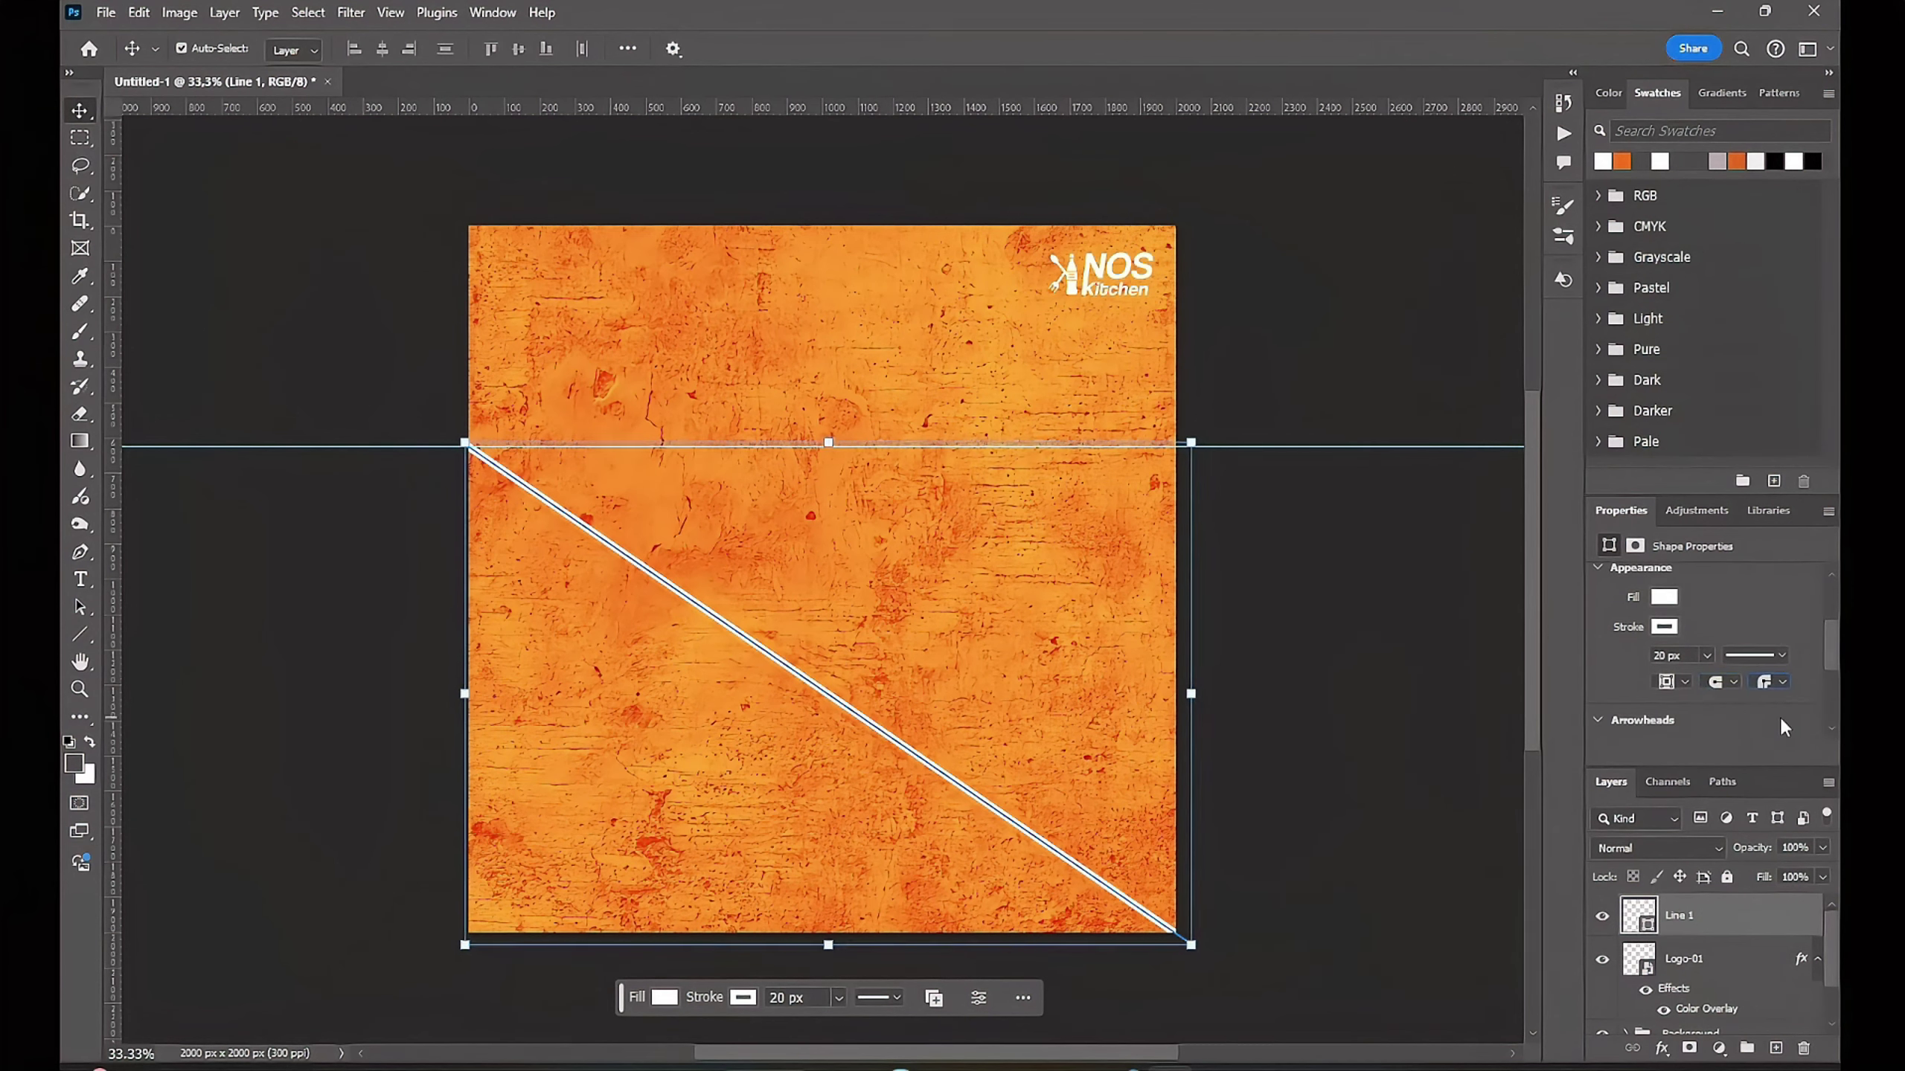
click(762, 687)
click(829, 696)
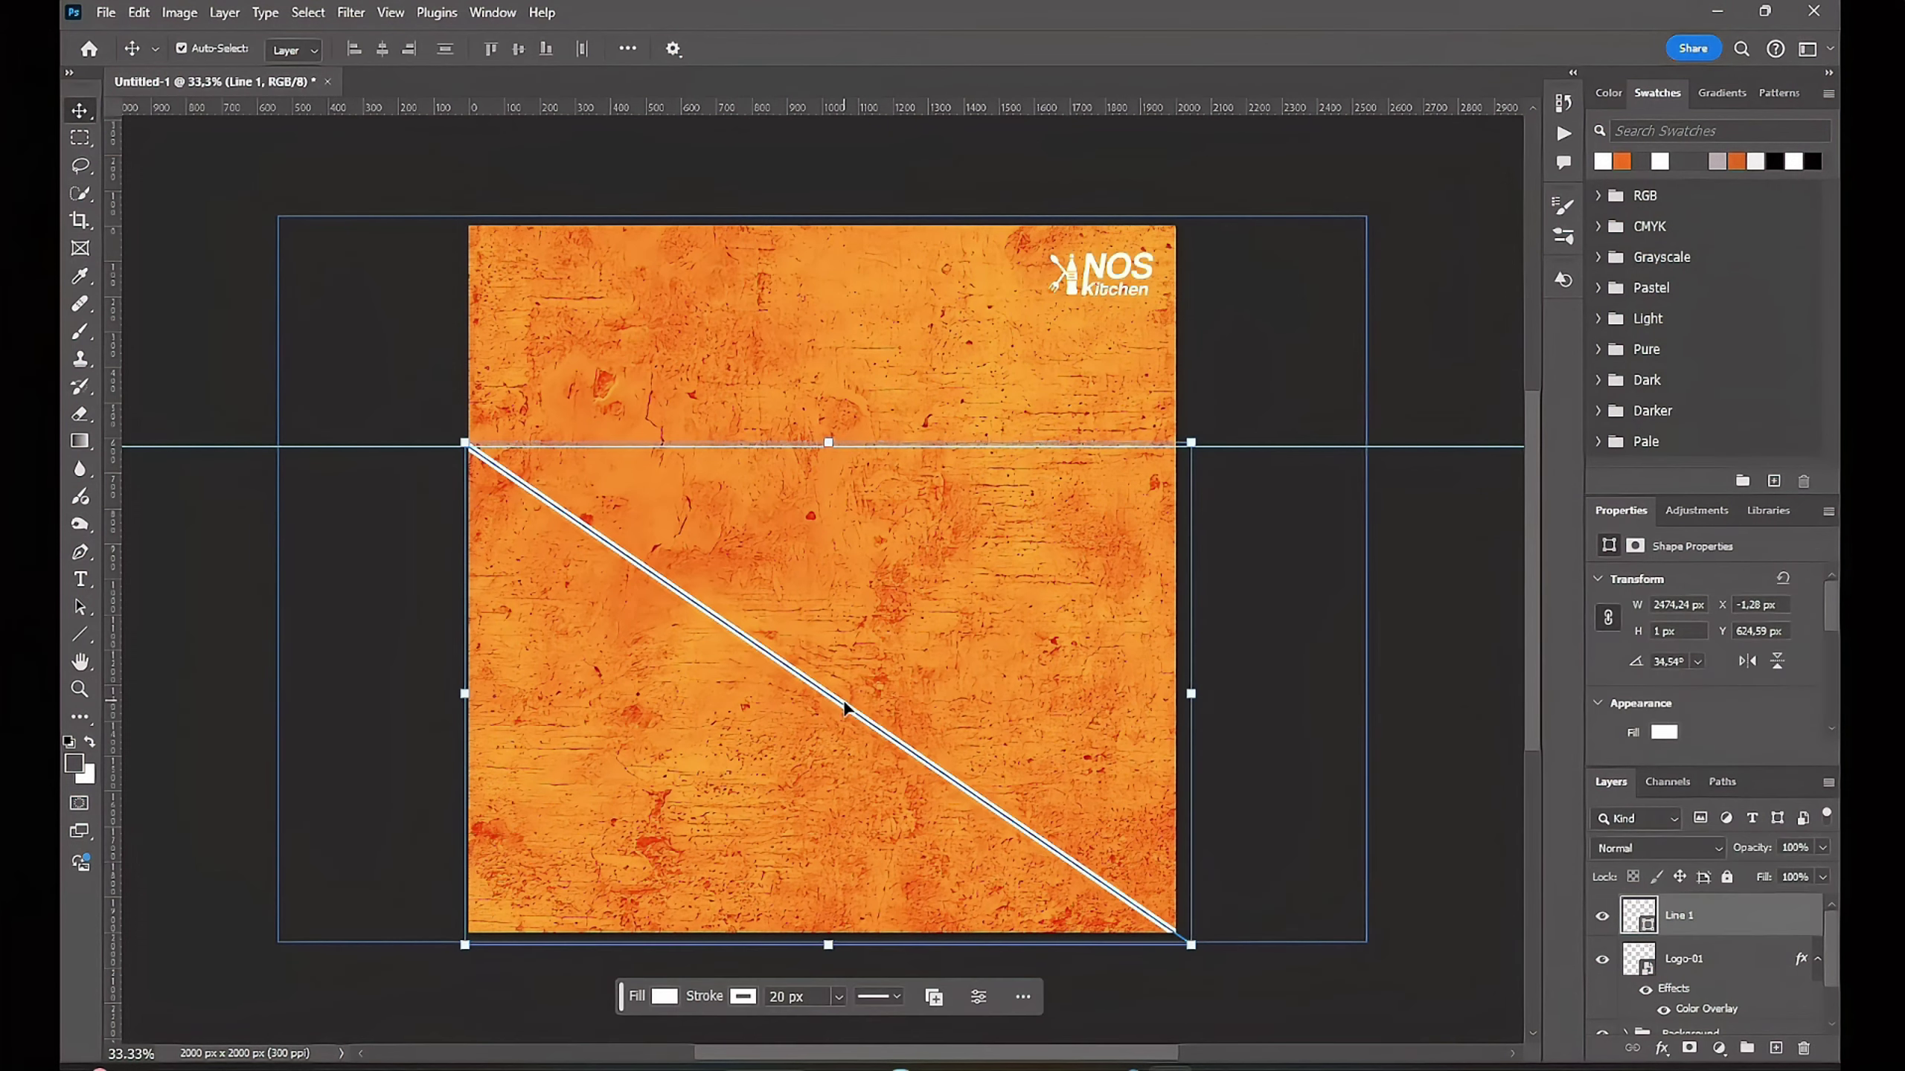
Step: Duplicate the line and flip the copy horizontally to form an X
key(ctrl+j)
key(ctrl+t)
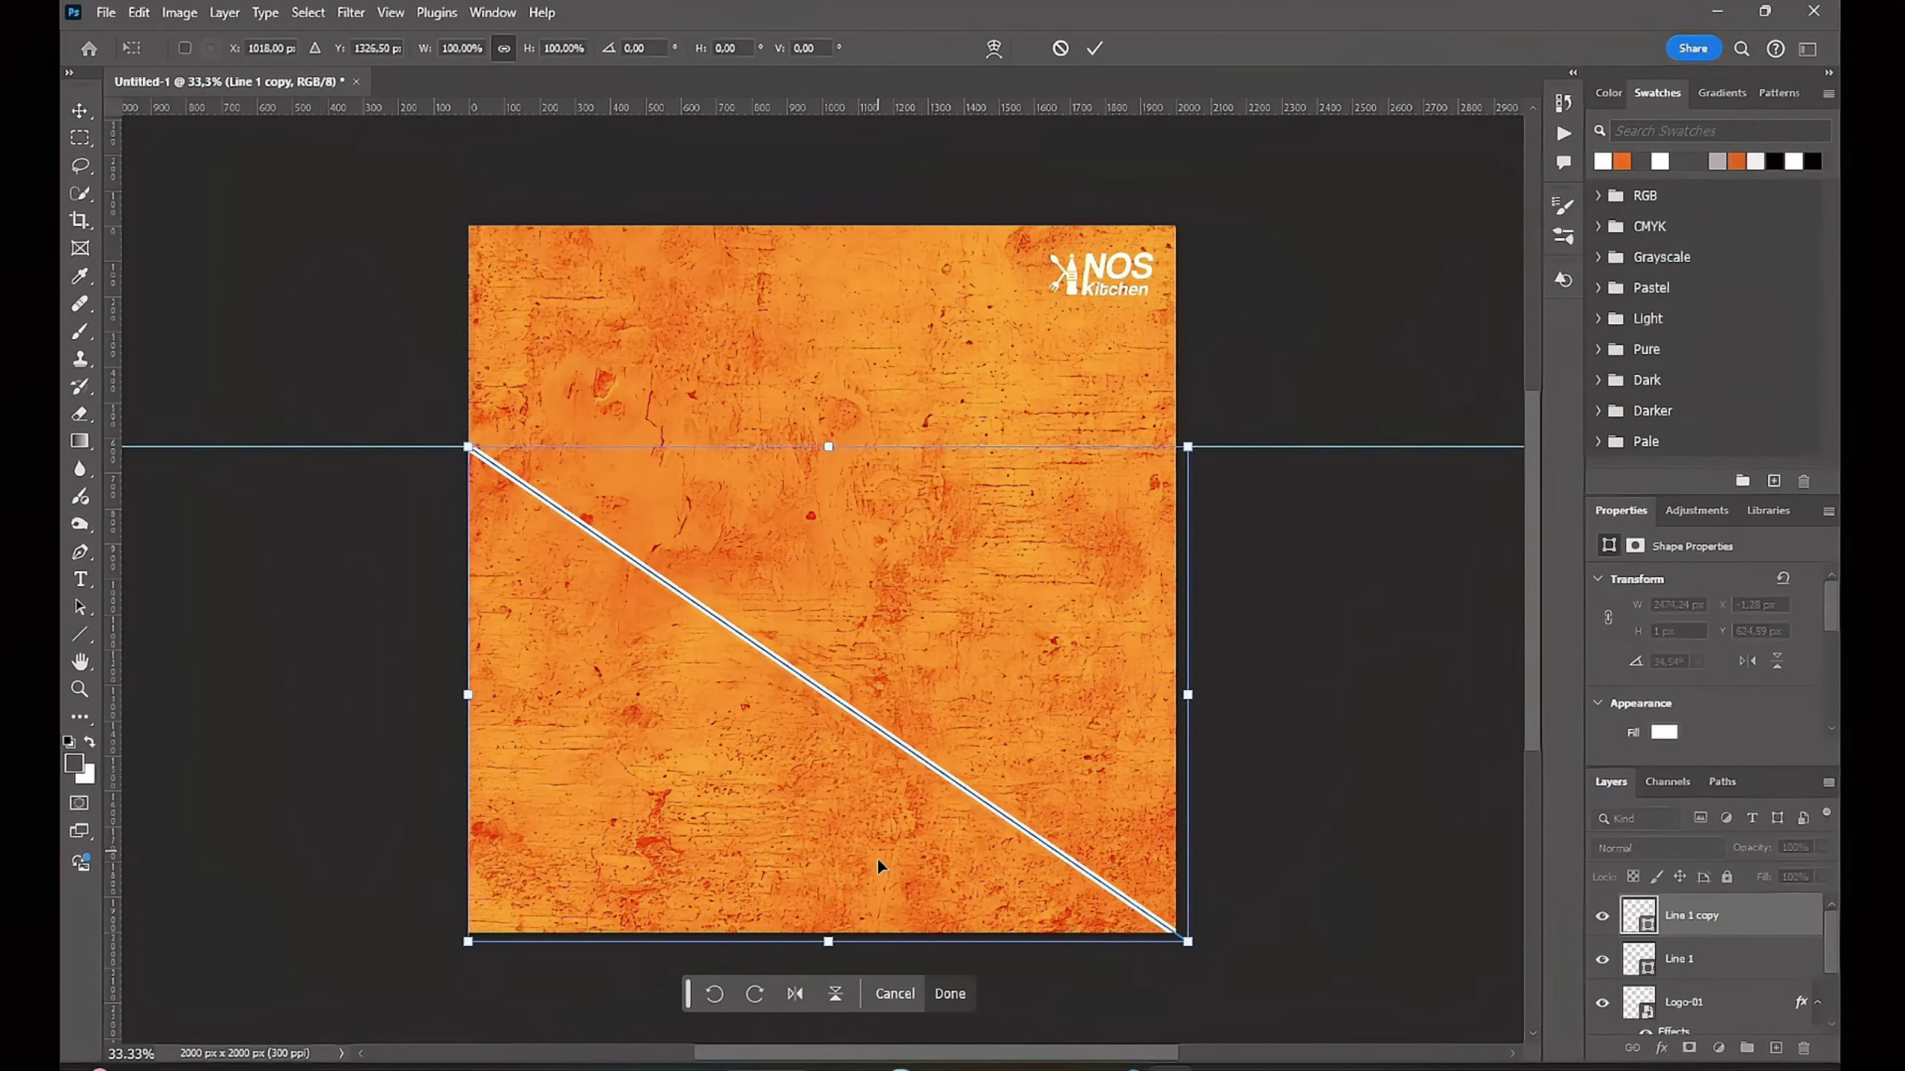
click(795, 994)
click(950, 994)
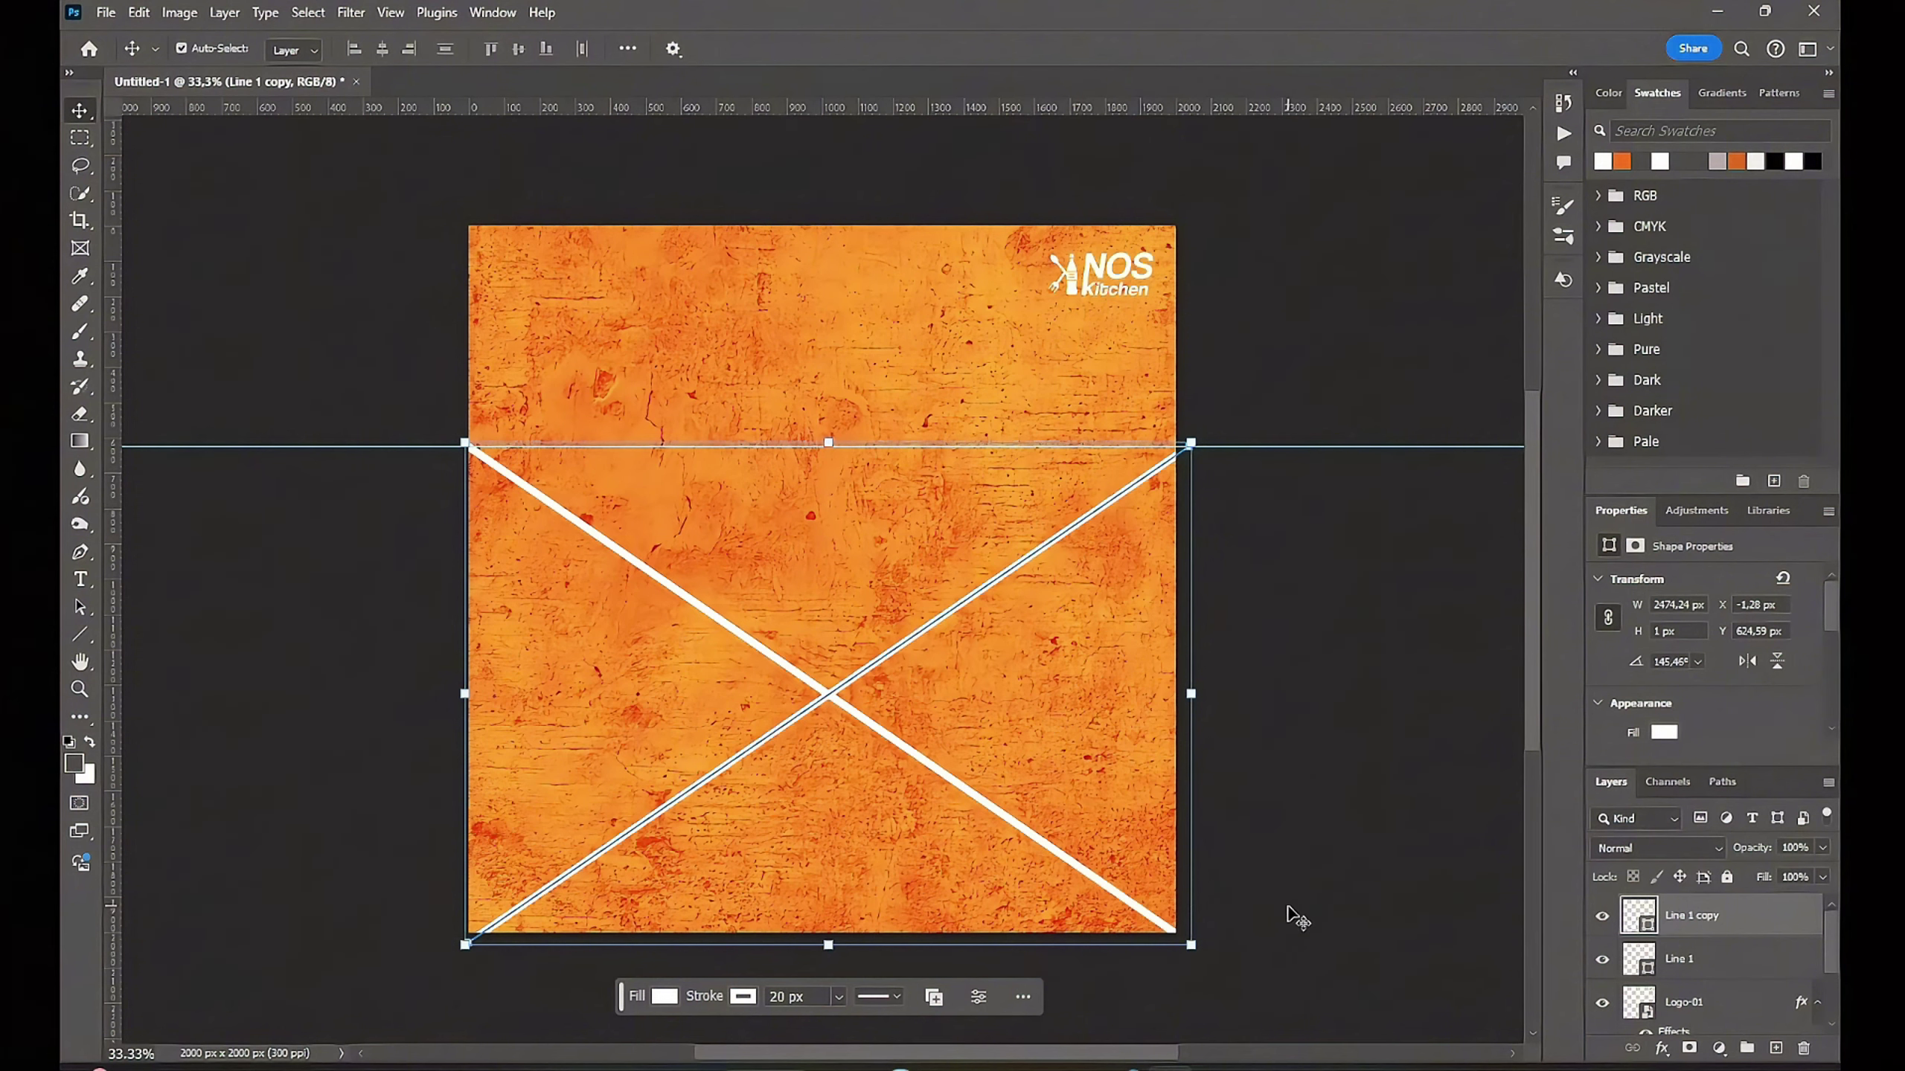
Step: Group both line layers as 'X' and move the group below Logo-01
shift+click(1684, 960)
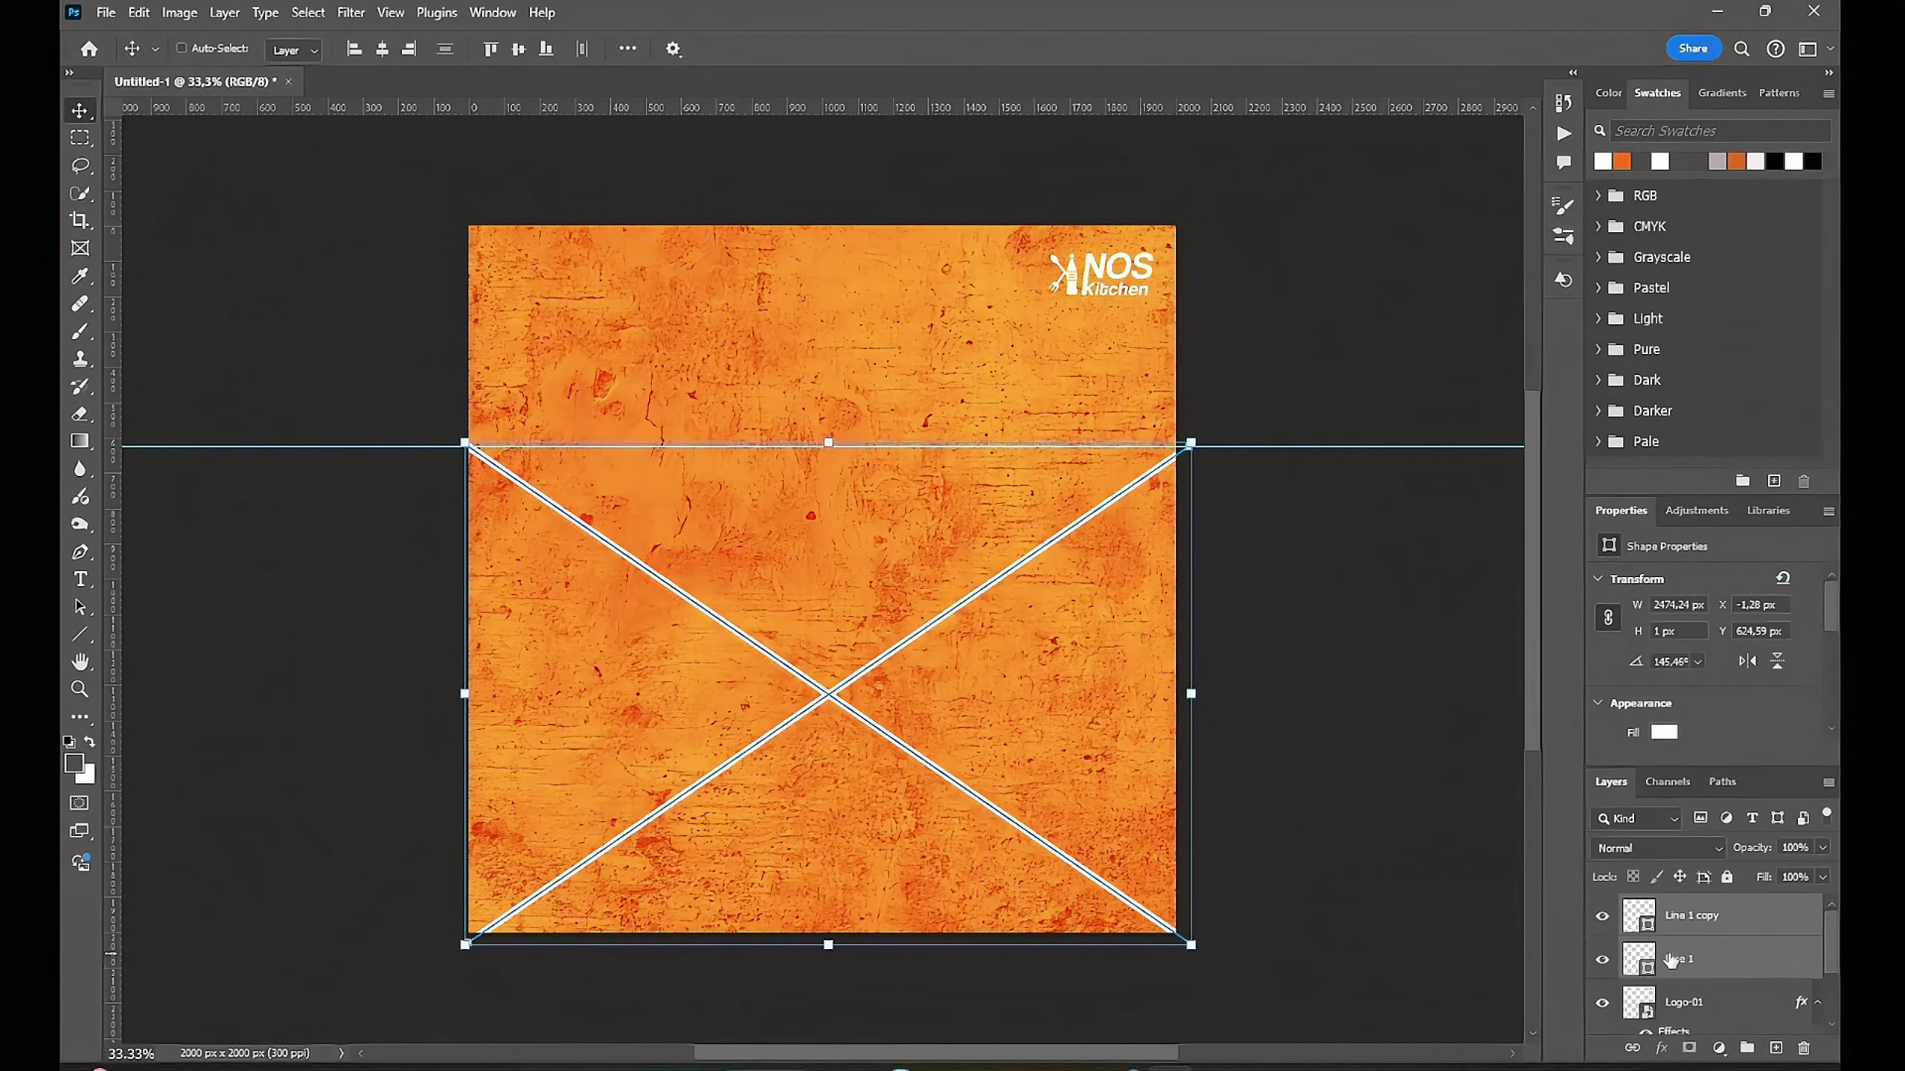
key(ctrl+g)
double_click(1674, 907)
text(X)
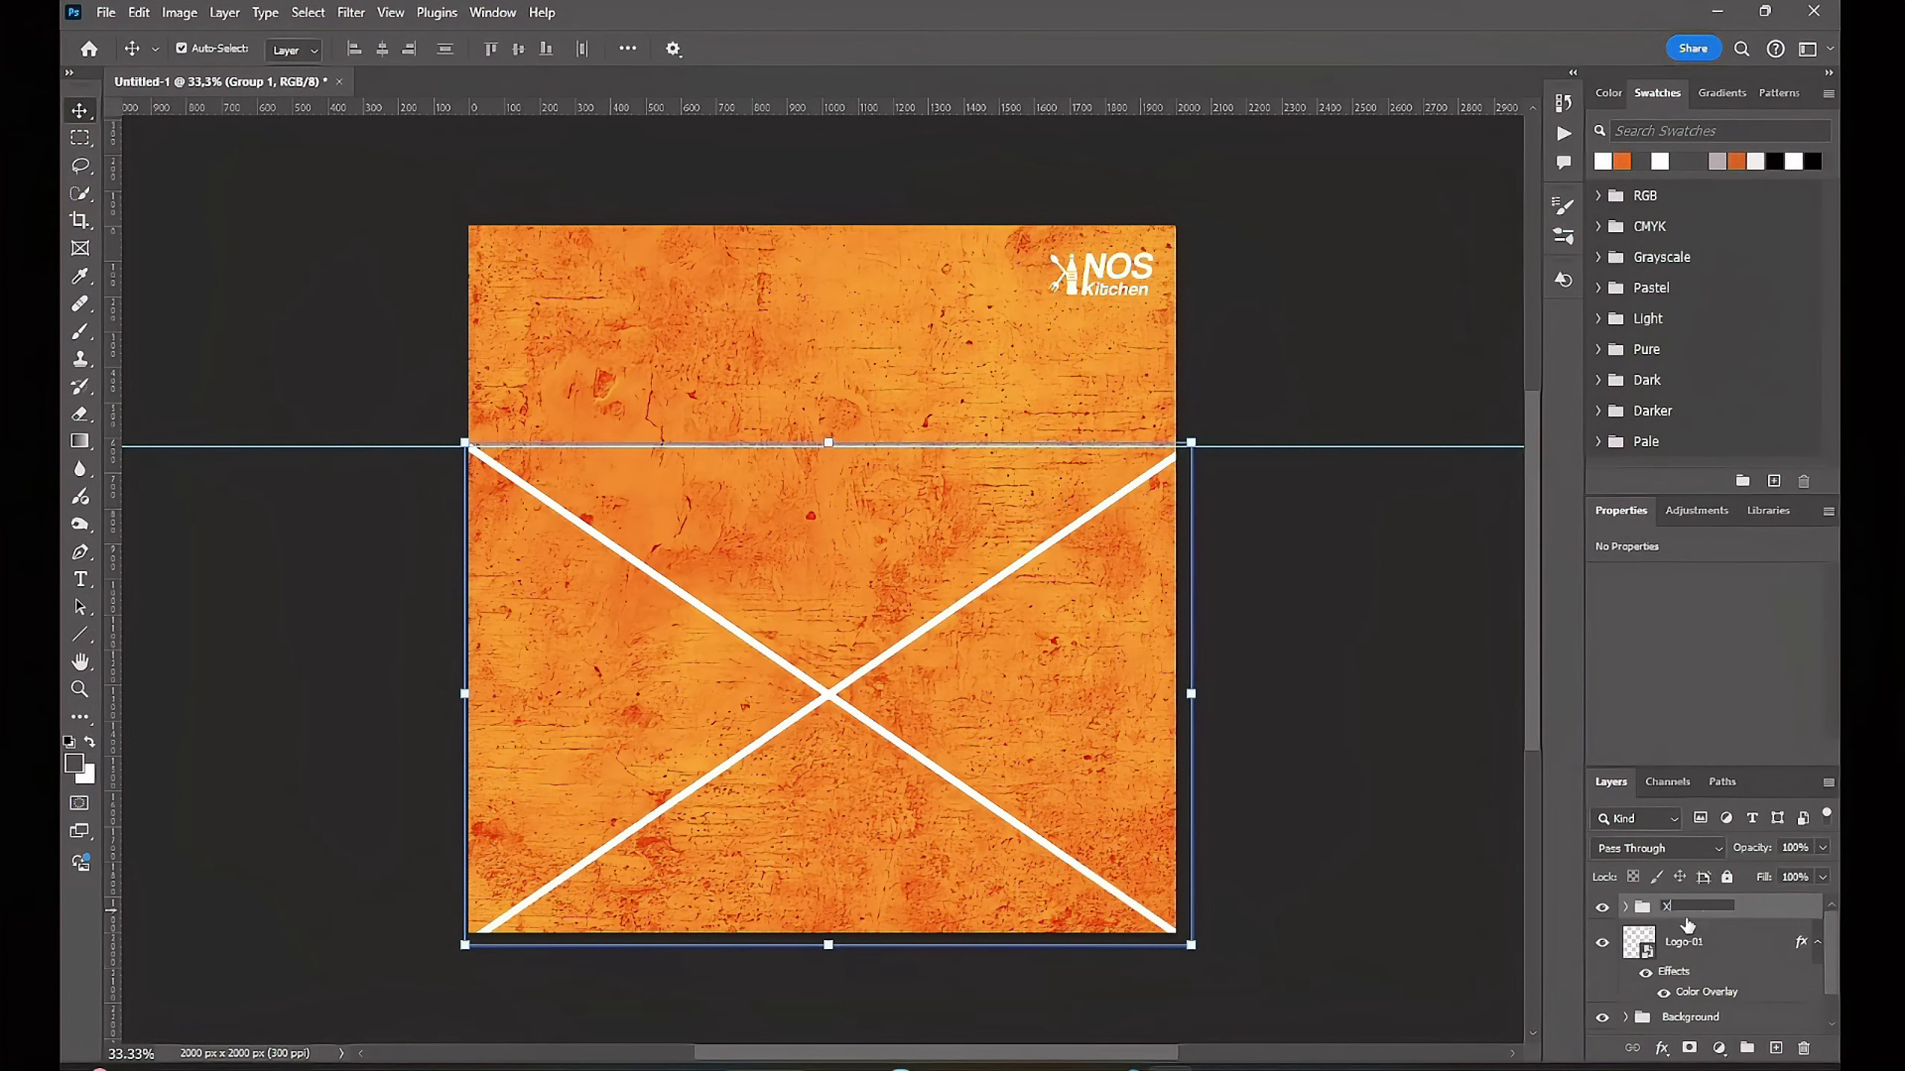
key(Return)
drag(1774, 915, 1763, 1005)
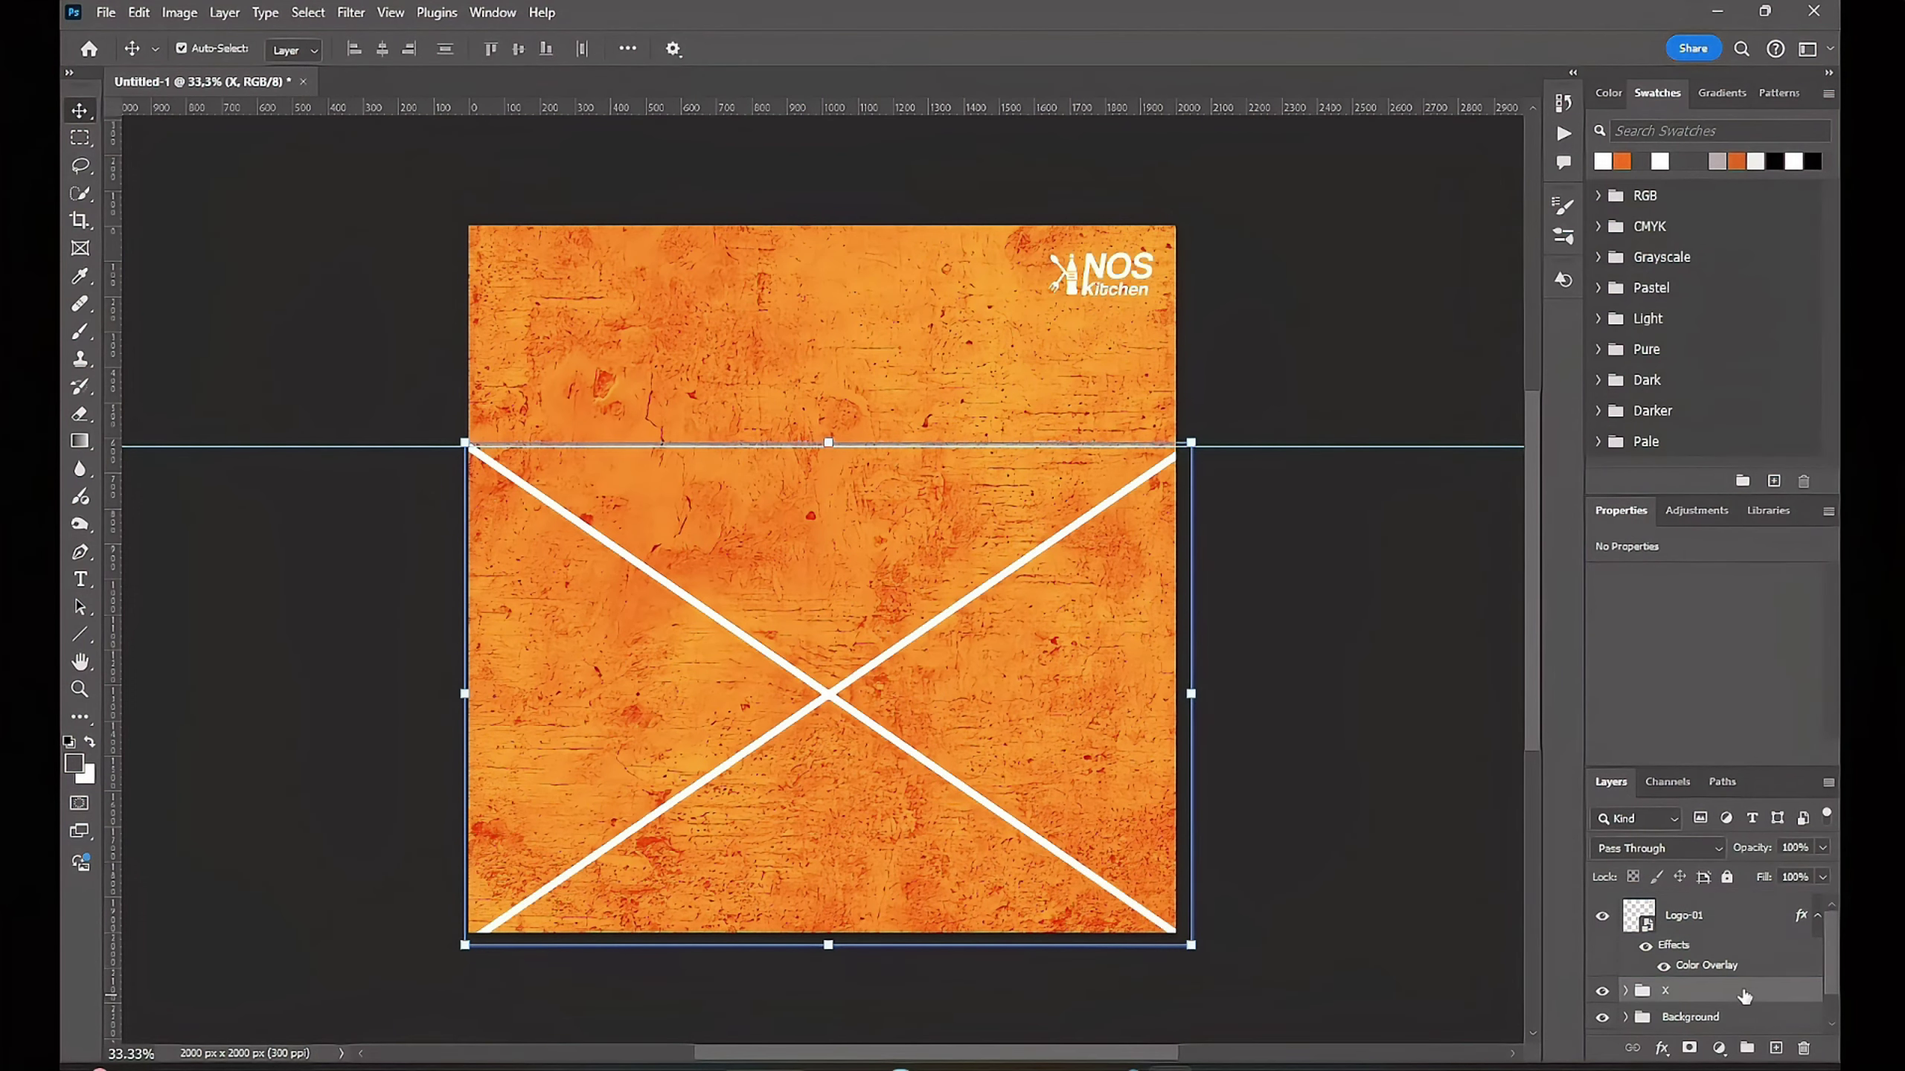
Step: Scale the X group slightly inward around its centre
key(ctrl+t)
drag(1191, 946, 1148, 939)
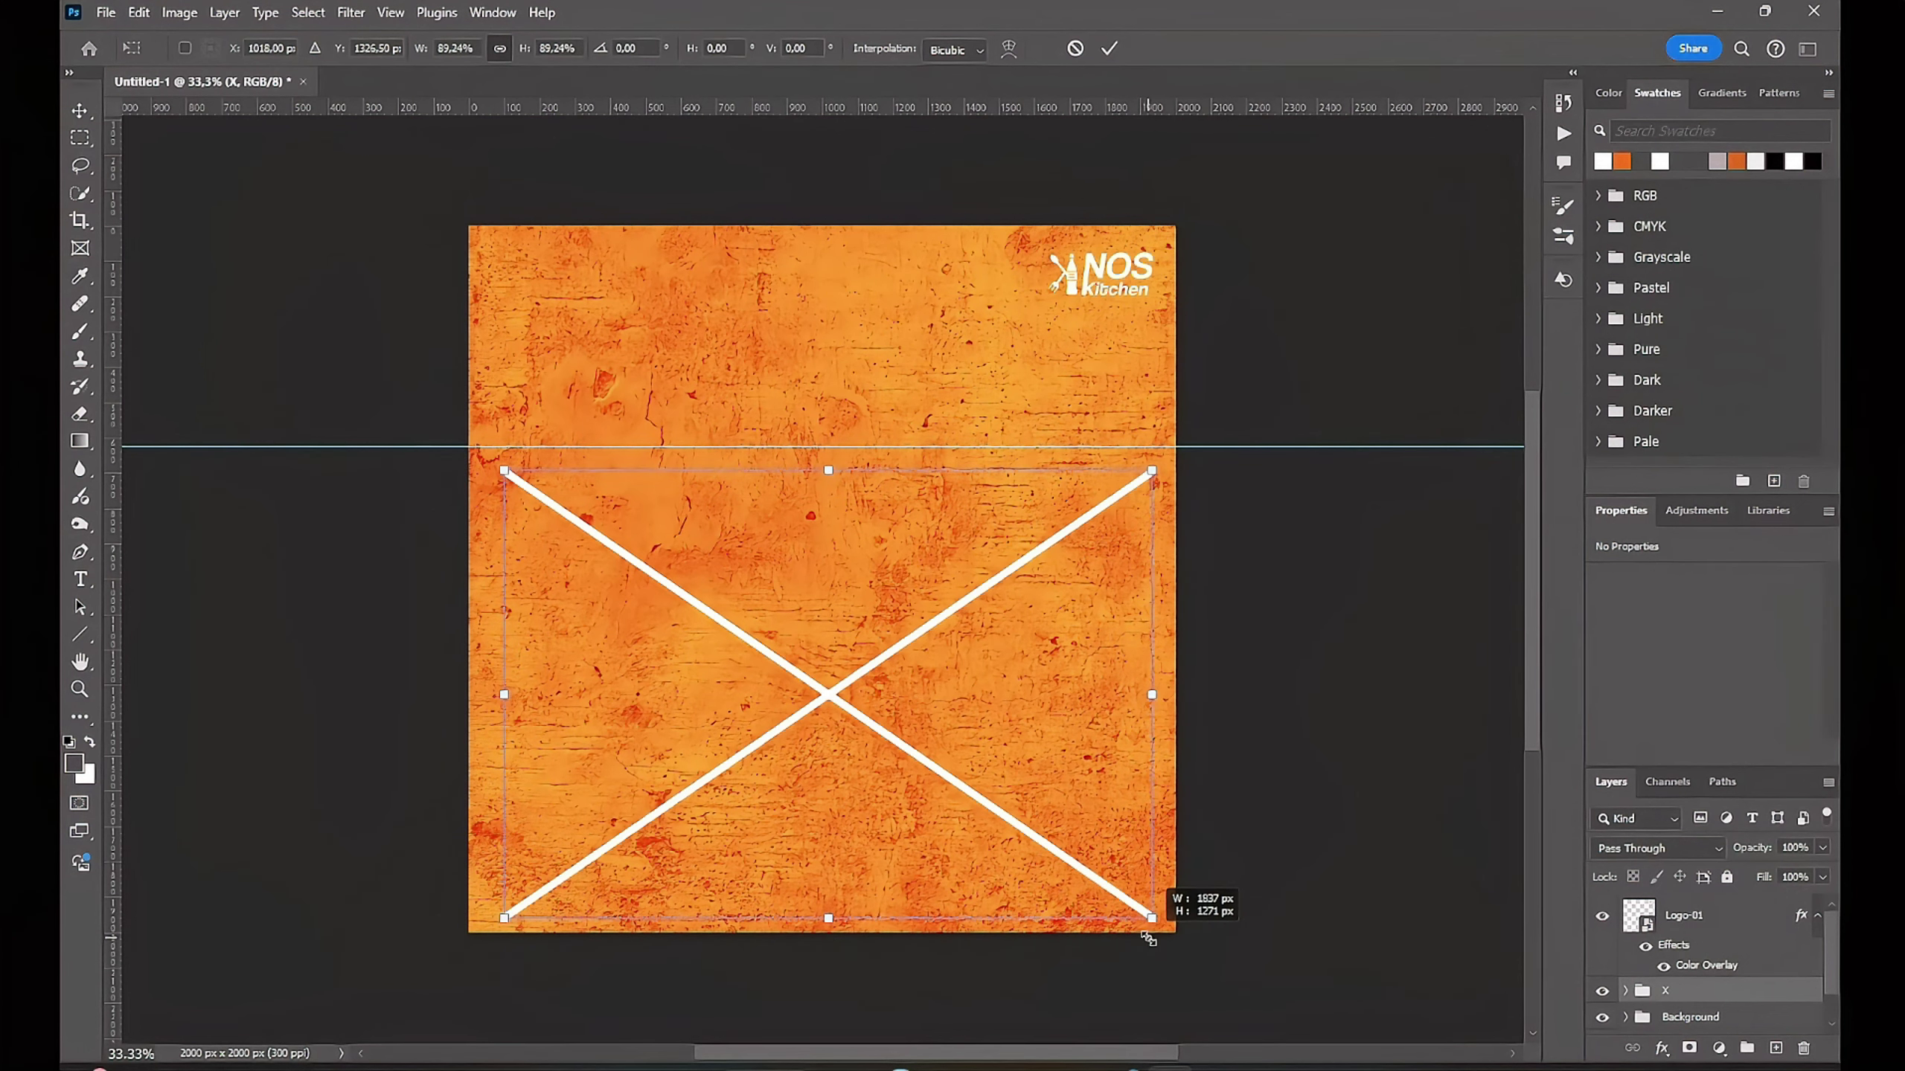
key(Return)
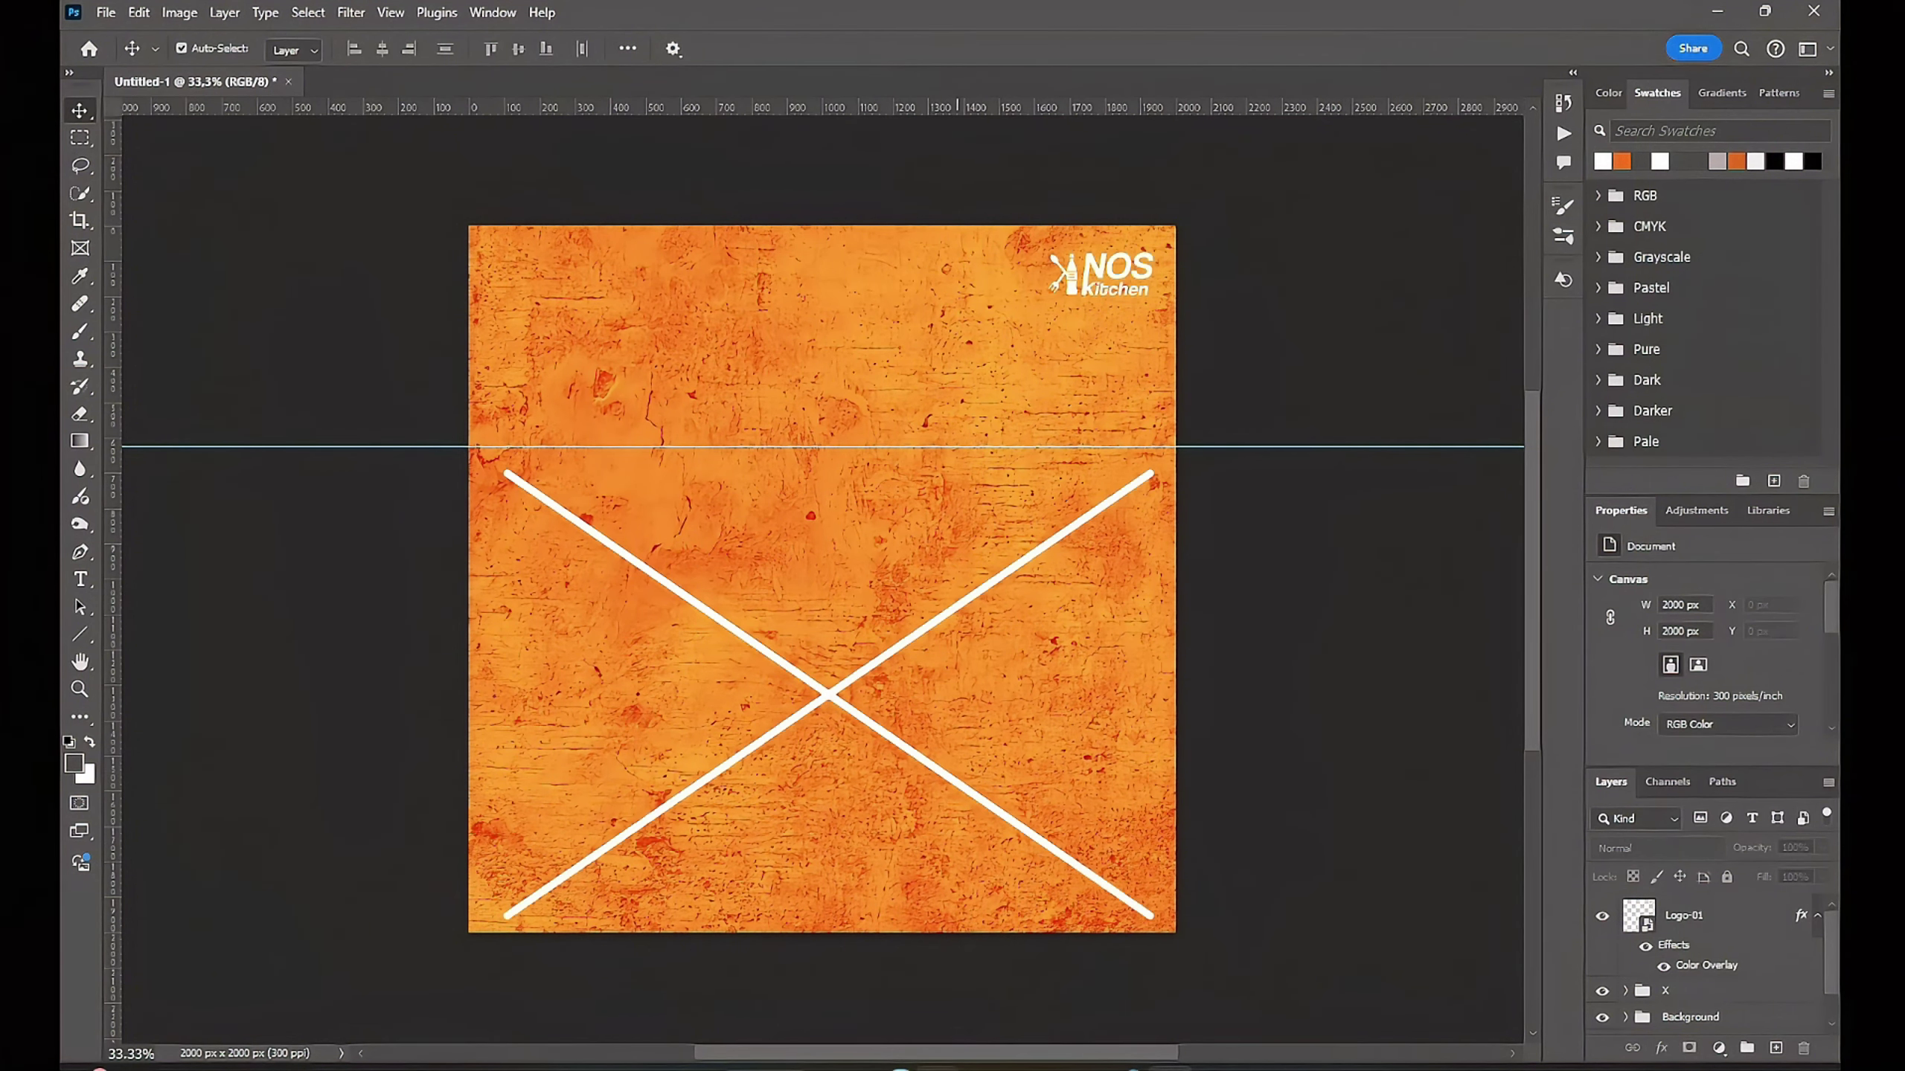
key(alt+Tab)
Step: Place the Feed 5(1) pancake photo, scaled down, to the left of the X
click(1144, 195)
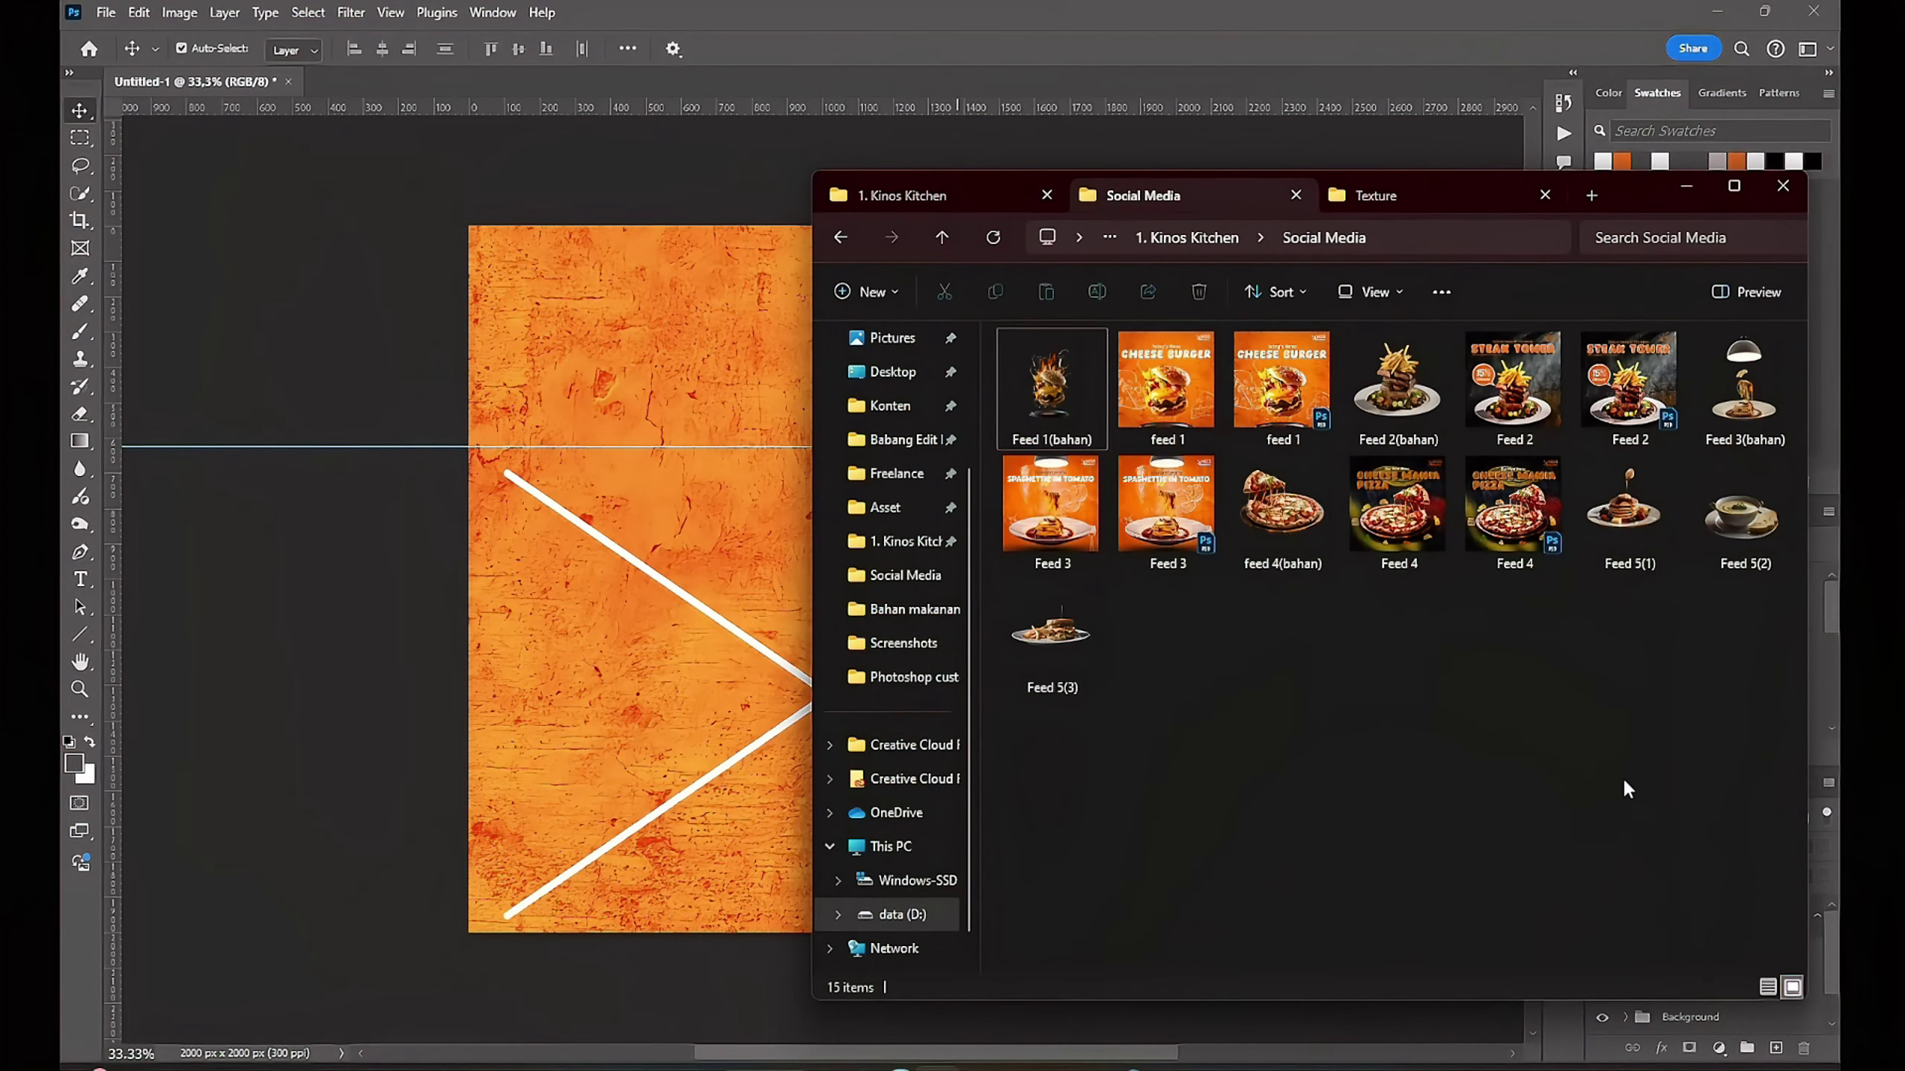
click(1629, 514)
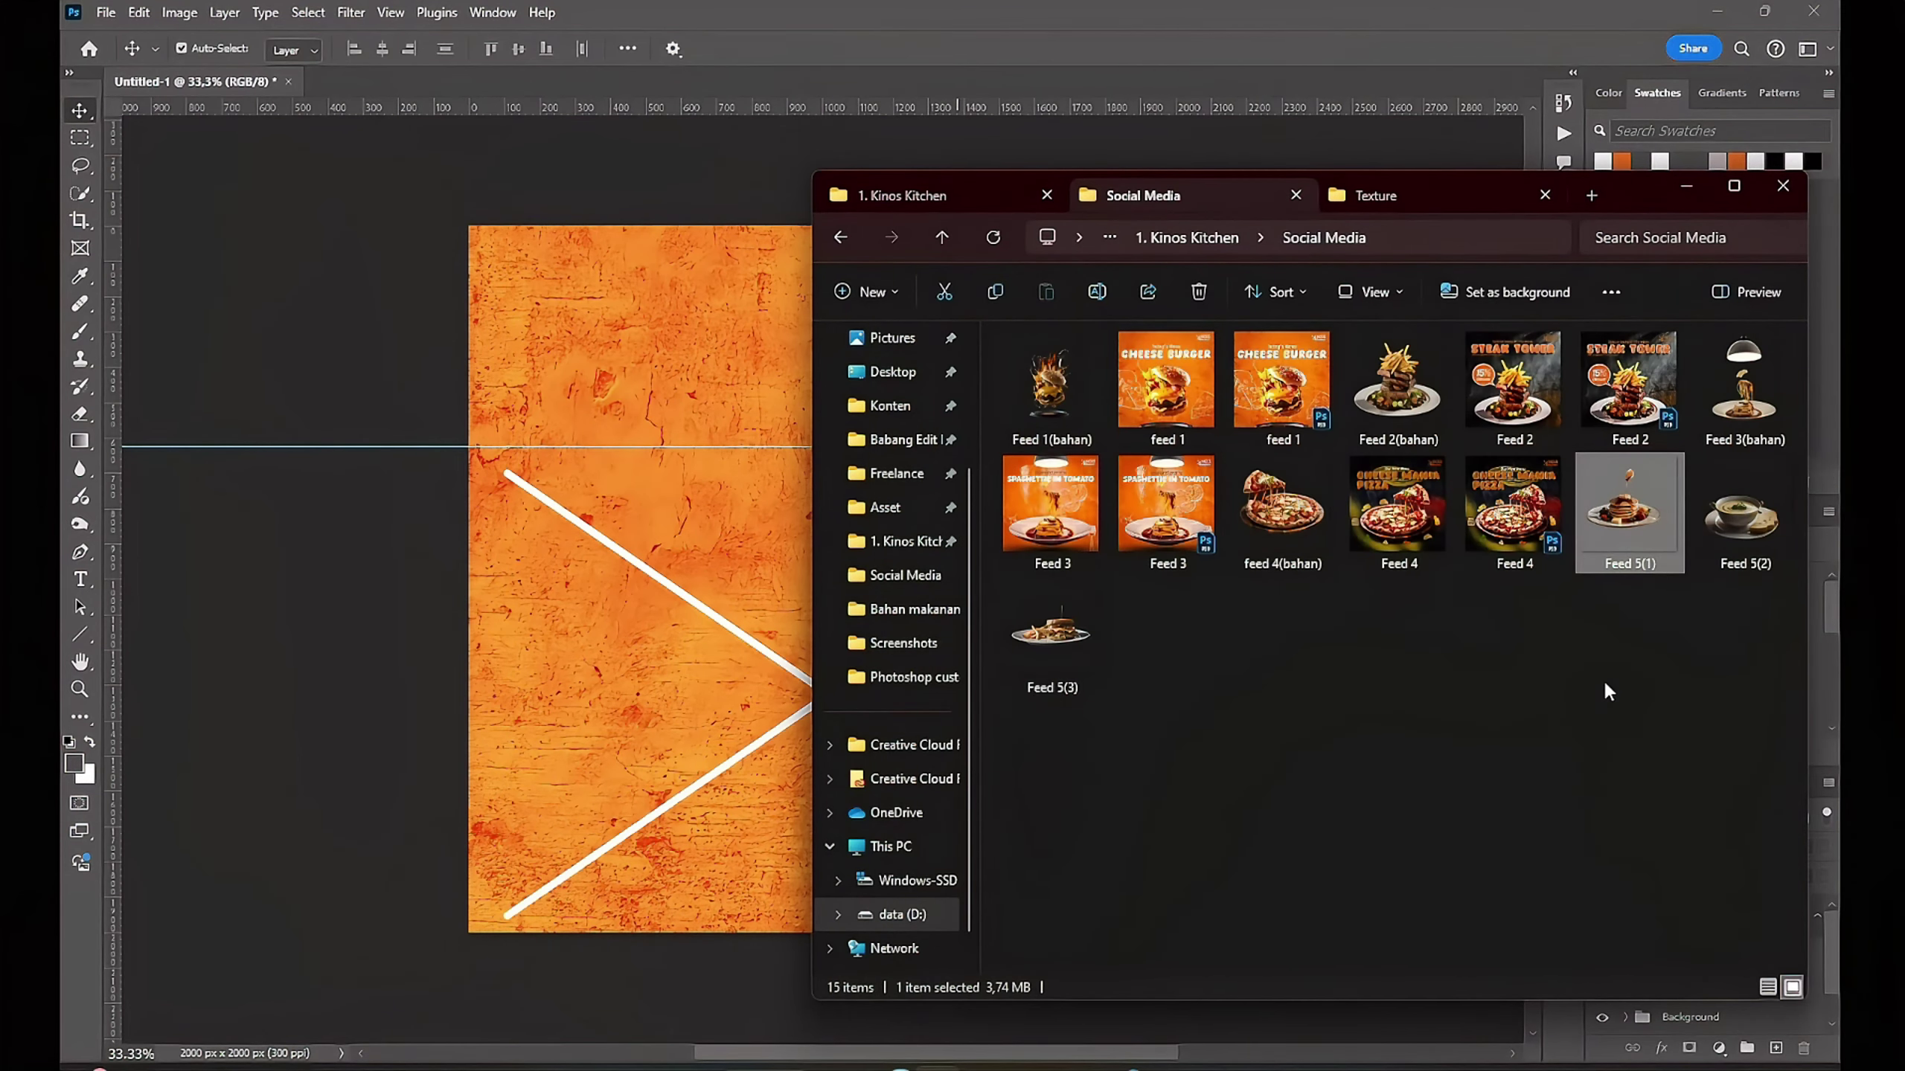
drag(1625, 523, 634, 720)
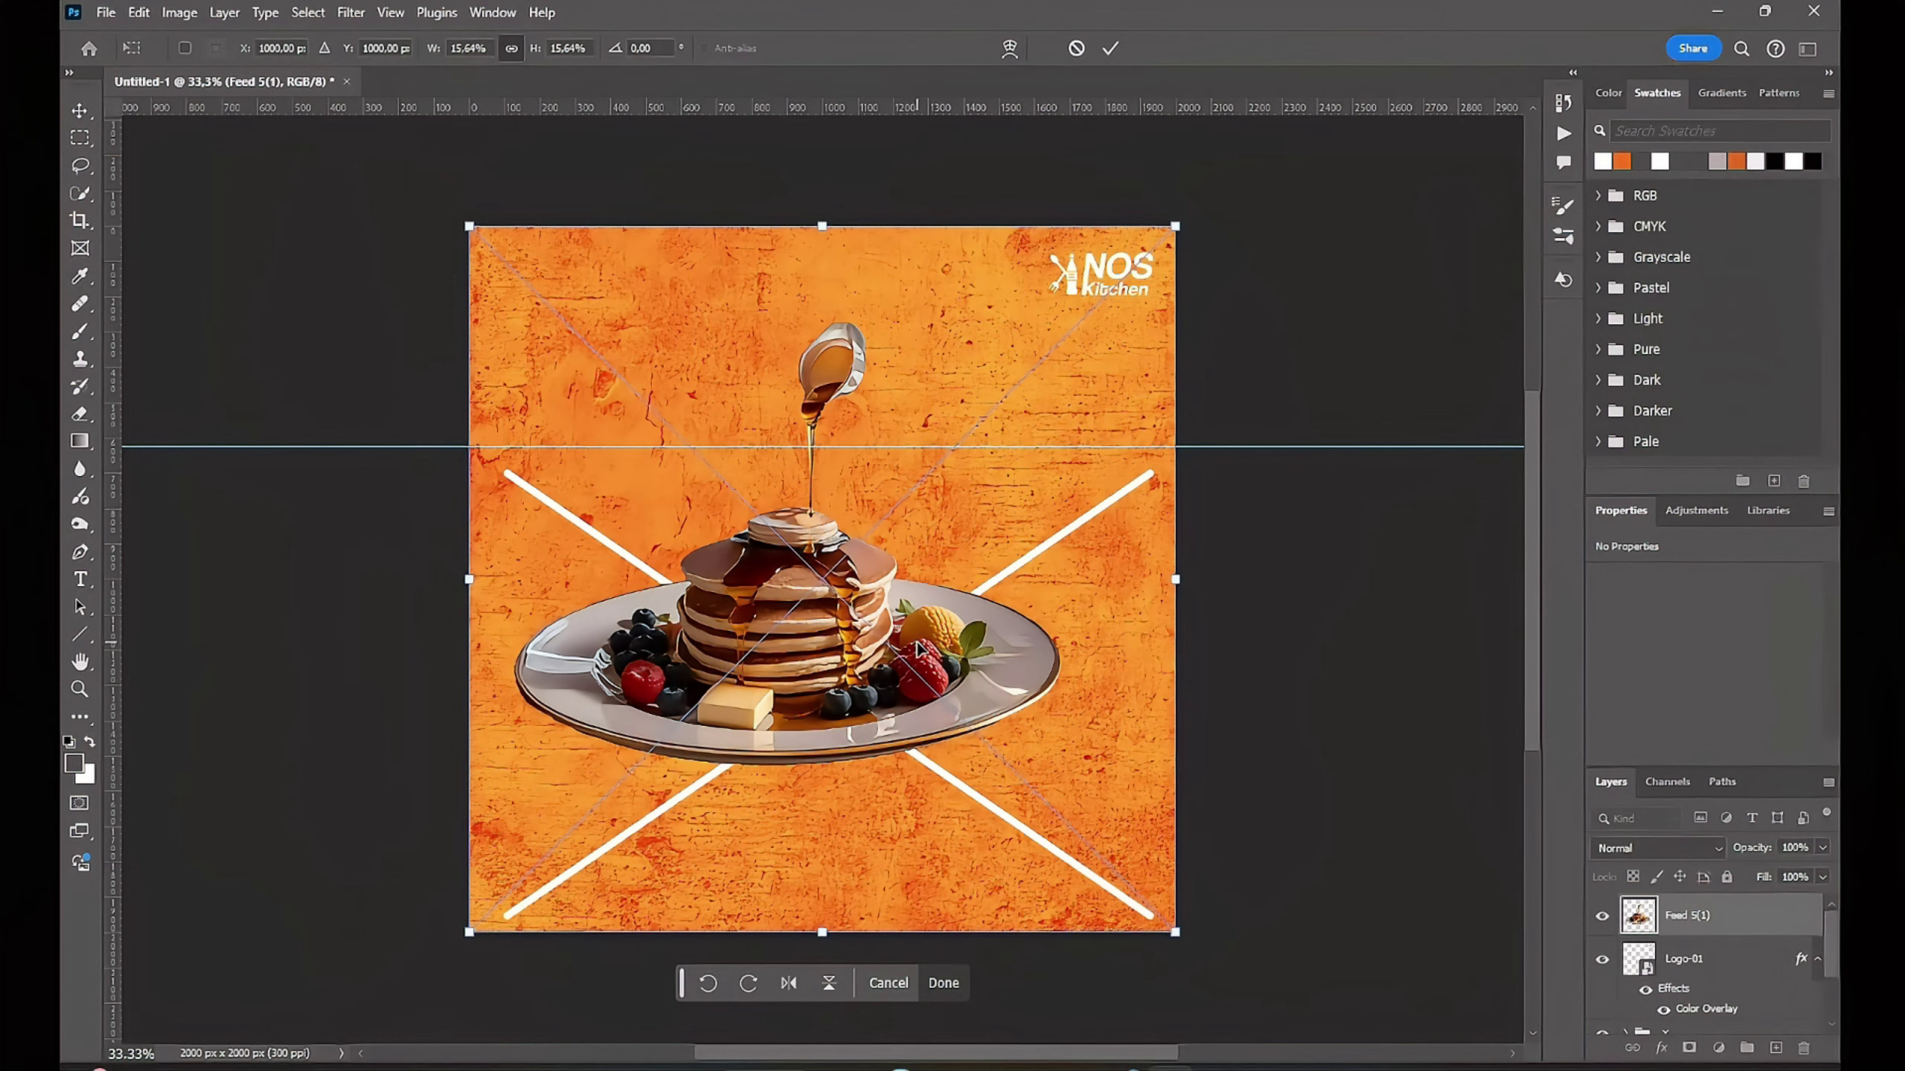
drag(1176, 227, 830, 574)
drag(687, 787, 669, 695)
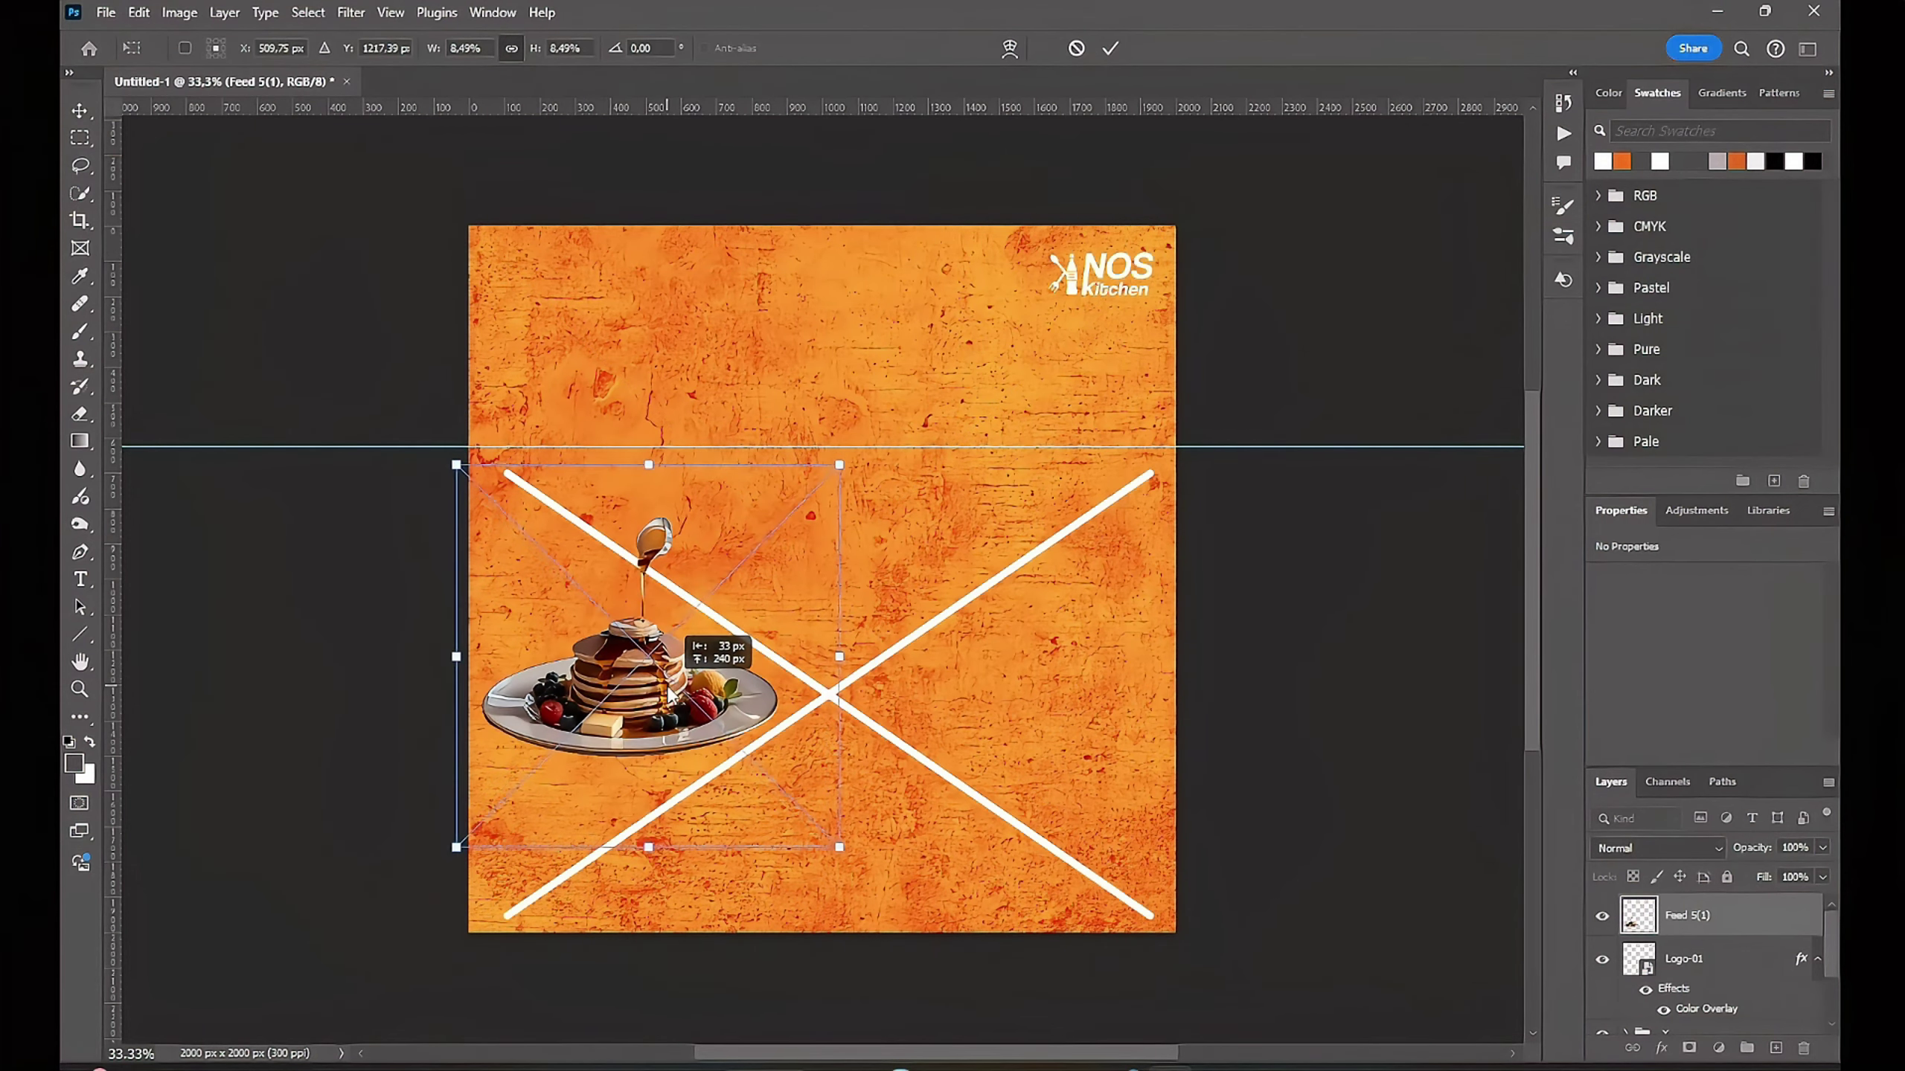
key(Return)
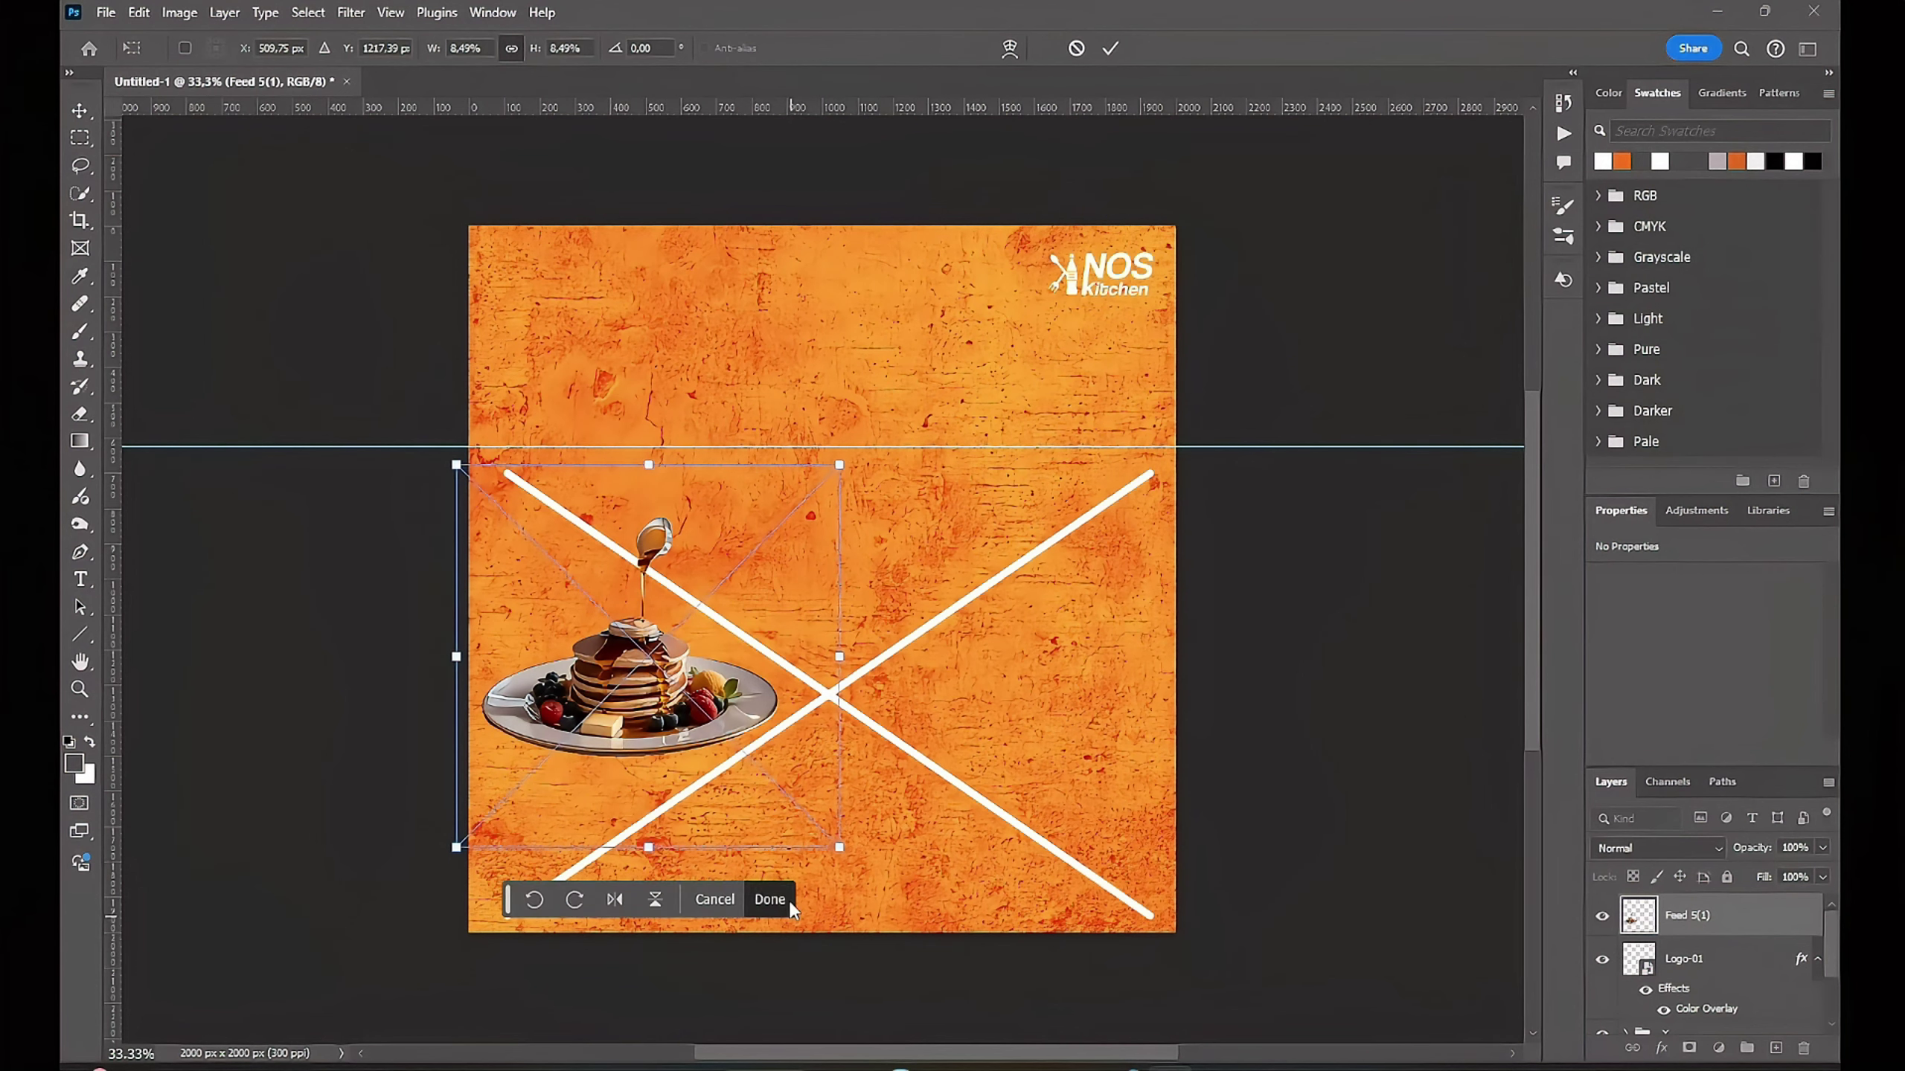
click(1394, 732)
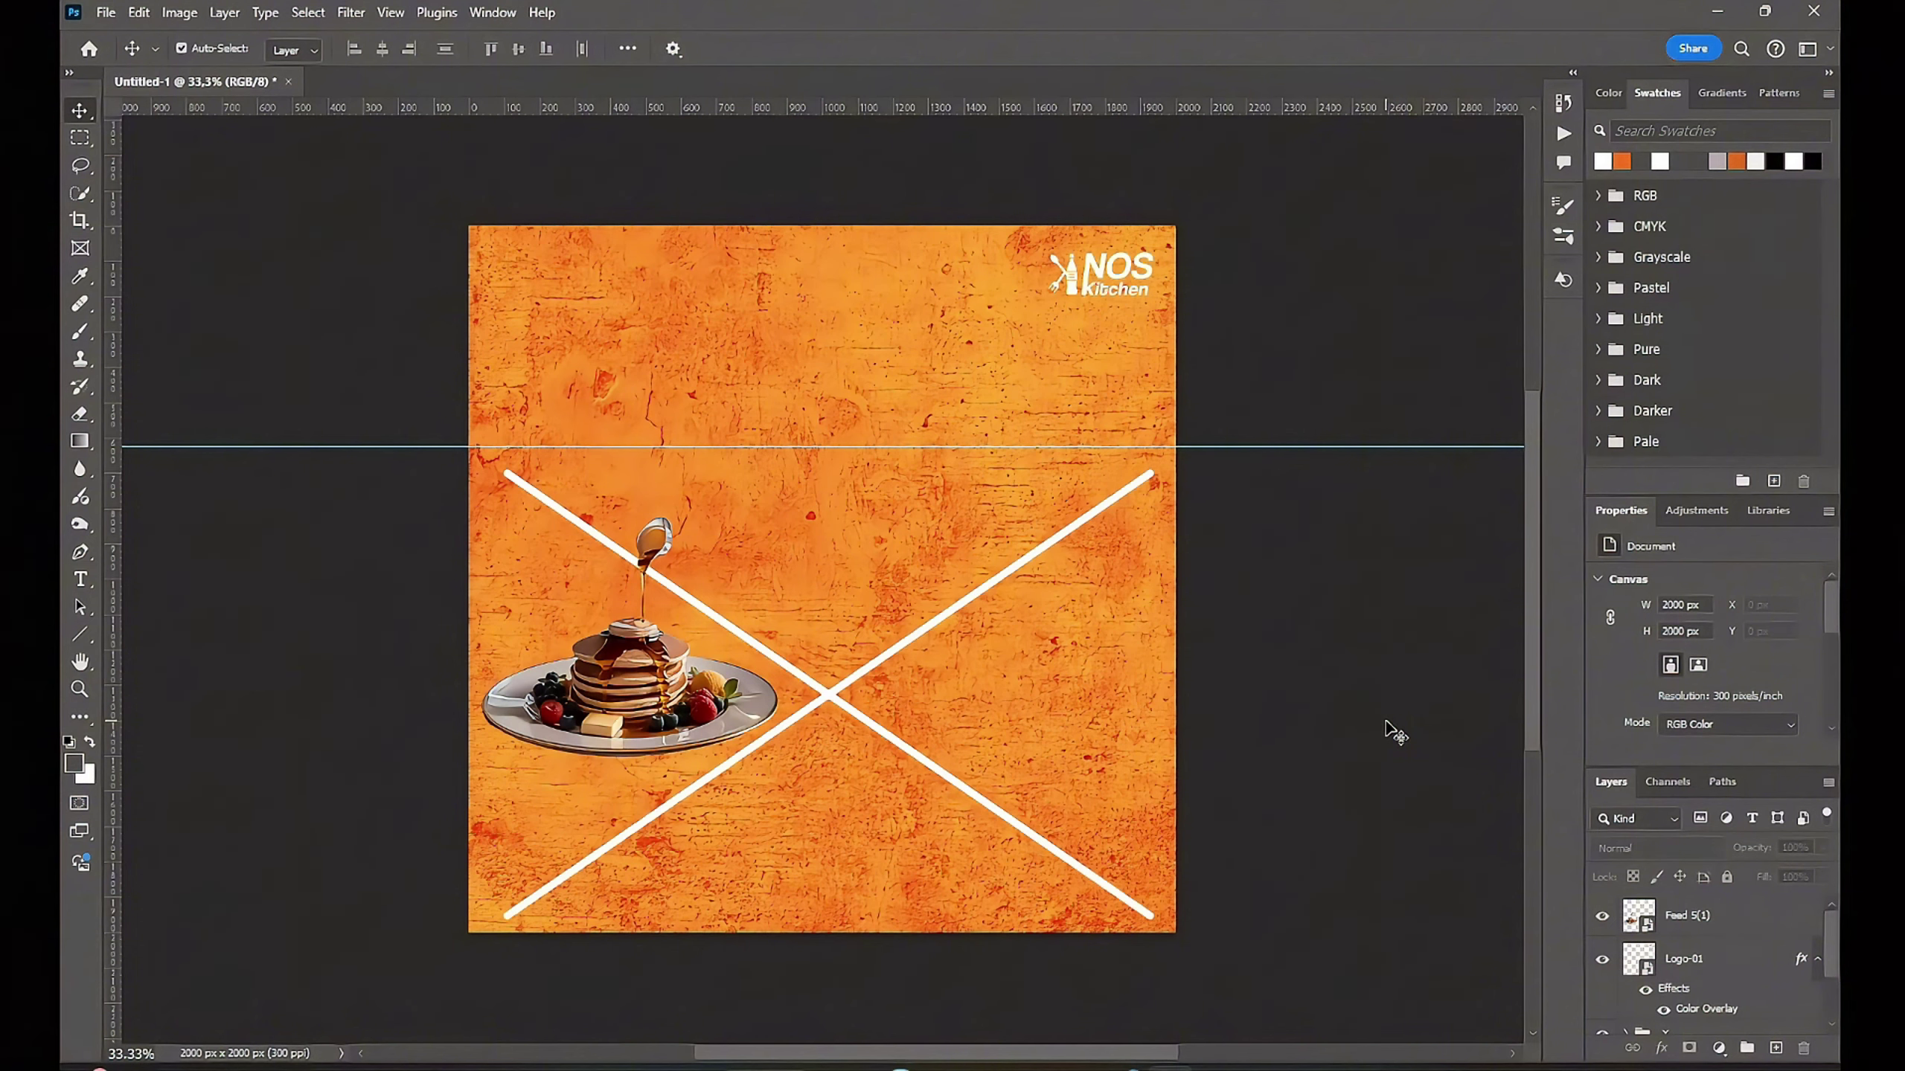
Step: Place the Feed 5(3) sandwich photo, scaled down, on the right of the X
key(alt+Tab)
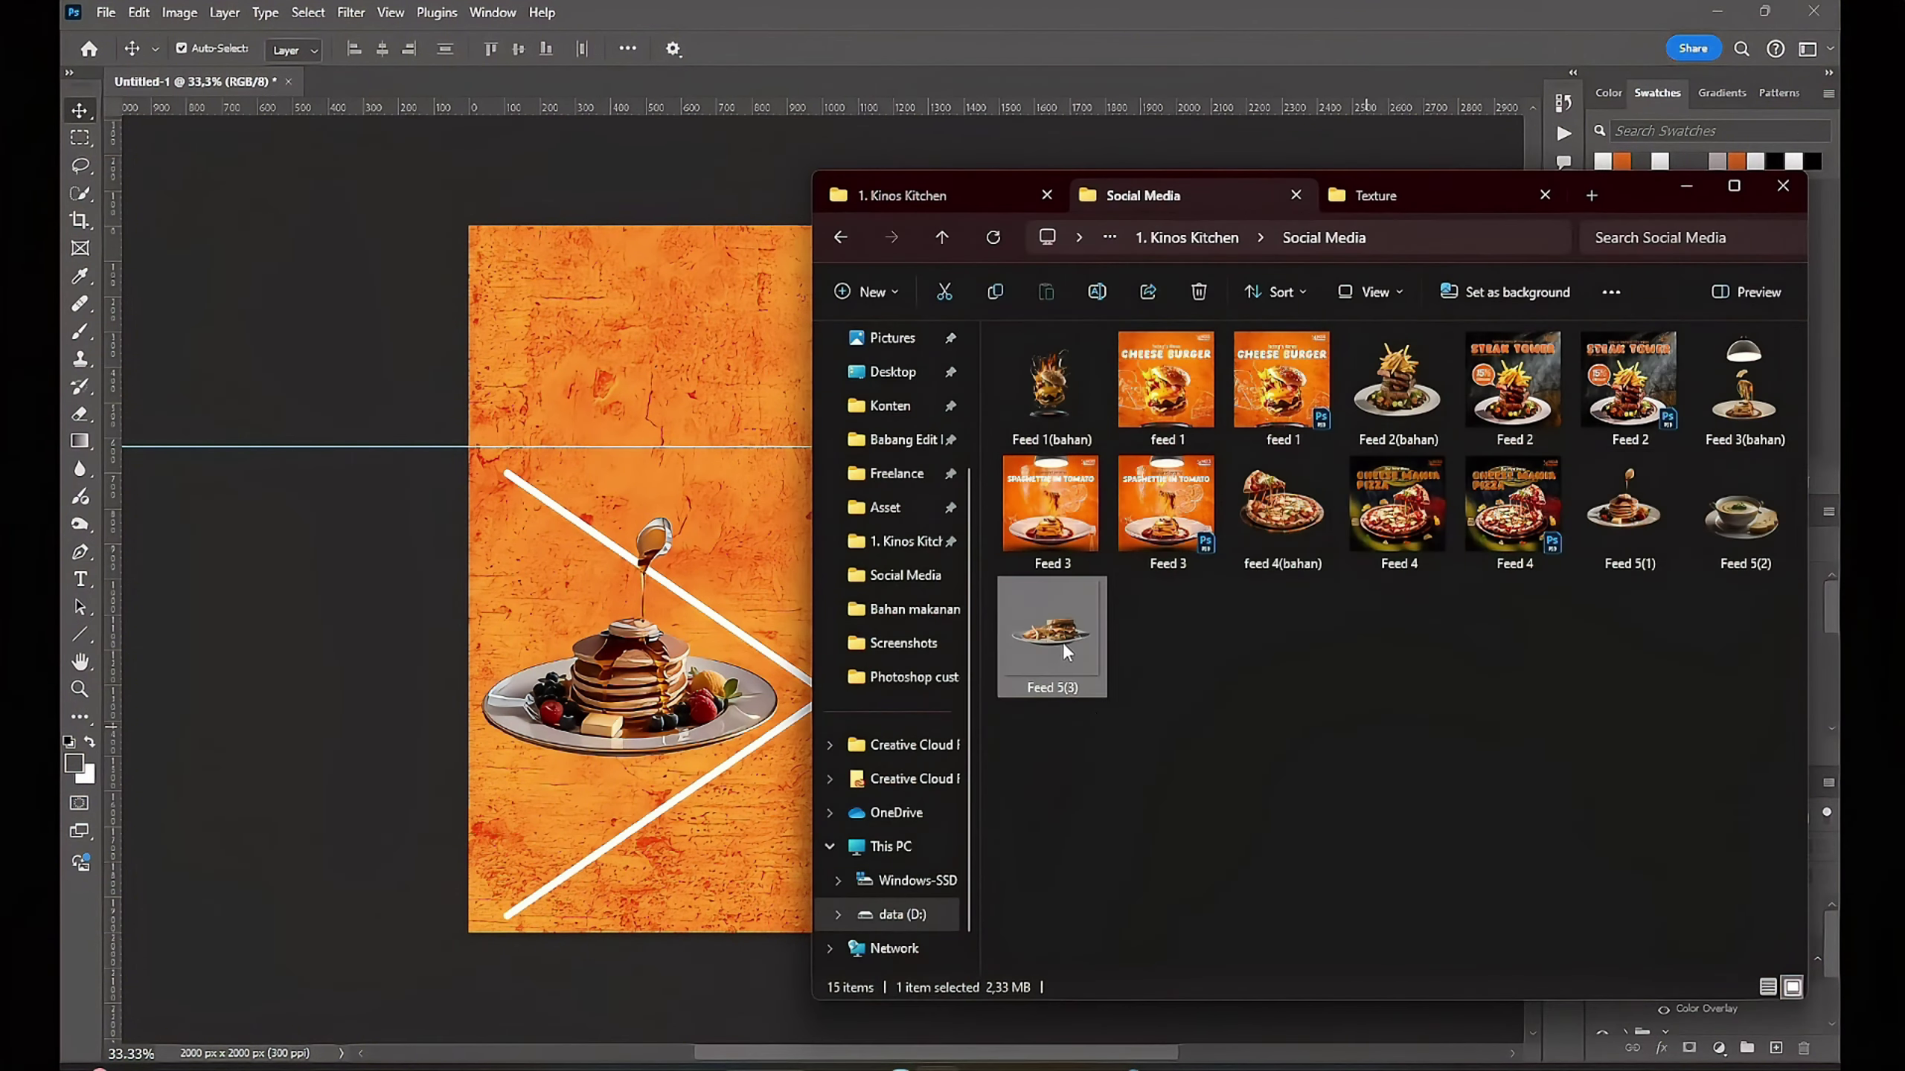
drag(1062, 641, 528, 781)
mouse_move(1069, 319)
mouse_down()
mouse_move(1022, 747)
mouse_move(1080, 690)
mouse_up()
drag(1212, 455, 1207, 473)
drag(1075, 685, 1094, 697)
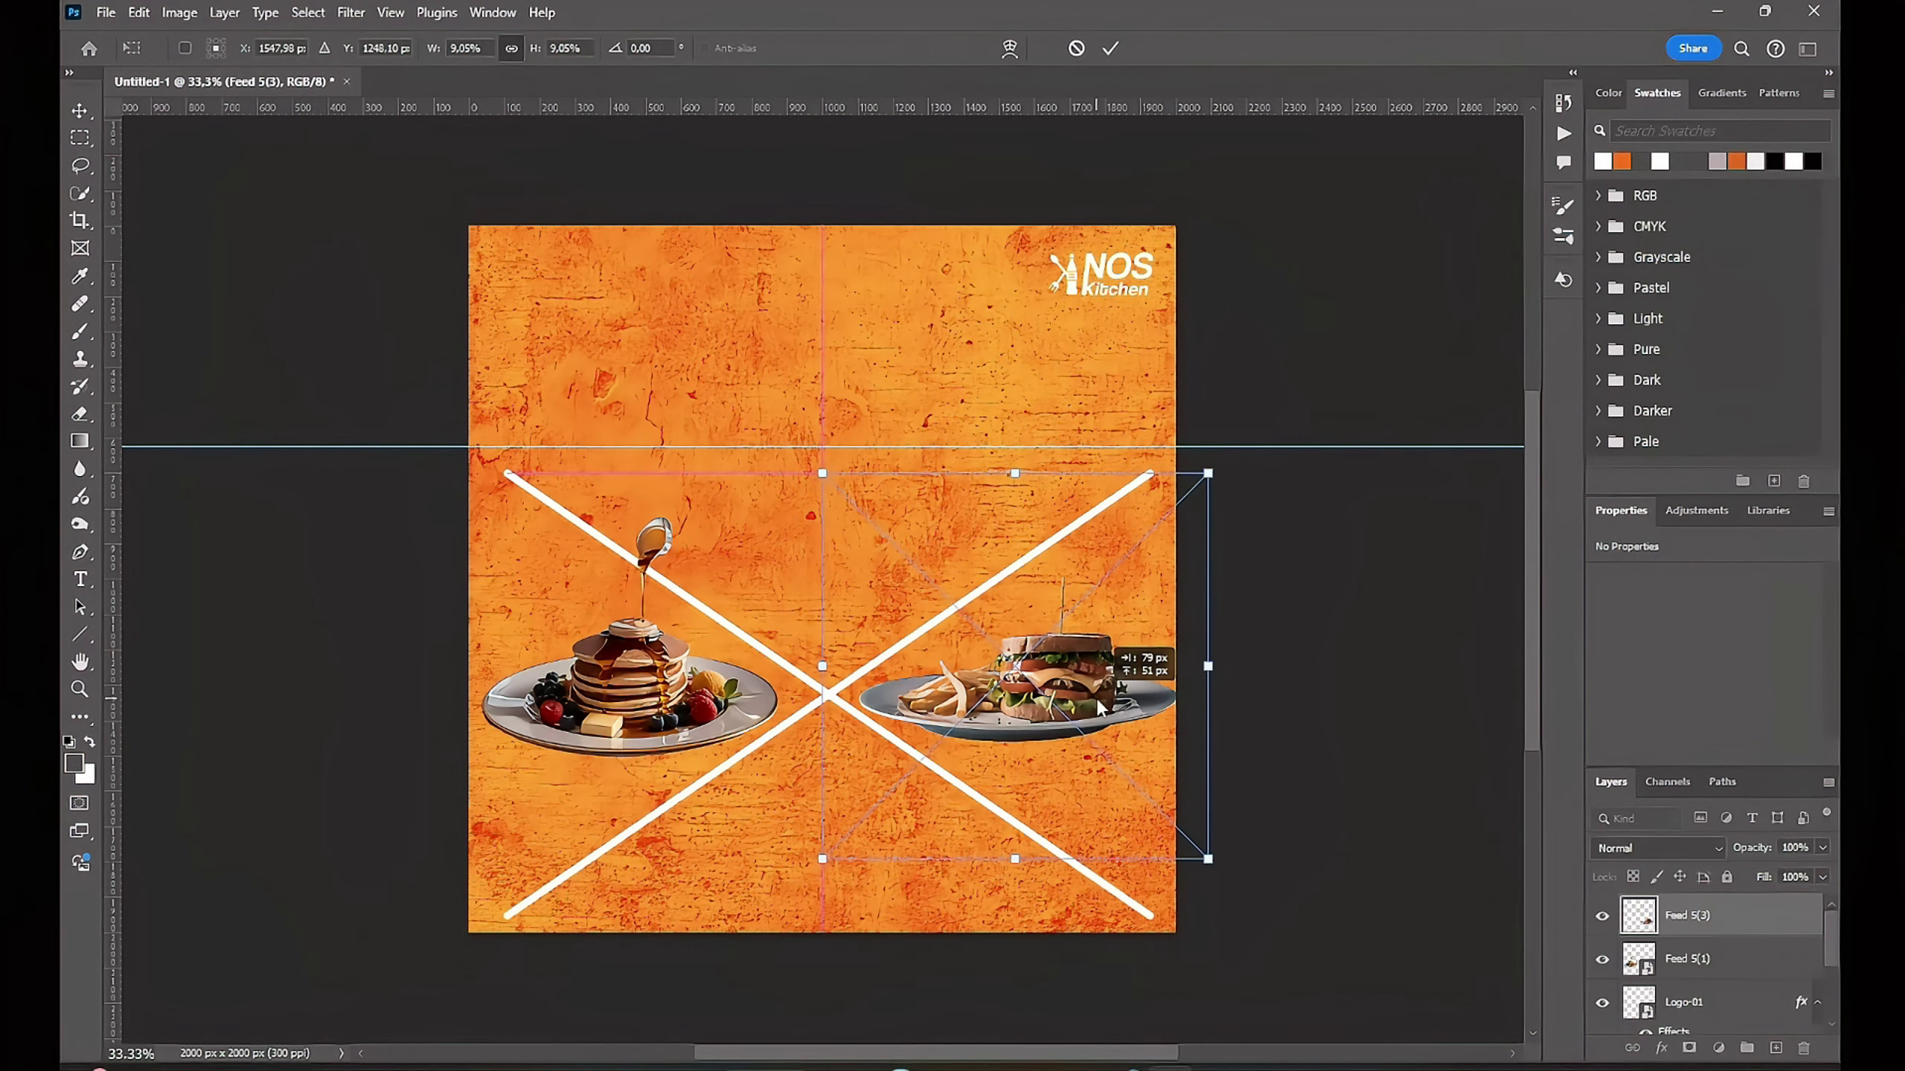
drag(1208, 473, 1192, 493)
drag(1063, 698, 1069, 687)
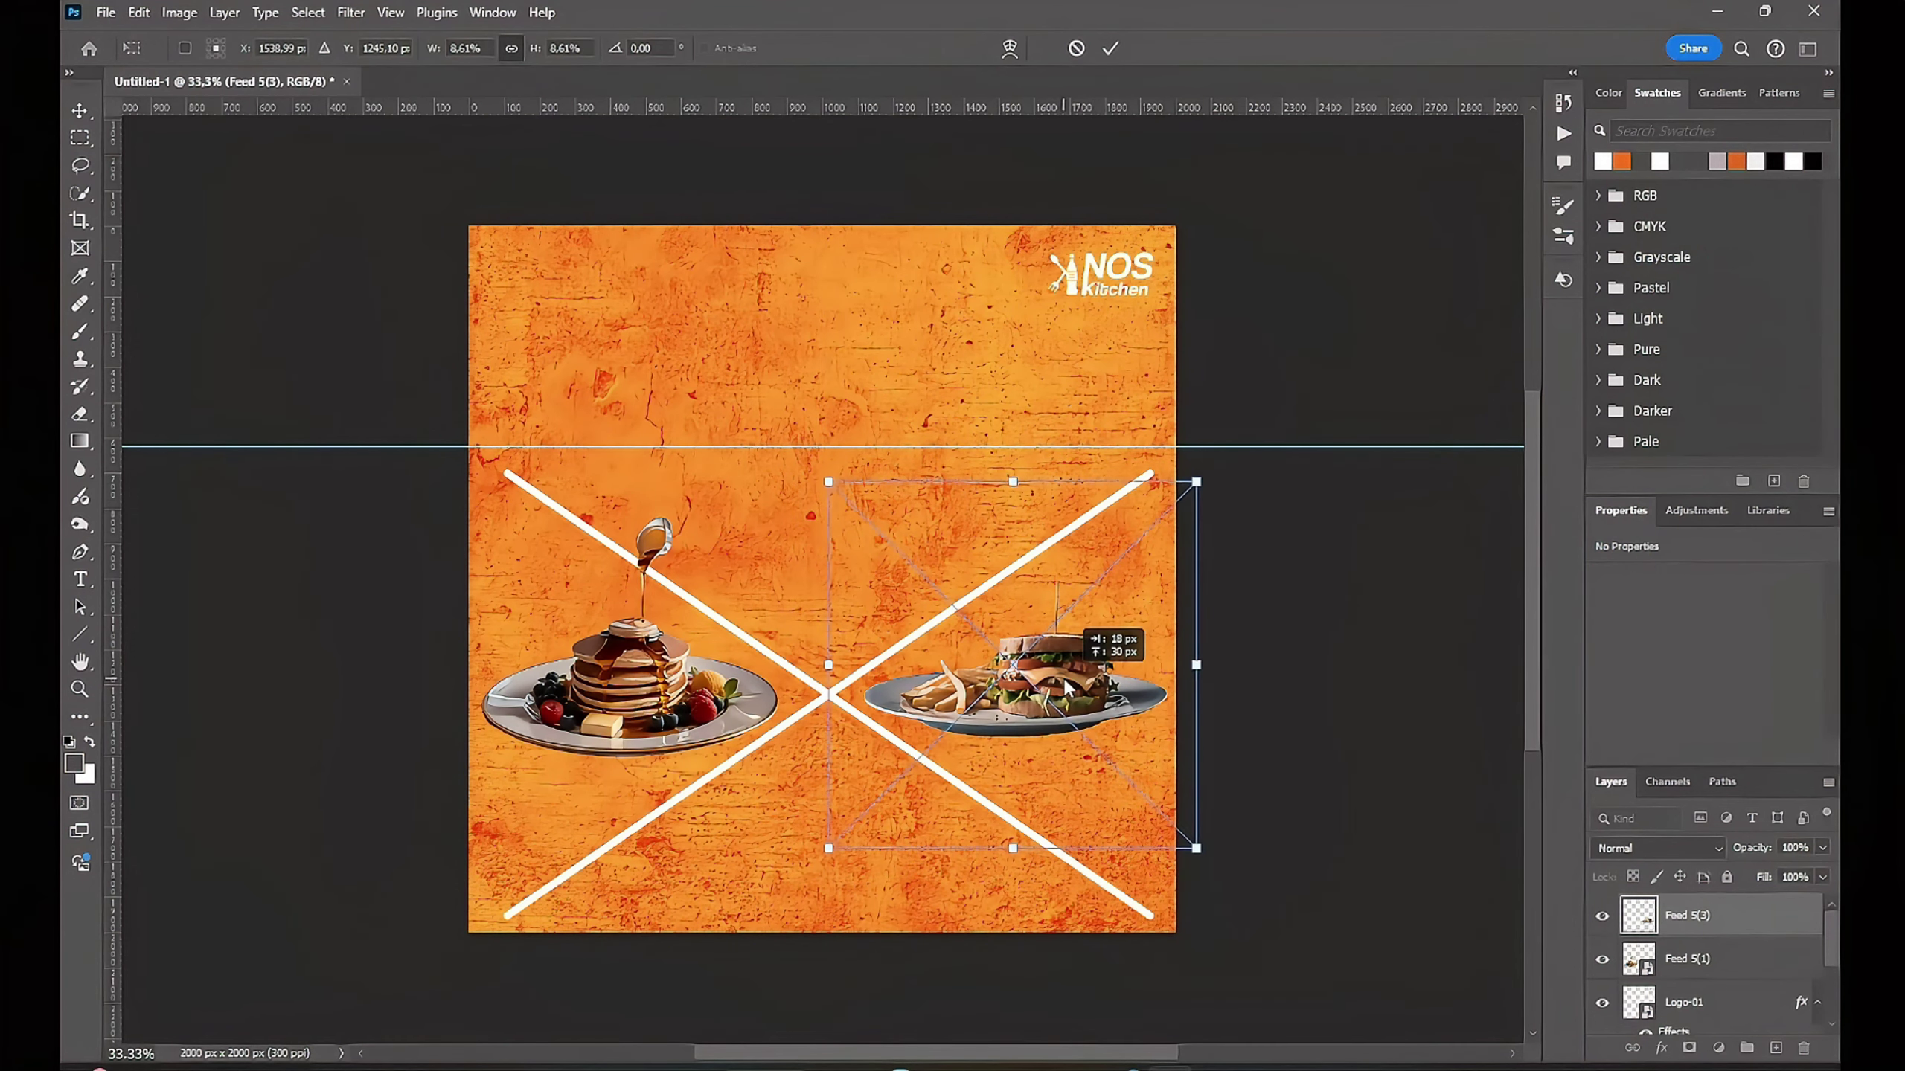
click(1132, 903)
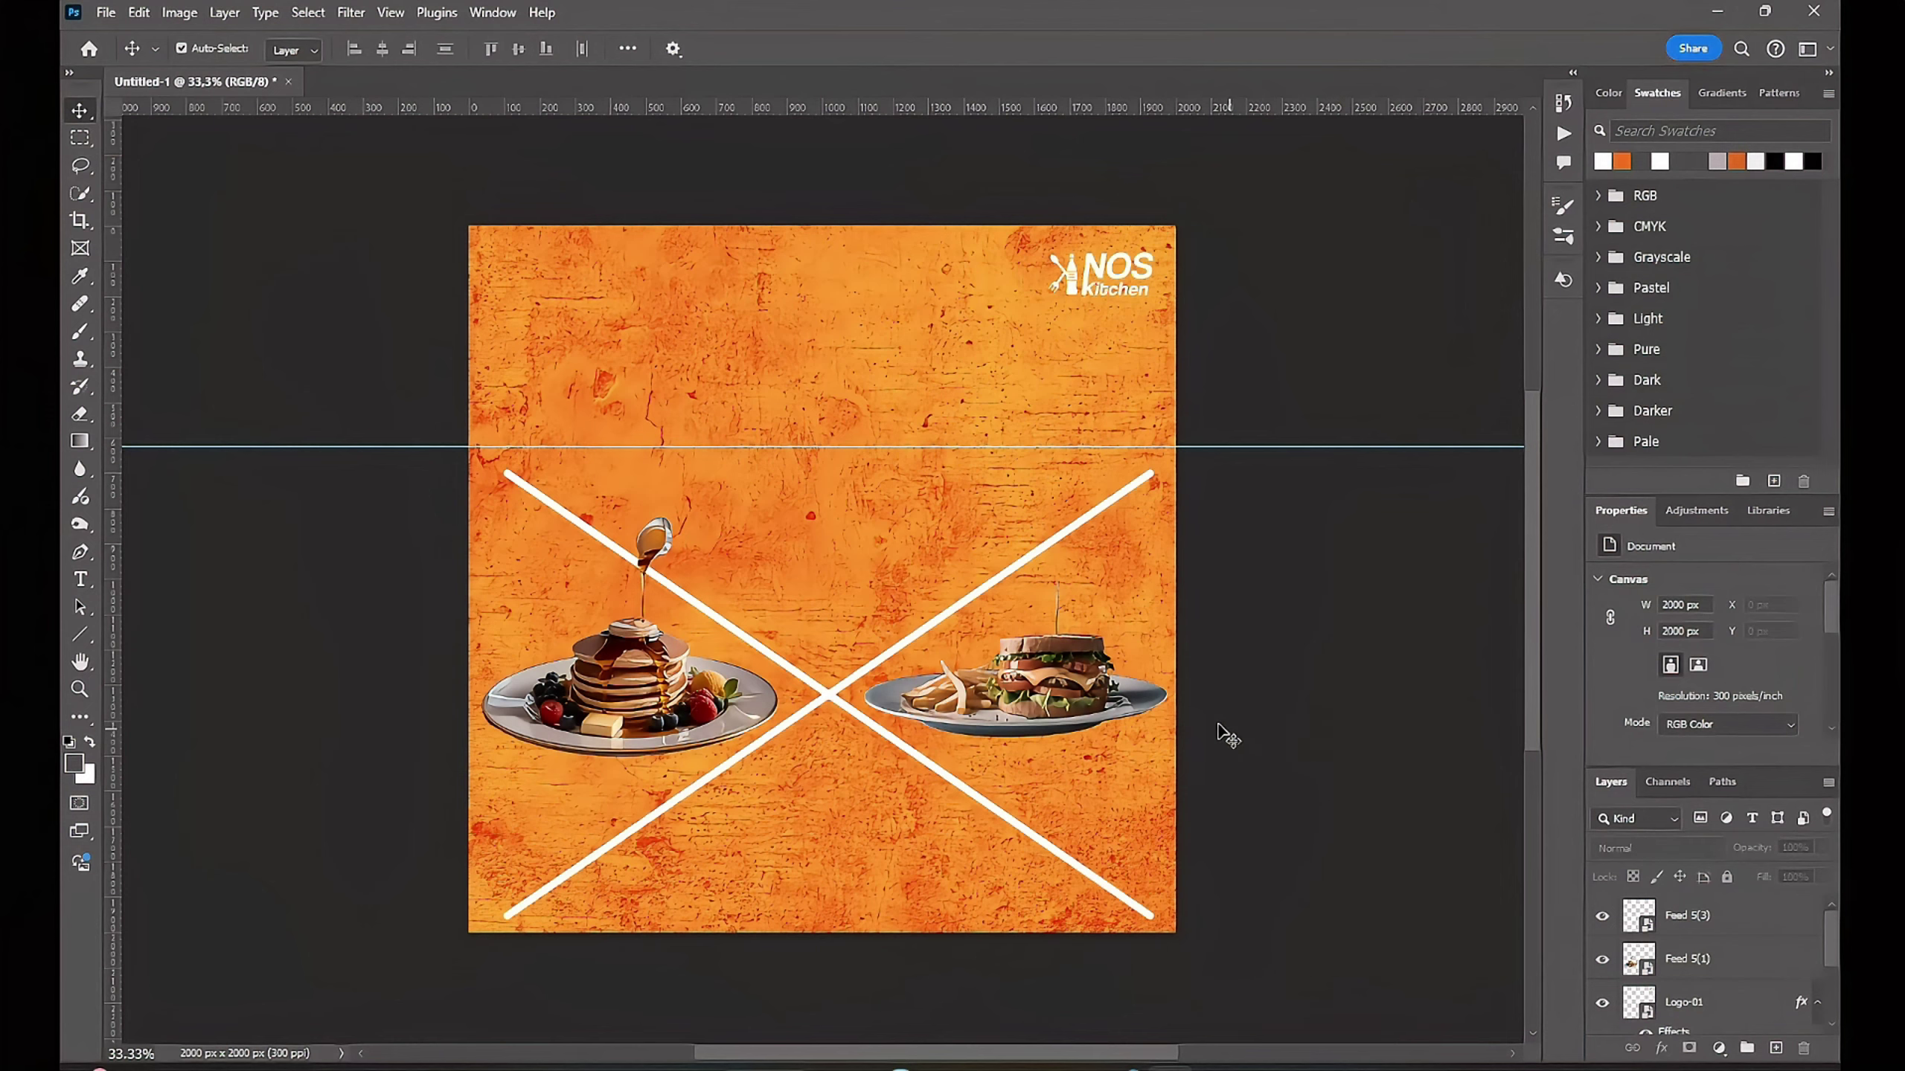
Step: Place the Feed 5(2) soup photo, scaled down, at the top centre
key(alt+Tab)
mouse_move(1723, 532)
mouse_down()
mouse_move(583, 797)
mouse_move(798, 706)
mouse_up()
drag(1168, 224, 870, 534)
mouse_move(675, 833)
mouse_down()
mouse_move(816, 866)
mouse_move(810, 829)
mouse_up()
drag(1026, 576, 998, 613)
drag(843, 814, 863, 821)
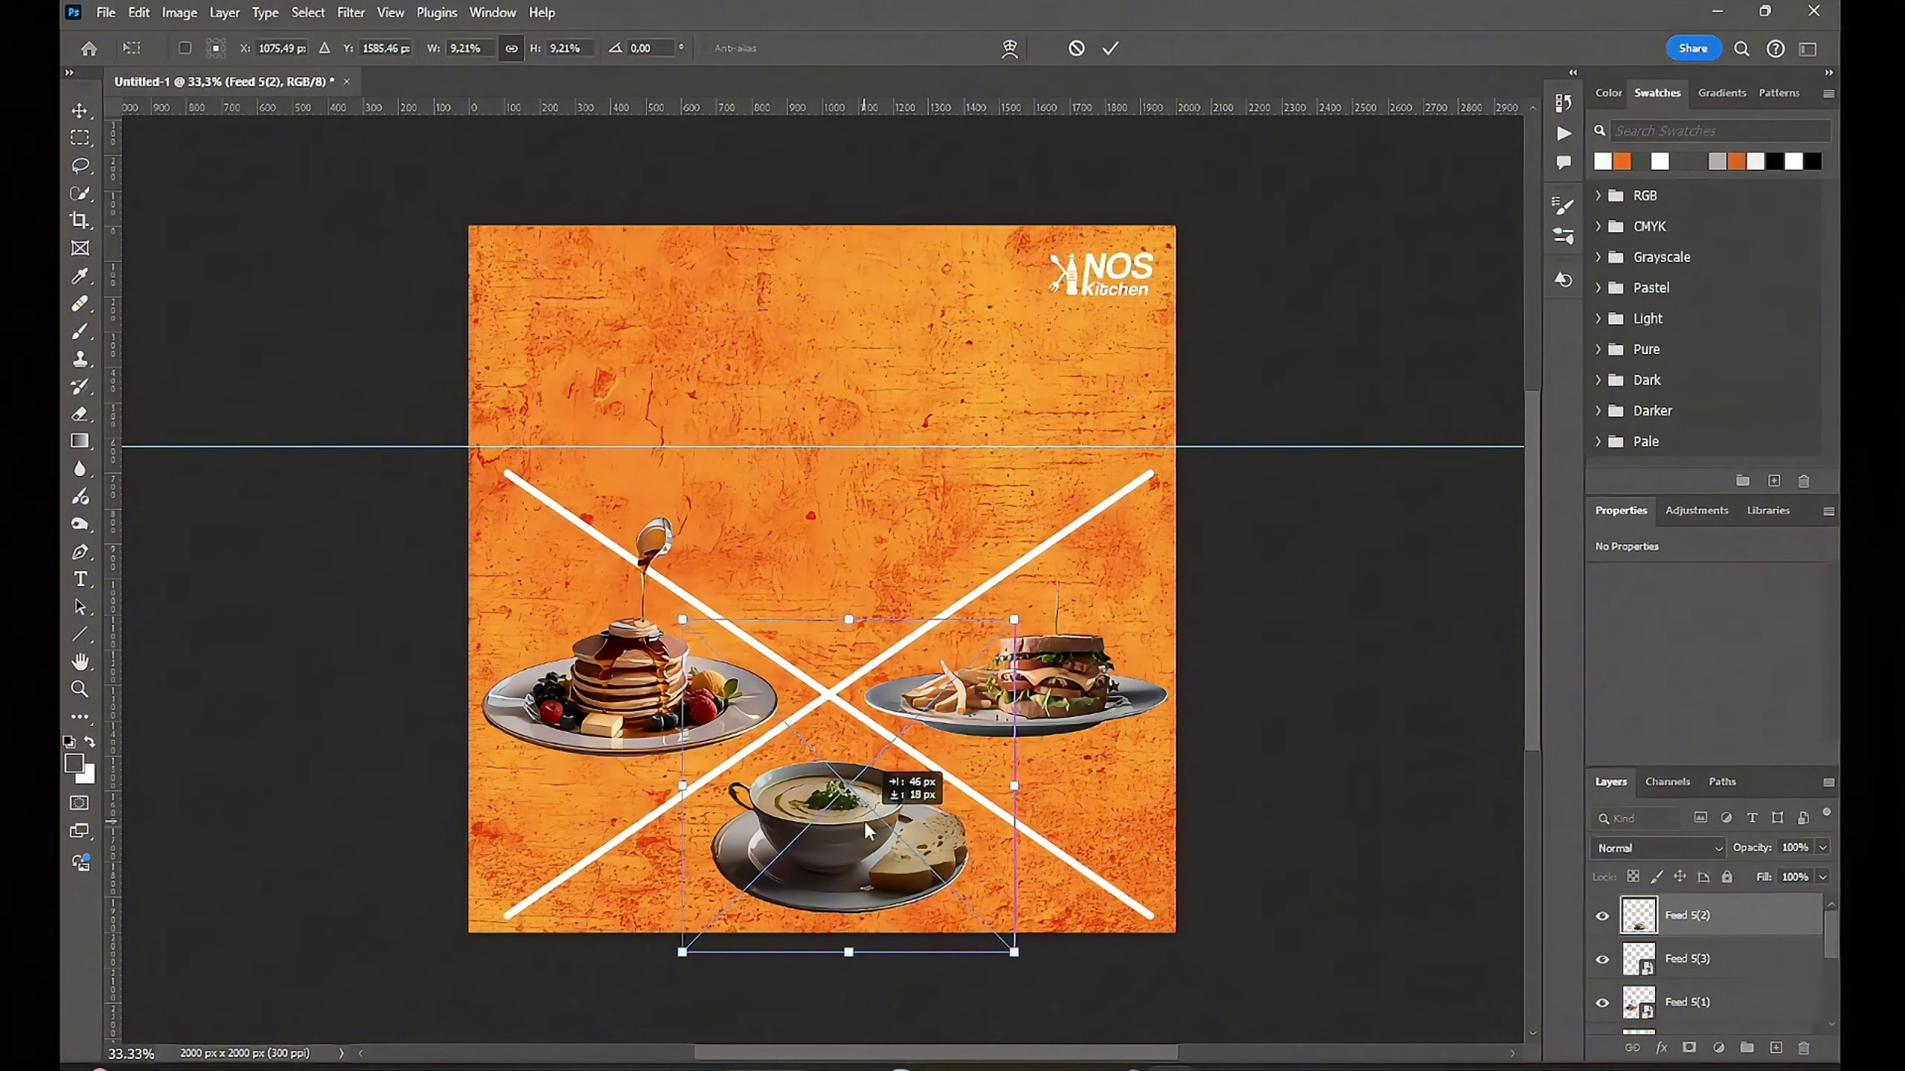
drag(867, 819, 868, 462)
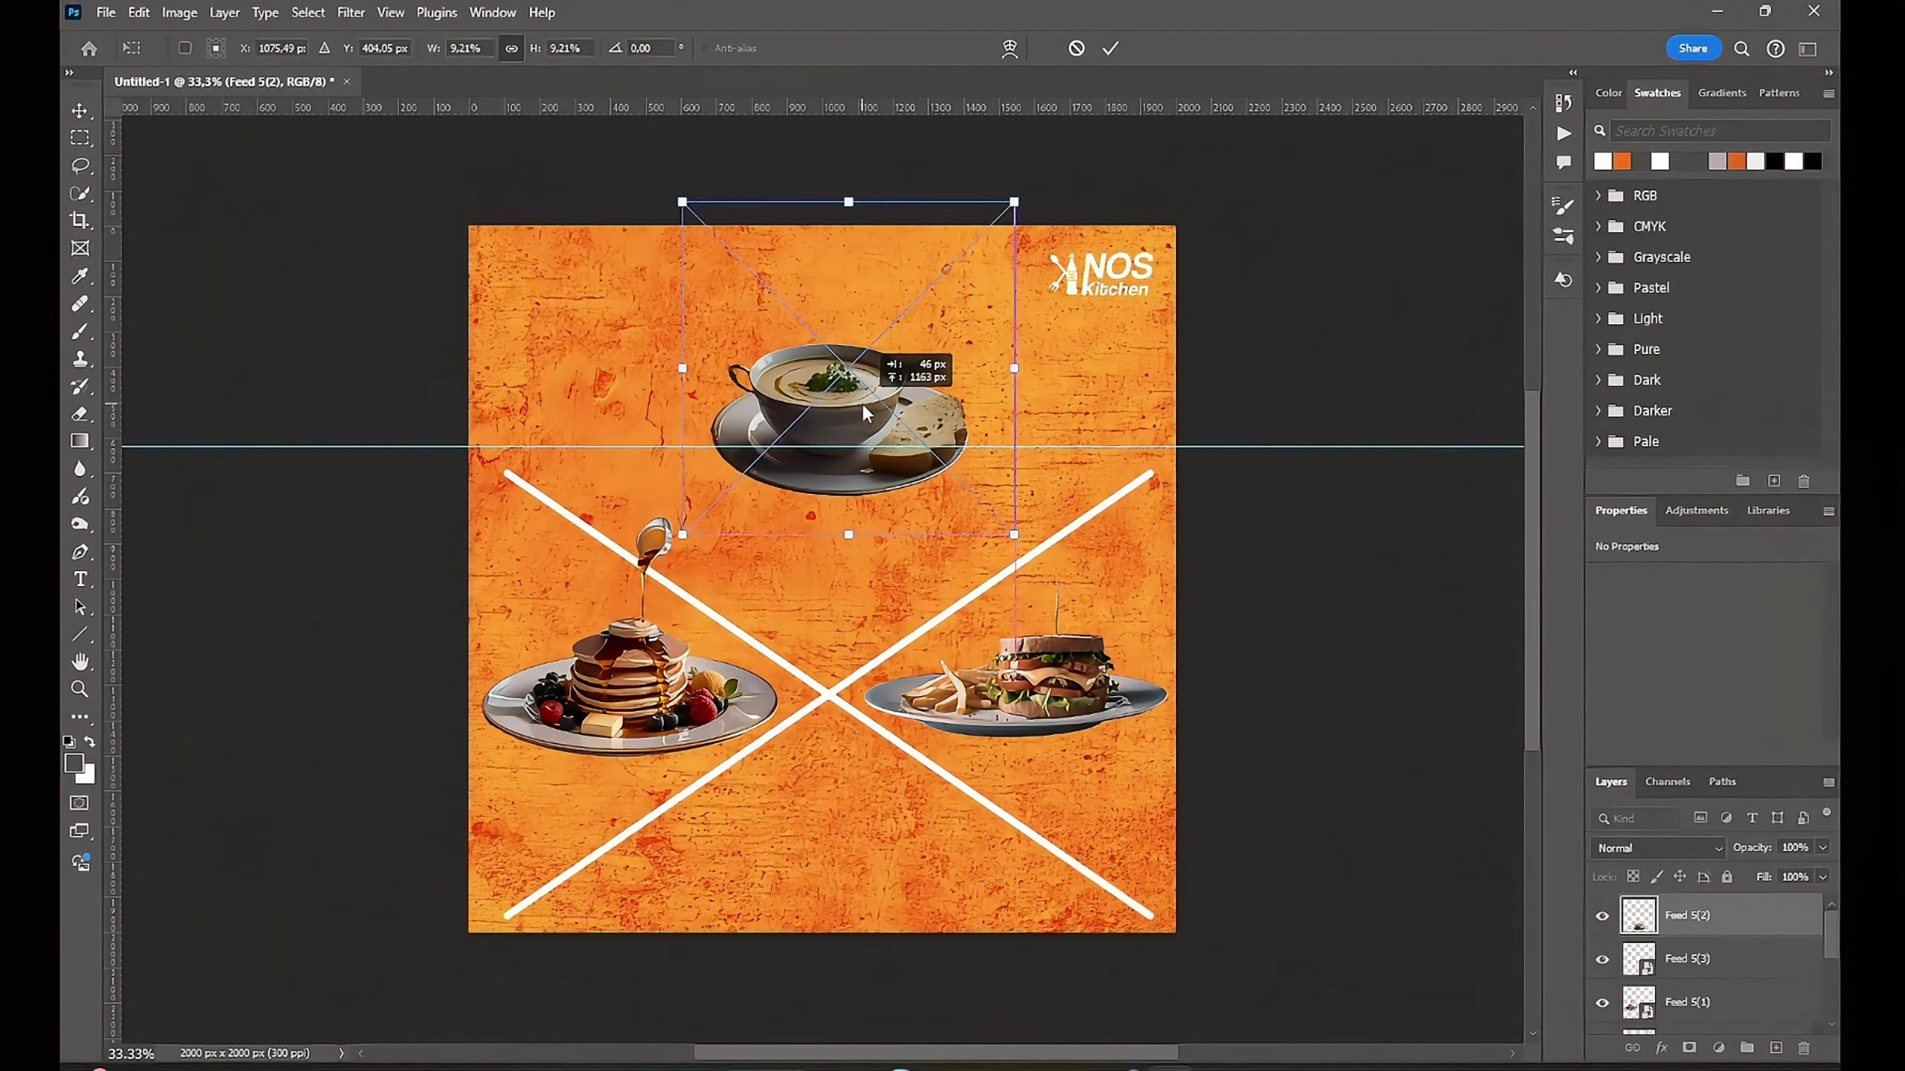
key(Return)
Step: Move the sandwich plate to the bottom section and resize the soup plate right of the X
click(1068, 679)
drag(1069, 679, 870, 844)
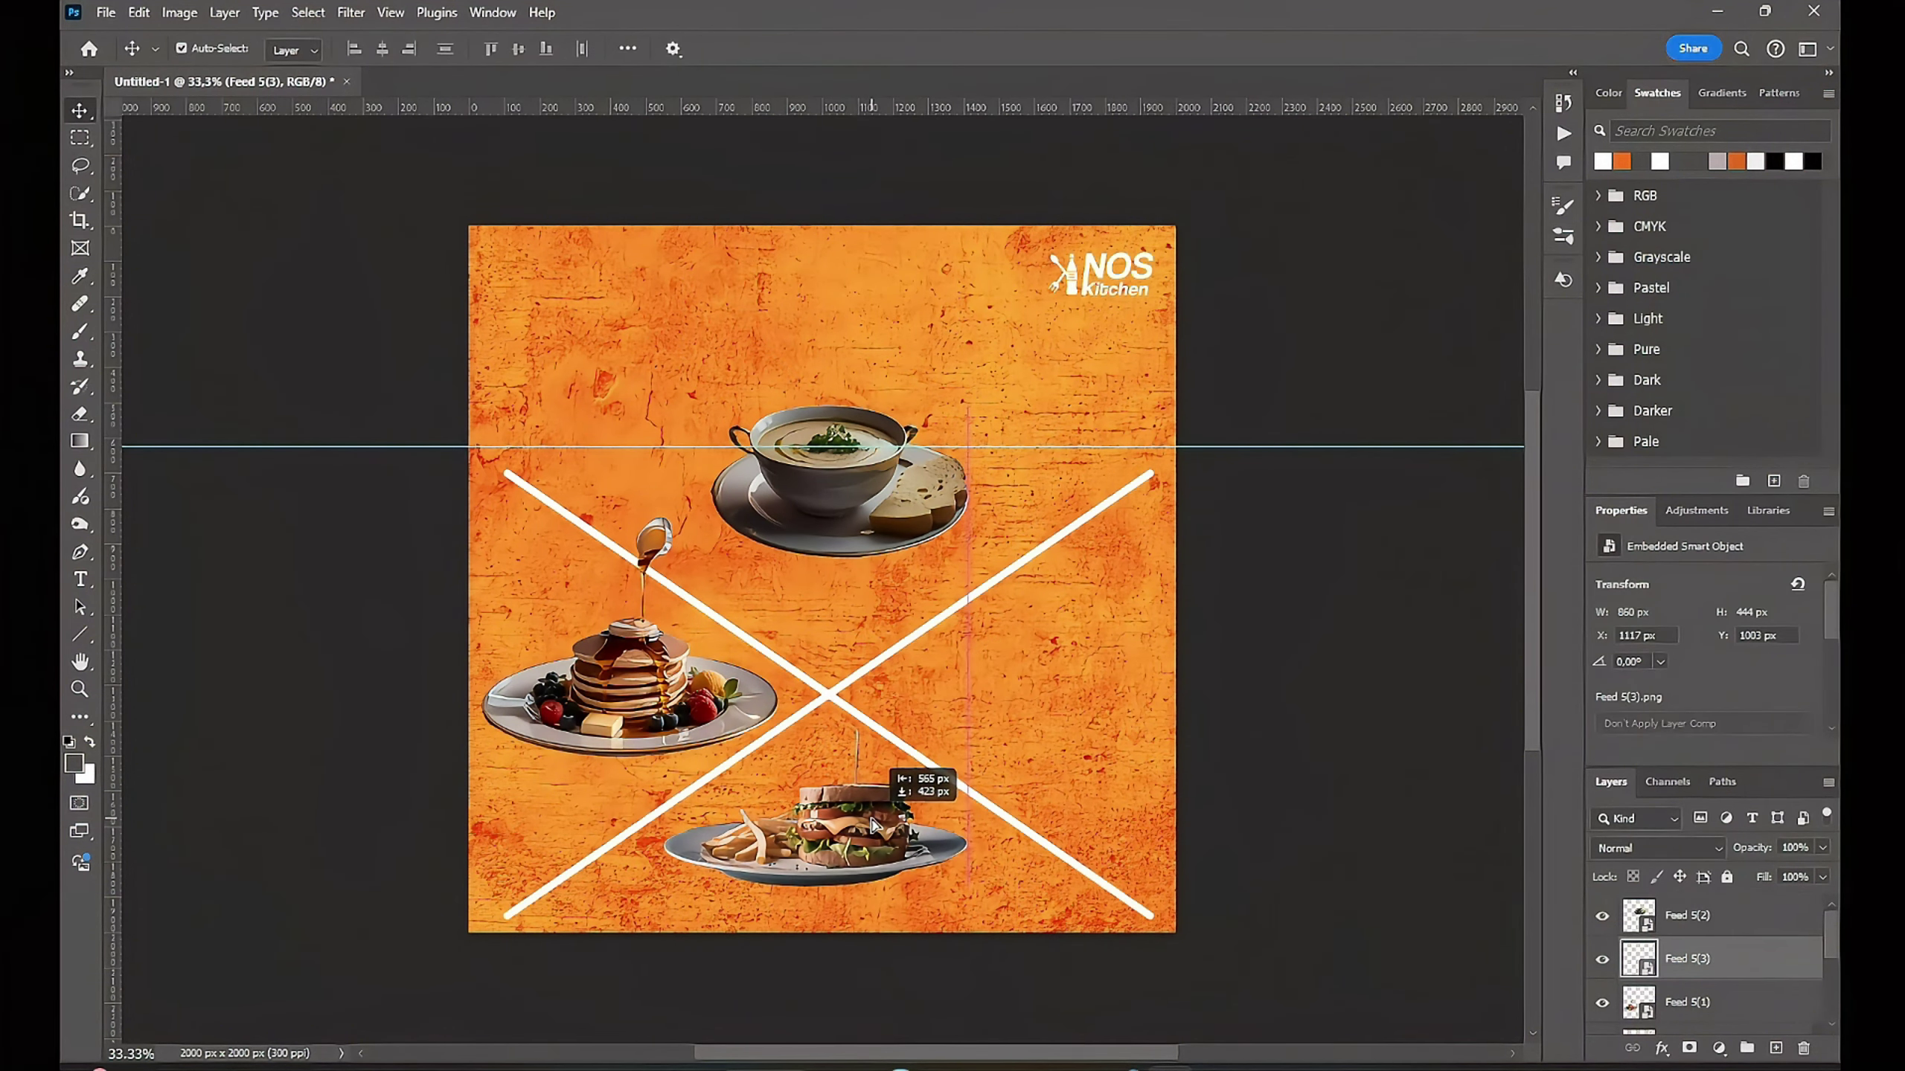
drag(859, 480, 1042, 678)
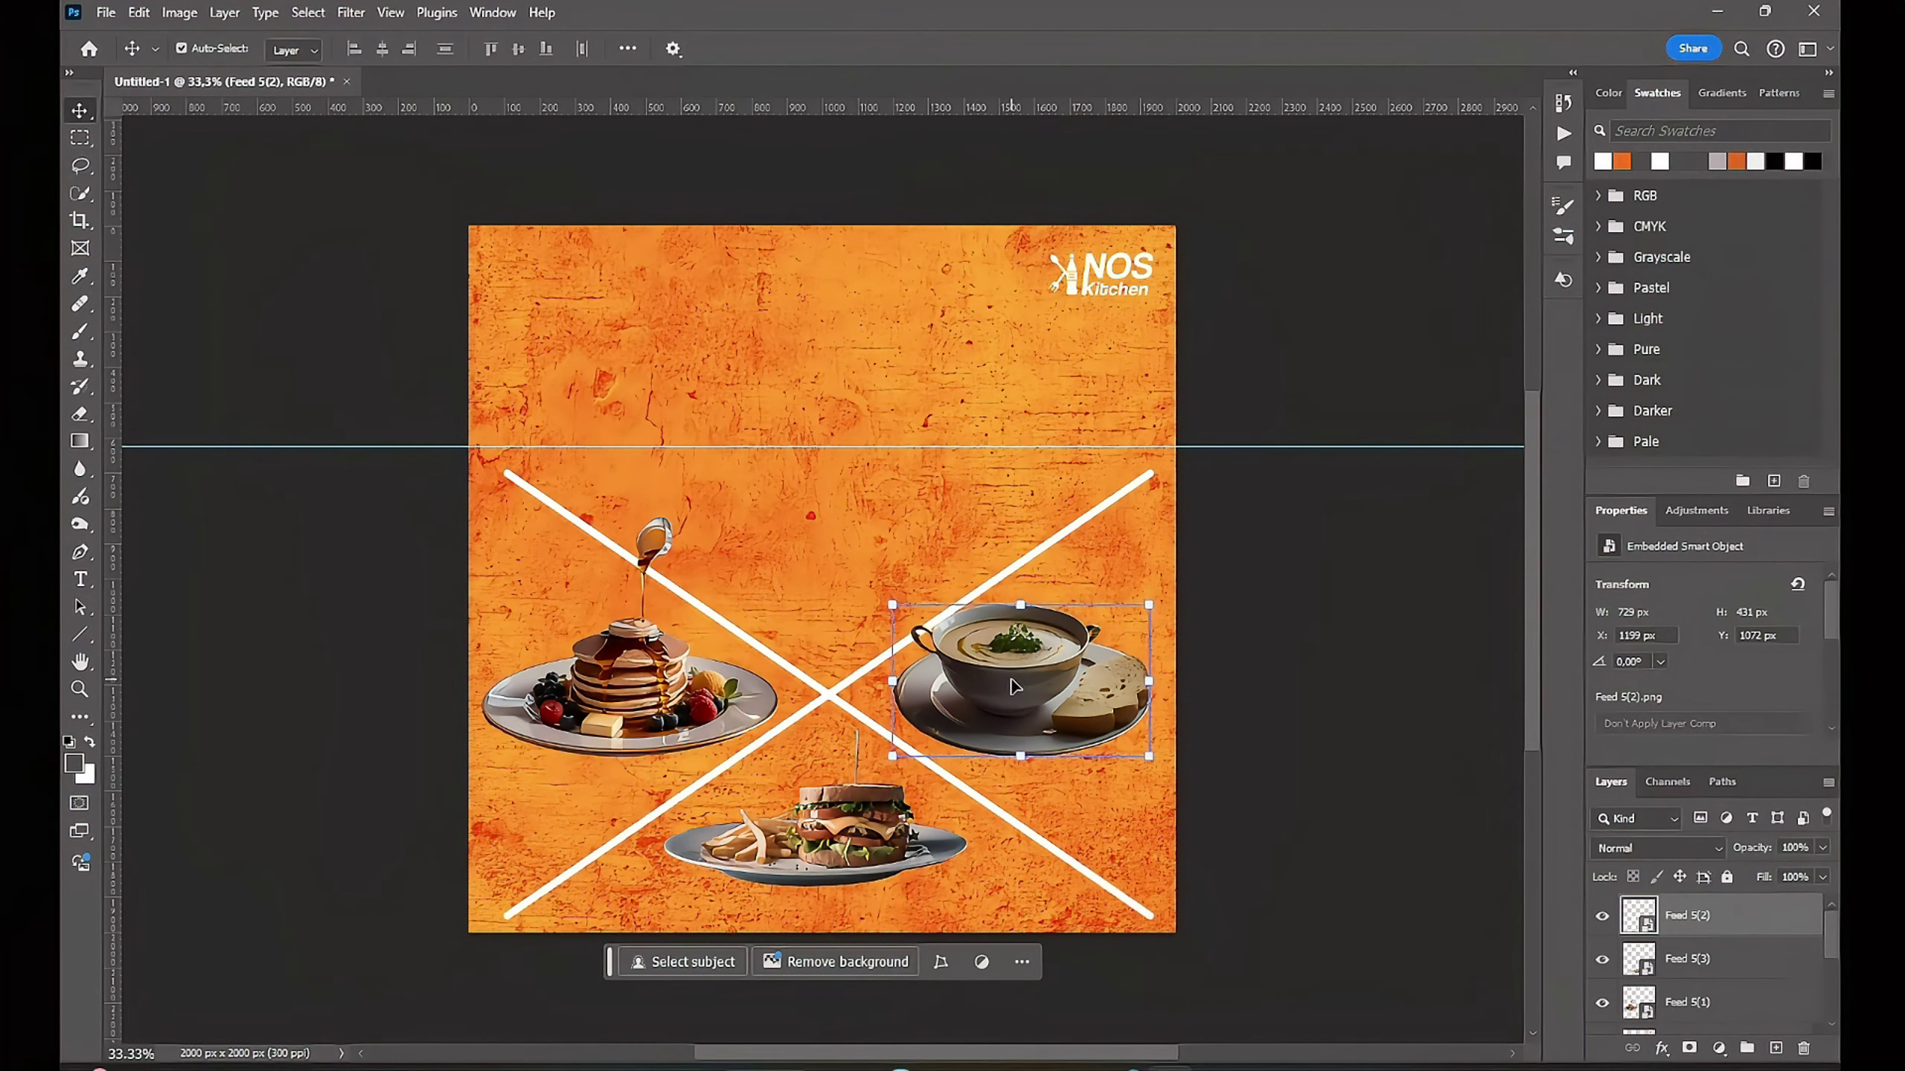
drag(1014, 687, 1035, 696)
key(ctrl+t)
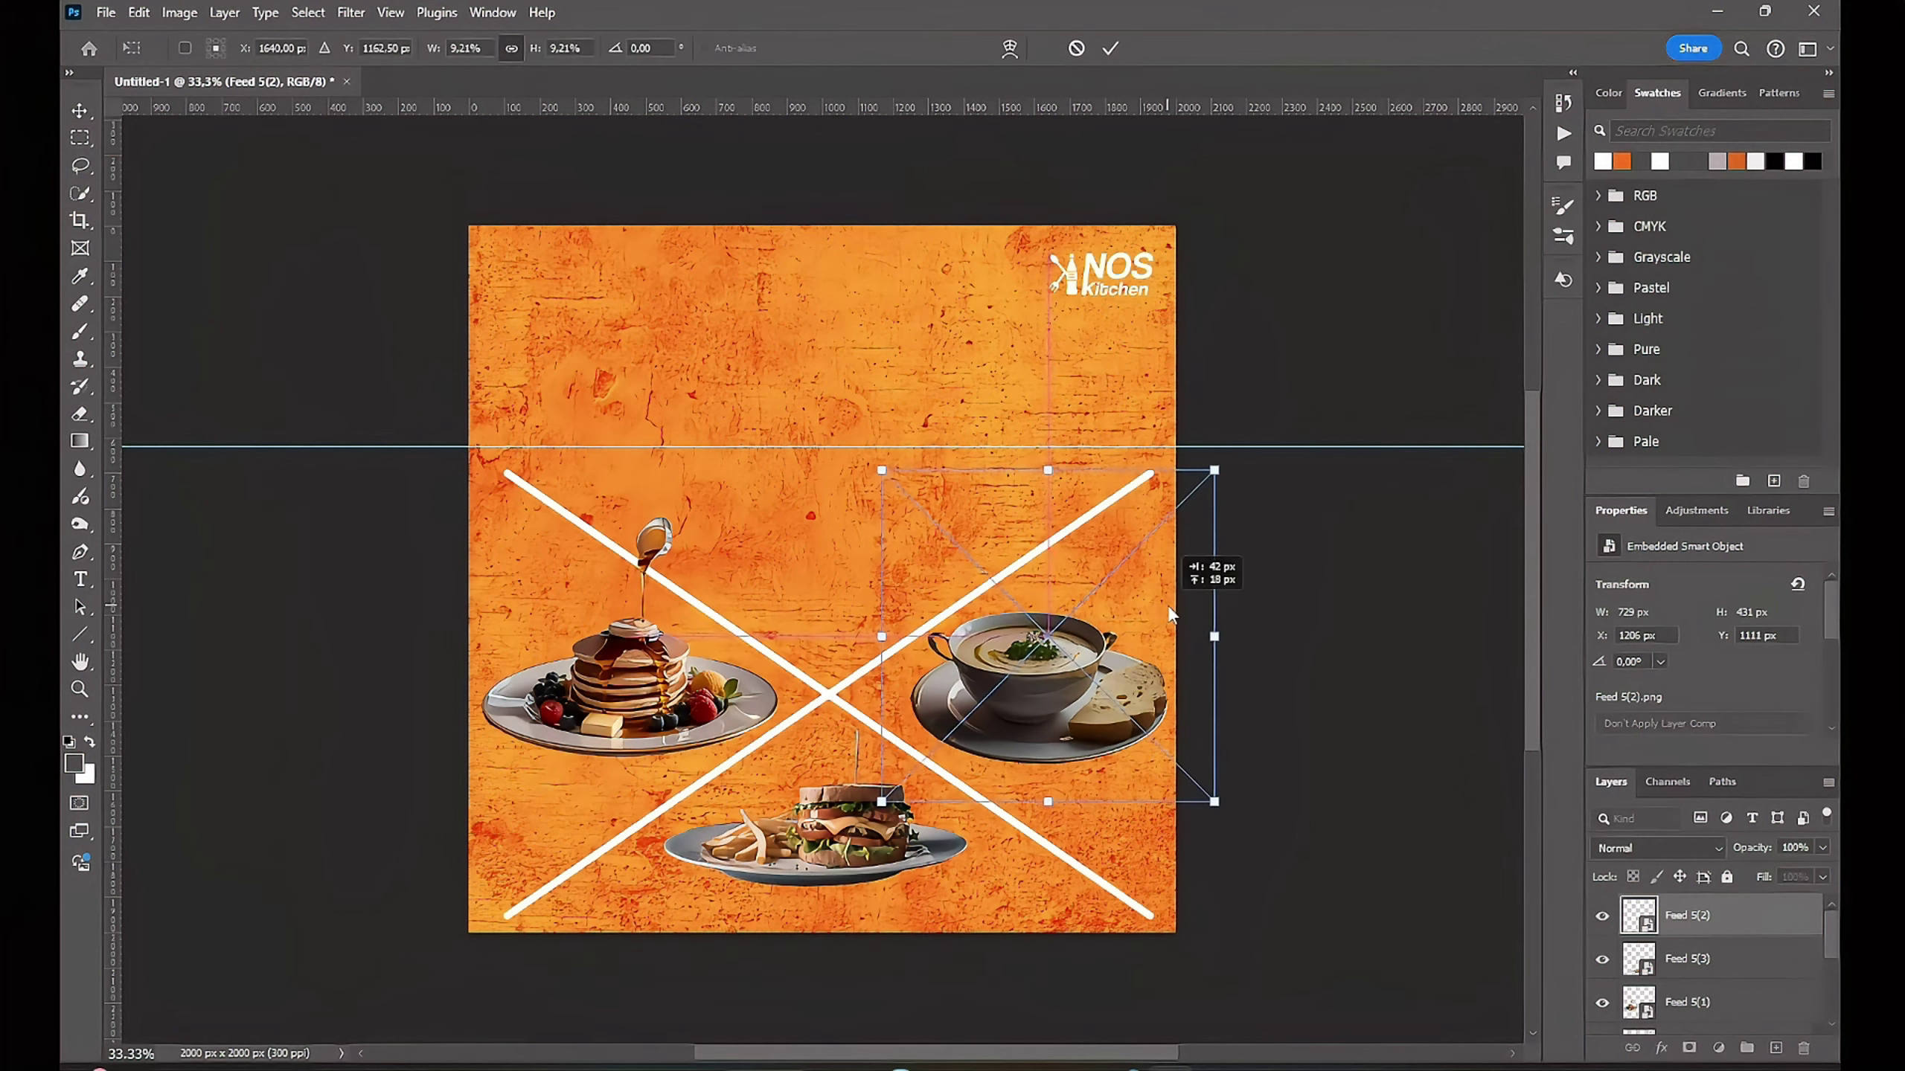
drag(1215, 470, 1237, 446)
drag(1110, 653, 1087, 660)
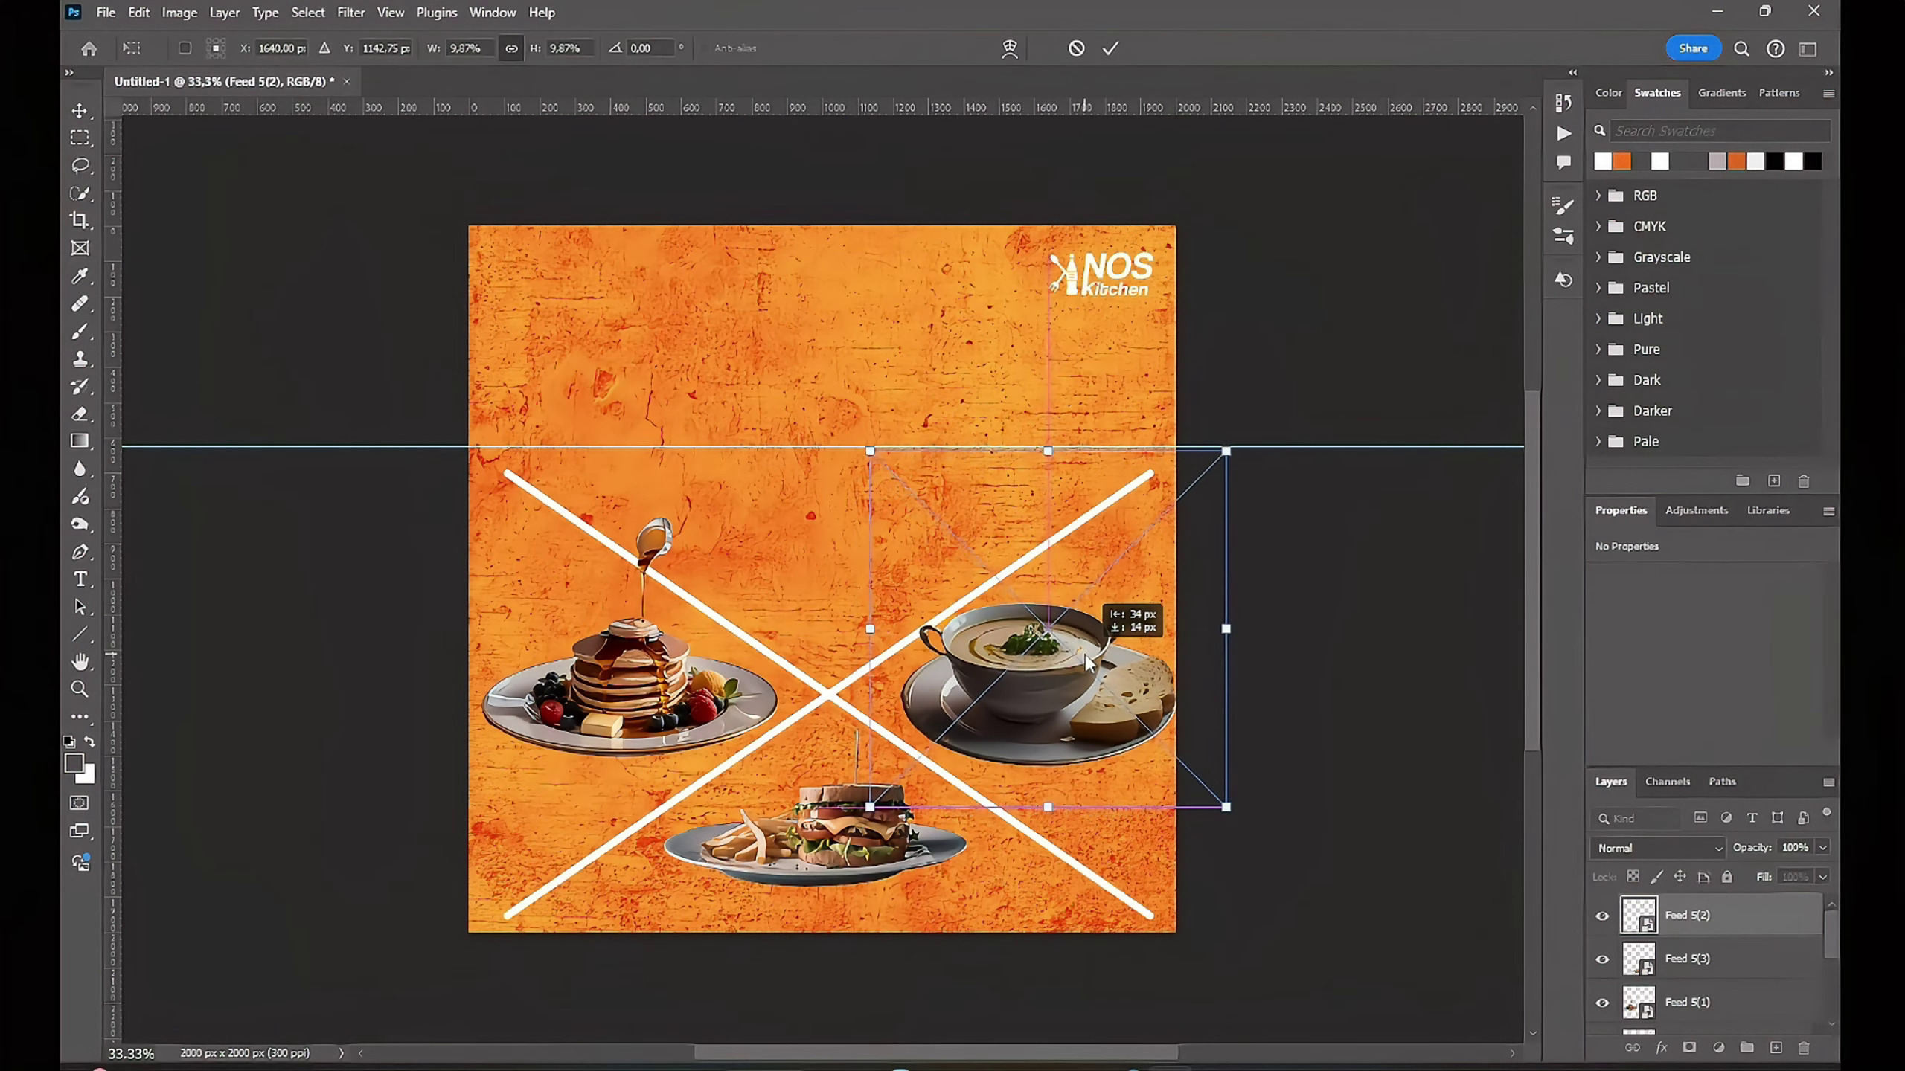
drag(1226, 451, 1211, 491)
drag(1031, 678, 1040, 668)
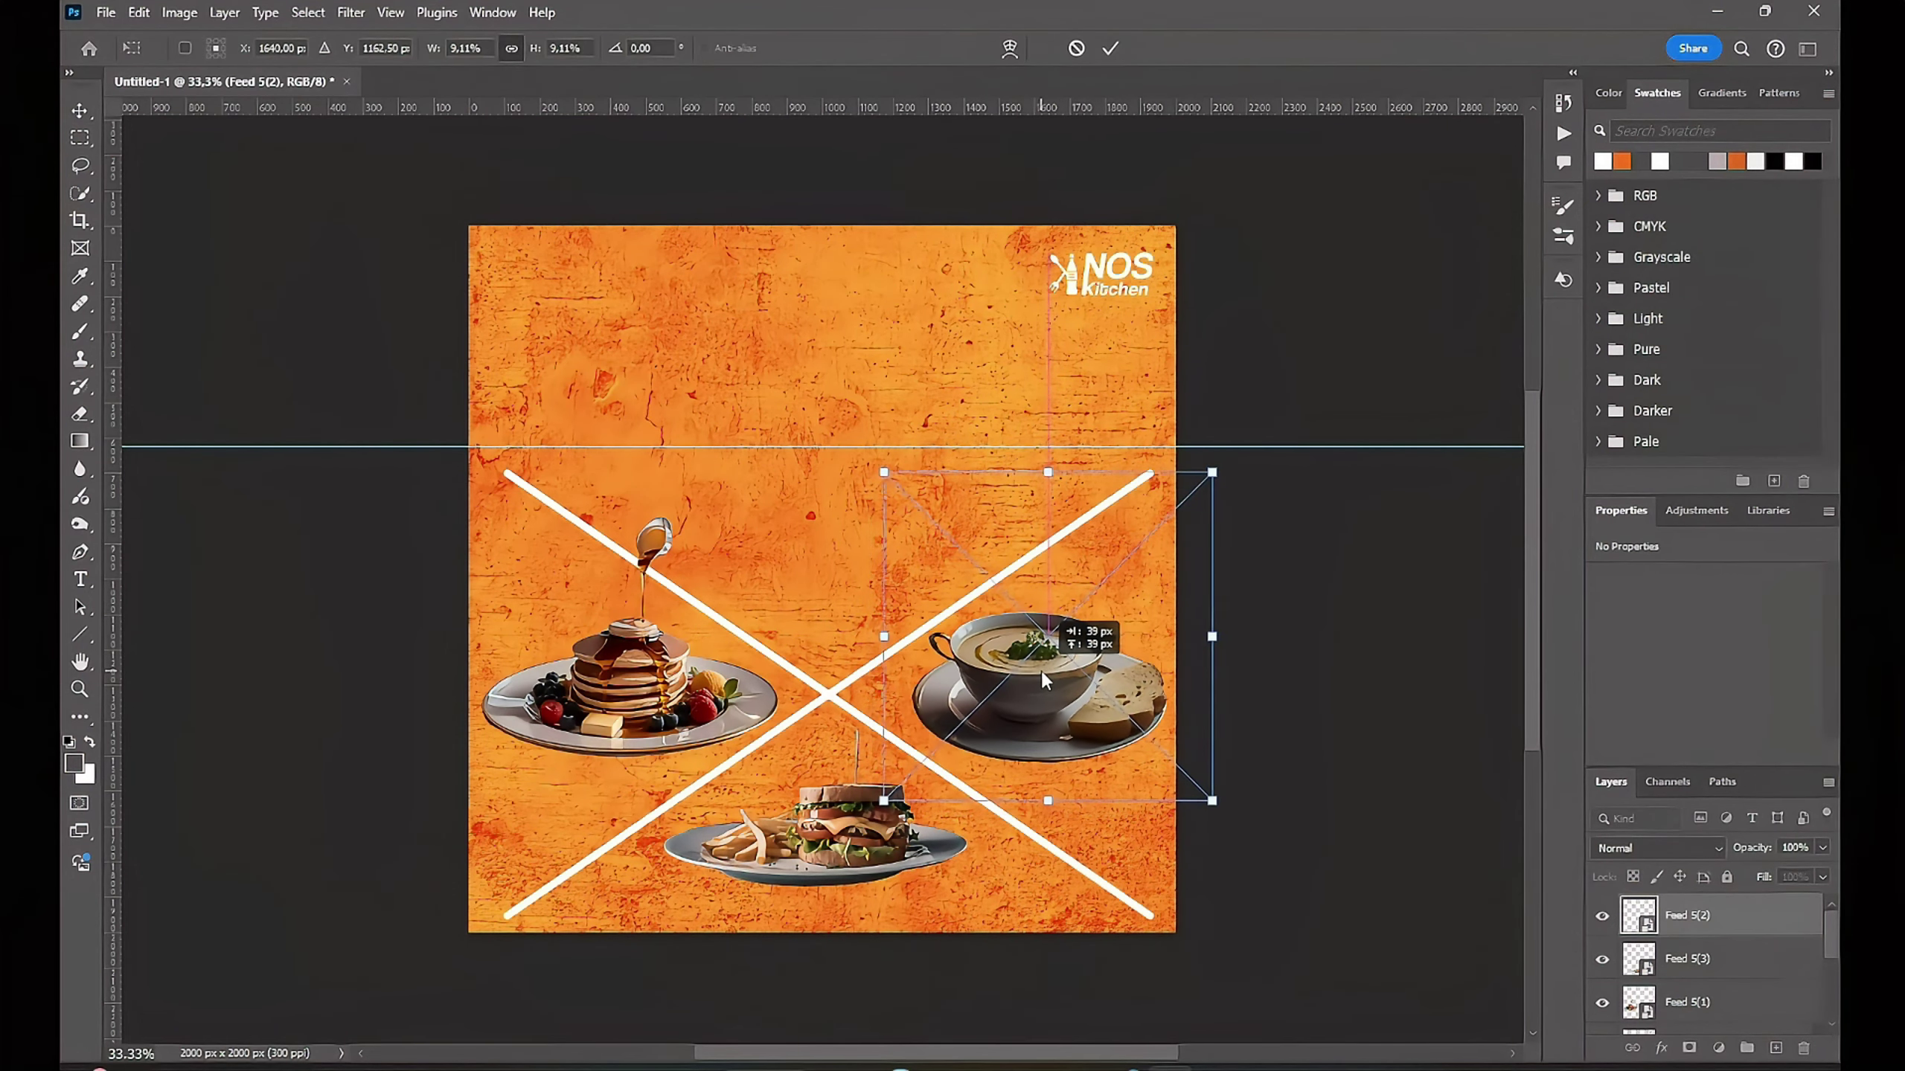
click(1372, 801)
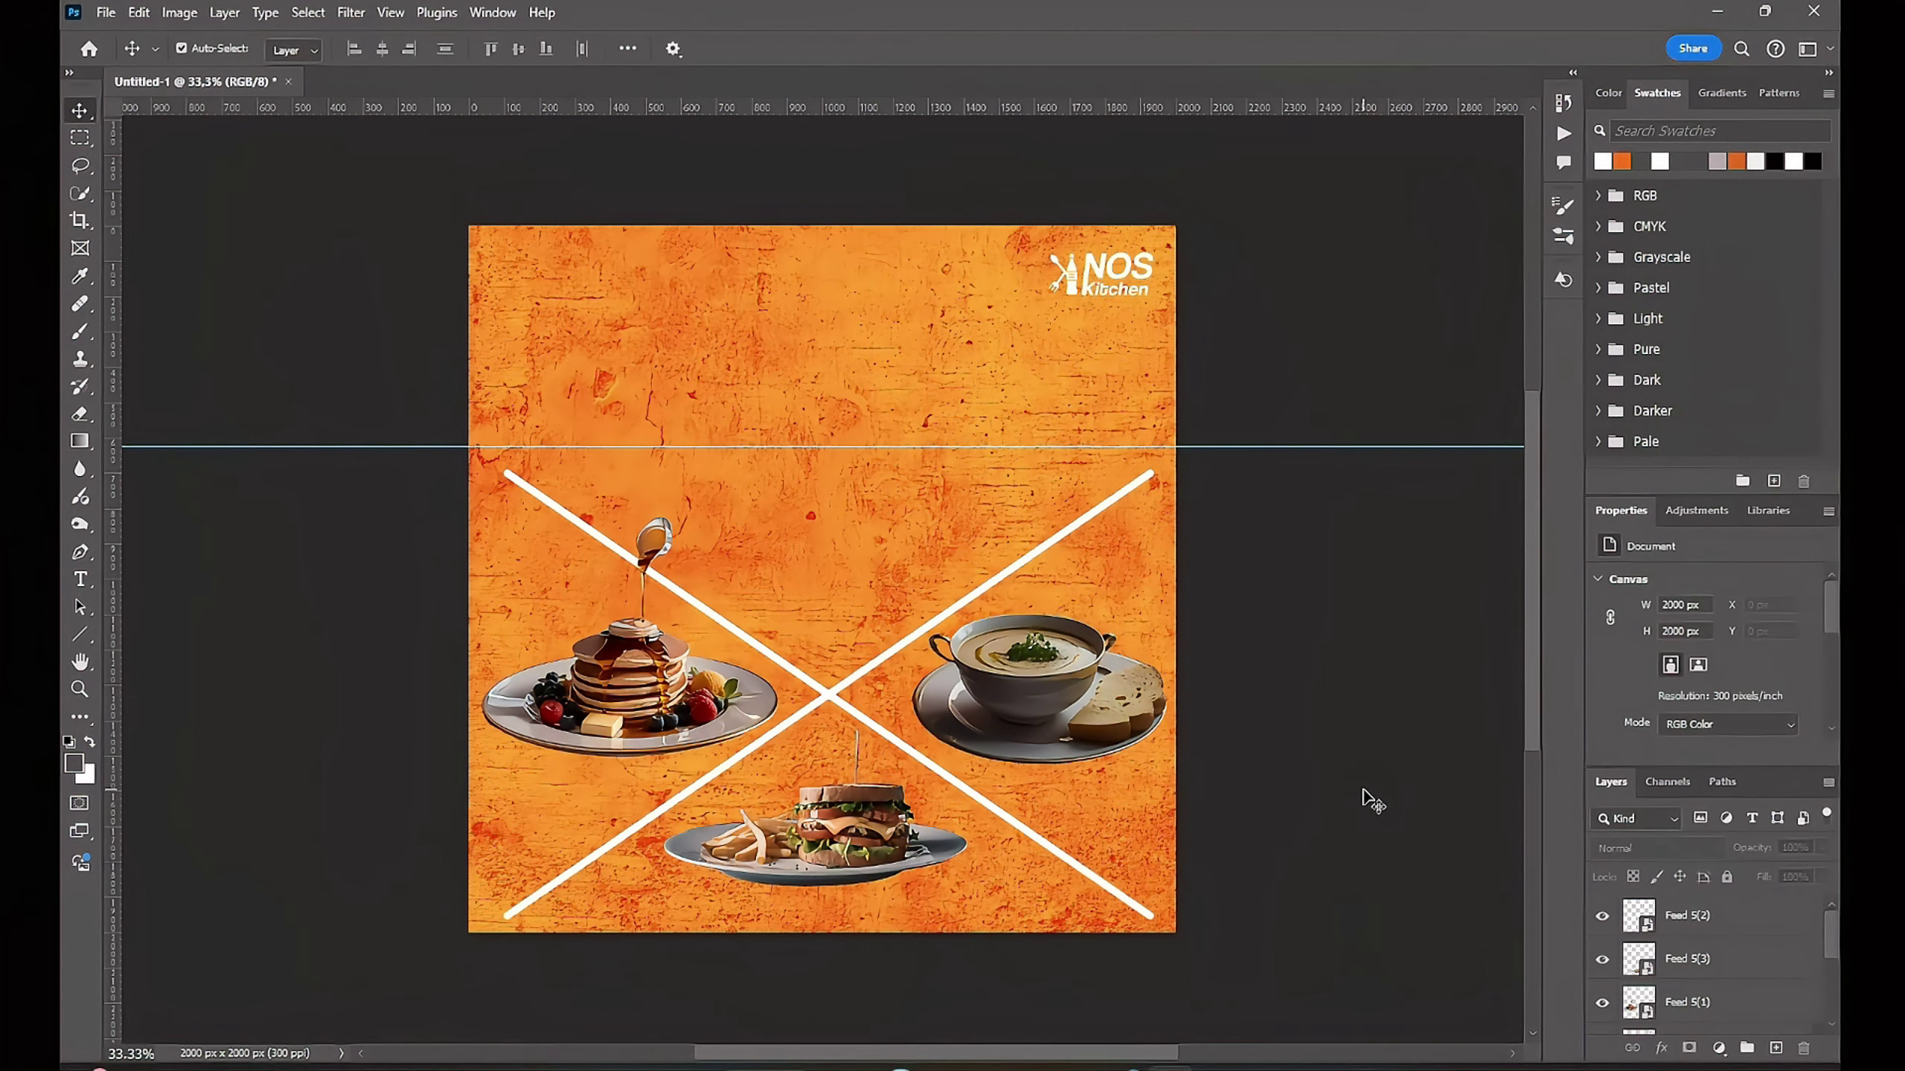
Step: Check the soup and pancake plate layers in the Layers panel, then deselect
scroll(1342, 797, up, 1)
scroll(1342, 797, left, 1)
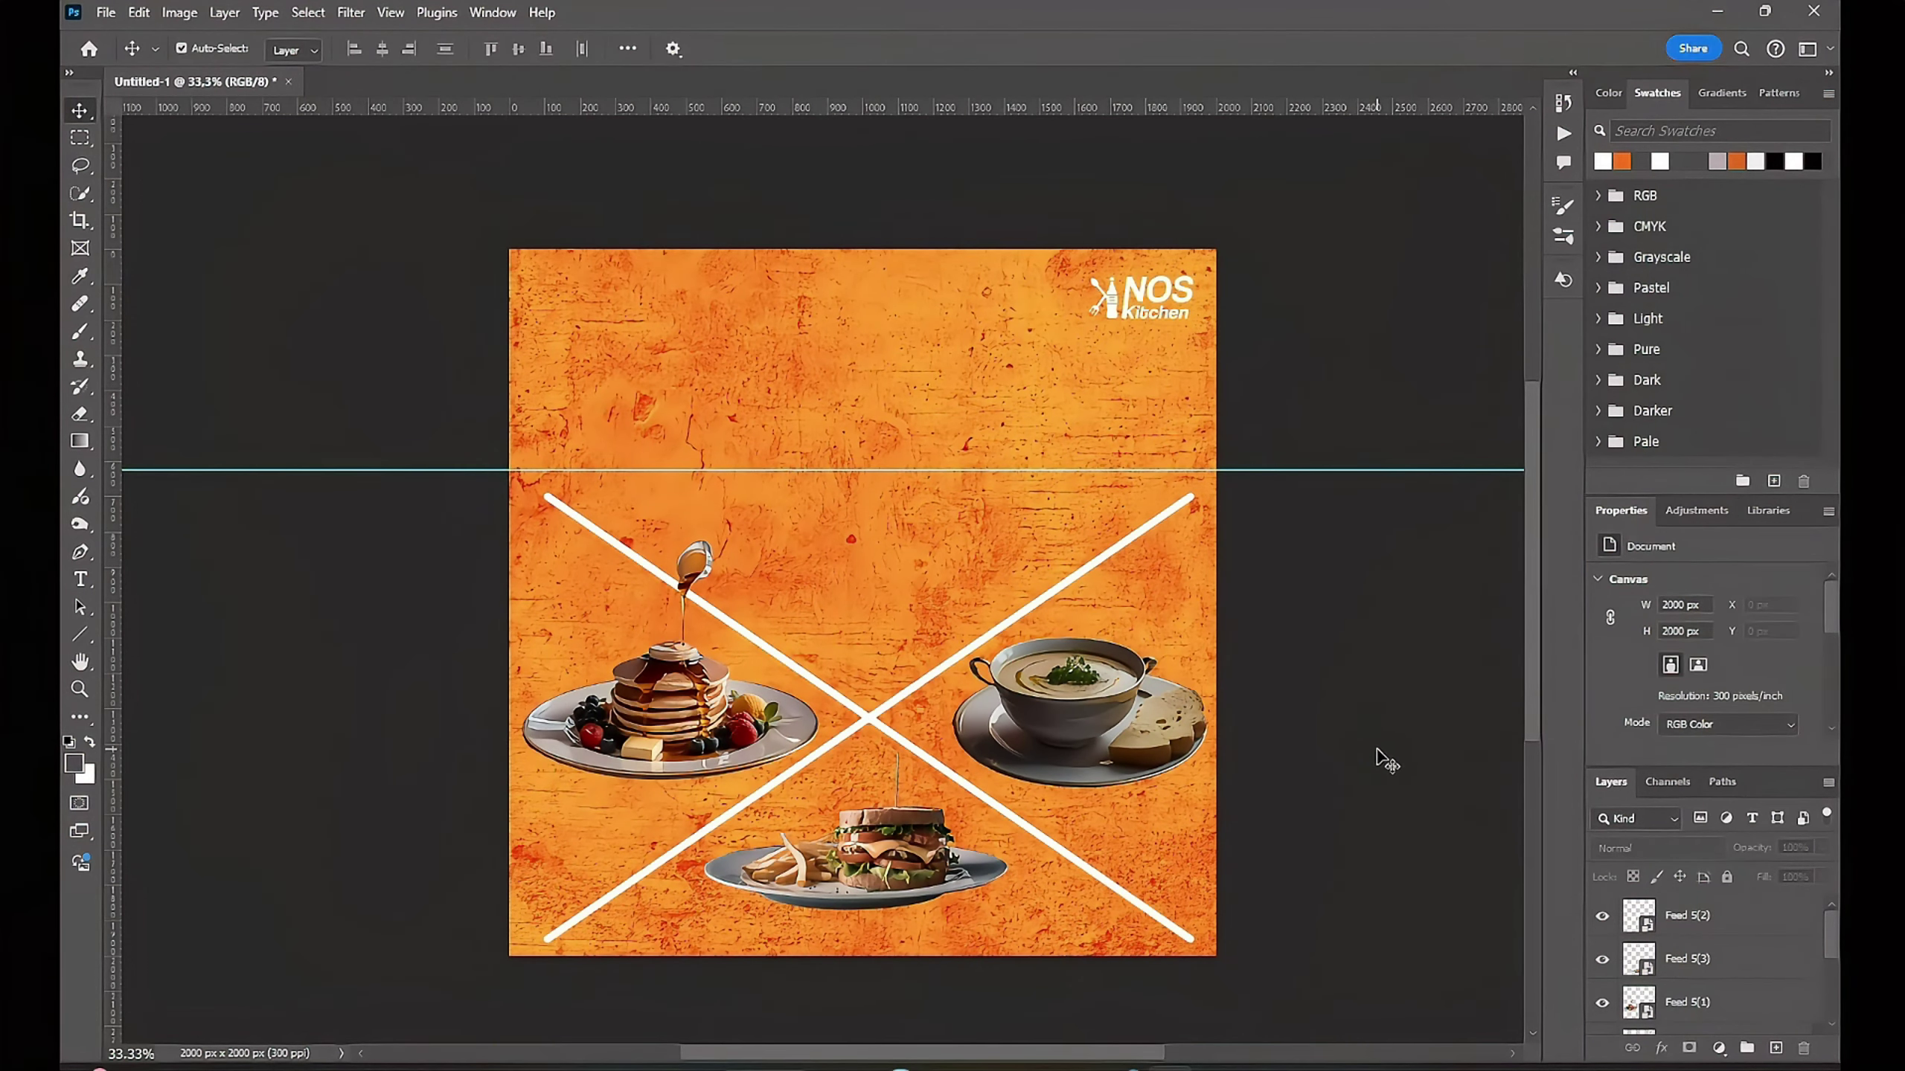
click(1688, 915)
scroll(1749, 941, down, 2)
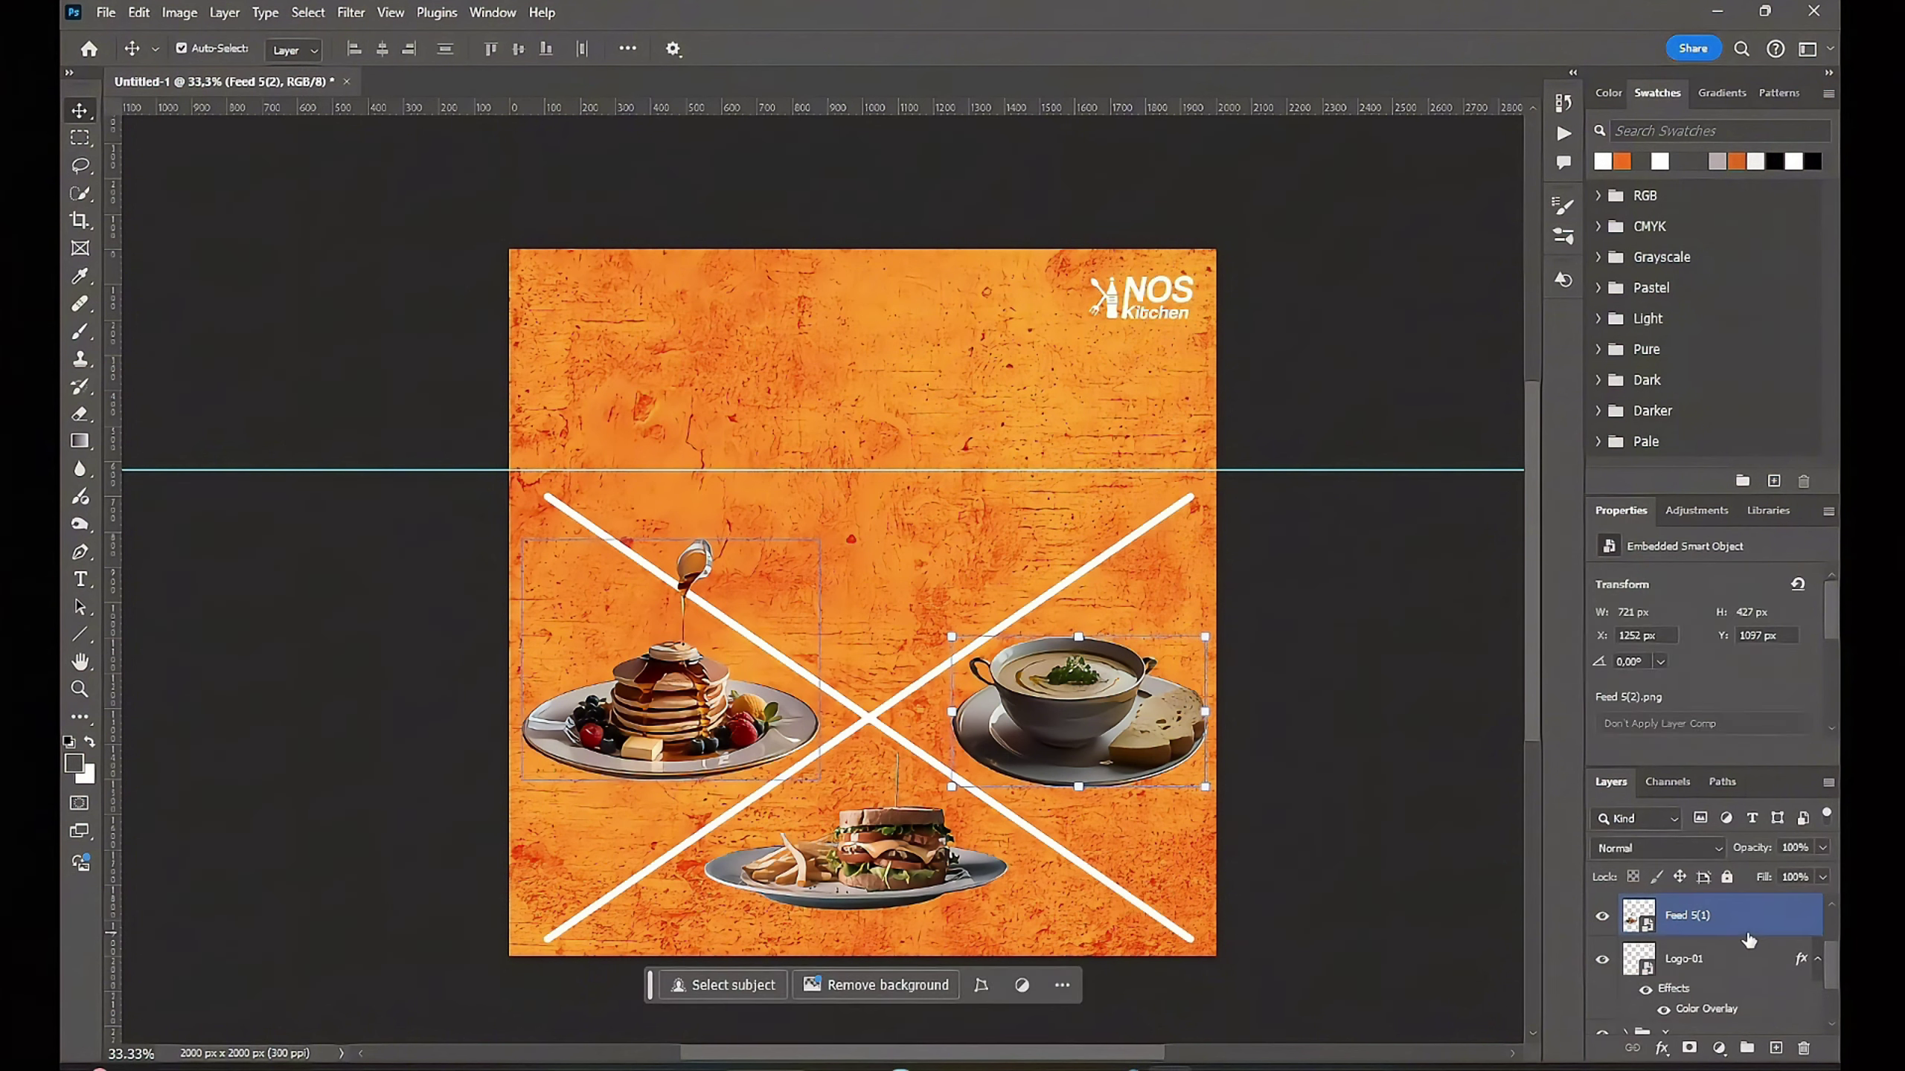
scroll(1759, 914, up, 2)
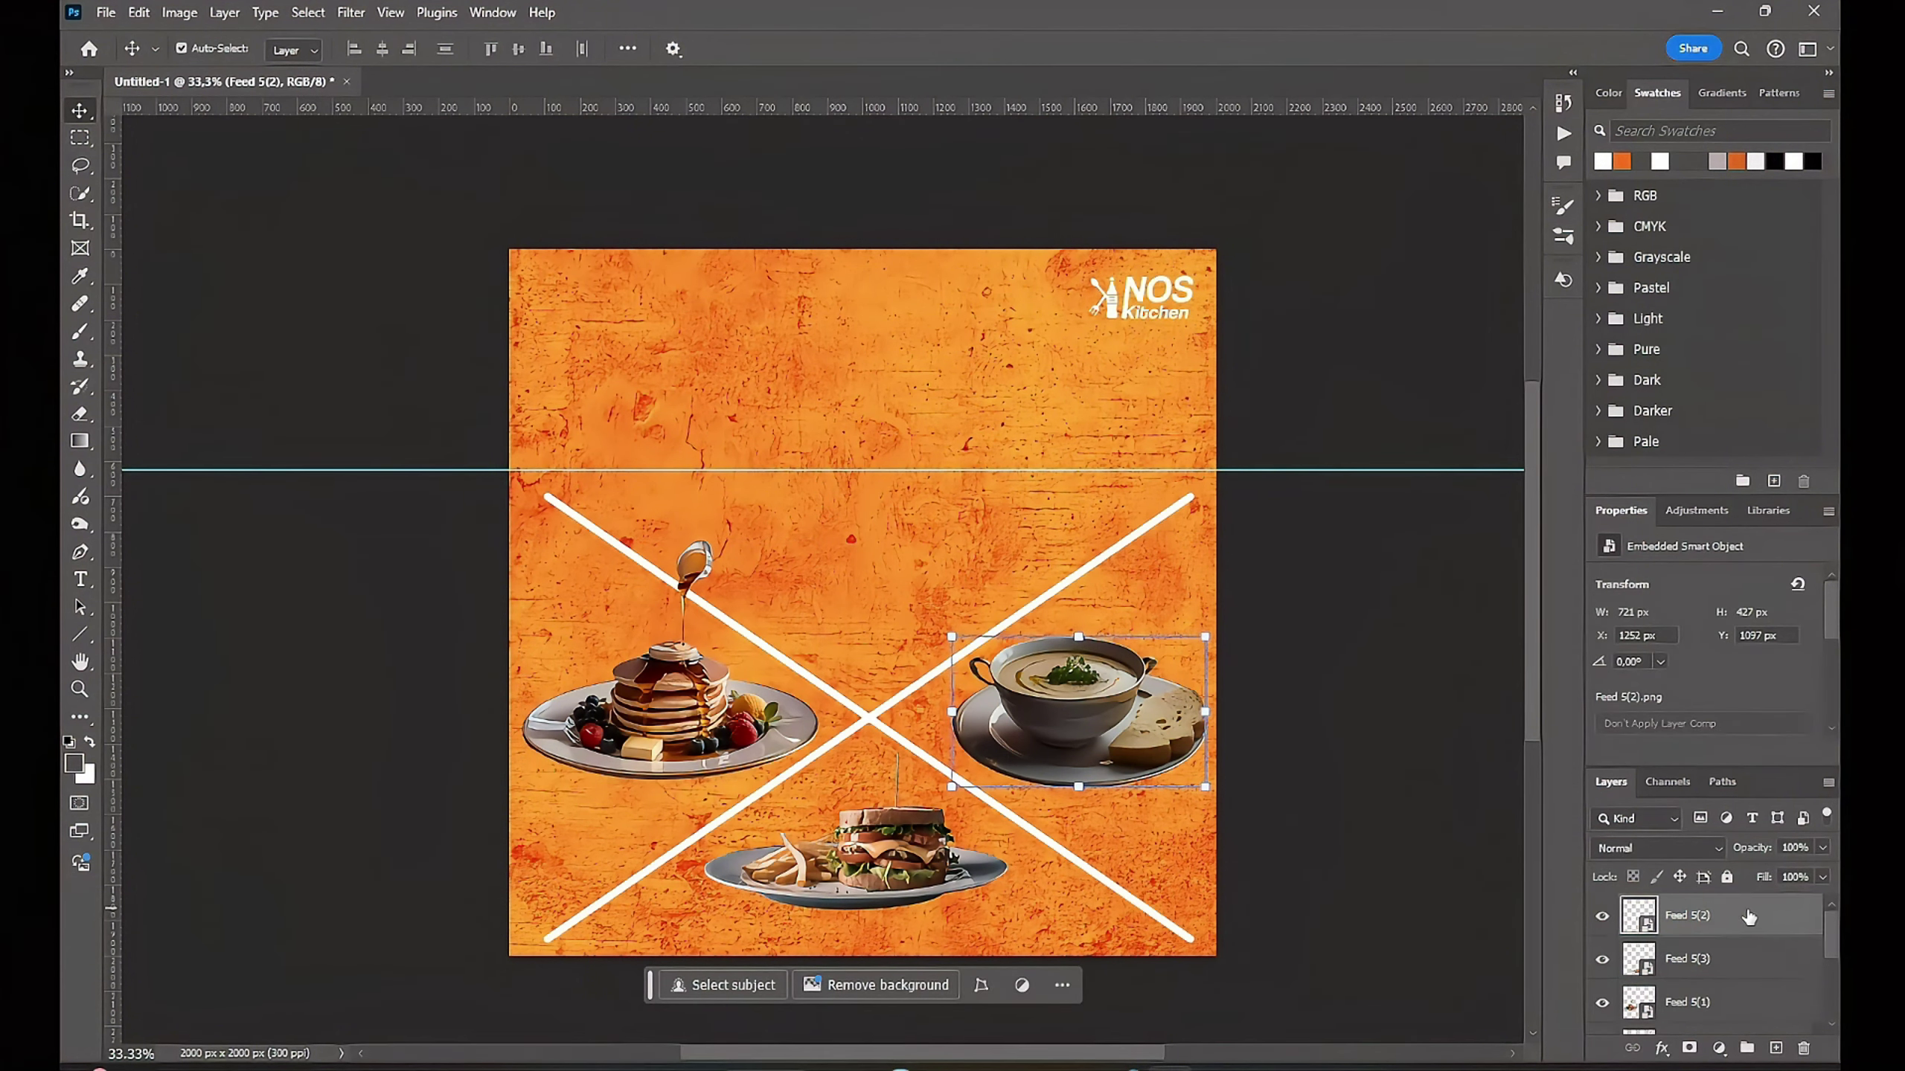
scroll(1744, 930, down, 1)
click(1729, 964)
click(1339, 760)
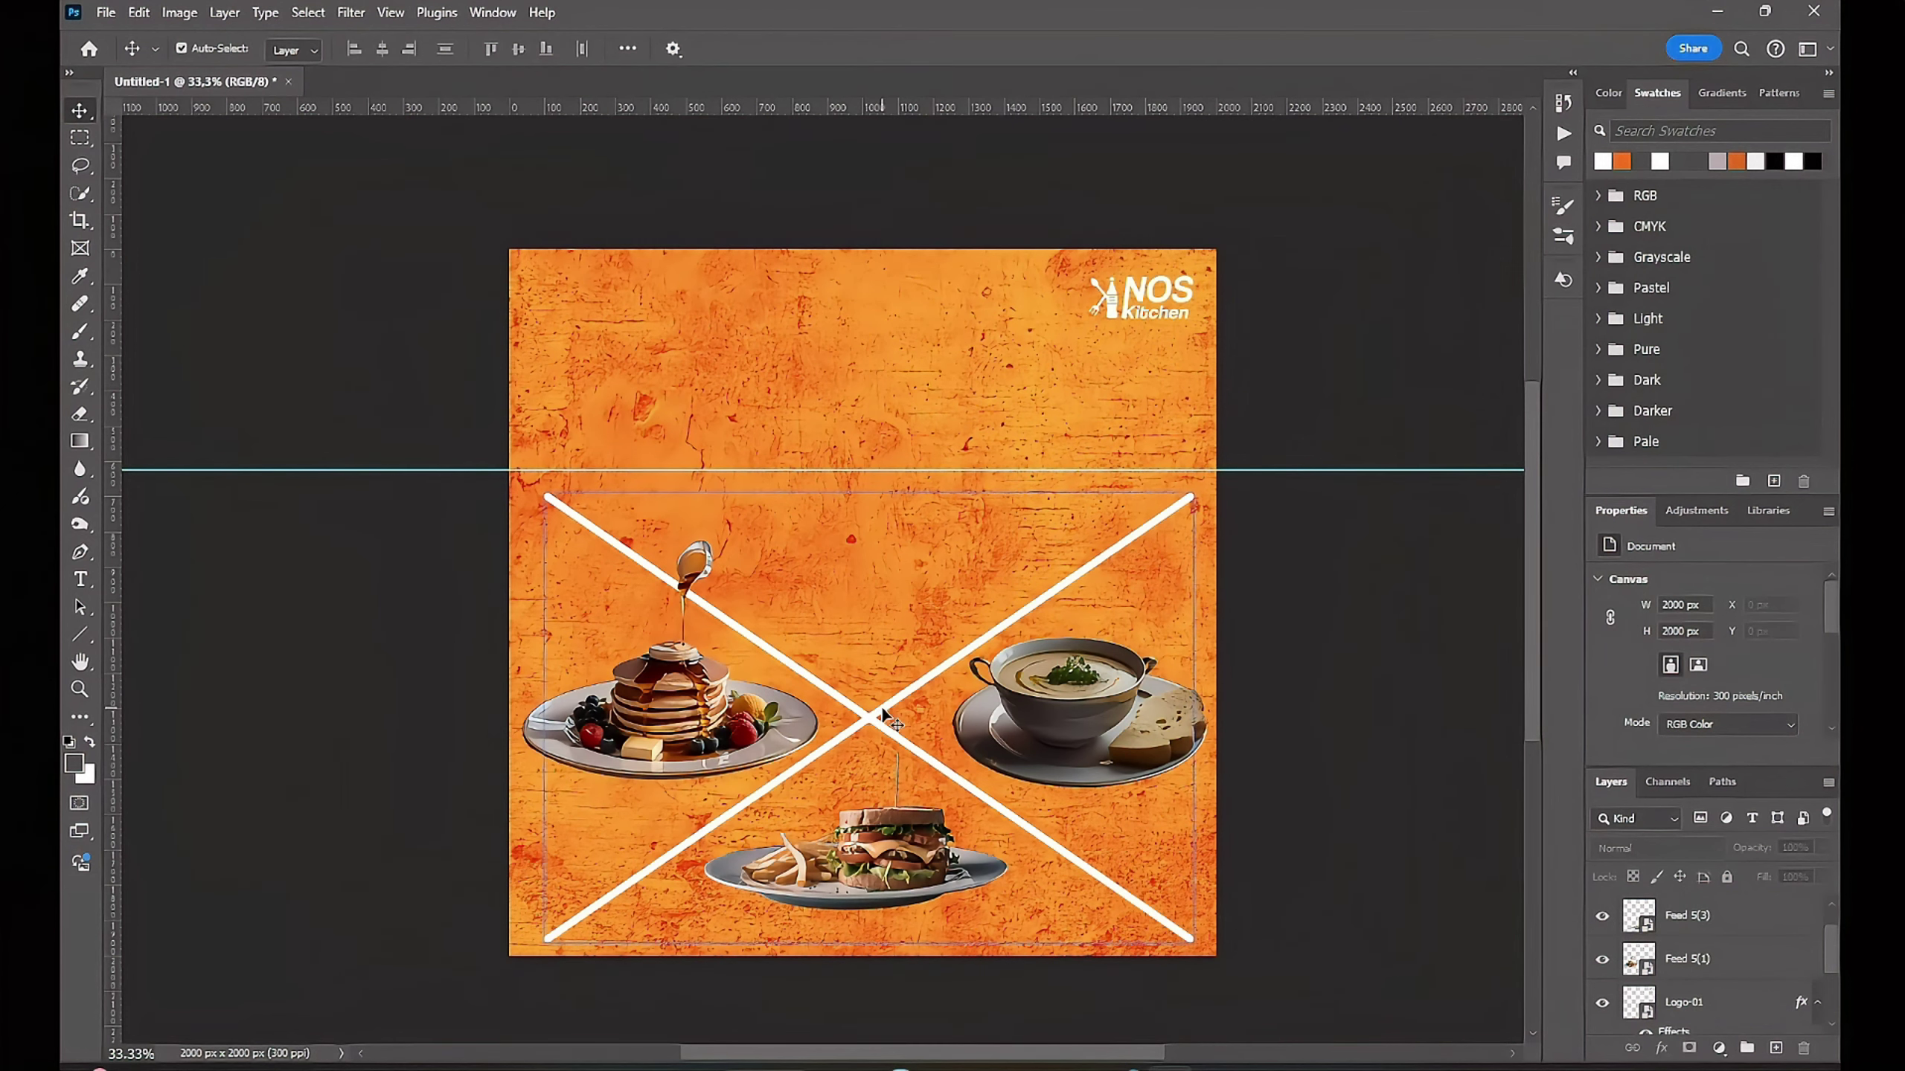
Step: Type a 'pancake' text label on the canvas
key(t)
click(874, 555)
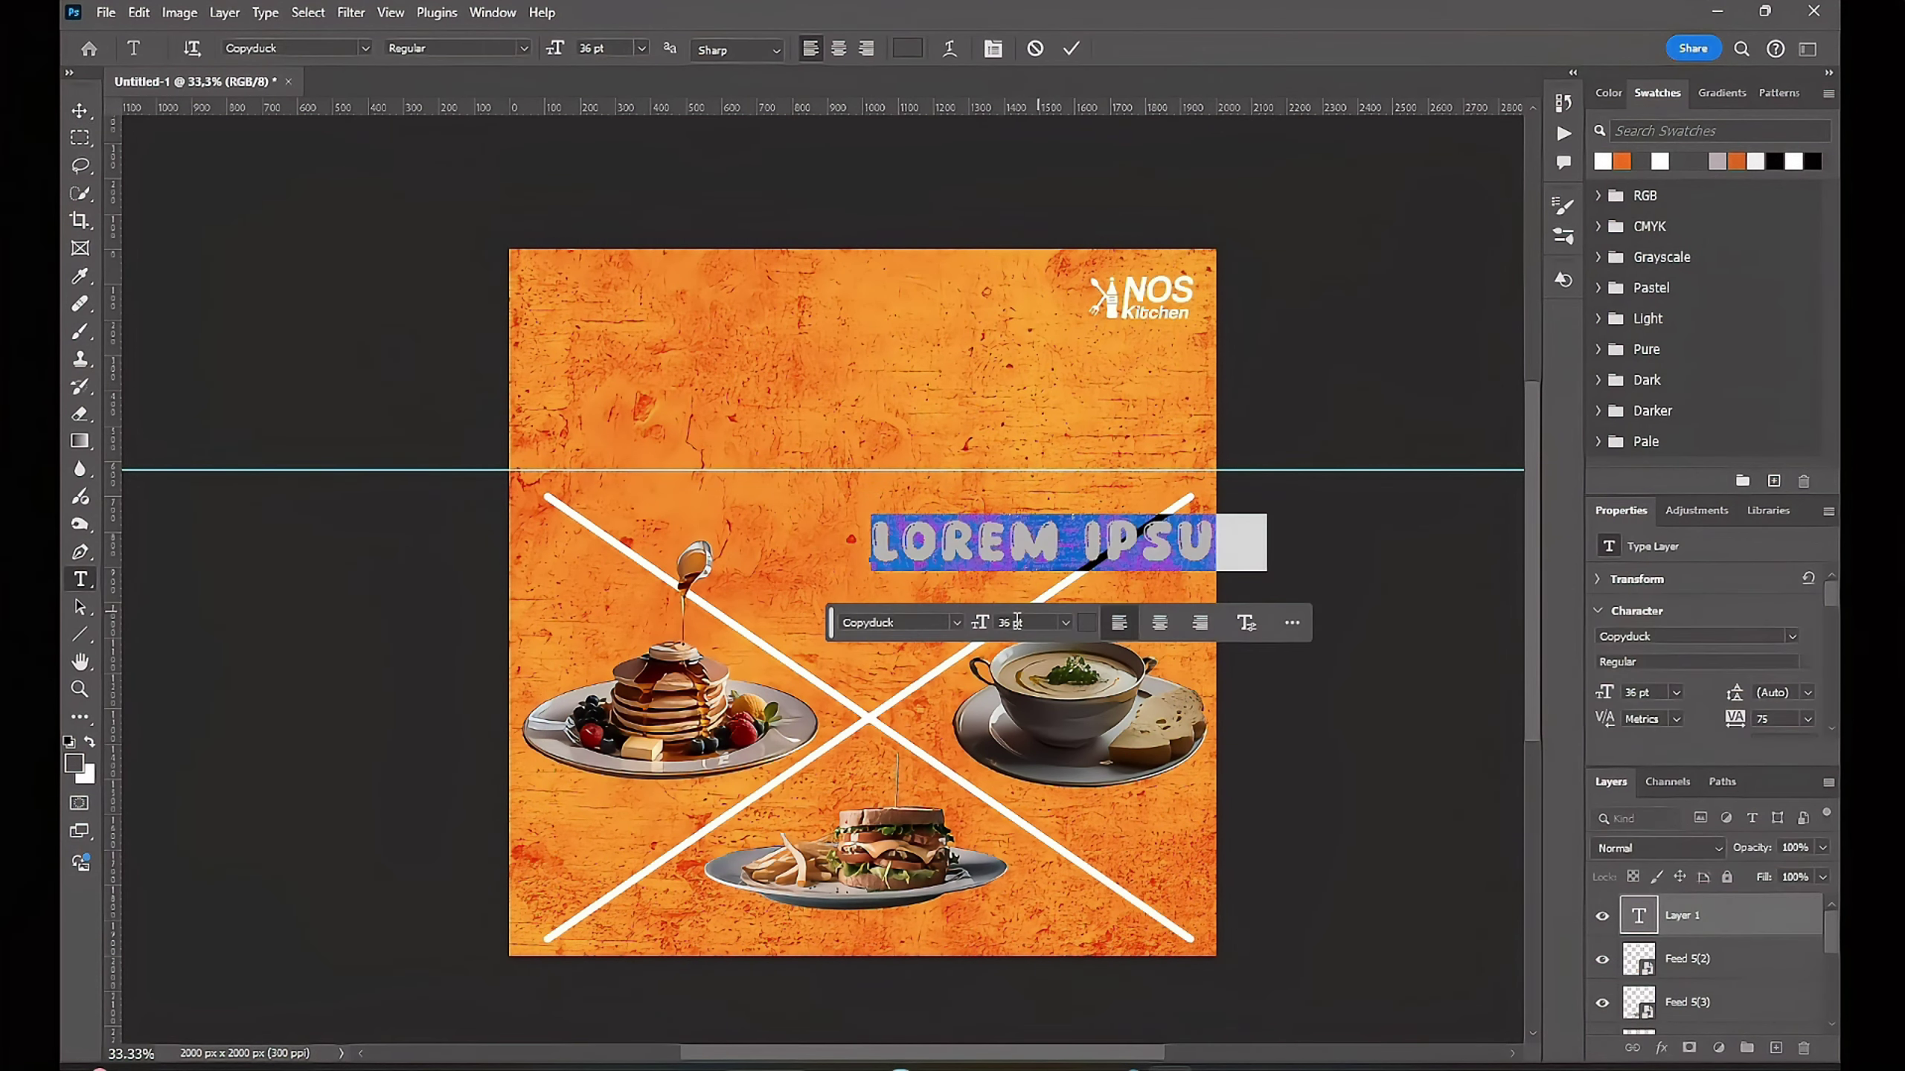
text(pancake)
key(Escape)
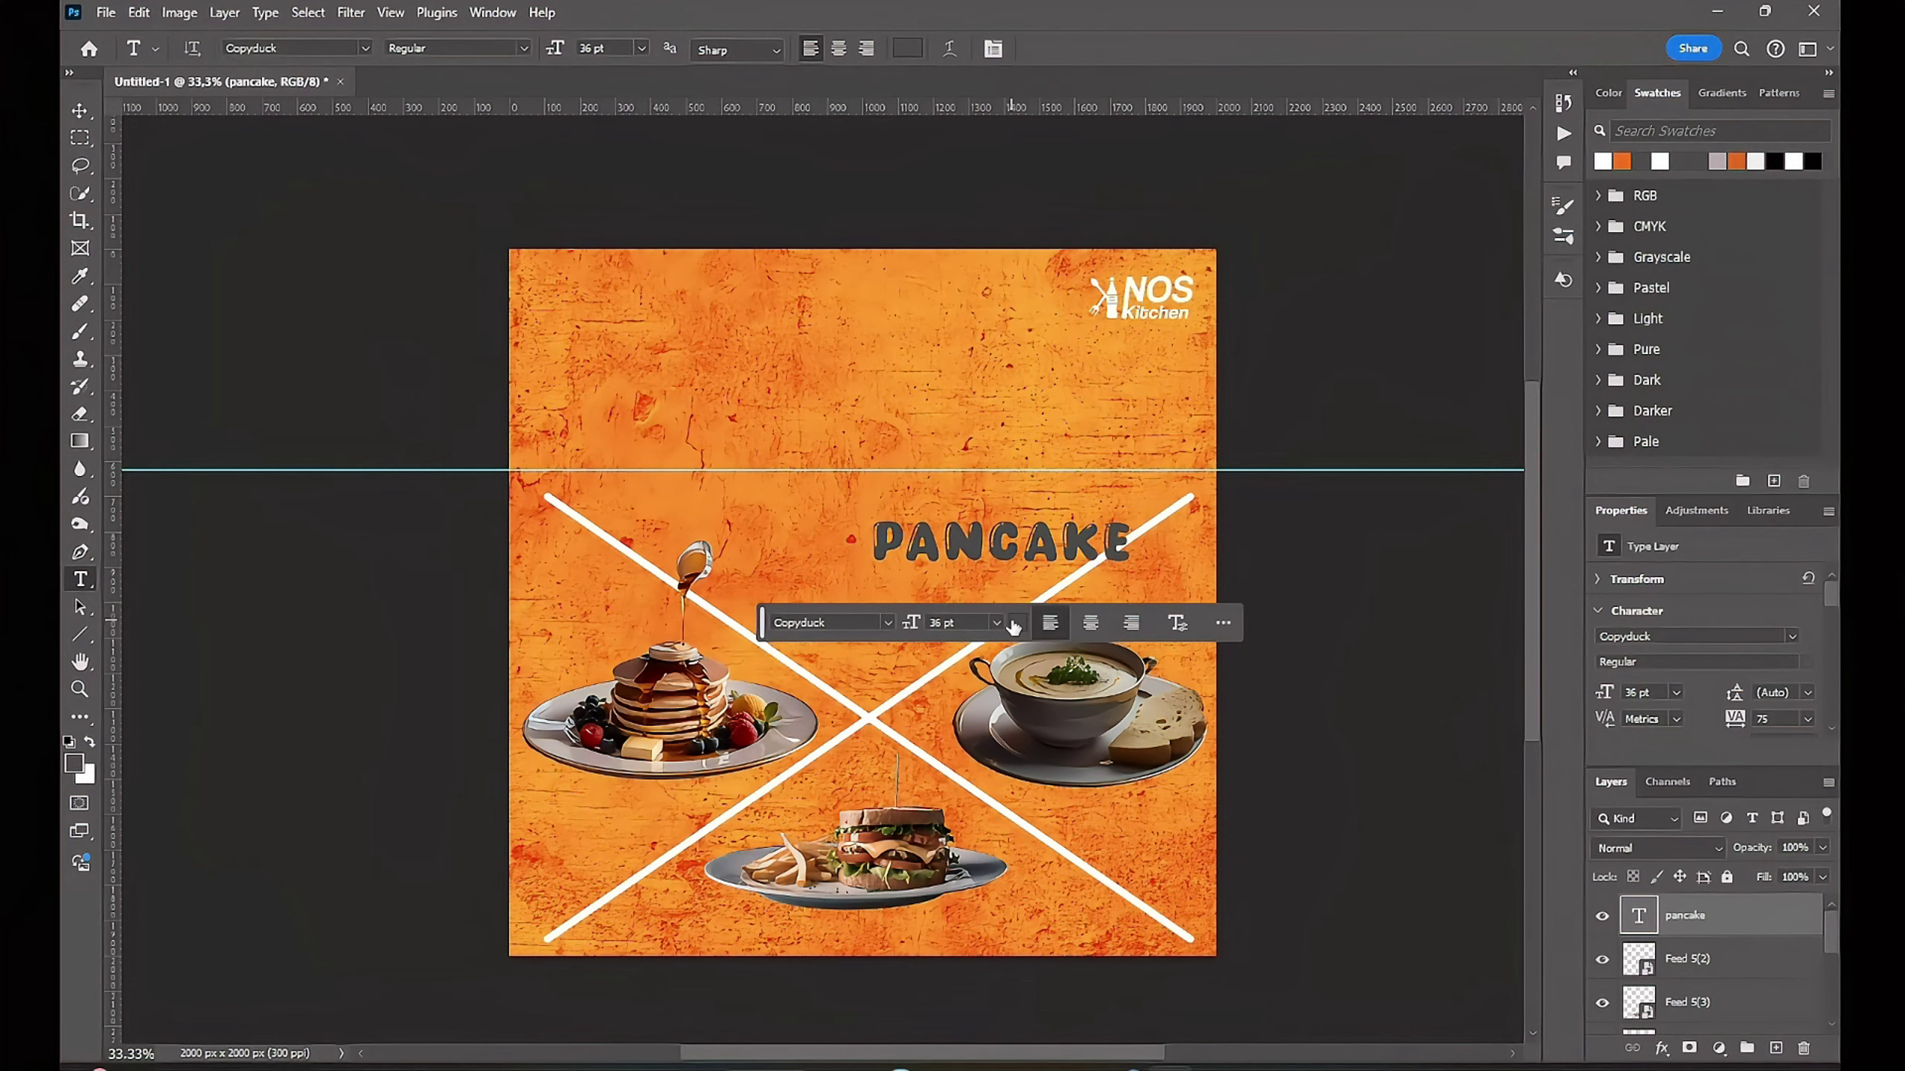
Step: Size the PANCAKE label to 24 pt and move it beneath the pancake plate
key(v)
click(995, 623)
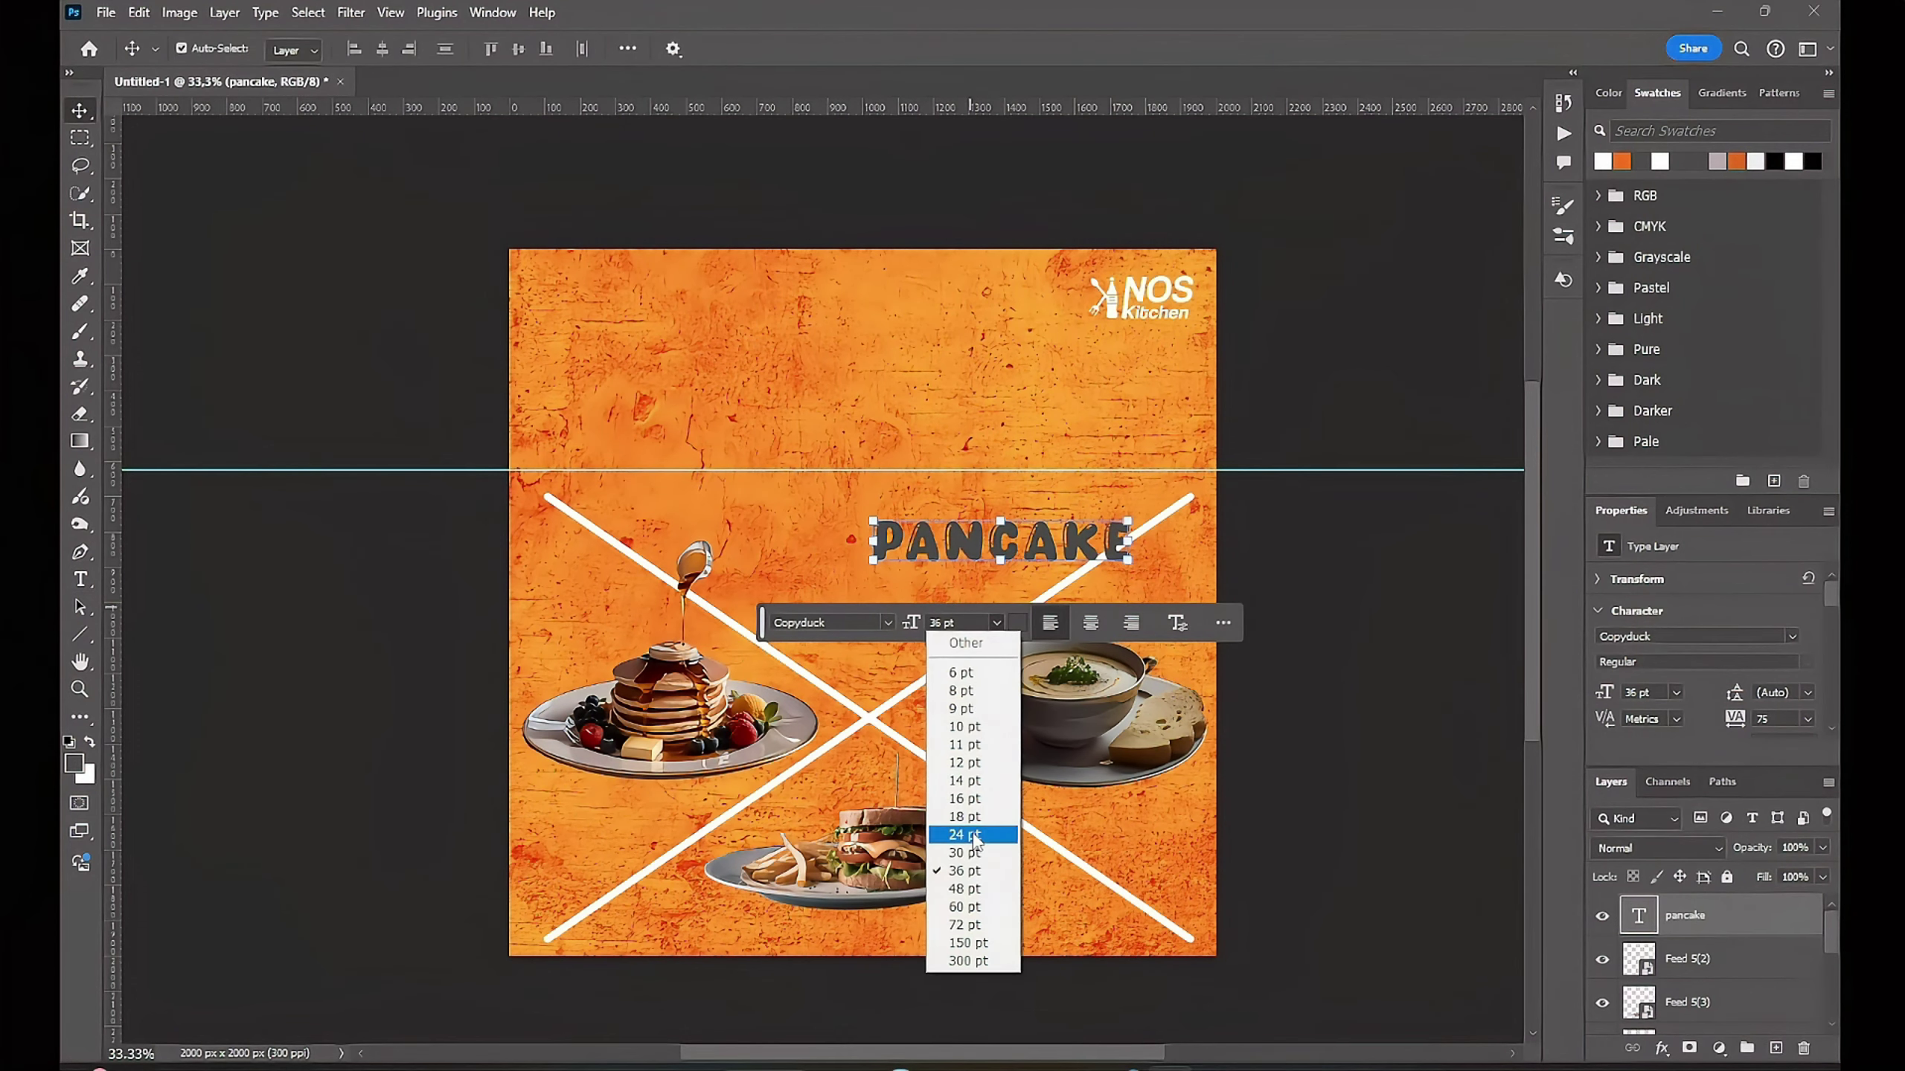
click(968, 840)
mouse_move(984, 537)
mouse_down()
mouse_move(681, 801)
mouse_move(651, 803)
mouse_up()
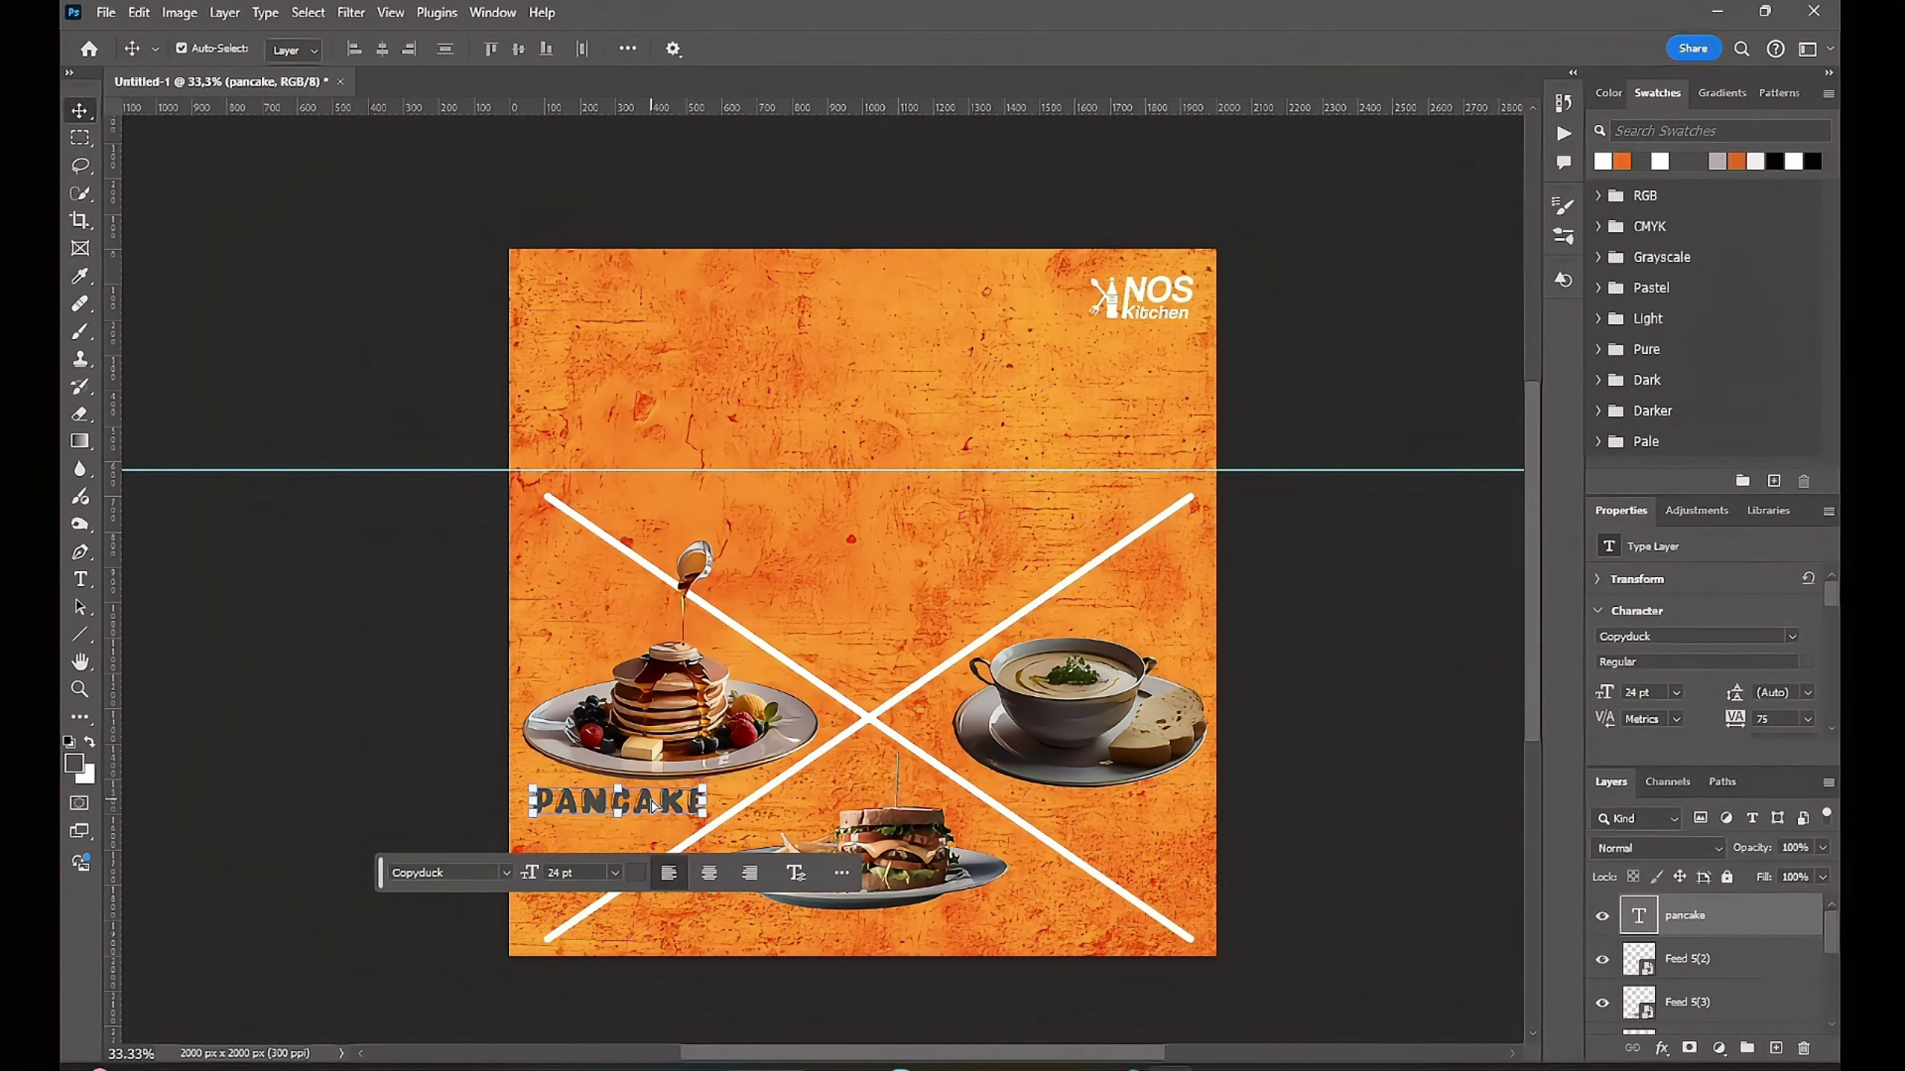
scroll(631, 735, up, 4)
drag(631, 735, 631, 687)
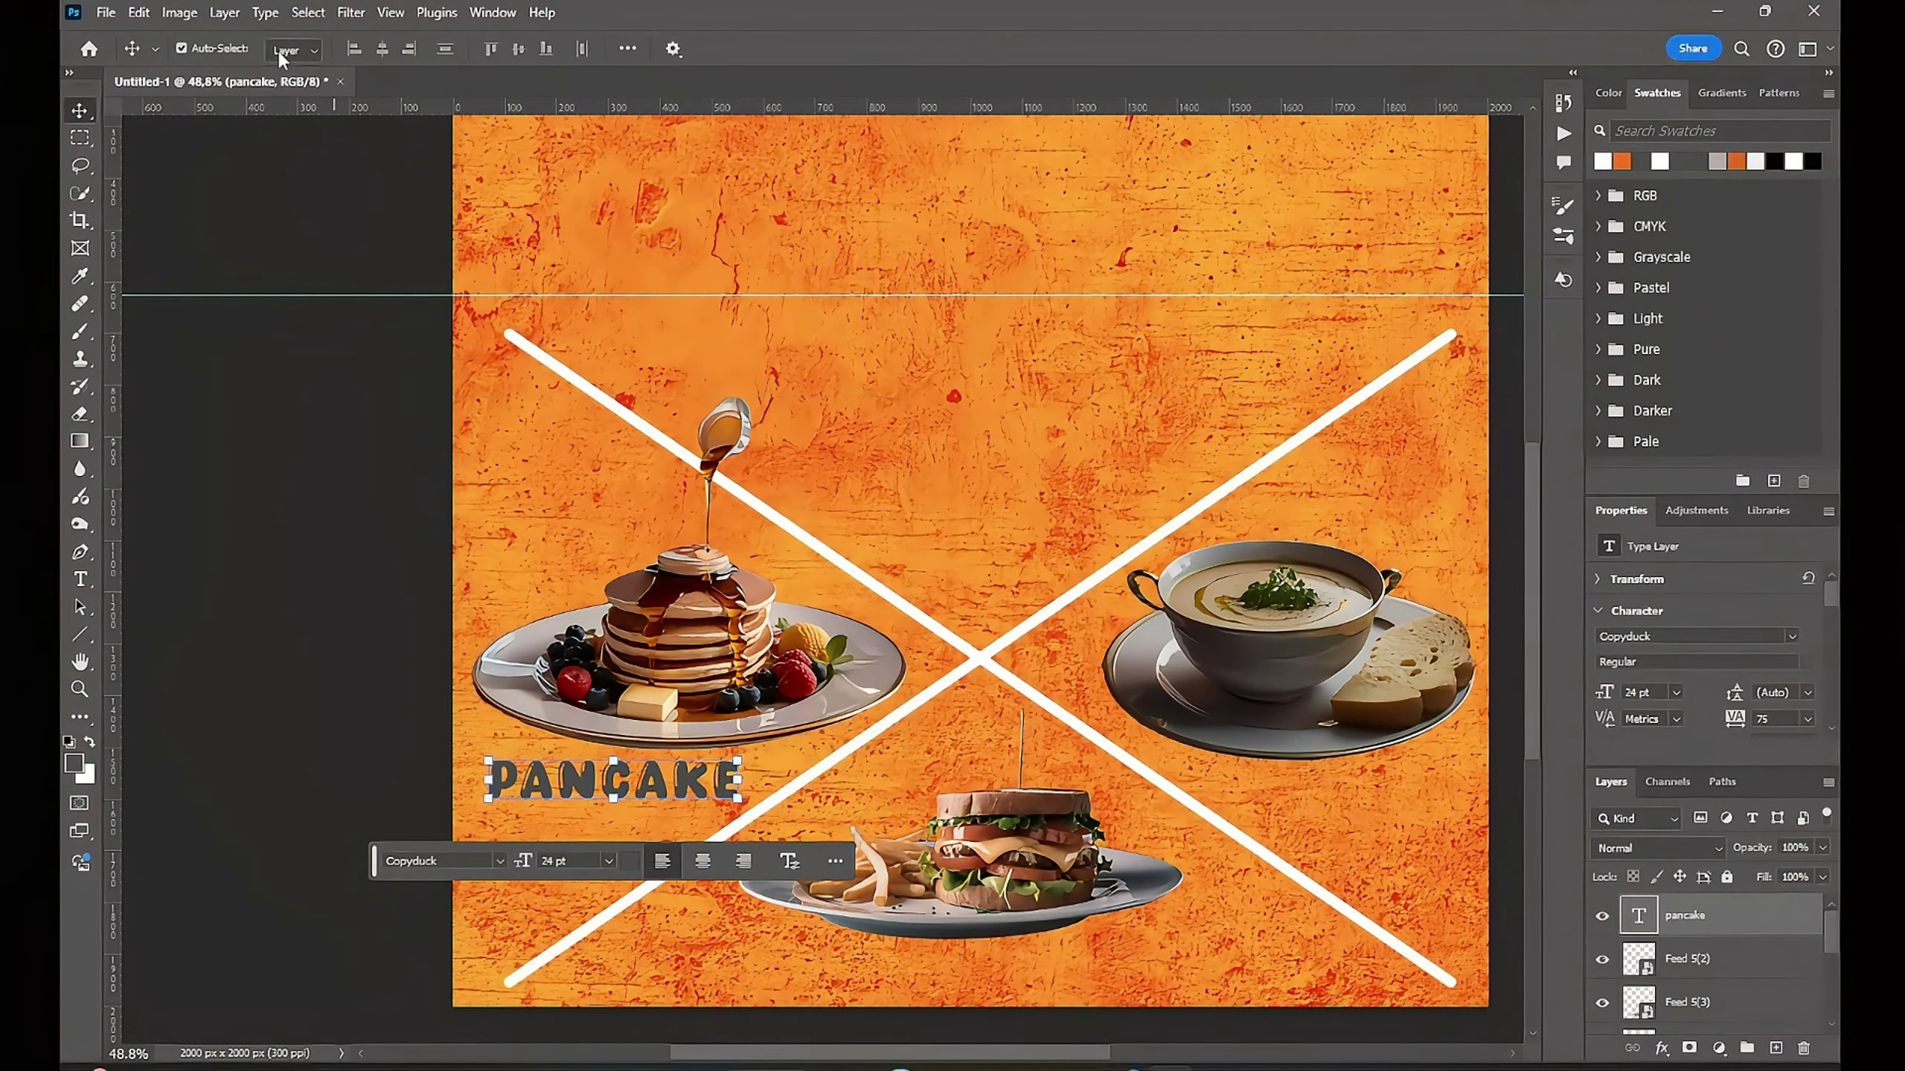
Step: Warp the PANCAKE text with a horizontal bend of -15
click(265, 12)
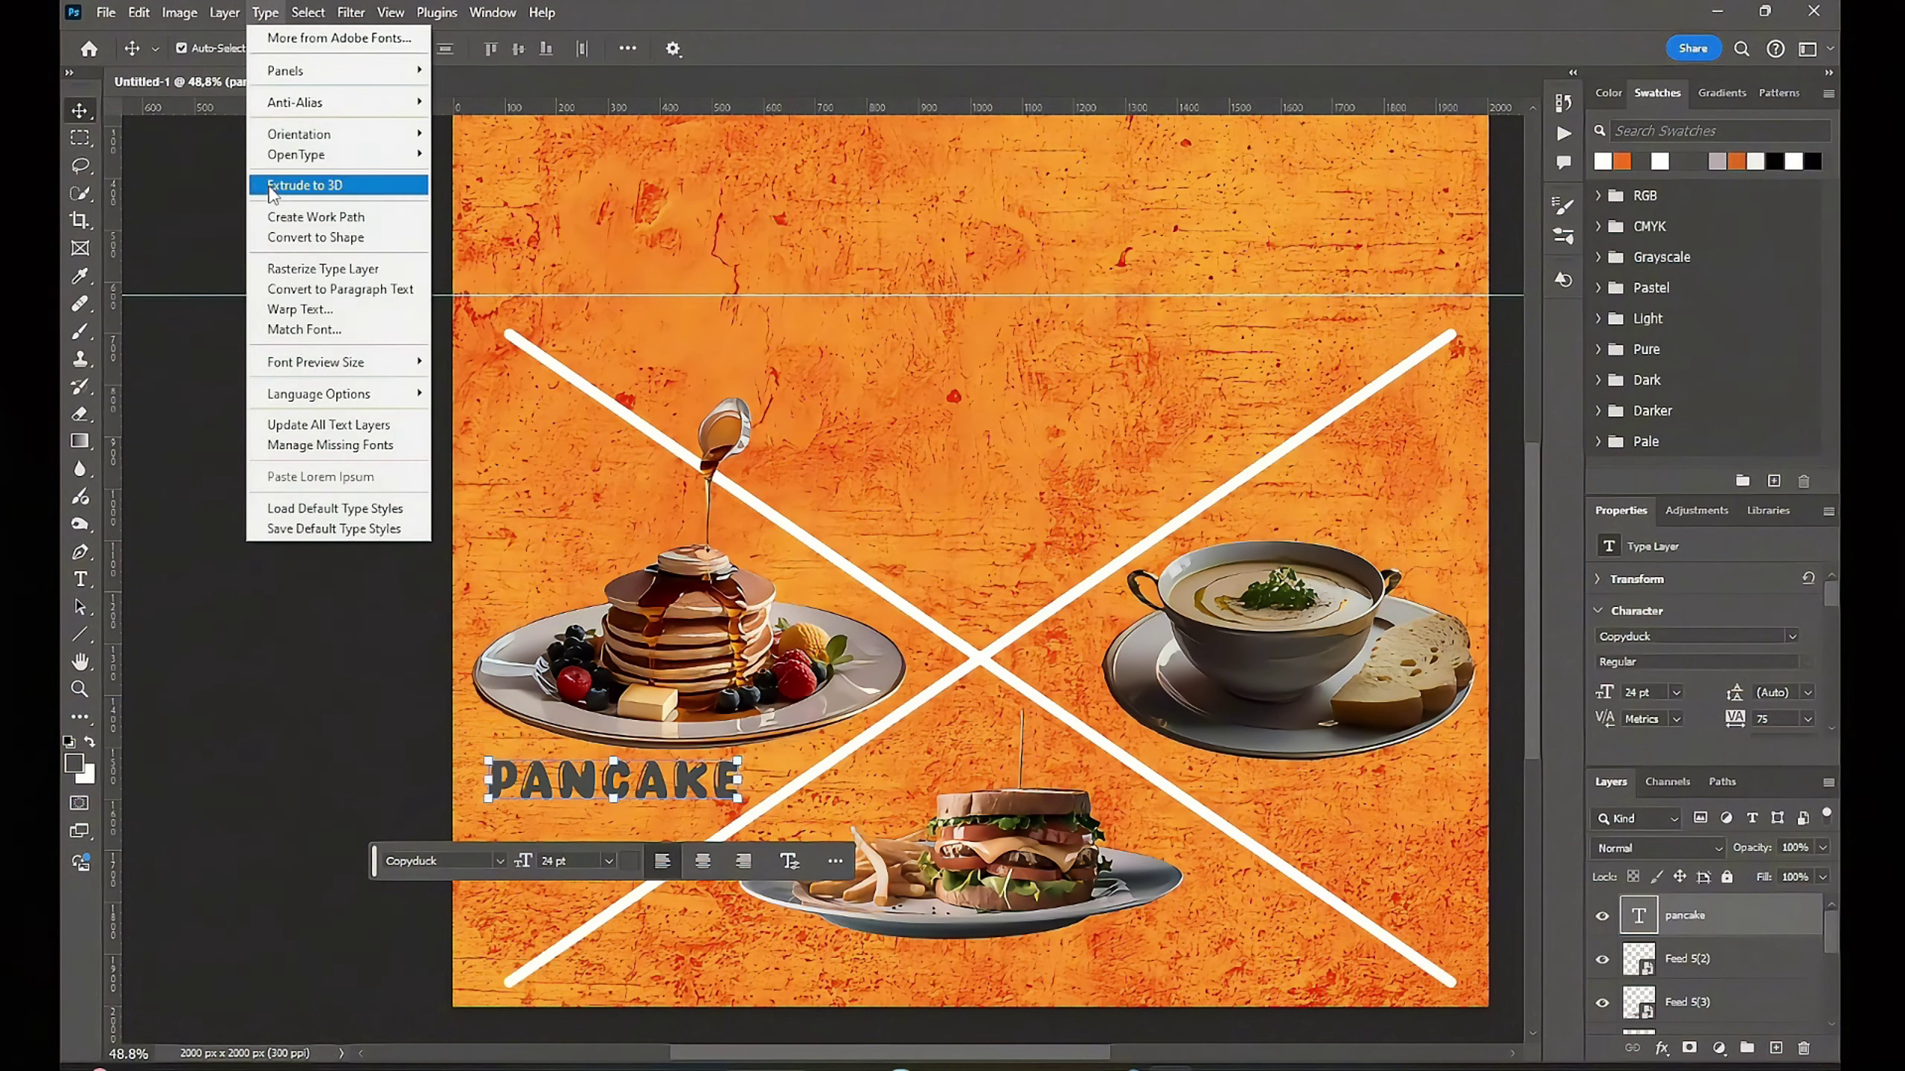
click(293, 310)
click(1166, 436)
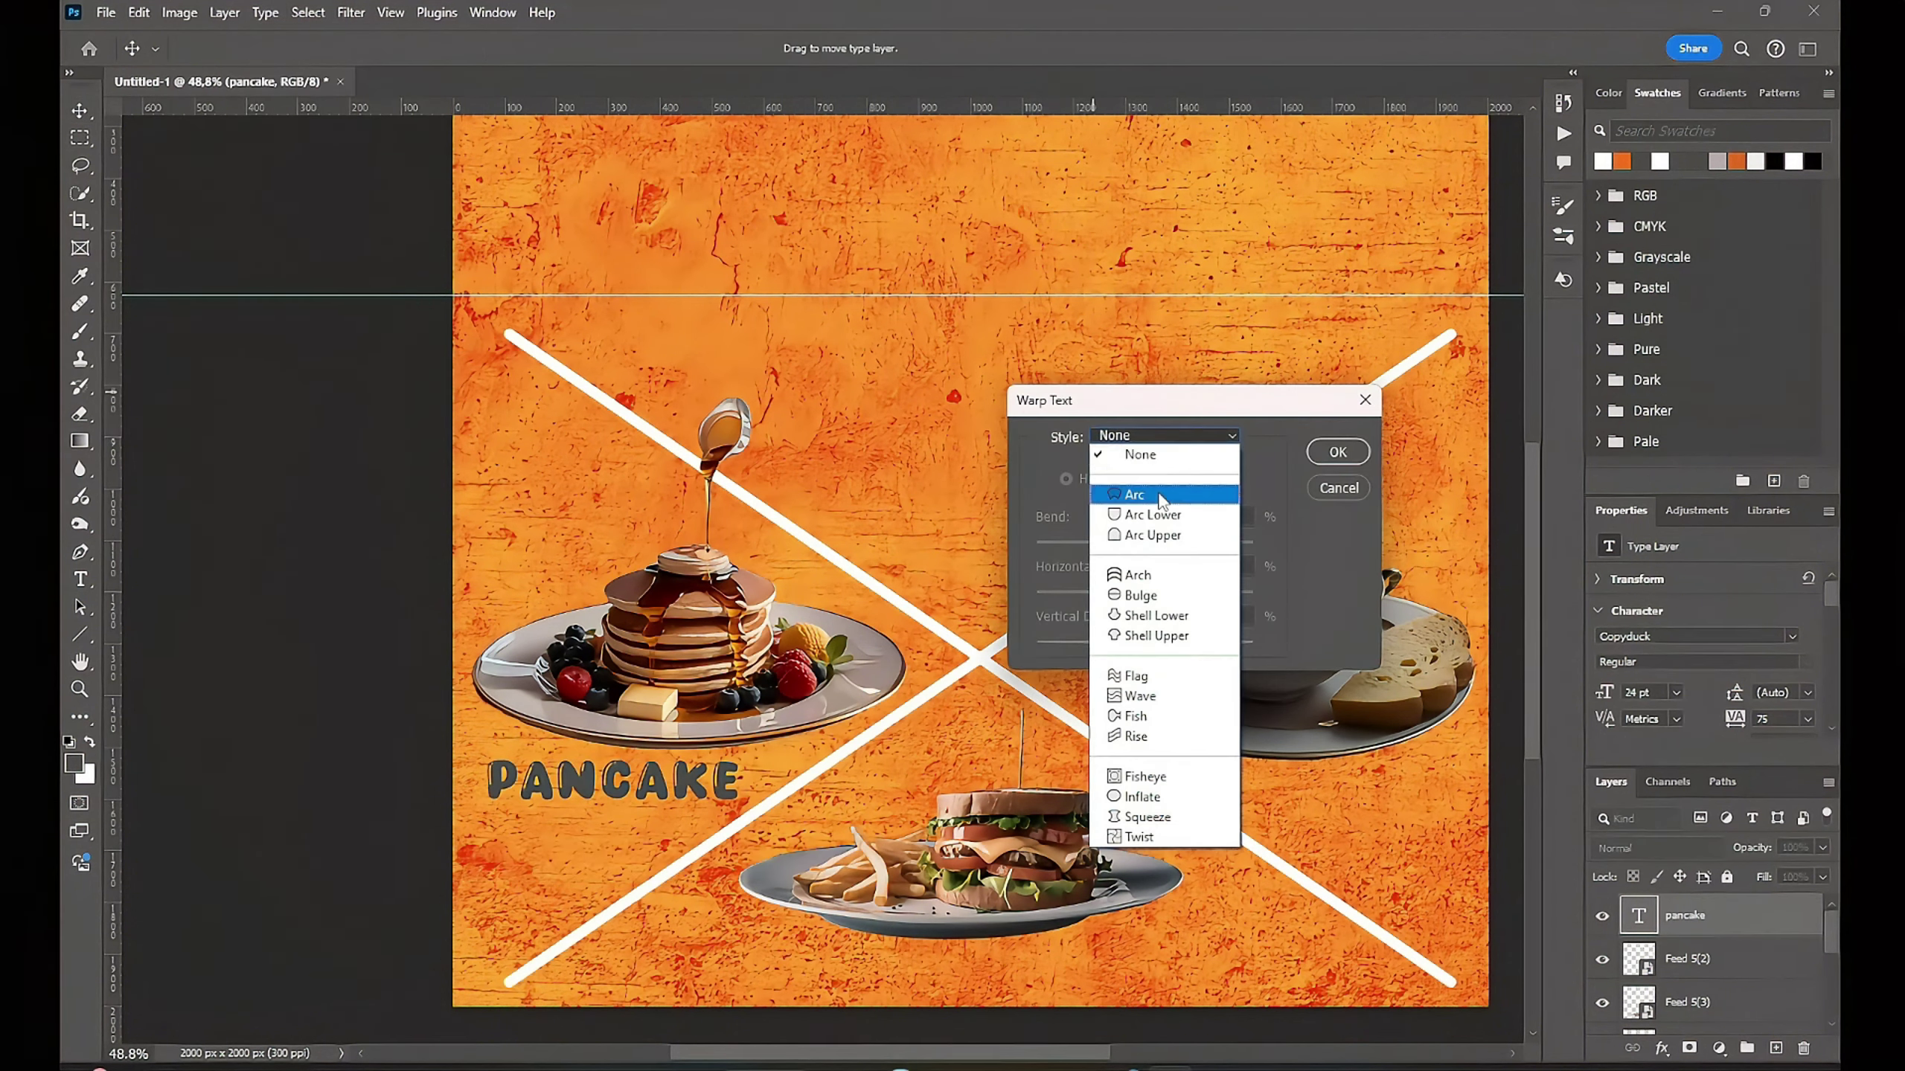
click(1171, 570)
click(1200, 485)
click(1066, 479)
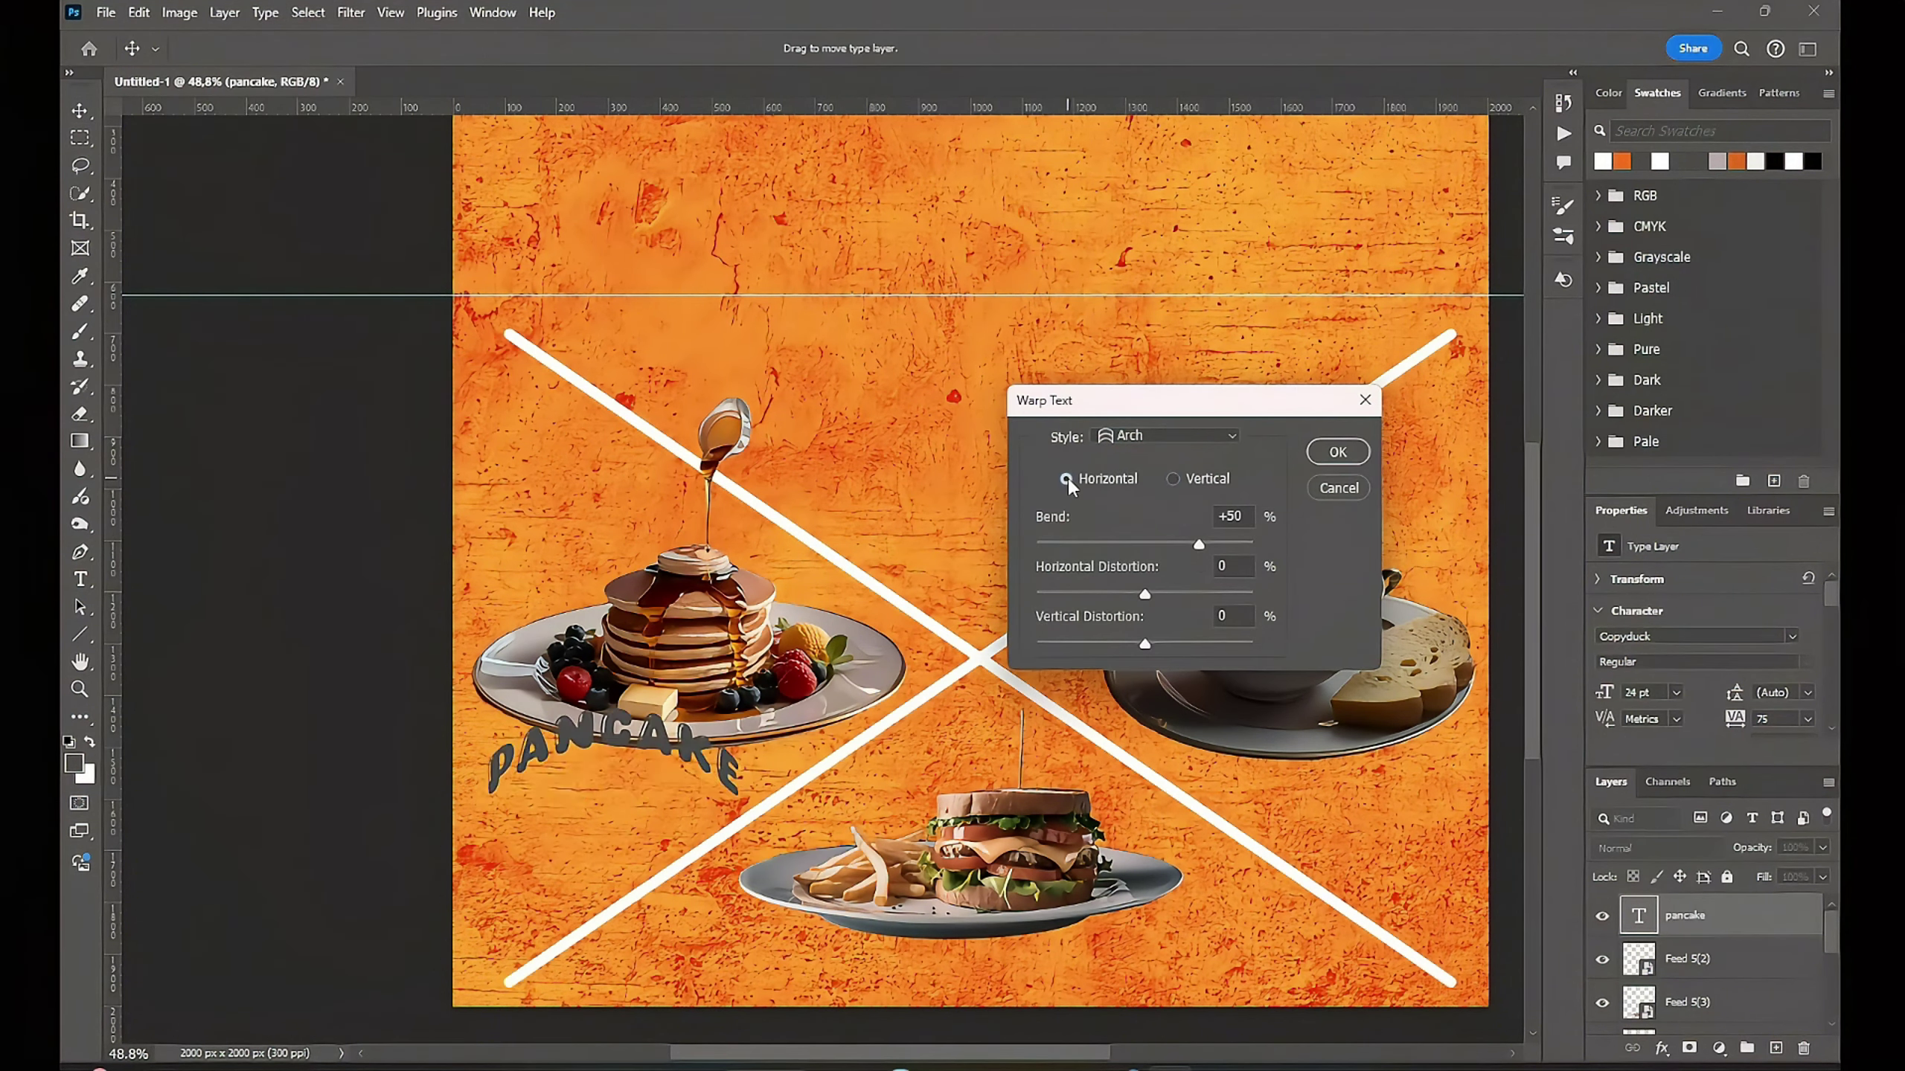
drag(1198, 544, 1128, 540)
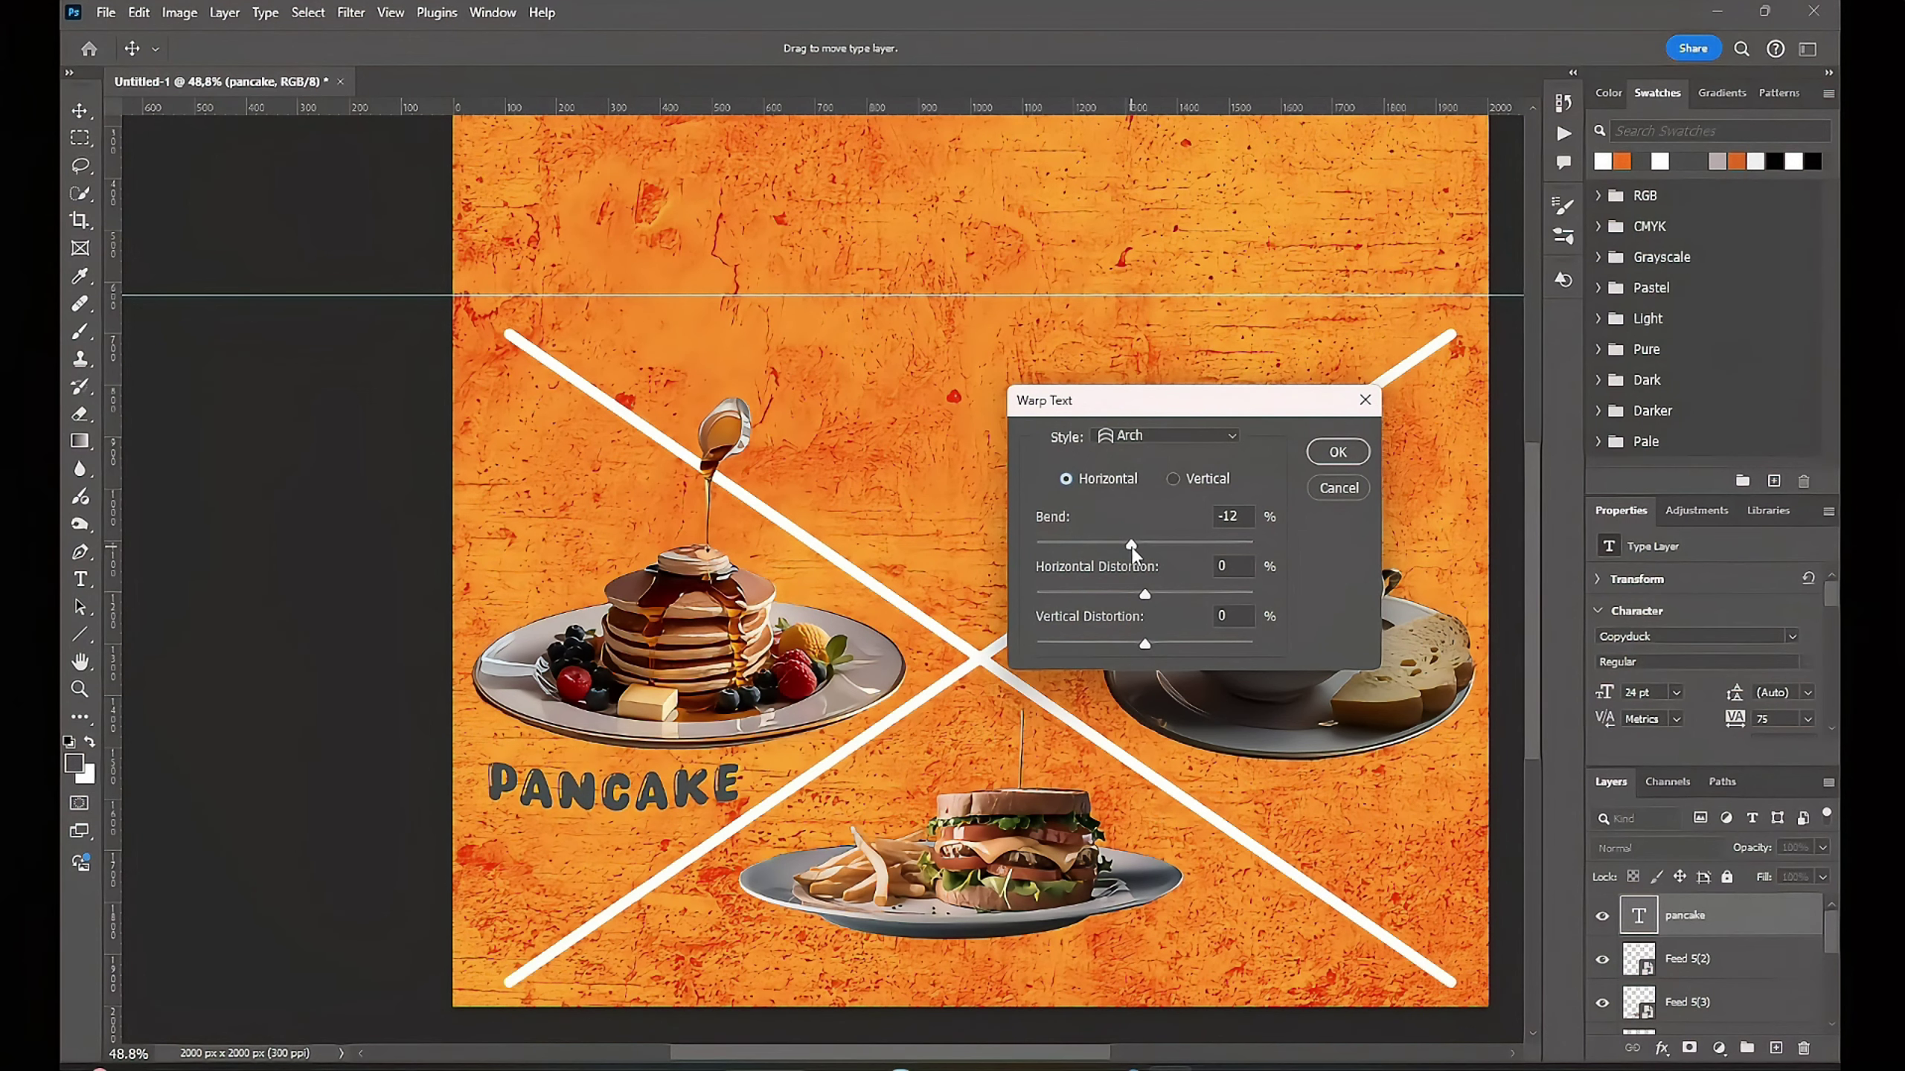
drag(1126, 541, 1130, 551)
Step: Switch the warp style to Arc and apply it to PANCAKE
click(1167, 435)
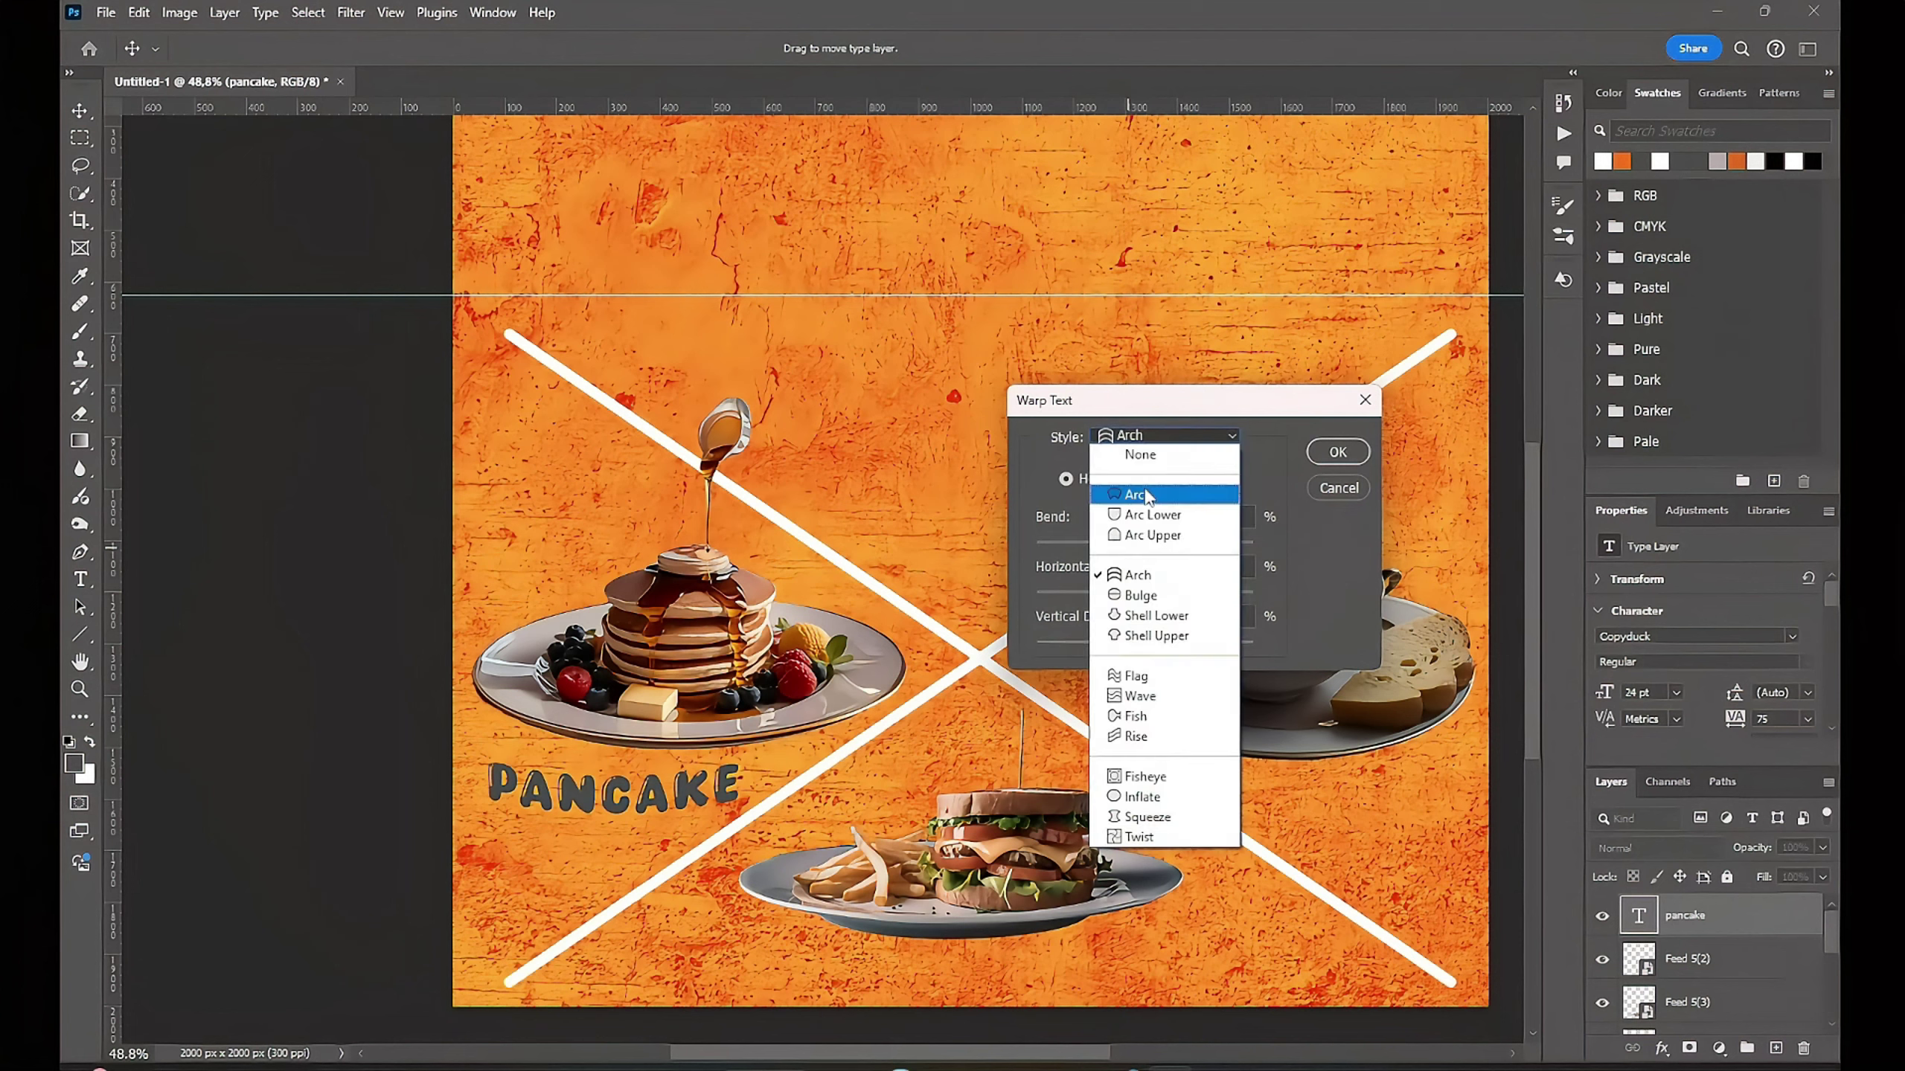
click(1143, 492)
click(1197, 436)
click(1200, 436)
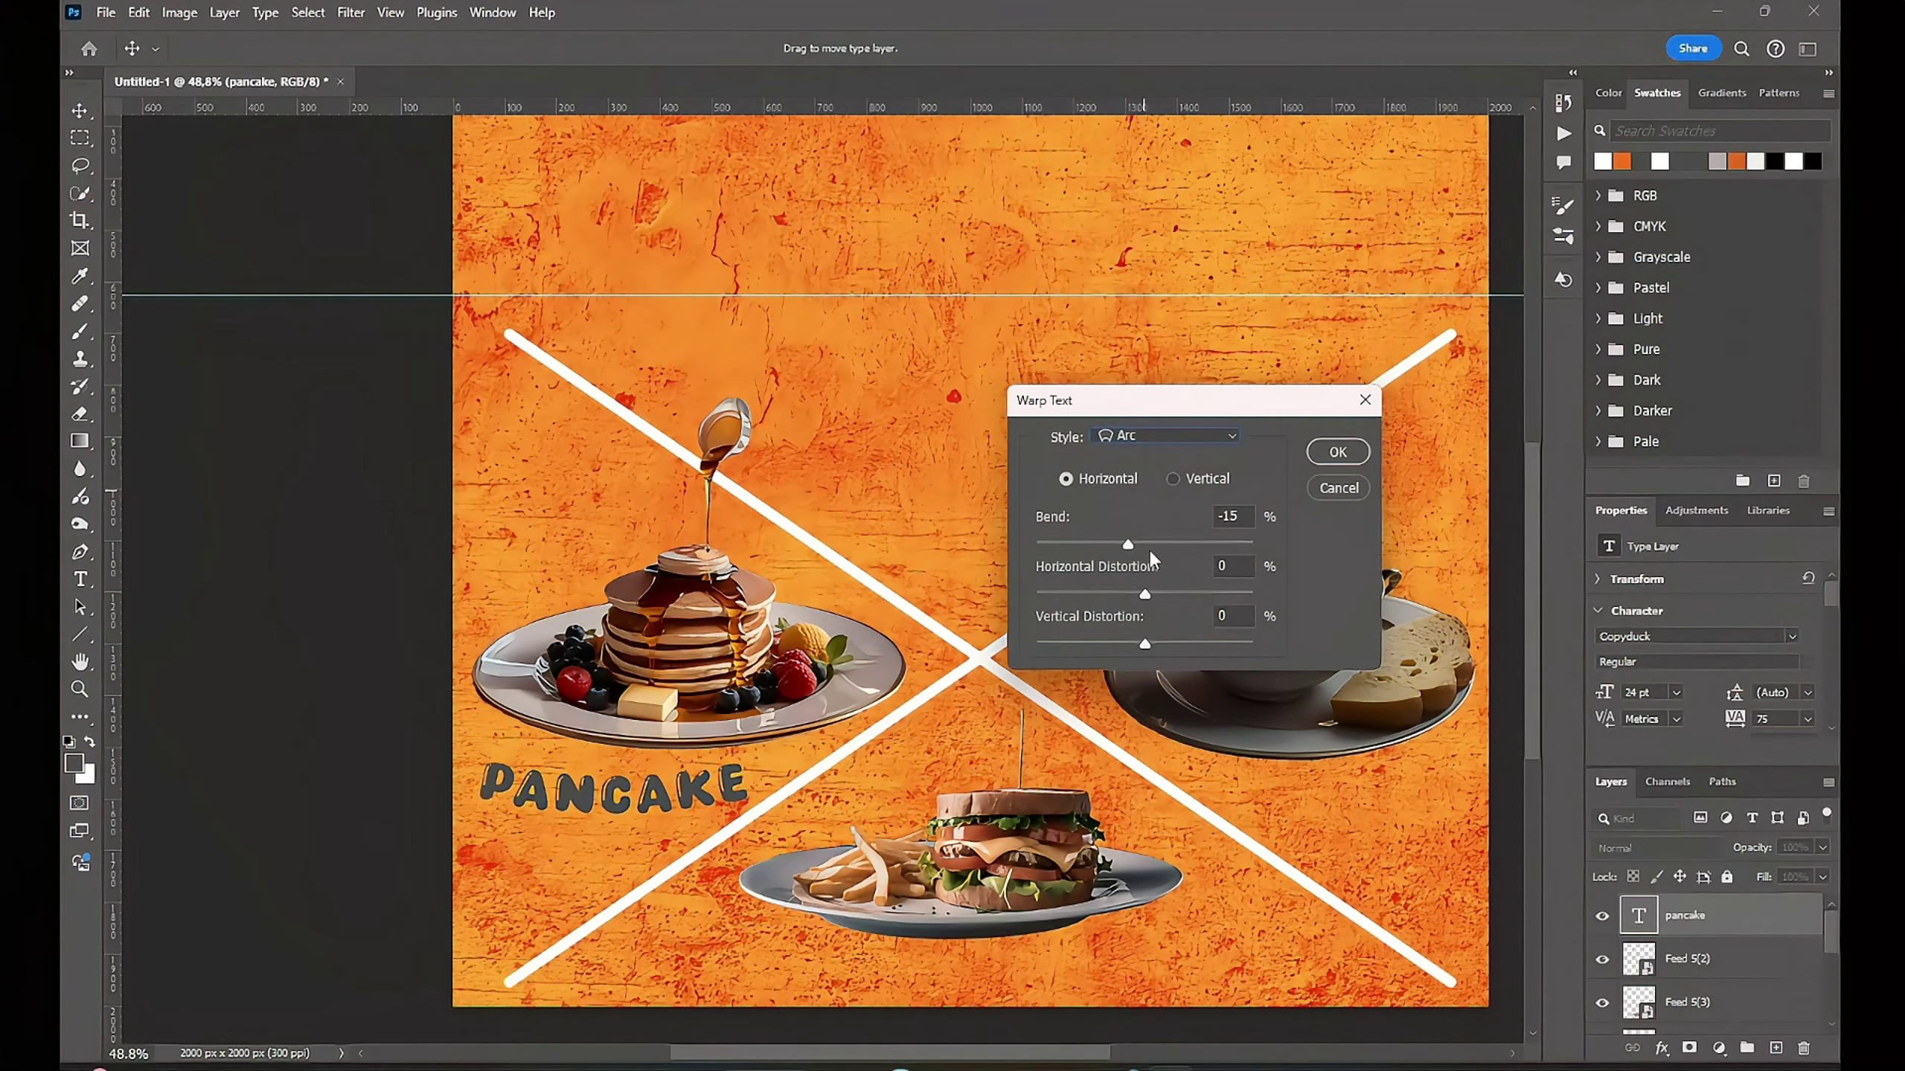
click(1338, 451)
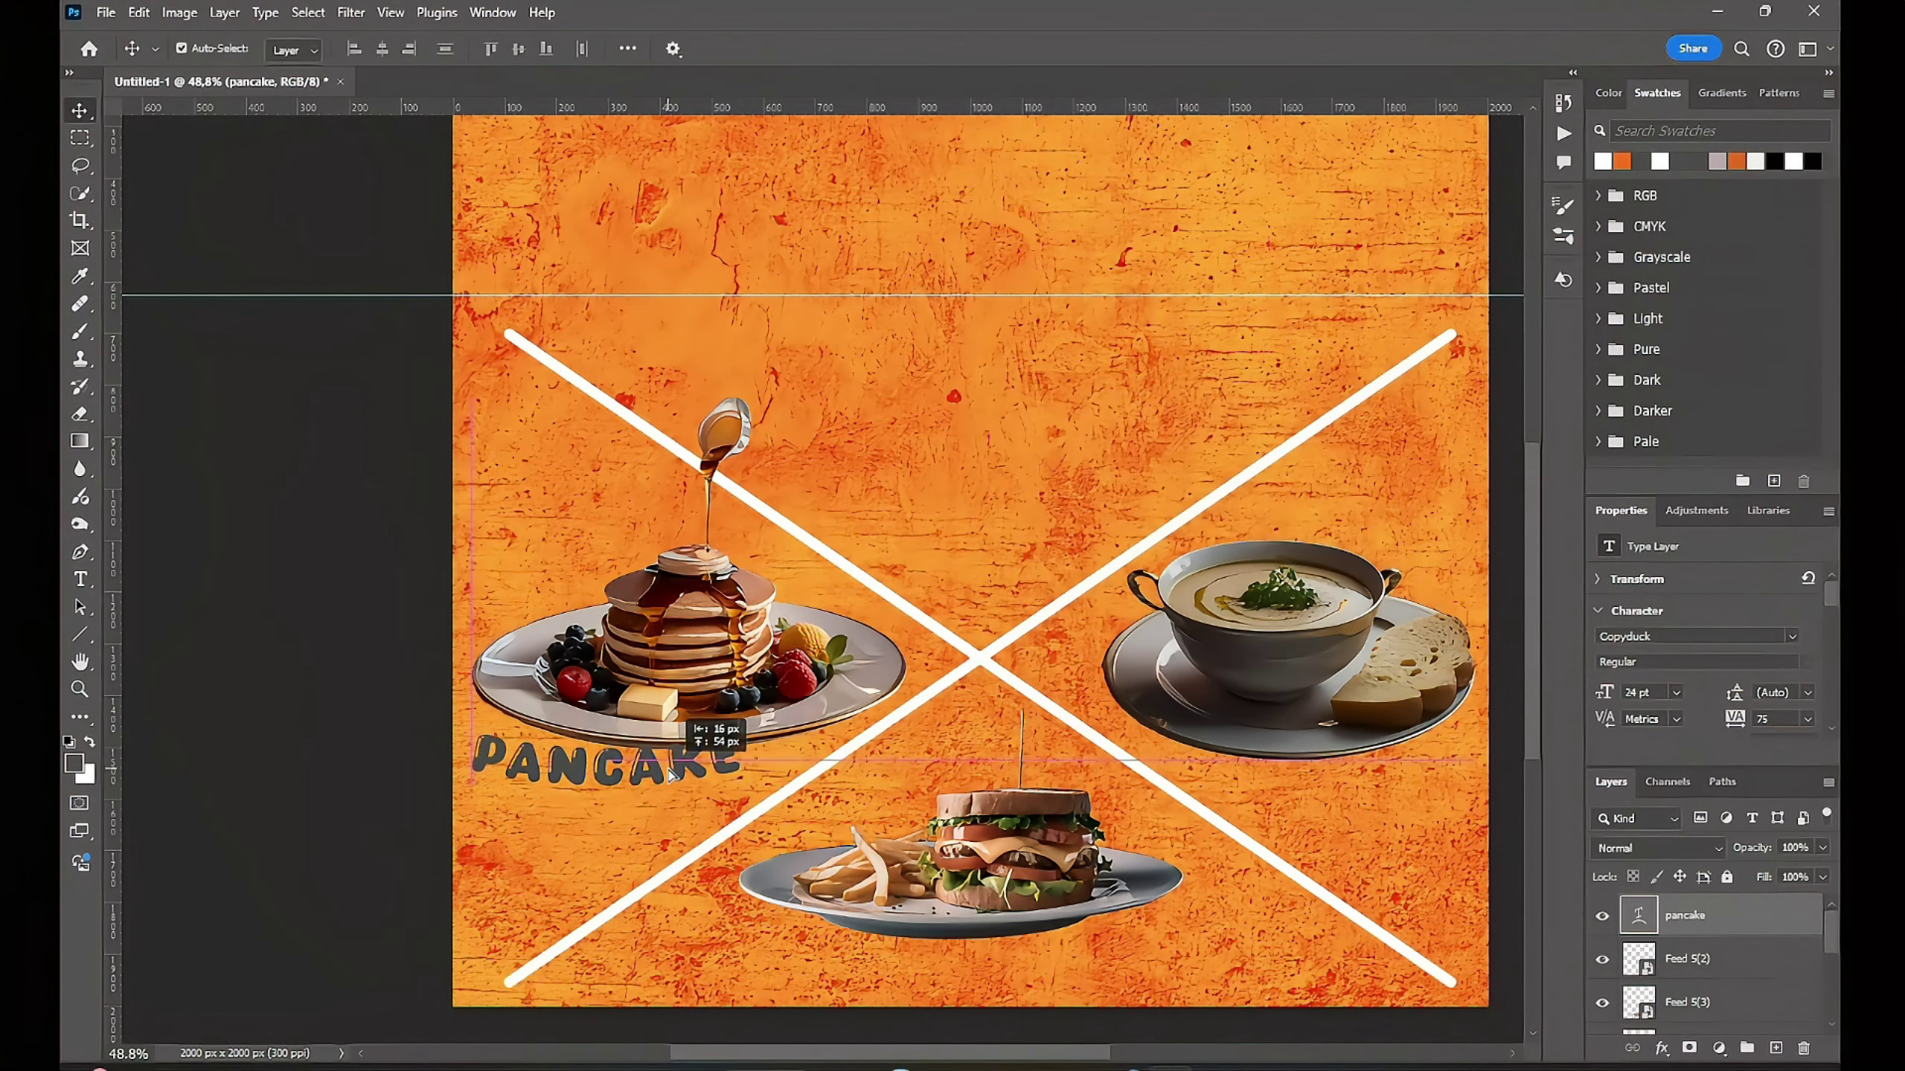
key(ctrl+t)
Step: Tilt the PANCAKE label slightly to follow the plate's edge
mouse_move(742, 732)
mouse_down()
mouse_move(714, 749)
mouse_move(773, 745)
mouse_up()
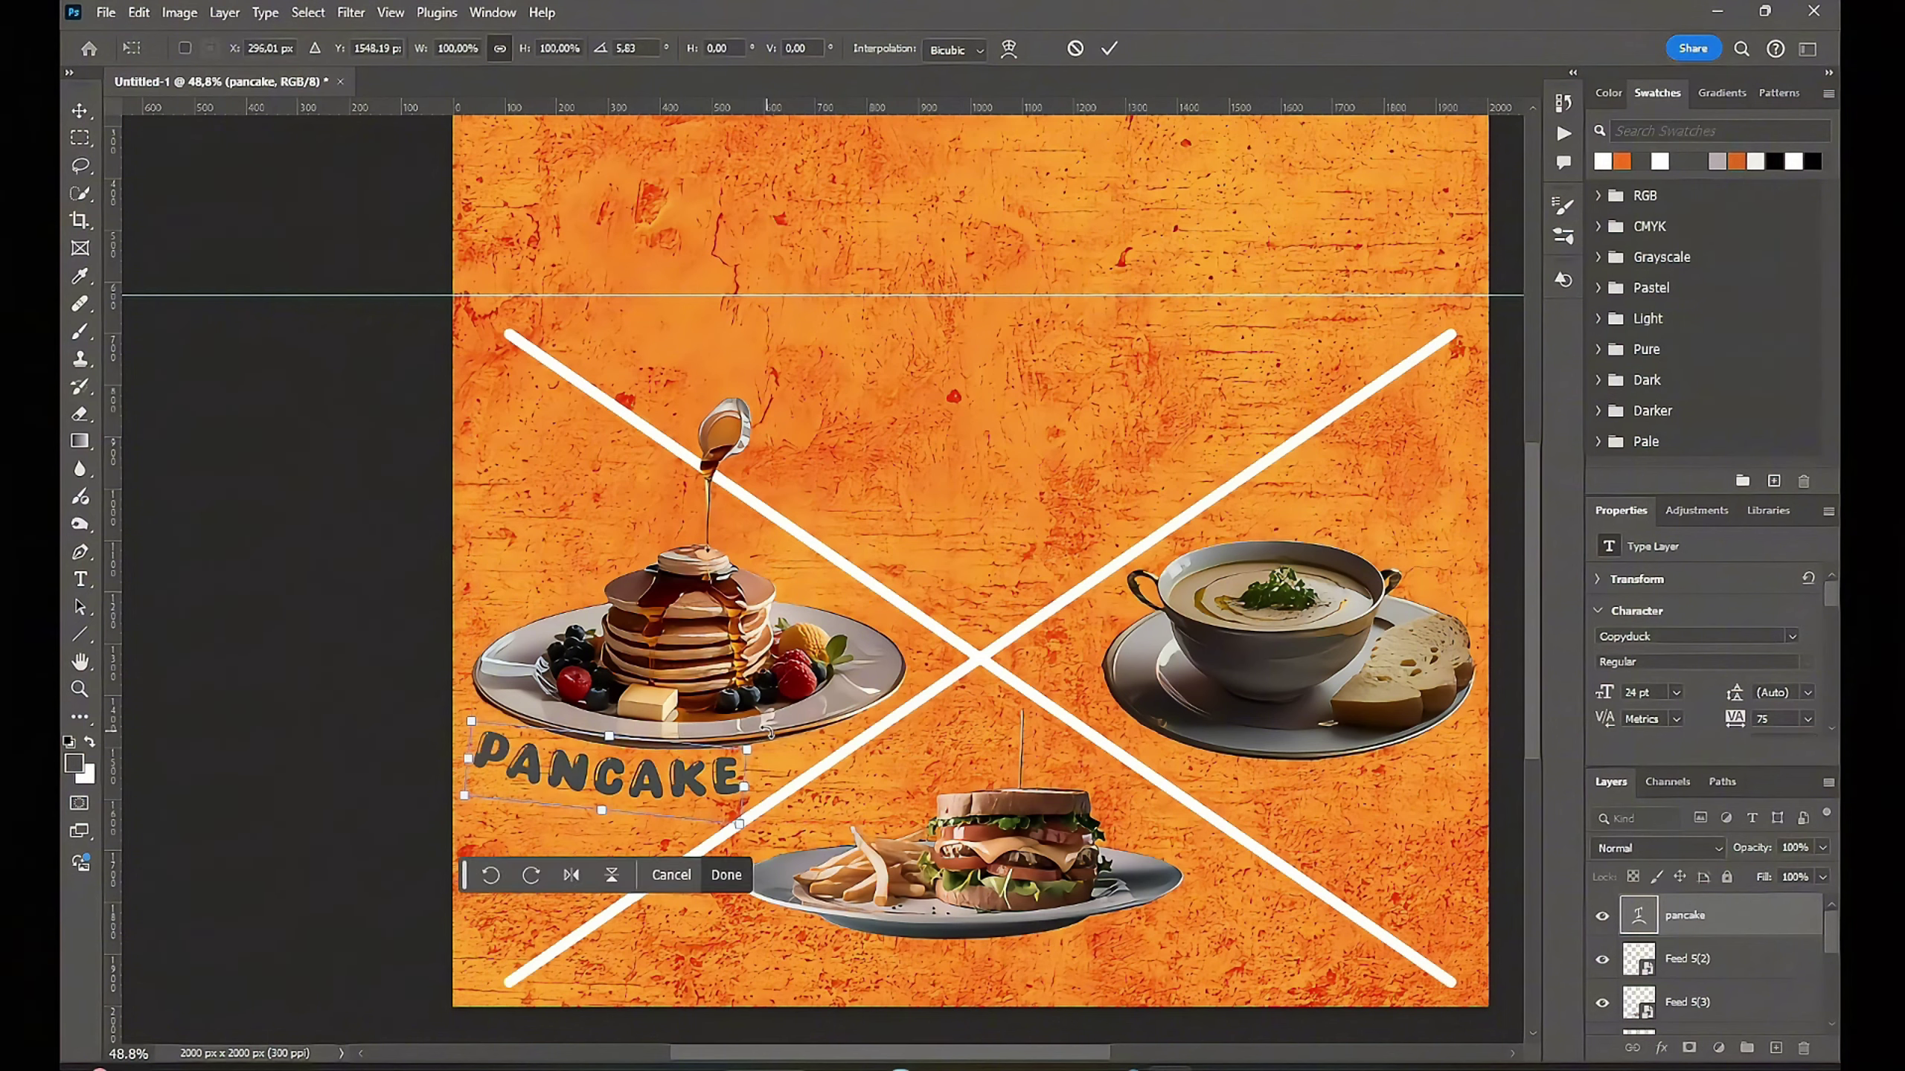
click(745, 885)
scroll(330, 487, down, 1)
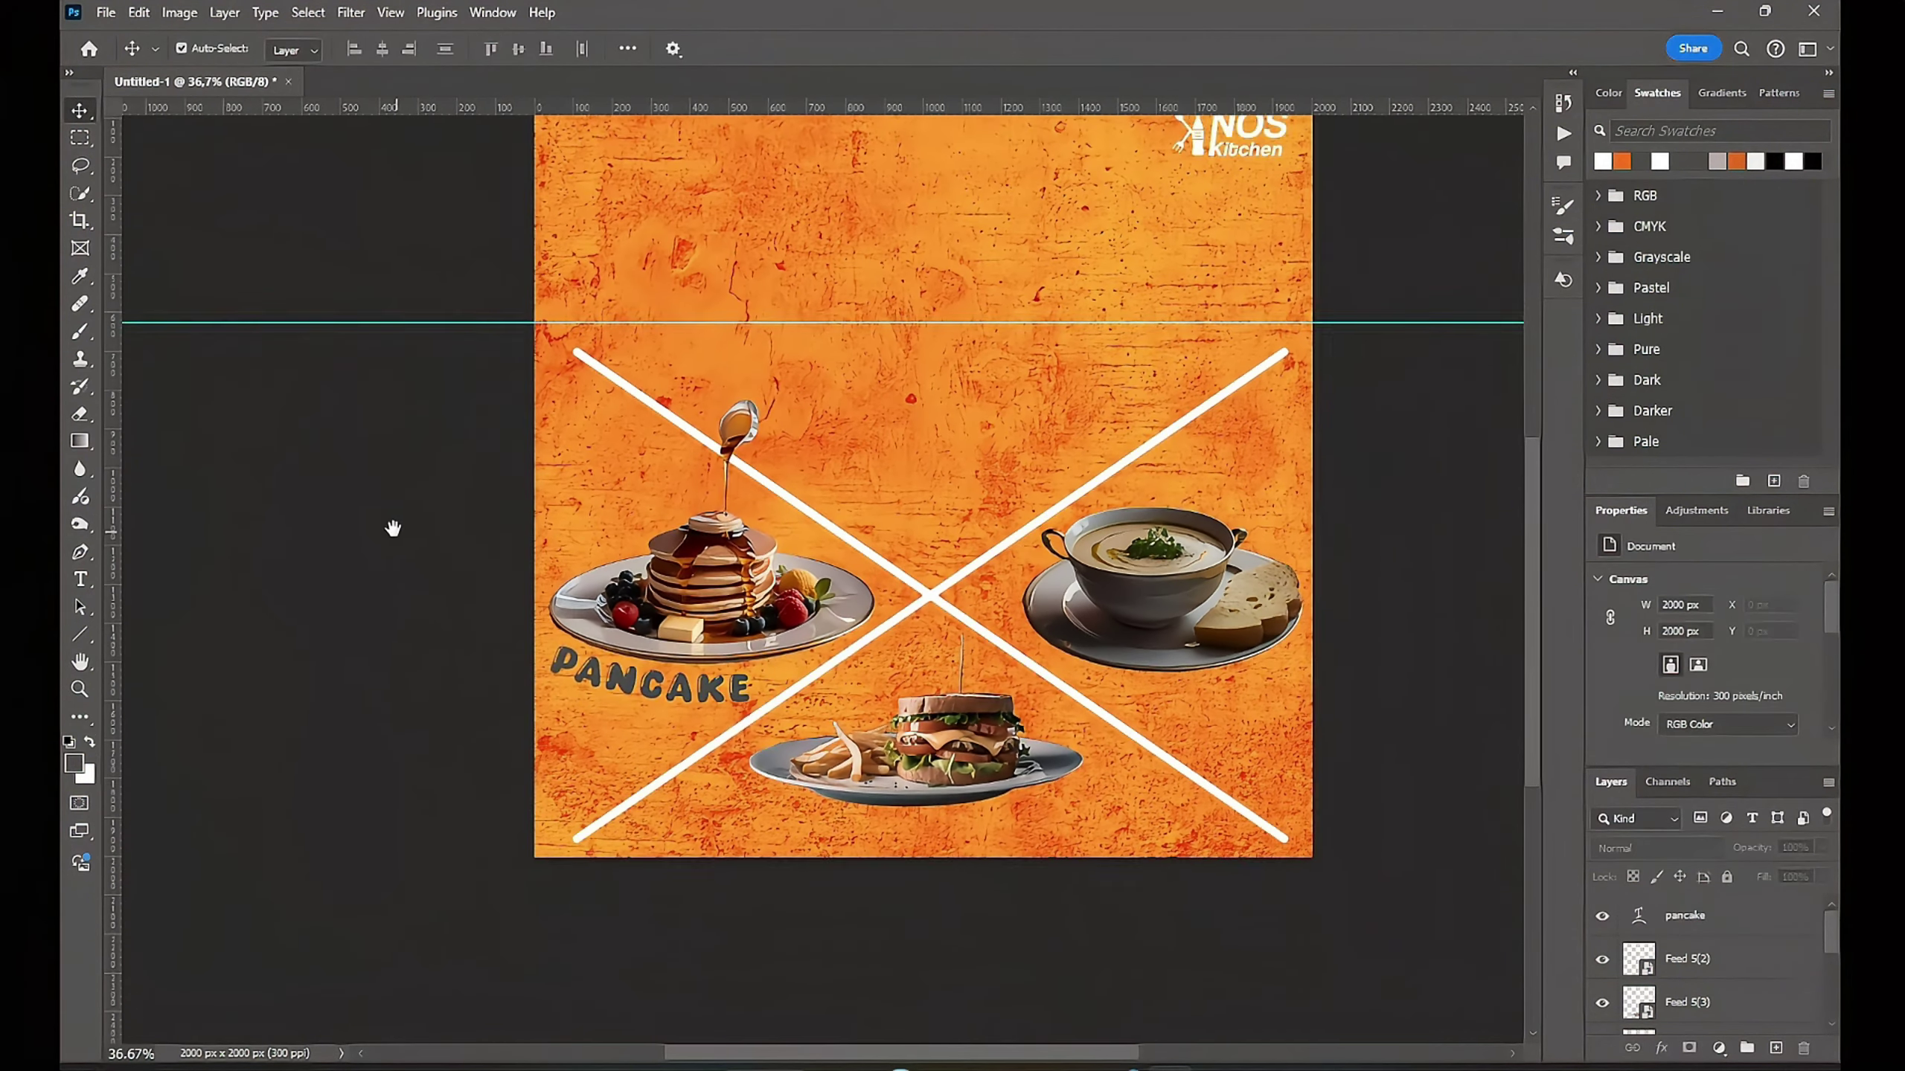
scroll(390, 528, down, 1)
drag(436, 506, 381, 508)
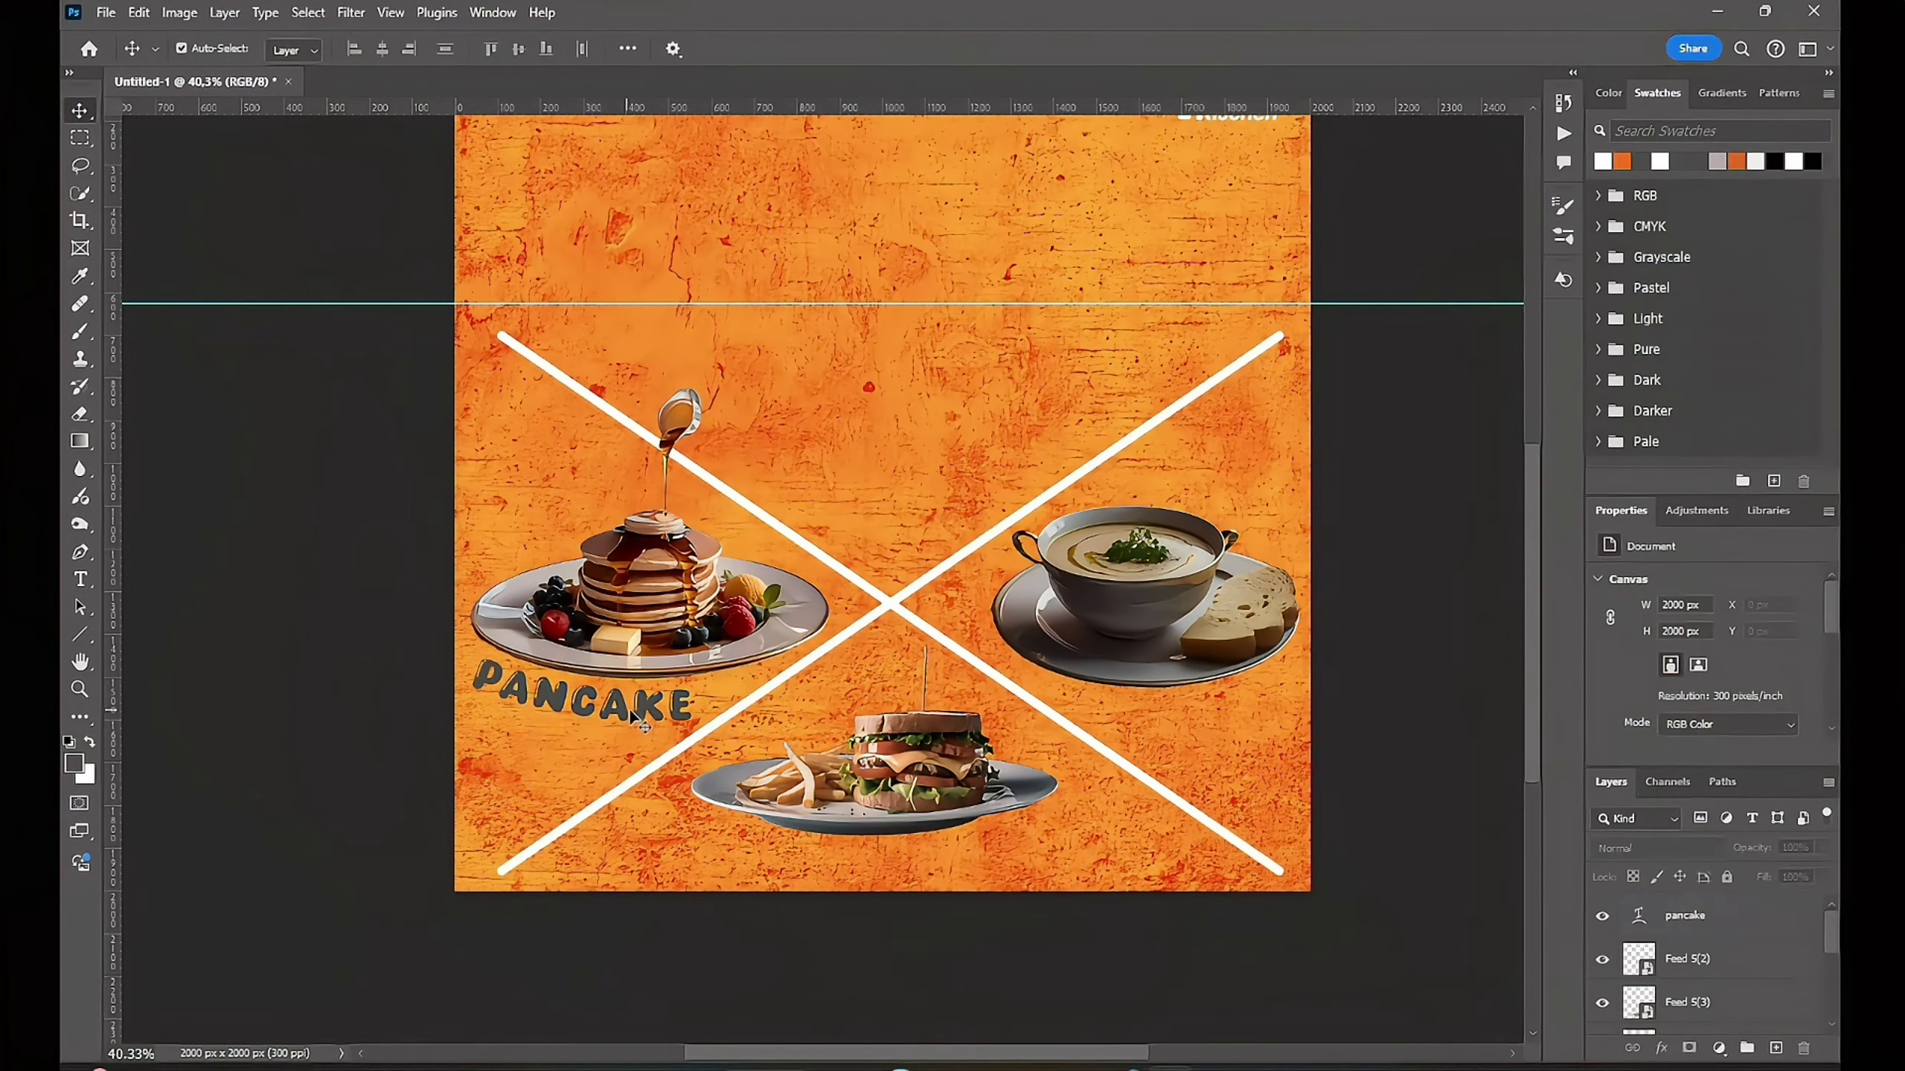
click(628, 710)
scroll(697, 700, up, 1)
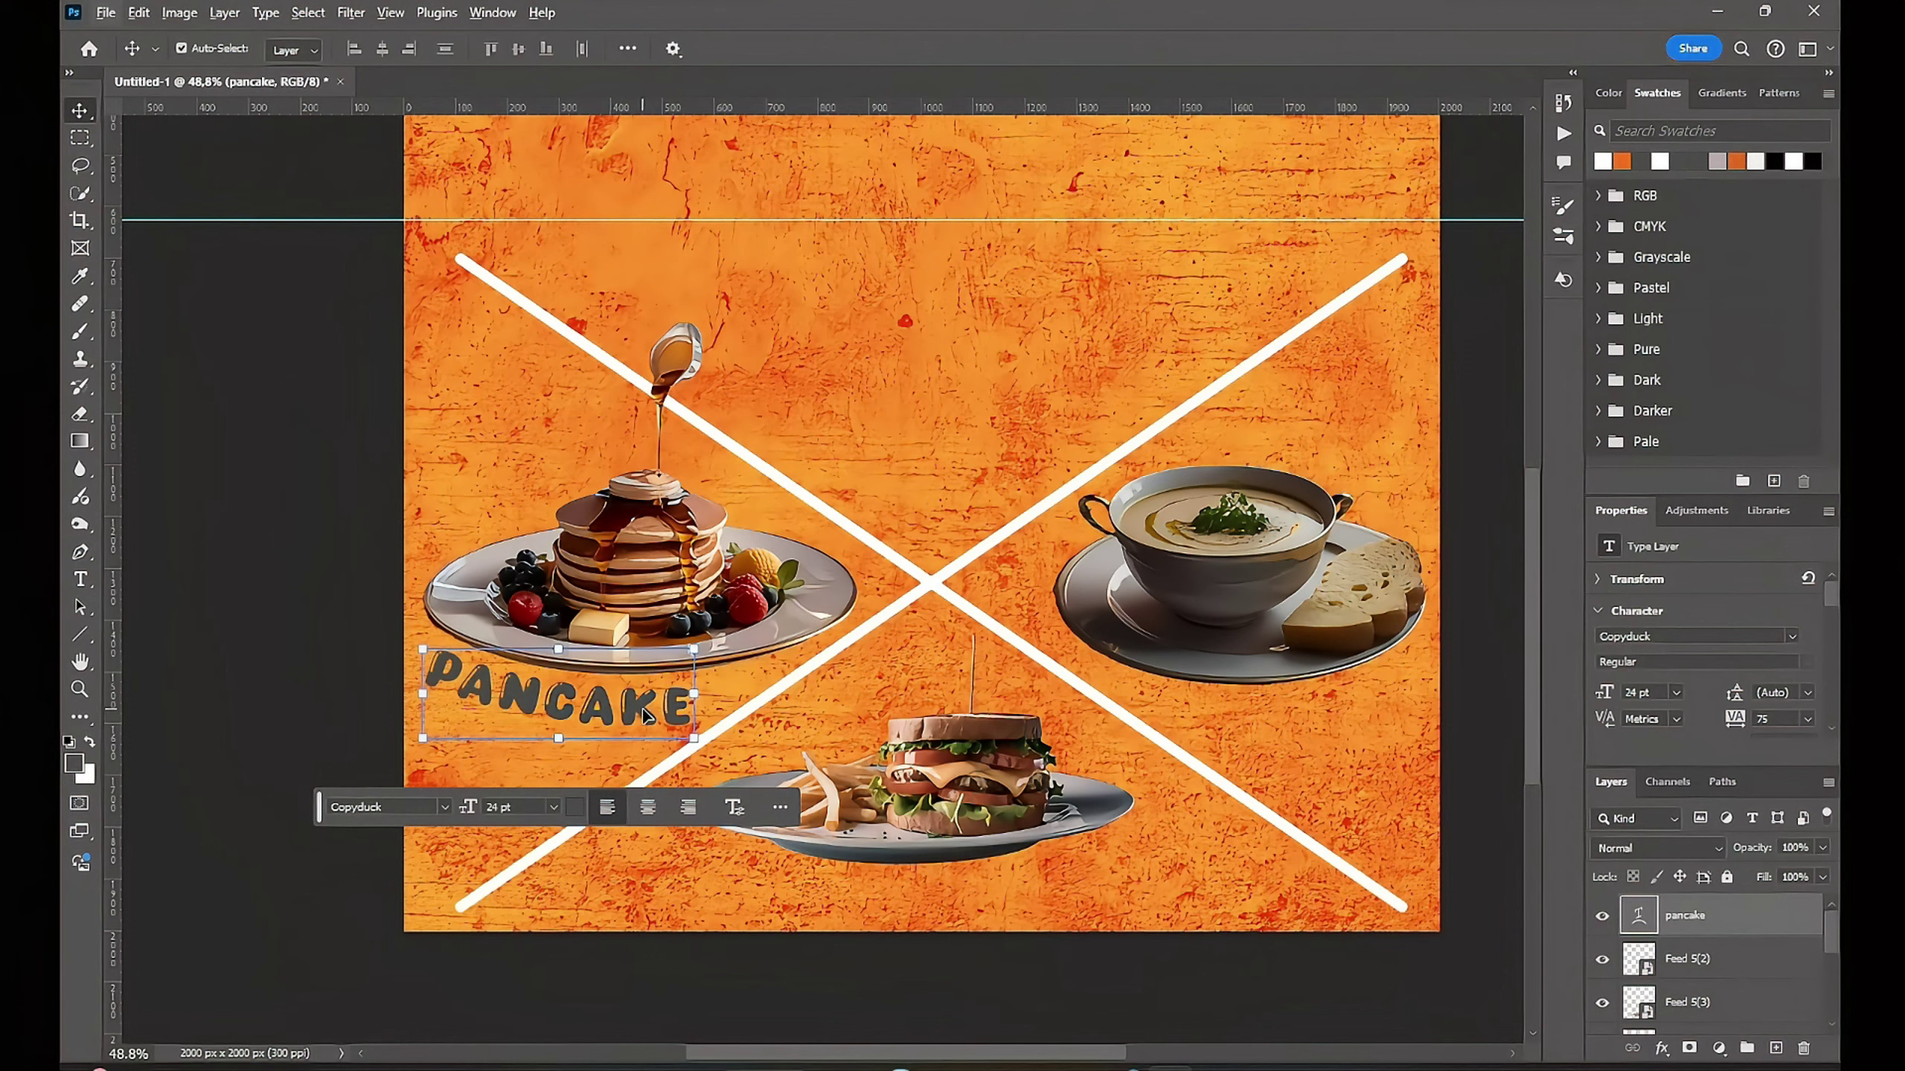
Step: Duplicate PANCAKE below the sandwich plate and tilt the copy counter-clockwise
drag(646, 714, 955, 907)
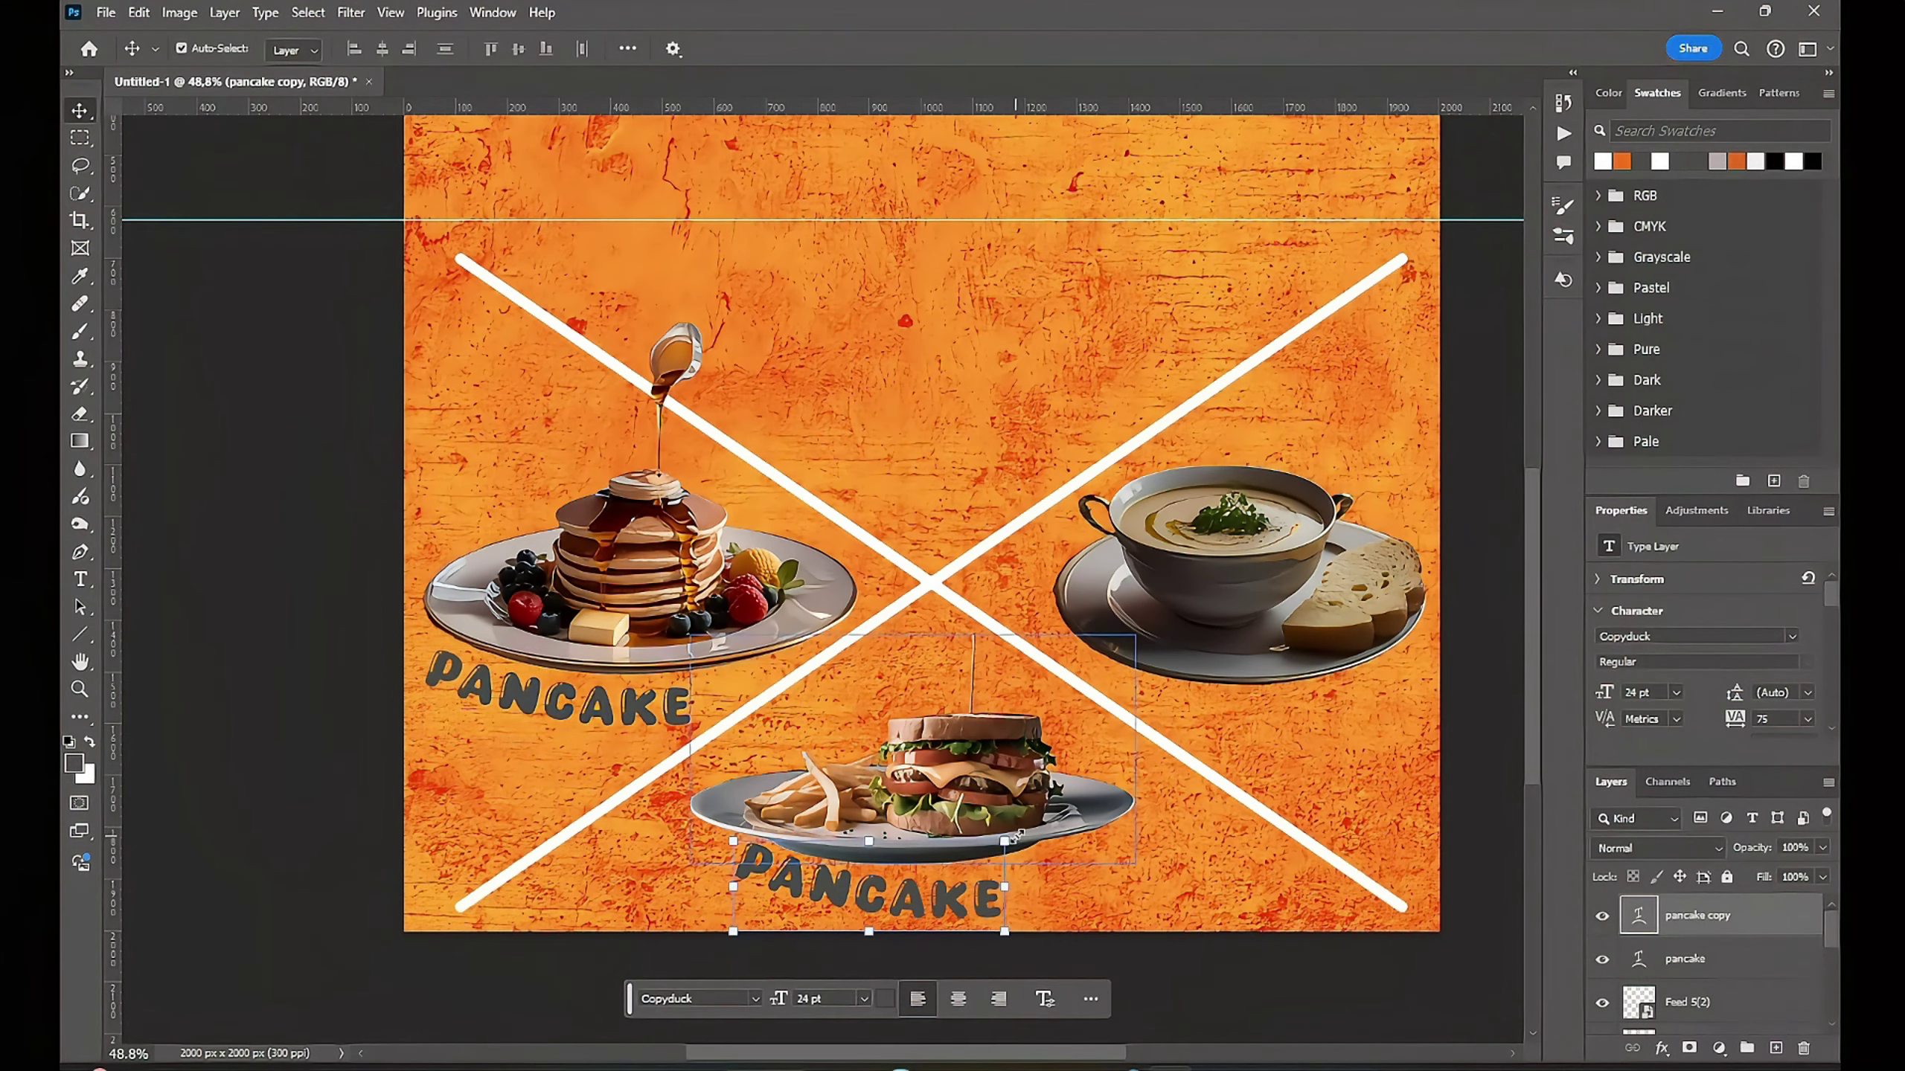
drag(1019, 834, 1036, 791)
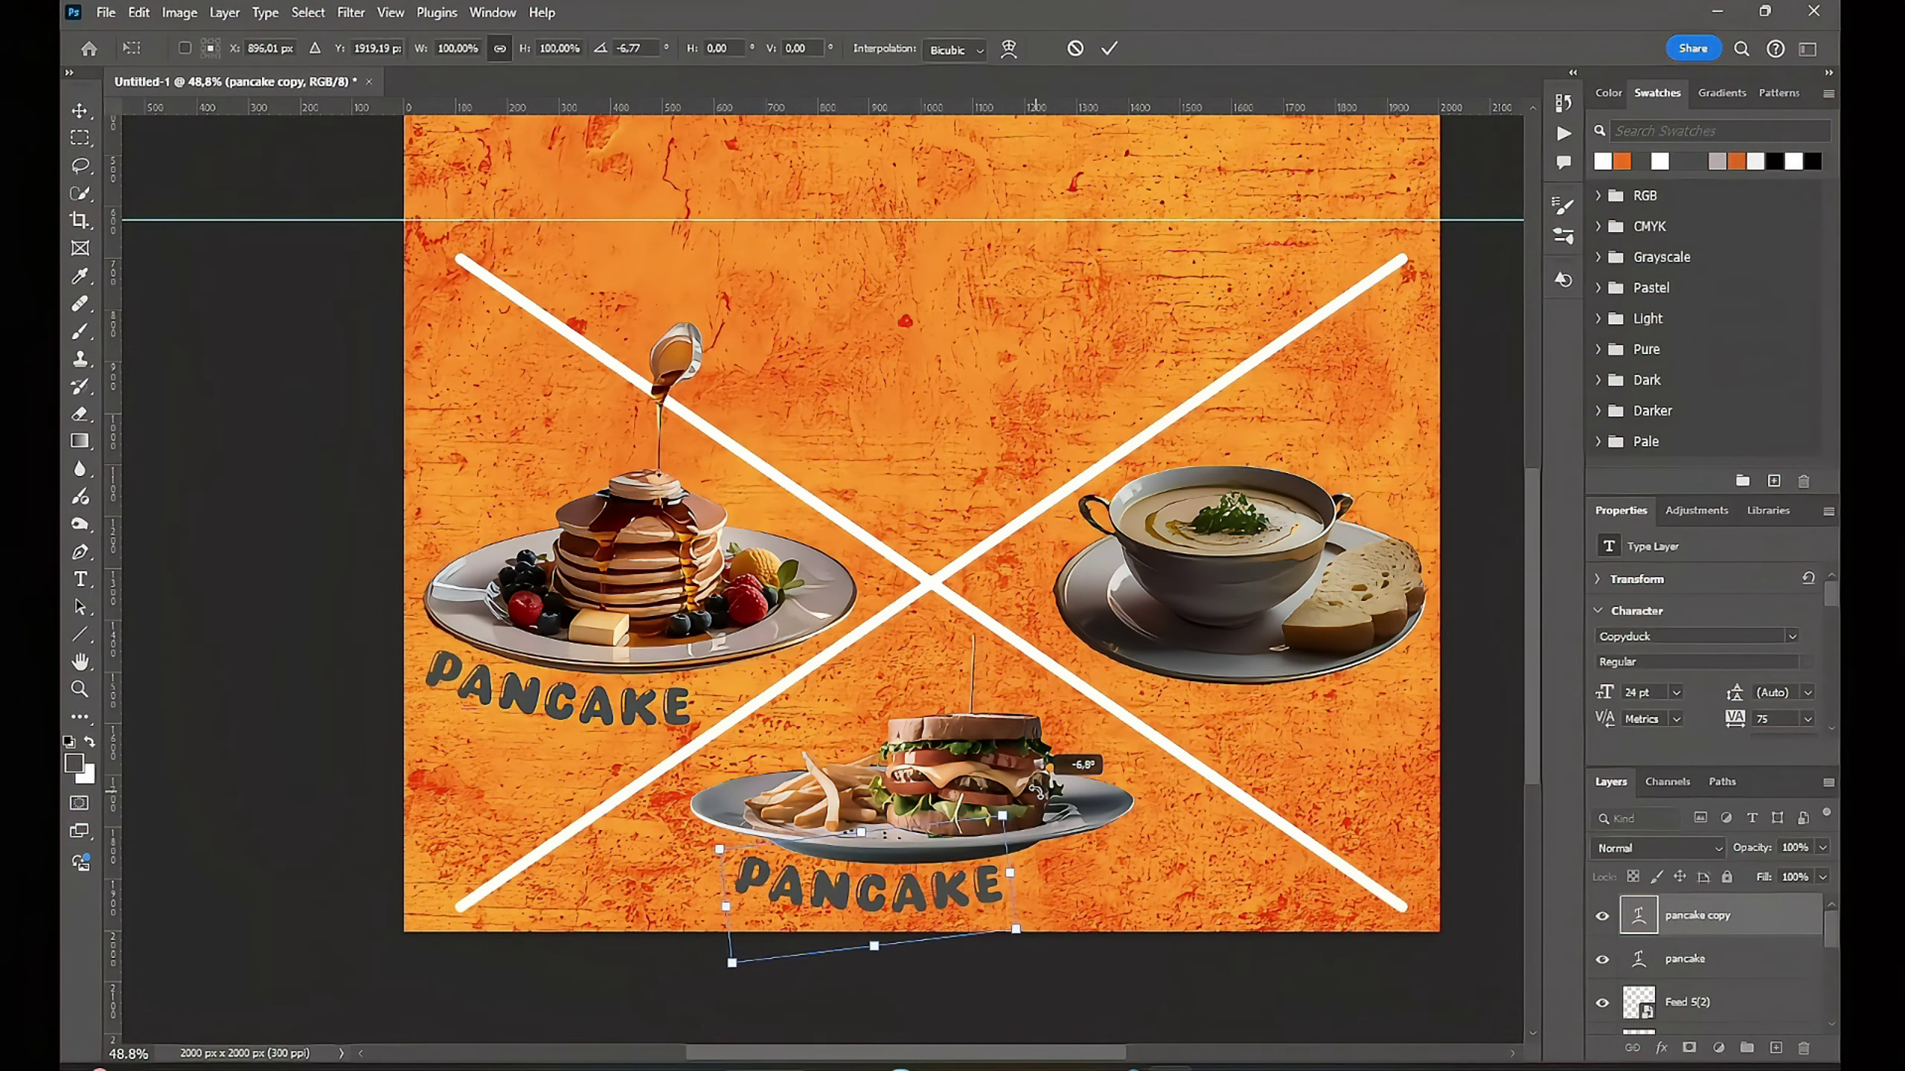
drag(971, 882, 1006, 887)
drag(1041, 797, 1046, 789)
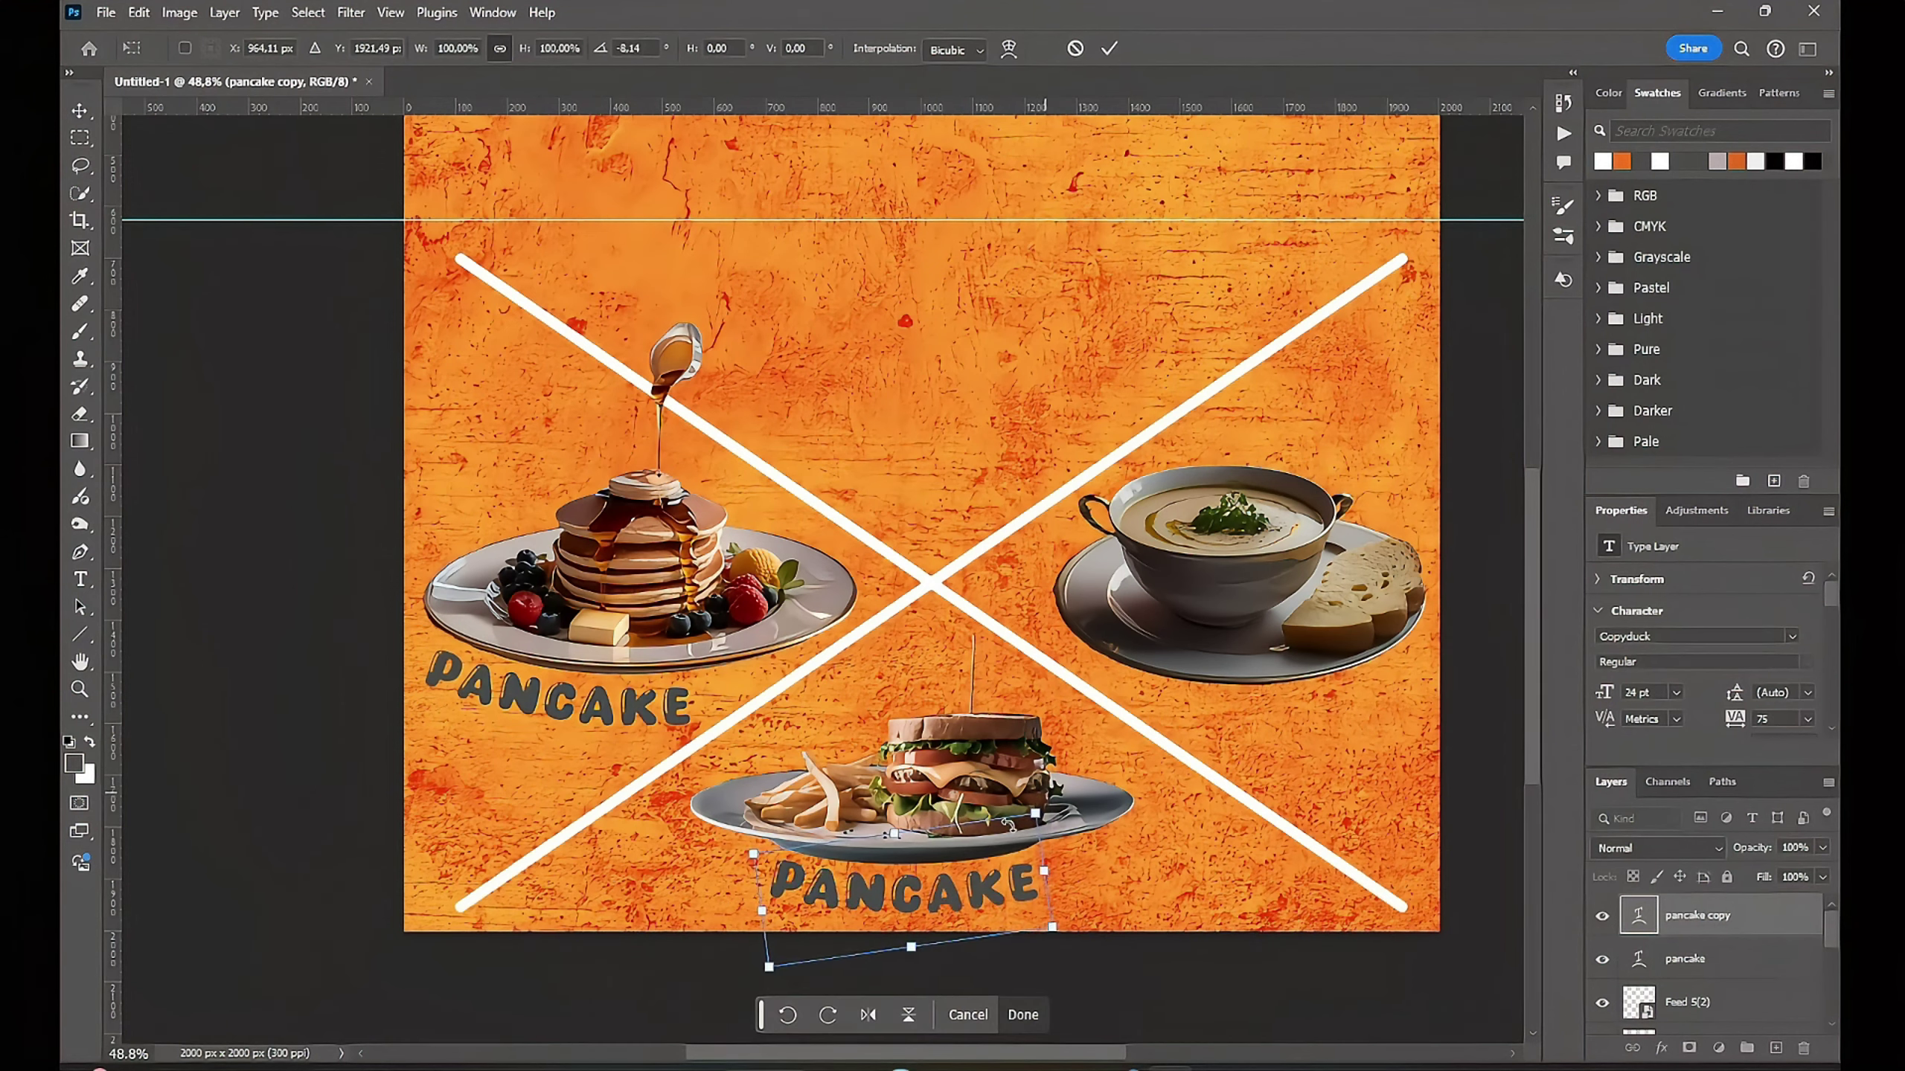
key(Return)
Step: Retype the copy as SANDWICH with a slight tilt, then duplicate PANCAKE toward the soup
double_click(975, 892)
text(SA)
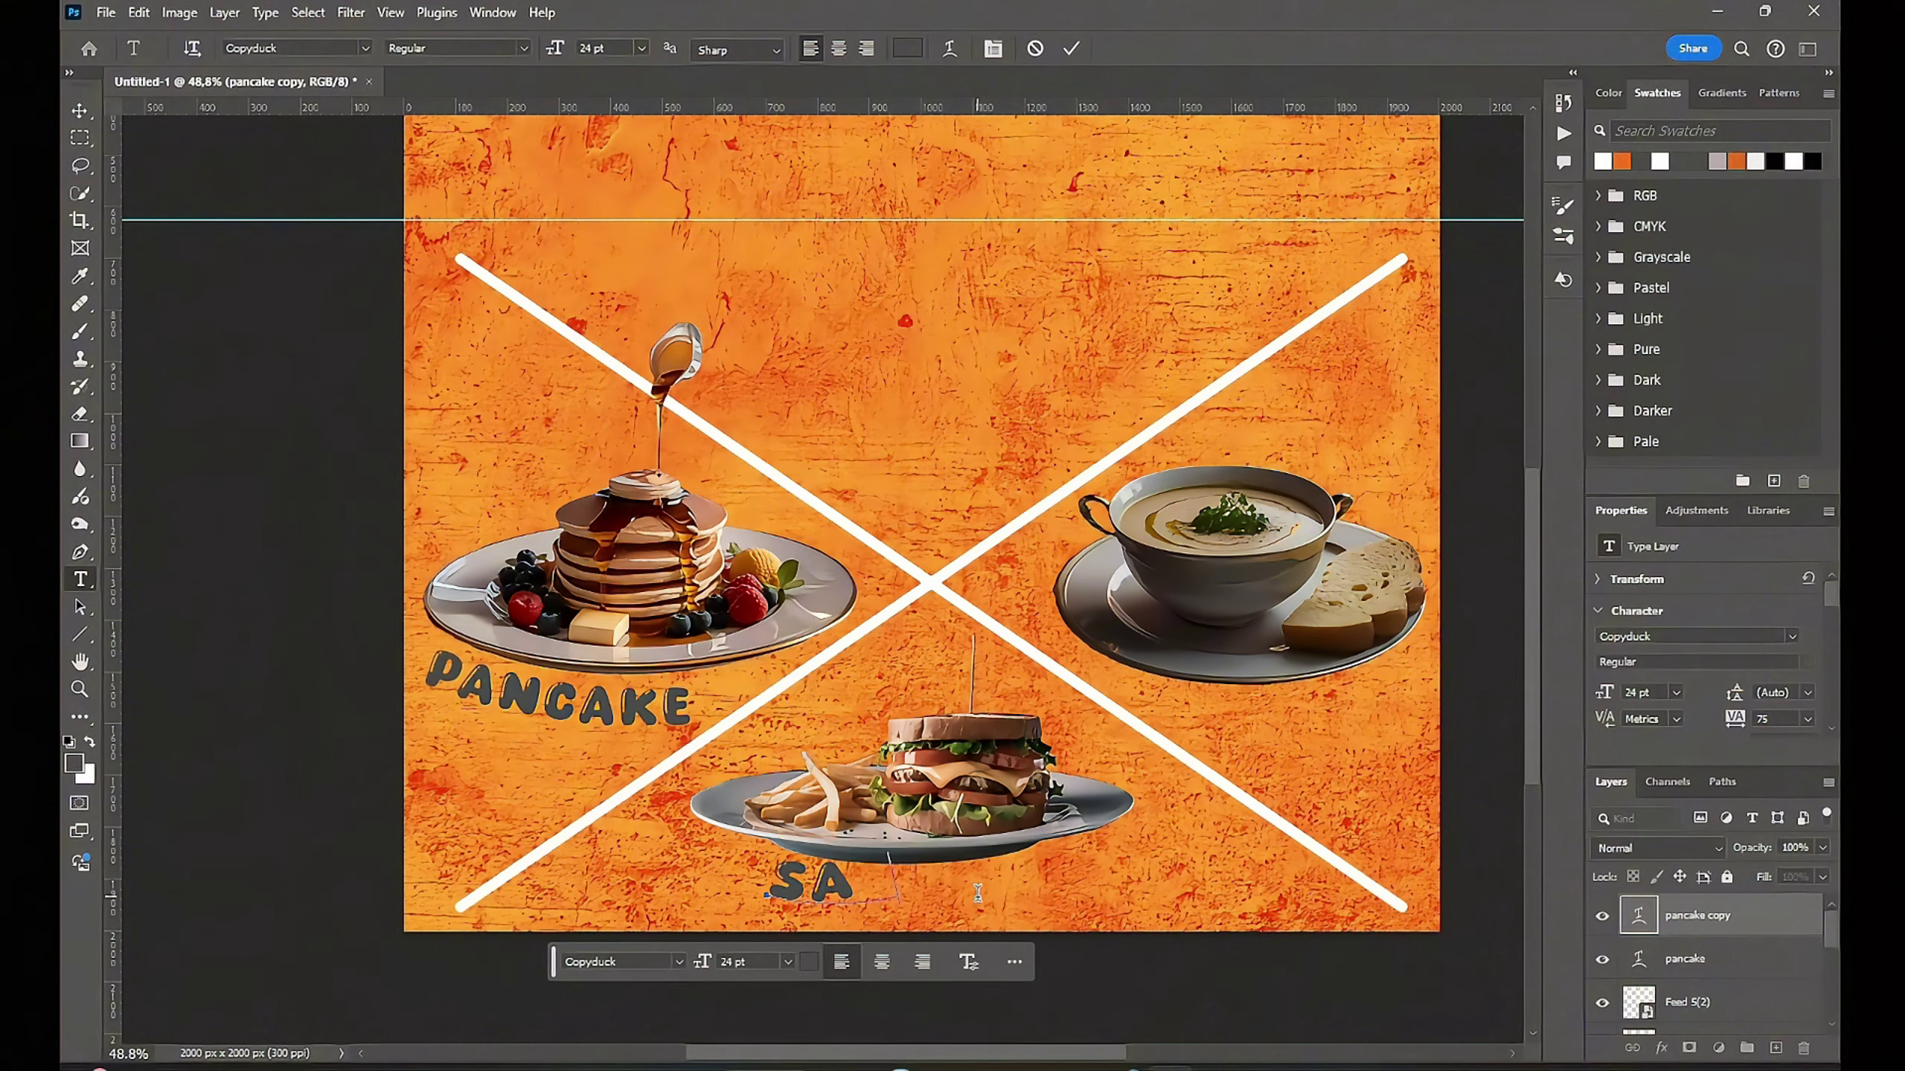
text(NDWICH)
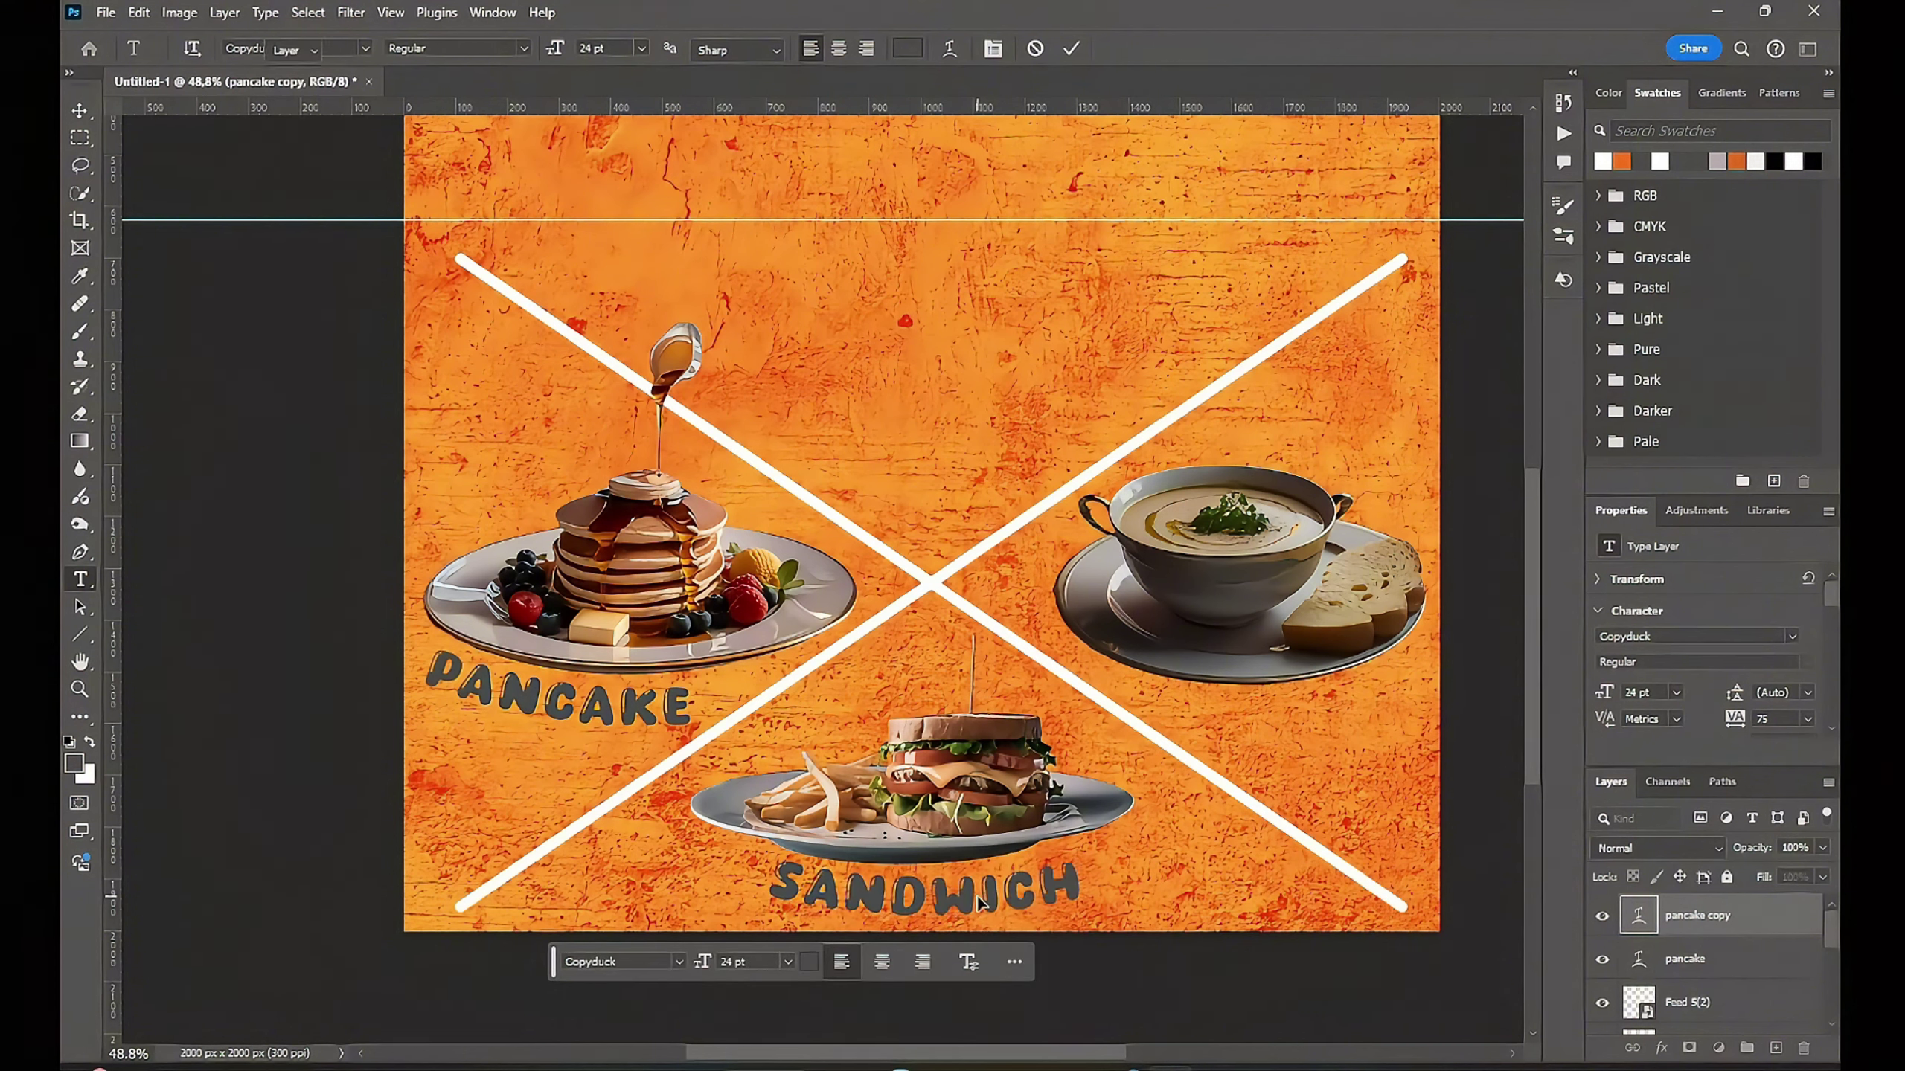
key(ctrl+Return)
key(ctrl+t)
drag(1073, 842, 1113, 843)
key(ctrl+z)
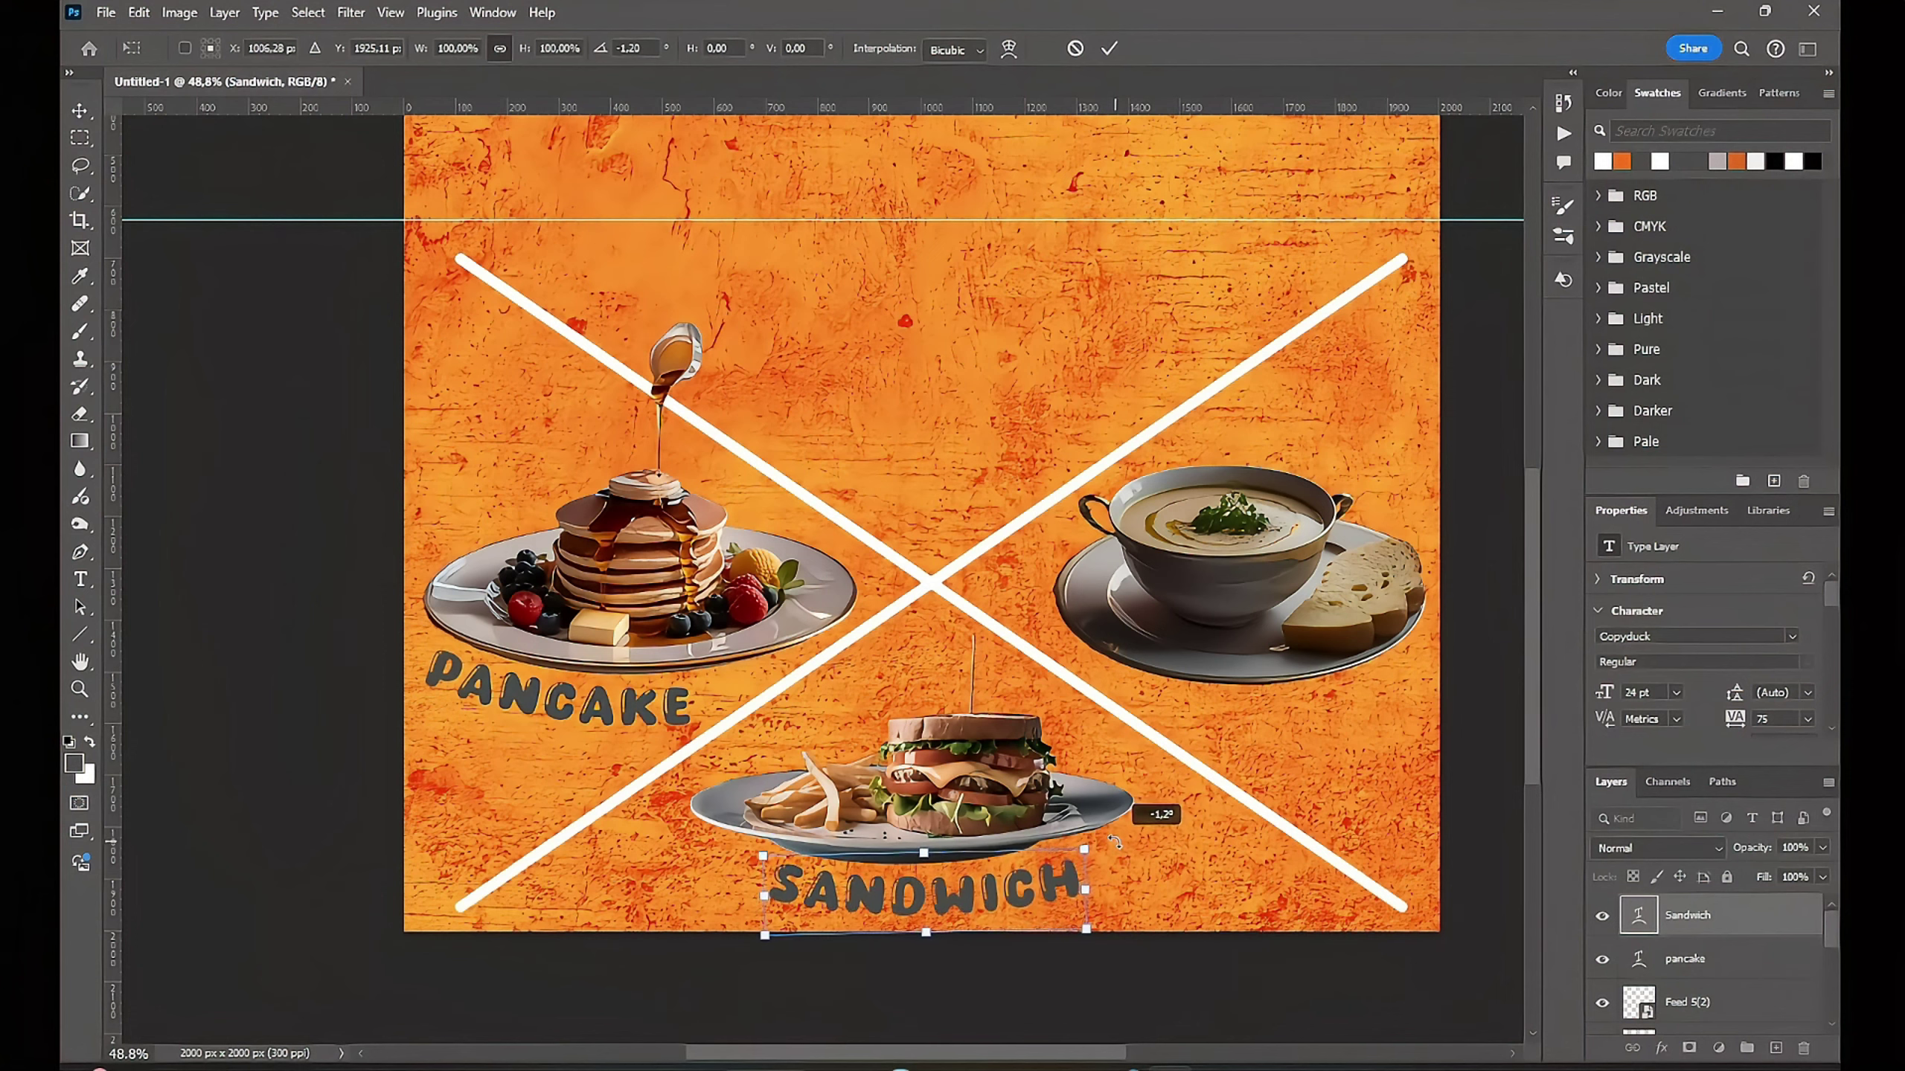
drag(1113, 844, 1117, 839)
text(100)
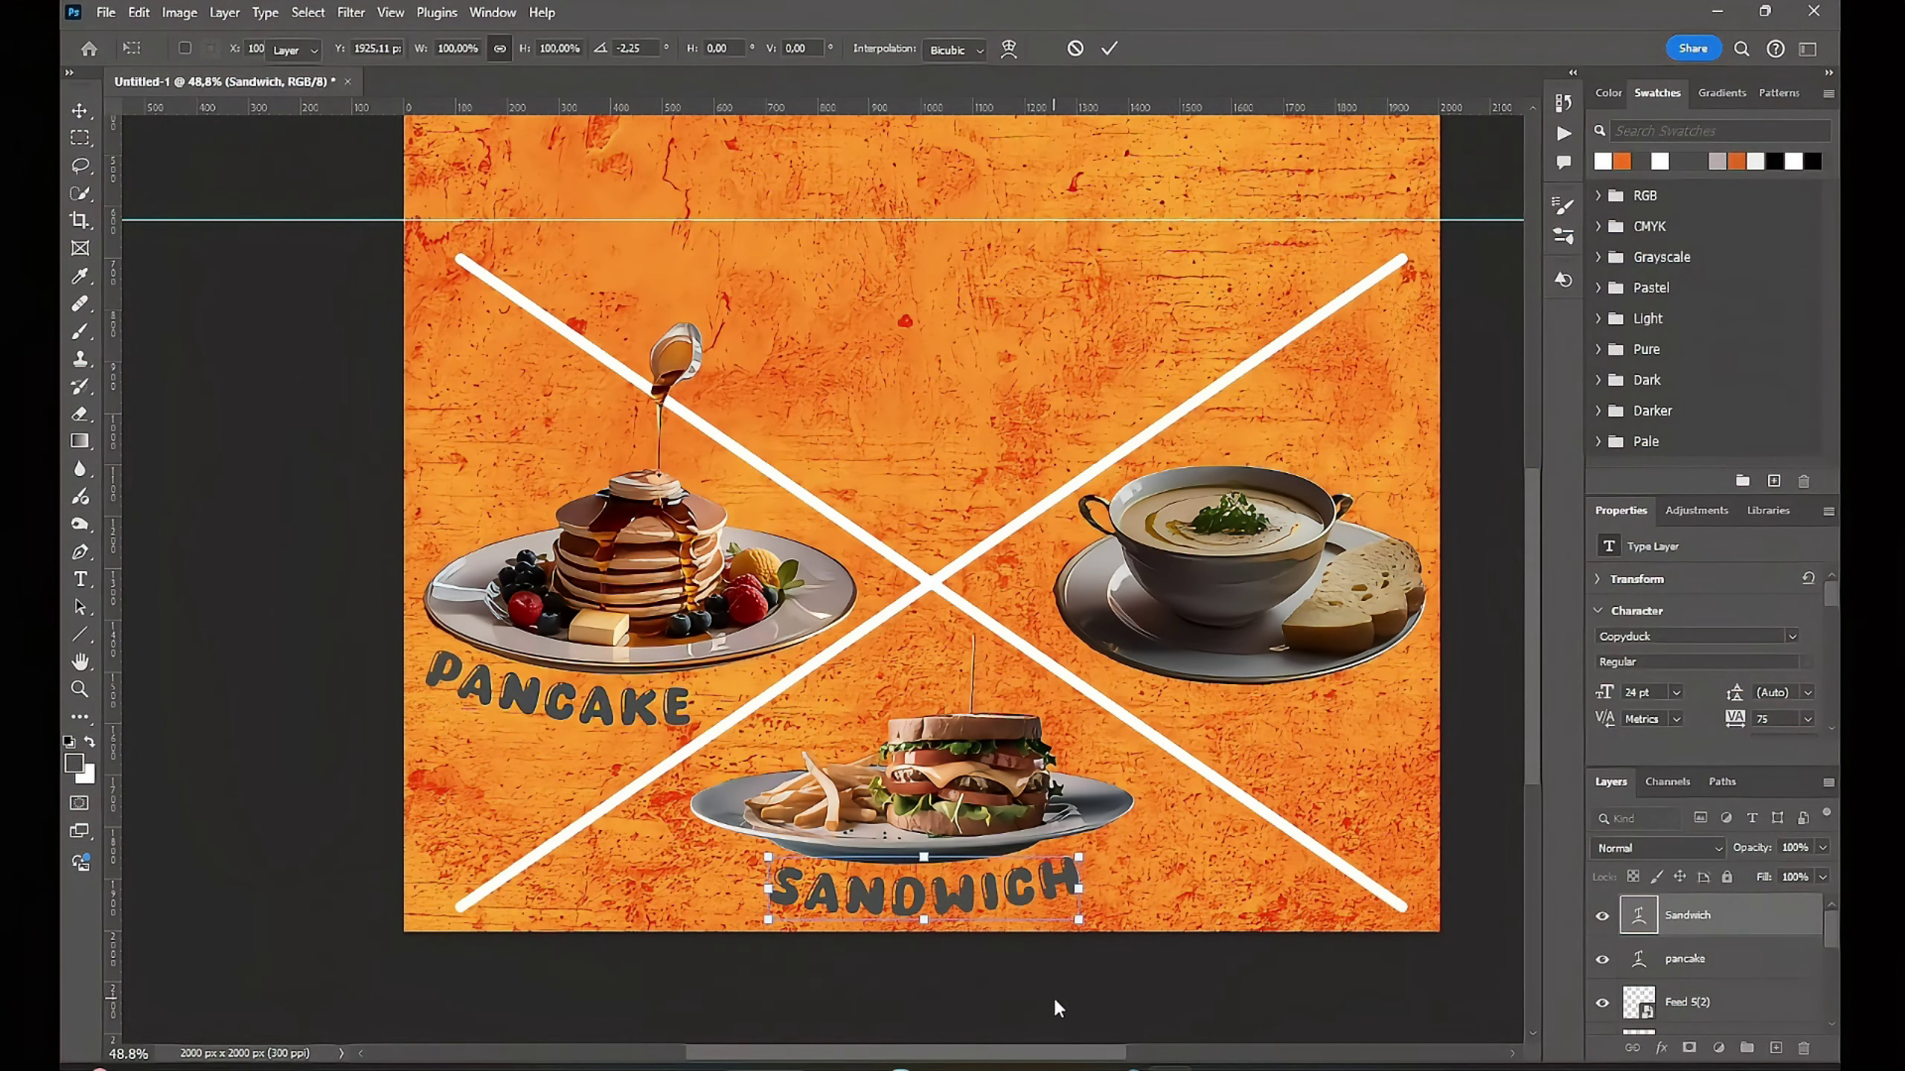
key(Return)
drag(637, 702, 1267, 739)
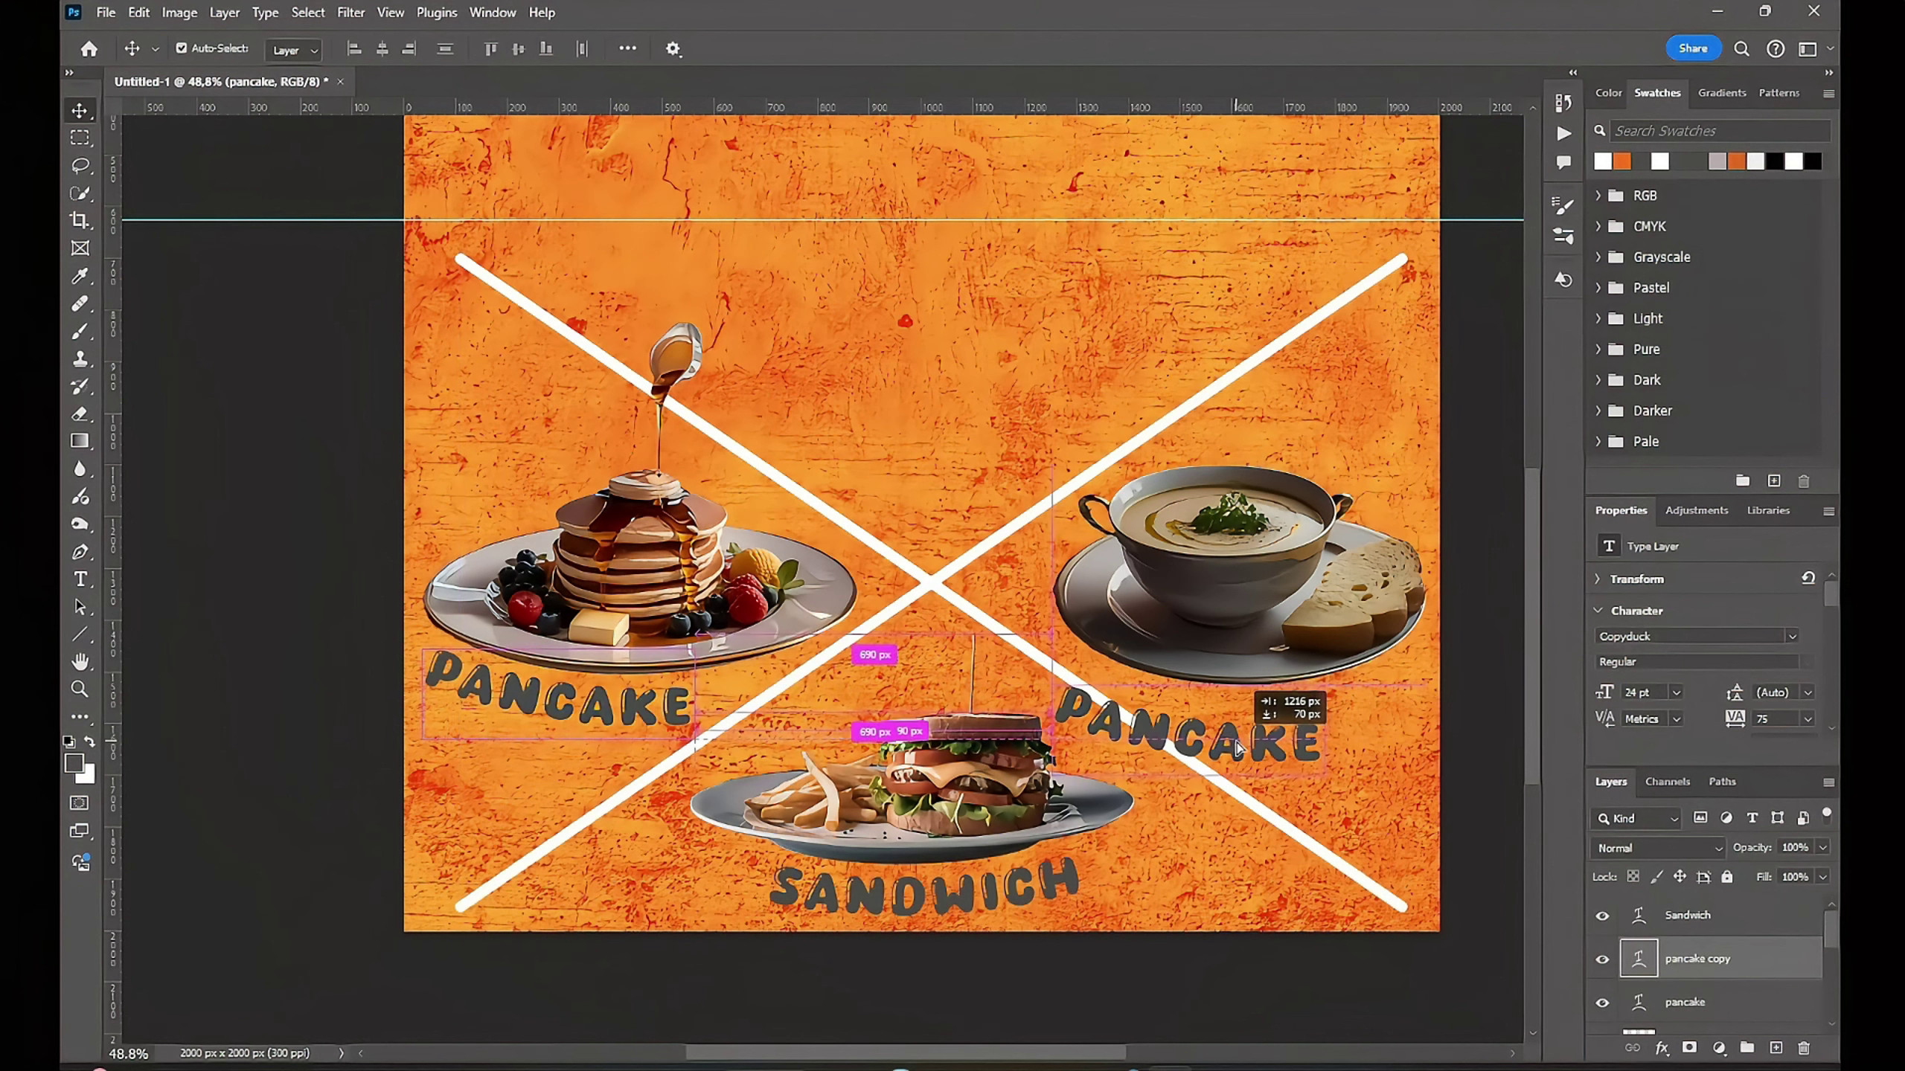
Step: Rotate the pancake caption copy to follow the soup bowl and place it underneath
key(ctrl+t)
click(1152, 843)
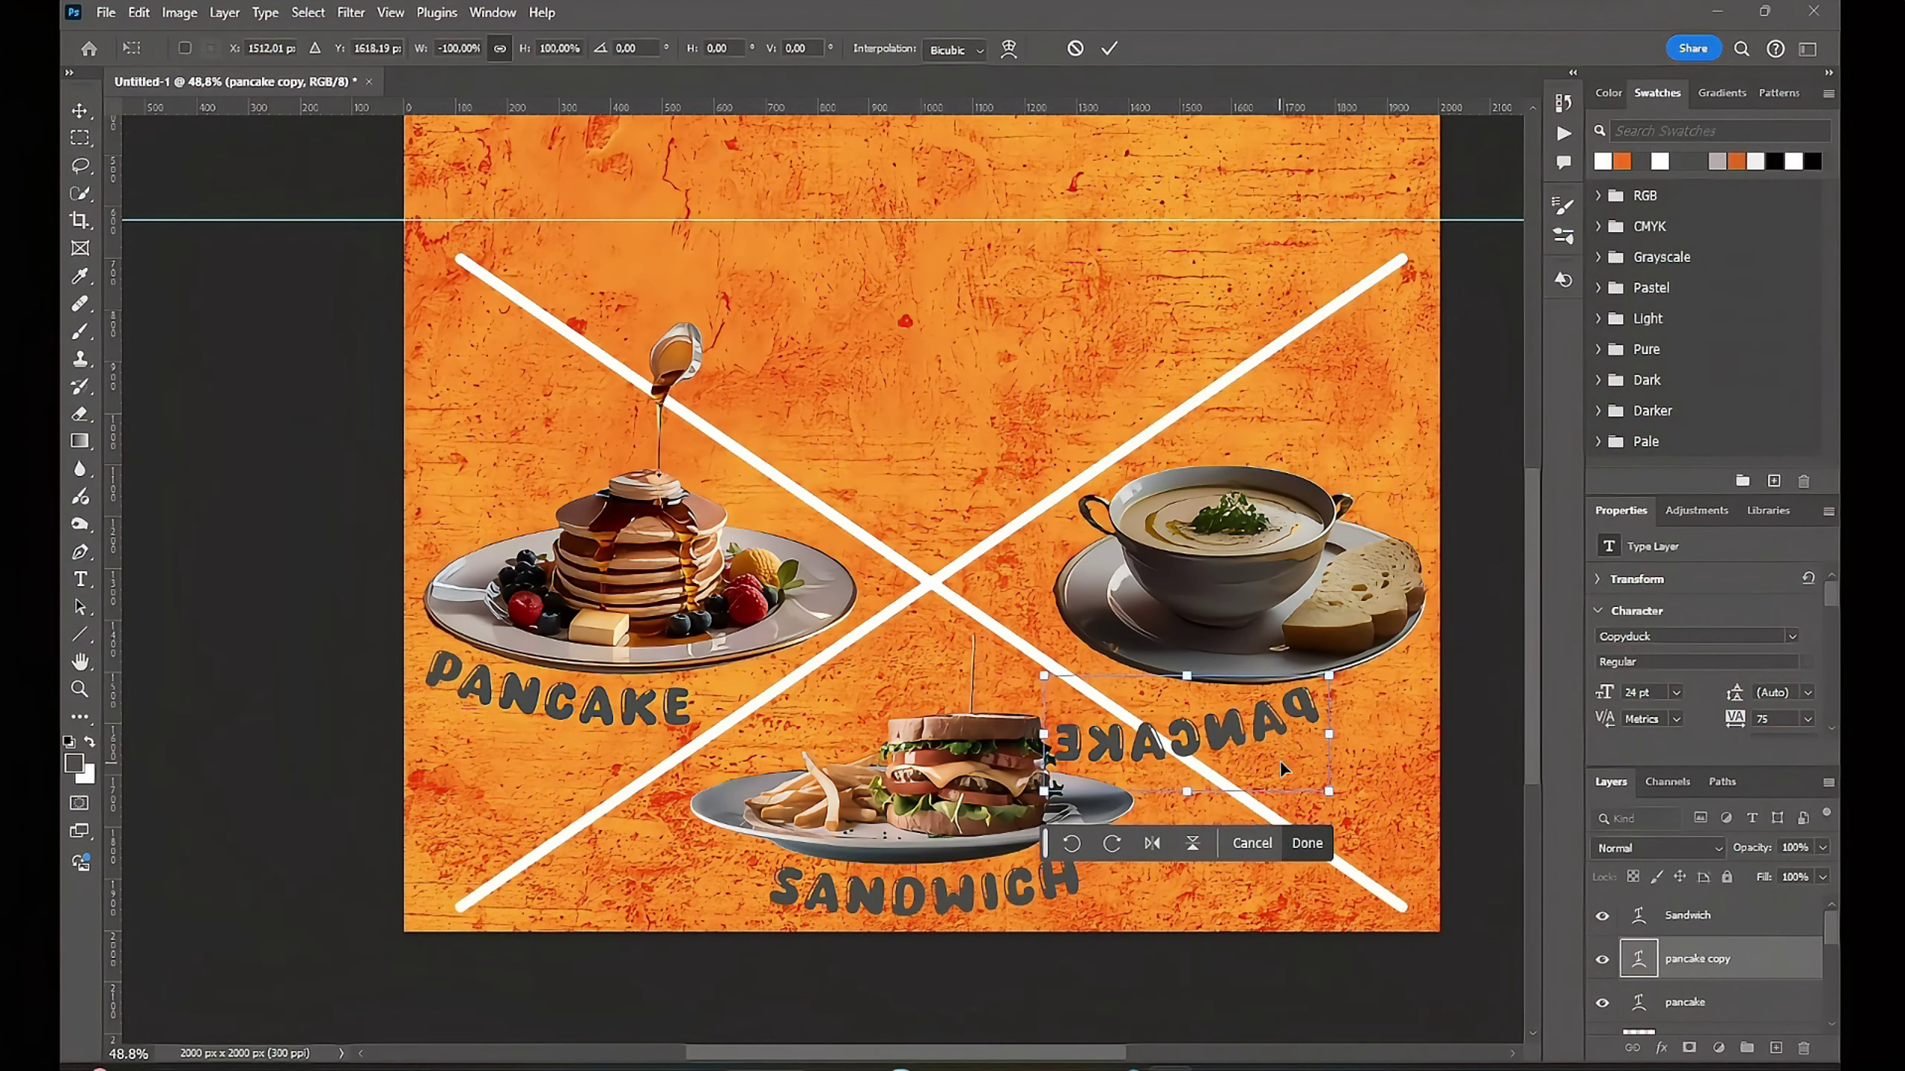
key(ctrl+z)
mouse_move(1342, 781)
mouse_down()
mouse_move(1369, 720)
mouse_move(1391, 722)
mouse_up()
drag(1434, 607, 1438, 596)
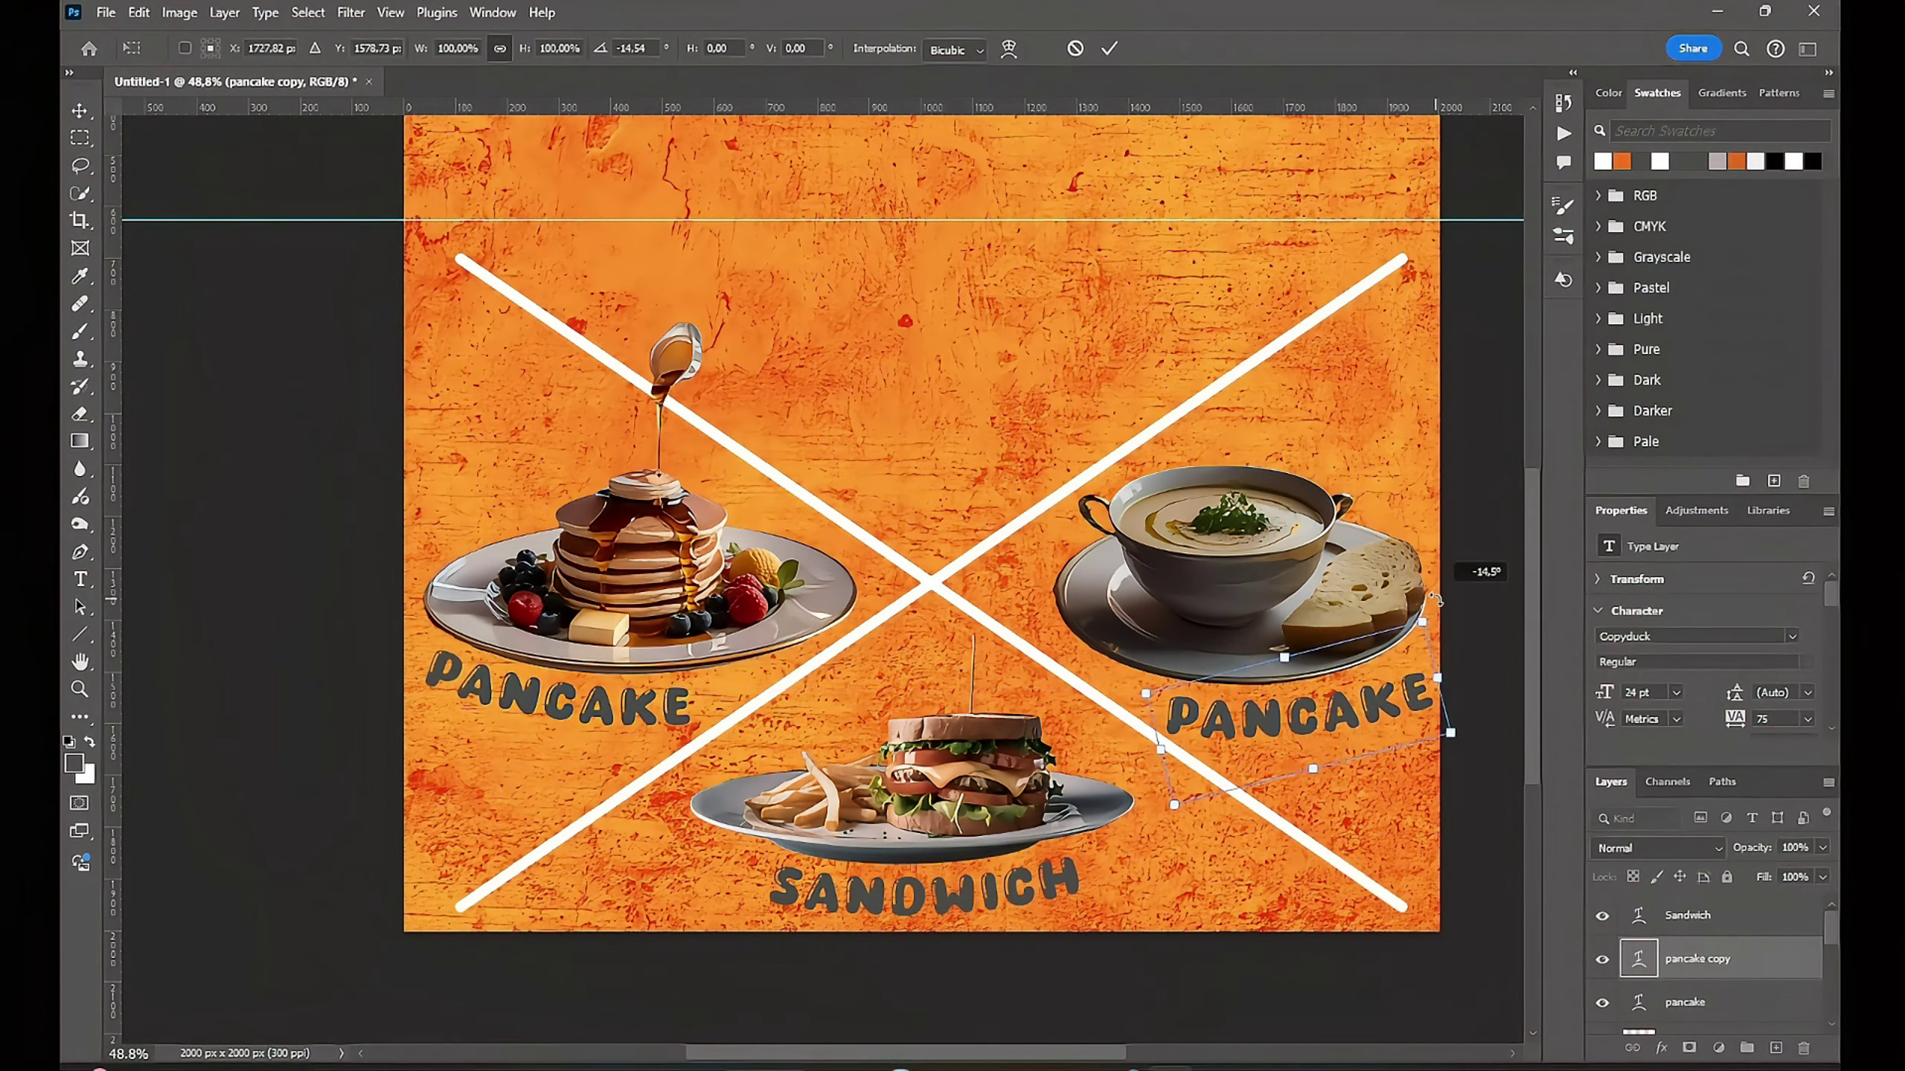
drag(1392, 708, 1372, 719)
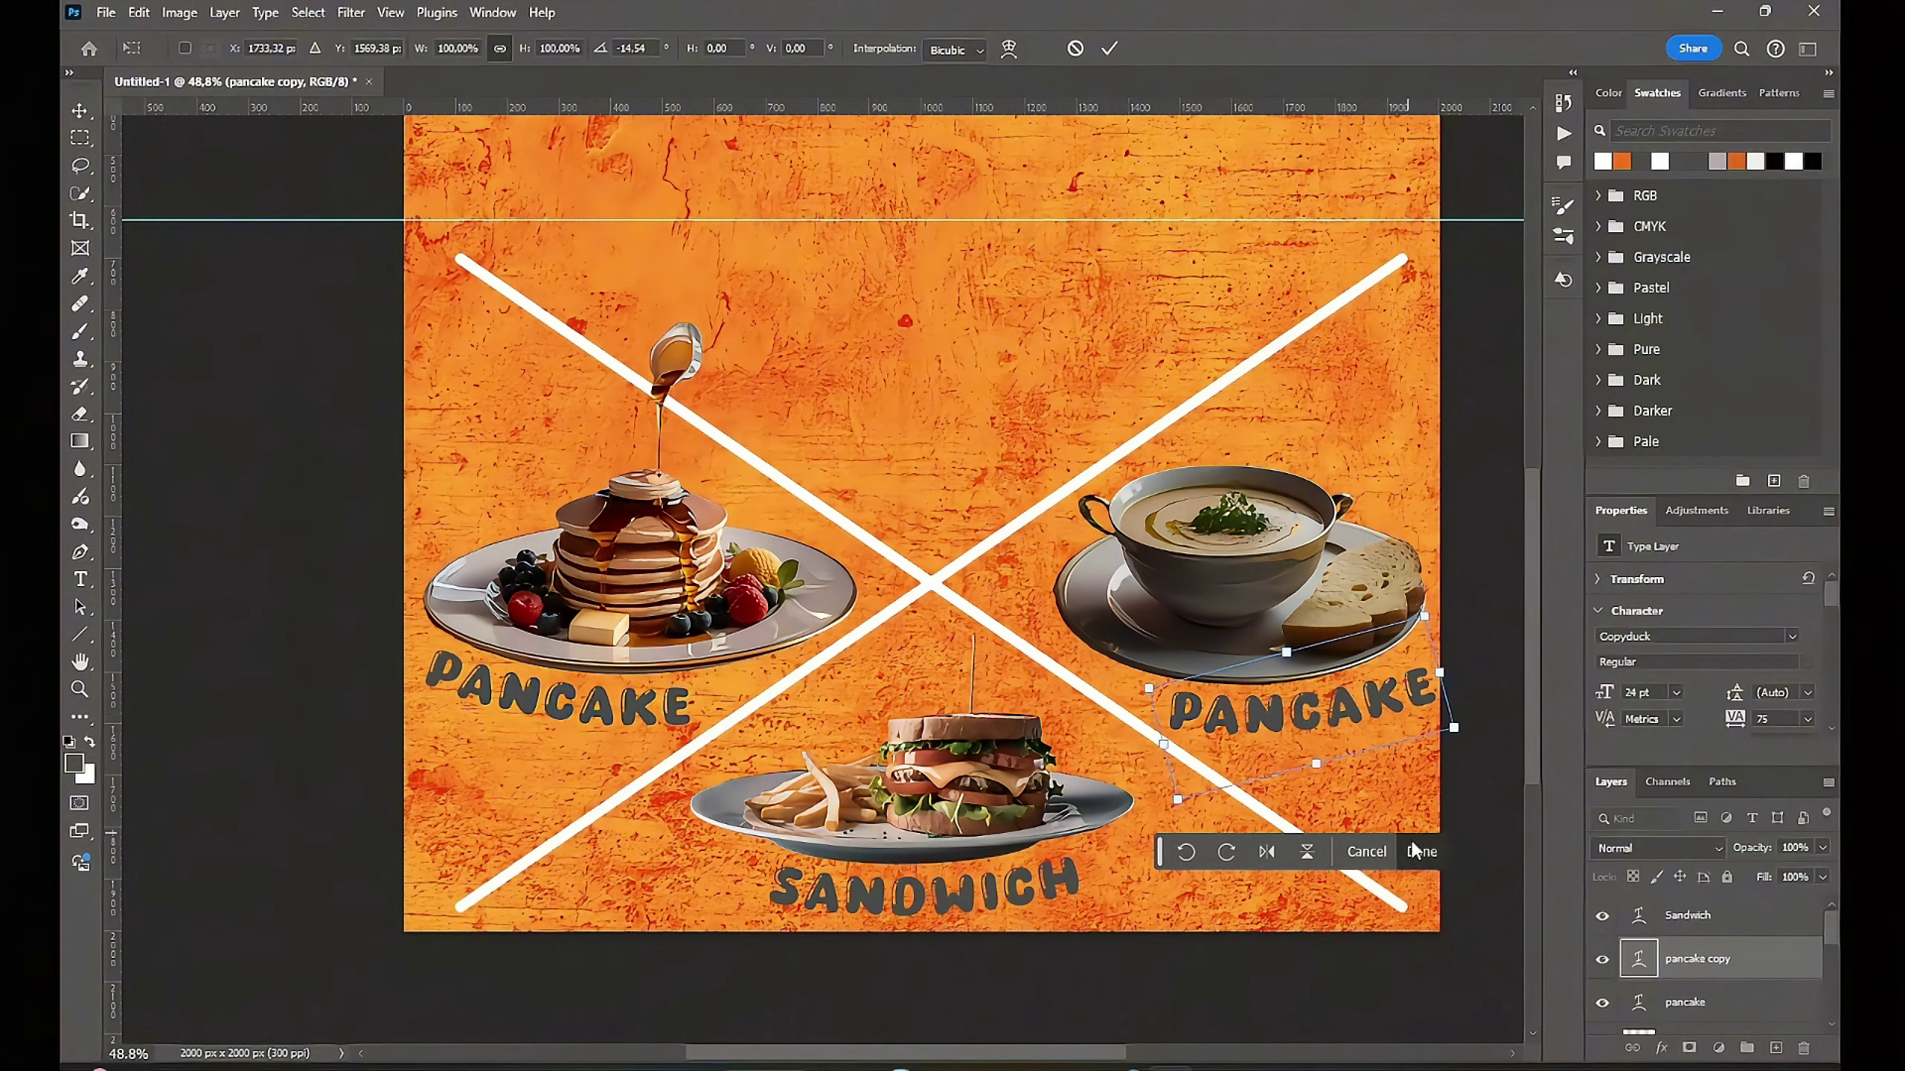
key(Return)
Step: Set the copy to 18 pt and retype it as CREAM SOUP
click(1266, 814)
click(1233, 659)
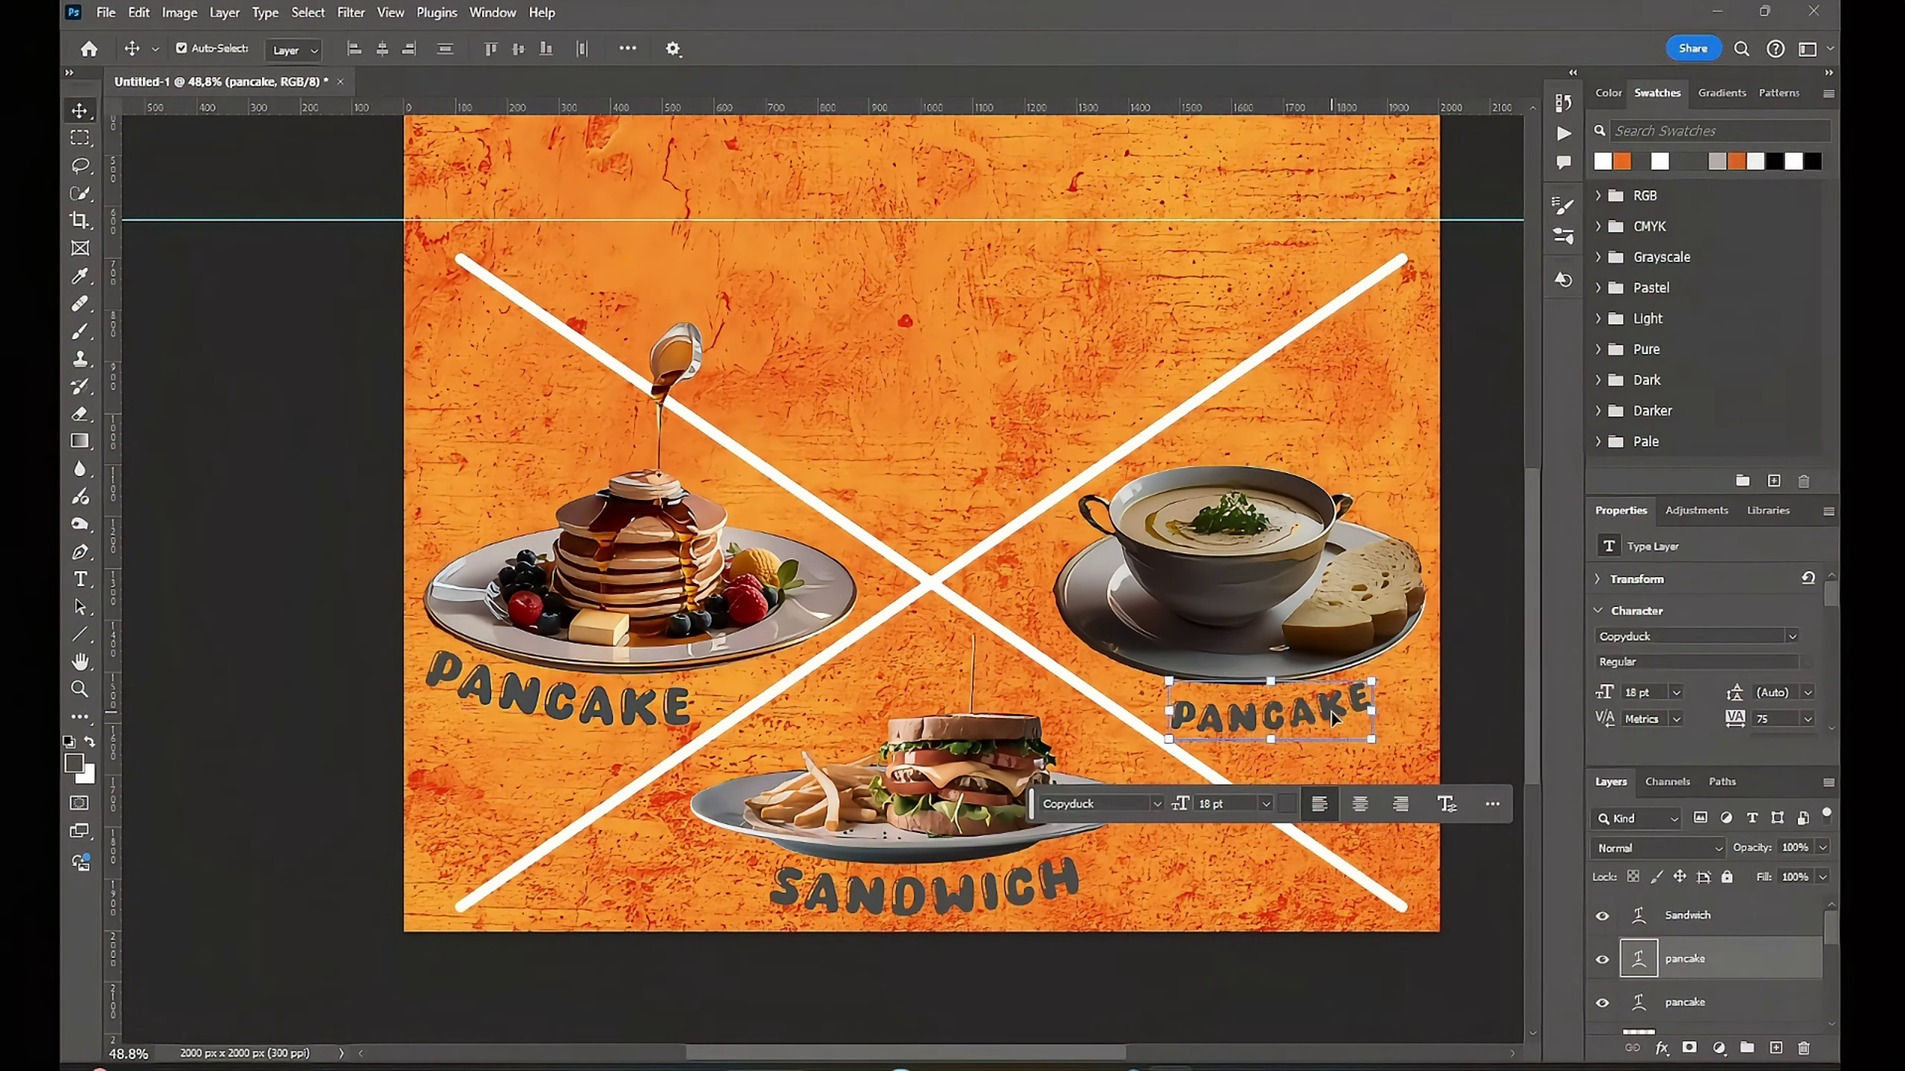
double_click(1290, 713)
text(CREAM)
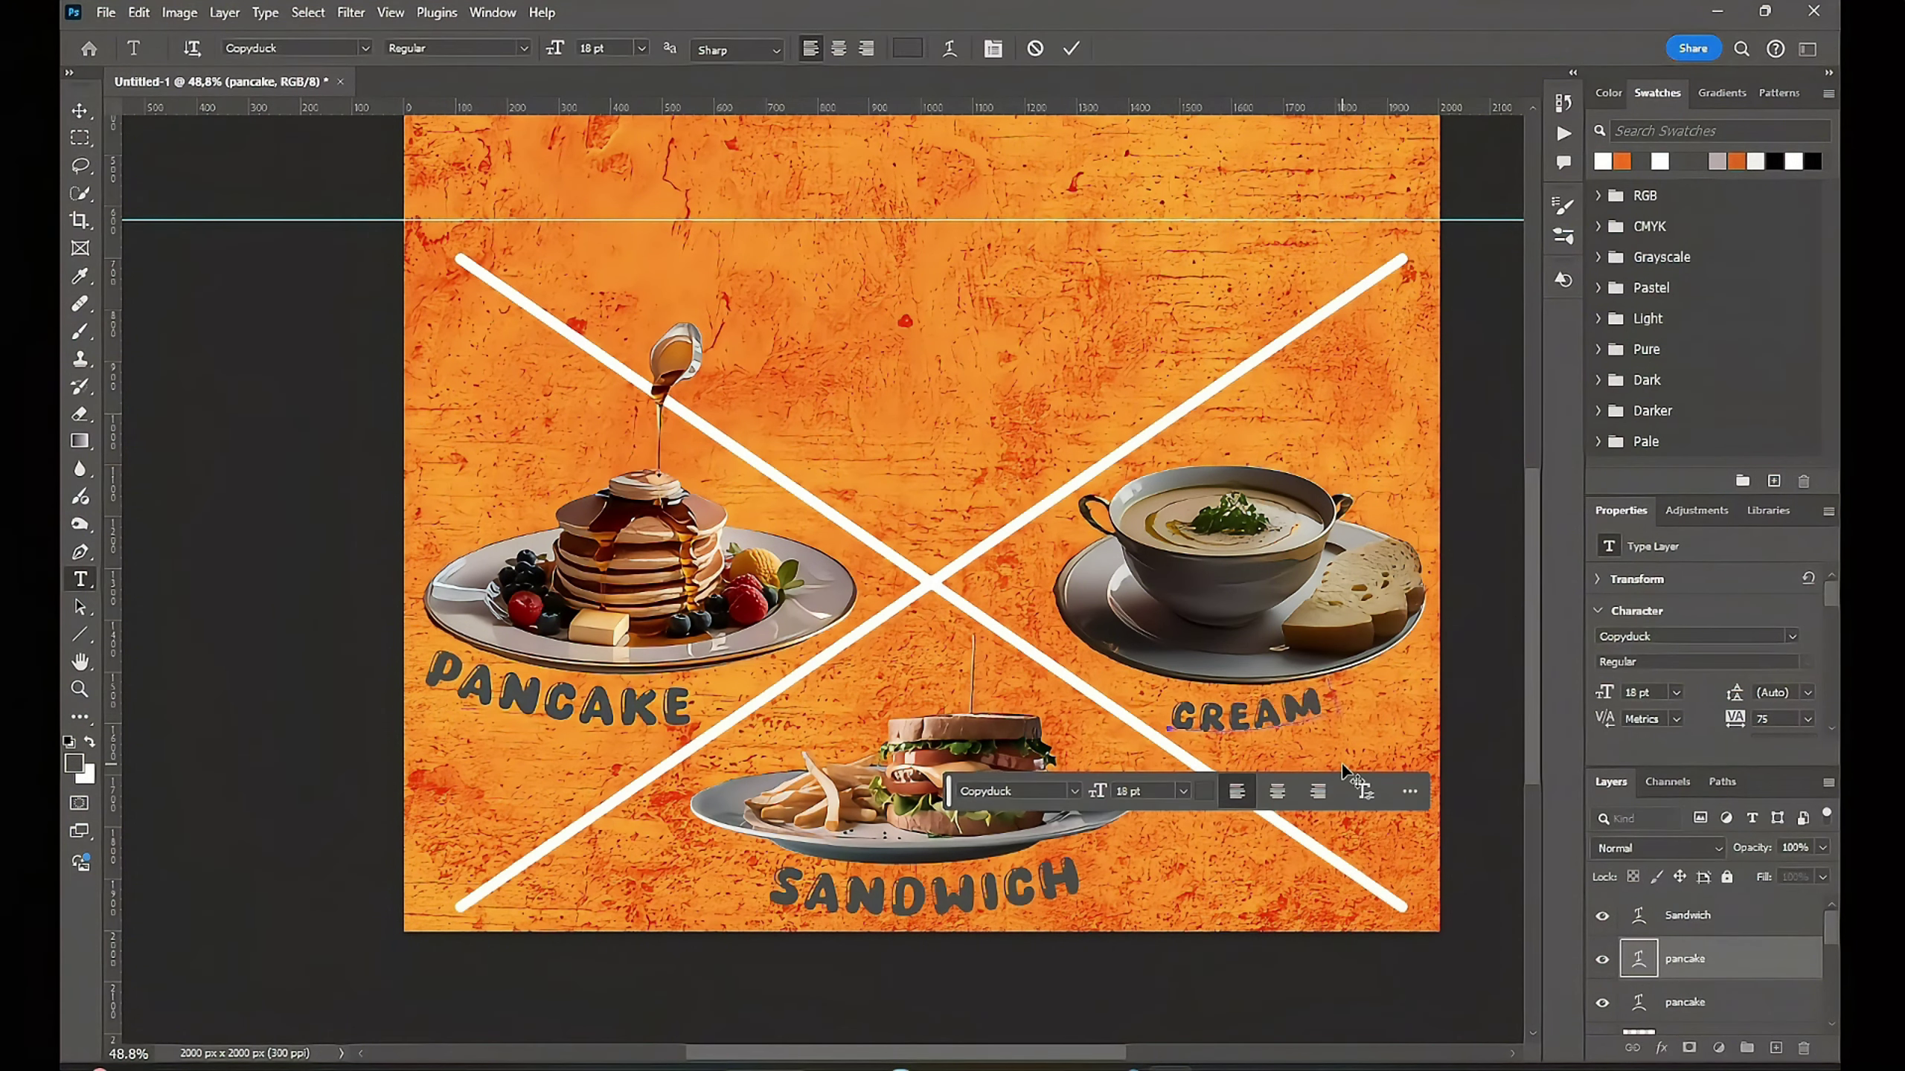
text( SOUP)
key(ctrl+Return)
key(v)
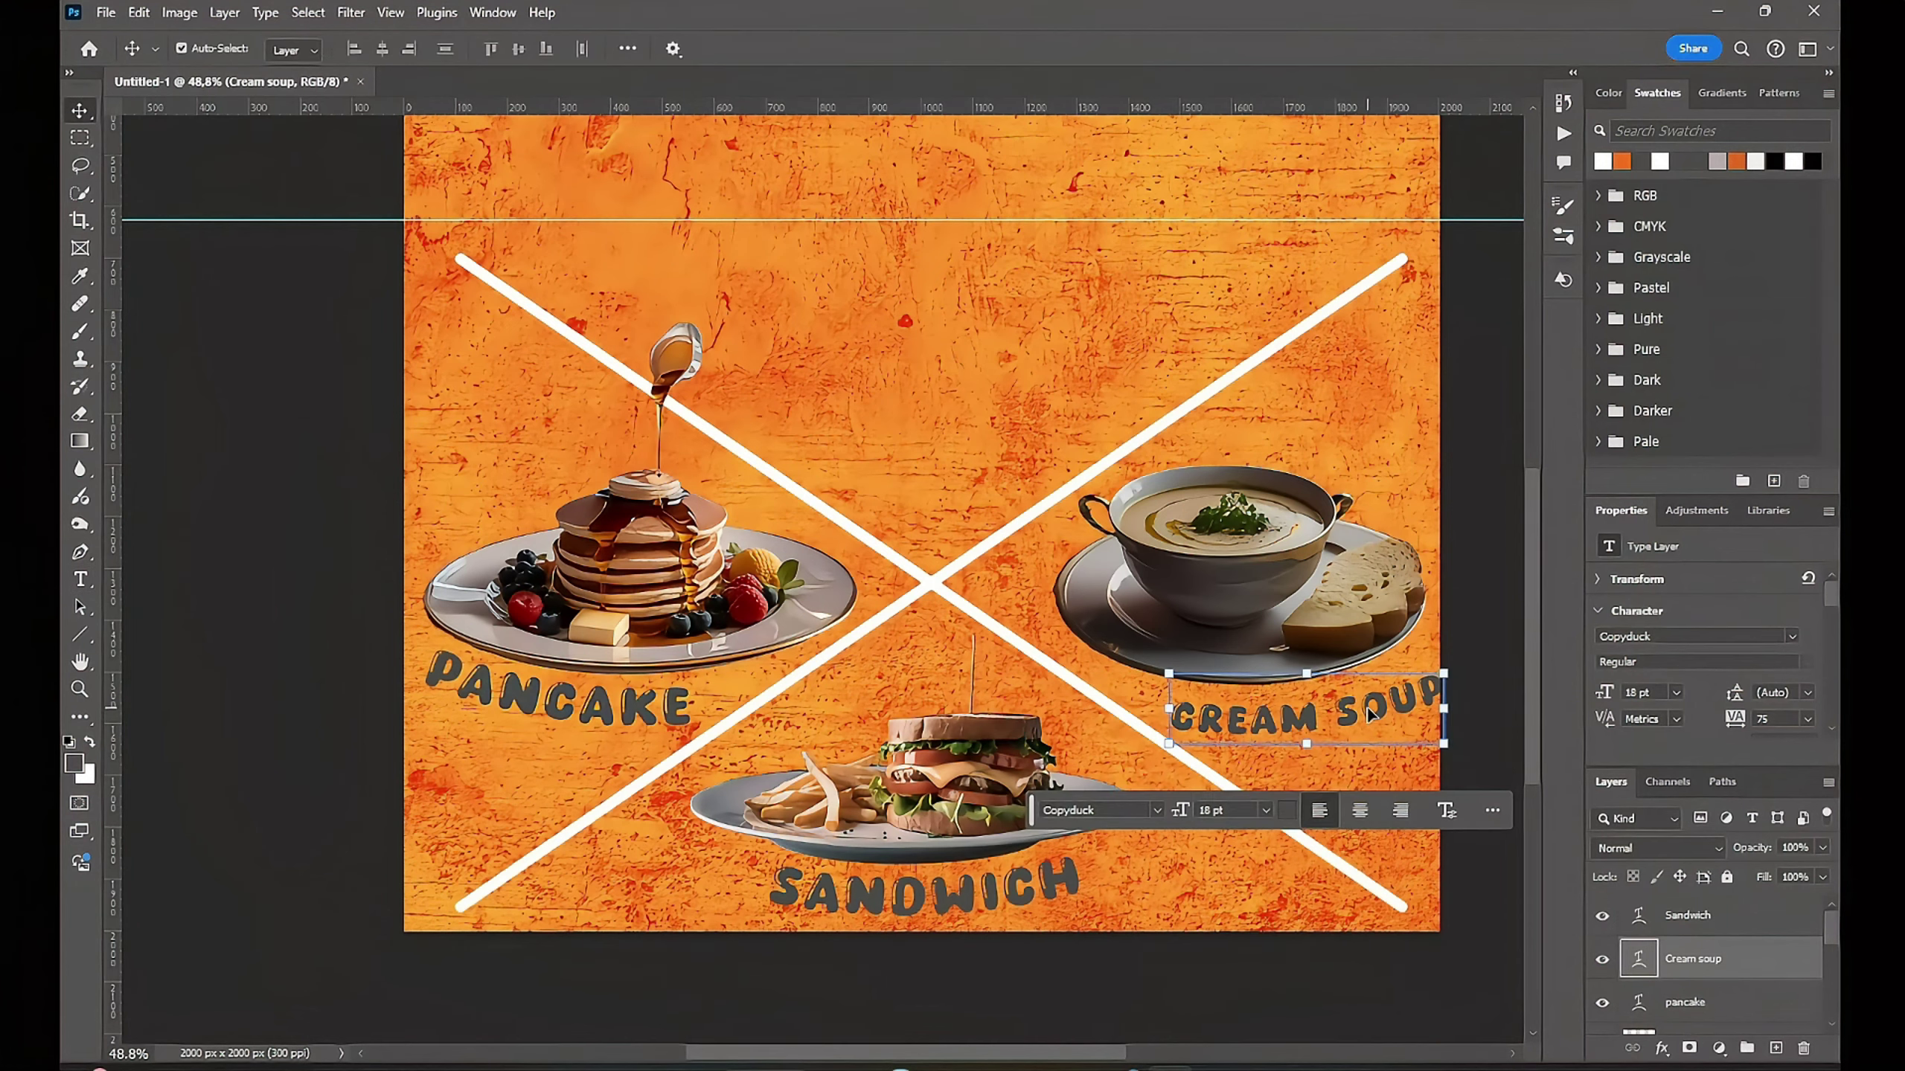
Step: Shift the CREAM SOUP caption slightly left and up and tilt it a little
scroll(1379, 732, up, 1)
drag(1379, 733, 1358, 719)
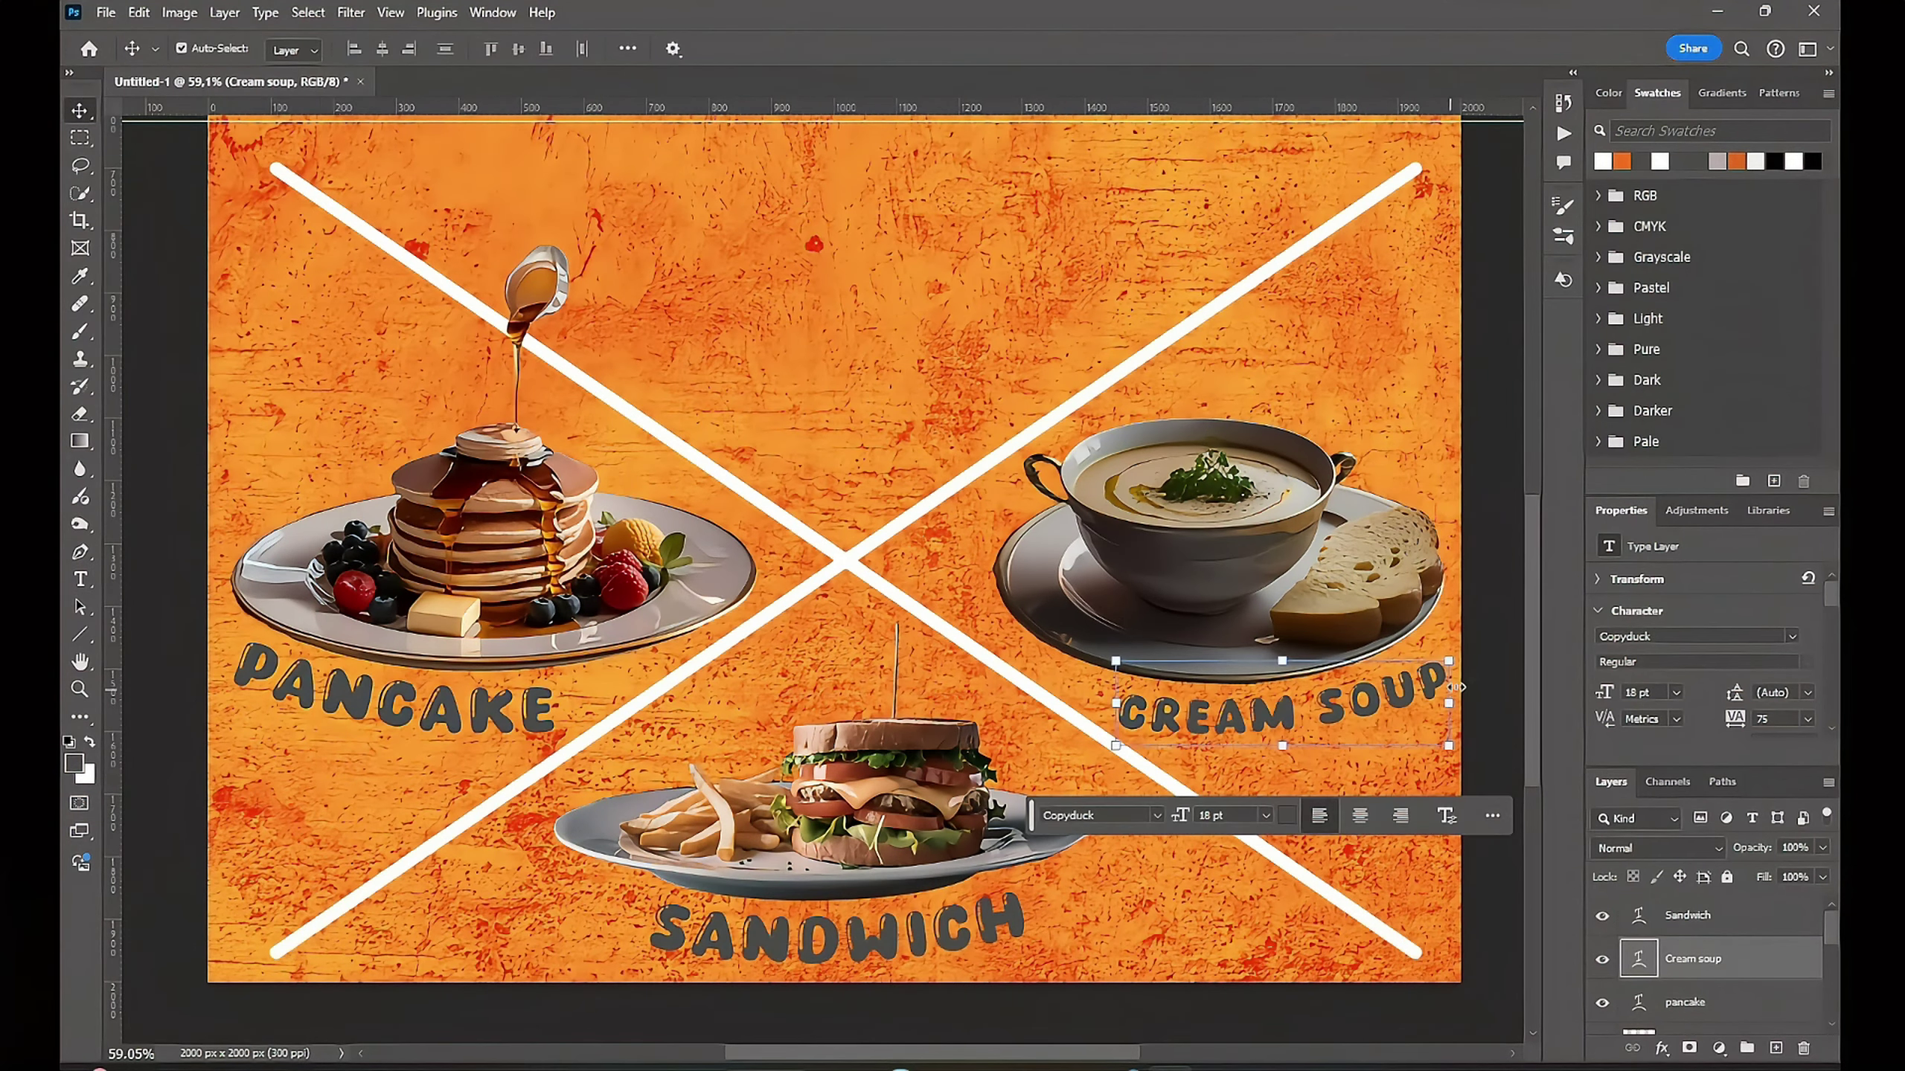
key(ctrl+t)
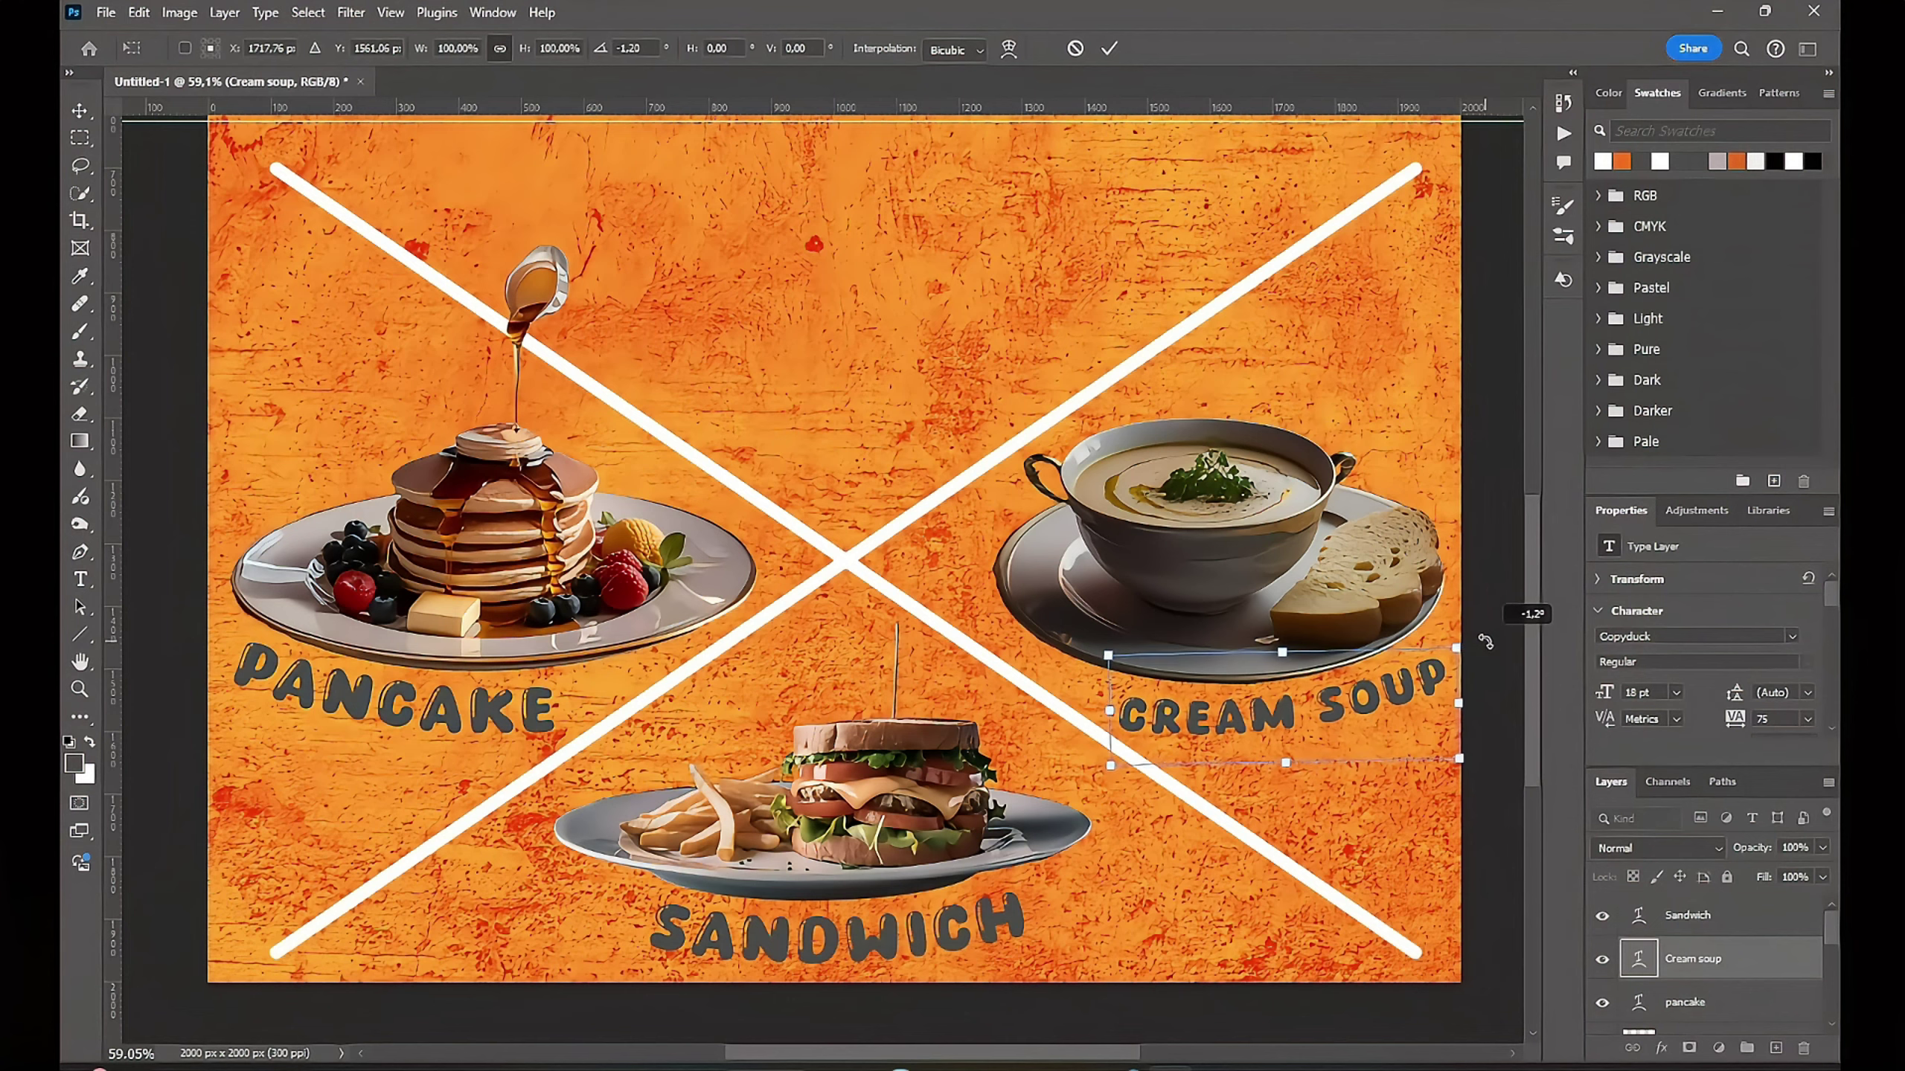
drag(1530, 623, 1526, 611)
Step: Group the Sandwich, Cream soup and pancake captions as 'caption product'
click(1404, 821)
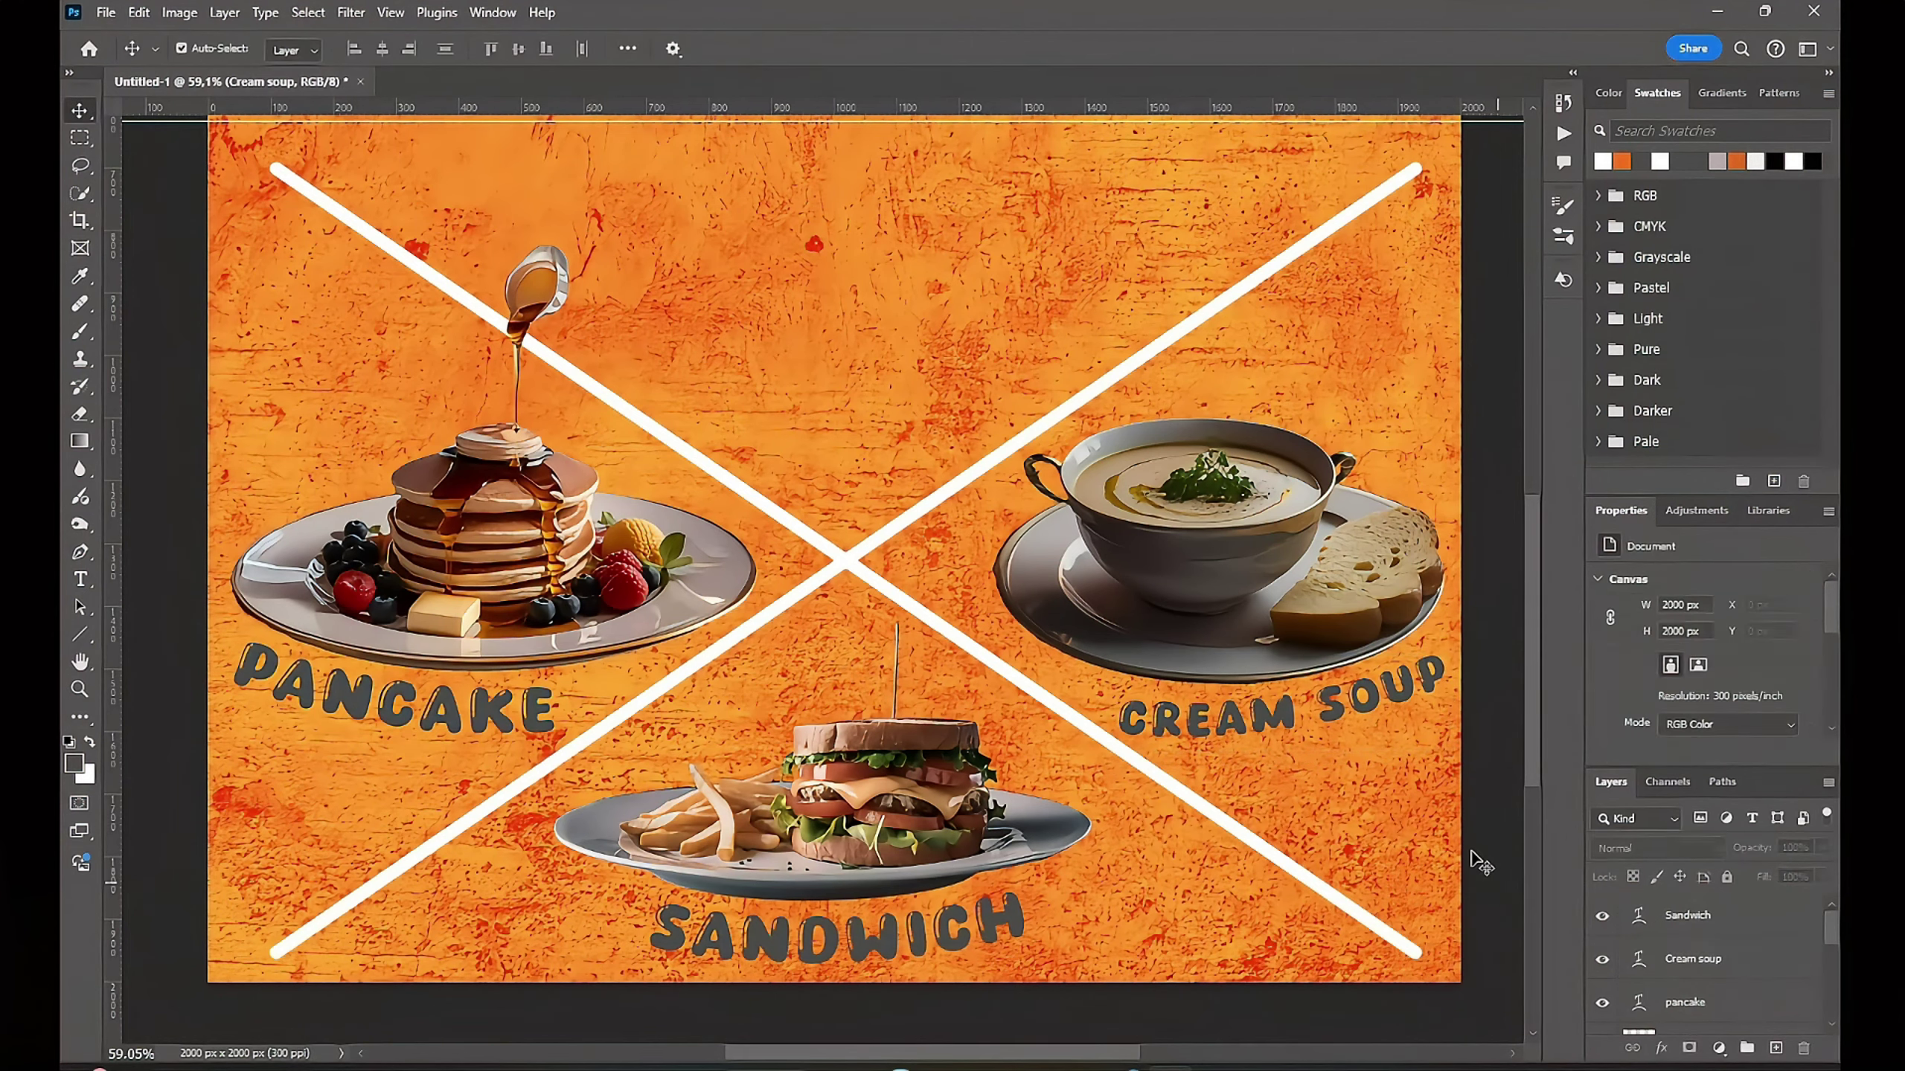
scroll(1474, 863, down, 2)
click(1687, 915)
shift+click(1730, 1017)
key(ctrl+g)
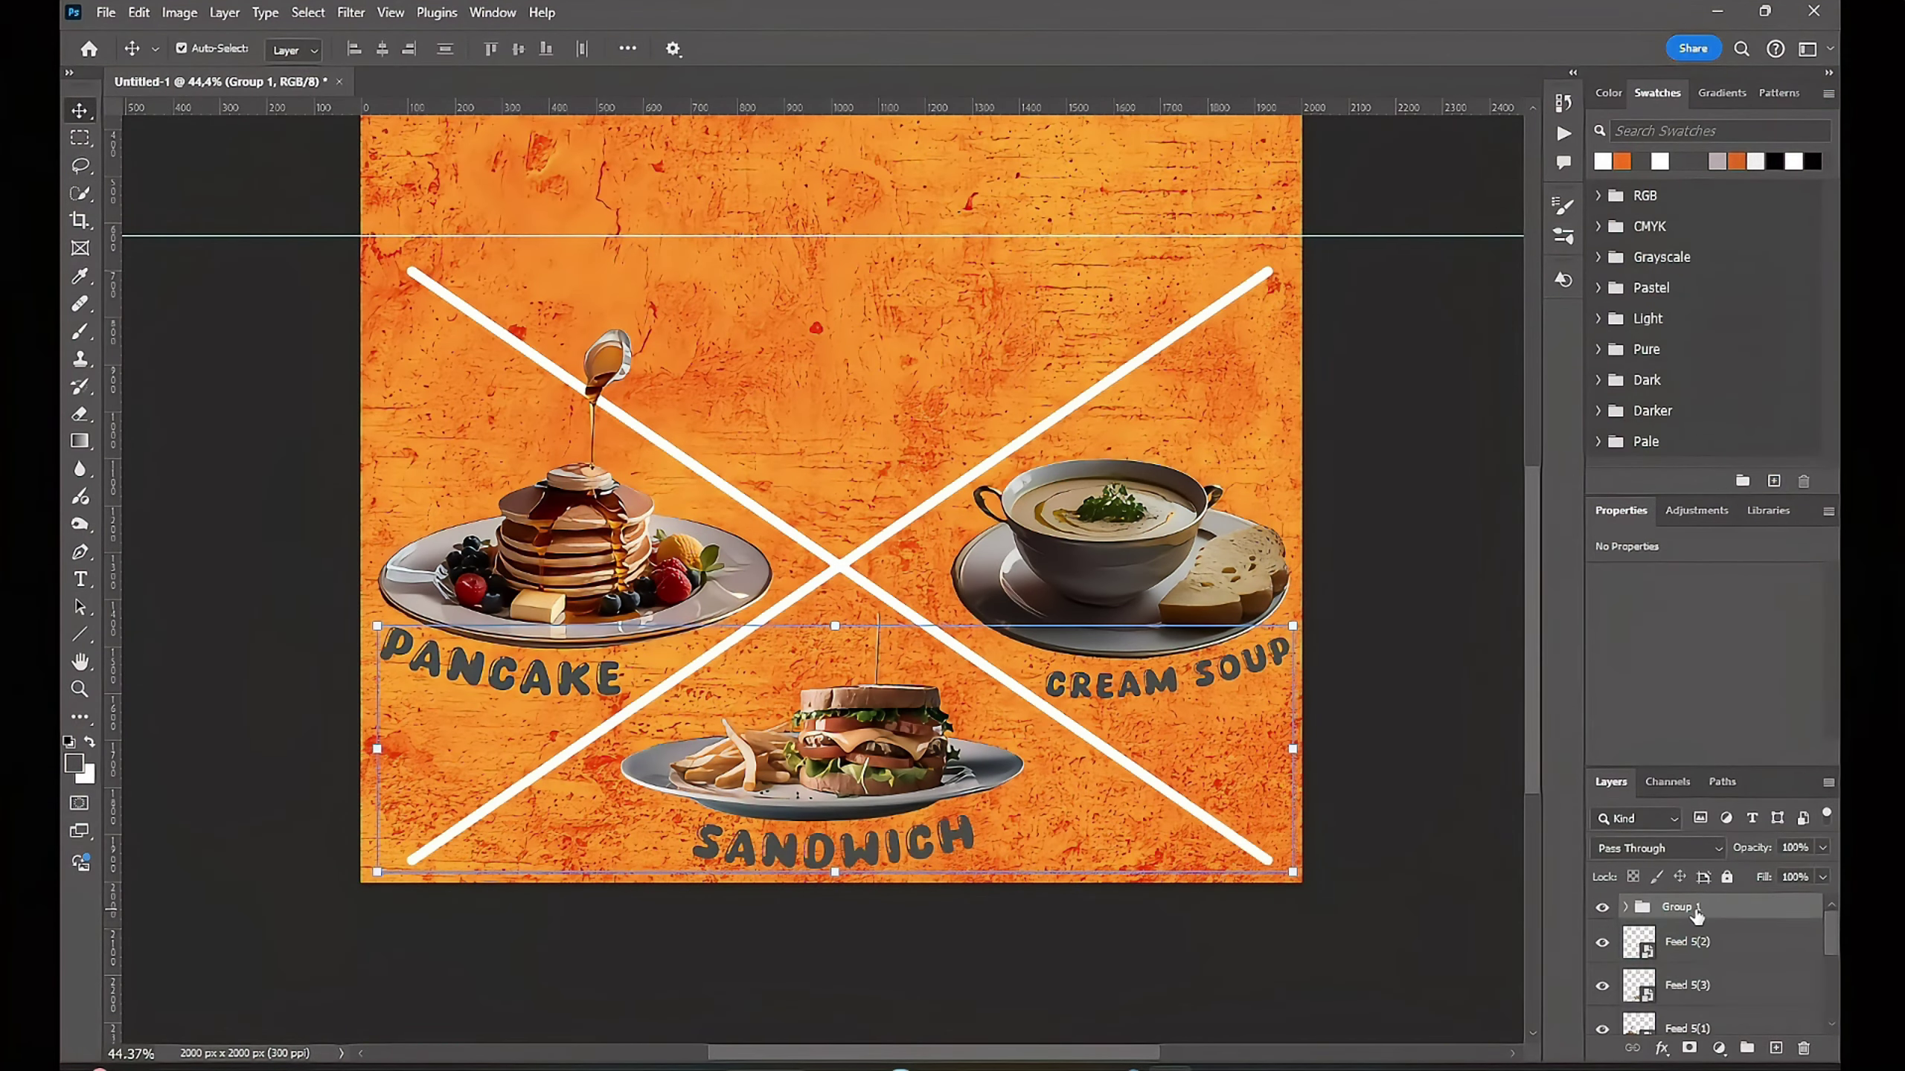
double_click(1684, 906)
text(caption product)
key(Return)
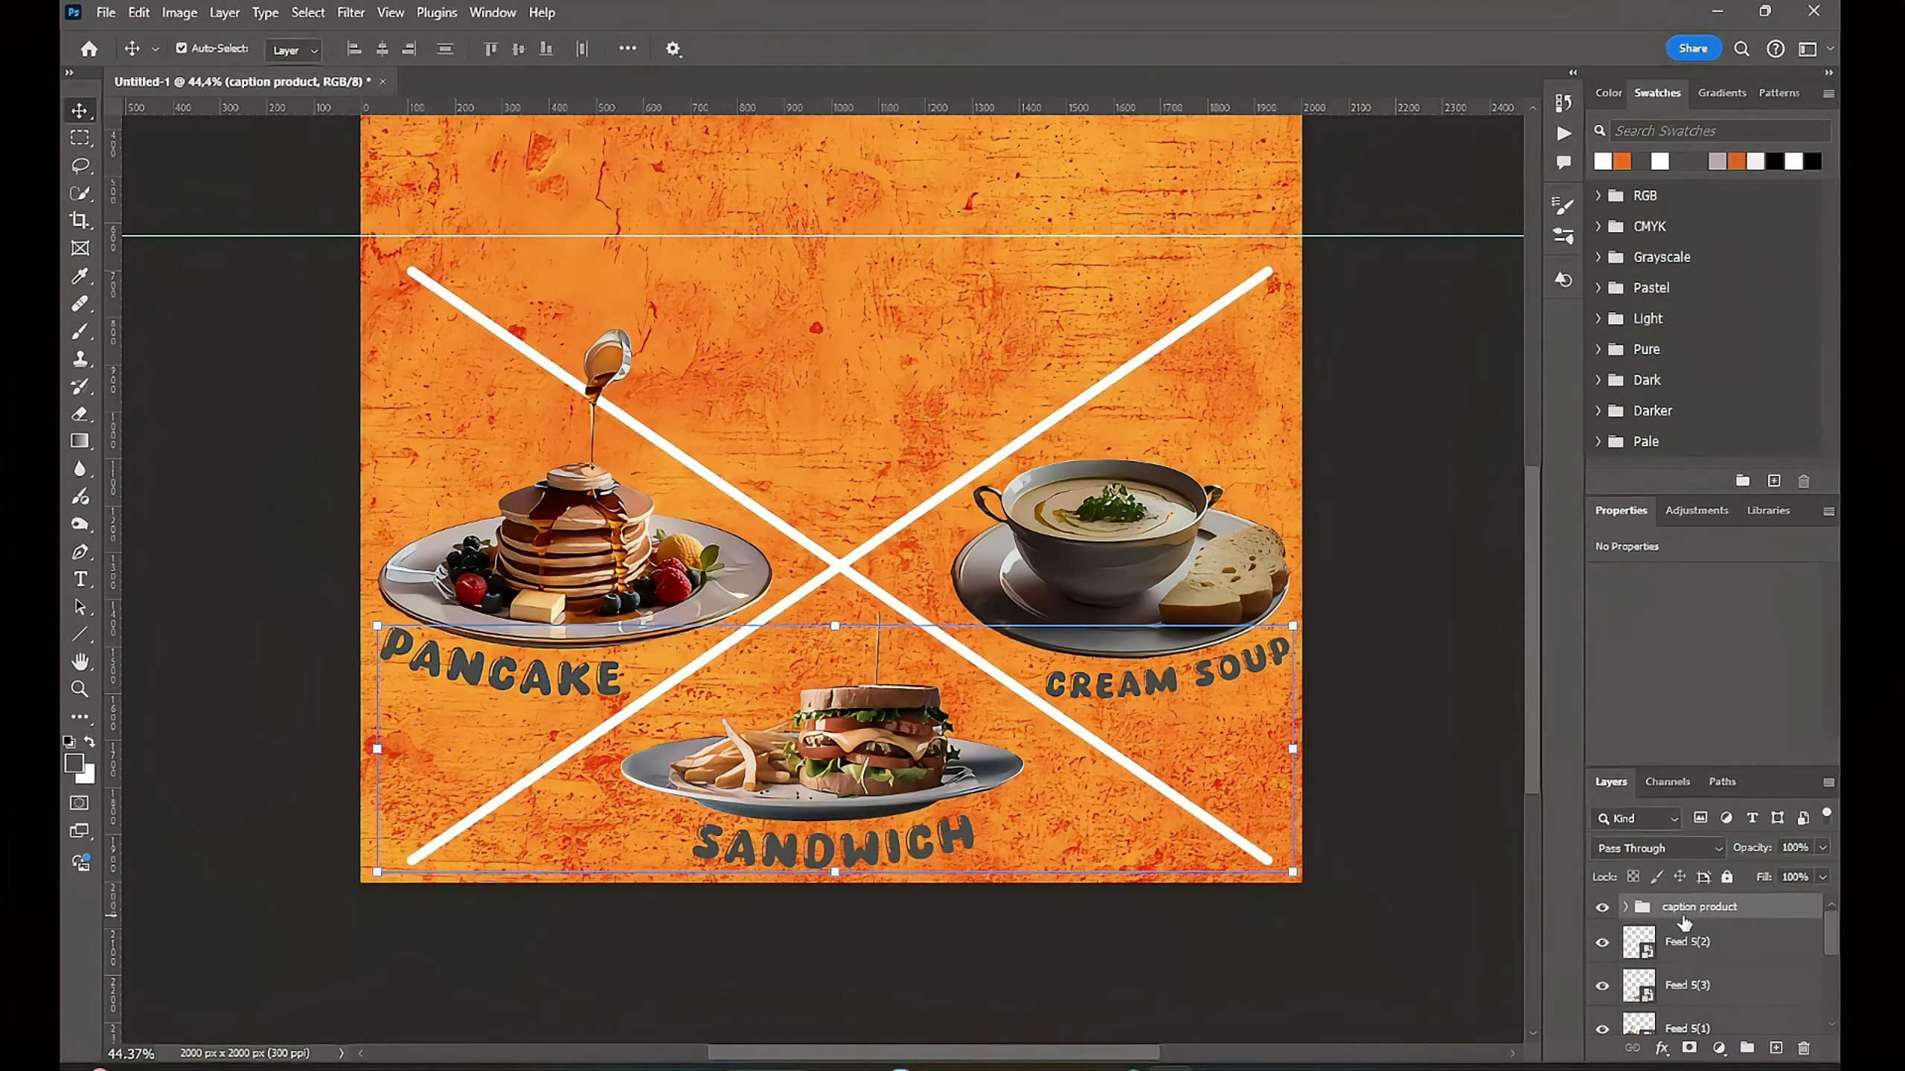
Step: Group the three food photo layers and name the group 'Product'
click(1688, 942)
shift+click(1725, 1026)
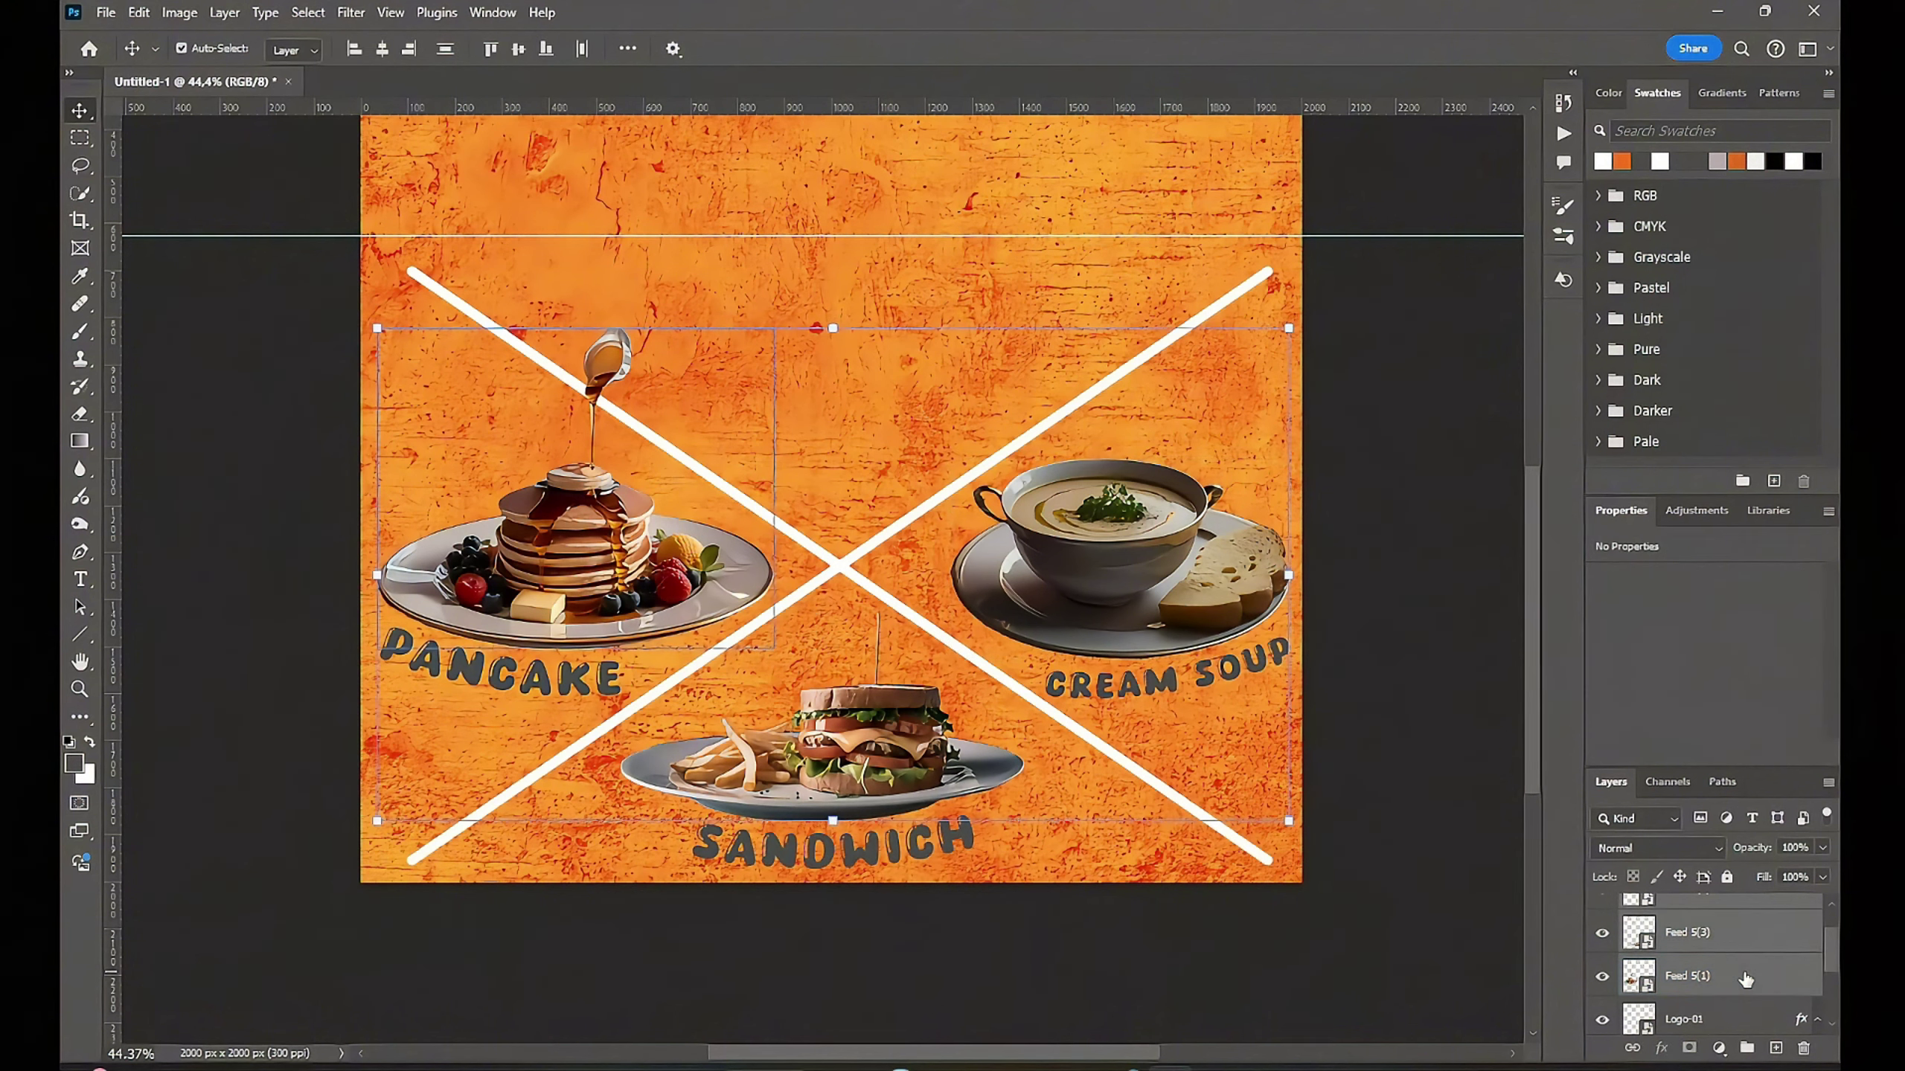
key(ctrl+g)
double_click(1687, 907)
text(Produc)
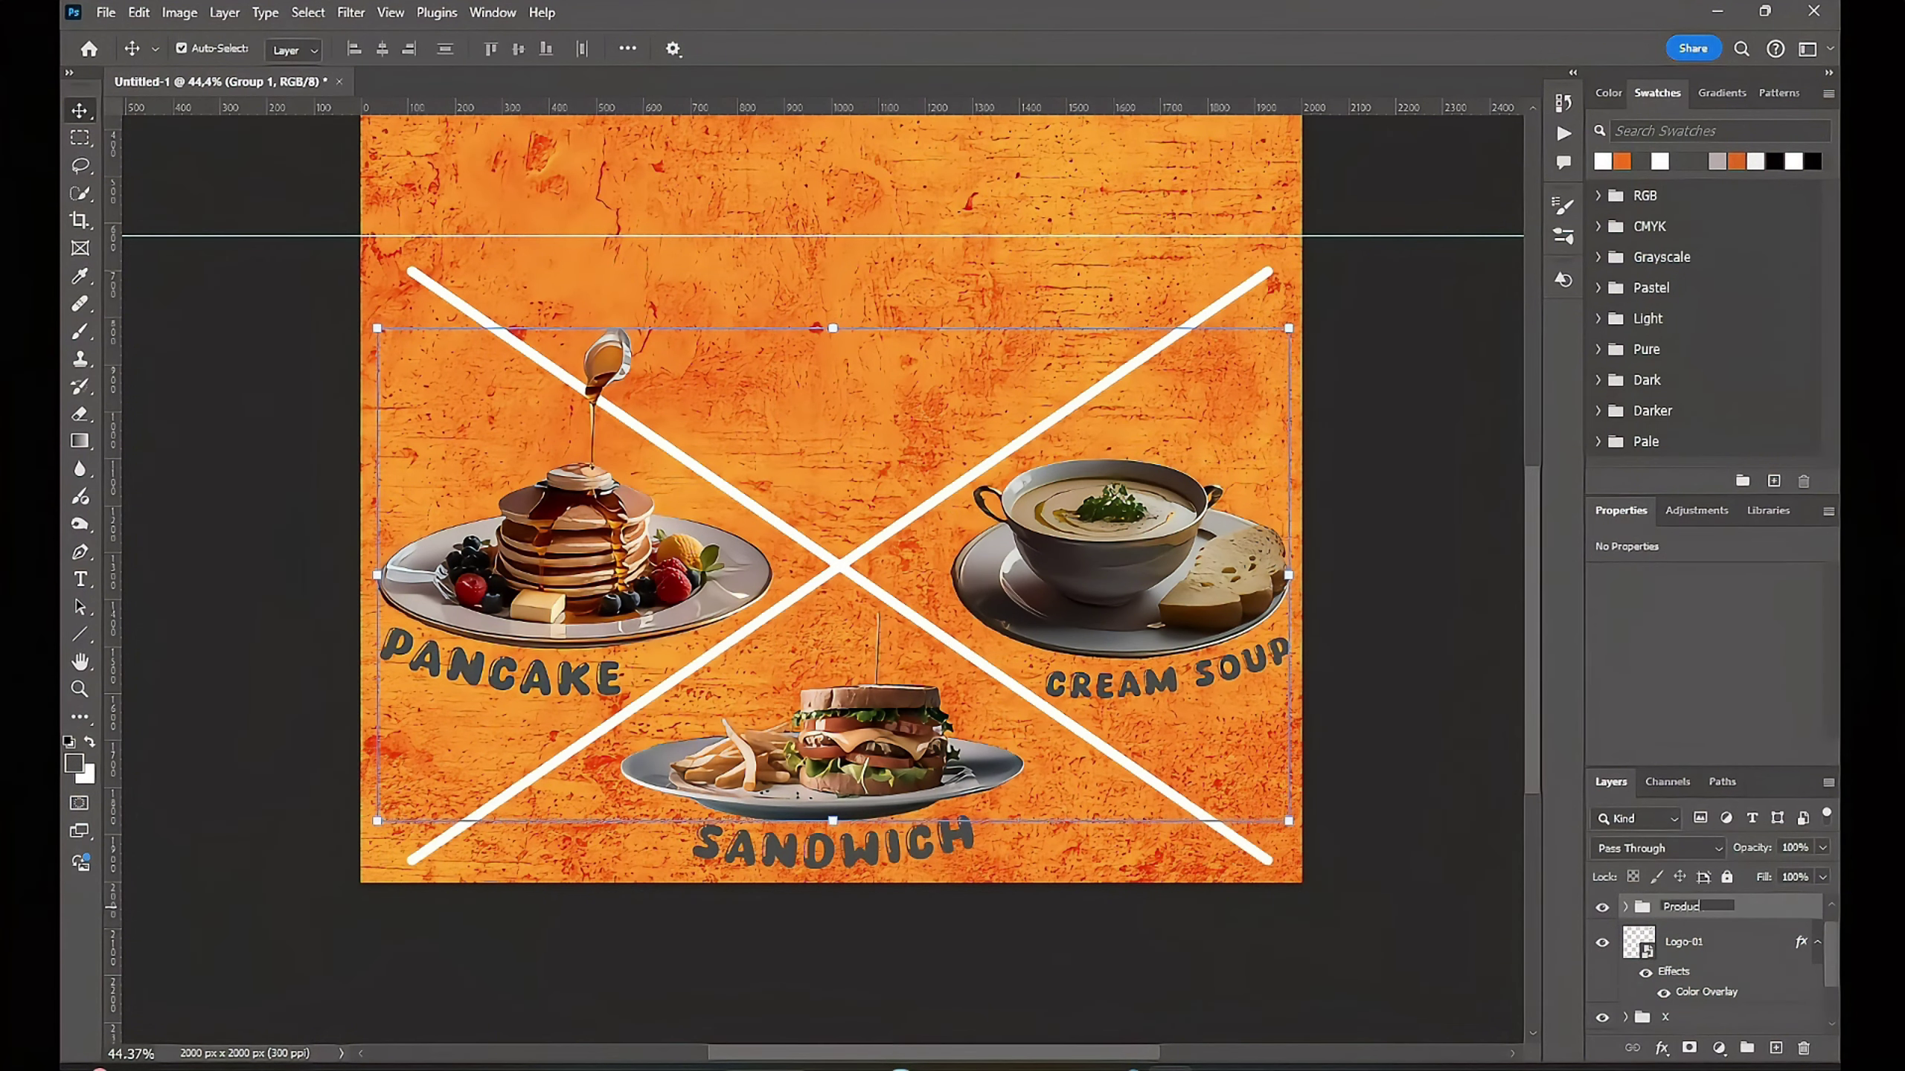
text(t)
key(Return)
click(1283, 771)
scroll(1283, 771, up, 2)
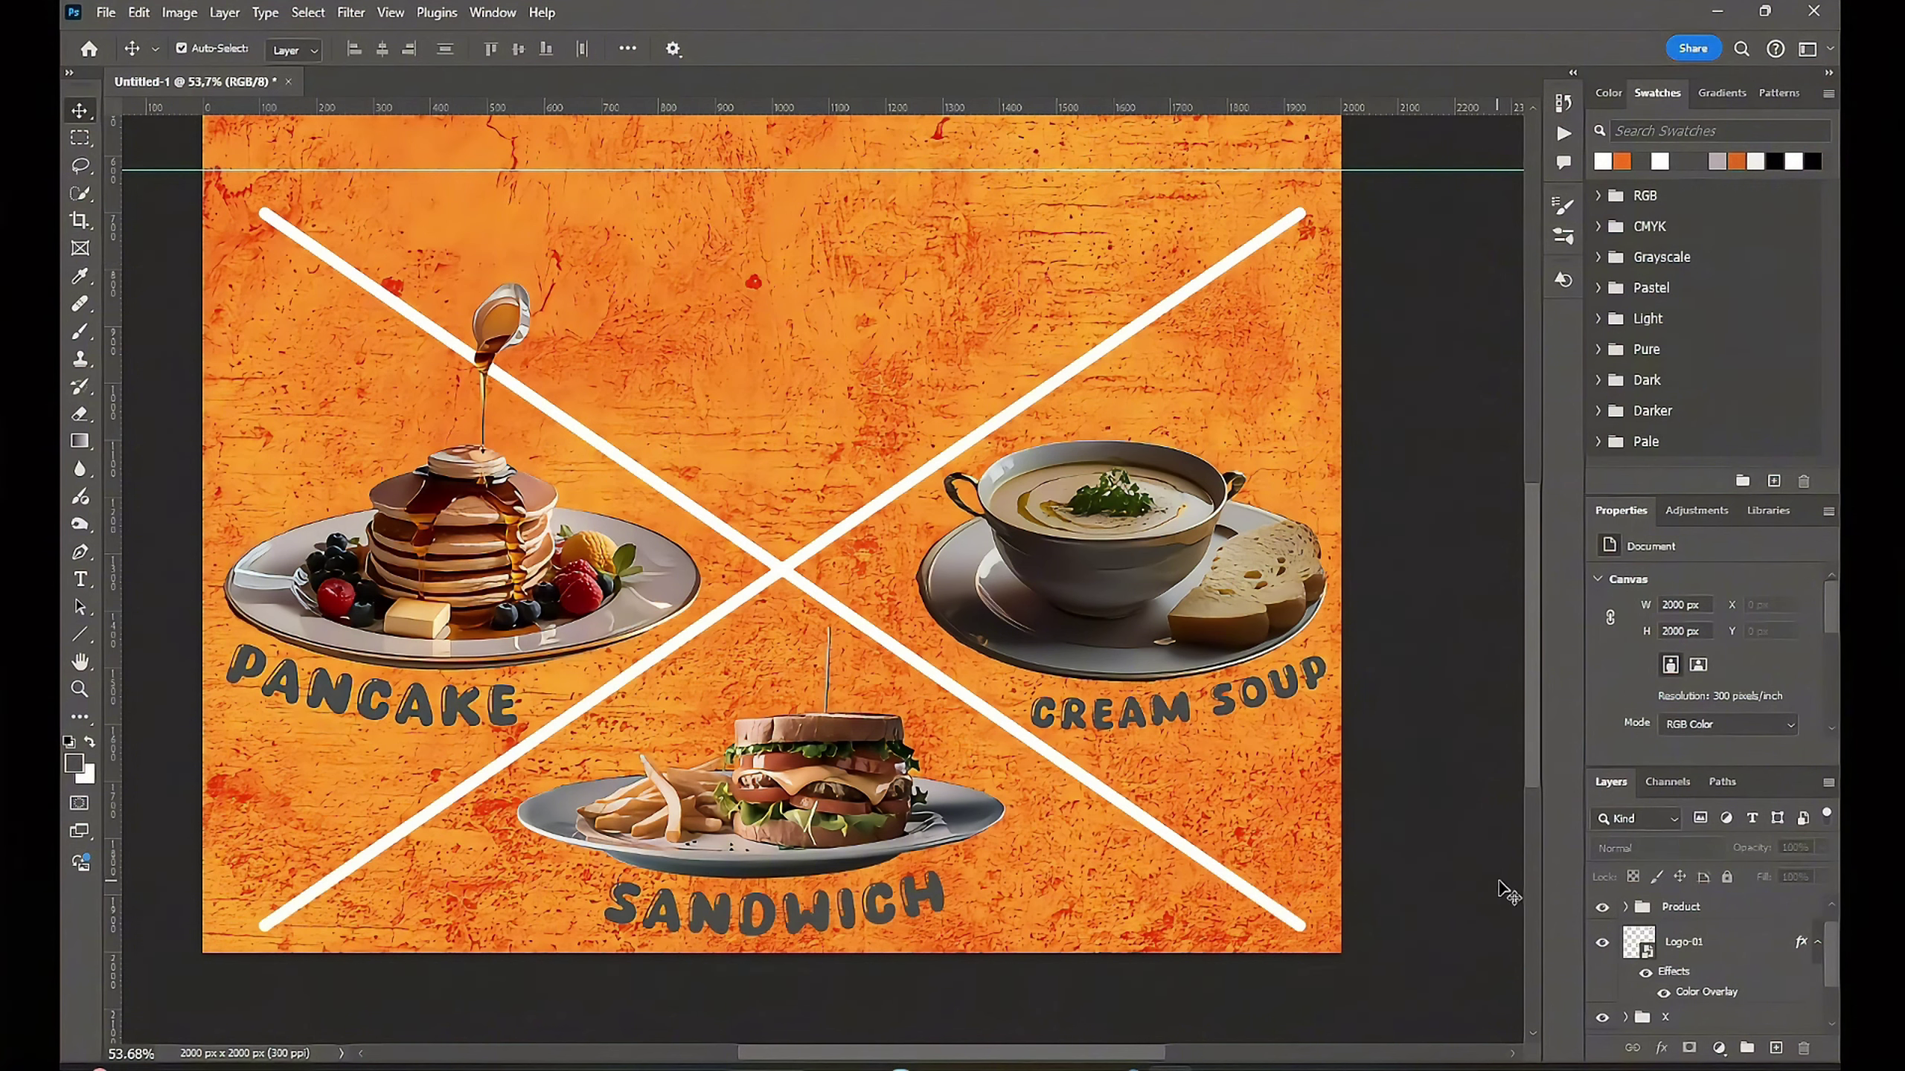
Step: Expand the caption product group and select all three caption layers
click(1692, 911)
scroll(1694, 924, up, 1)
click(1669, 907)
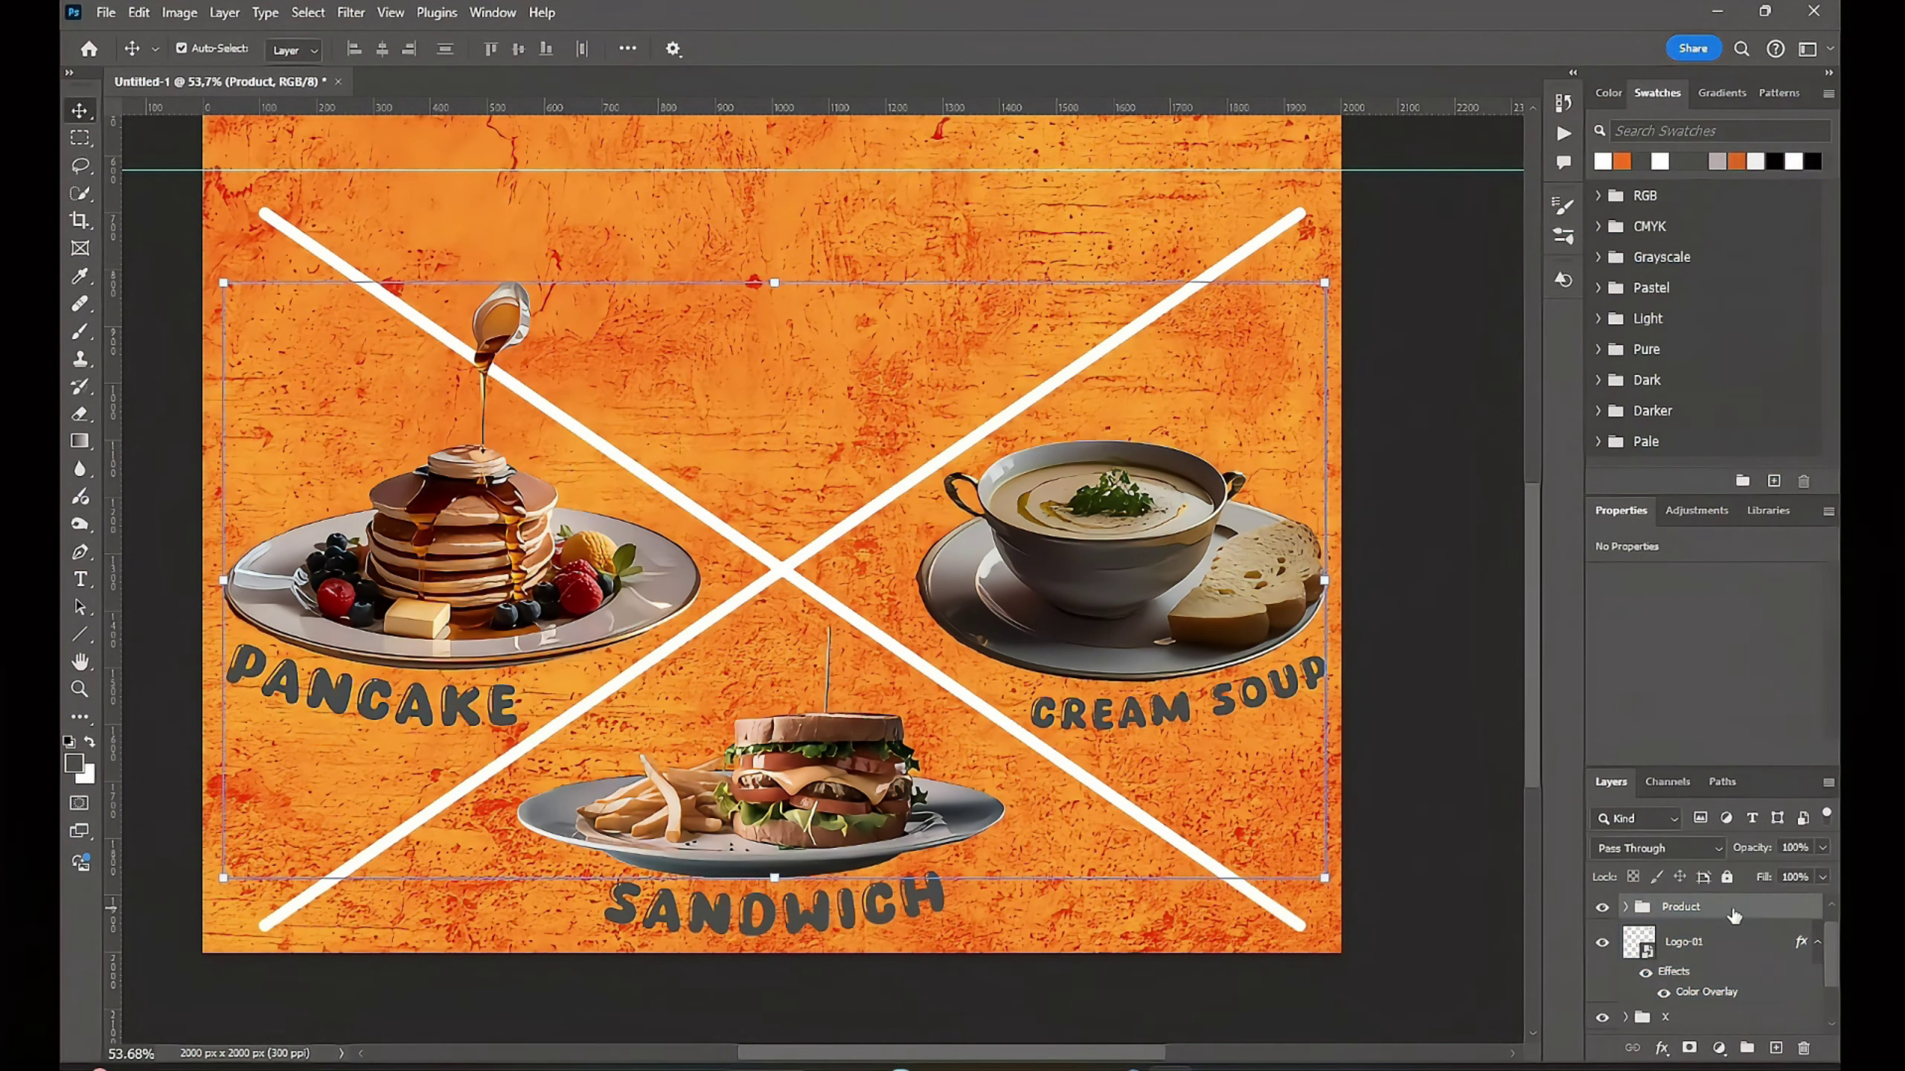
click(1625, 906)
click(1701, 1001)
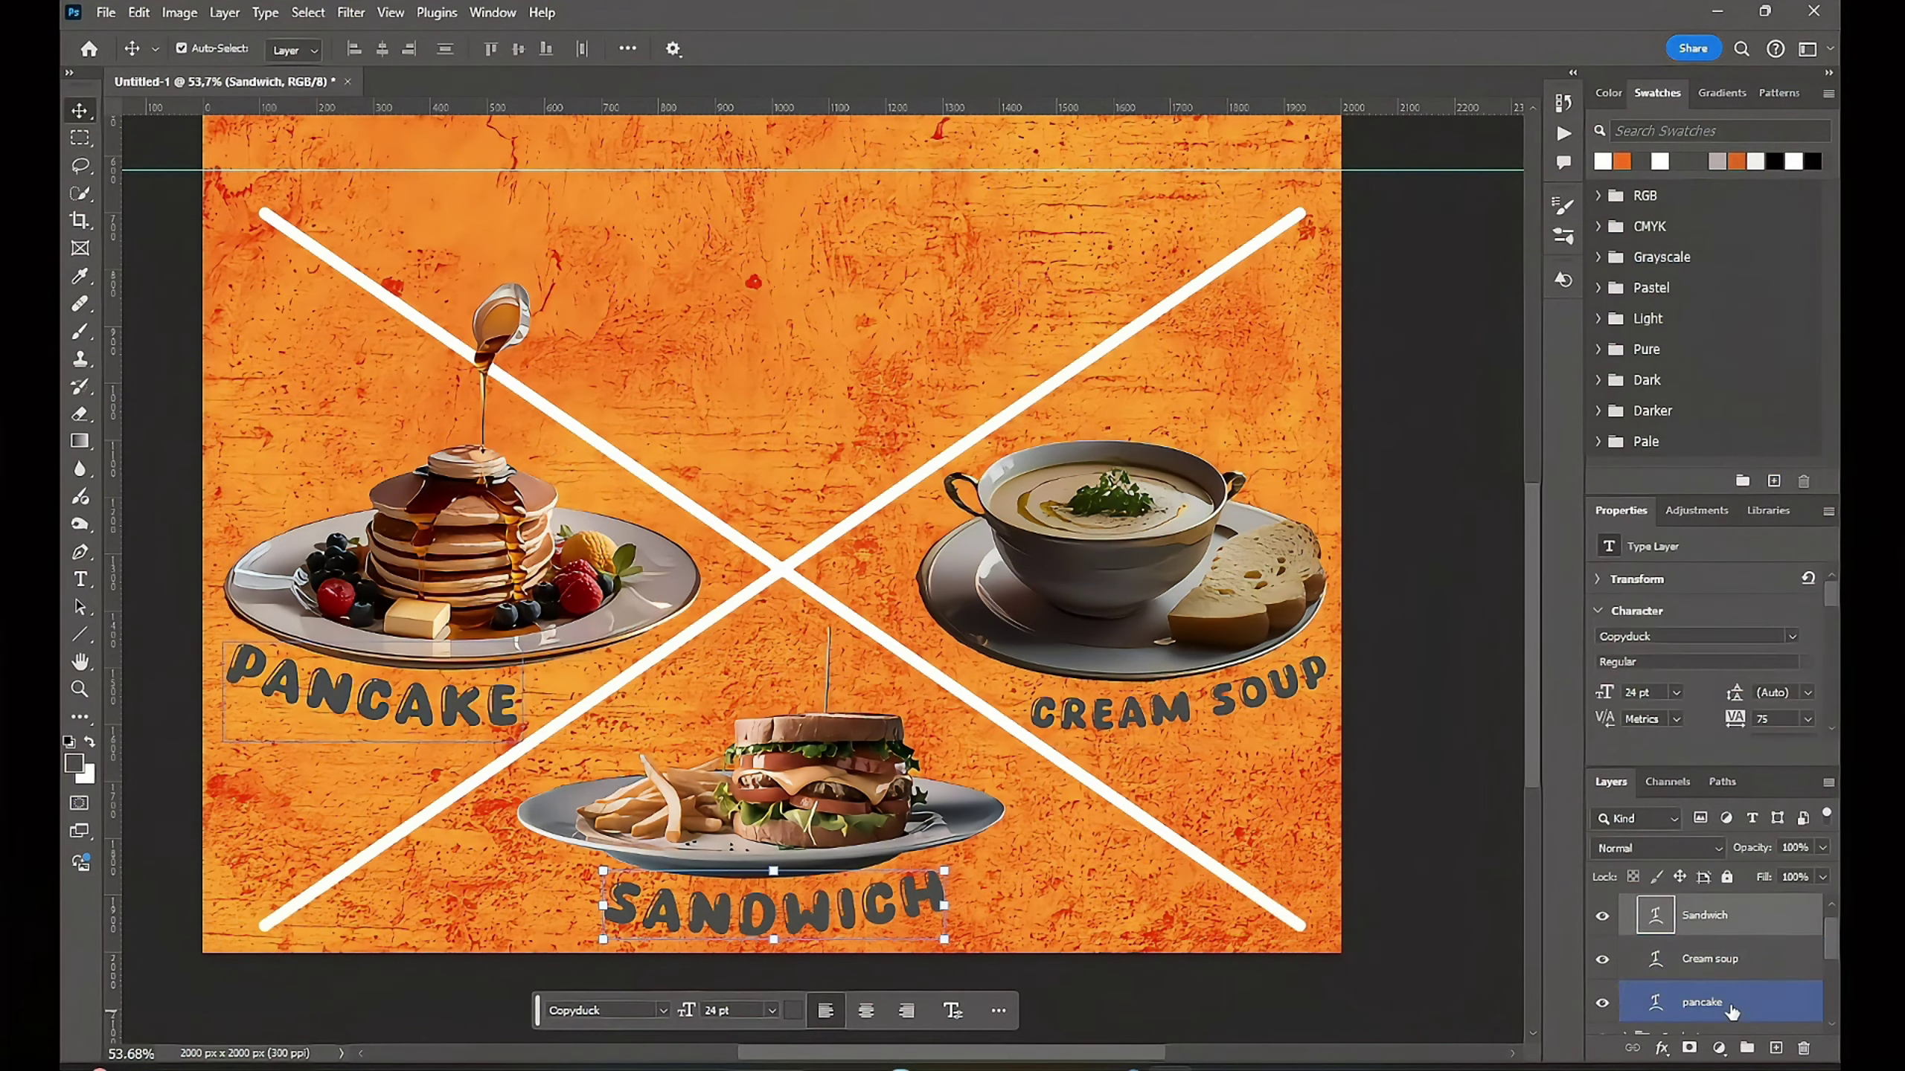
shift+click(1704, 915)
scroll(1760, 691, down, 2)
Step: Change the caption text colour to white #ffffff
click(1784, 625)
click(1245, 677)
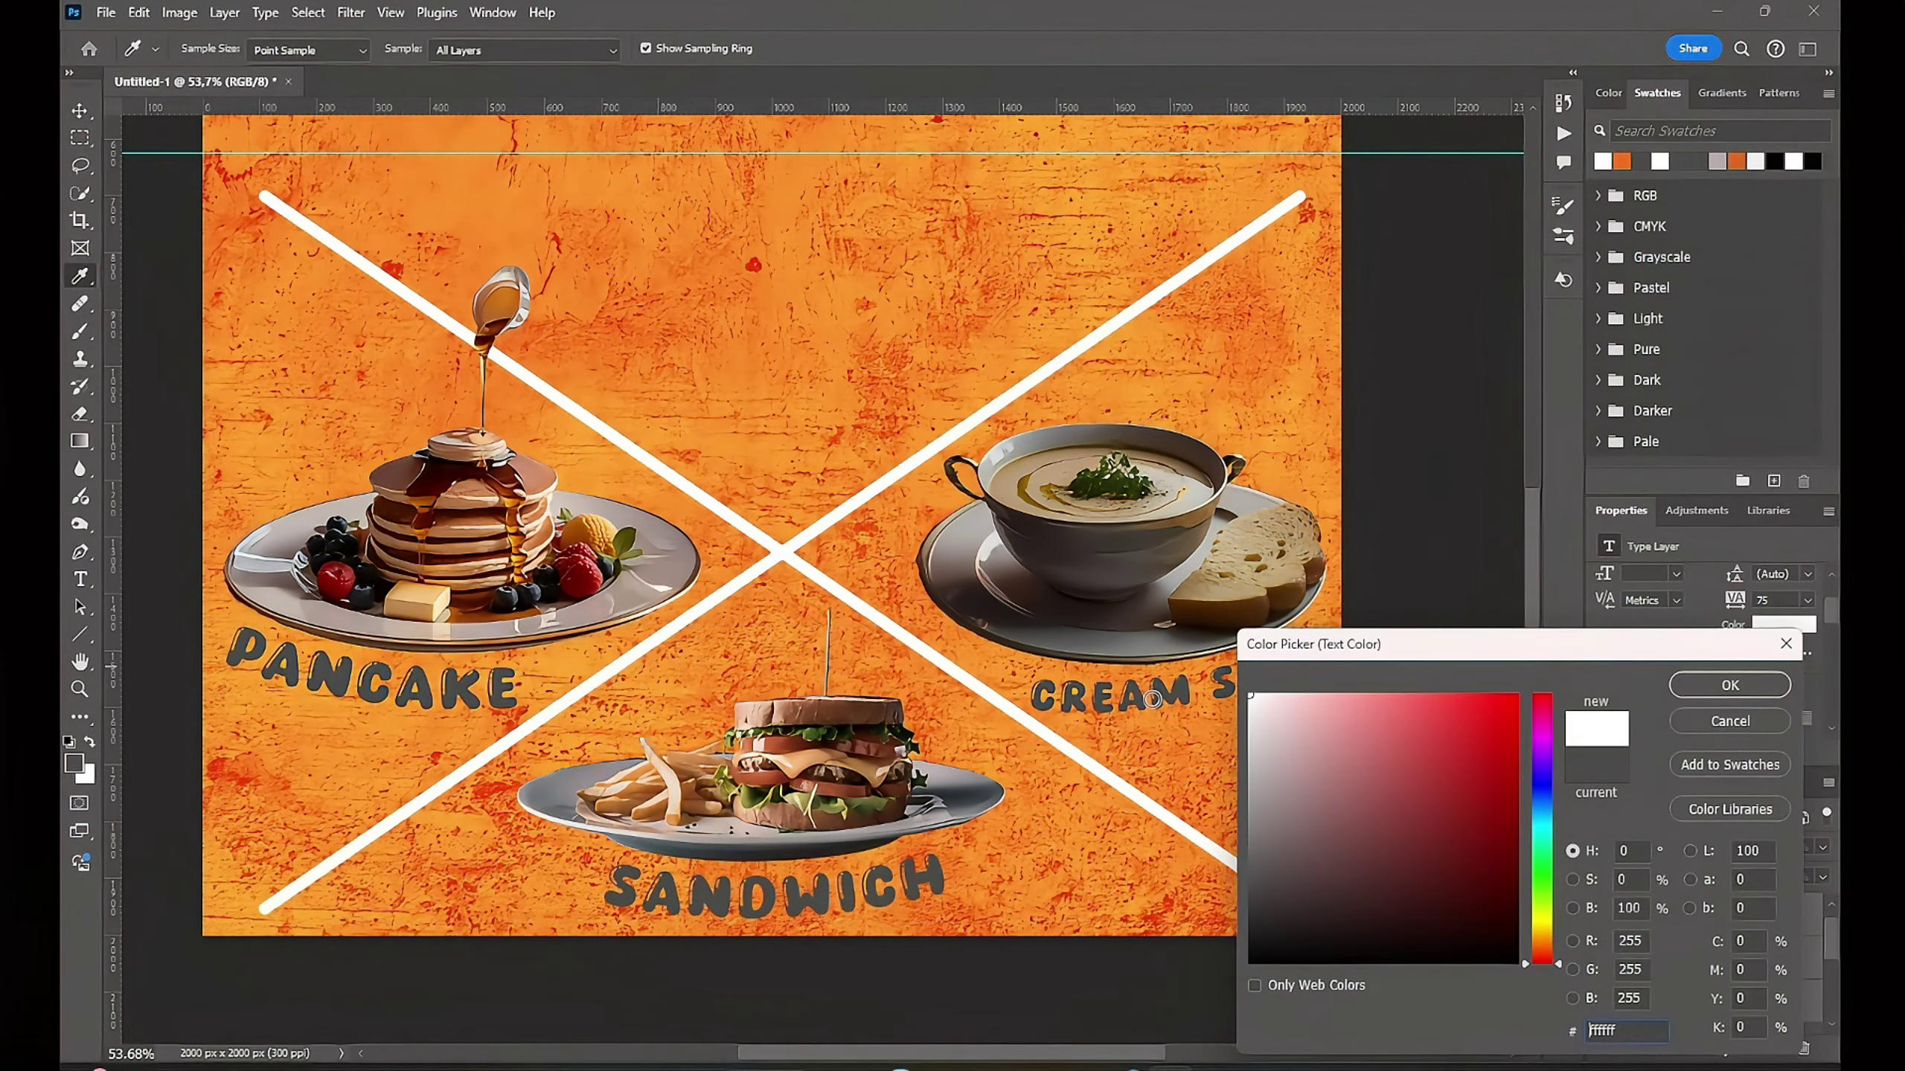
click(1760, 688)
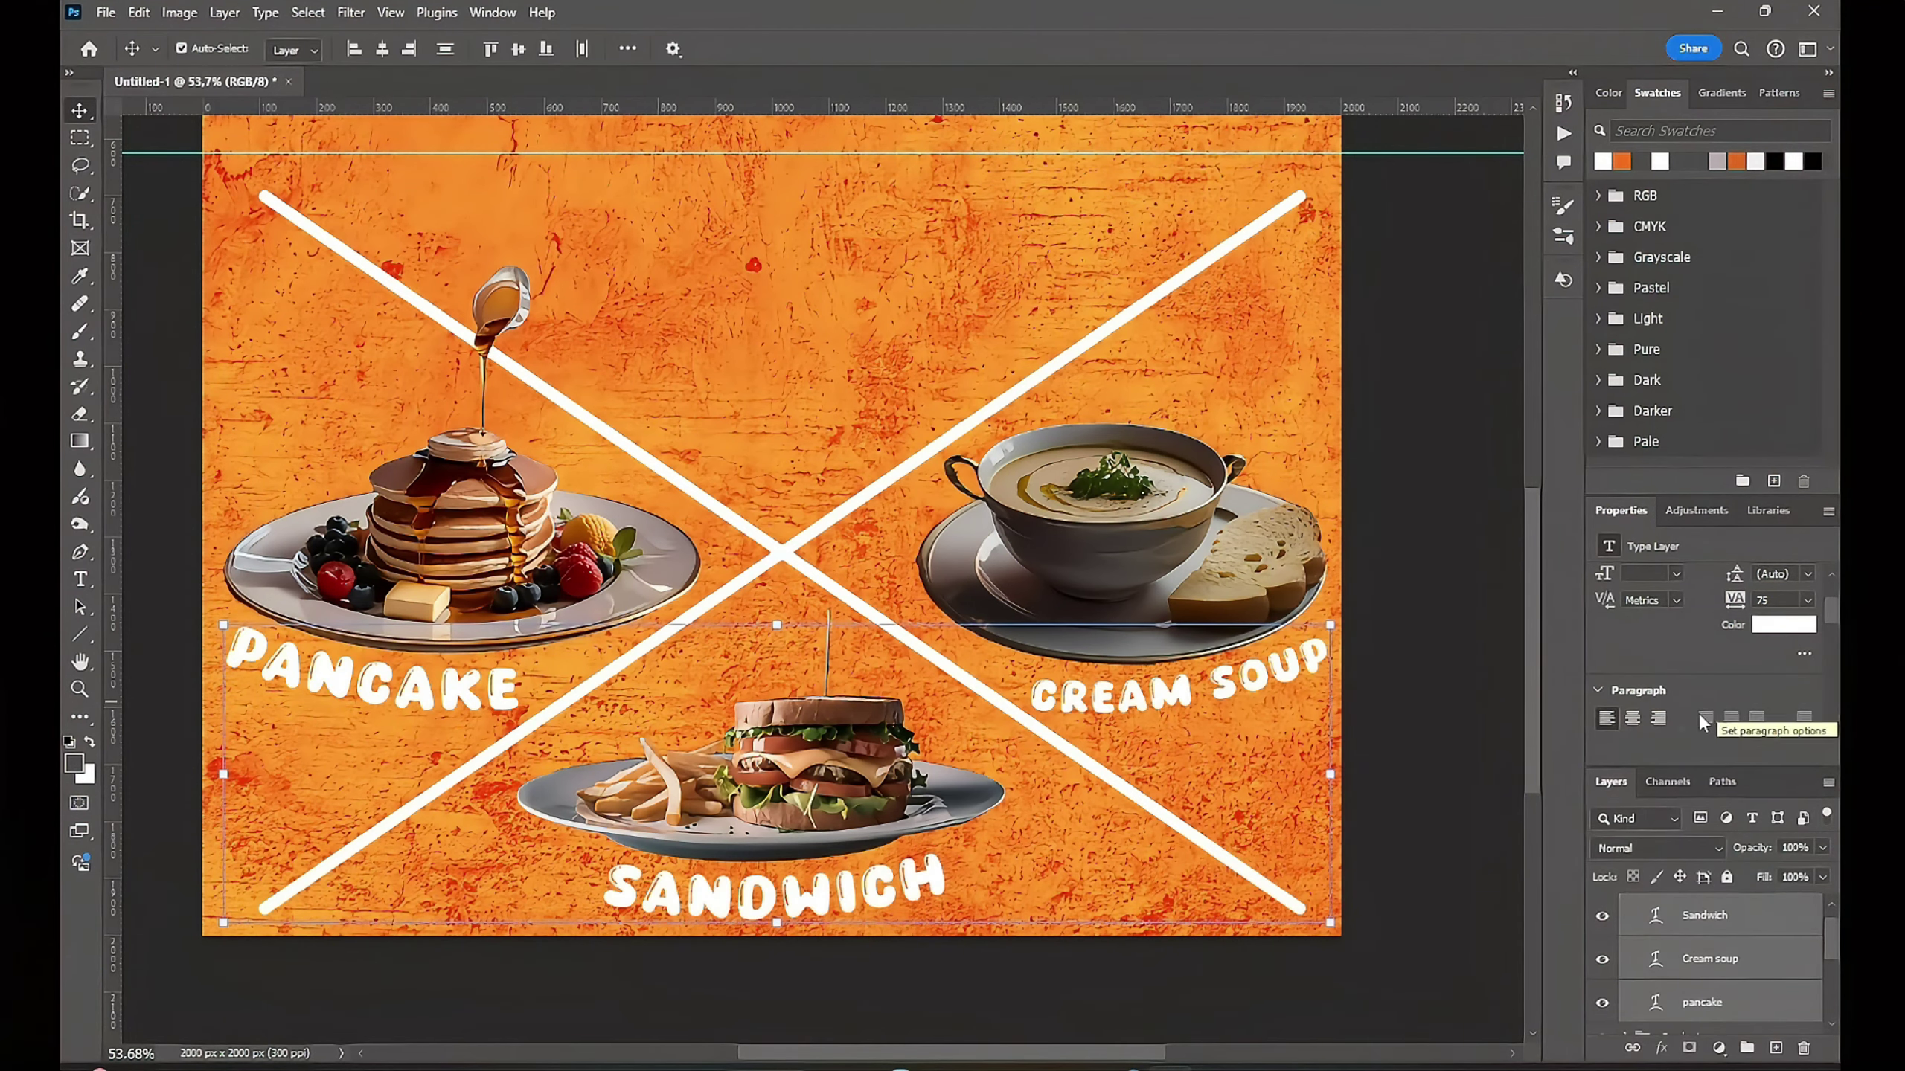
click(1425, 756)
alt+scroll(1403, 743, down, 3)
scroll(1387, 747, up, 2)
mouse_move(1387, 746)
mouse_down()
mouse_move(1389, 767)
mouse_move(1418, 754)
mouse_up()
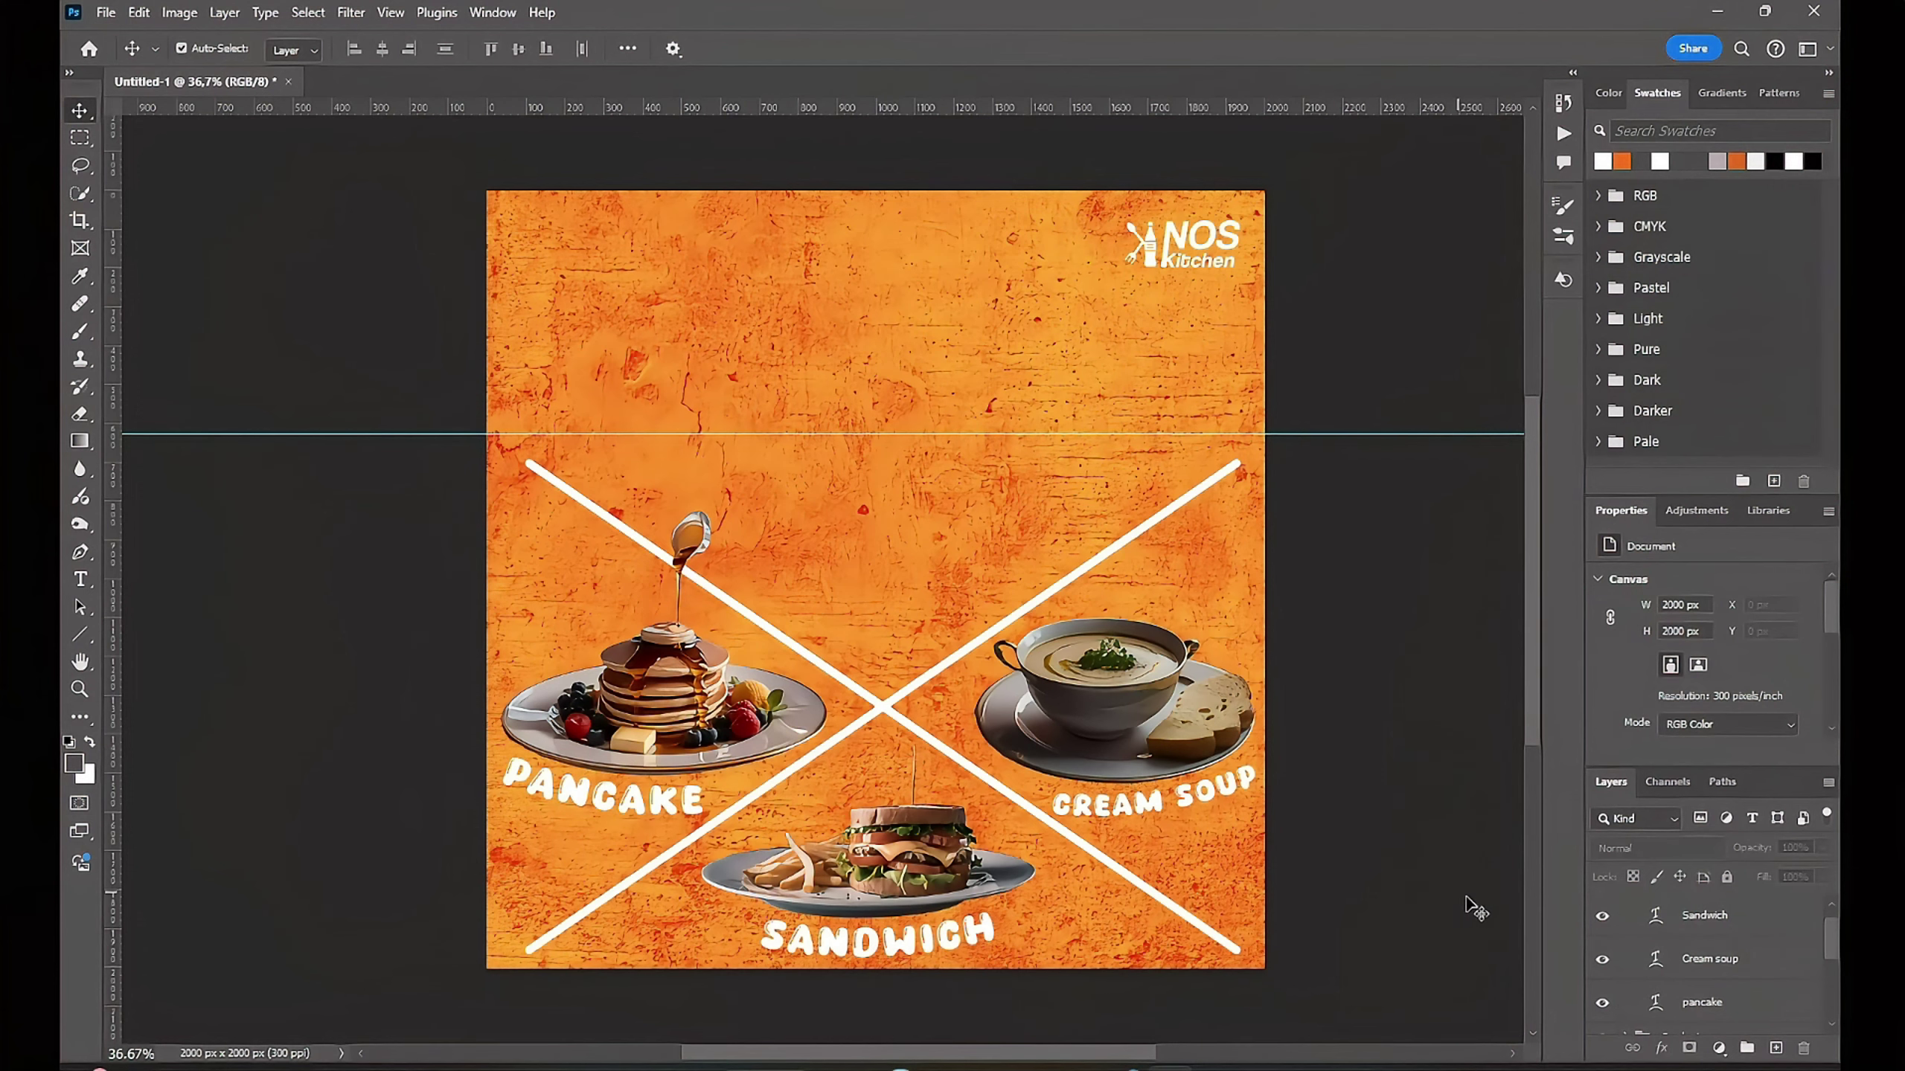
Step: Scale the X lines group down to about 78% and apply it
click(1704, 915)
scroll(1707, 930, up, 1)
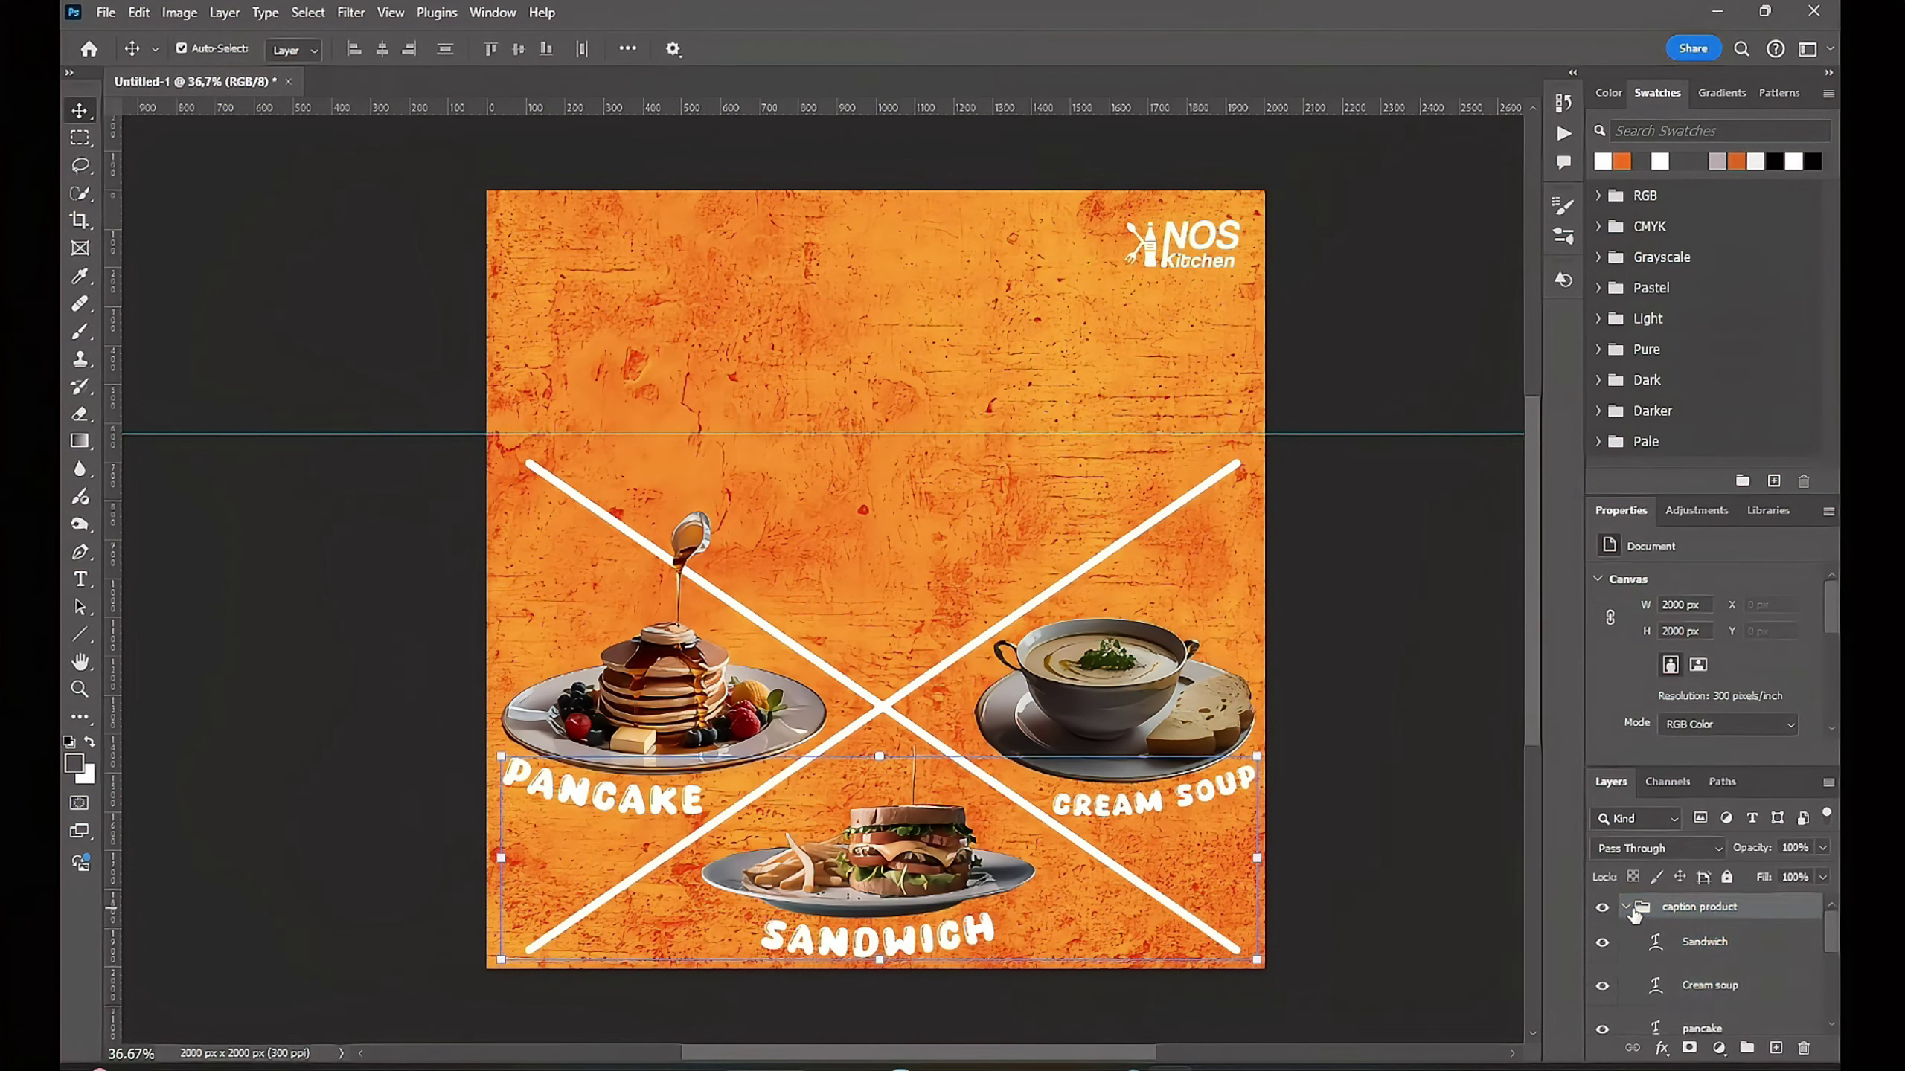
click(1666, 922)
click(1694, 953)
key(ctrl+t)
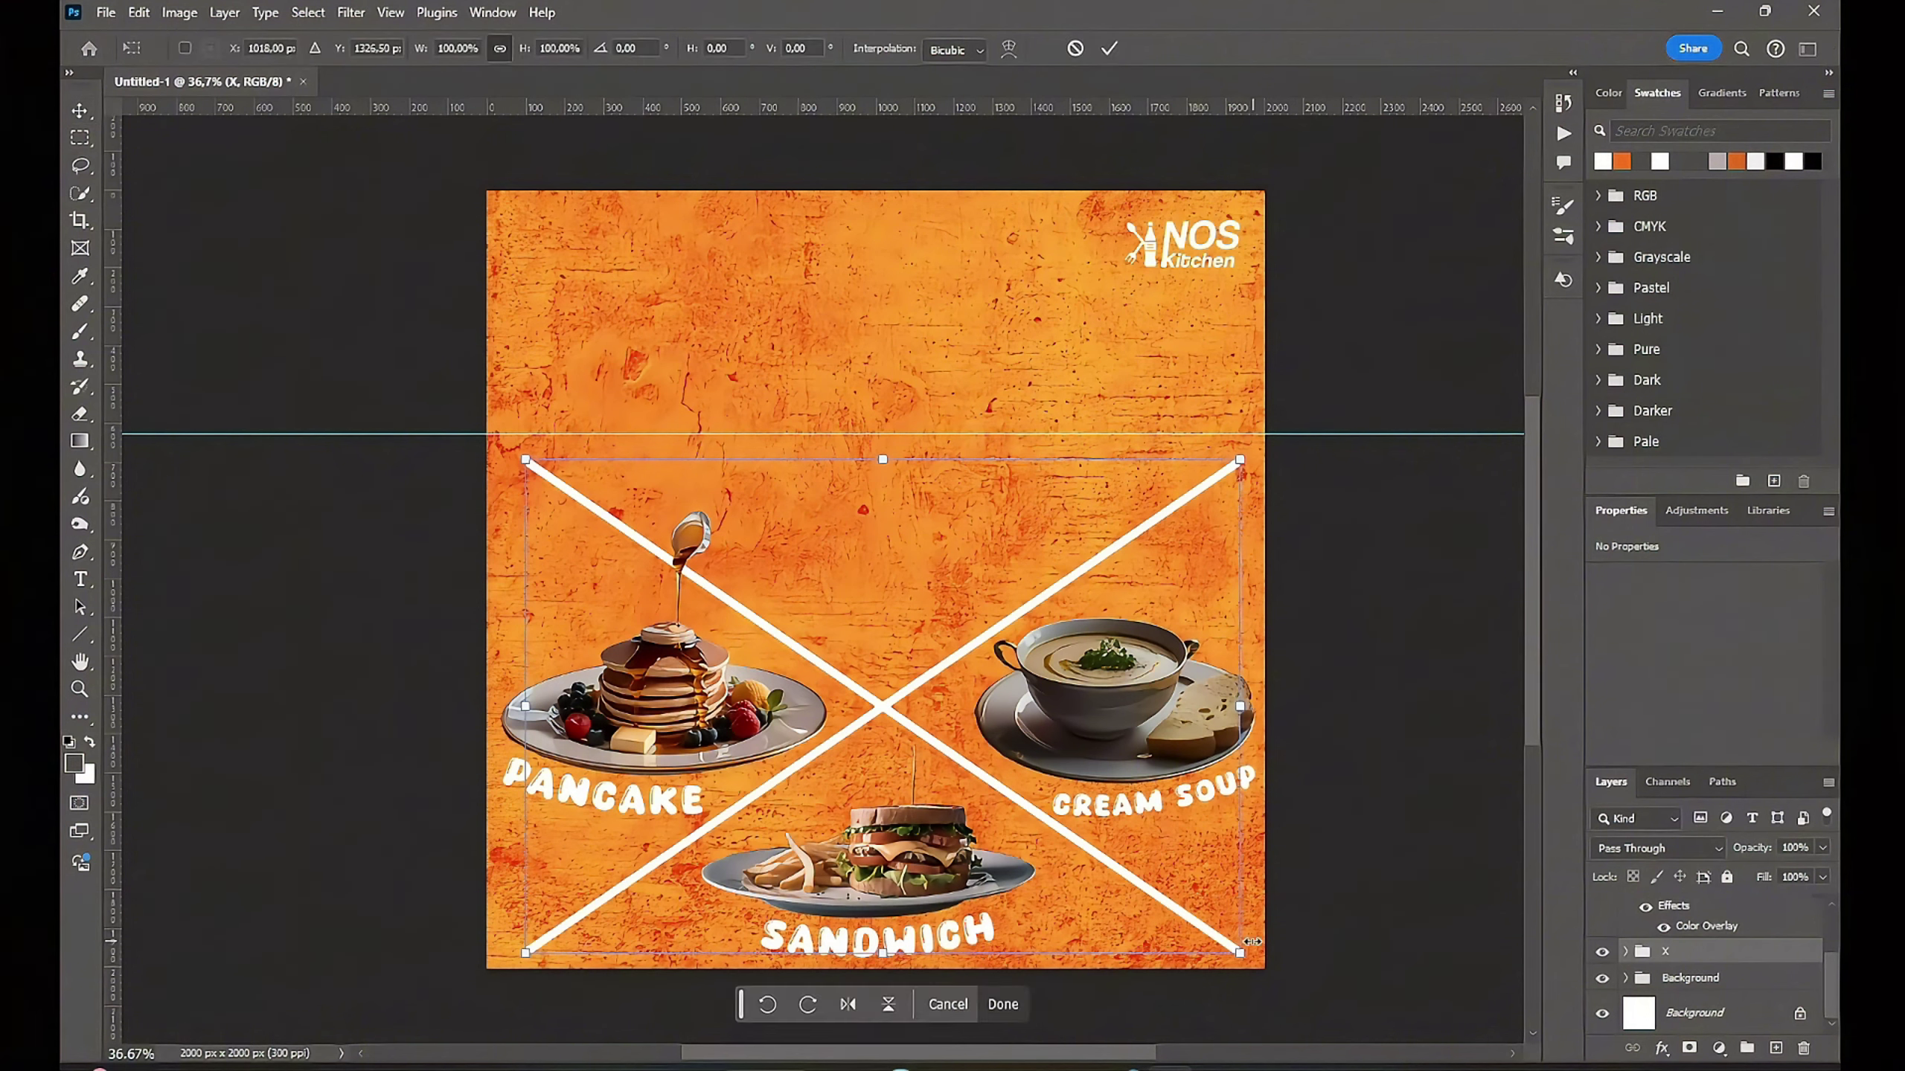
drag(1240, 953, 1166, 905)
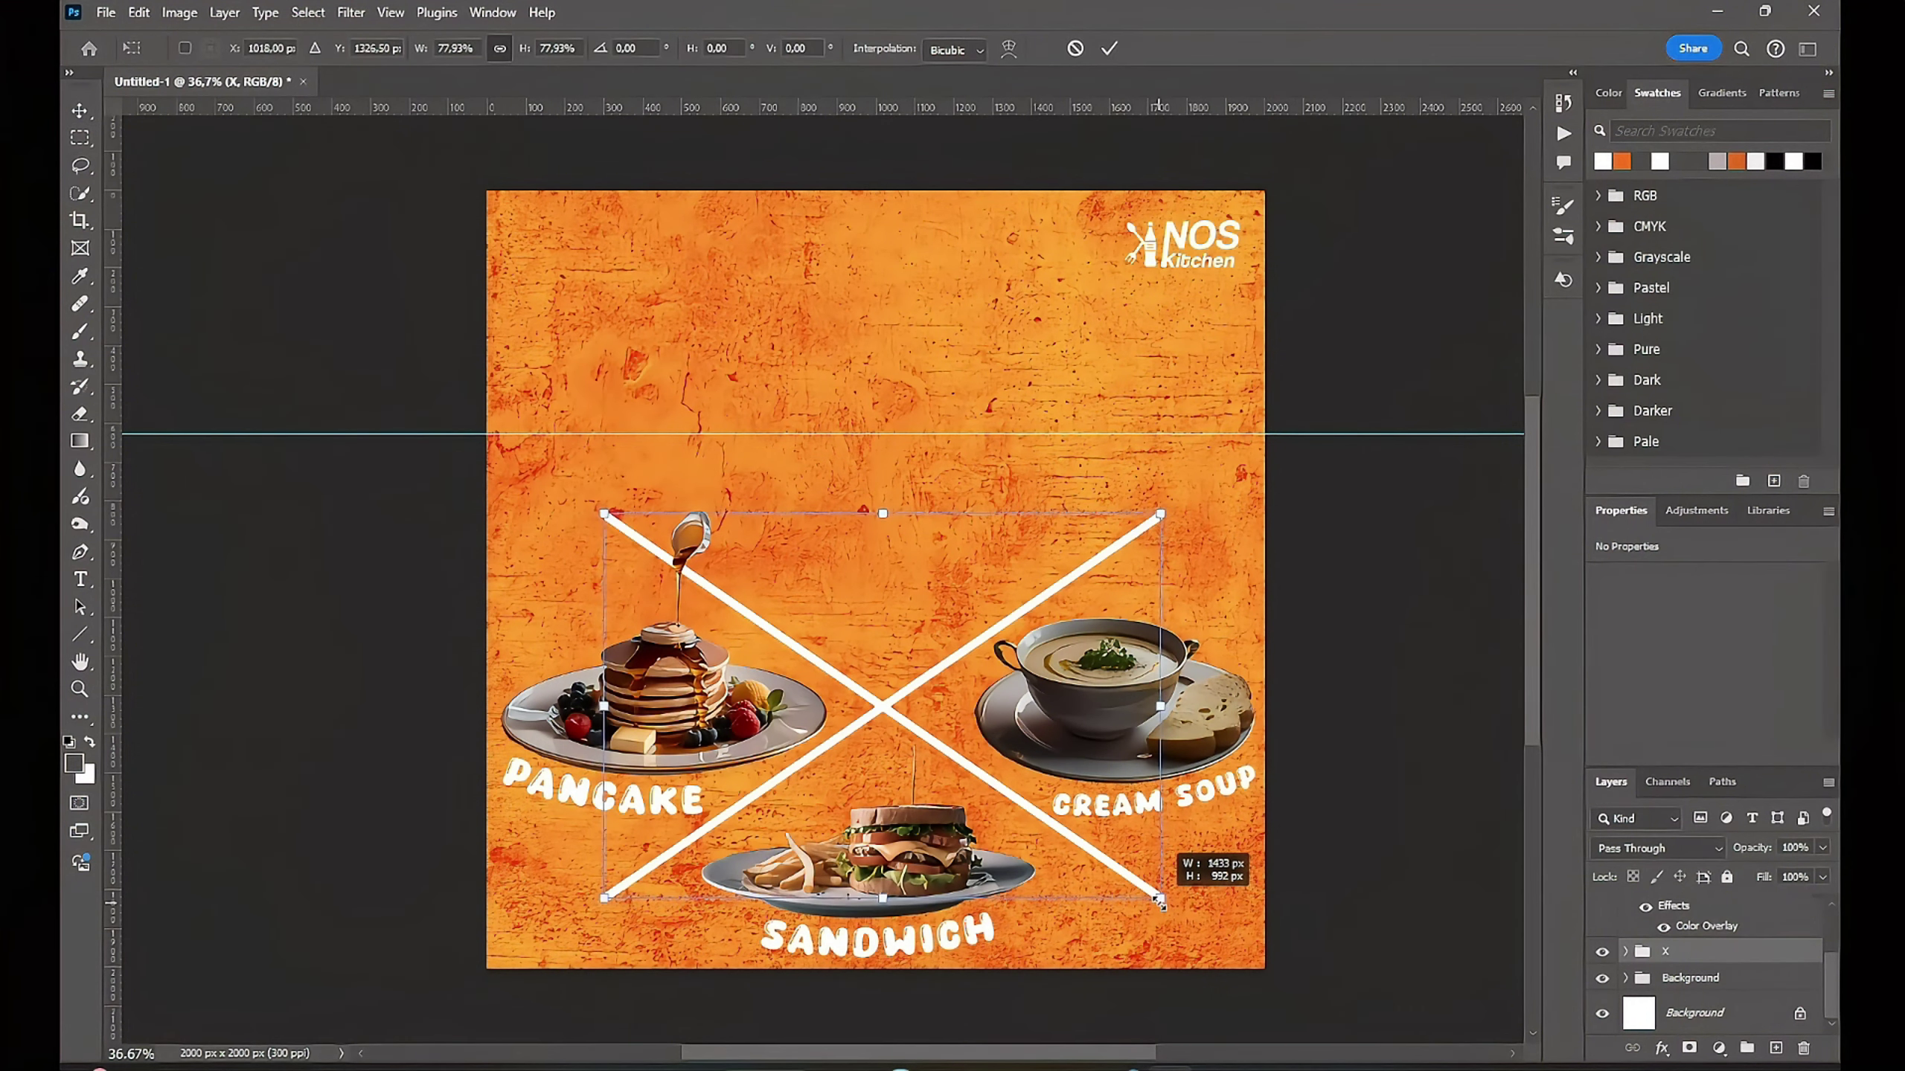
key(Return)
click(1410, 844)
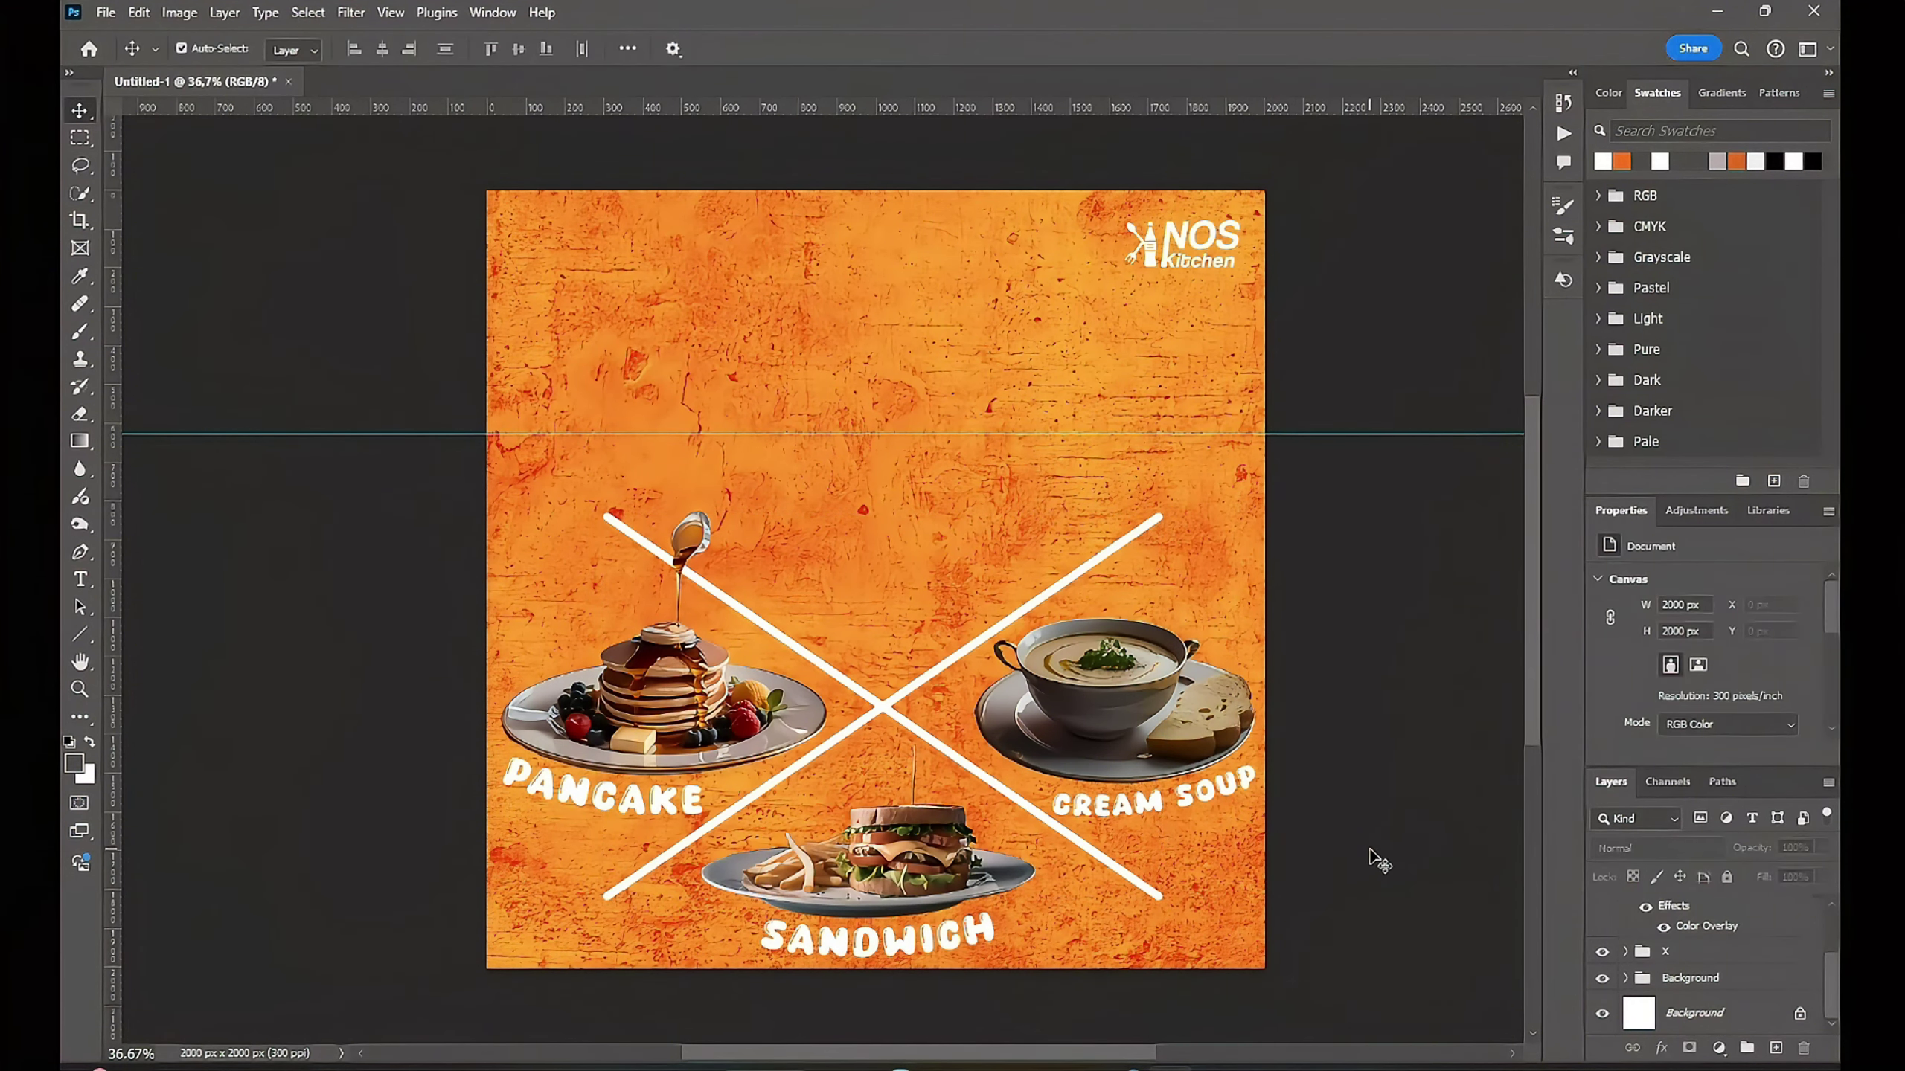
Step: Recentre the post in view and briefly expand then collapse the Product group
drag(1382, 773, 1382, 785)
scroll(1383, 785, down, 1)
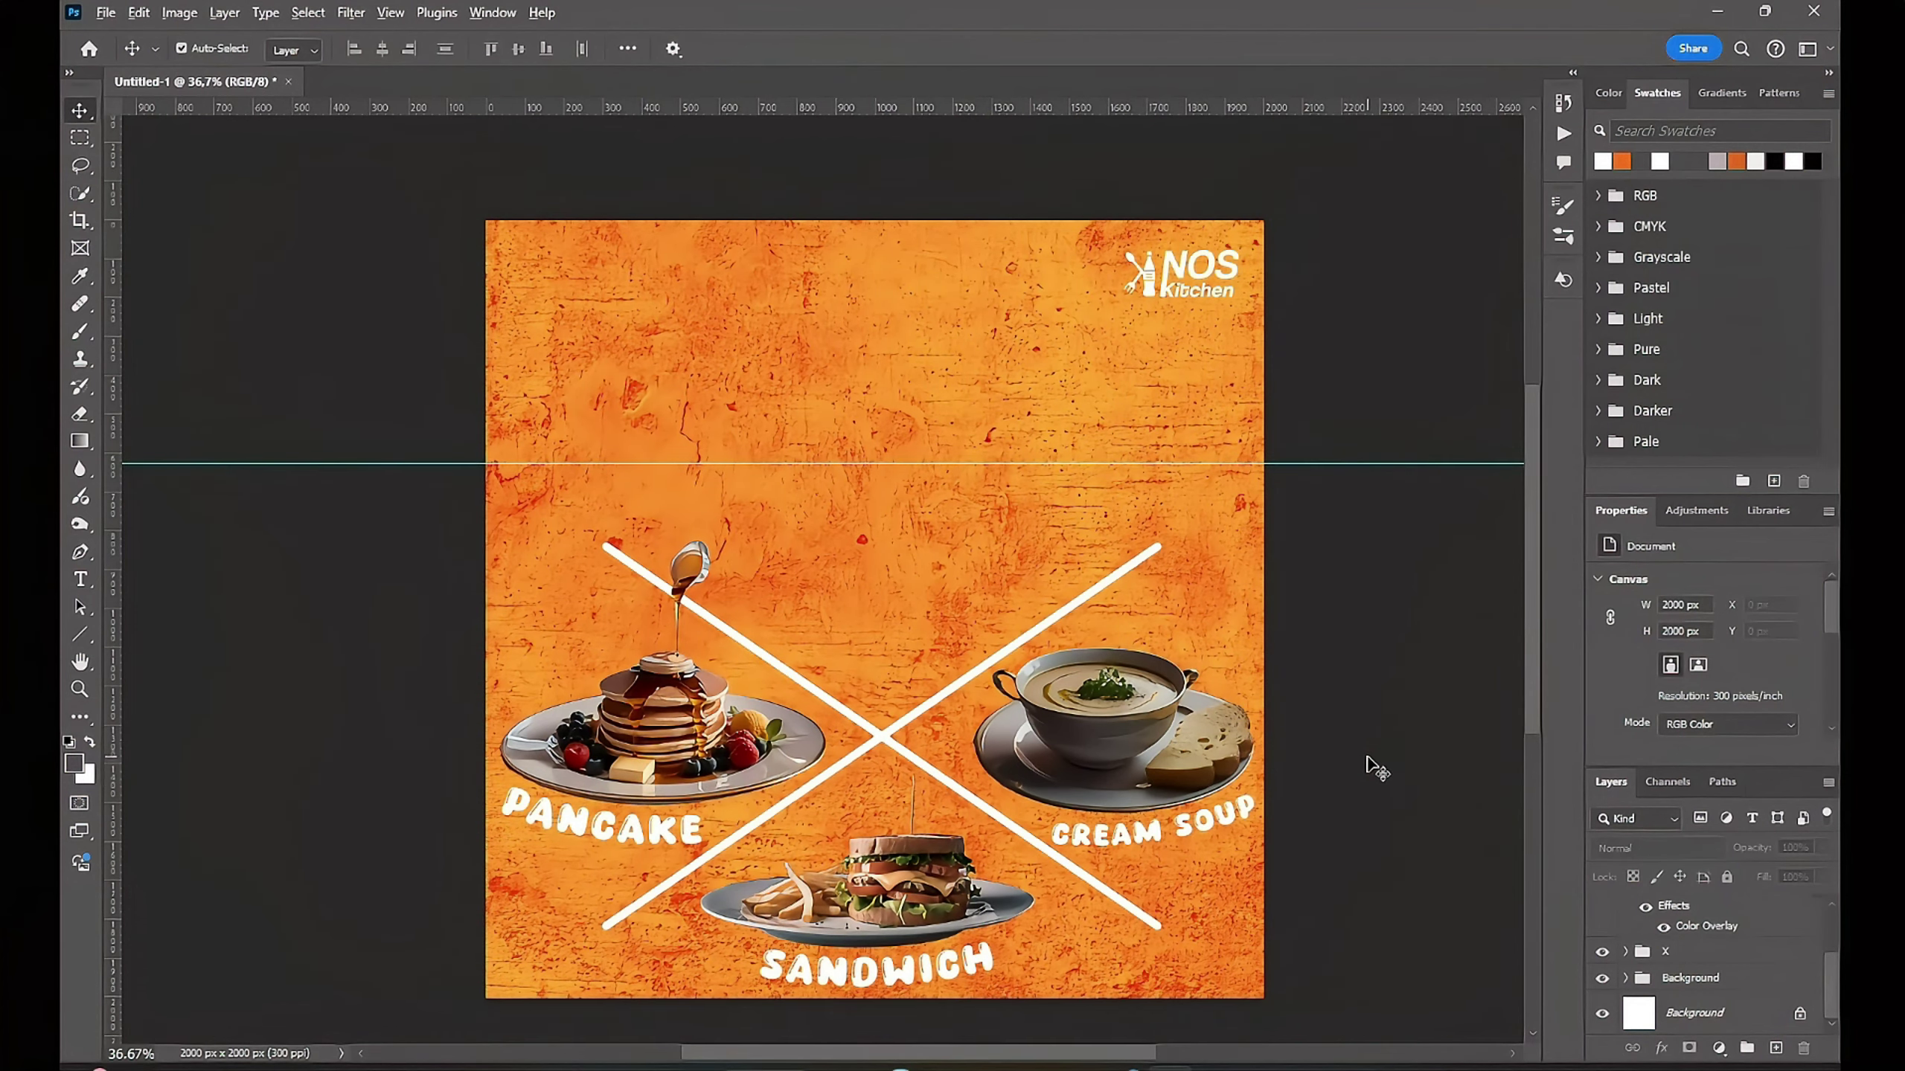
scroll(1365, 750, down, 2)
mouse_move(1355, 741)
mouse_down()
mouse_move(1364, 774)
mouse_move(1343, 762)
mouse_move(1393, 739)
mouse_up()
scroll(1397, 698, up, 1)
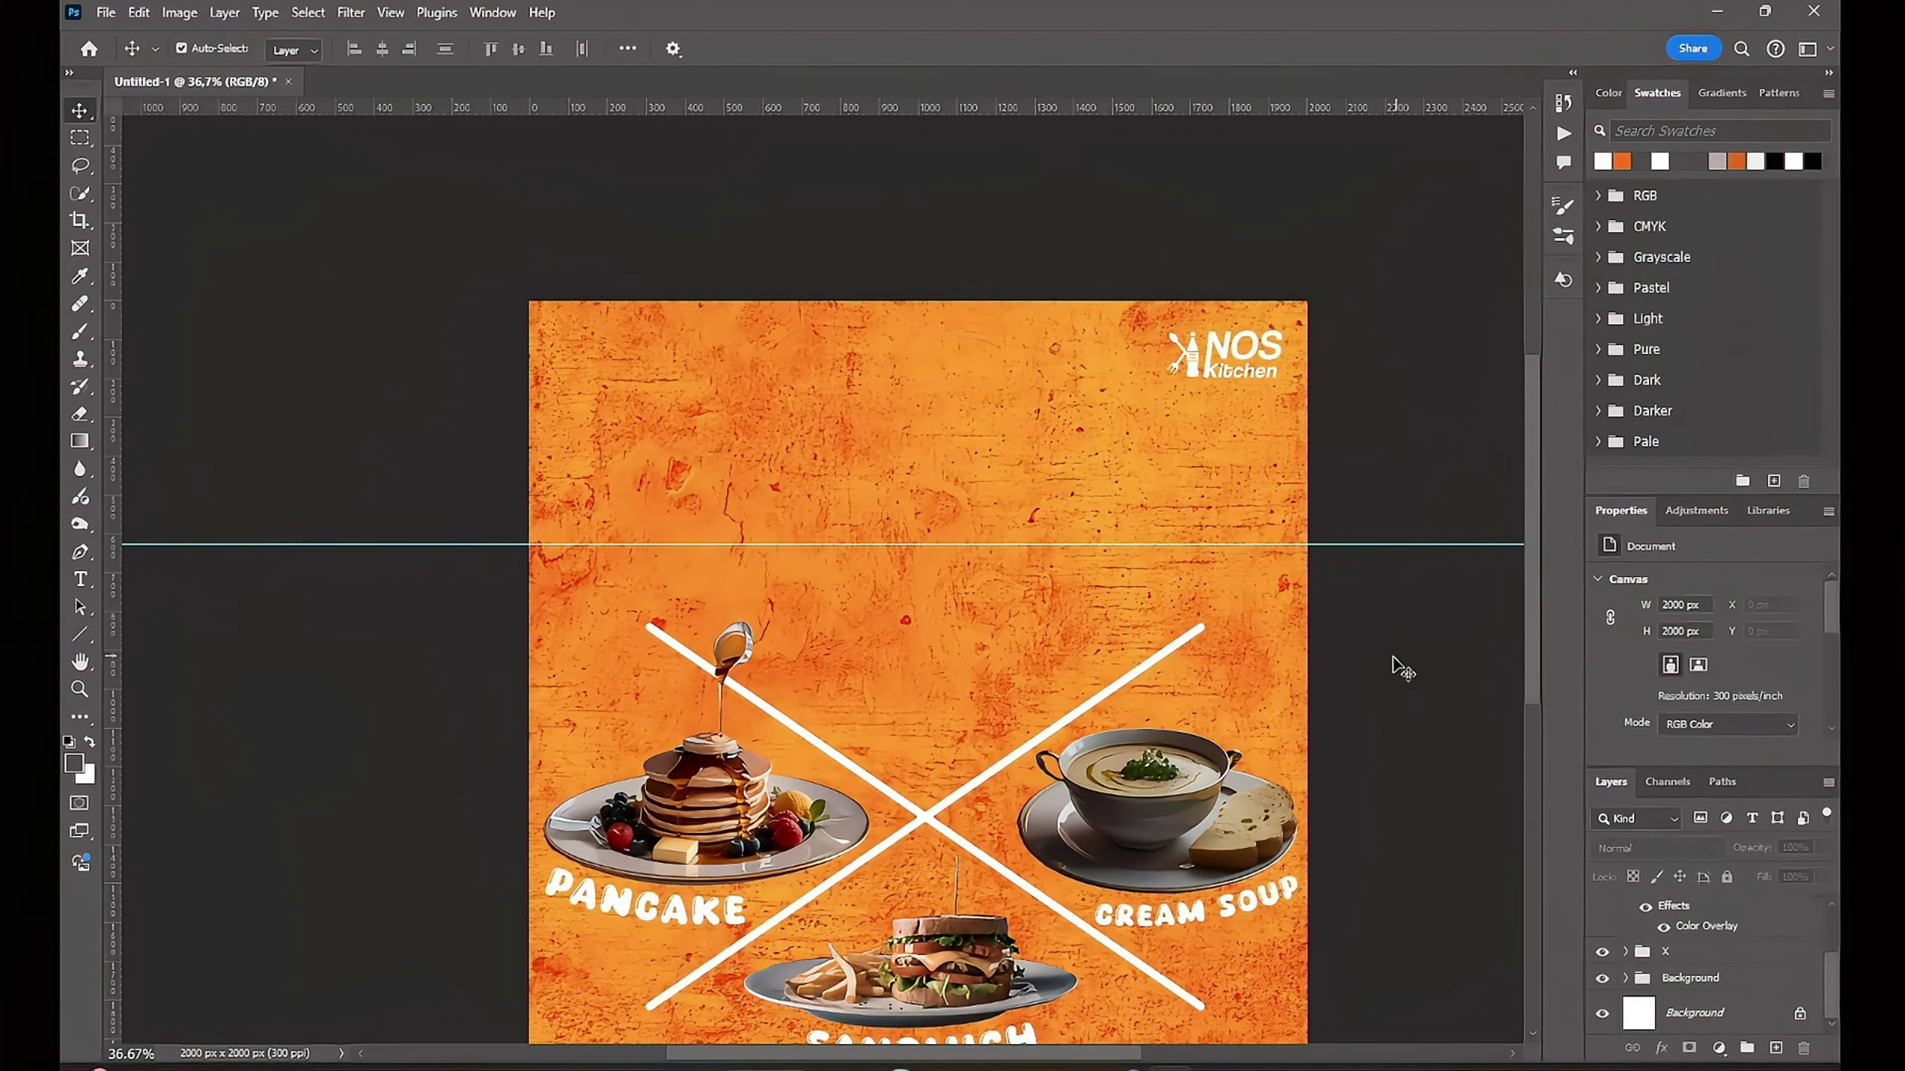
scroll(1425, 788, up, 1)
scroll(1643, 926, up, 2)
click(1642, 933)
click(1625, 933)
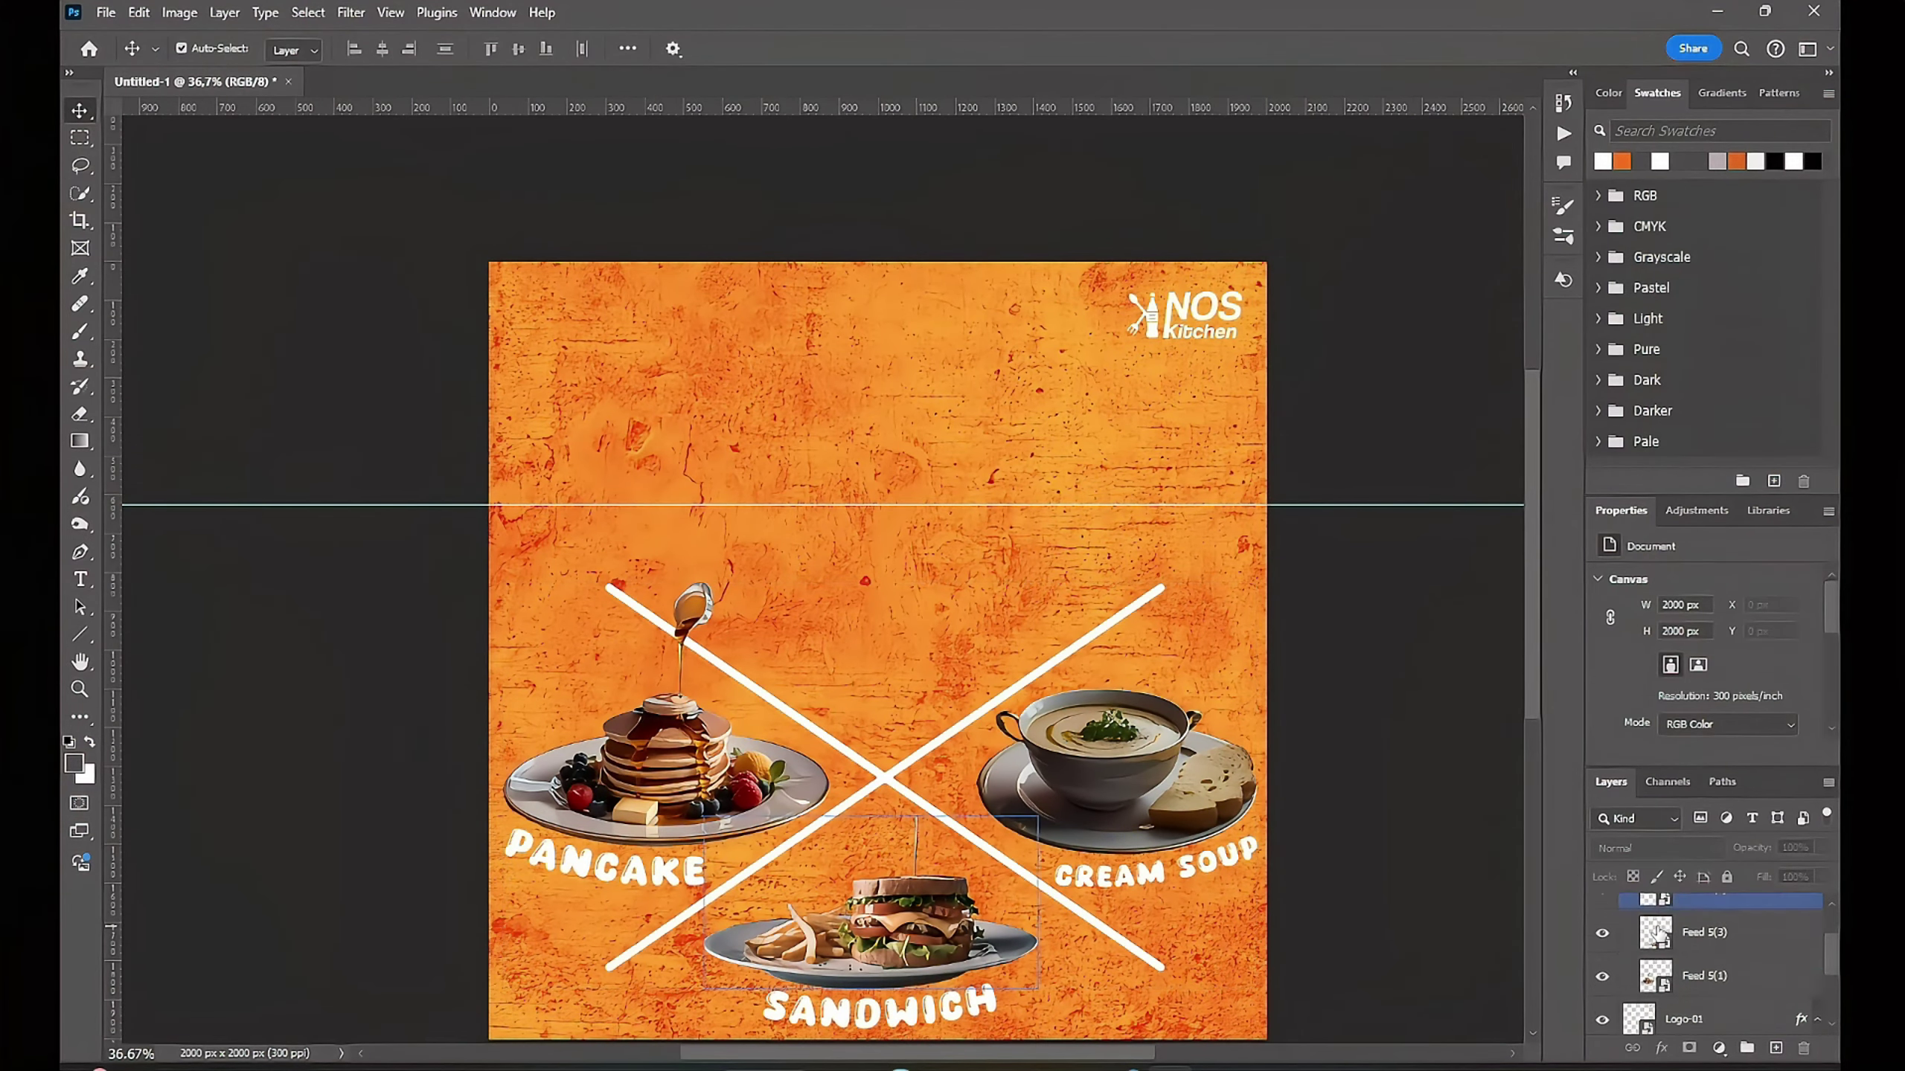
click(1625, 933)
Step: Type the headline 'BREAKFAST MENU PROMO' above the X, breaking it after BREAKFAST
click(1684, 968)
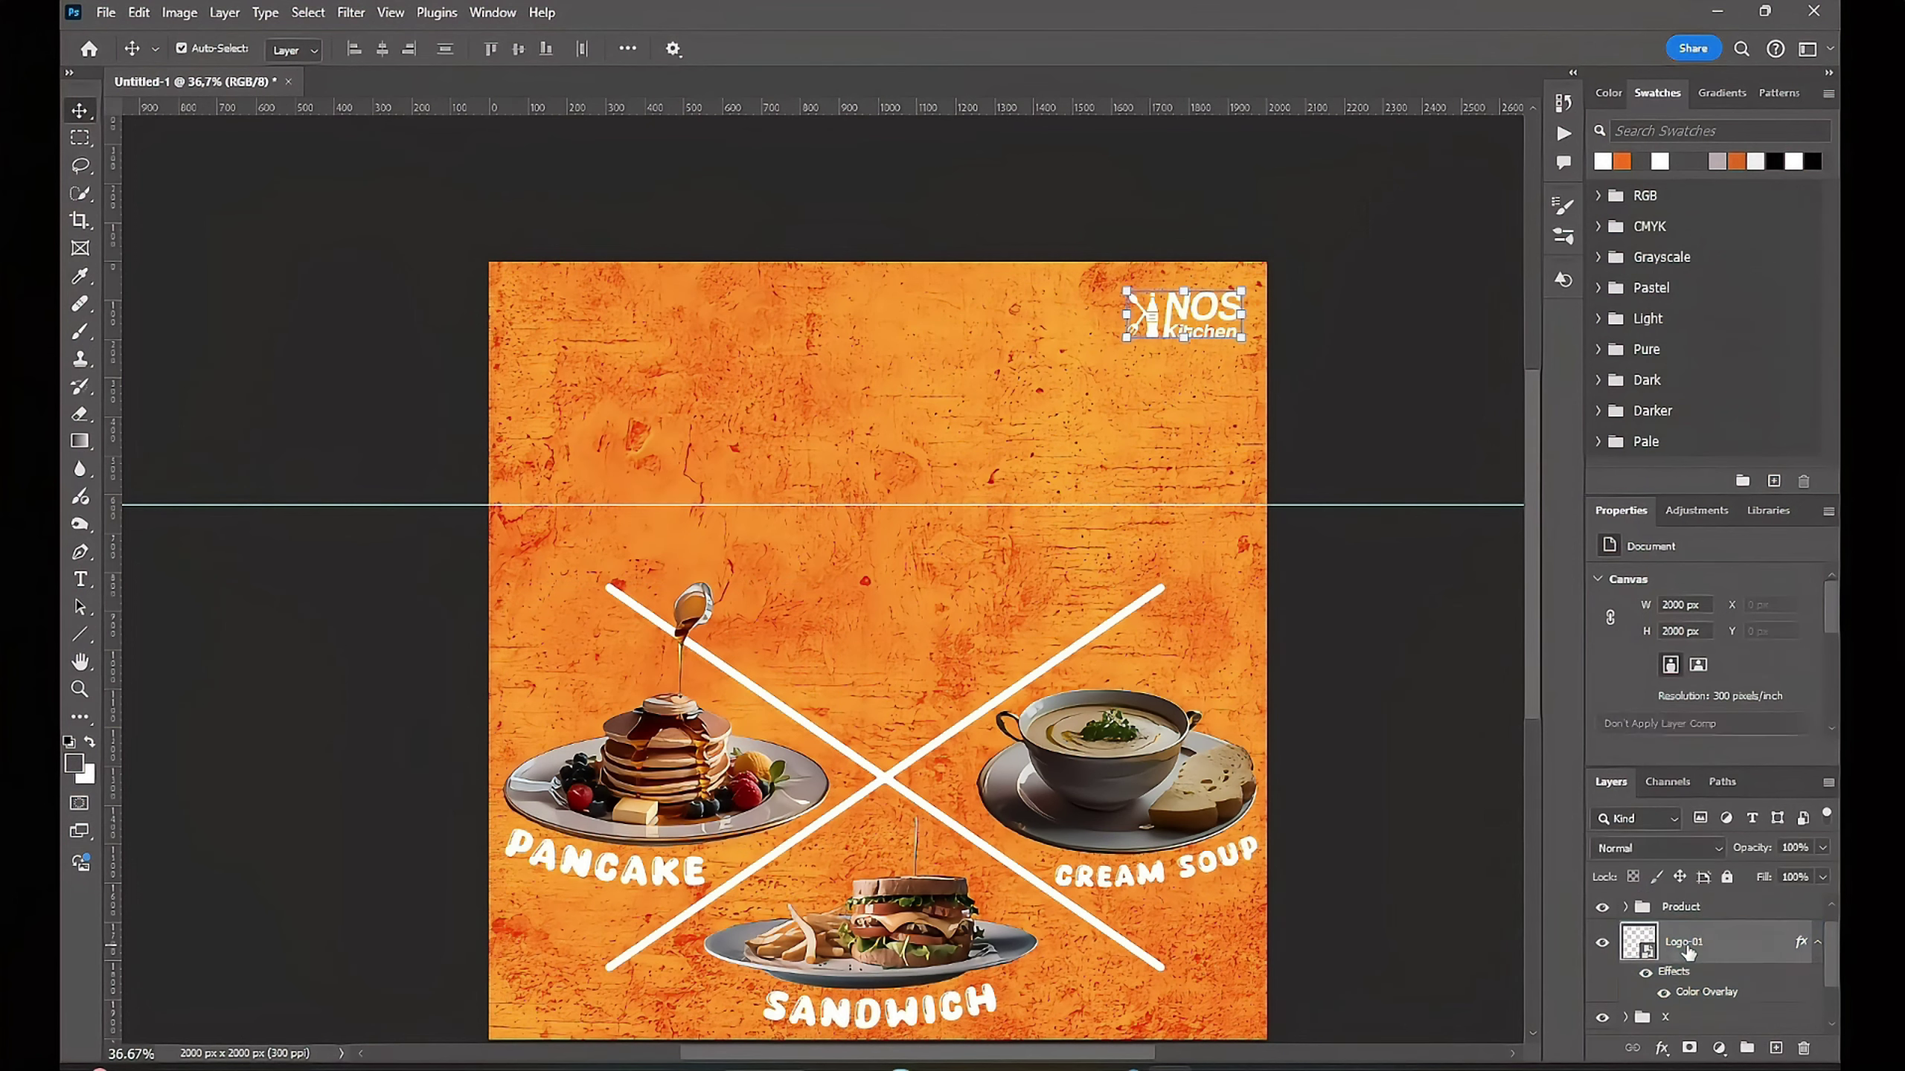
key(t)
click(788, 461)
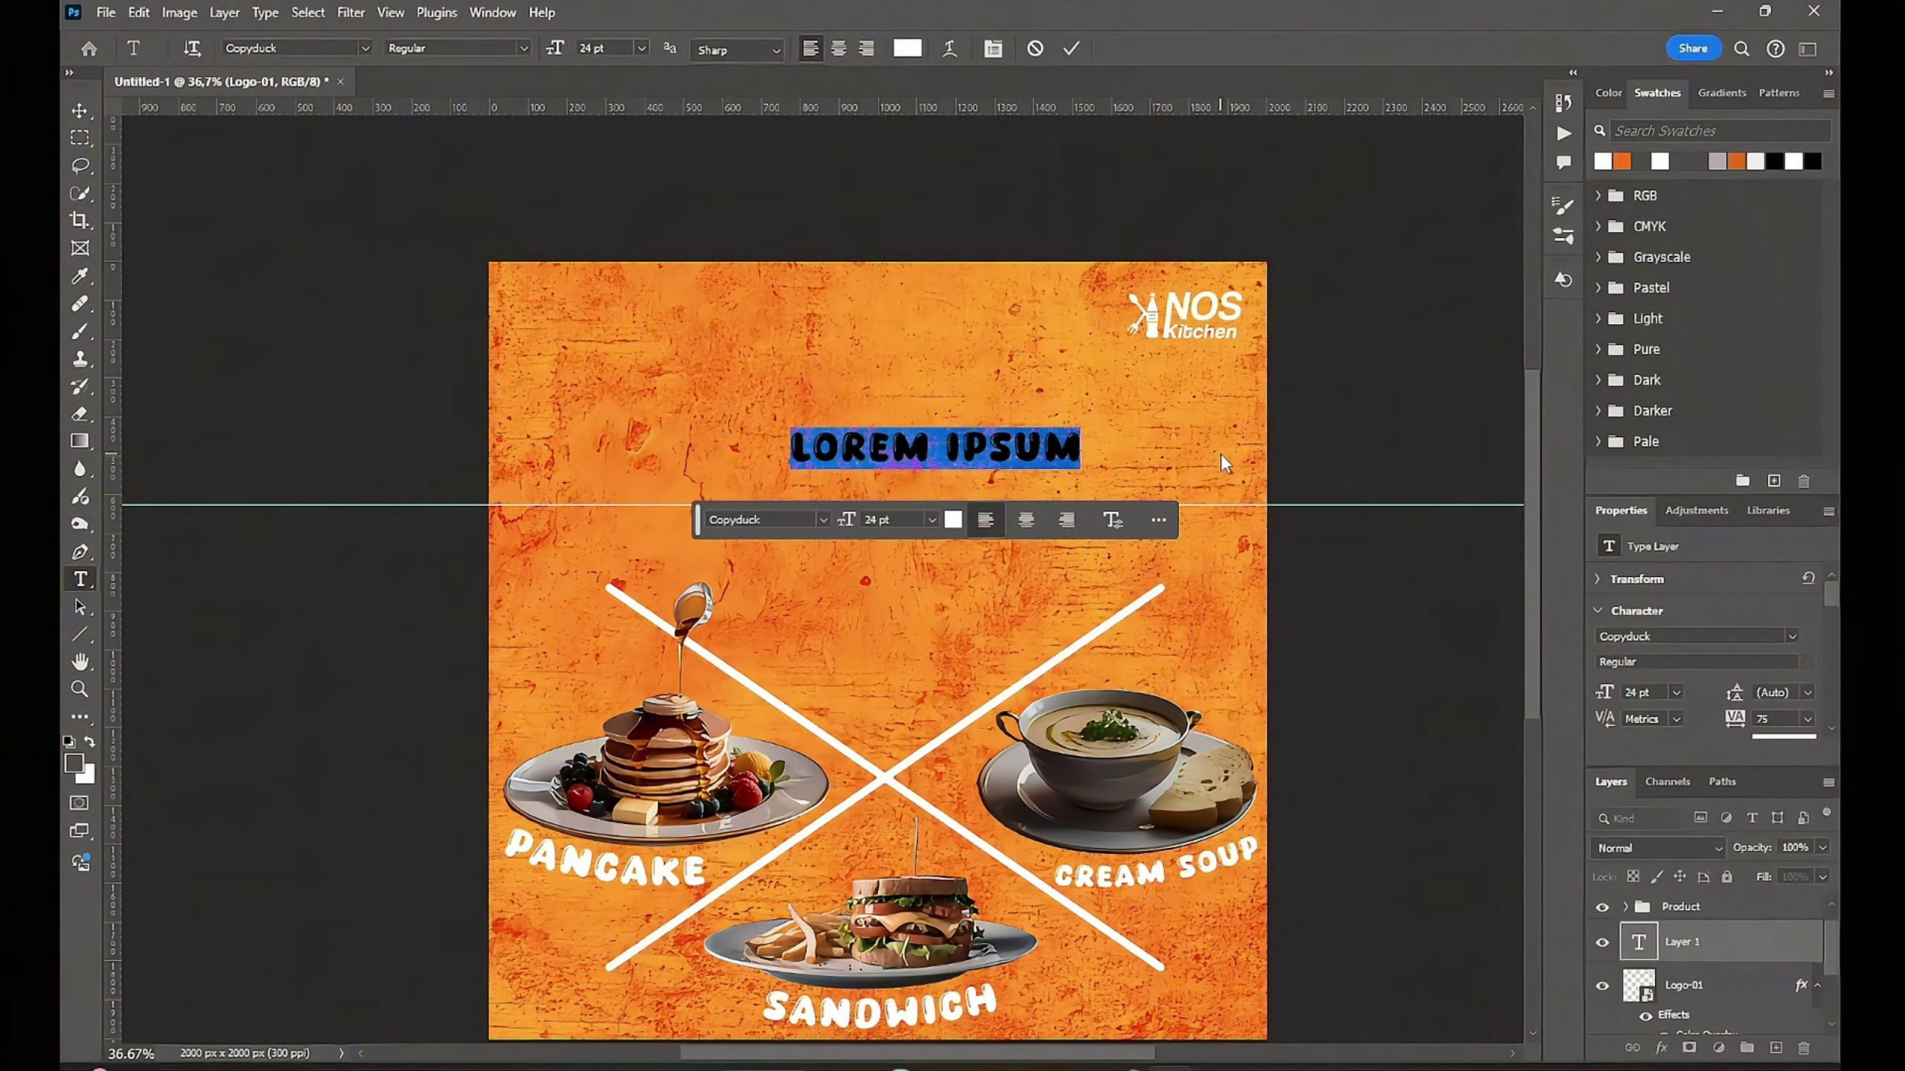
text(BREAKFAS)
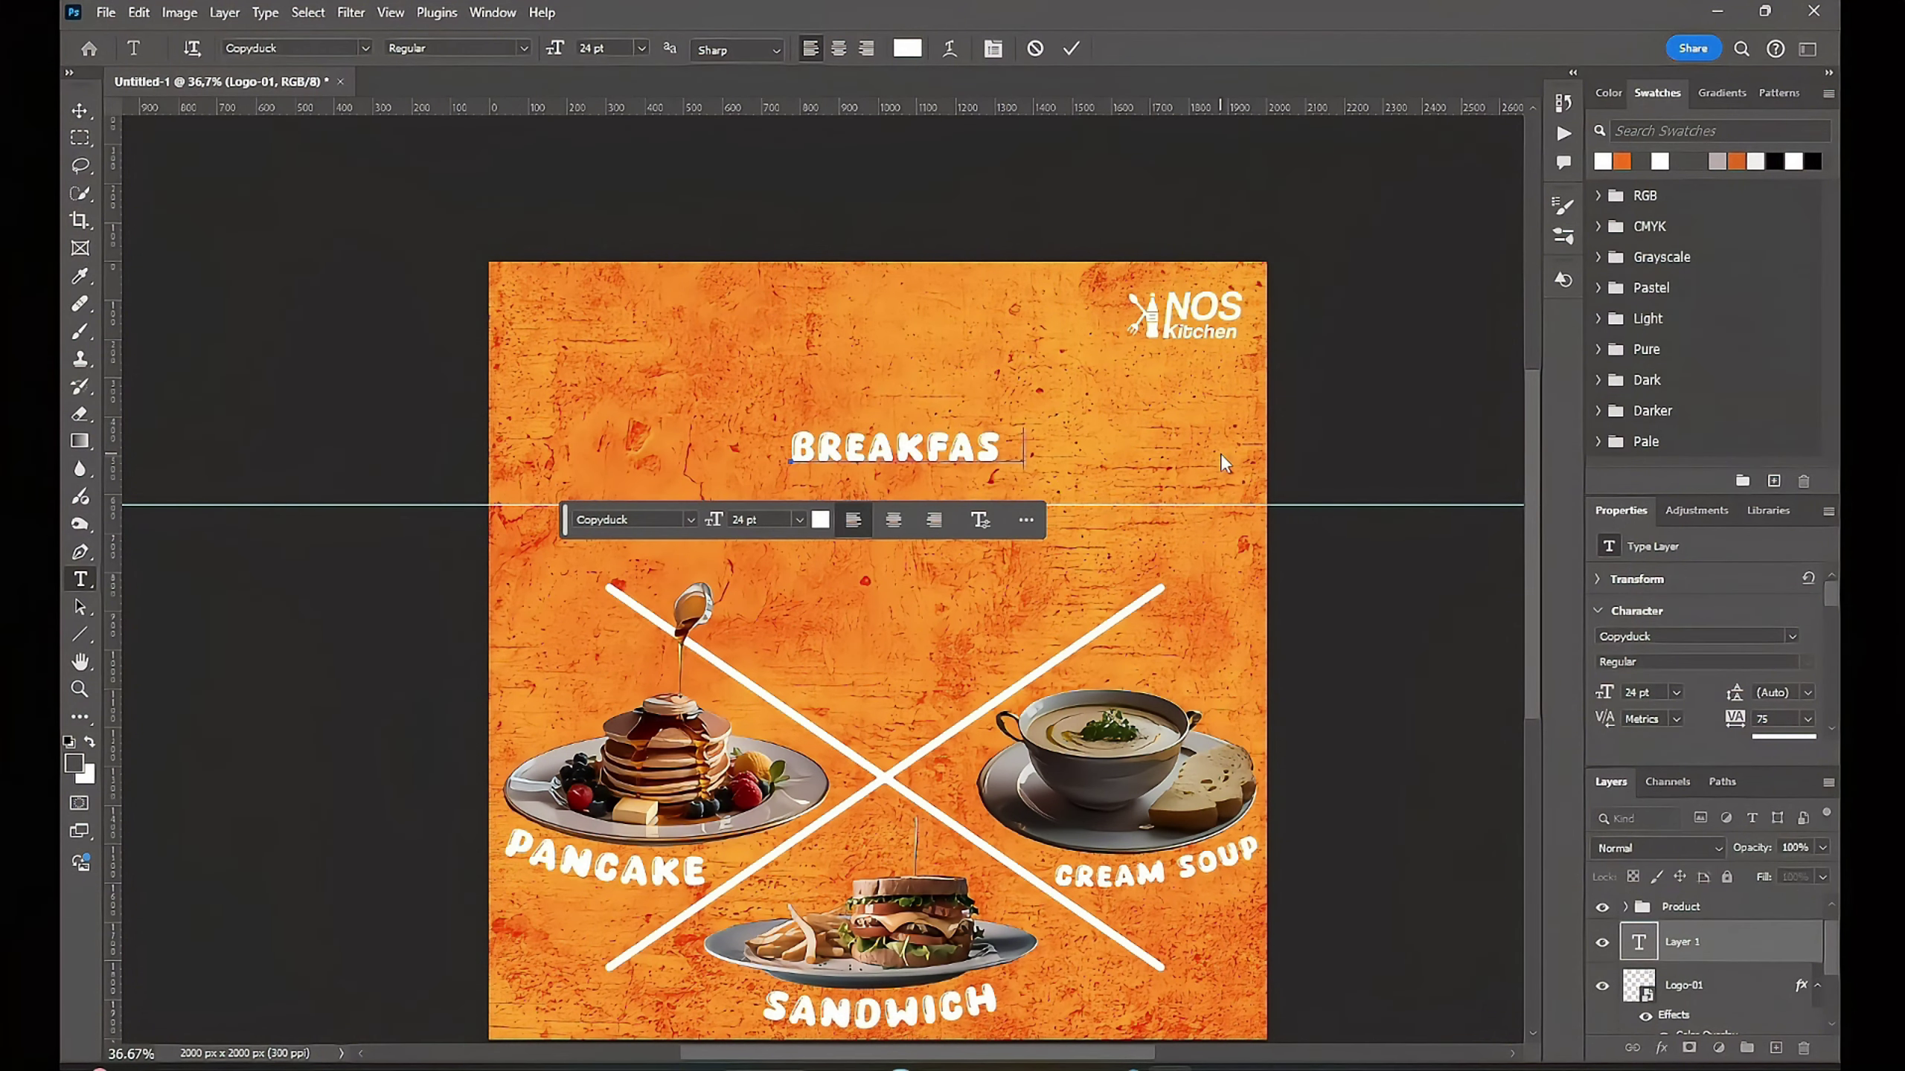
text(T MENU)
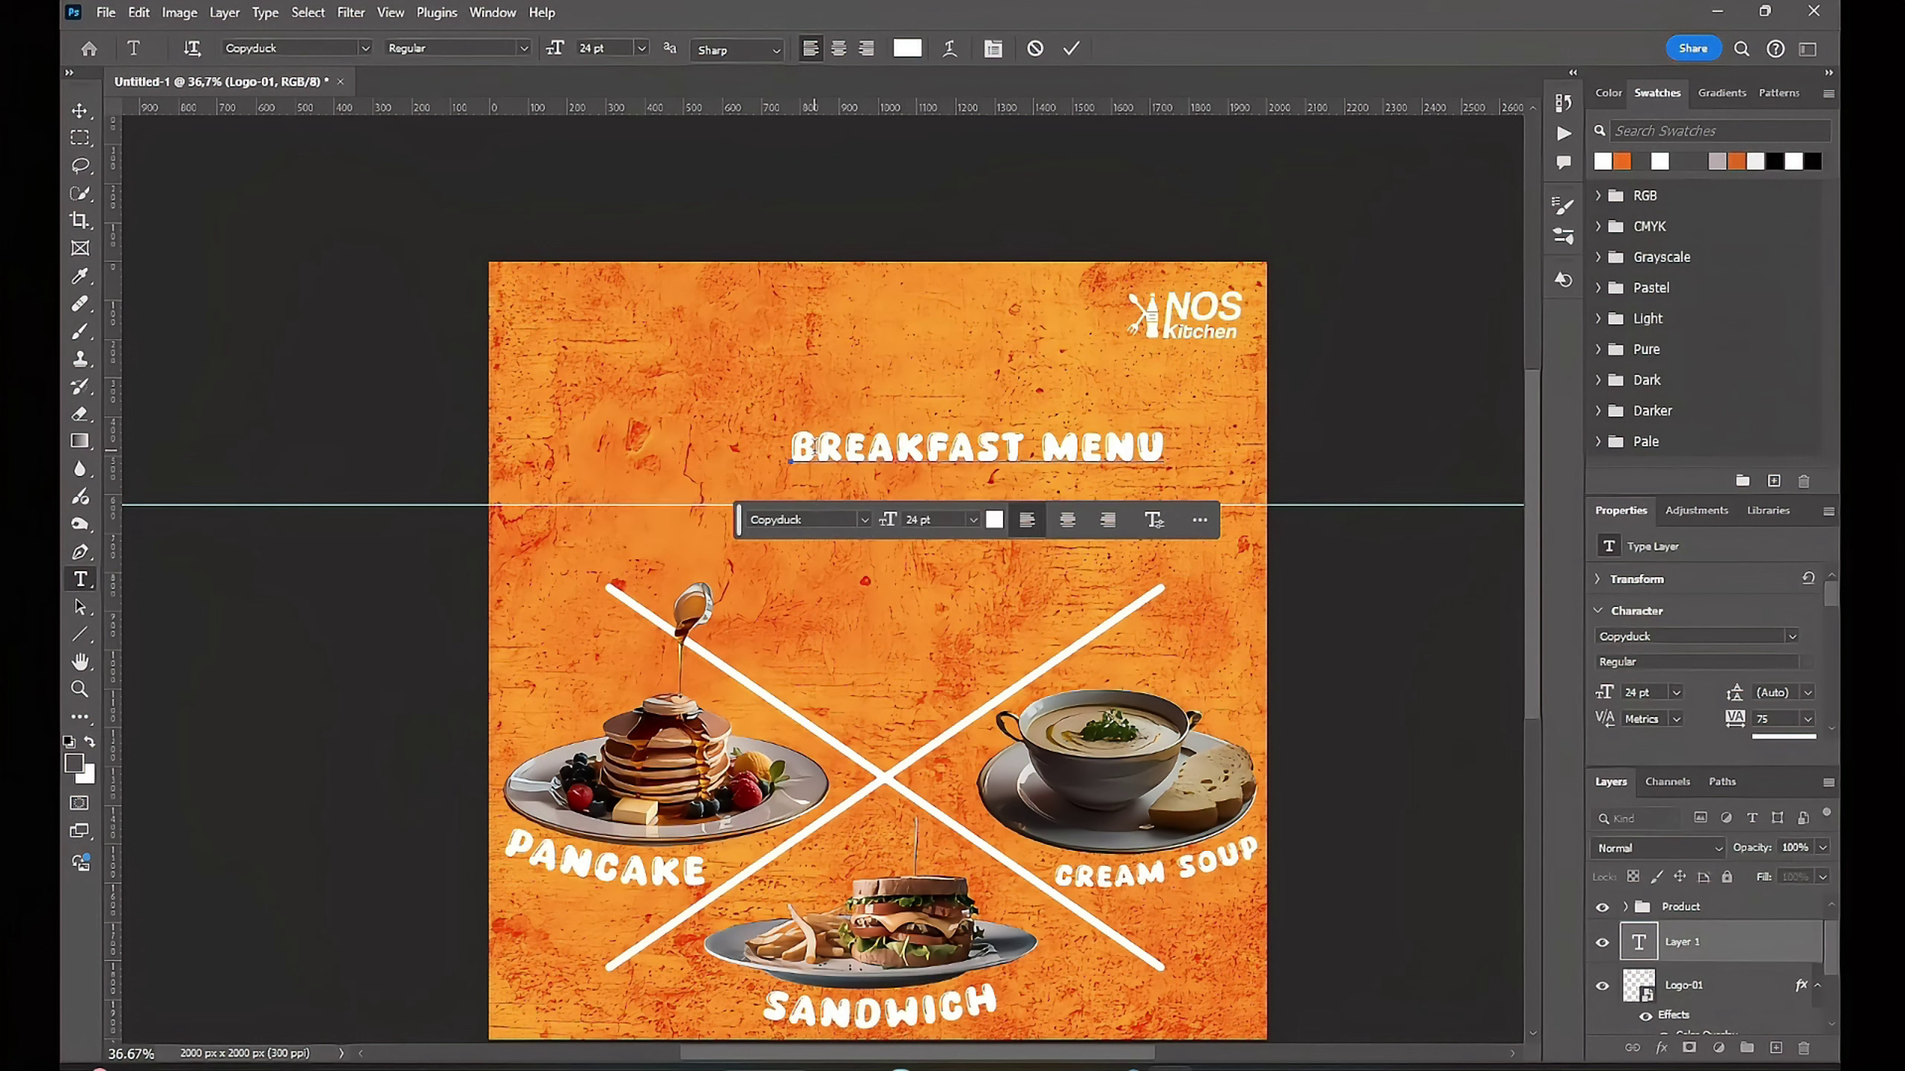
key(Return)
key(BackSpace)
key(BackSpace)
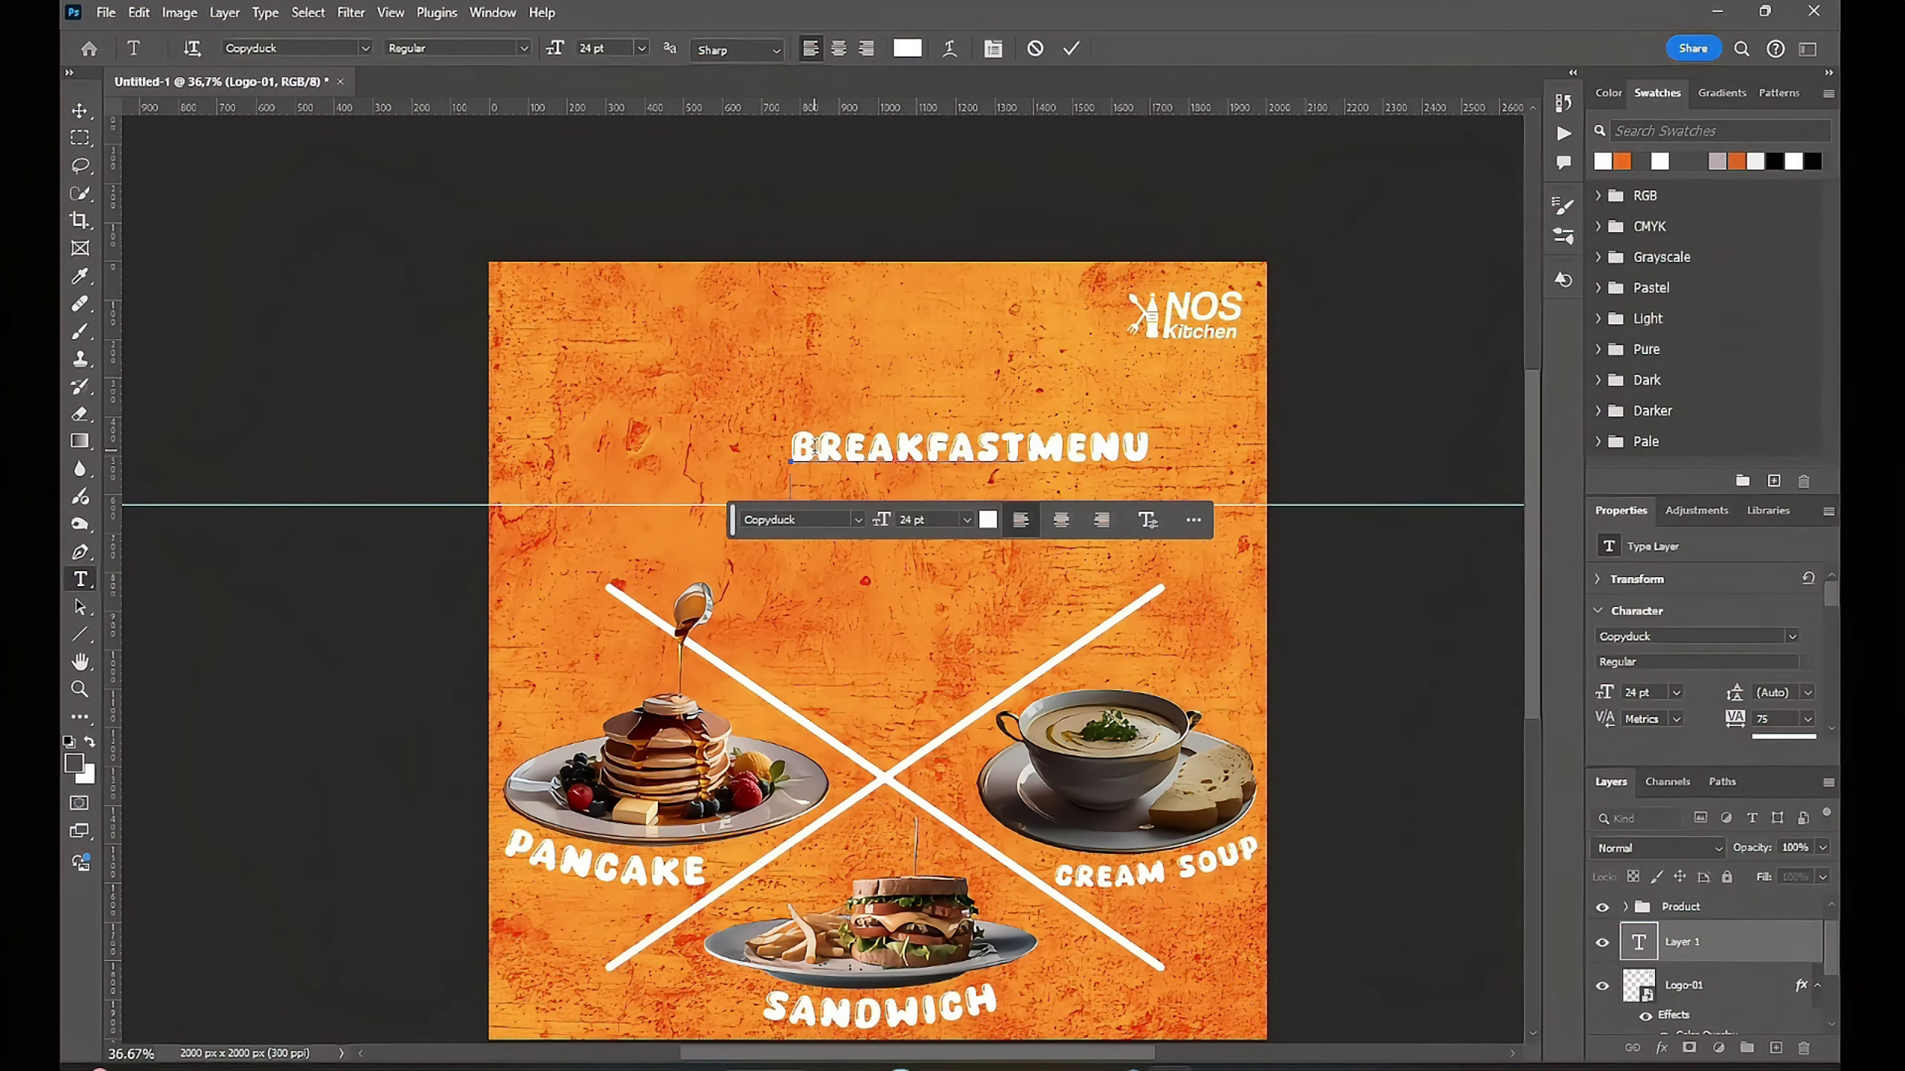
key(Return)
text(PROMO)
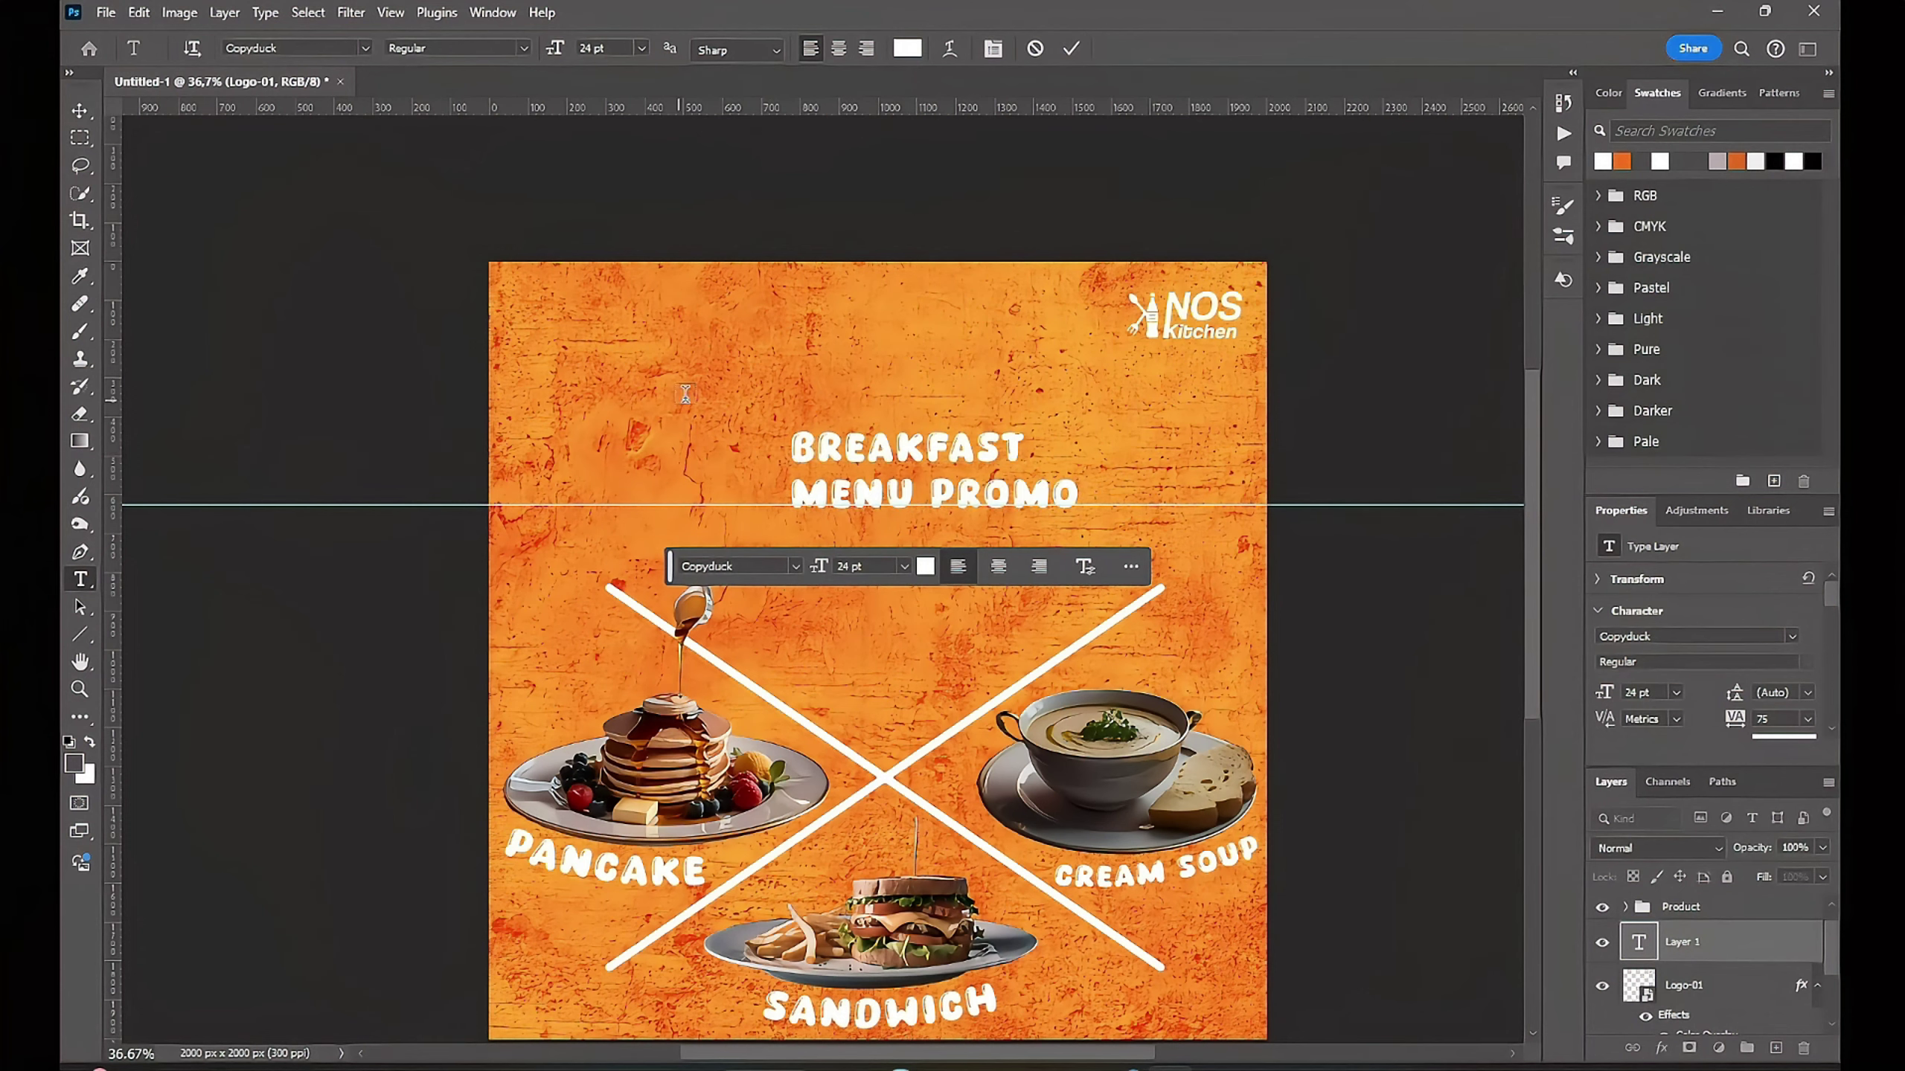
key(ctrl+Return)
Step: Scale the headline up to about 136% and move it up, centred
key(v)
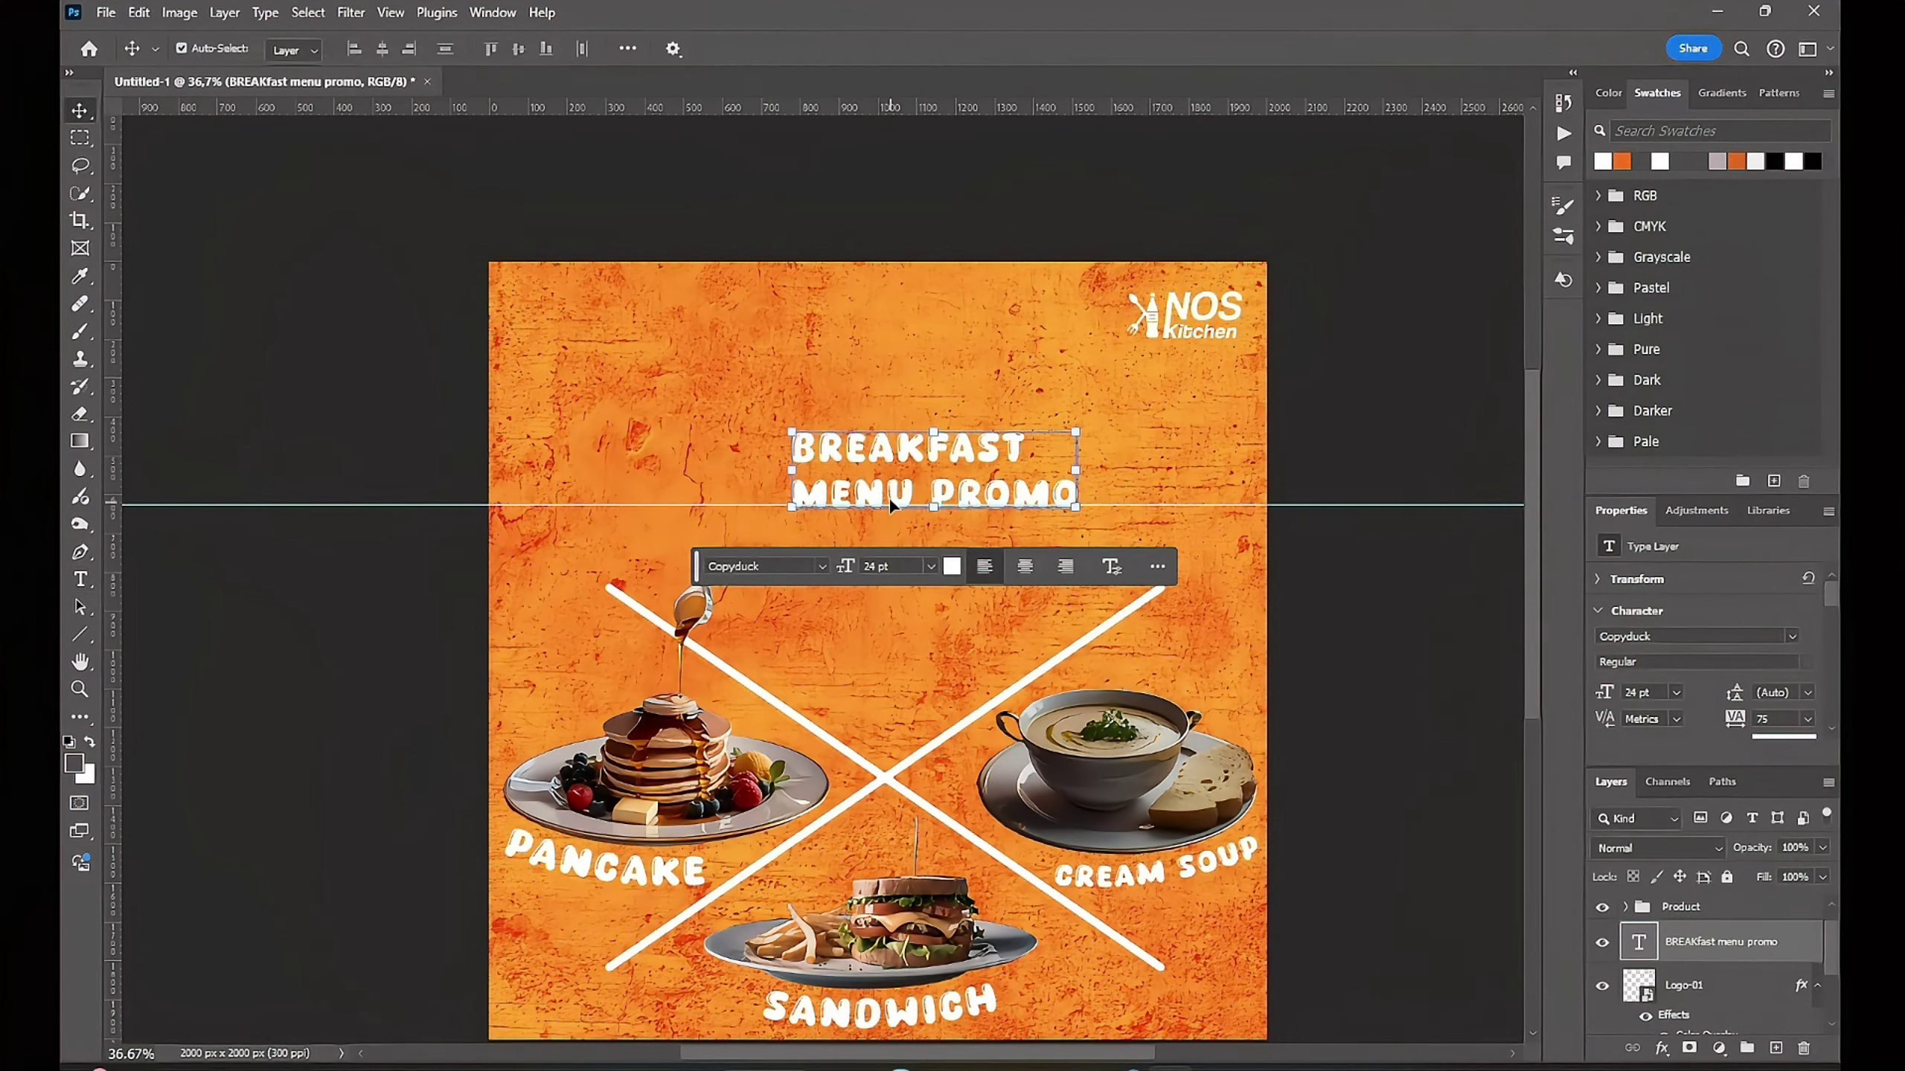
key(ctrl+t)
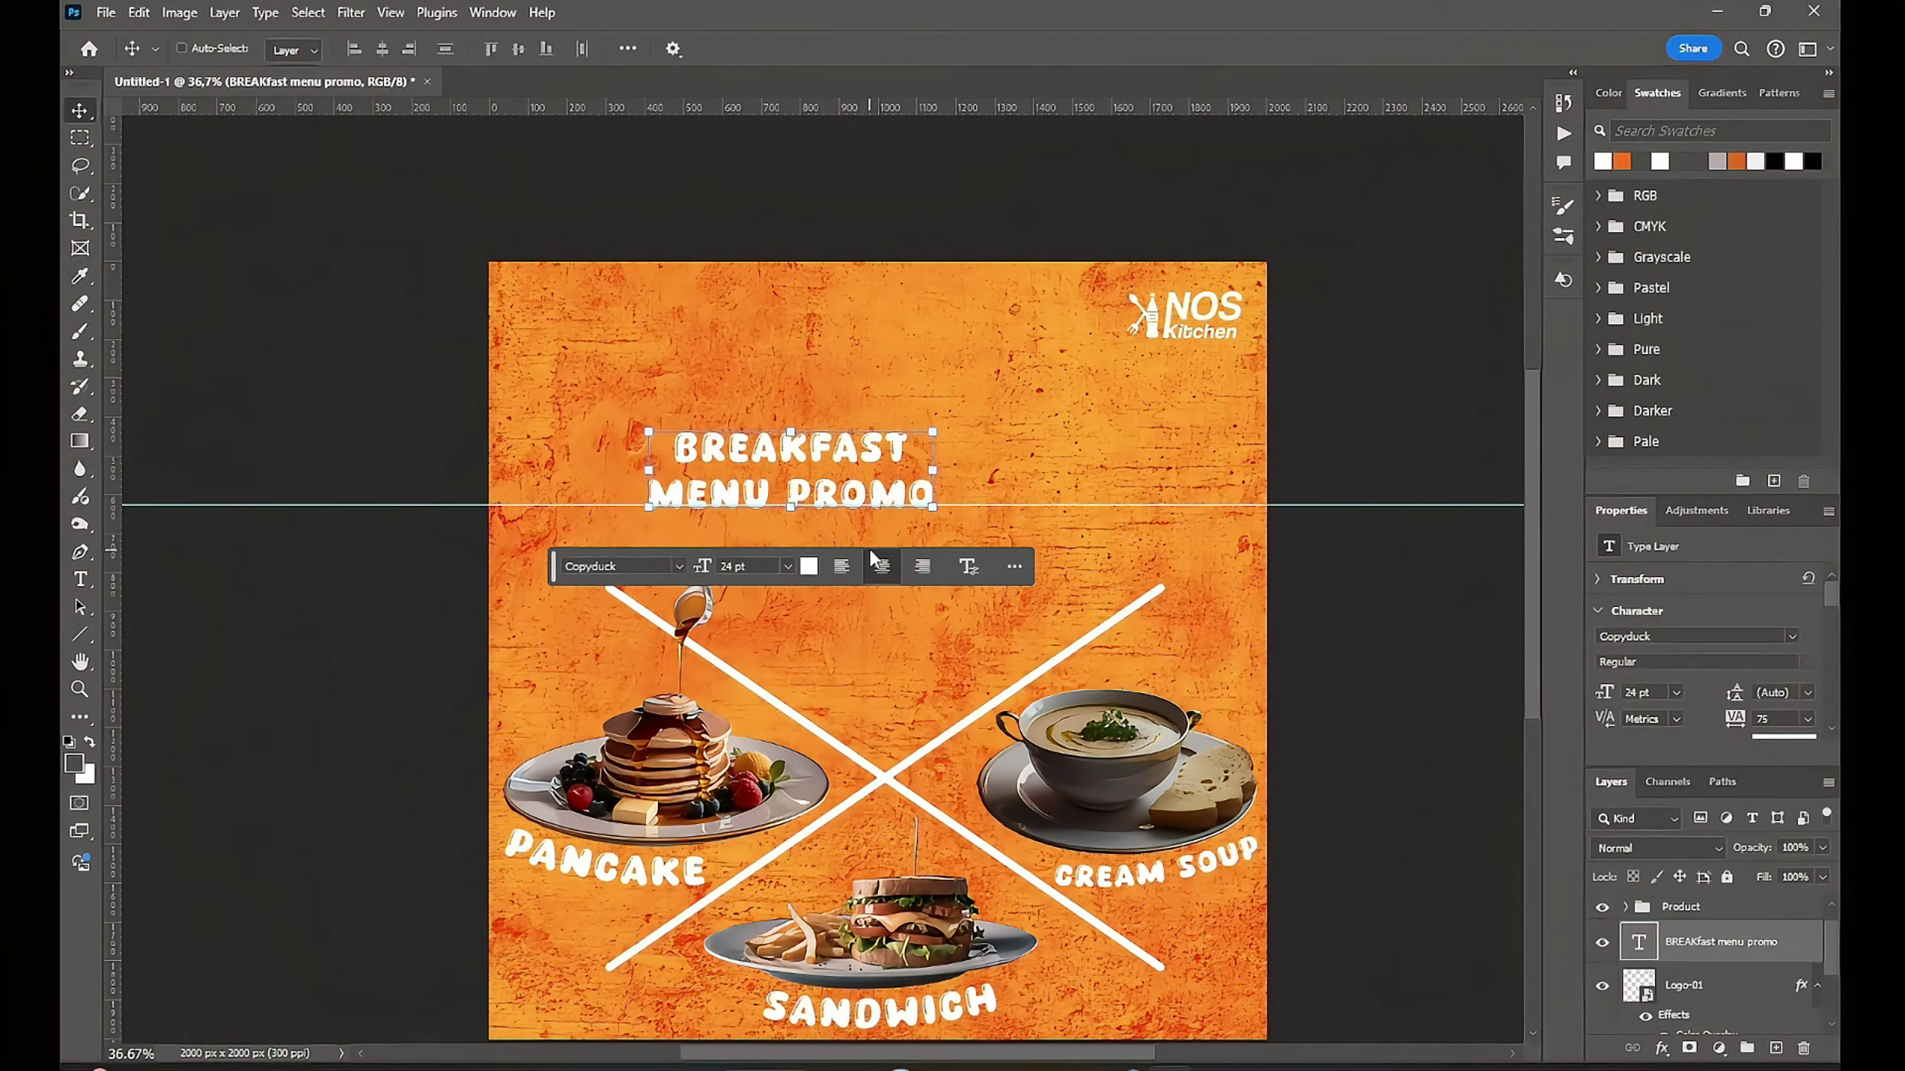
drag(932, 517, 1014, 547)
drag(883, 463, 972, 423)
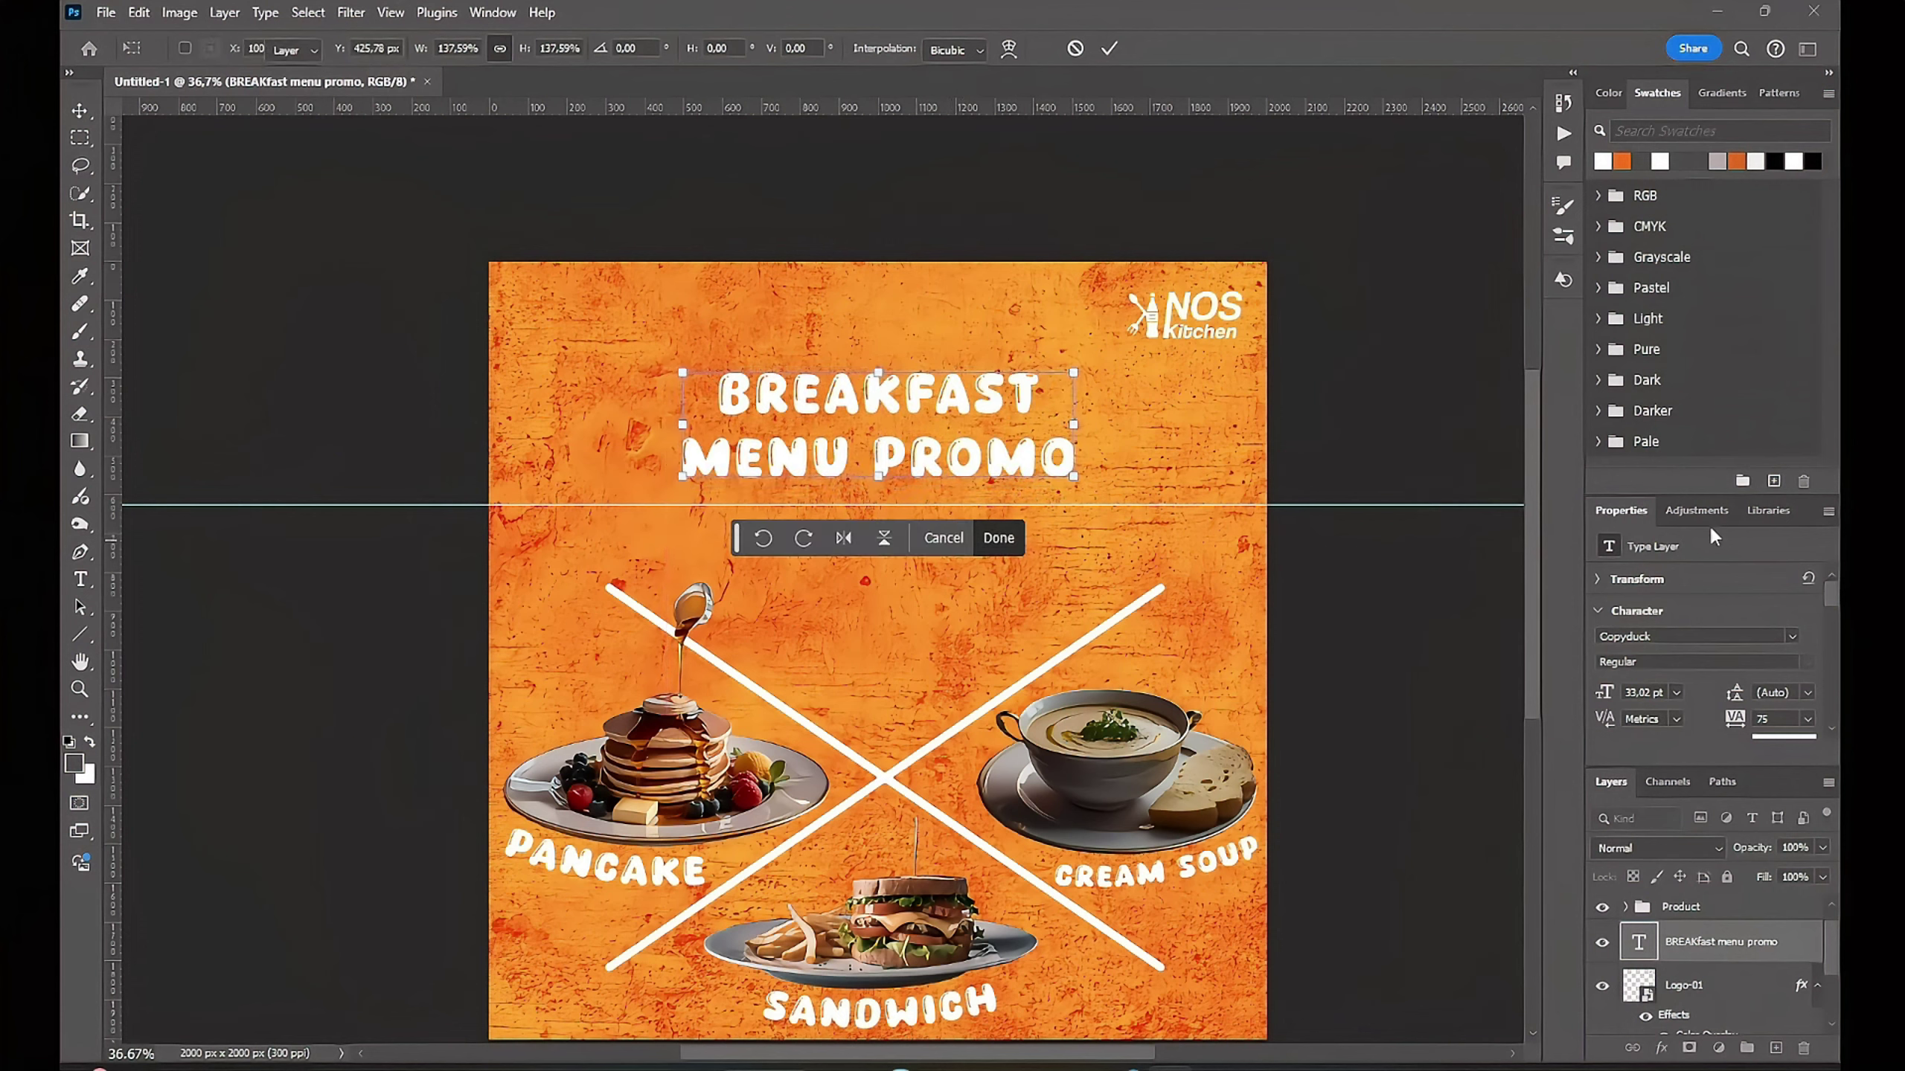
key(Return)
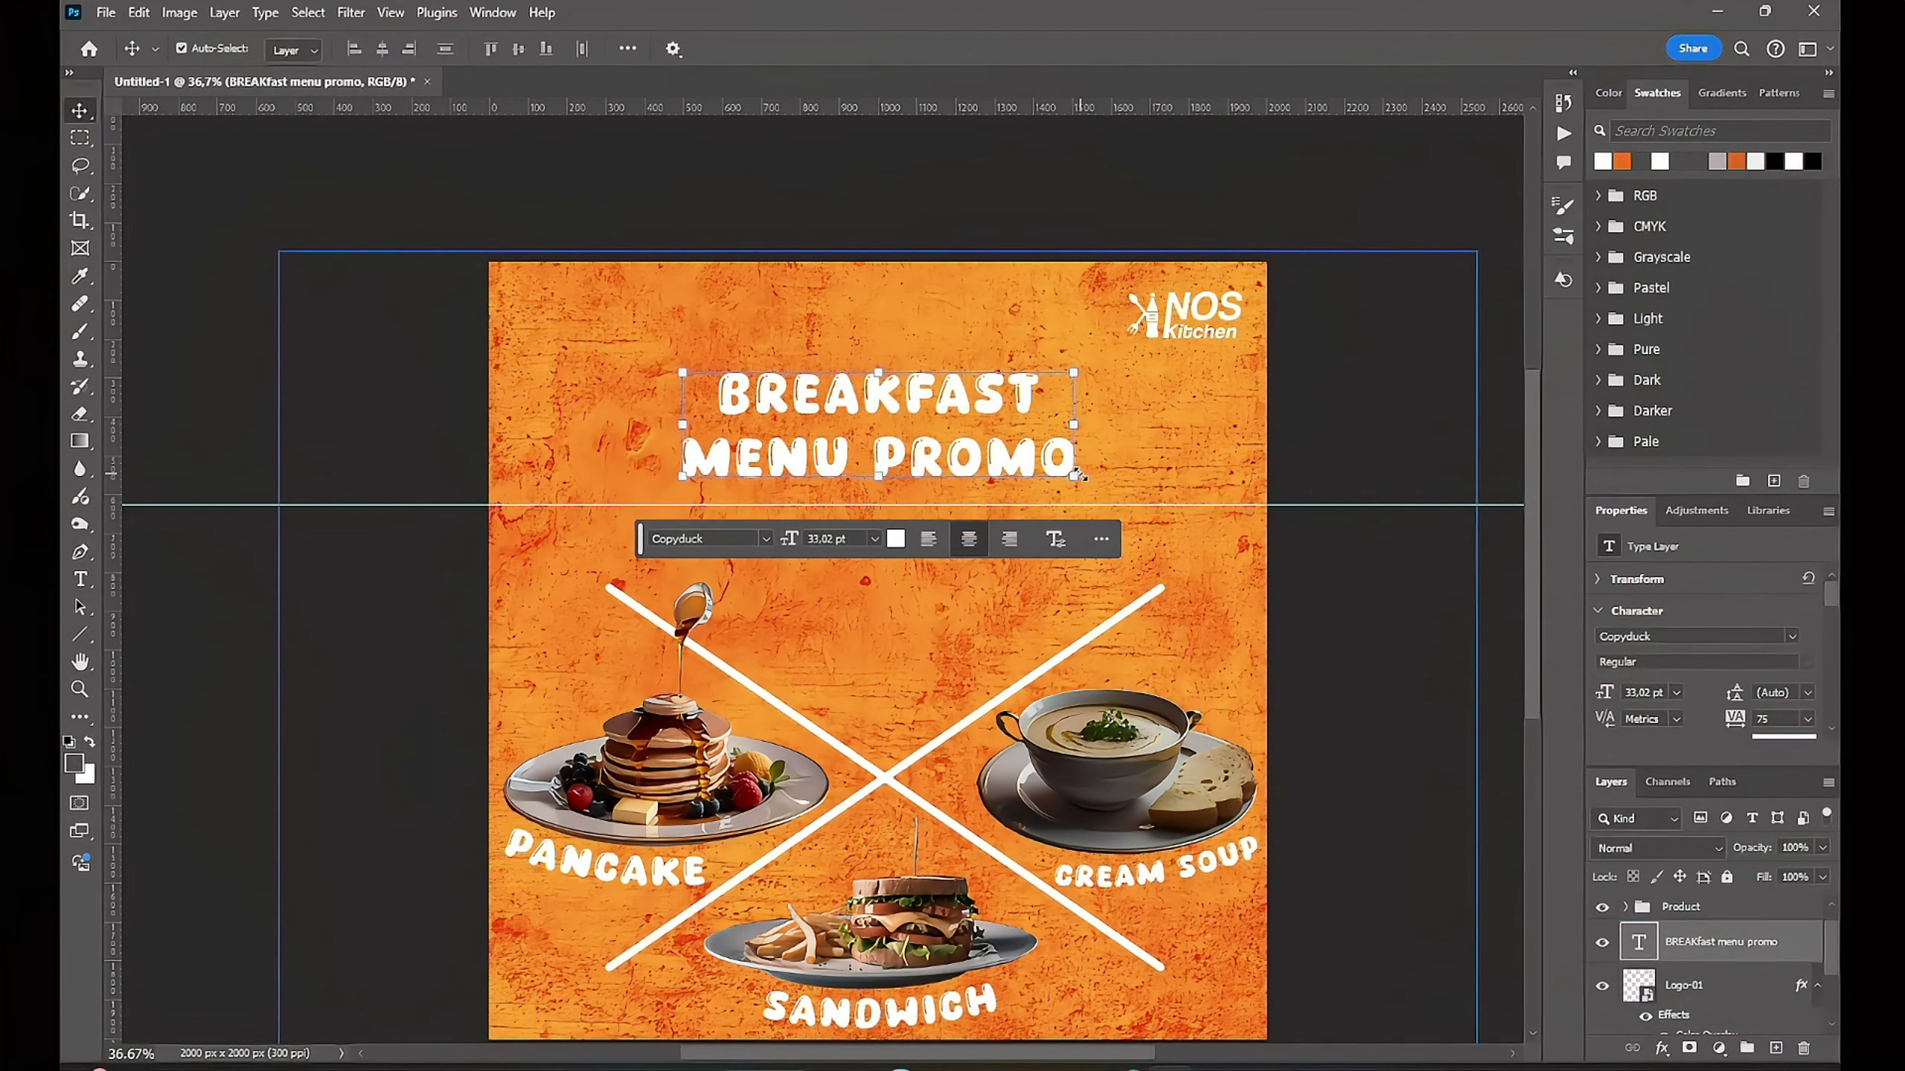
Step: Widen the headline letter spacing, settling on 100, and rescale it to about 117%
click(1805, 725)
click(1763, 955)
key(ctrl+t)
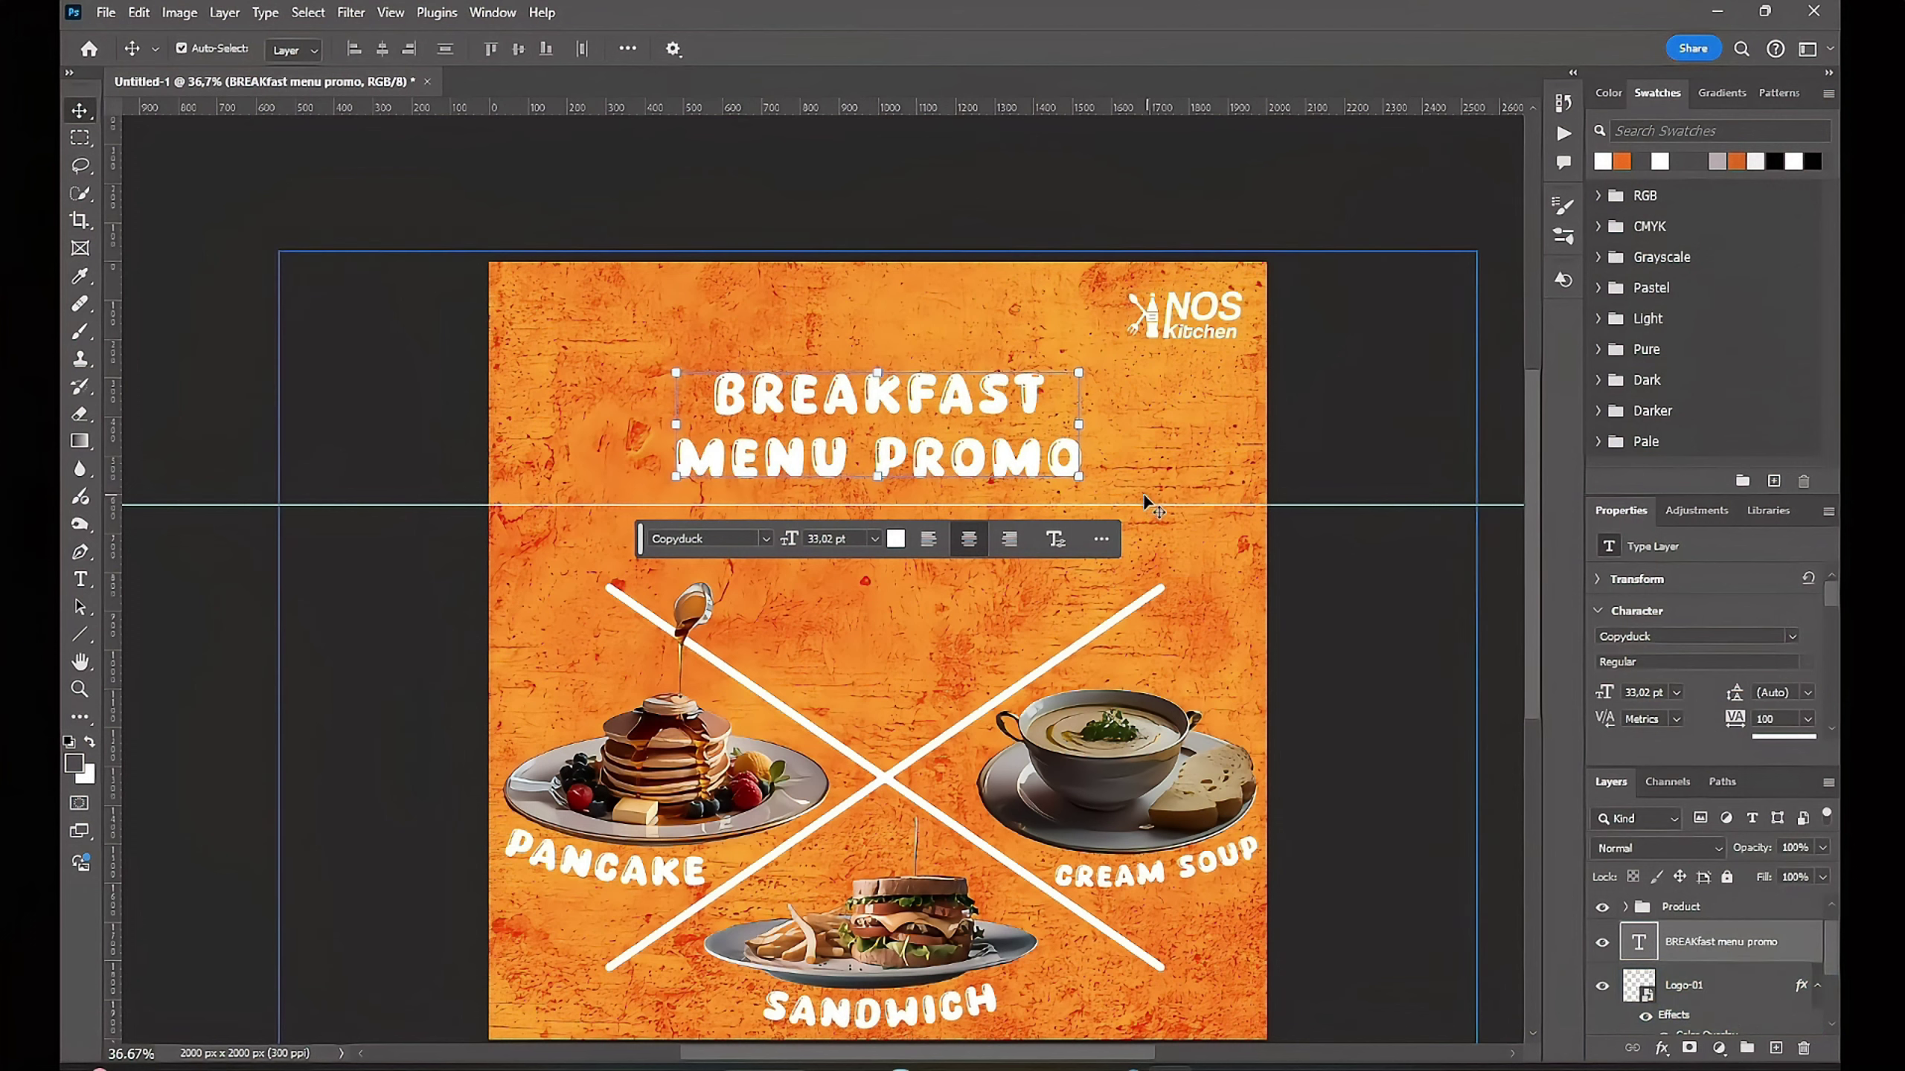
drag(1078, 476, 1114, 485)
click(1807, 719)
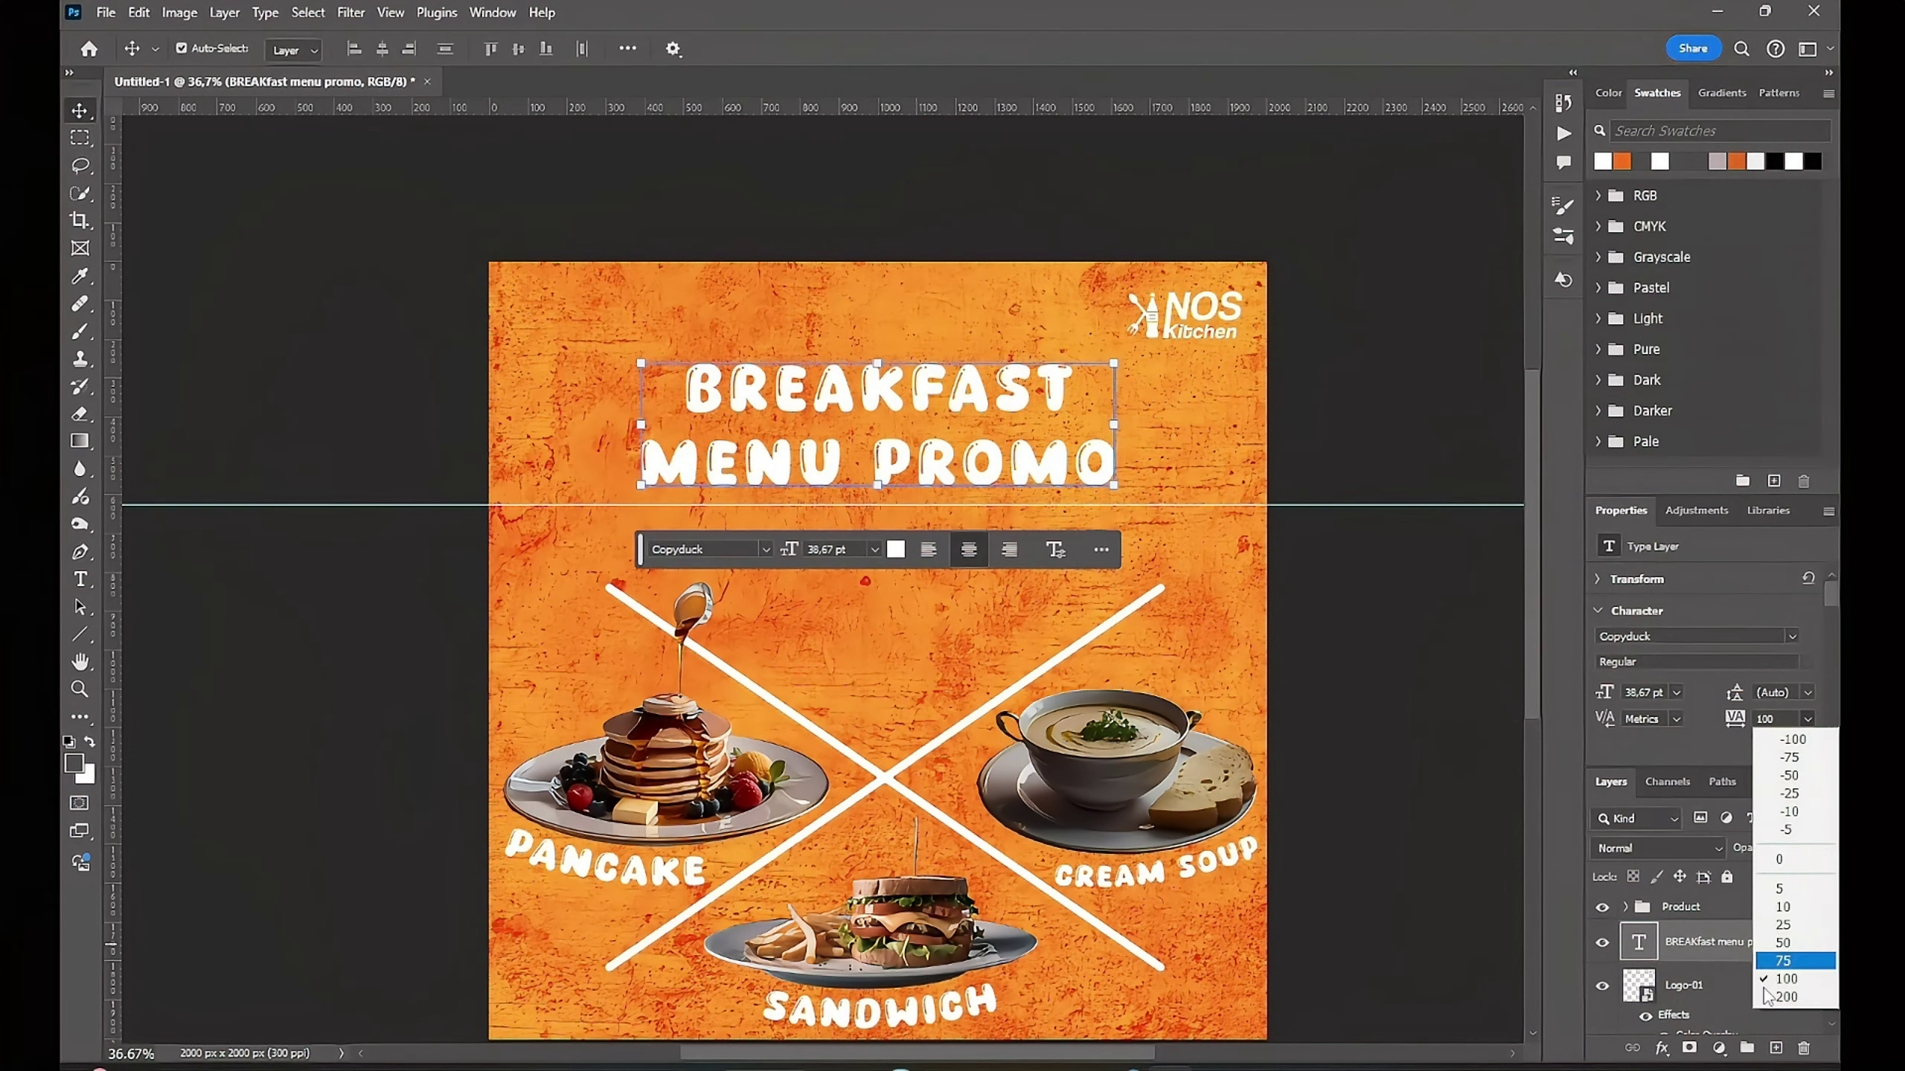
click(1781, 993)
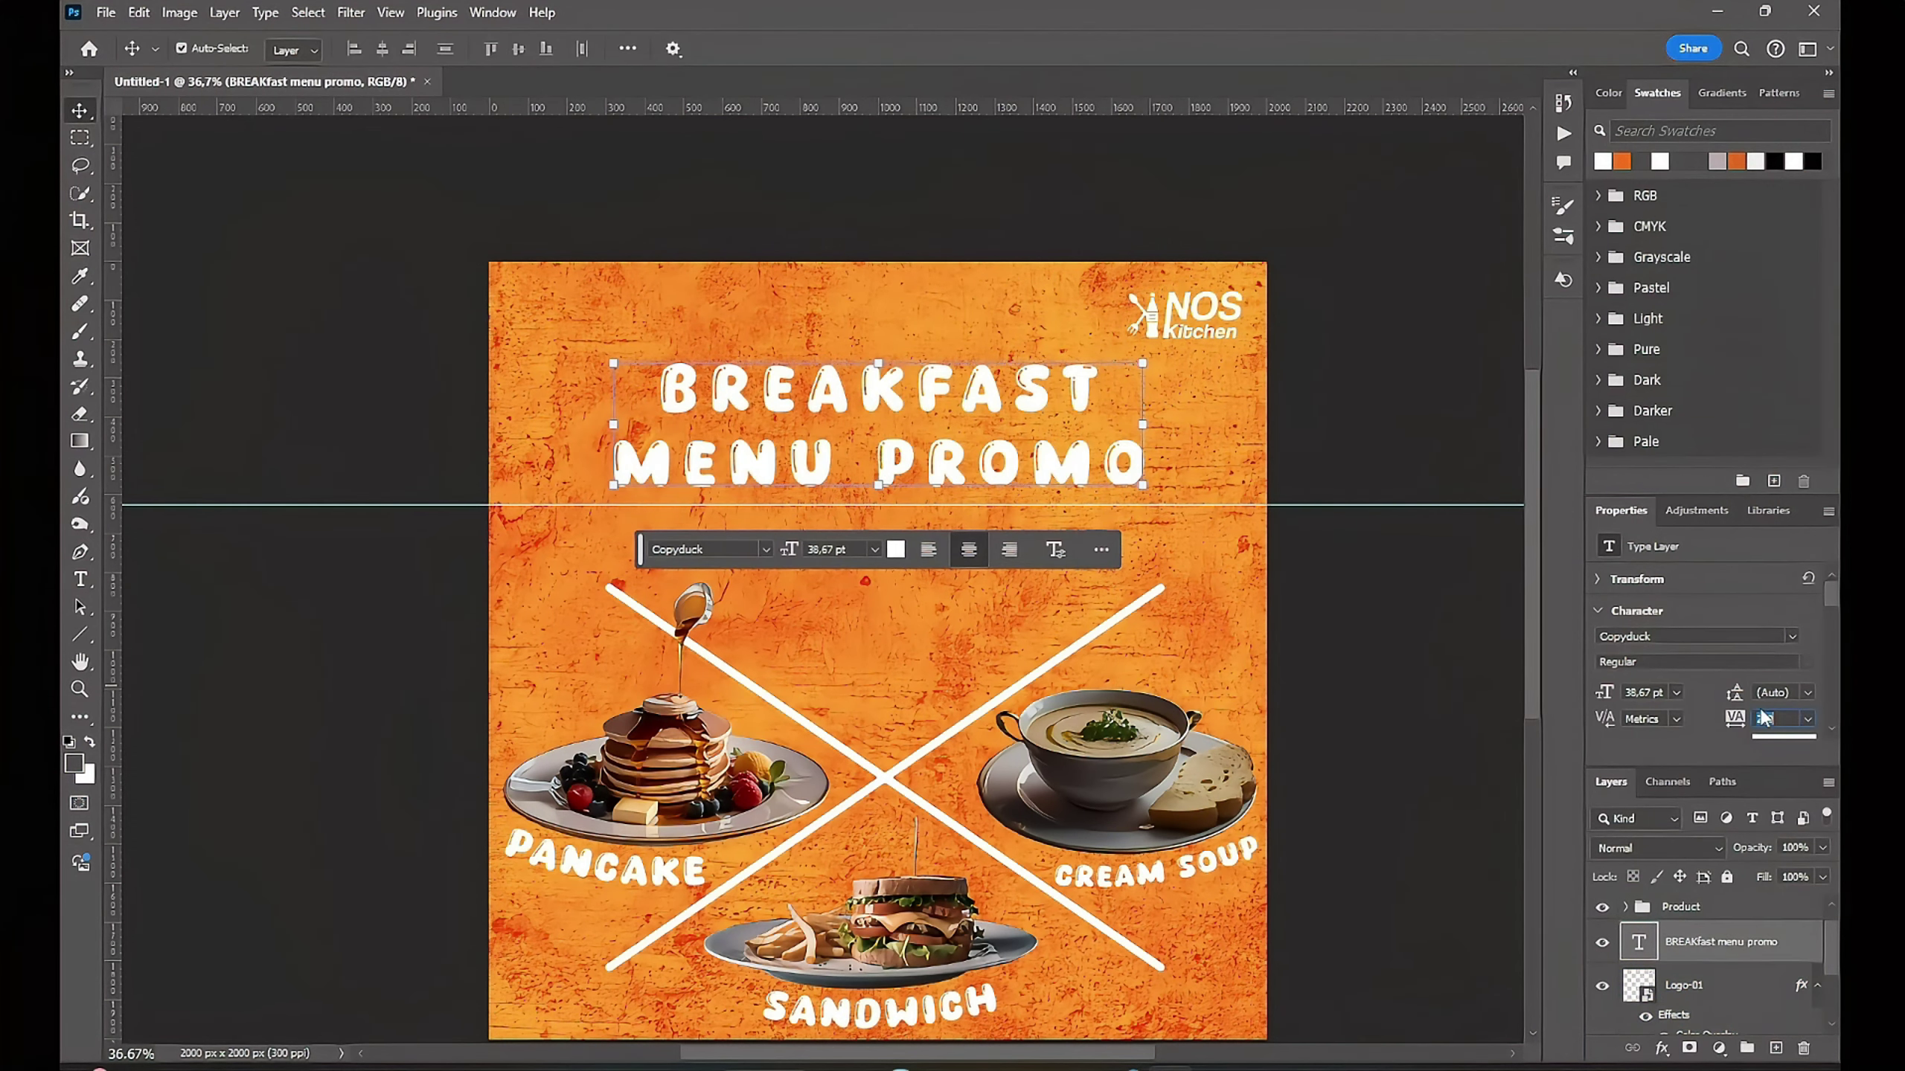
scroll(1765, 719, down, 5)
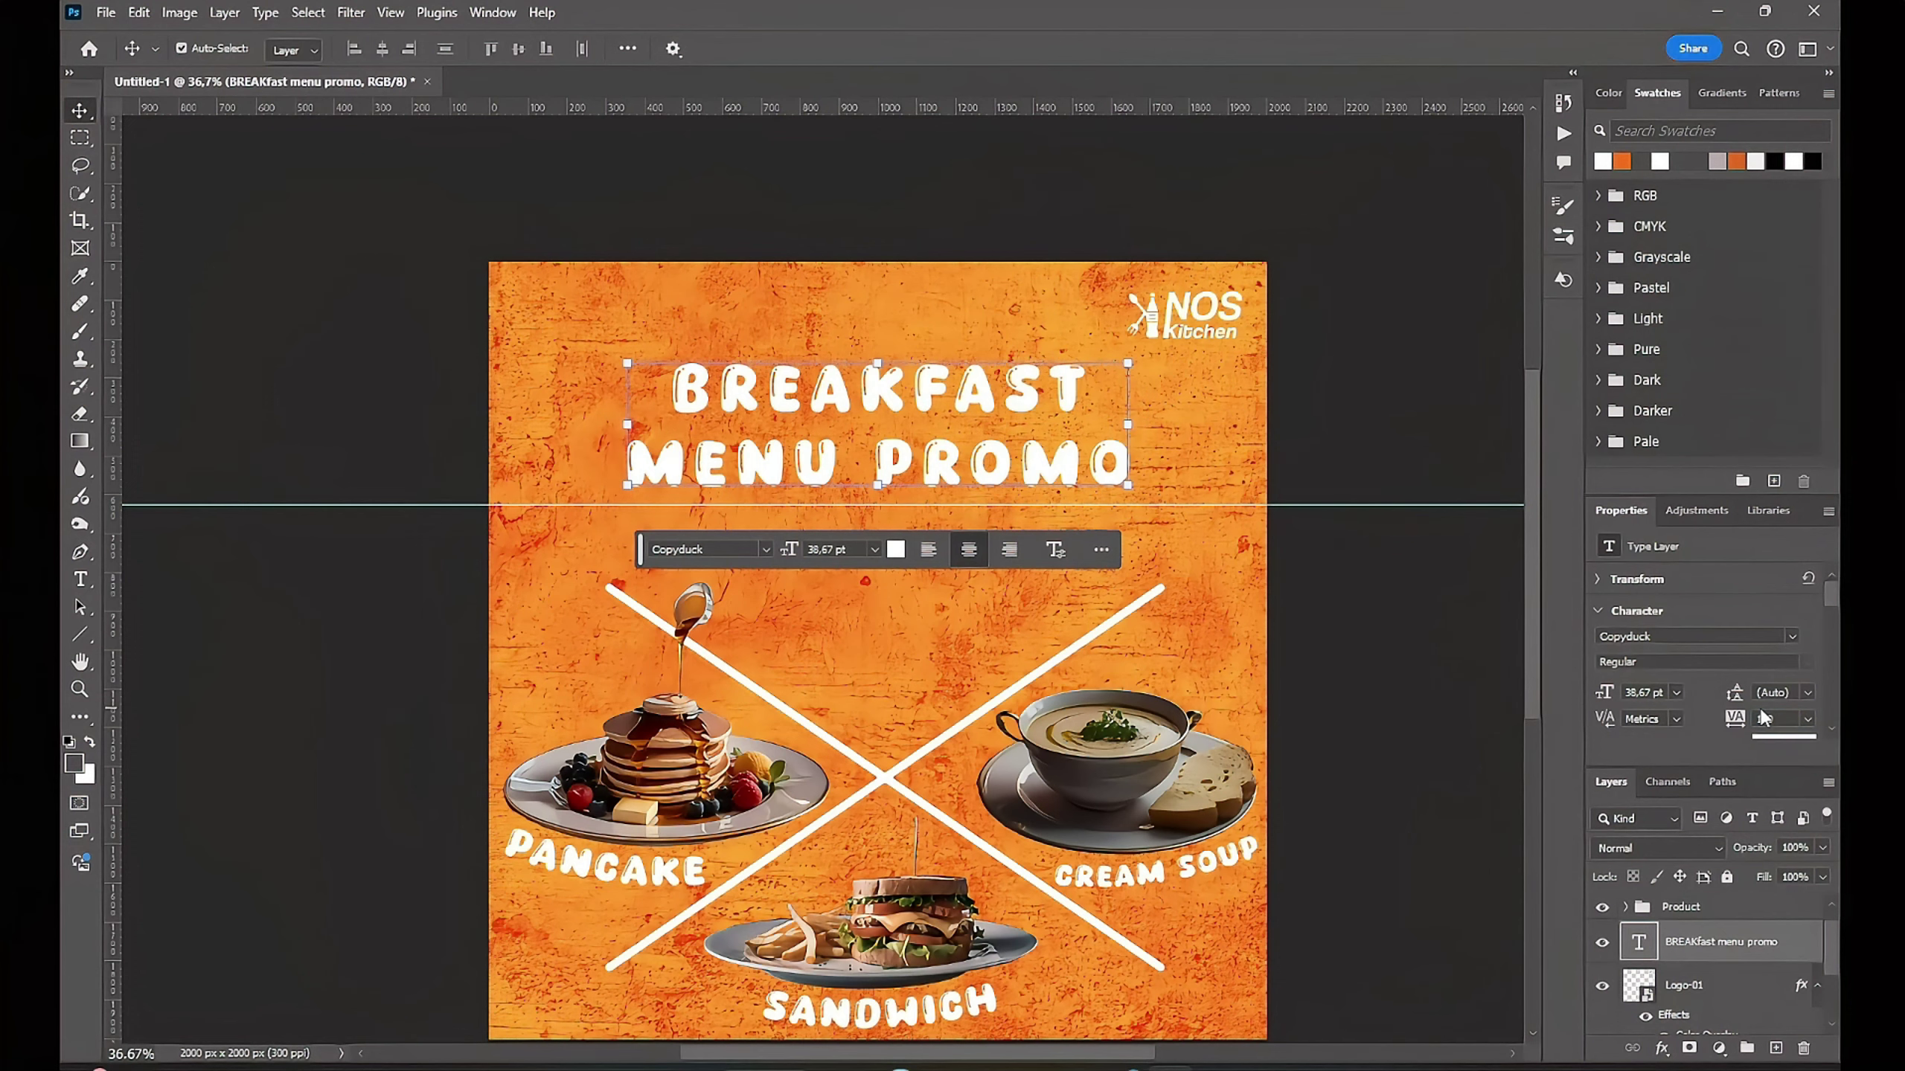
click(1808, 719)
click(1796, 848)
click(1382, 723)
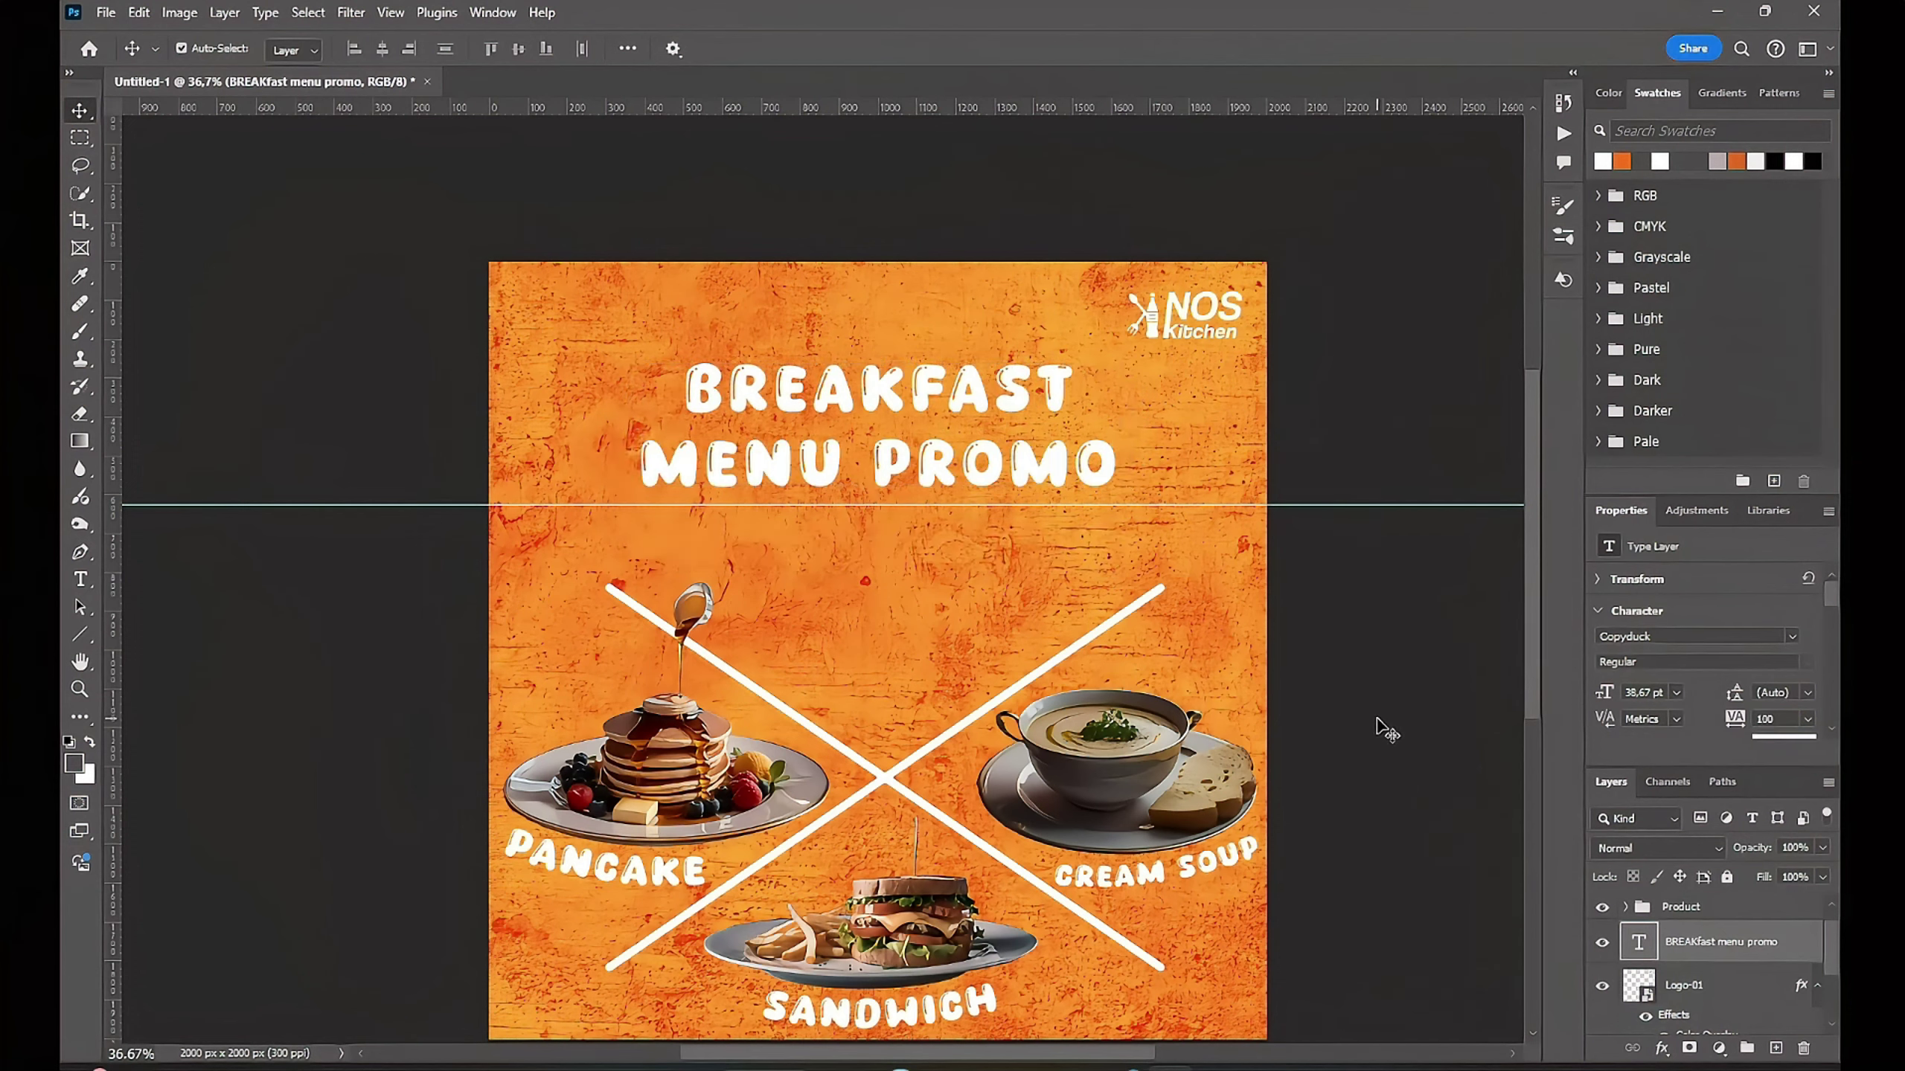
Step: Set the headline line spacing to 48 pt
click(891, 435)
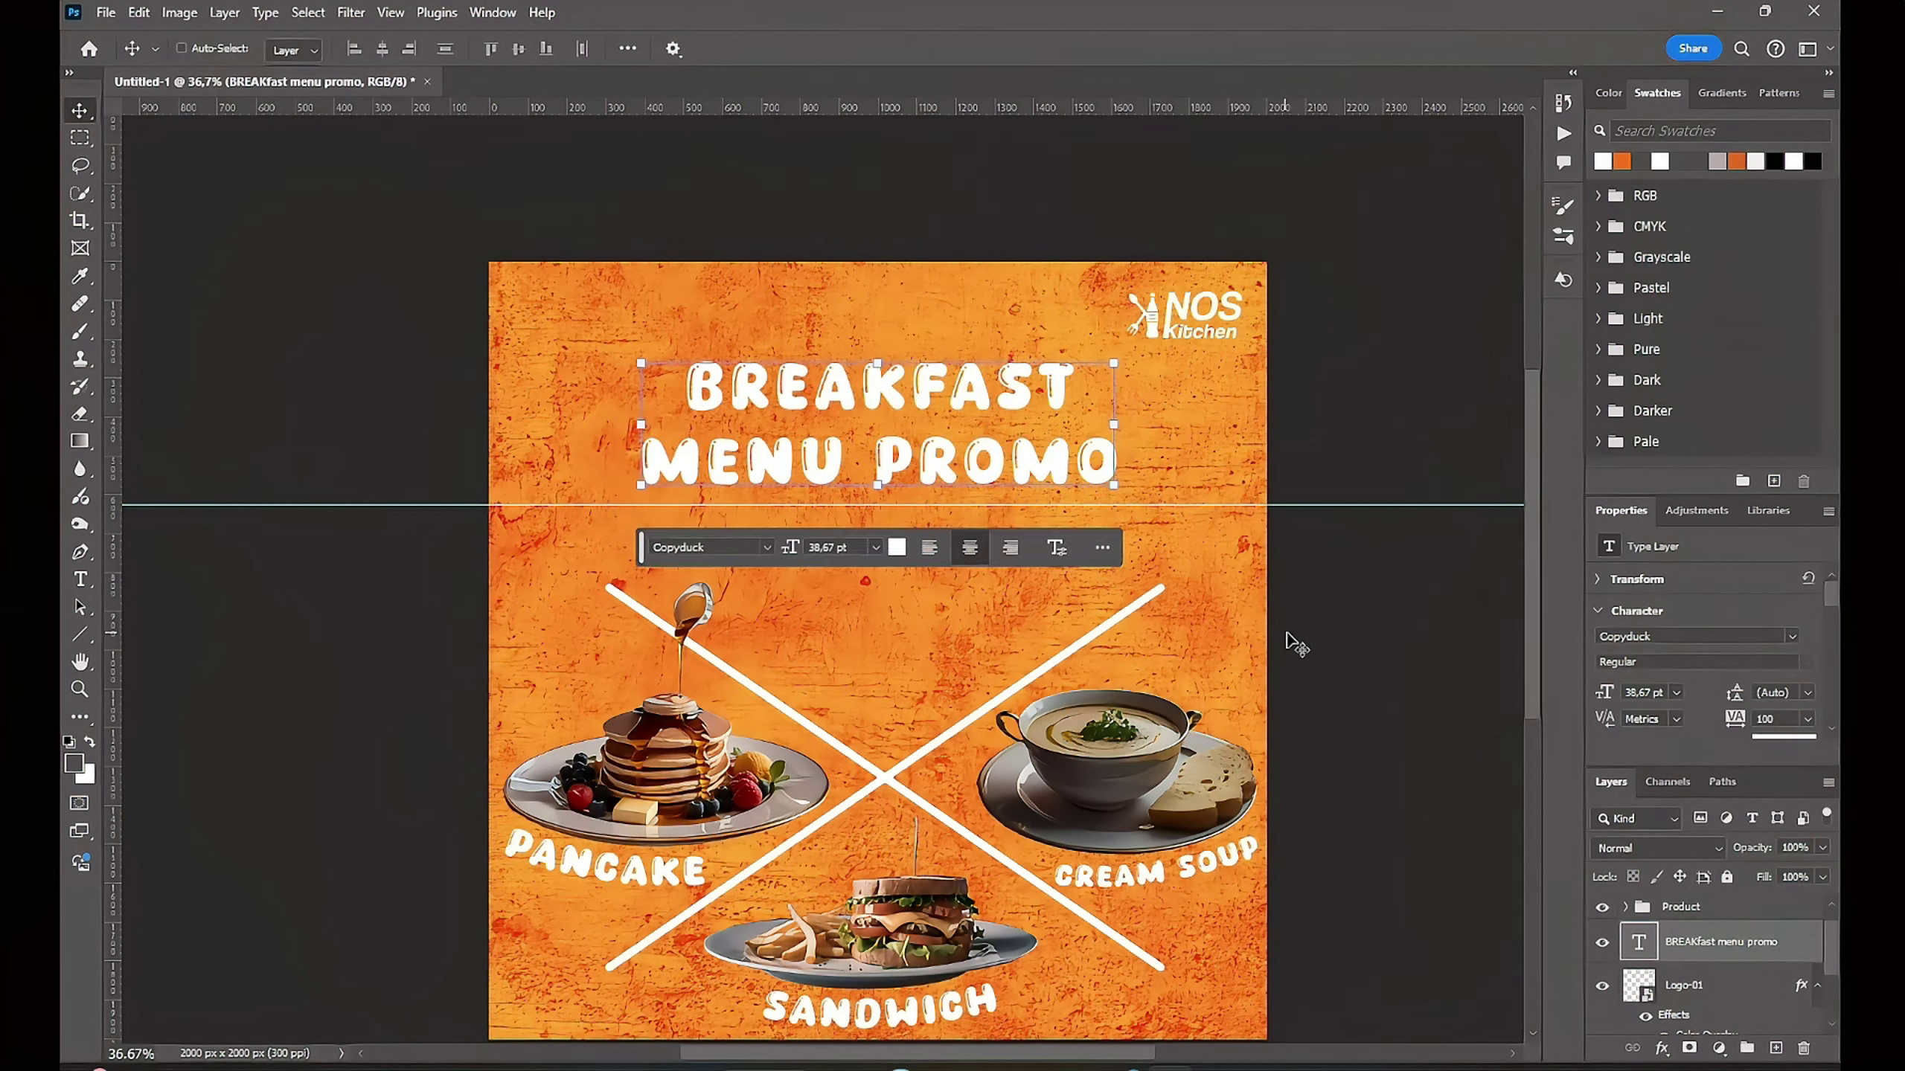
click(1806, 695)
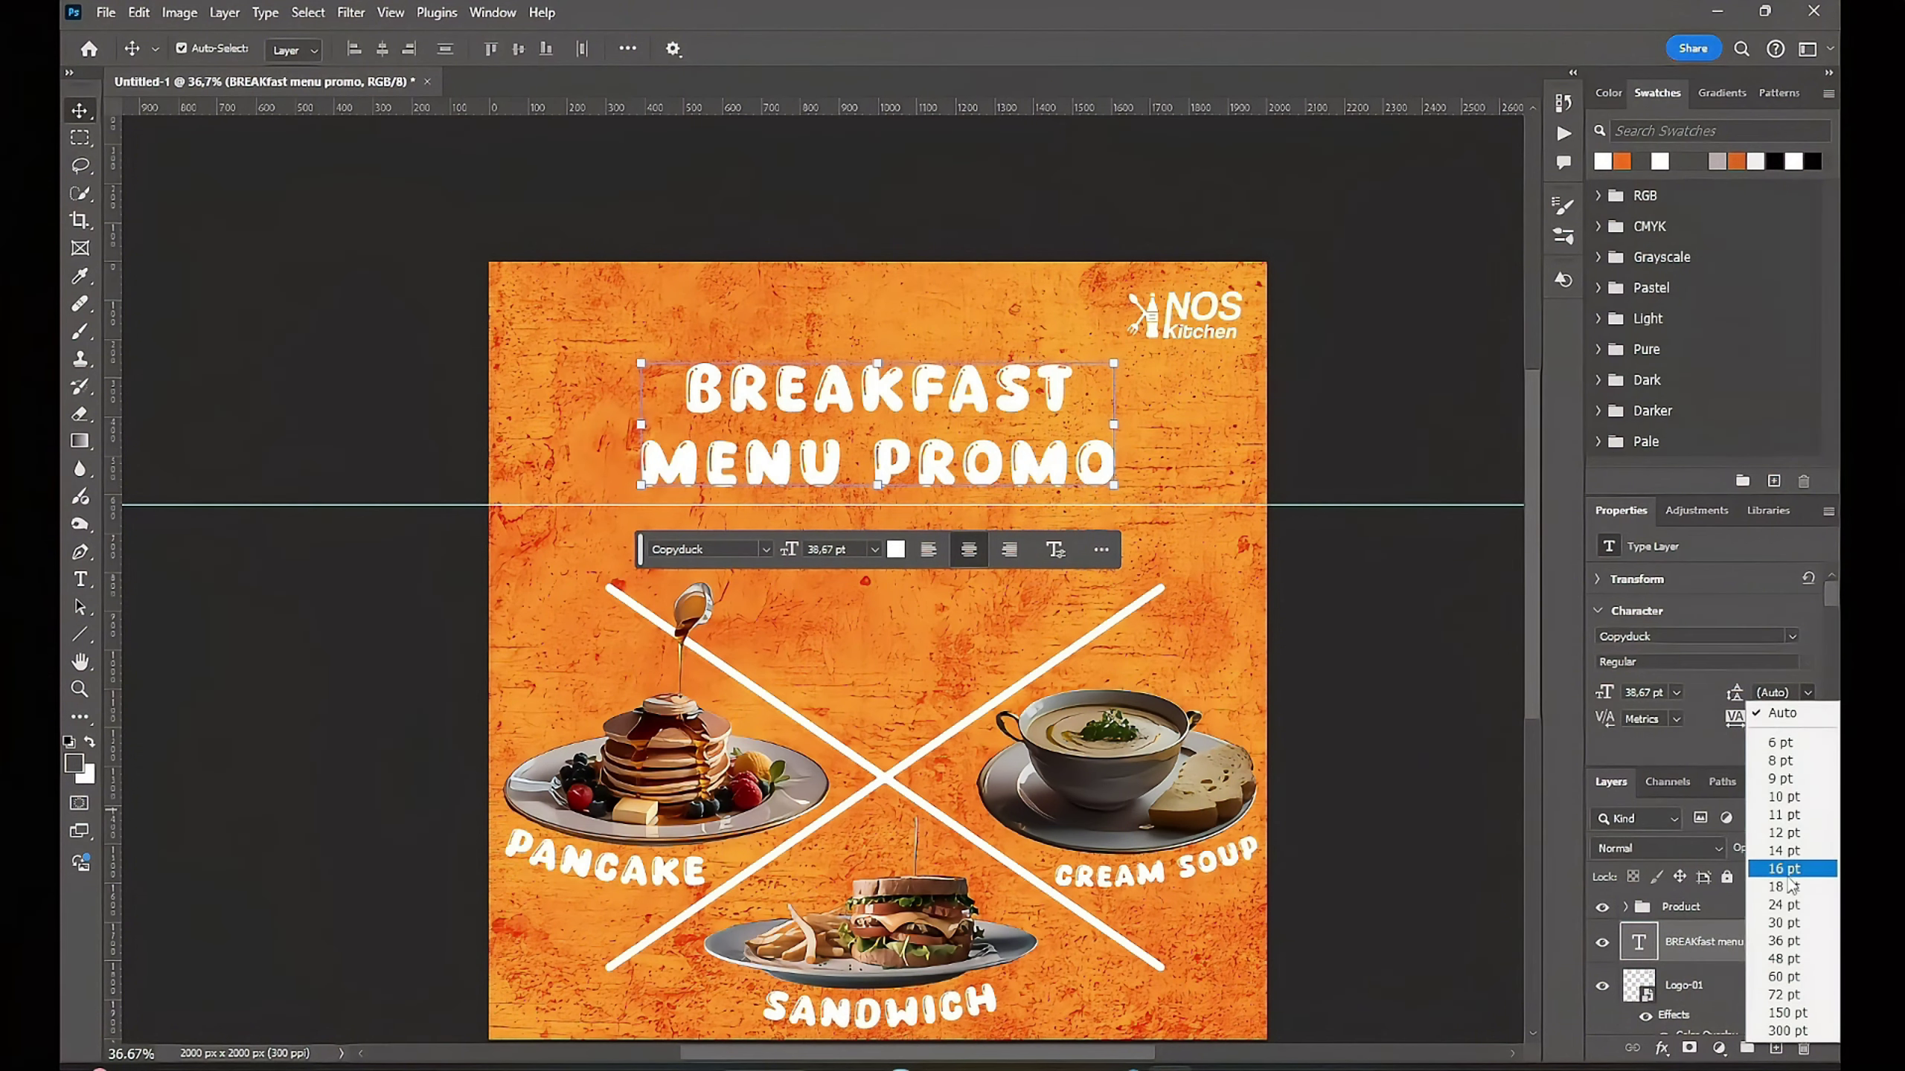
click(1793, 925)
click(1807, 693)
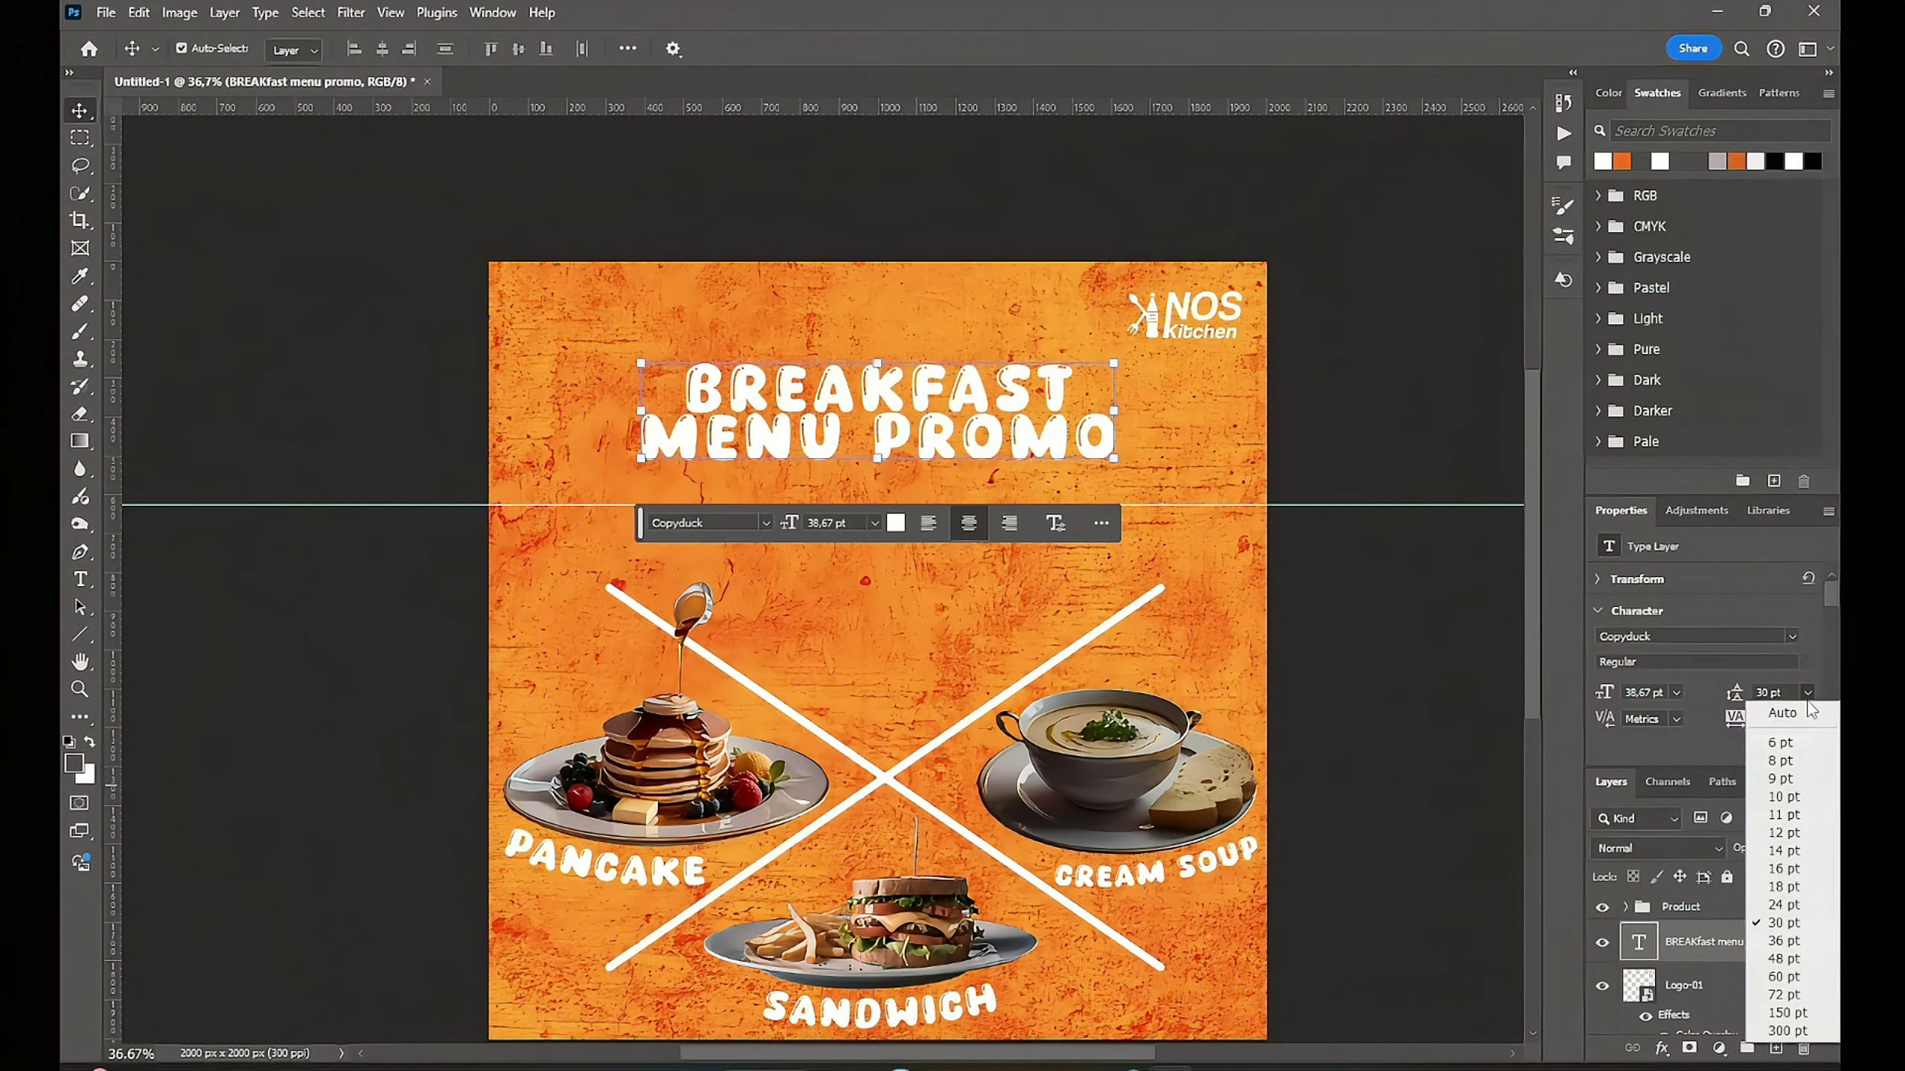
click(1791, 959)
click(1366, 662)
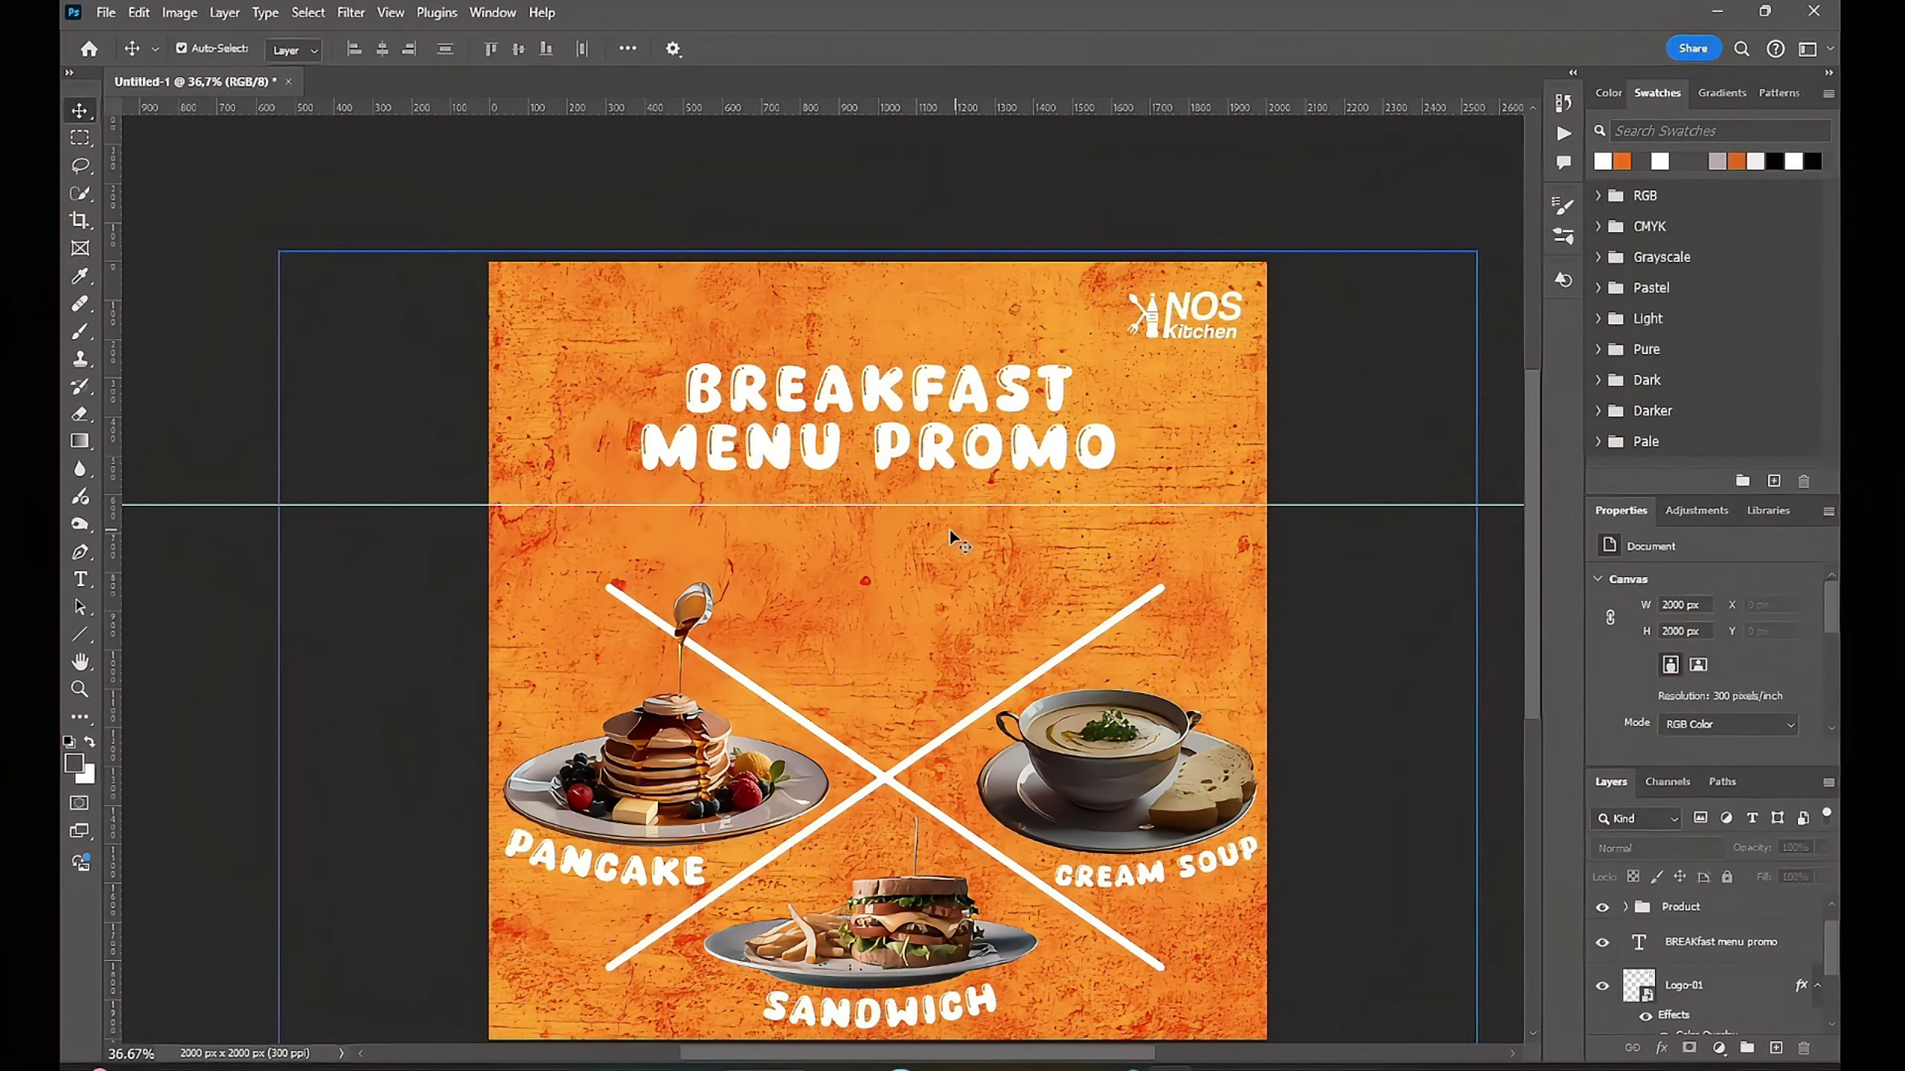
Step: Start a new text line below the headline in Coolvetica ExtraLight
alt+scroll(814, 492, up, 2)
drag(887, 449, 825, 492)
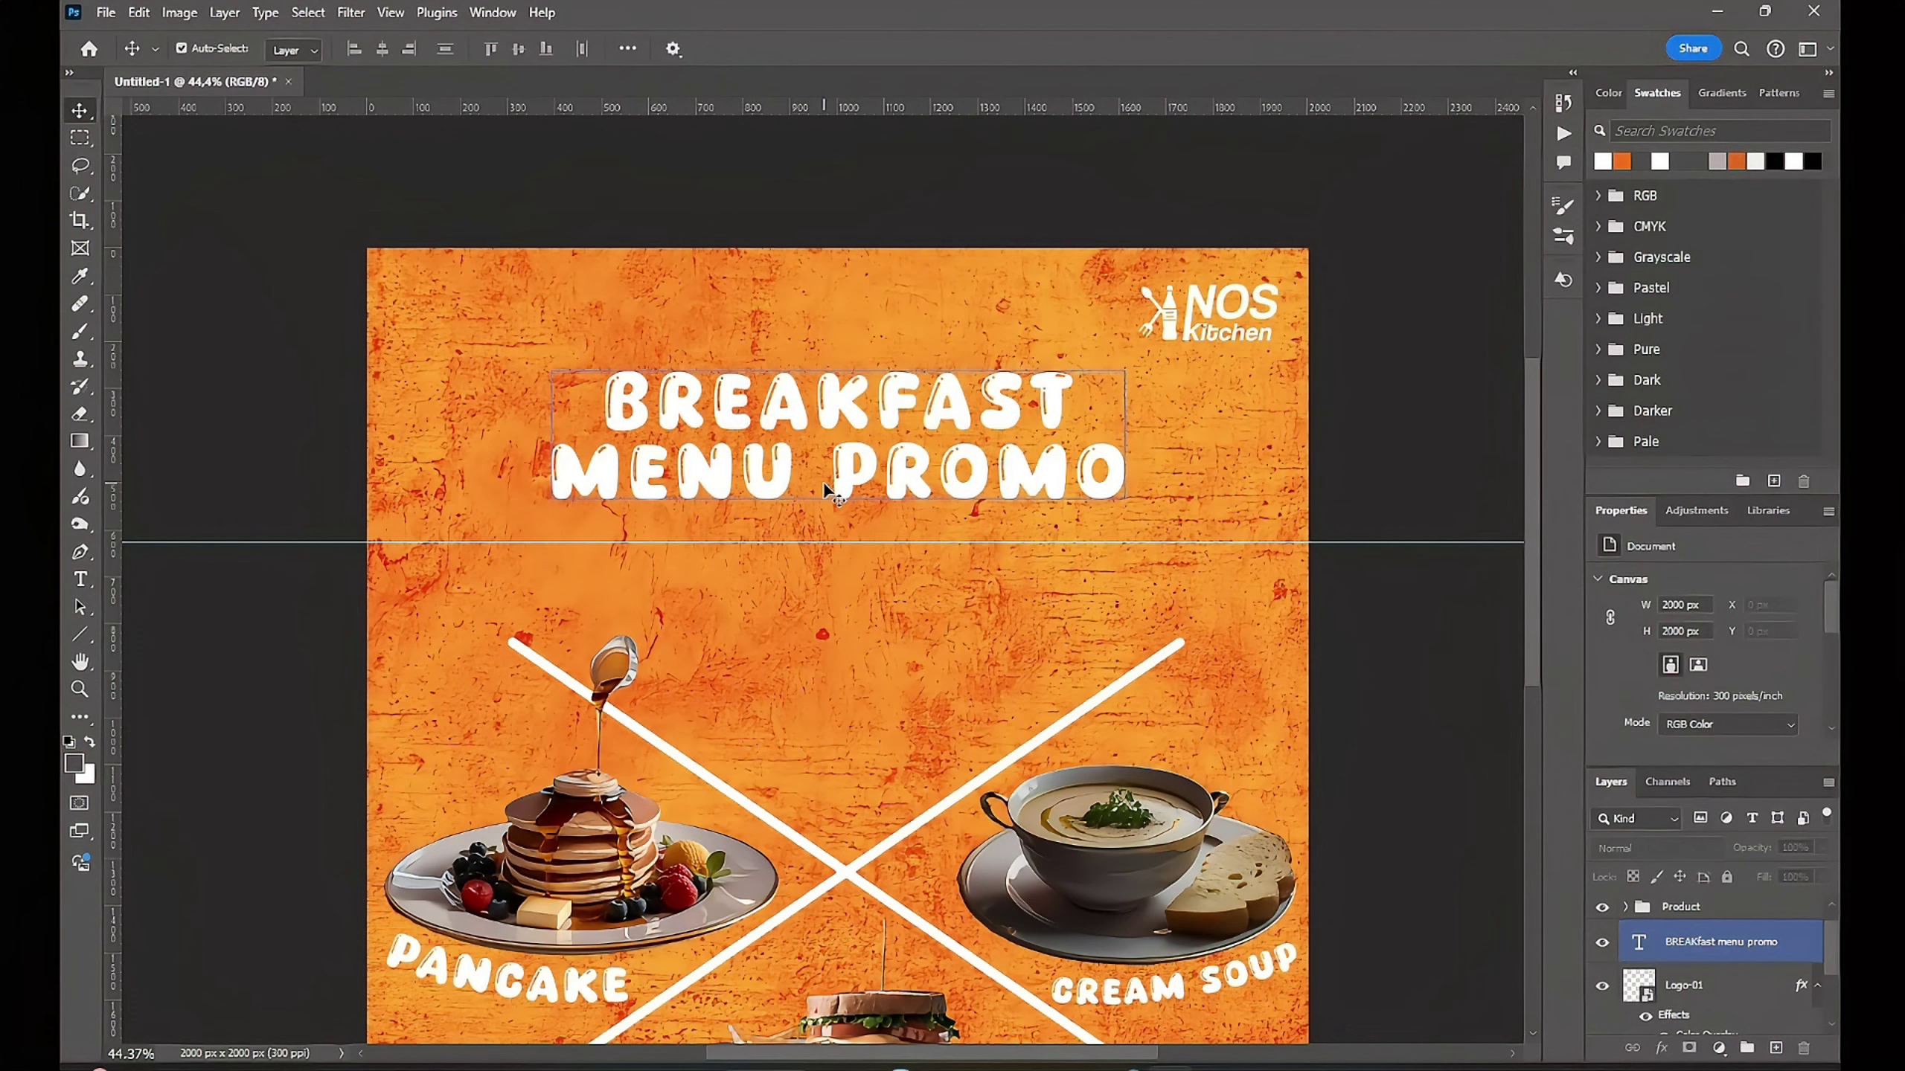
key(t)
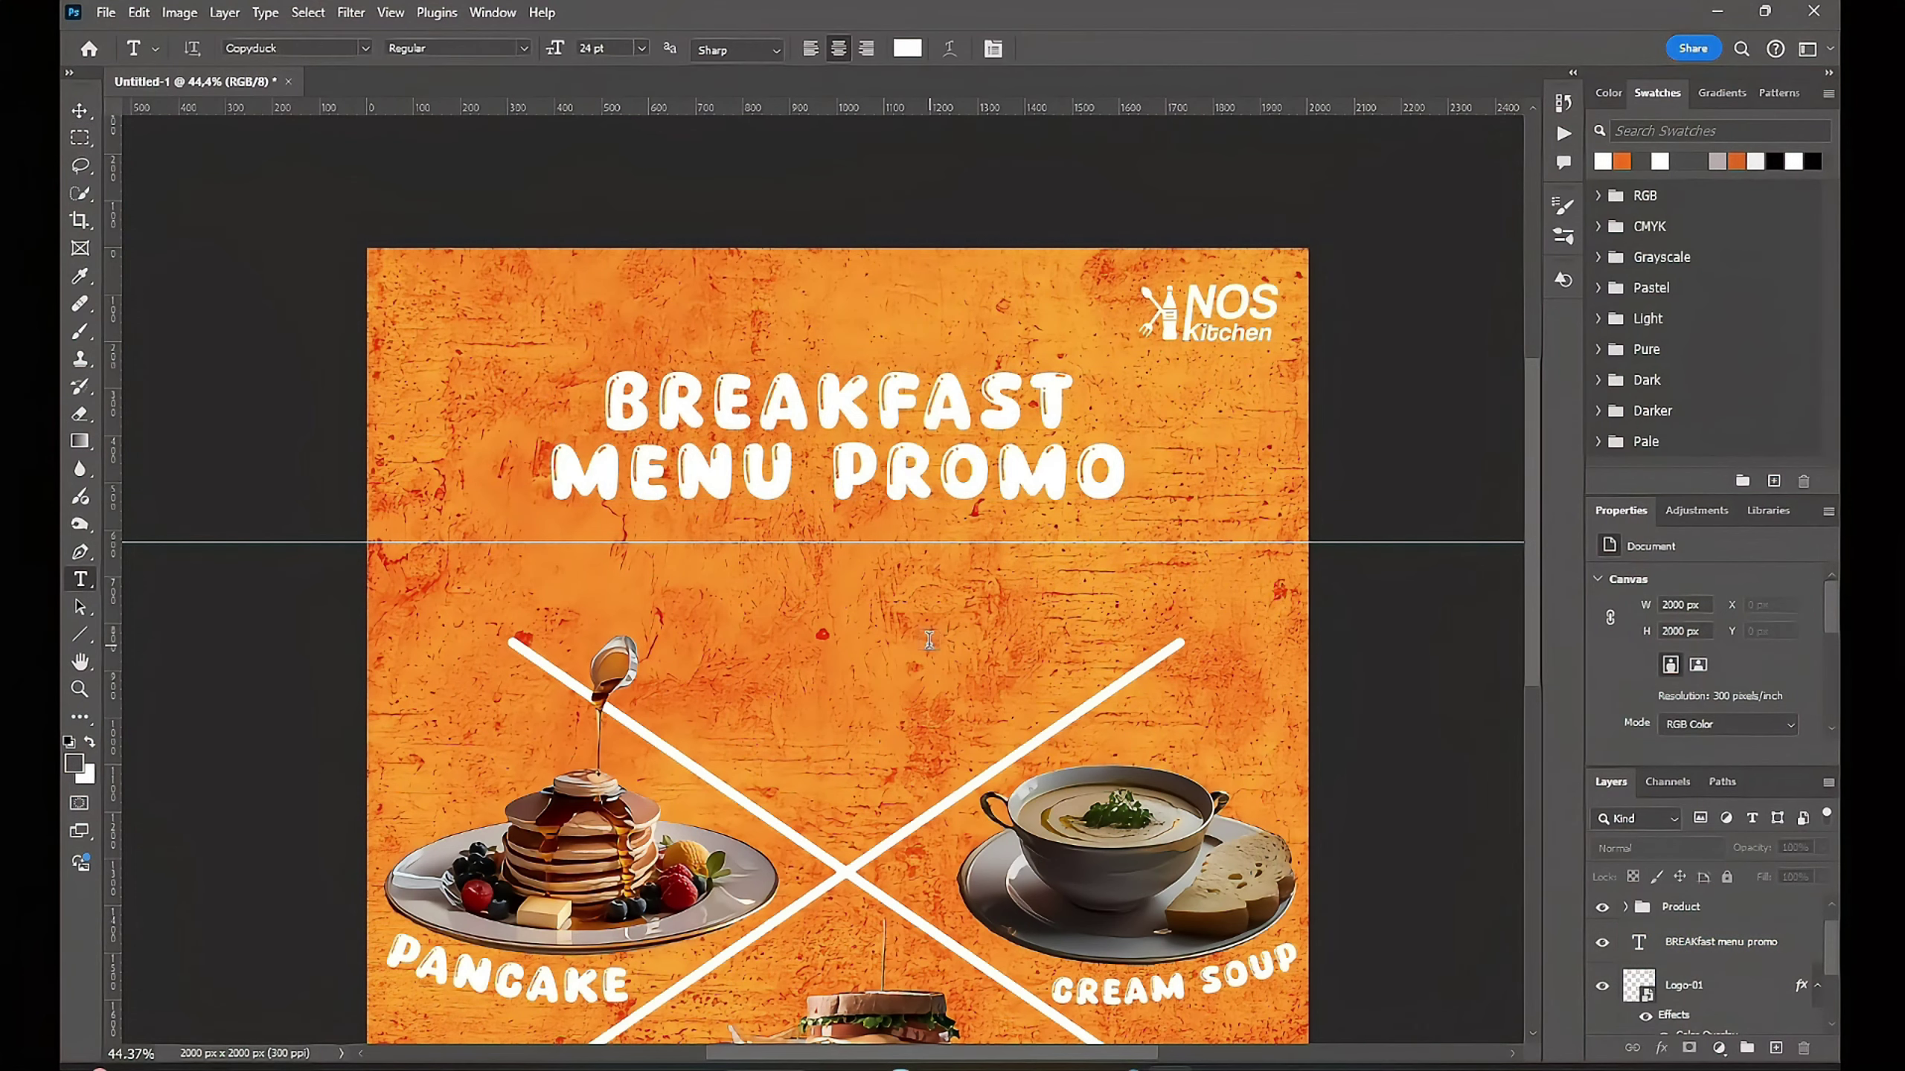
click(938, 638)
click(801, 701)
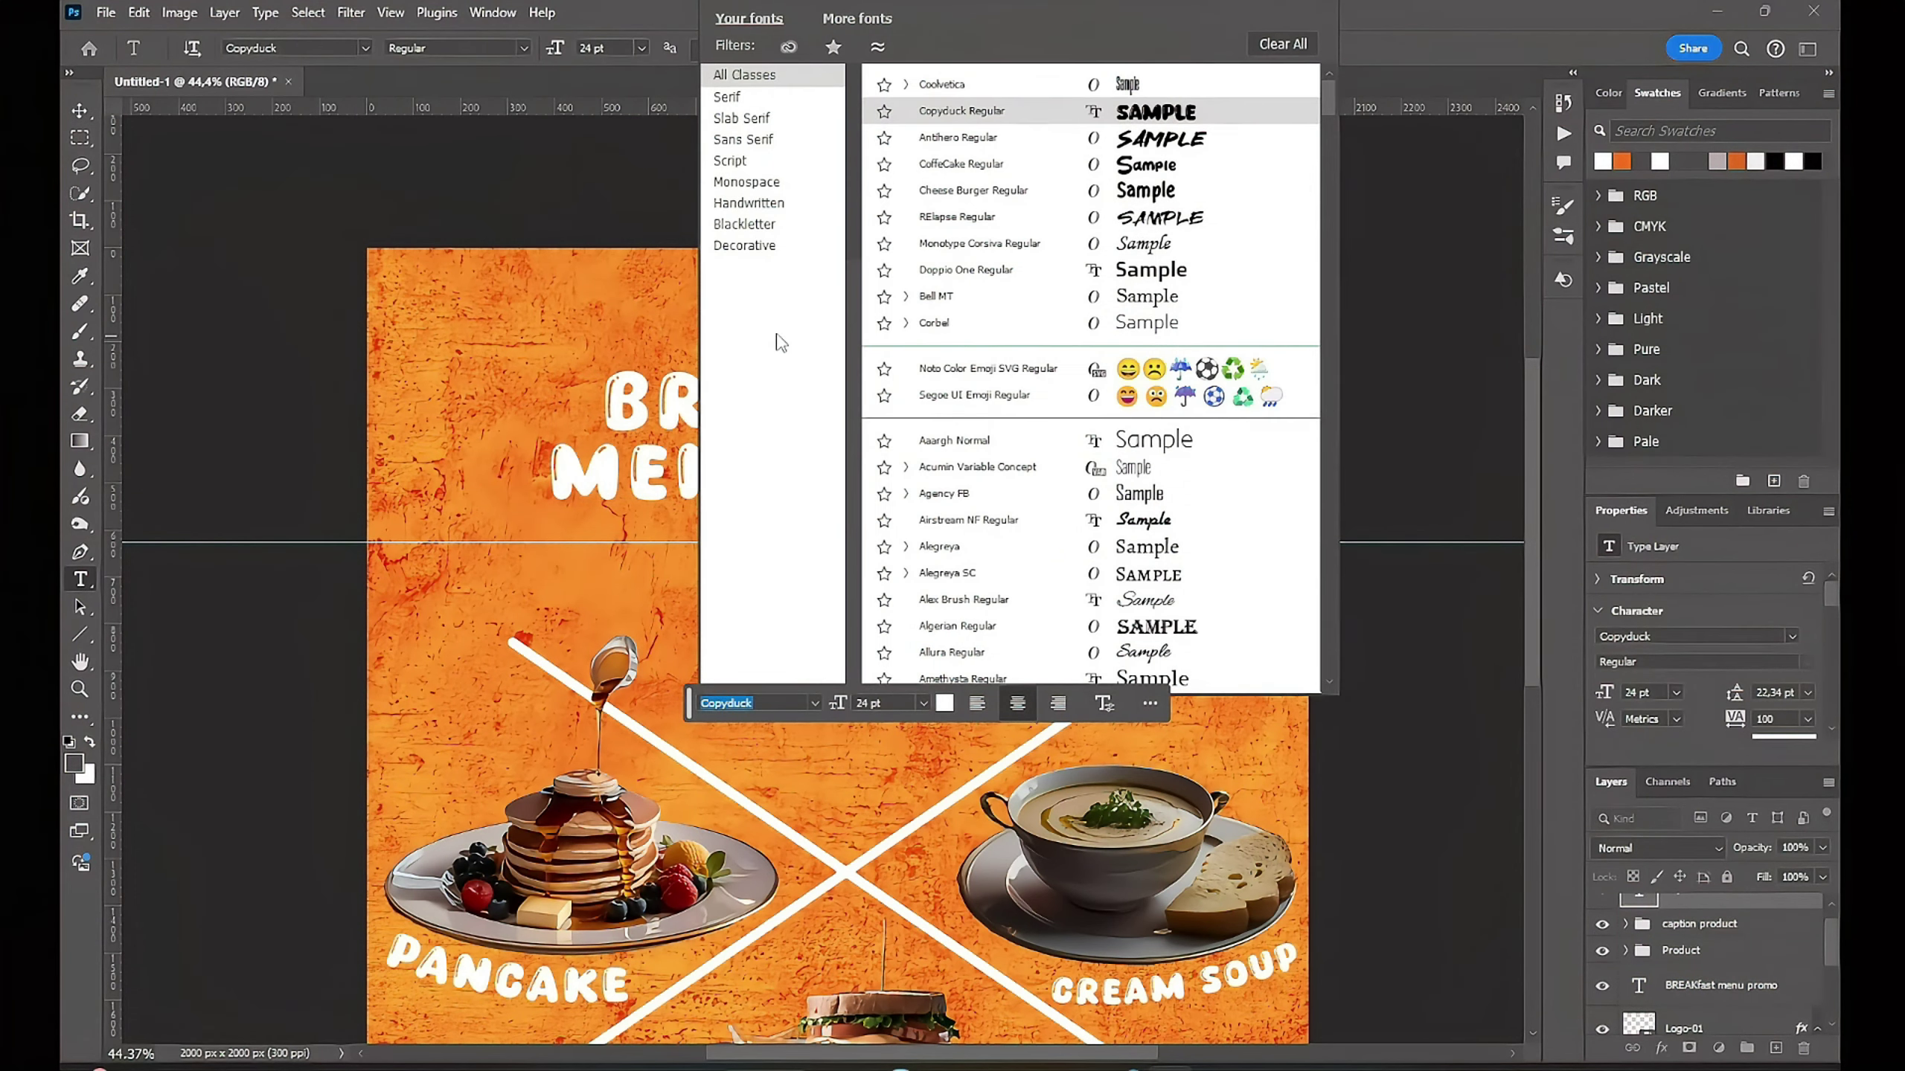
key(Up)
key(Return)
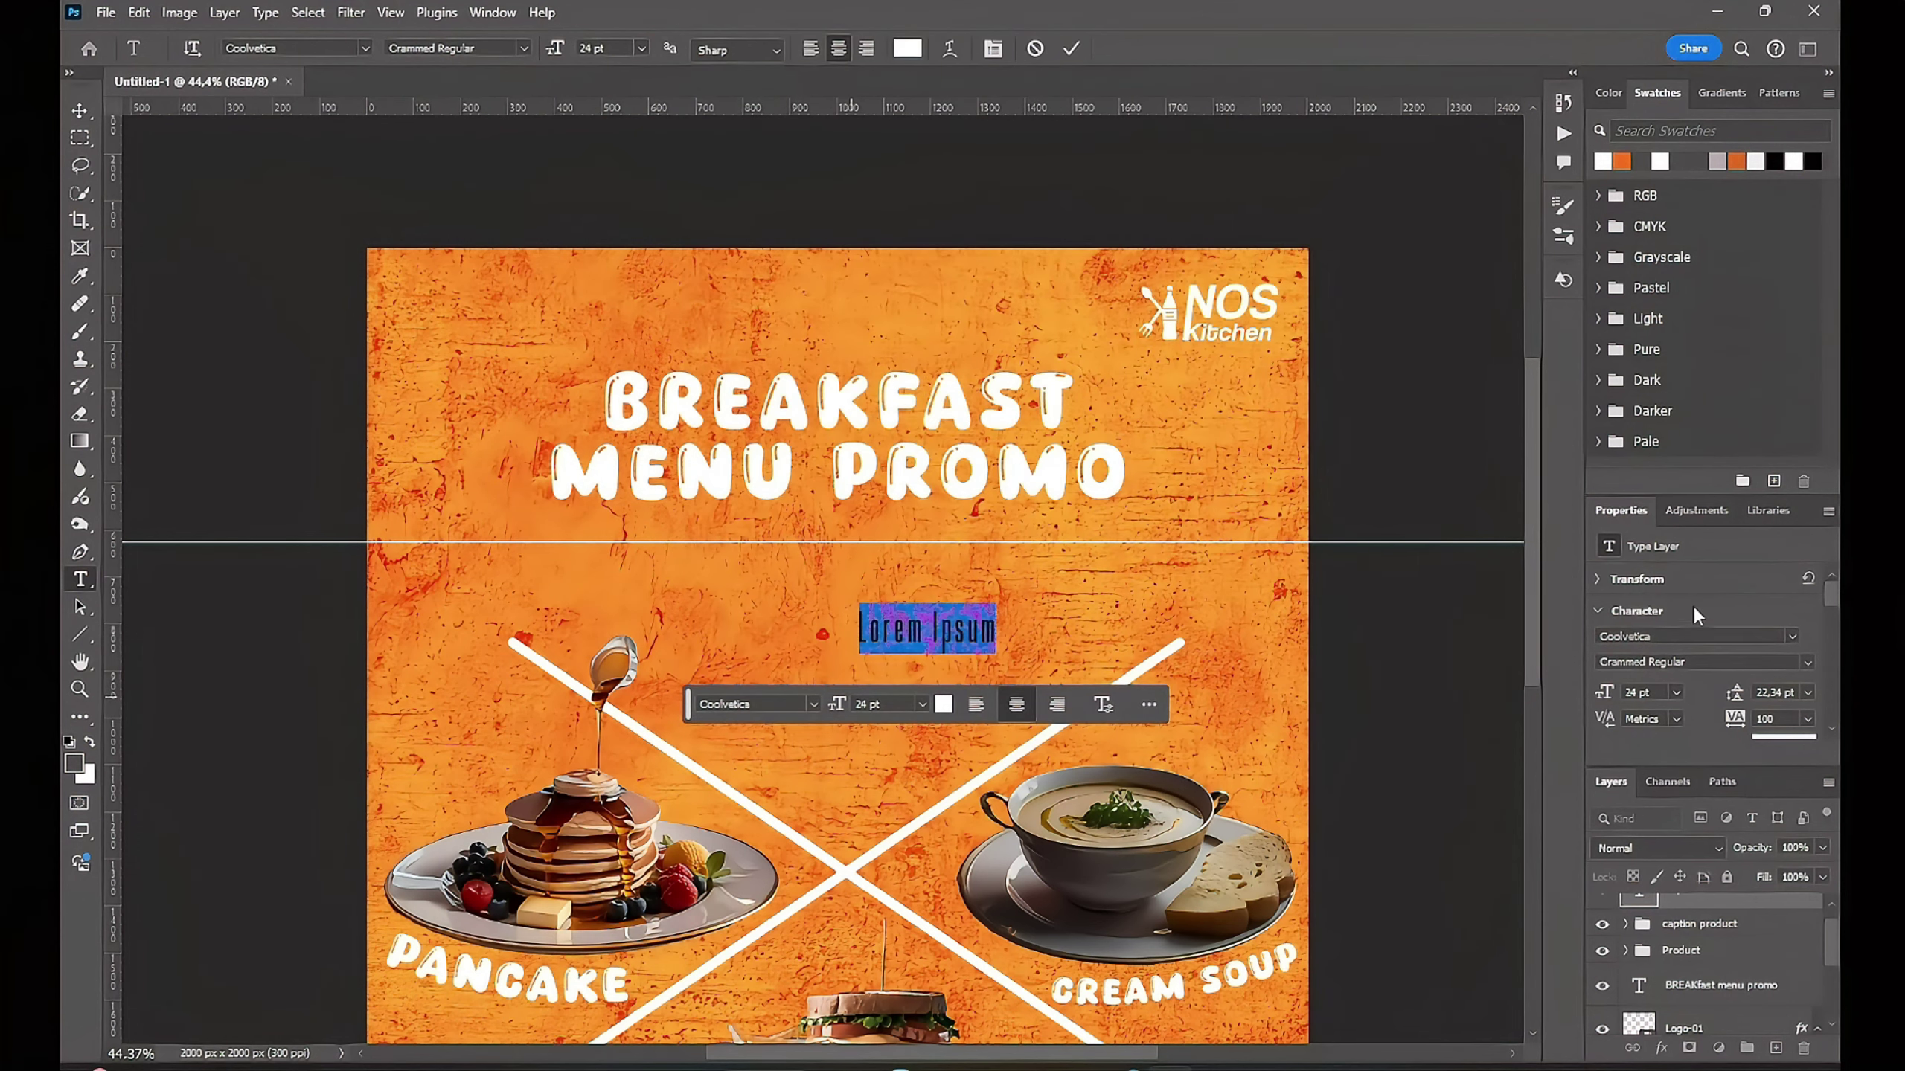
click(1804, 662)
click(1735, 777)
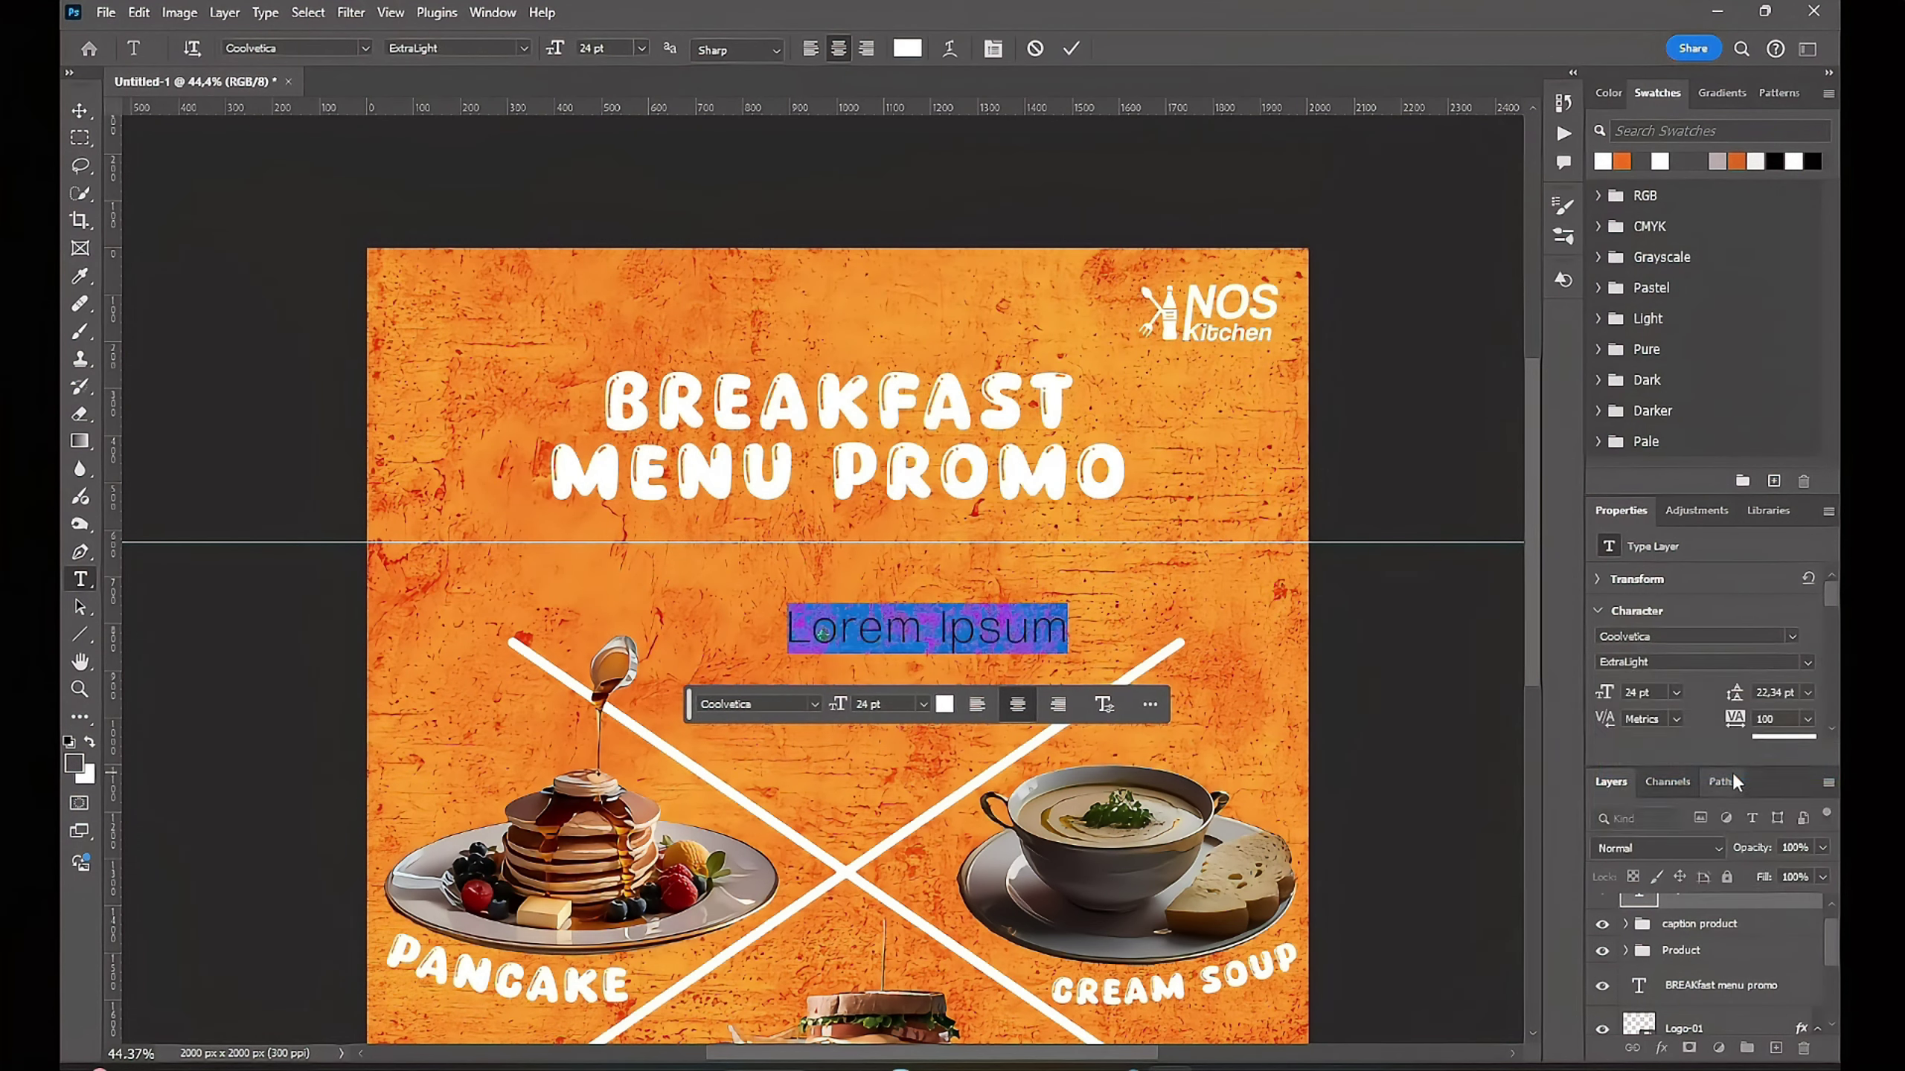
click(1807, 662)
click(1792, 626)
Step: Replace the placeholder with 'Only at 7- 9 PM' and commit it
click(996, 617)
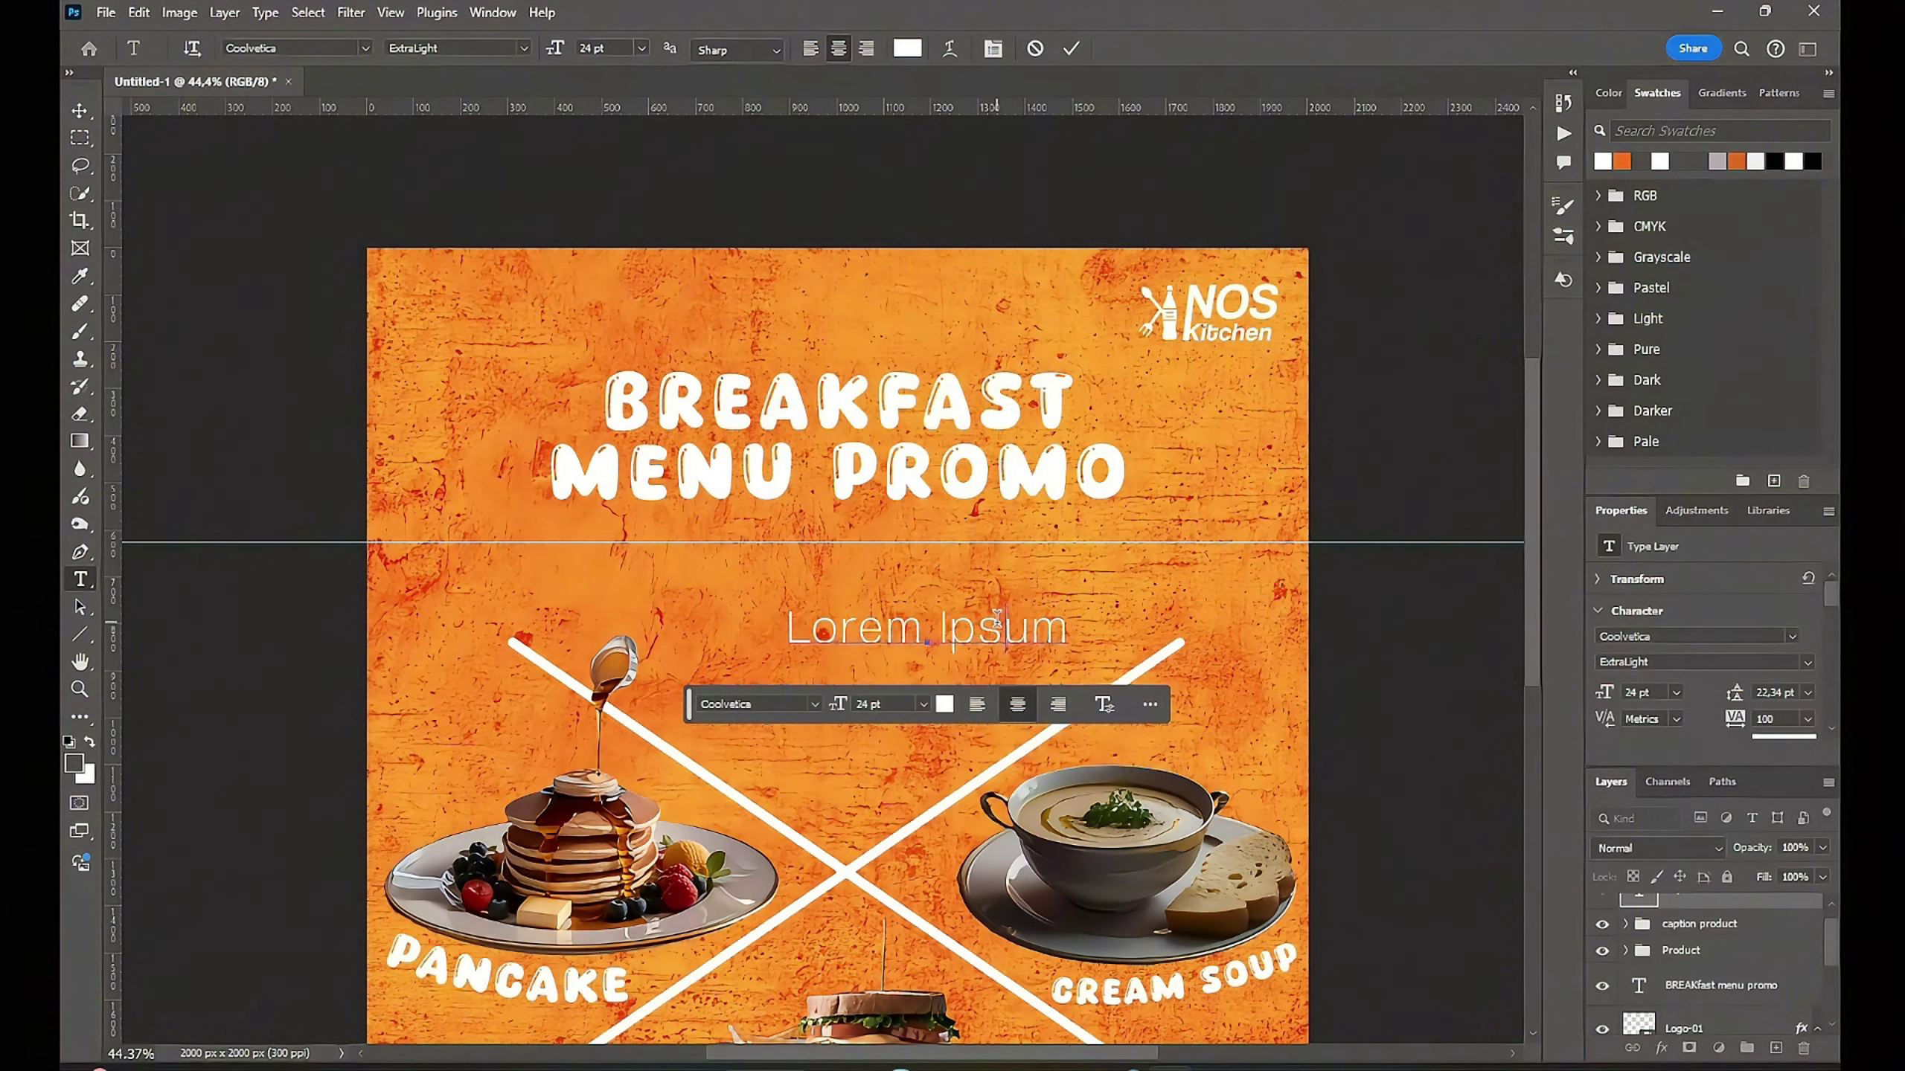
key(ctrl+a)
text(only)
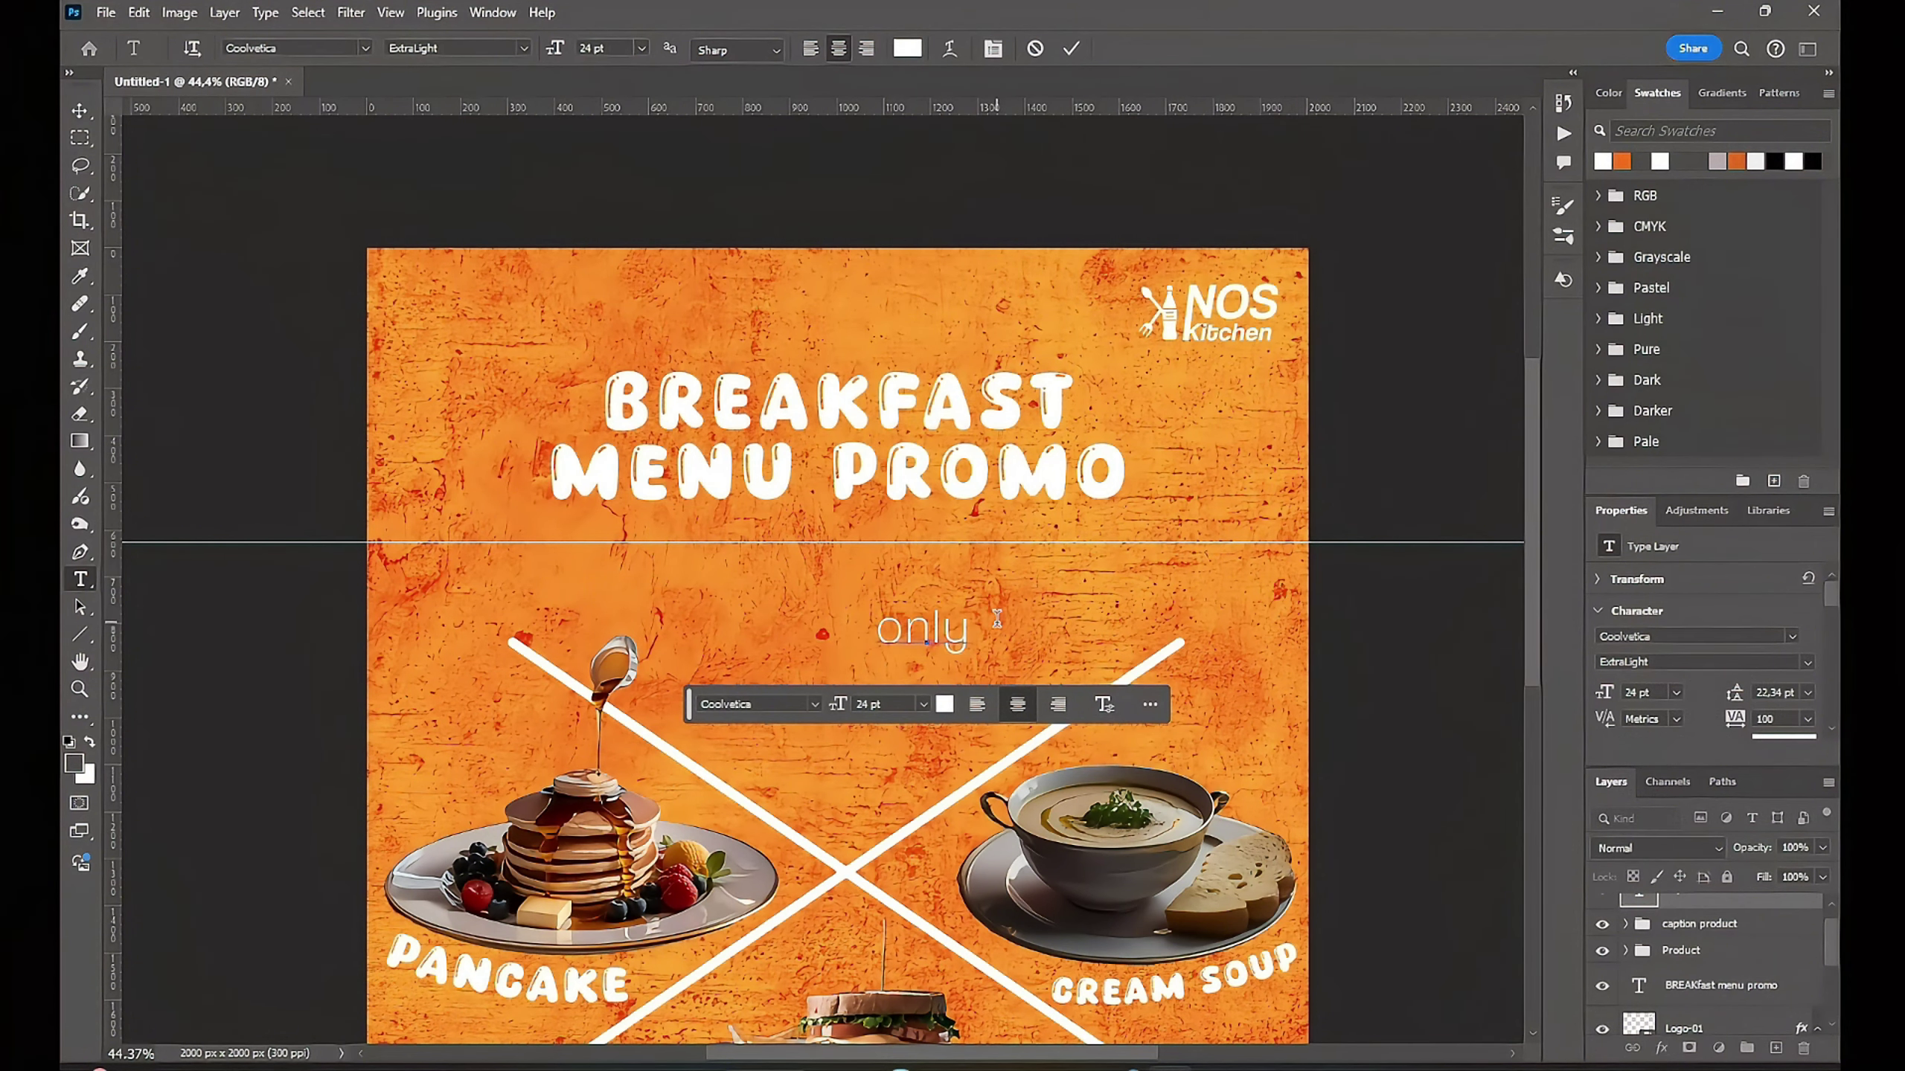
key(BackSpace)
key(BackSpace)
key(BackSpace)
text(Ony)
key(BackSpace)
text(ly)
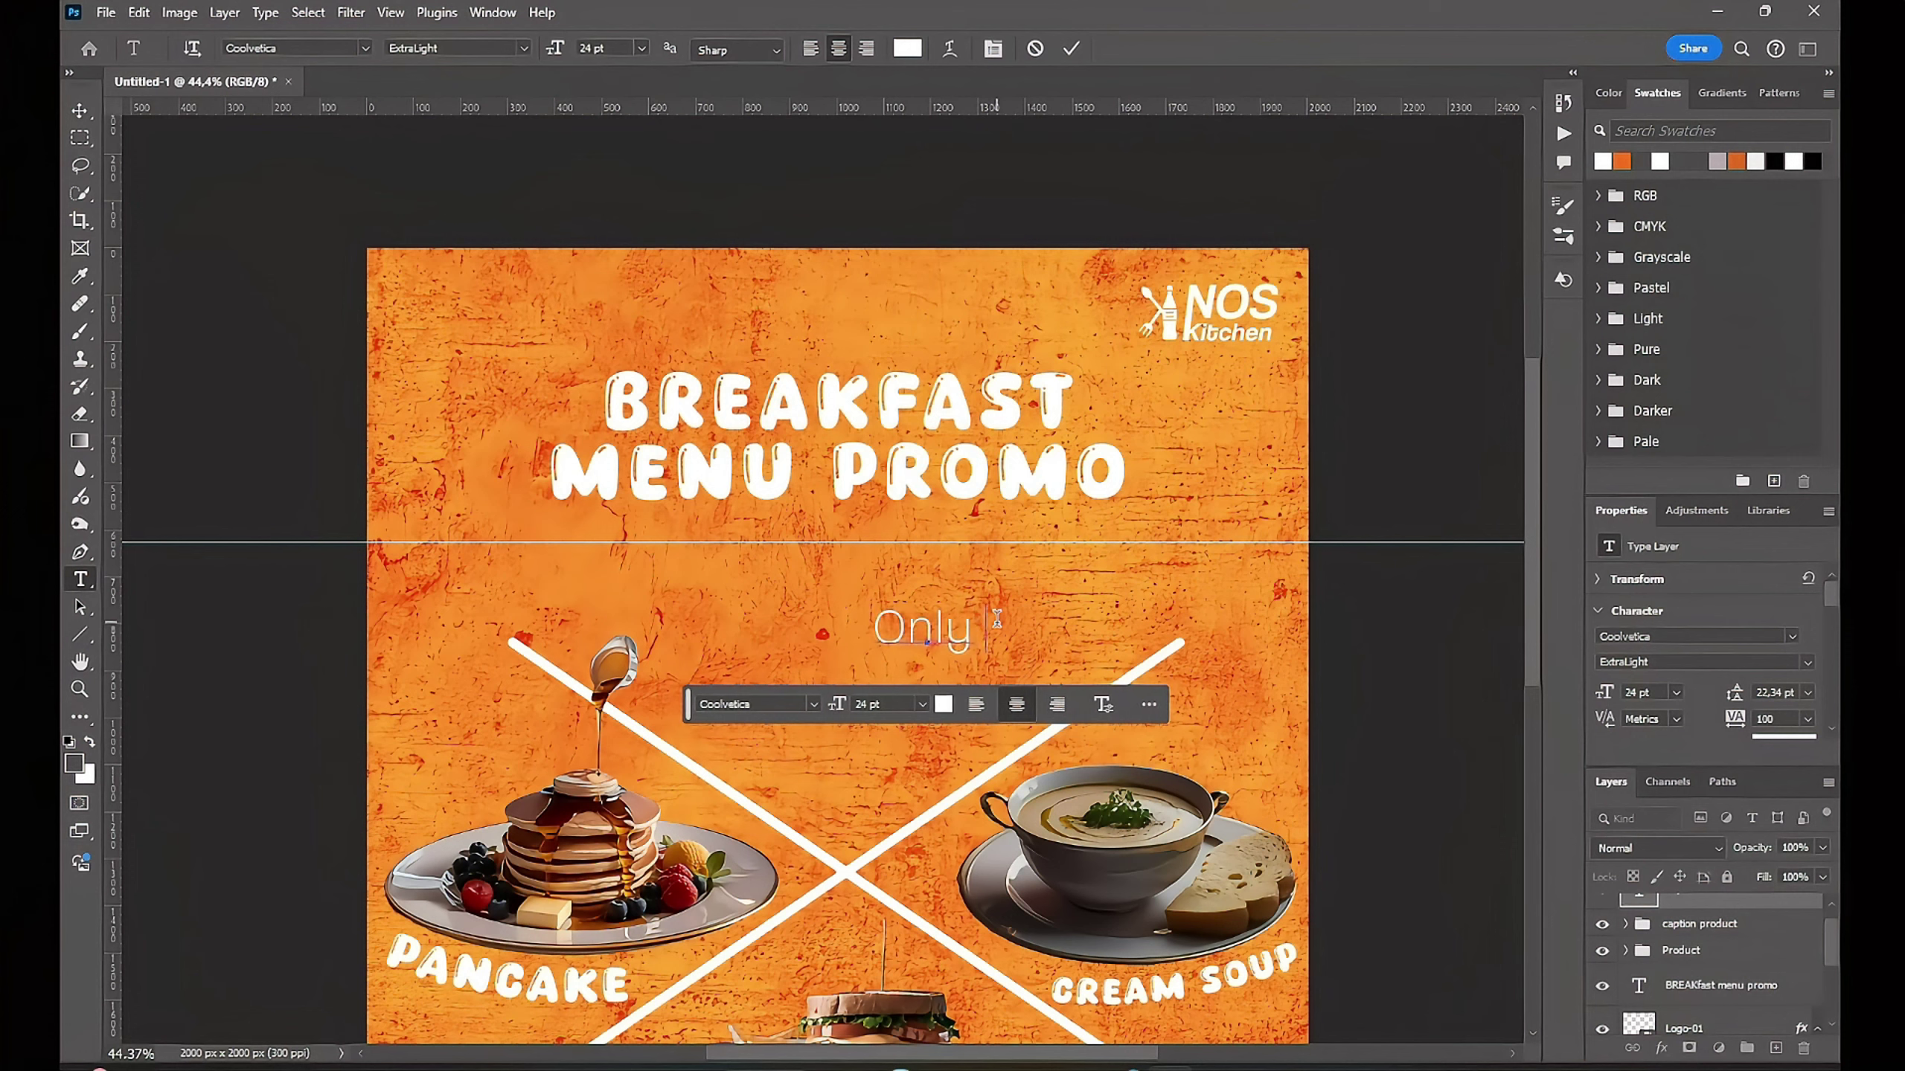
text( at)
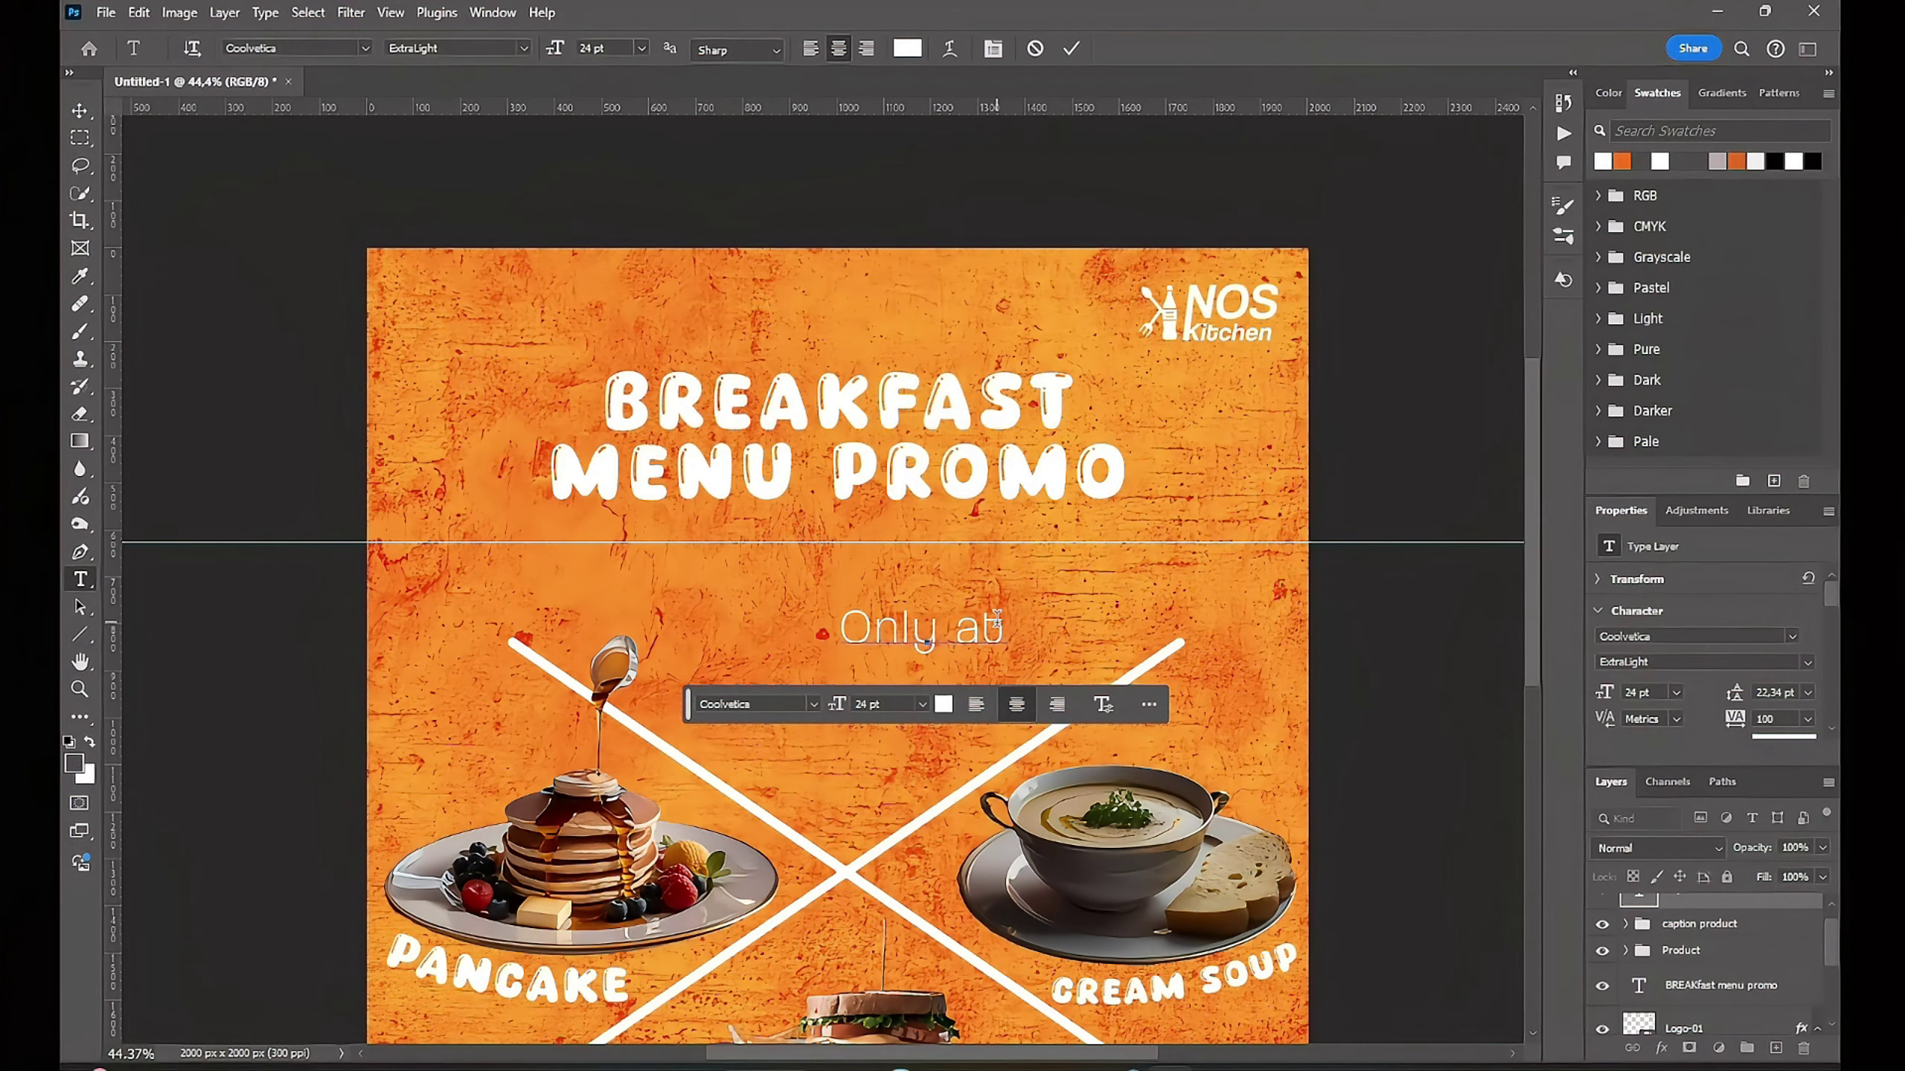
text( 7- 9)
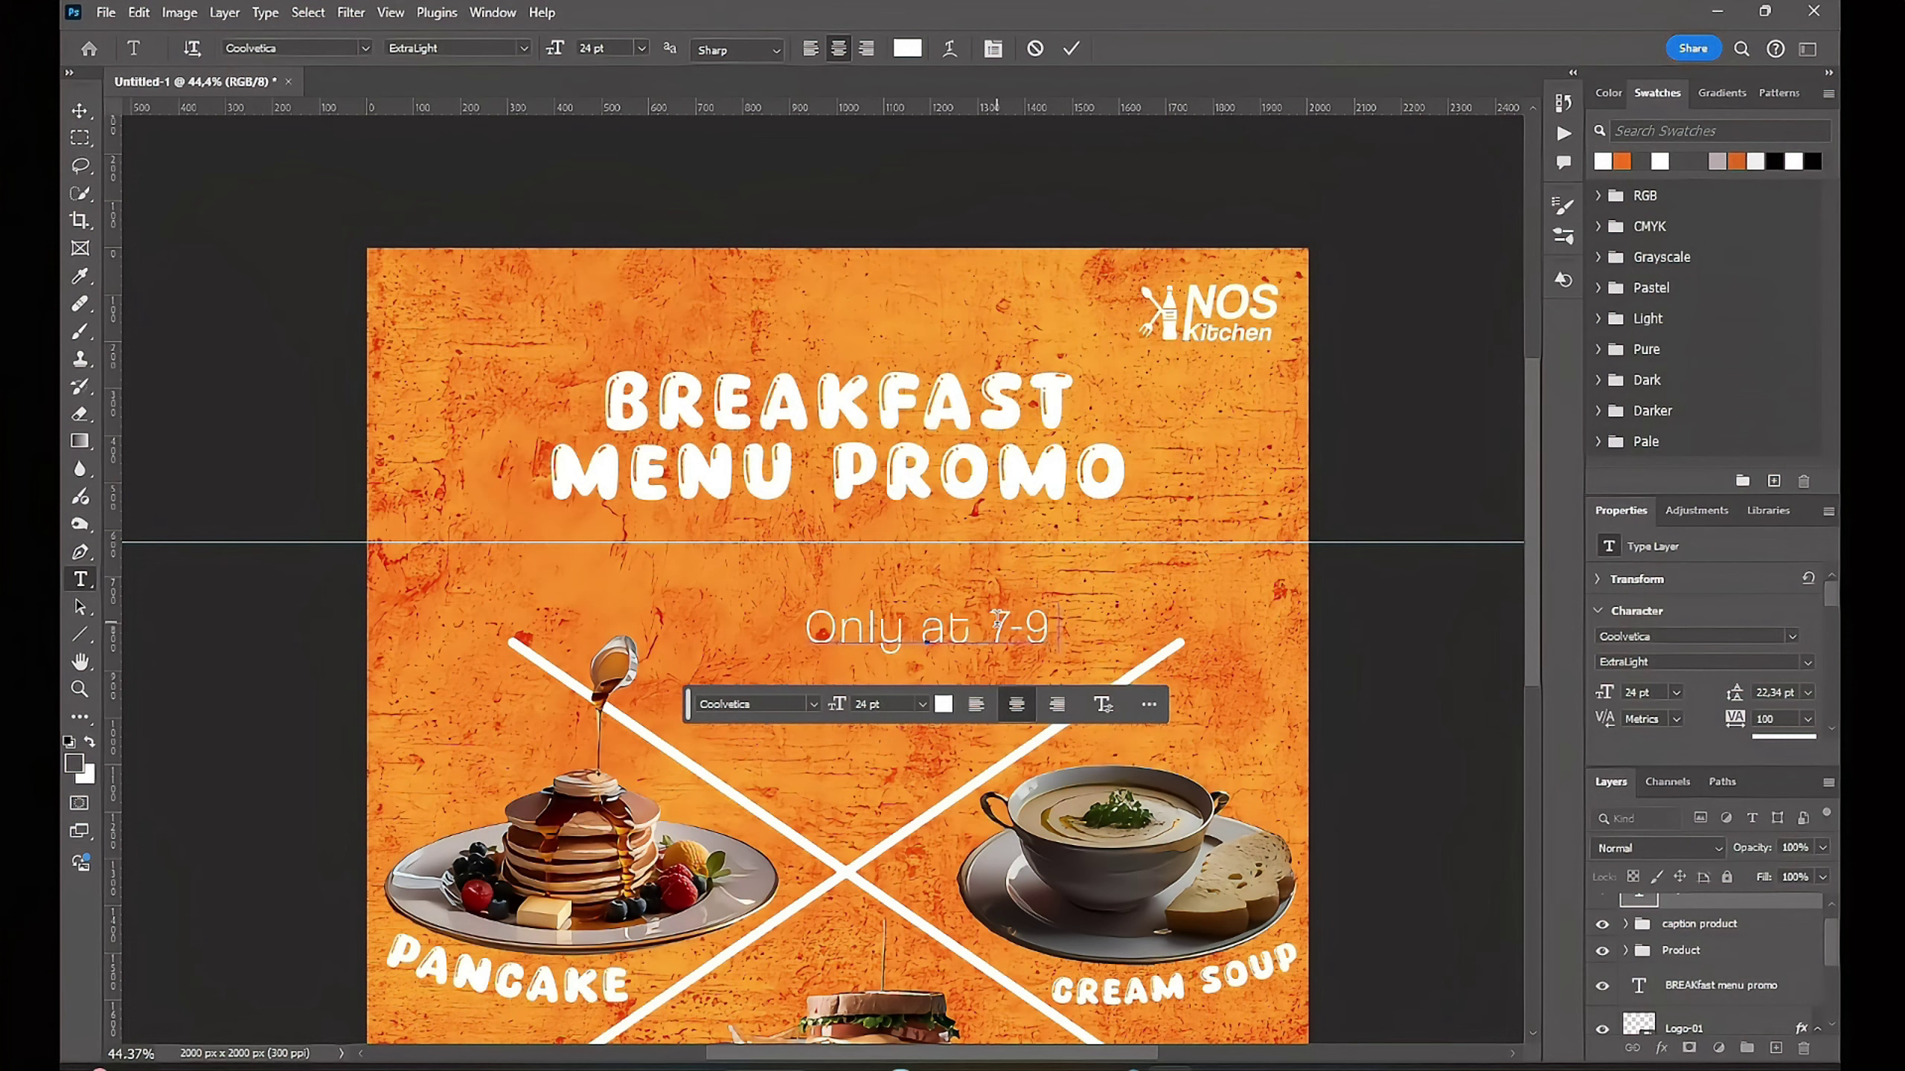
text( PM)
key(Left)
key(Left)
key(Left)
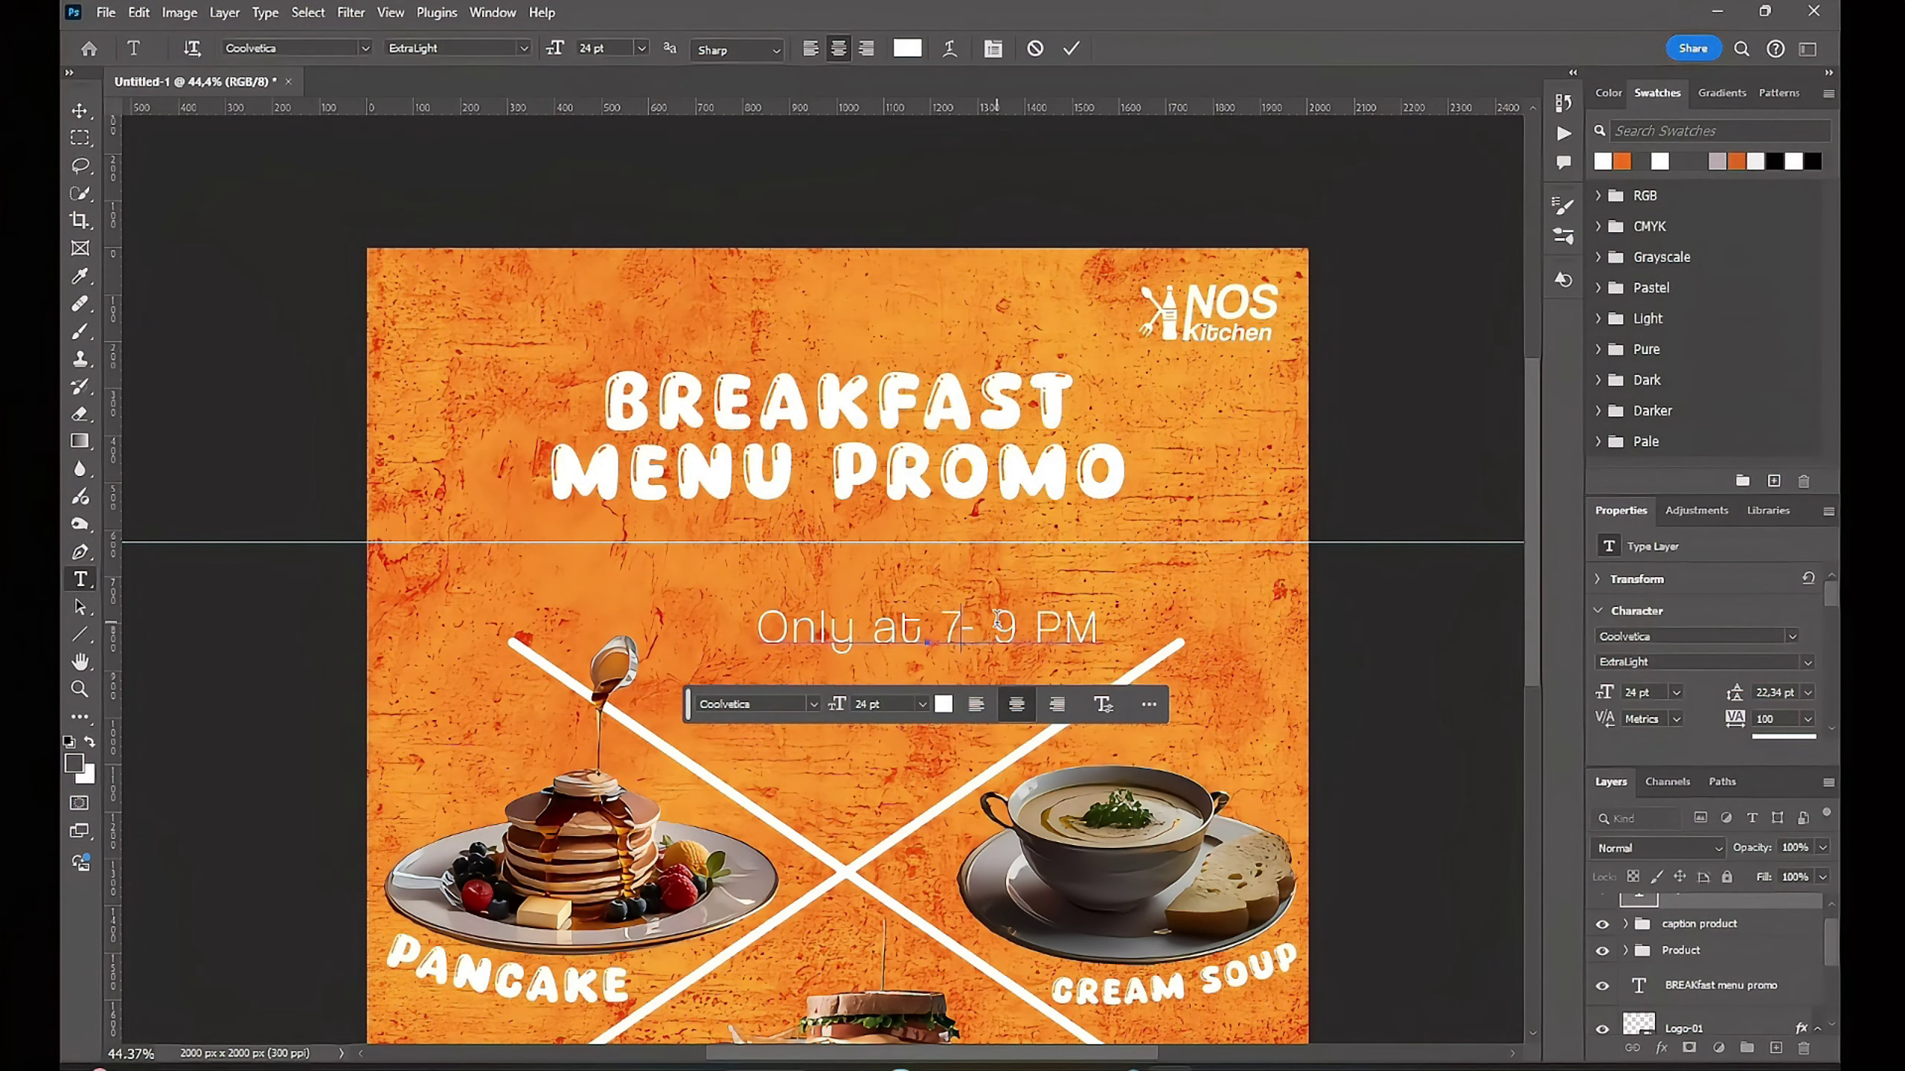
key(Escape)
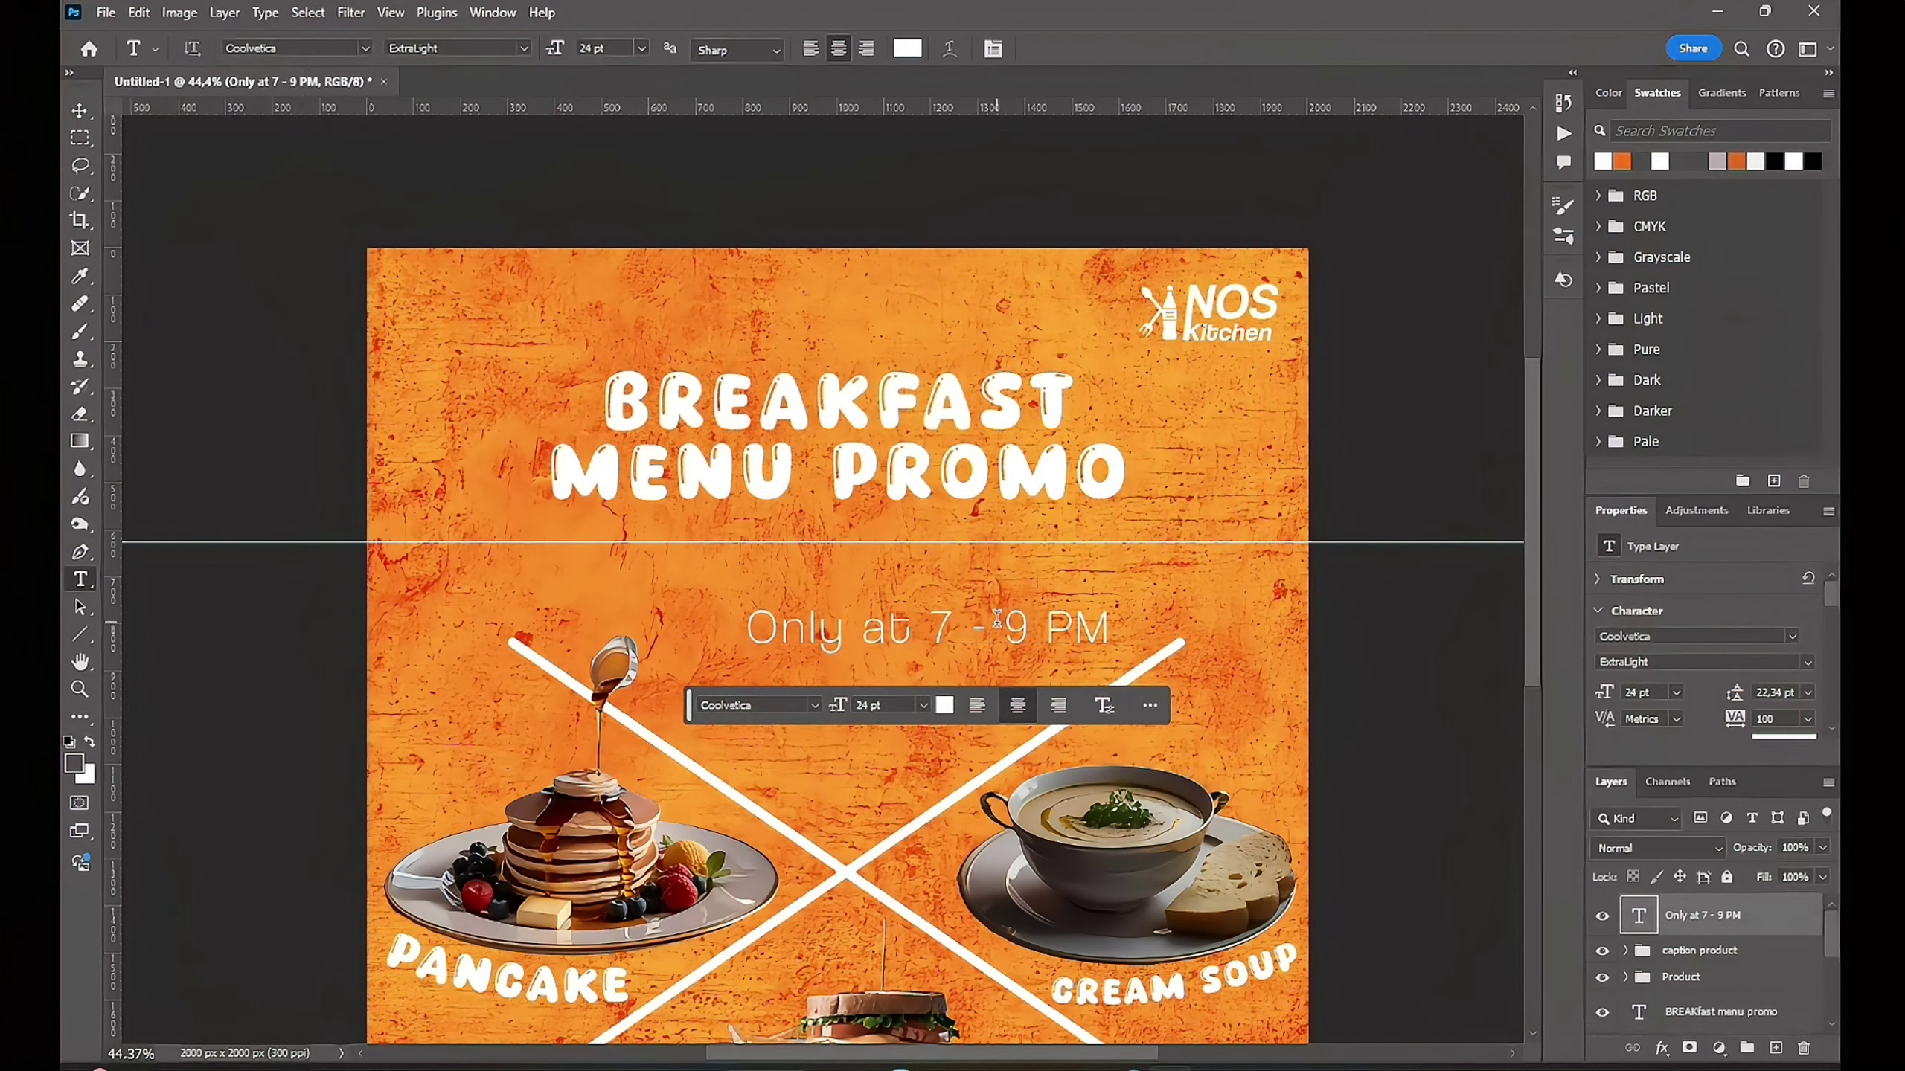
Step: Remove the spaces around the hyphen so the line reads 'Only at 7-9 PM'
click(1014, 631)
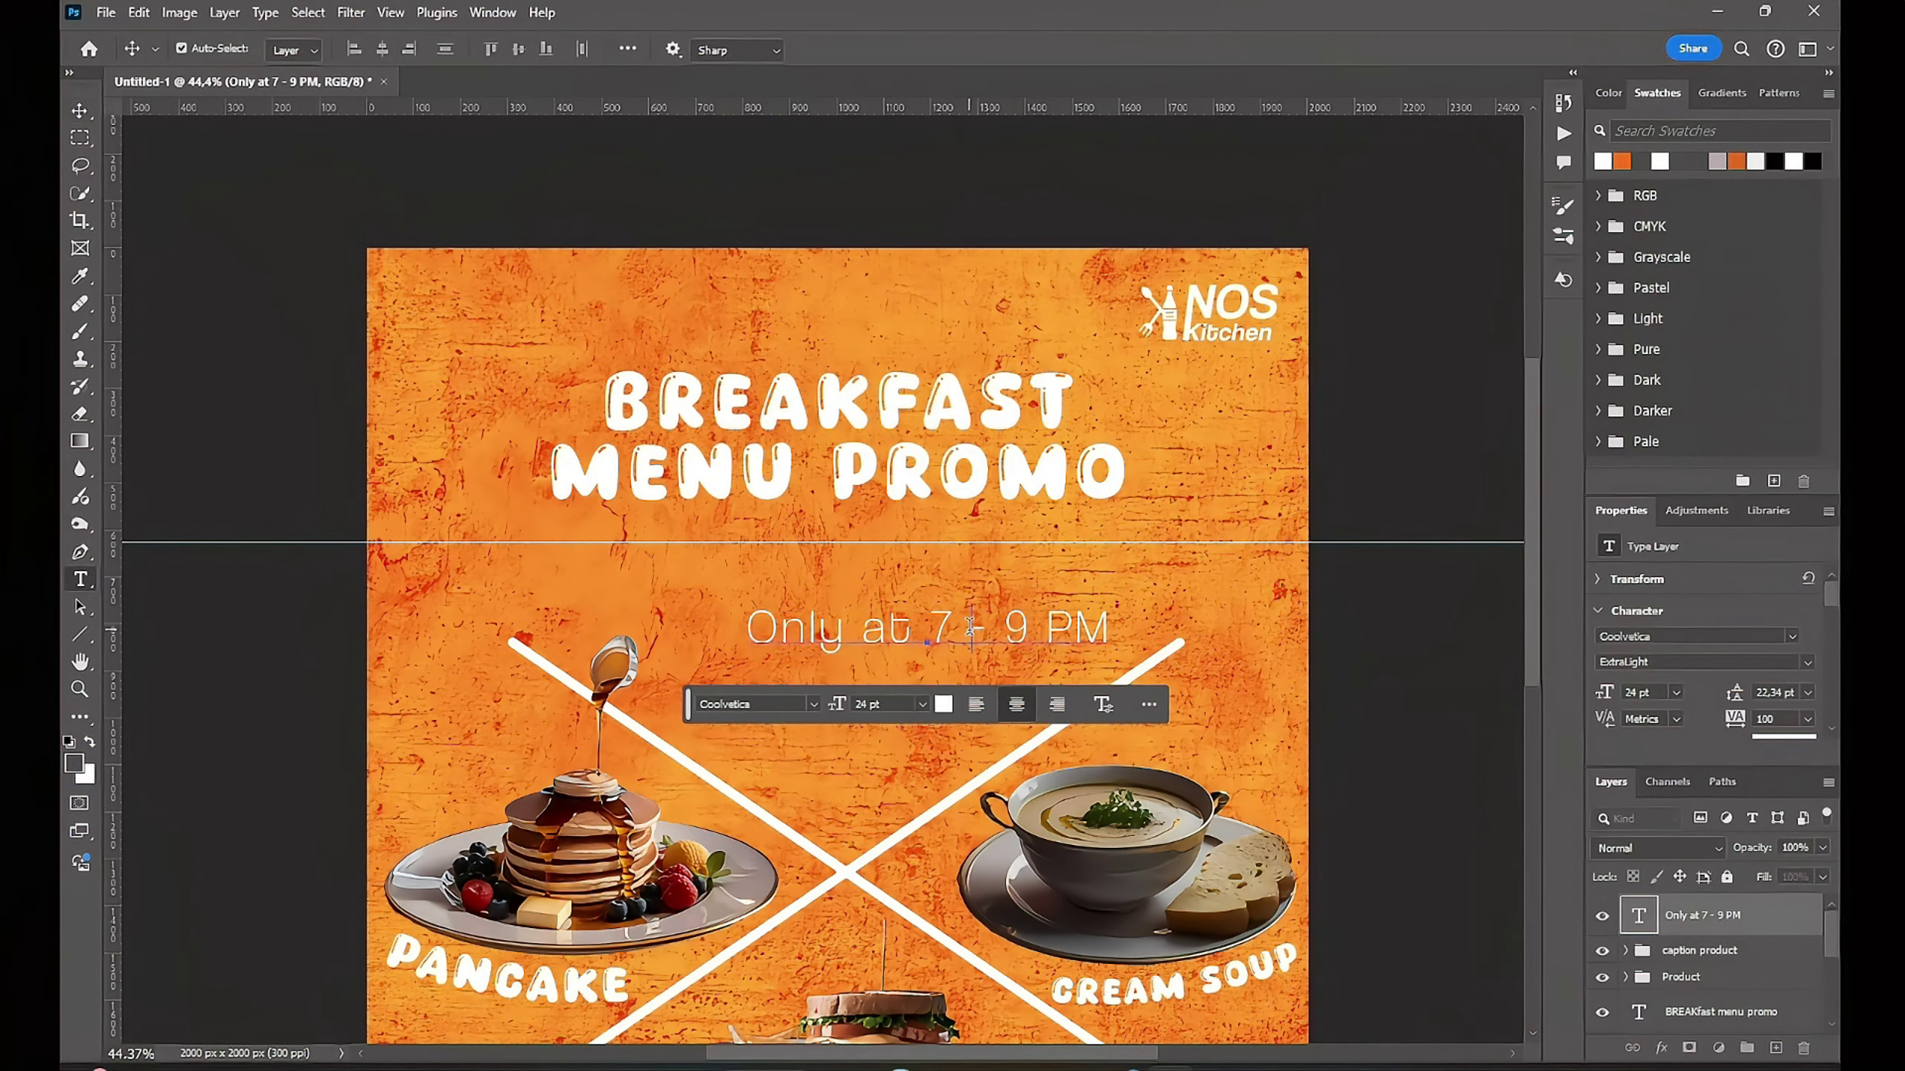
key(BackSpace)
key(Left)
key(BackSpace)
key(Escape)
key(v)
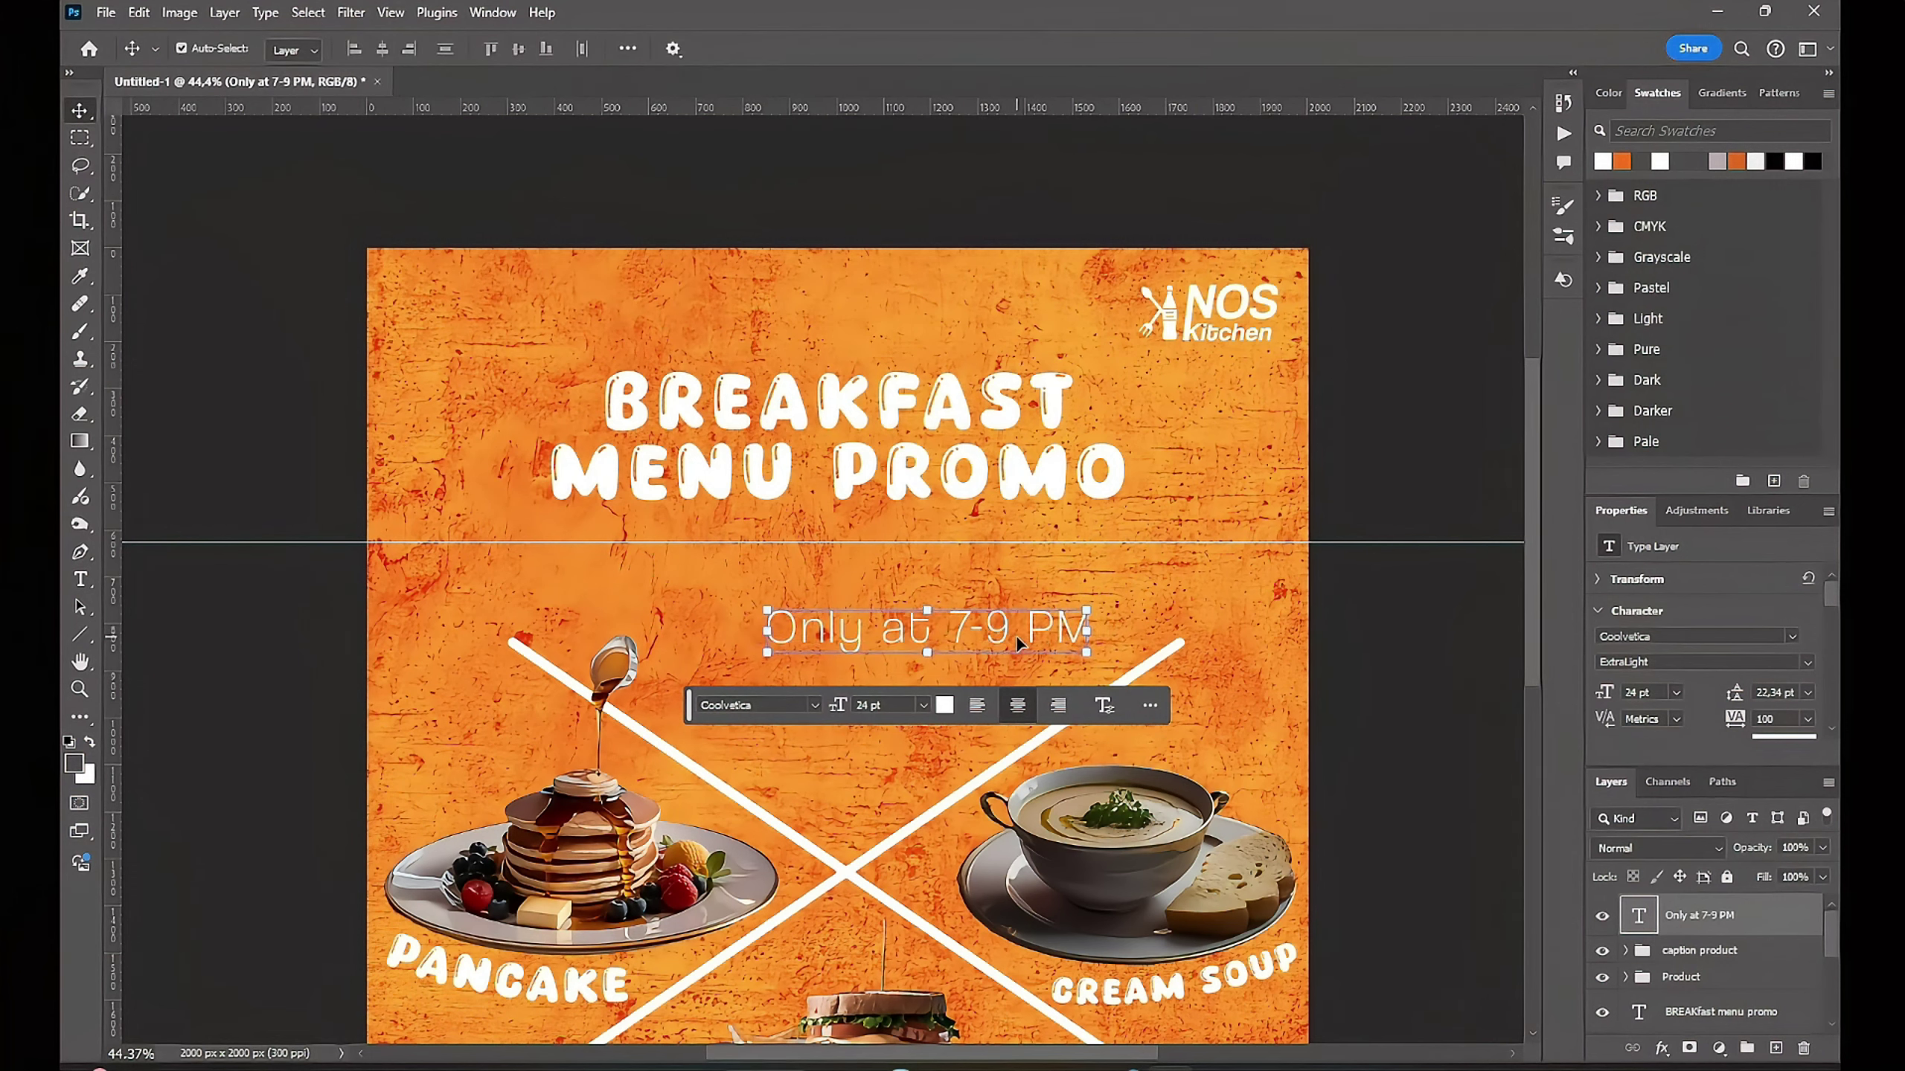
Step: Set the time text's font style to Regular Italic
click(1800, 662)
click(1728, 799)
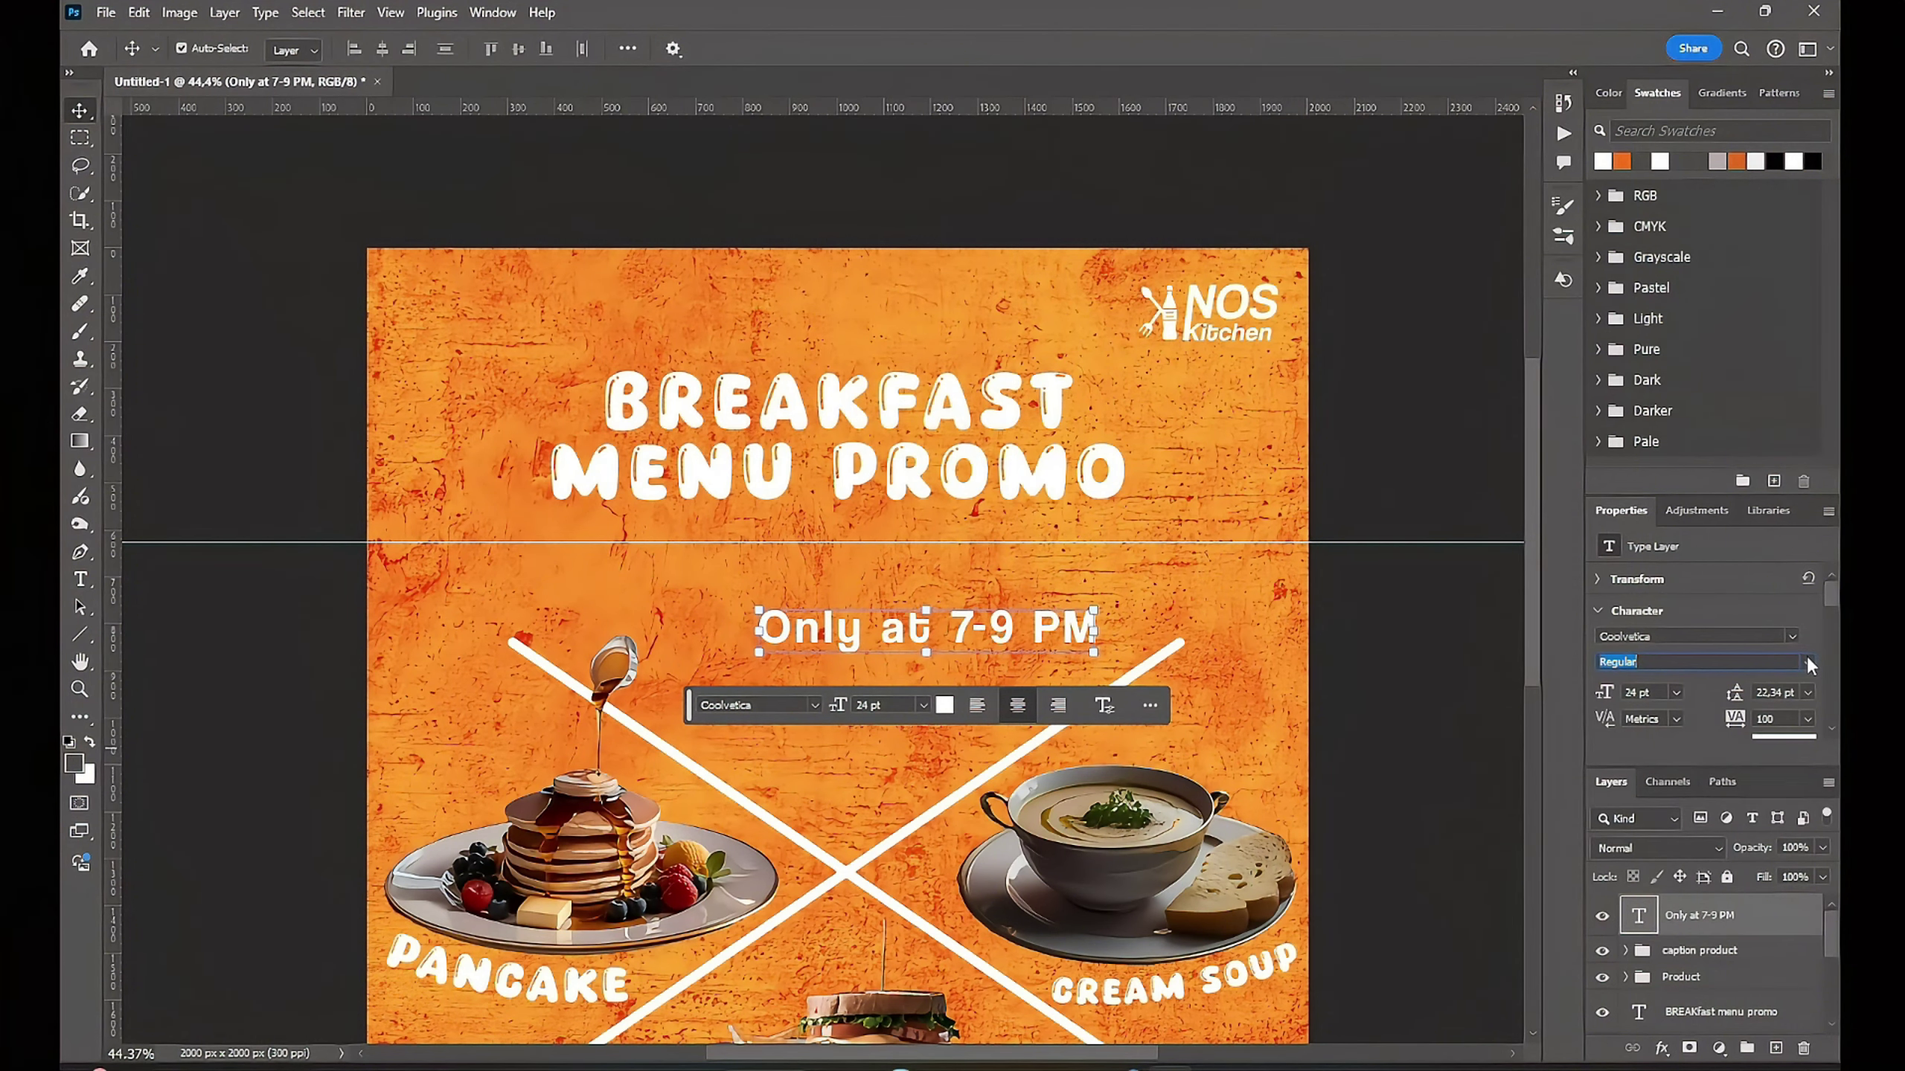
click(1807, 660)
click(1751, 820)
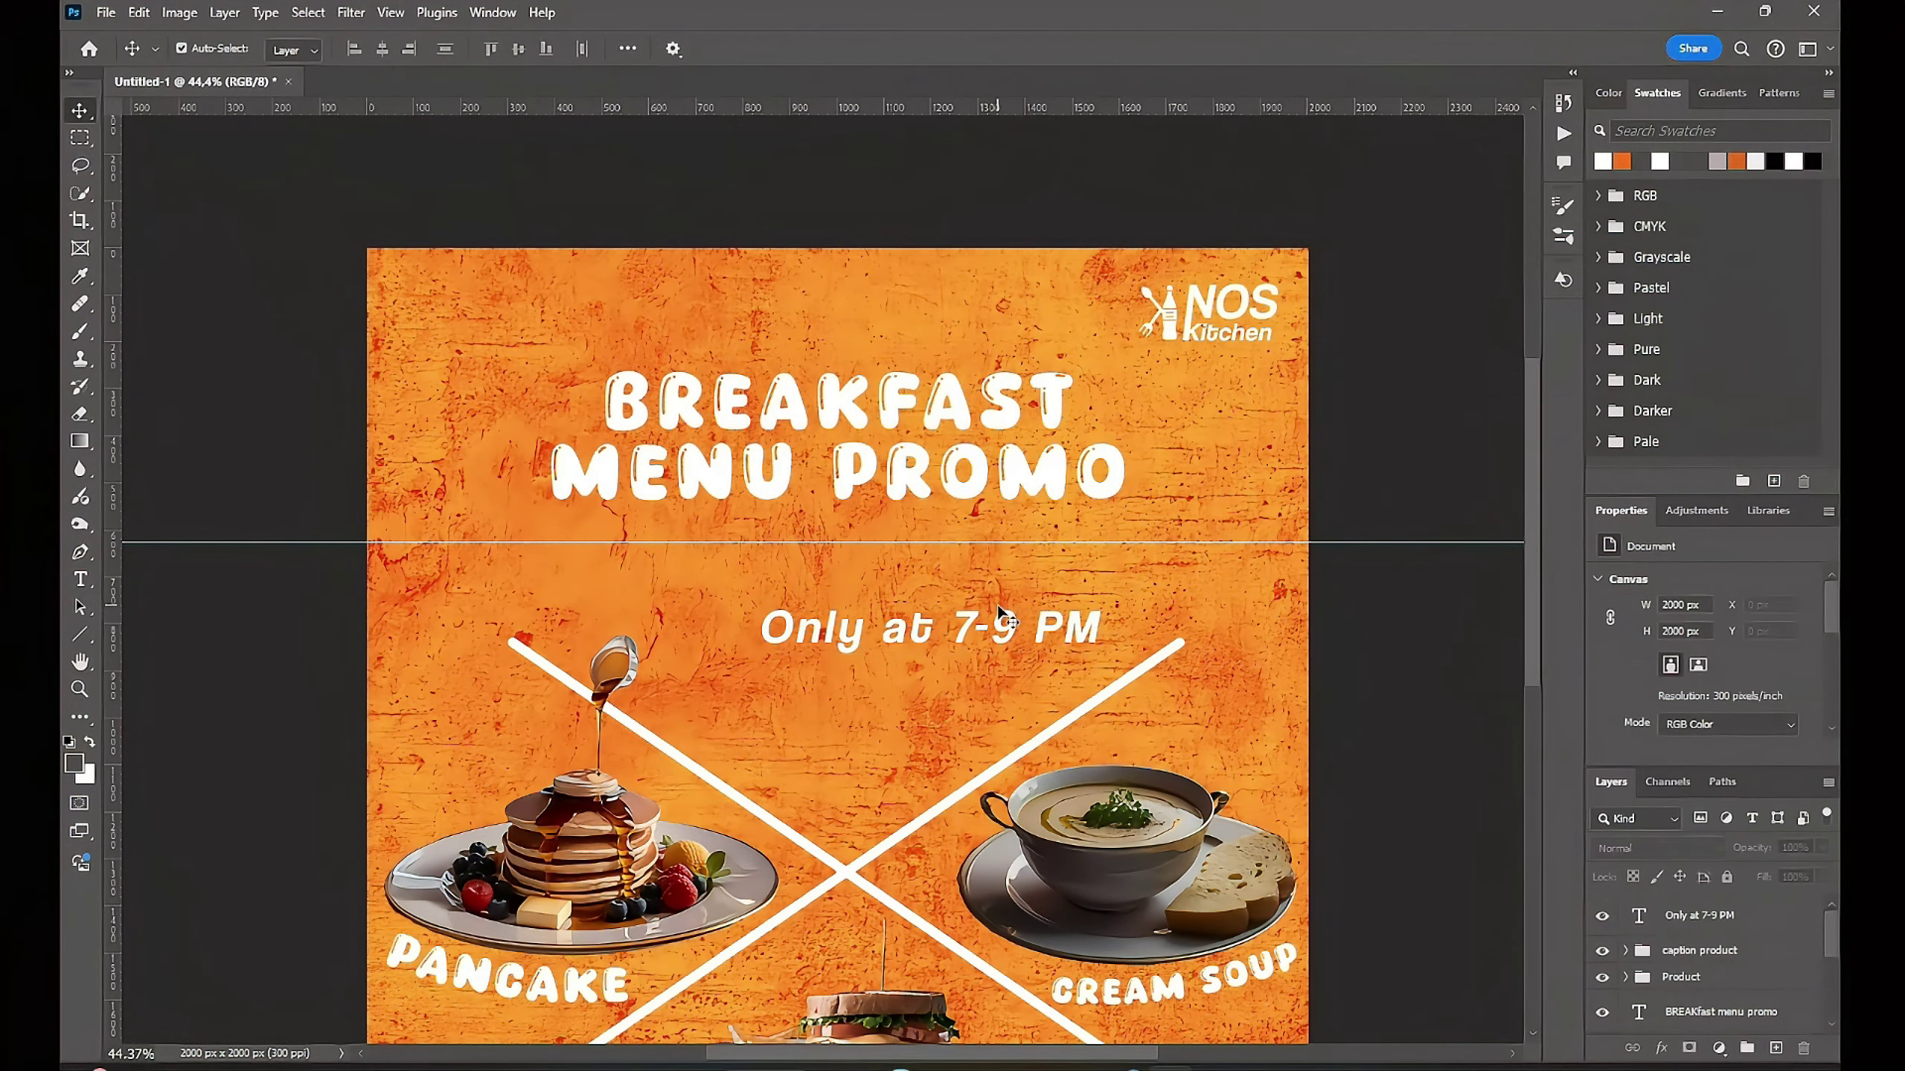
Step: Check the font size options for the 'Only at 7-9 PM' text
scroll(985, 637, up, 1)
scroll(986, 656, up, 1)
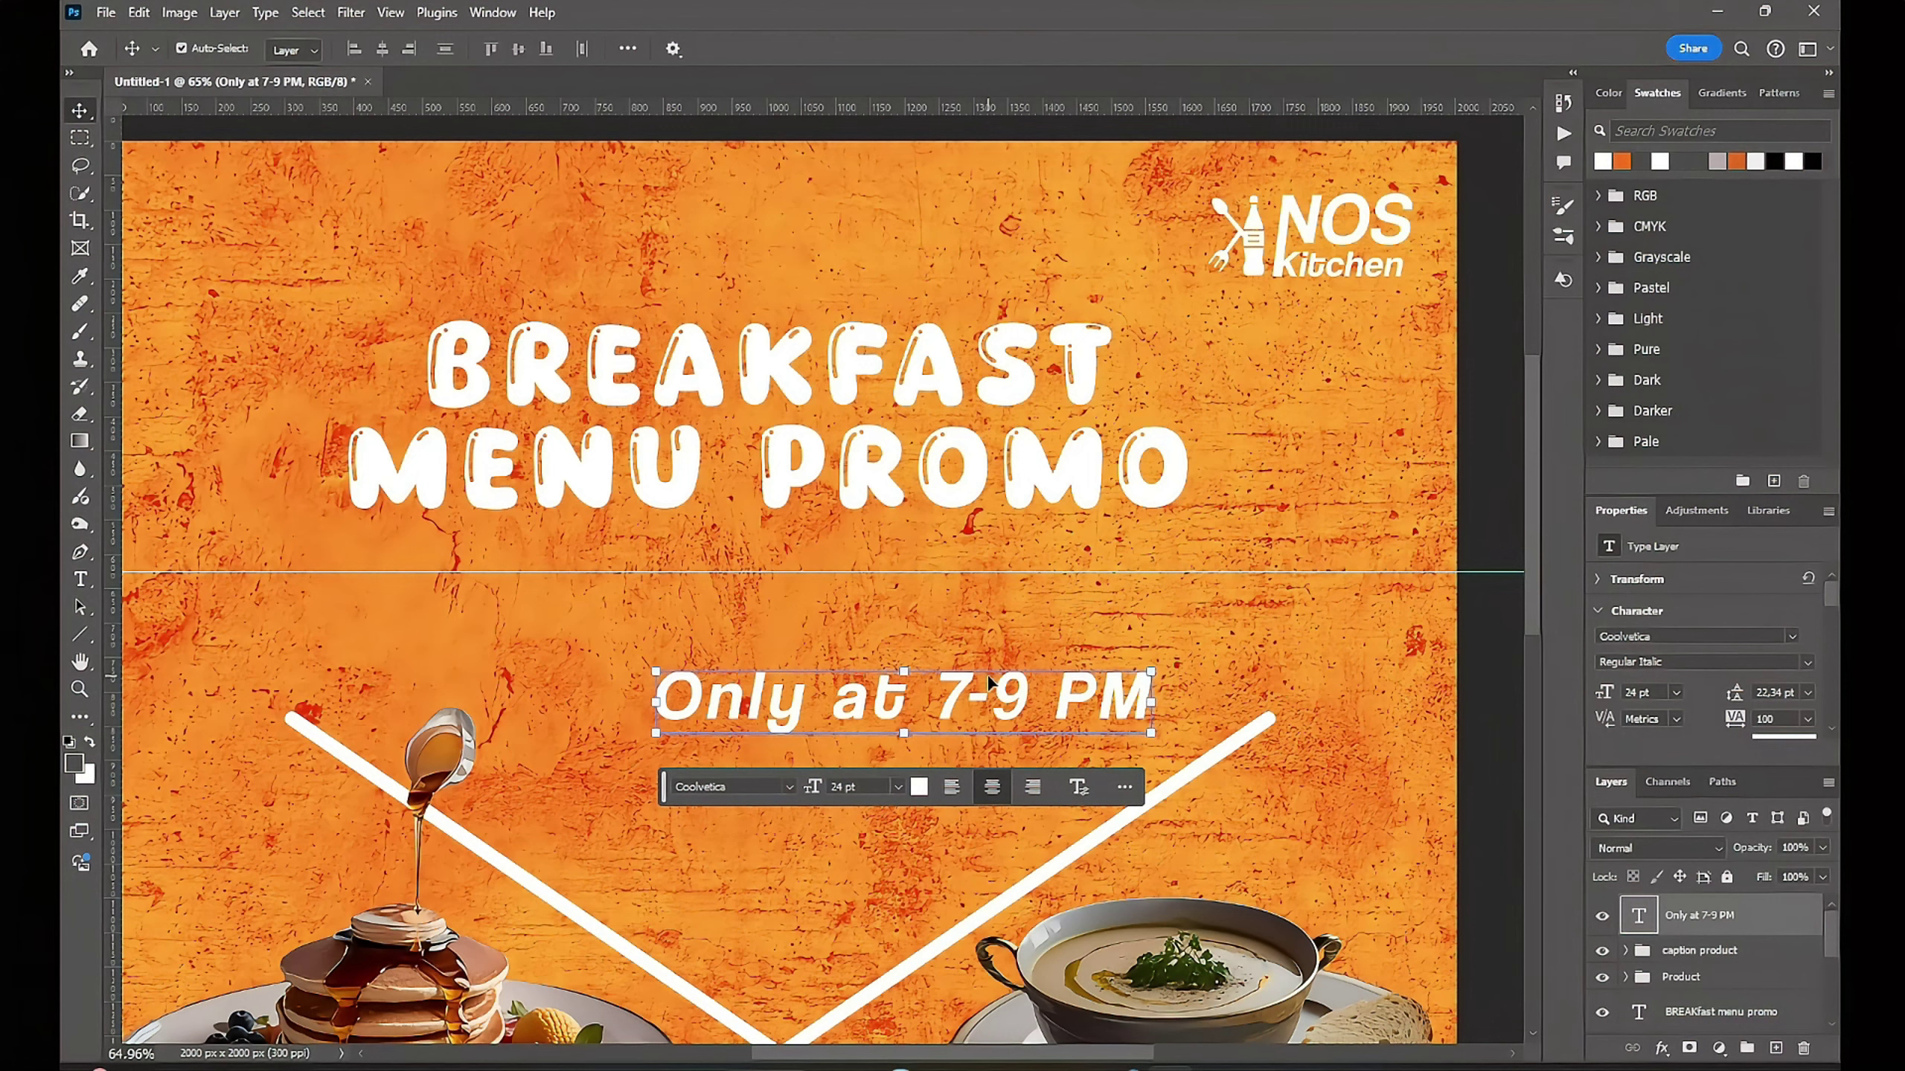
click(898, 786)
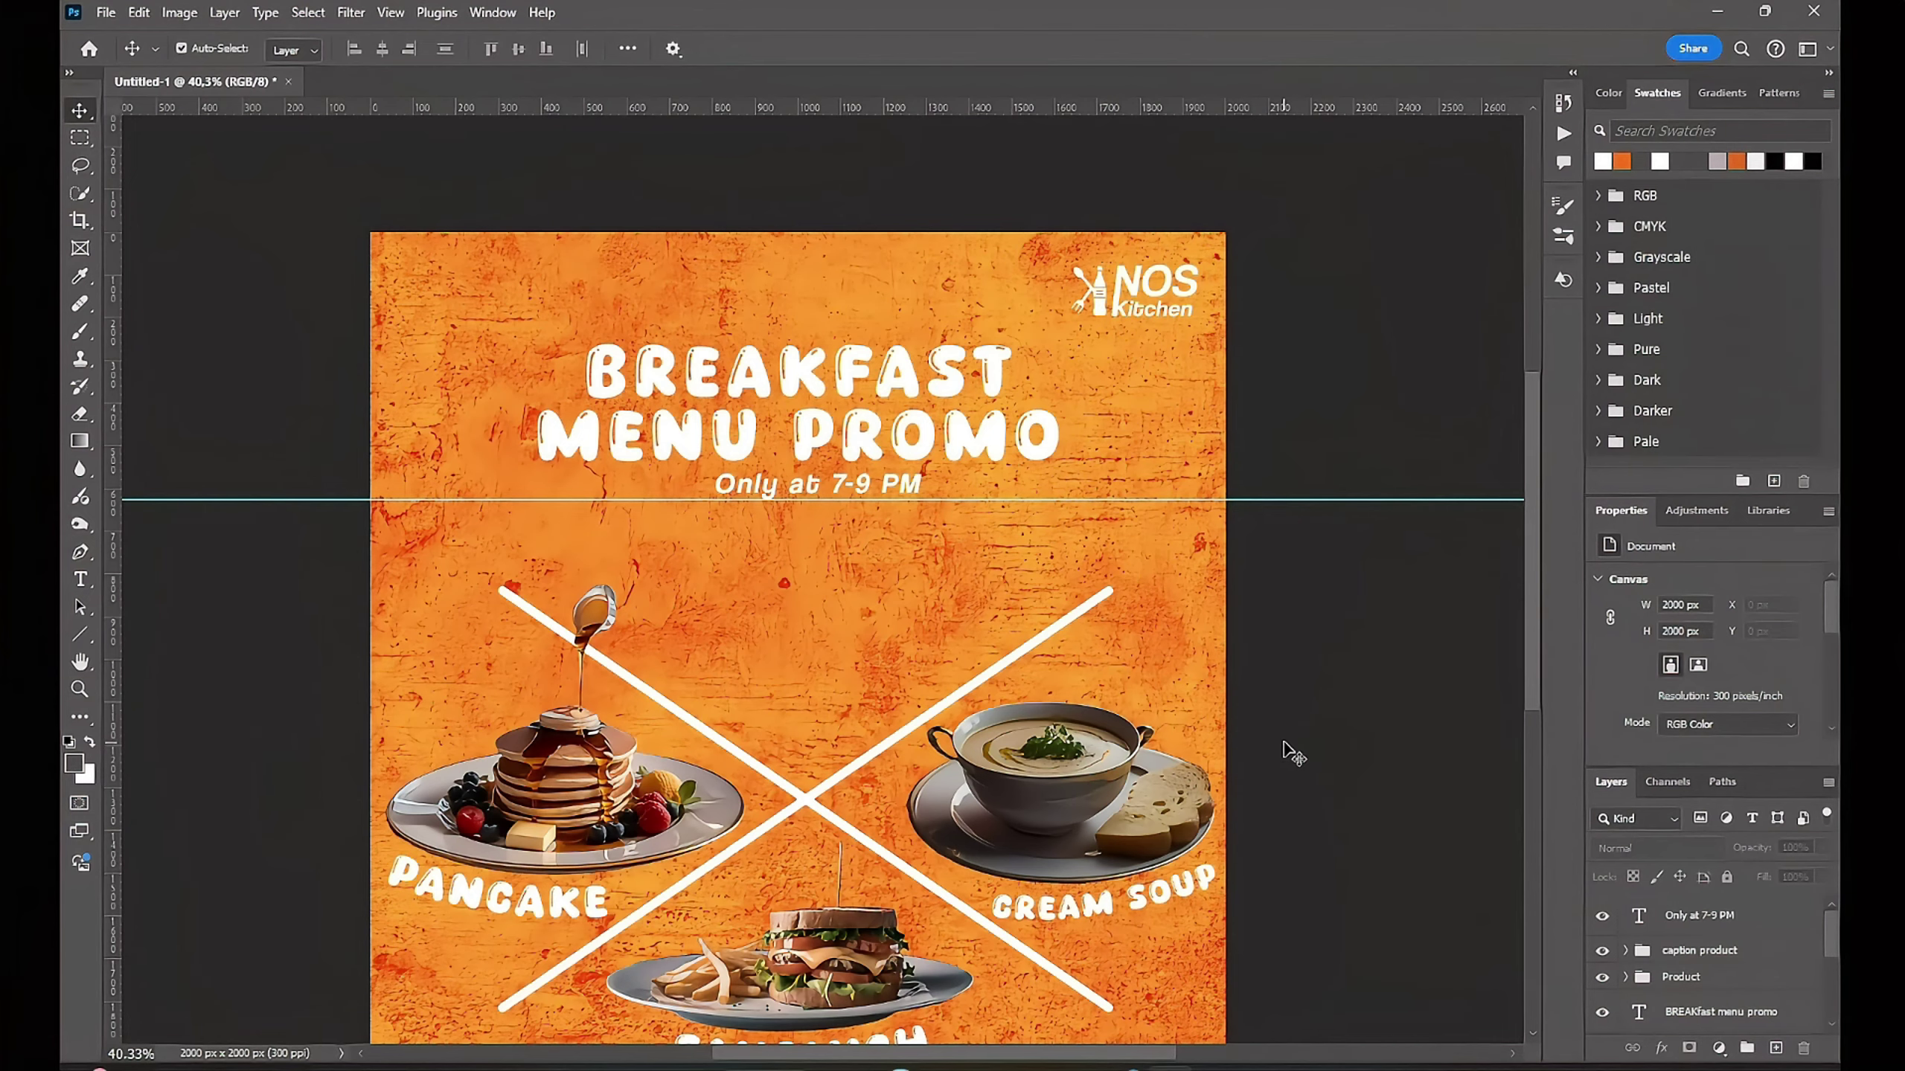
scroll(1305, 706, up, 2)
scroll(1320, 667, down, 5)
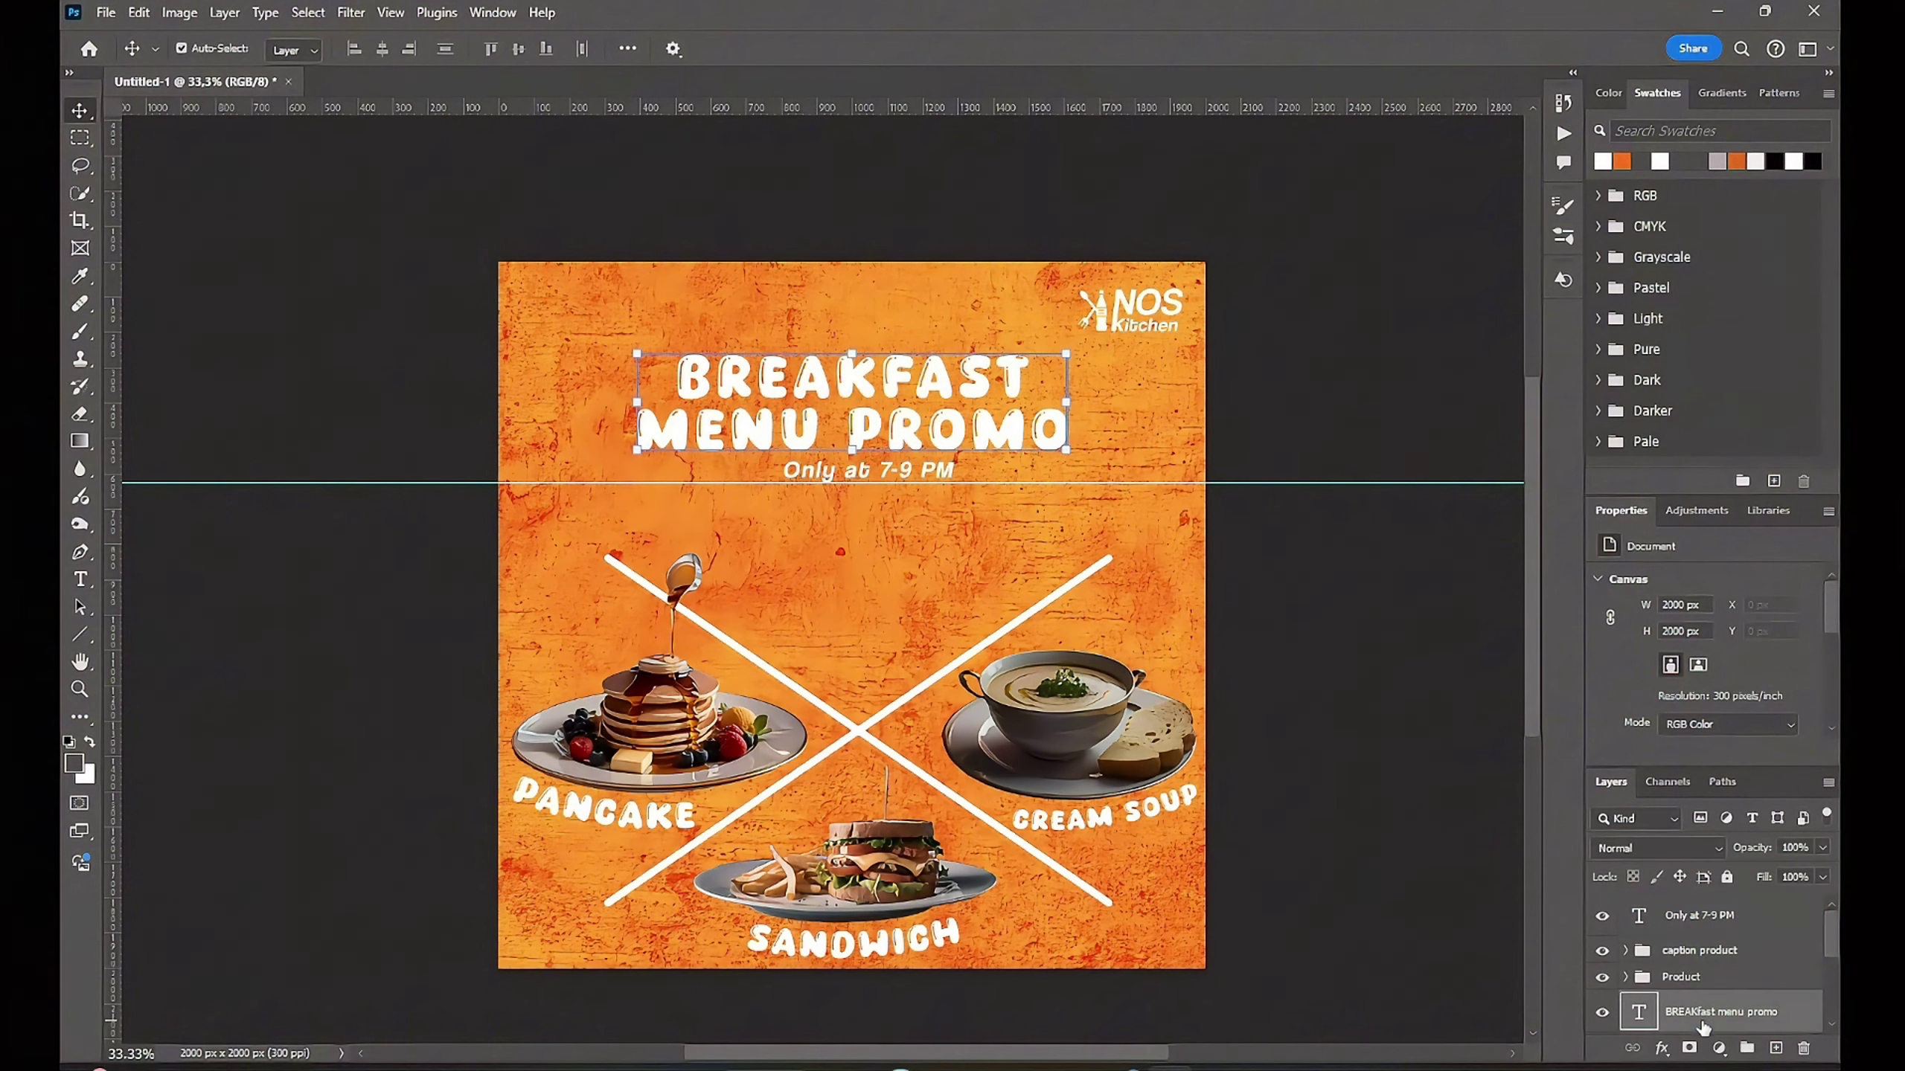
Step: Move the 'Only at 7-9 PM' layer below Product and centre it horizontally on the canvas
click(1706, 1005)
key(ctrl+a)
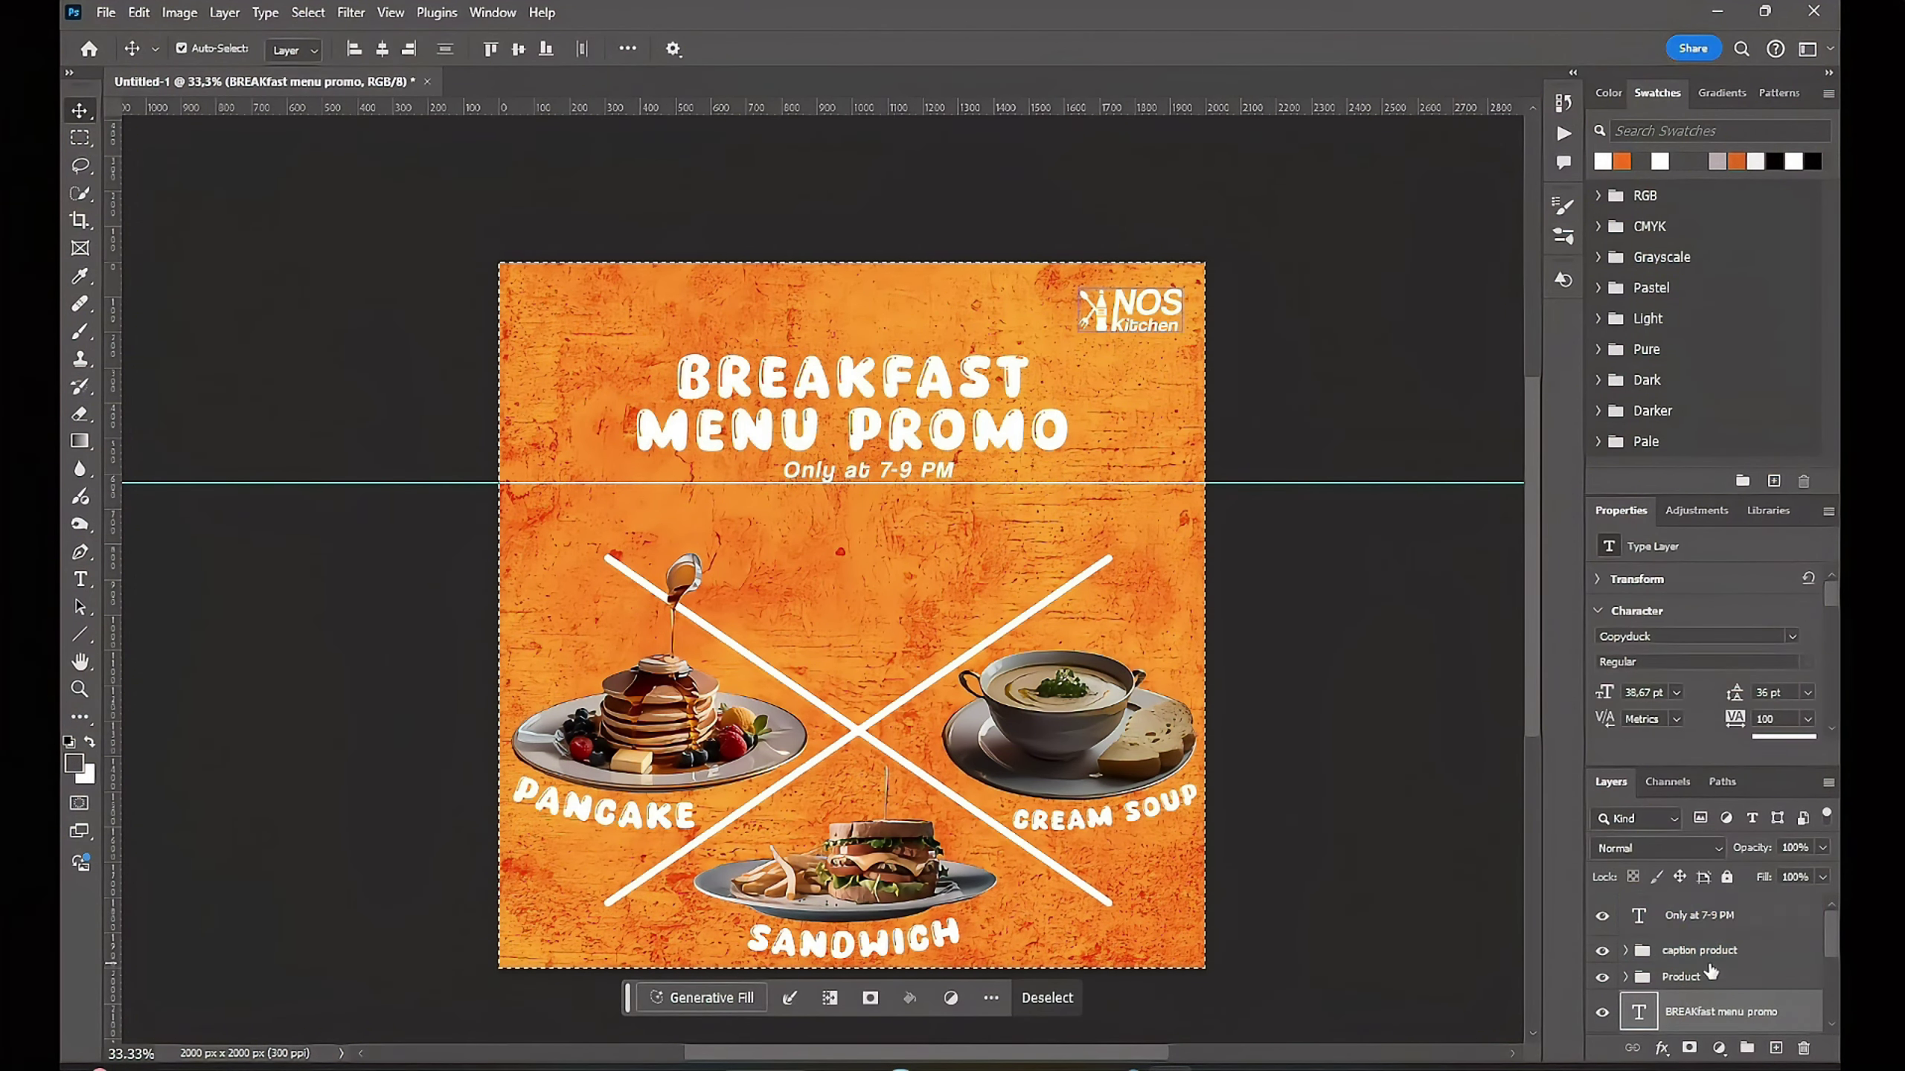
click(1734, 908)
drag(1735, 908, 1724, 992)
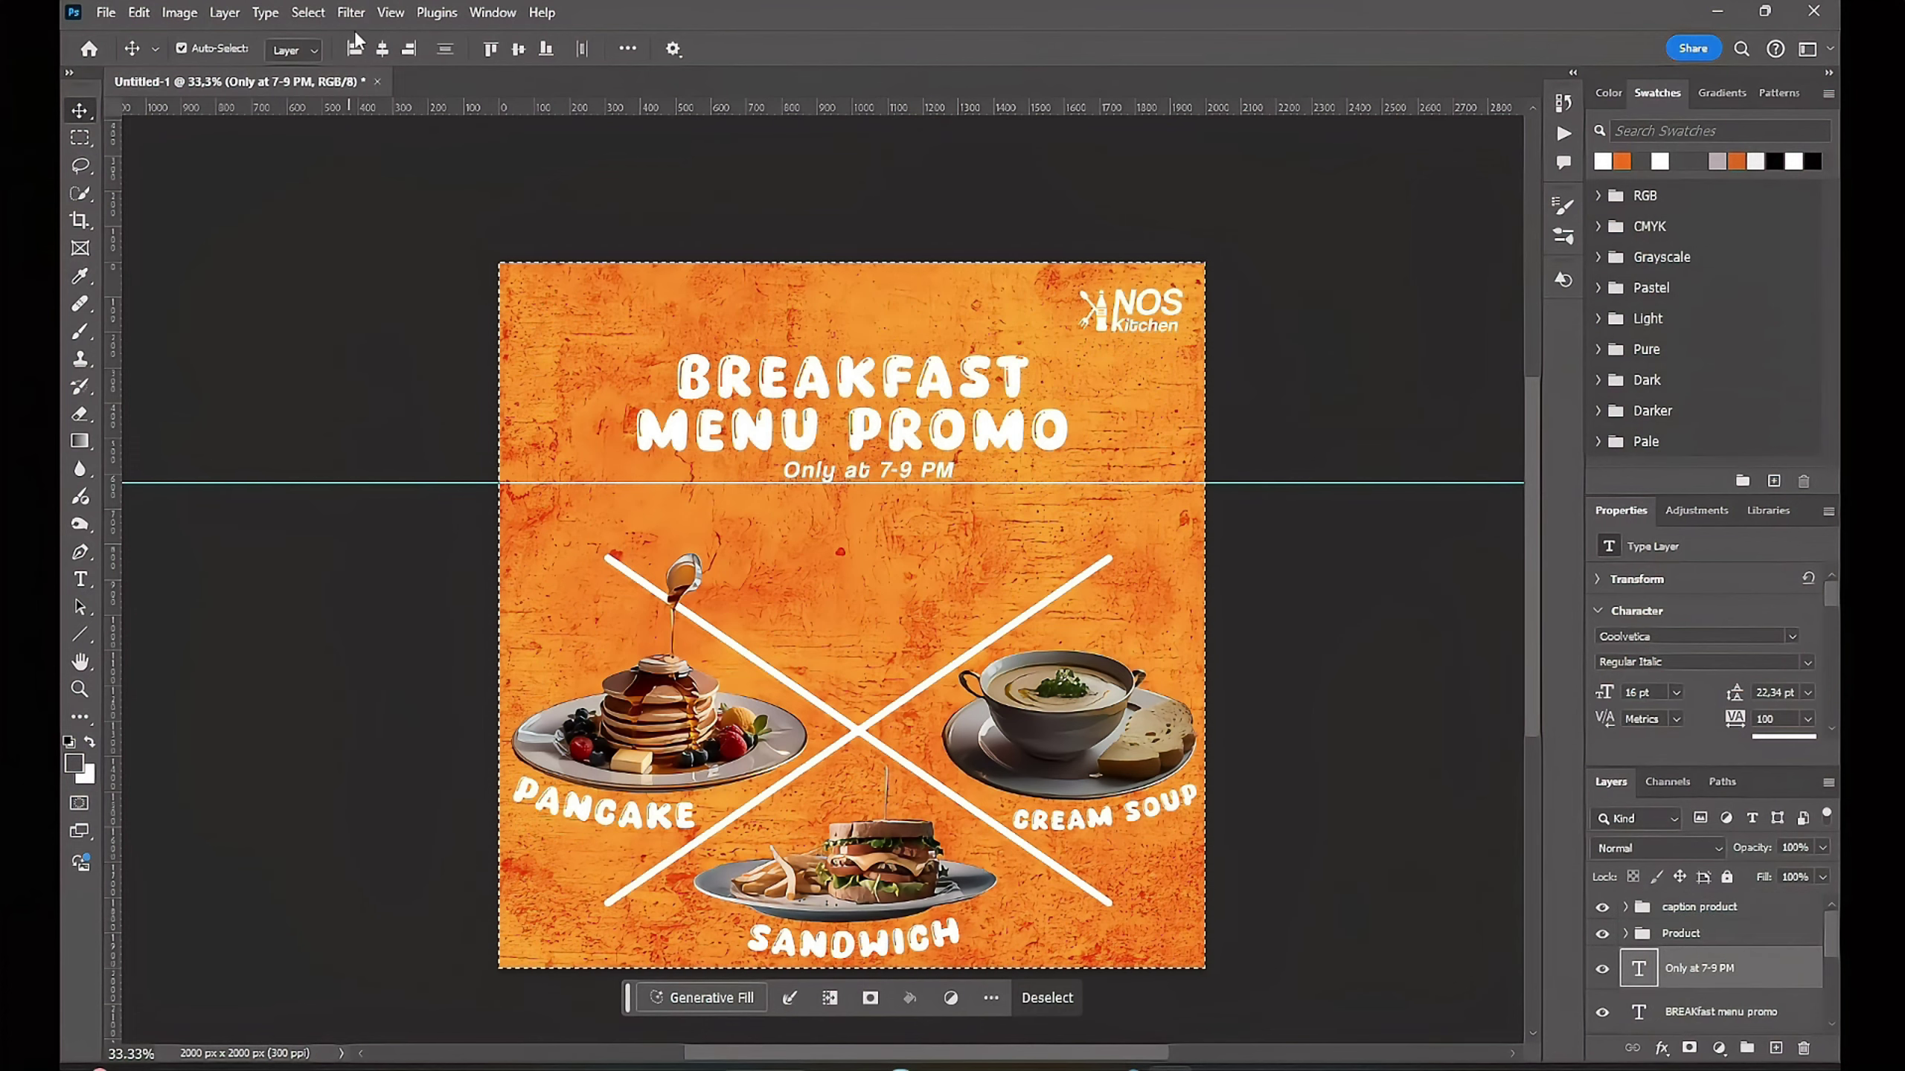
click(382, 48)
click(1284, 494)
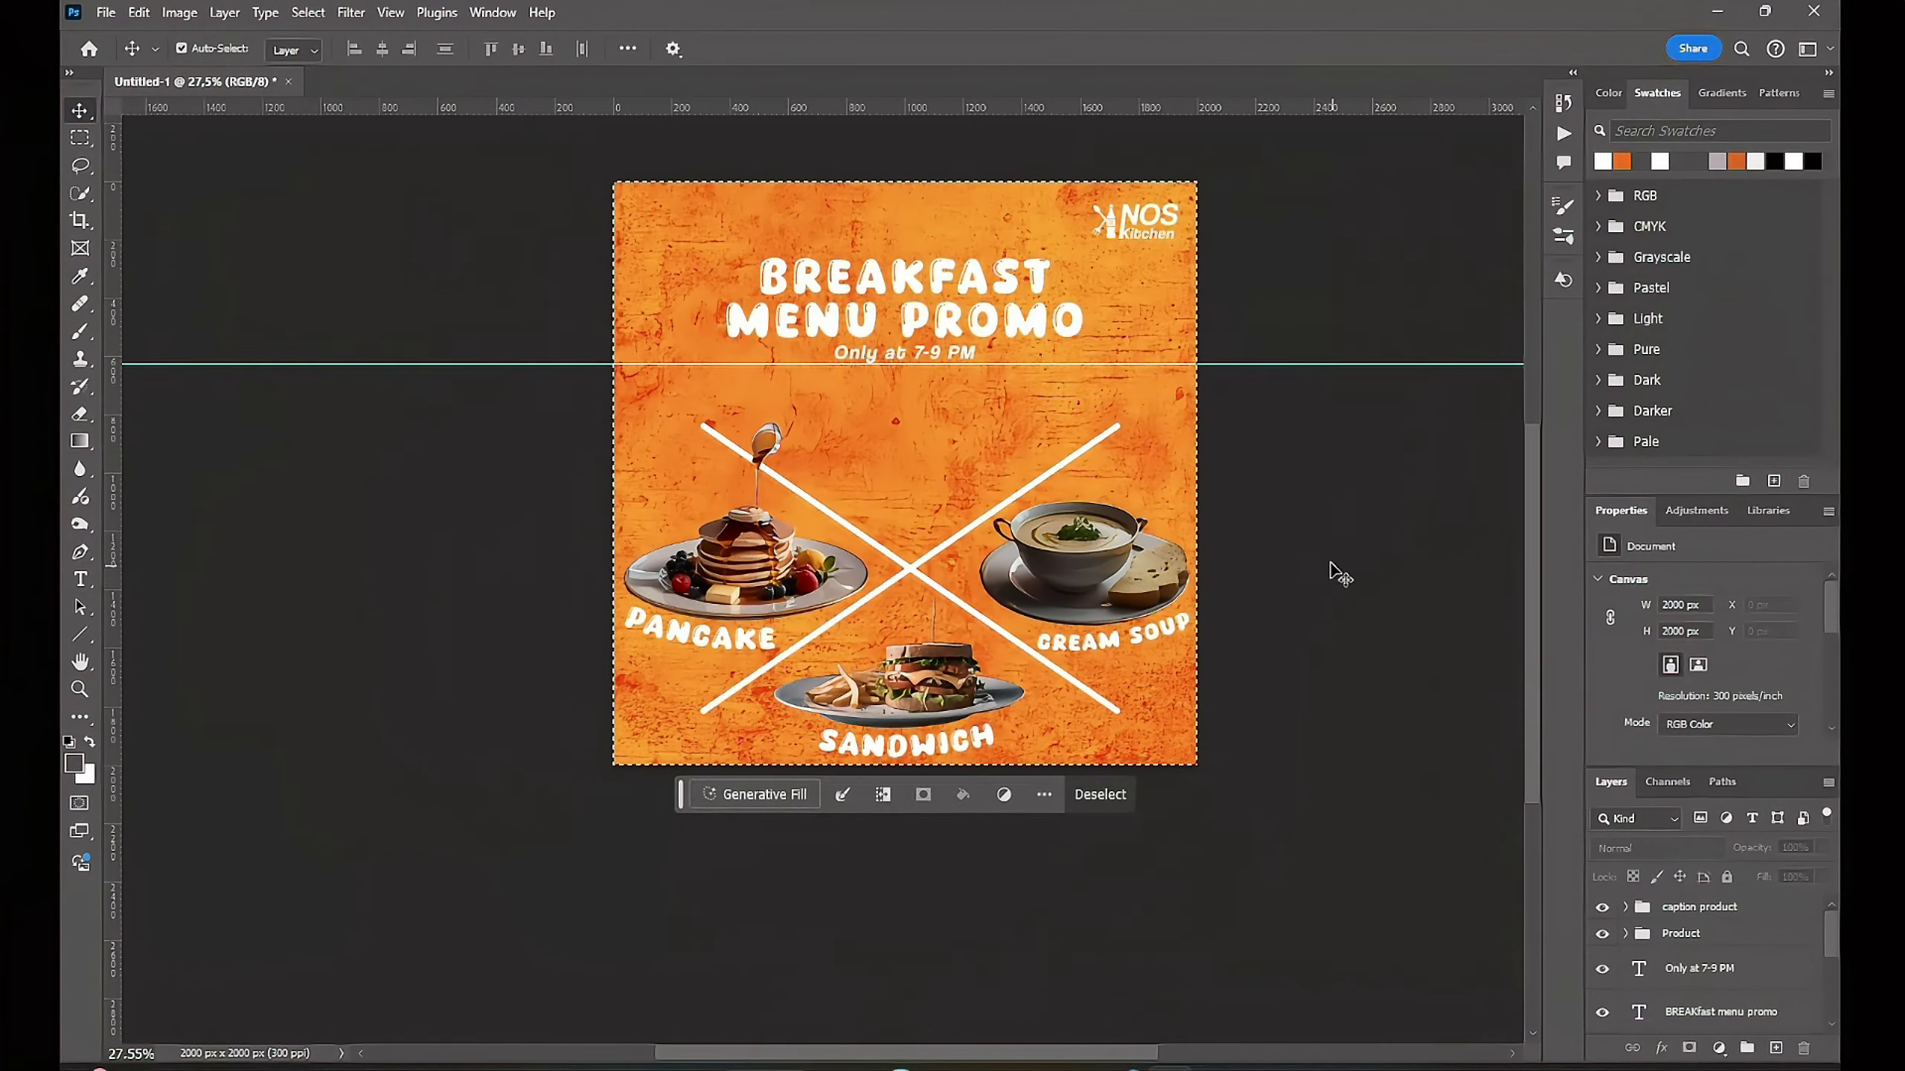
drag(1342, 538, 1320, 604)
click(1699, 968)
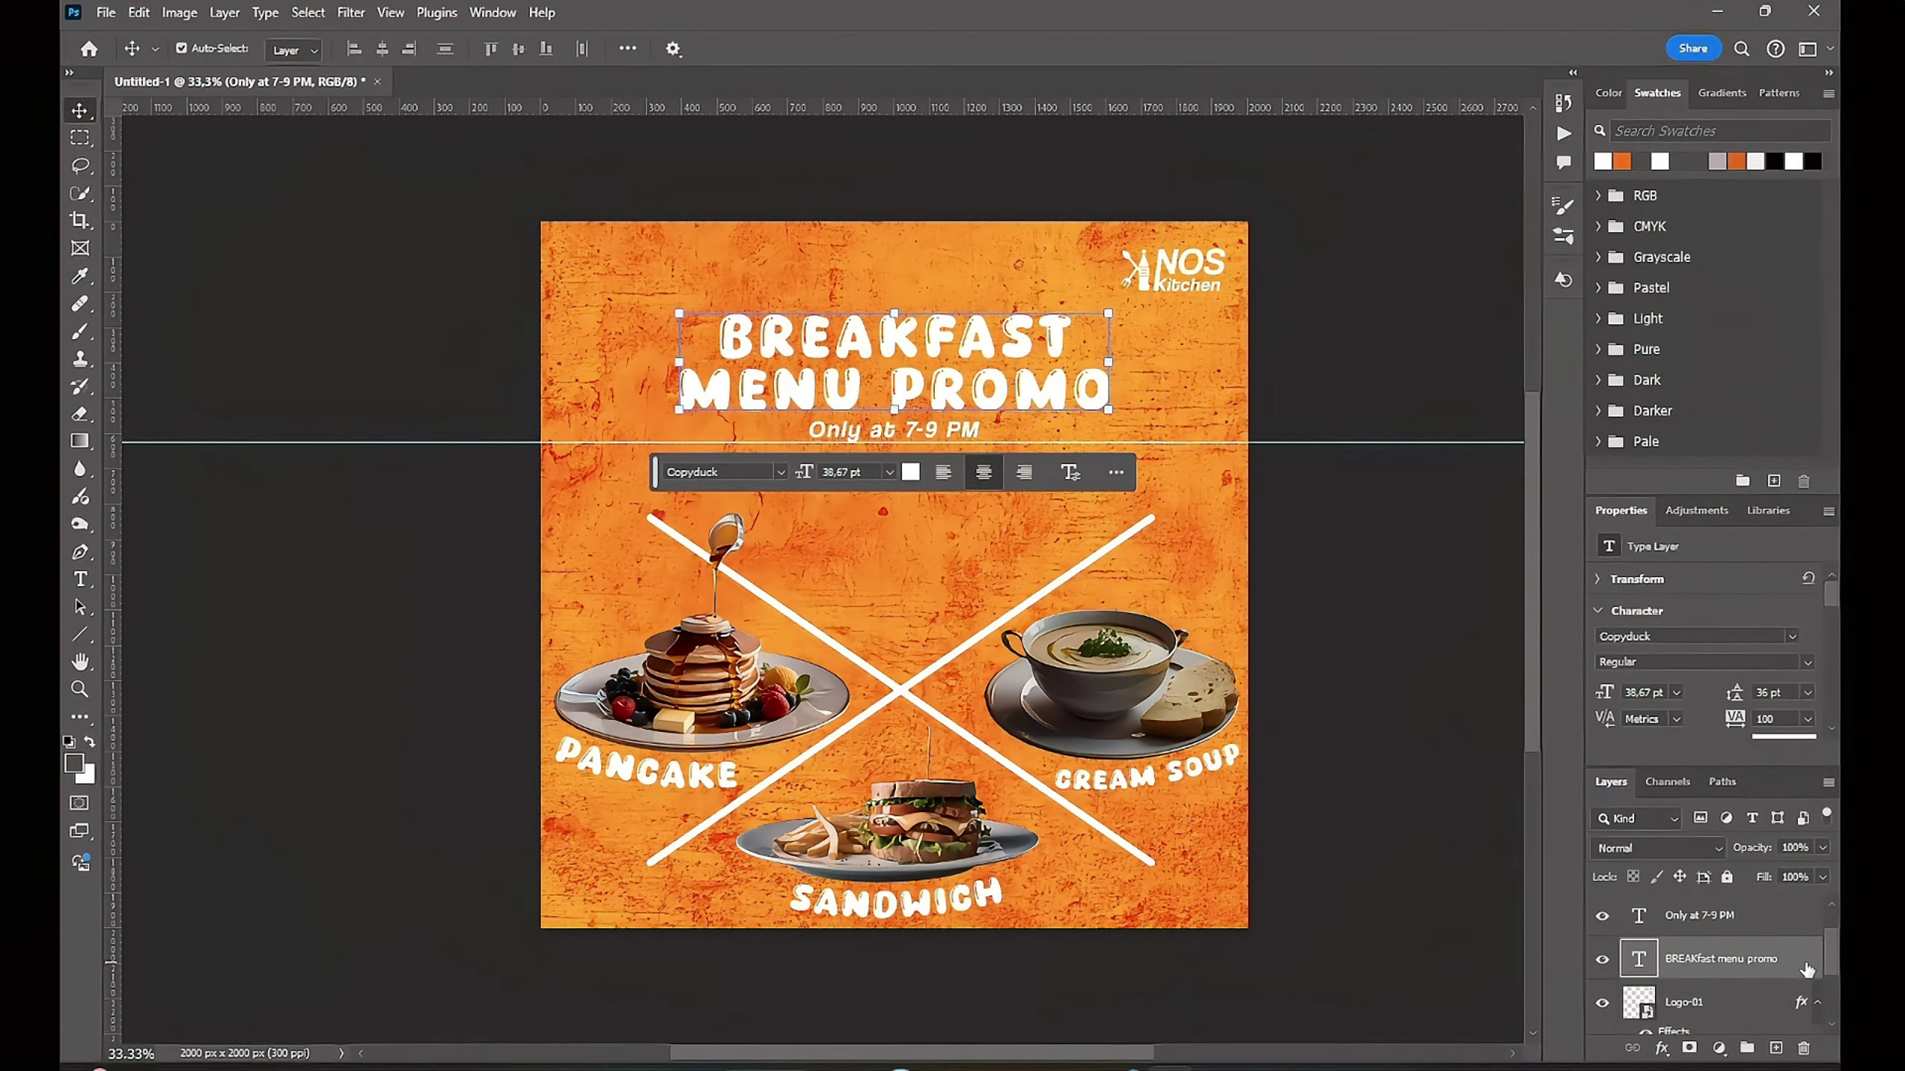
Step: Add a 5 px black stroke and a drop shadow to the BREAKFAST MENU PROMO layer
double_click(1796, 970)
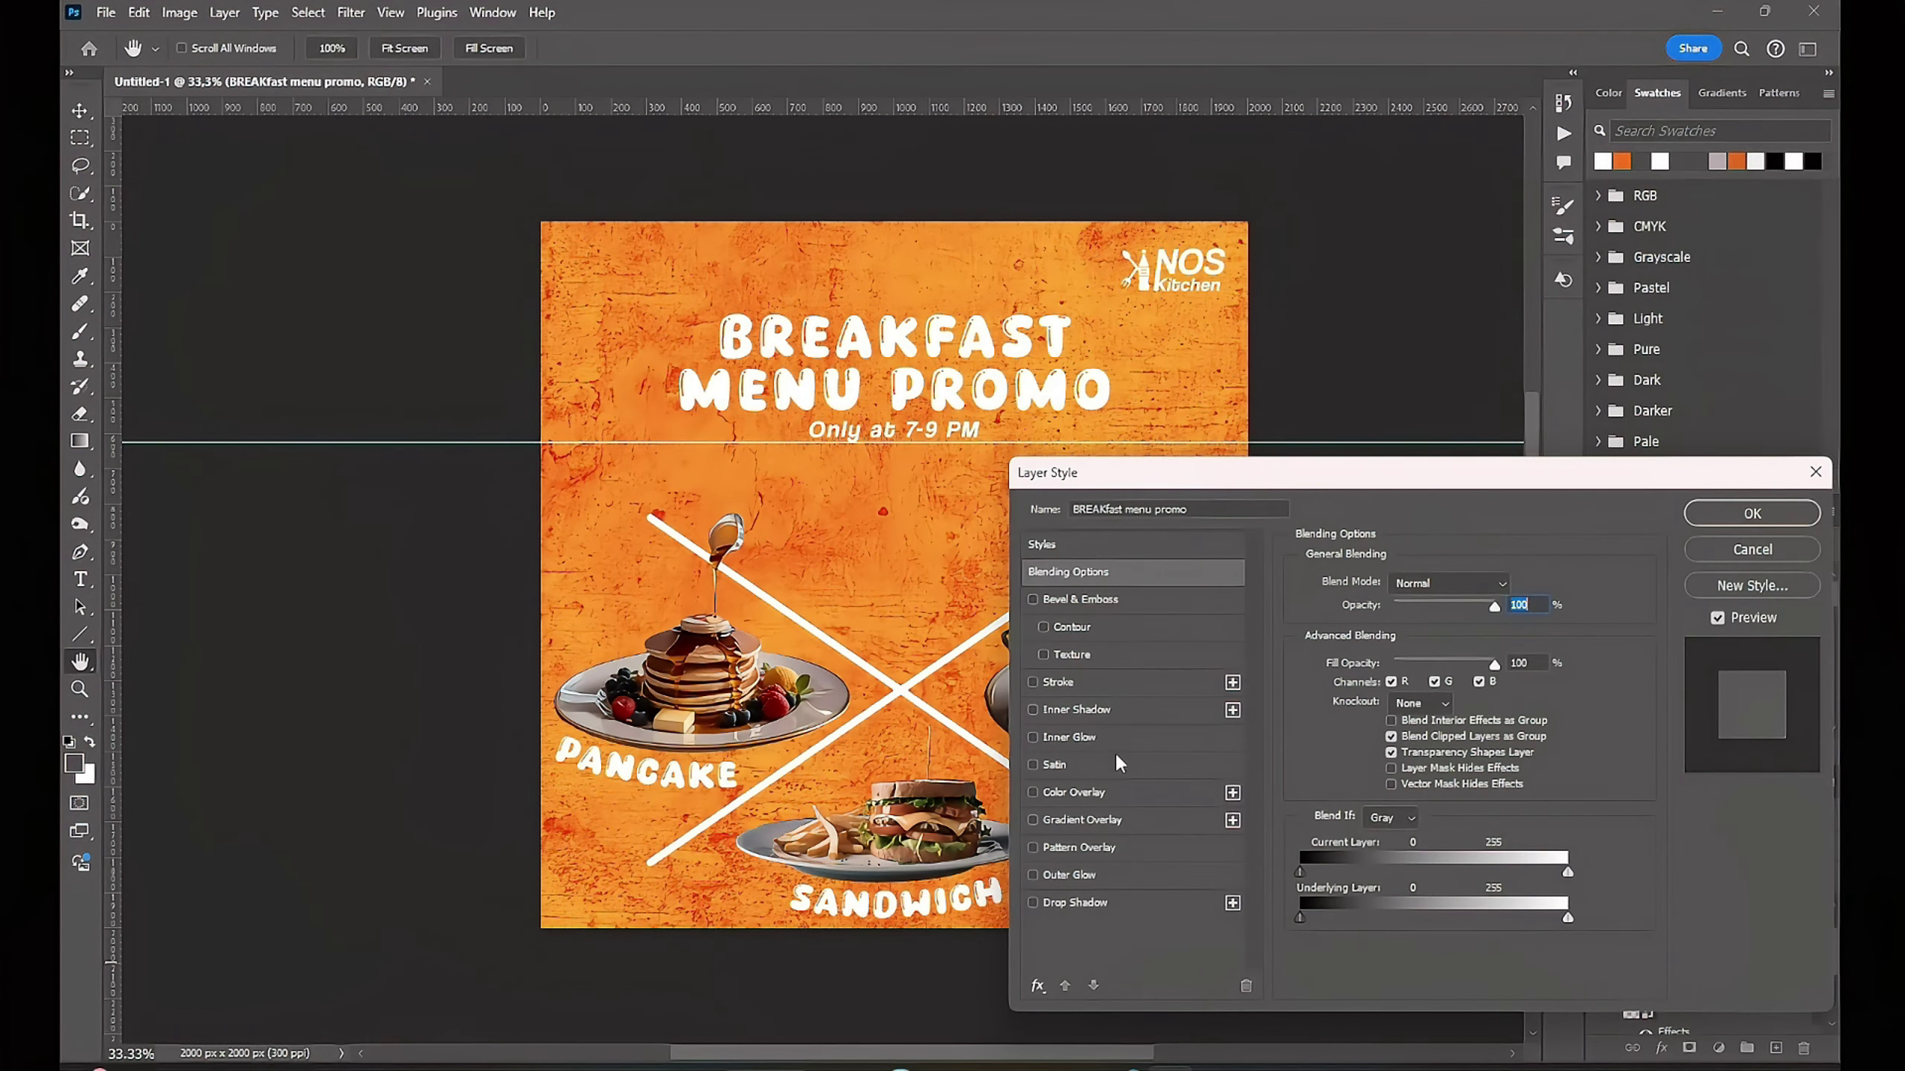
click(1085, 682)
click(1361, 739)
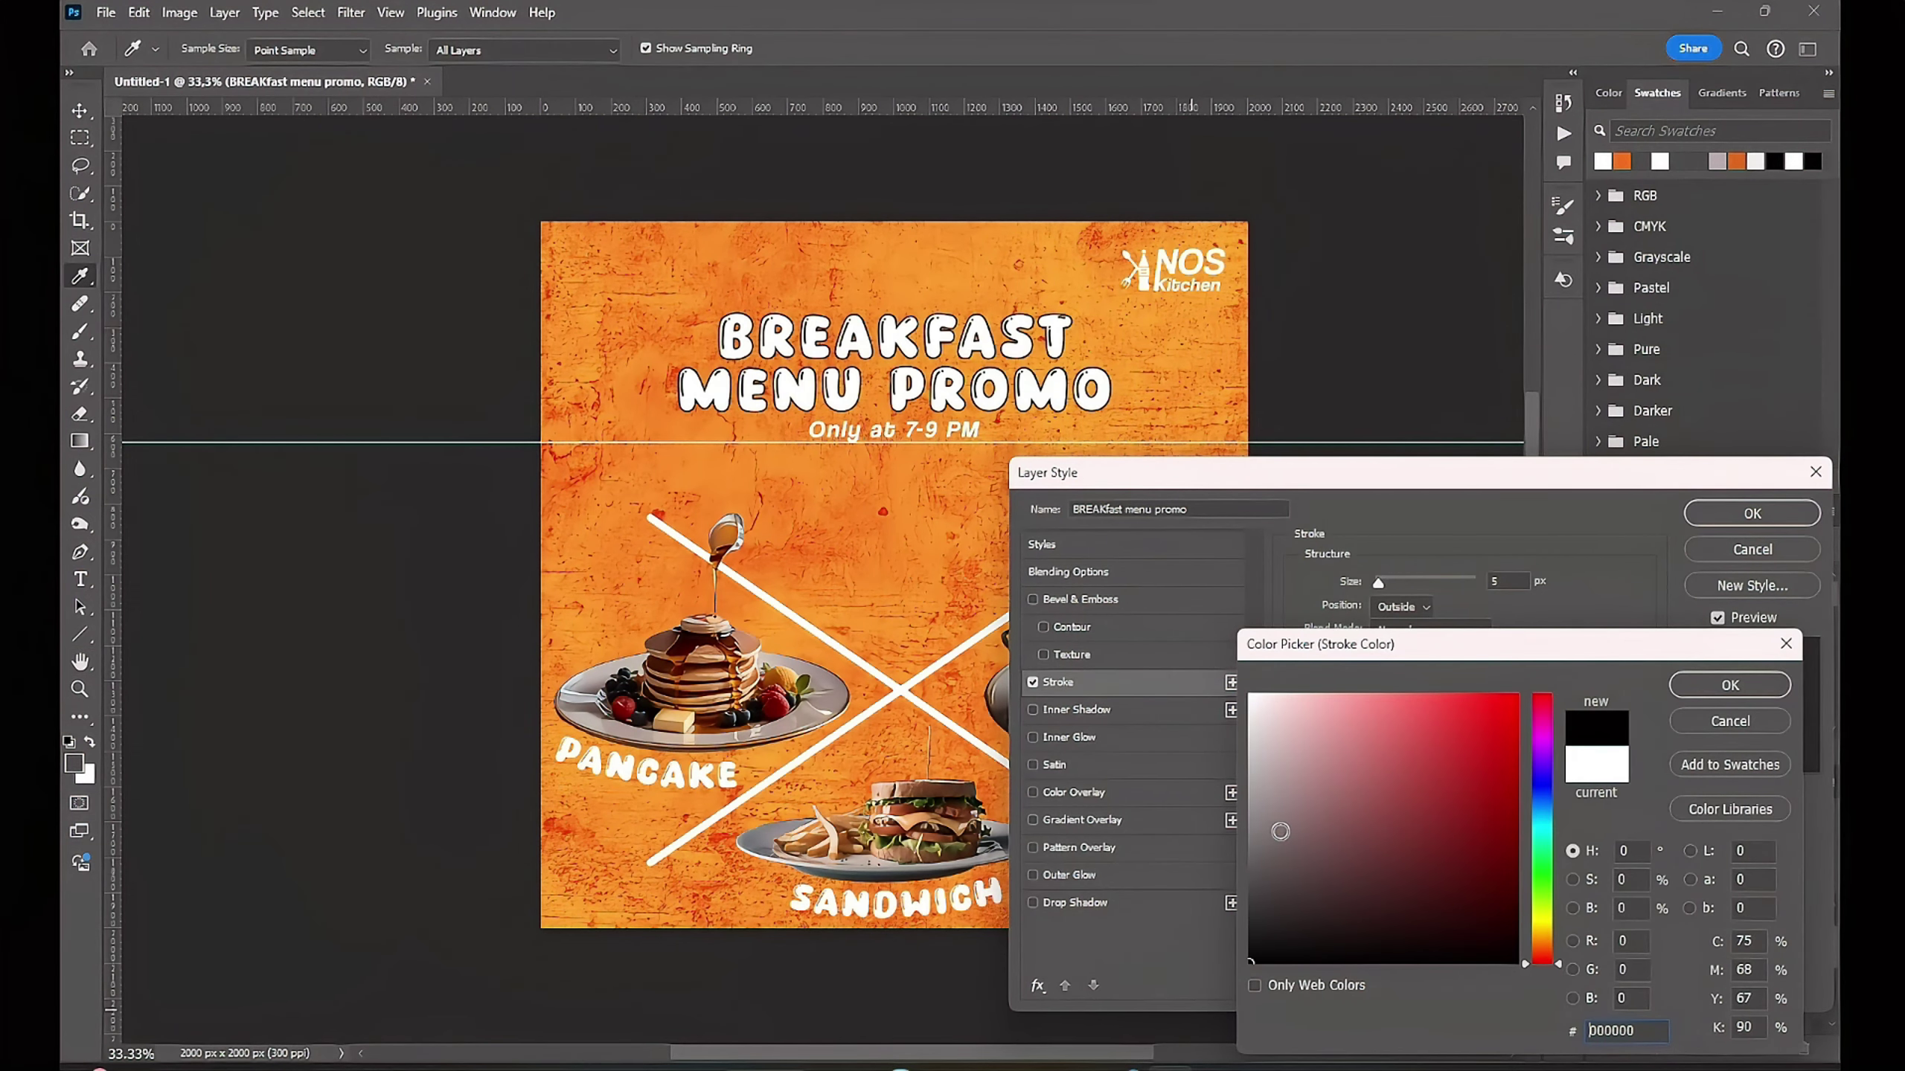
click(1719, 684)
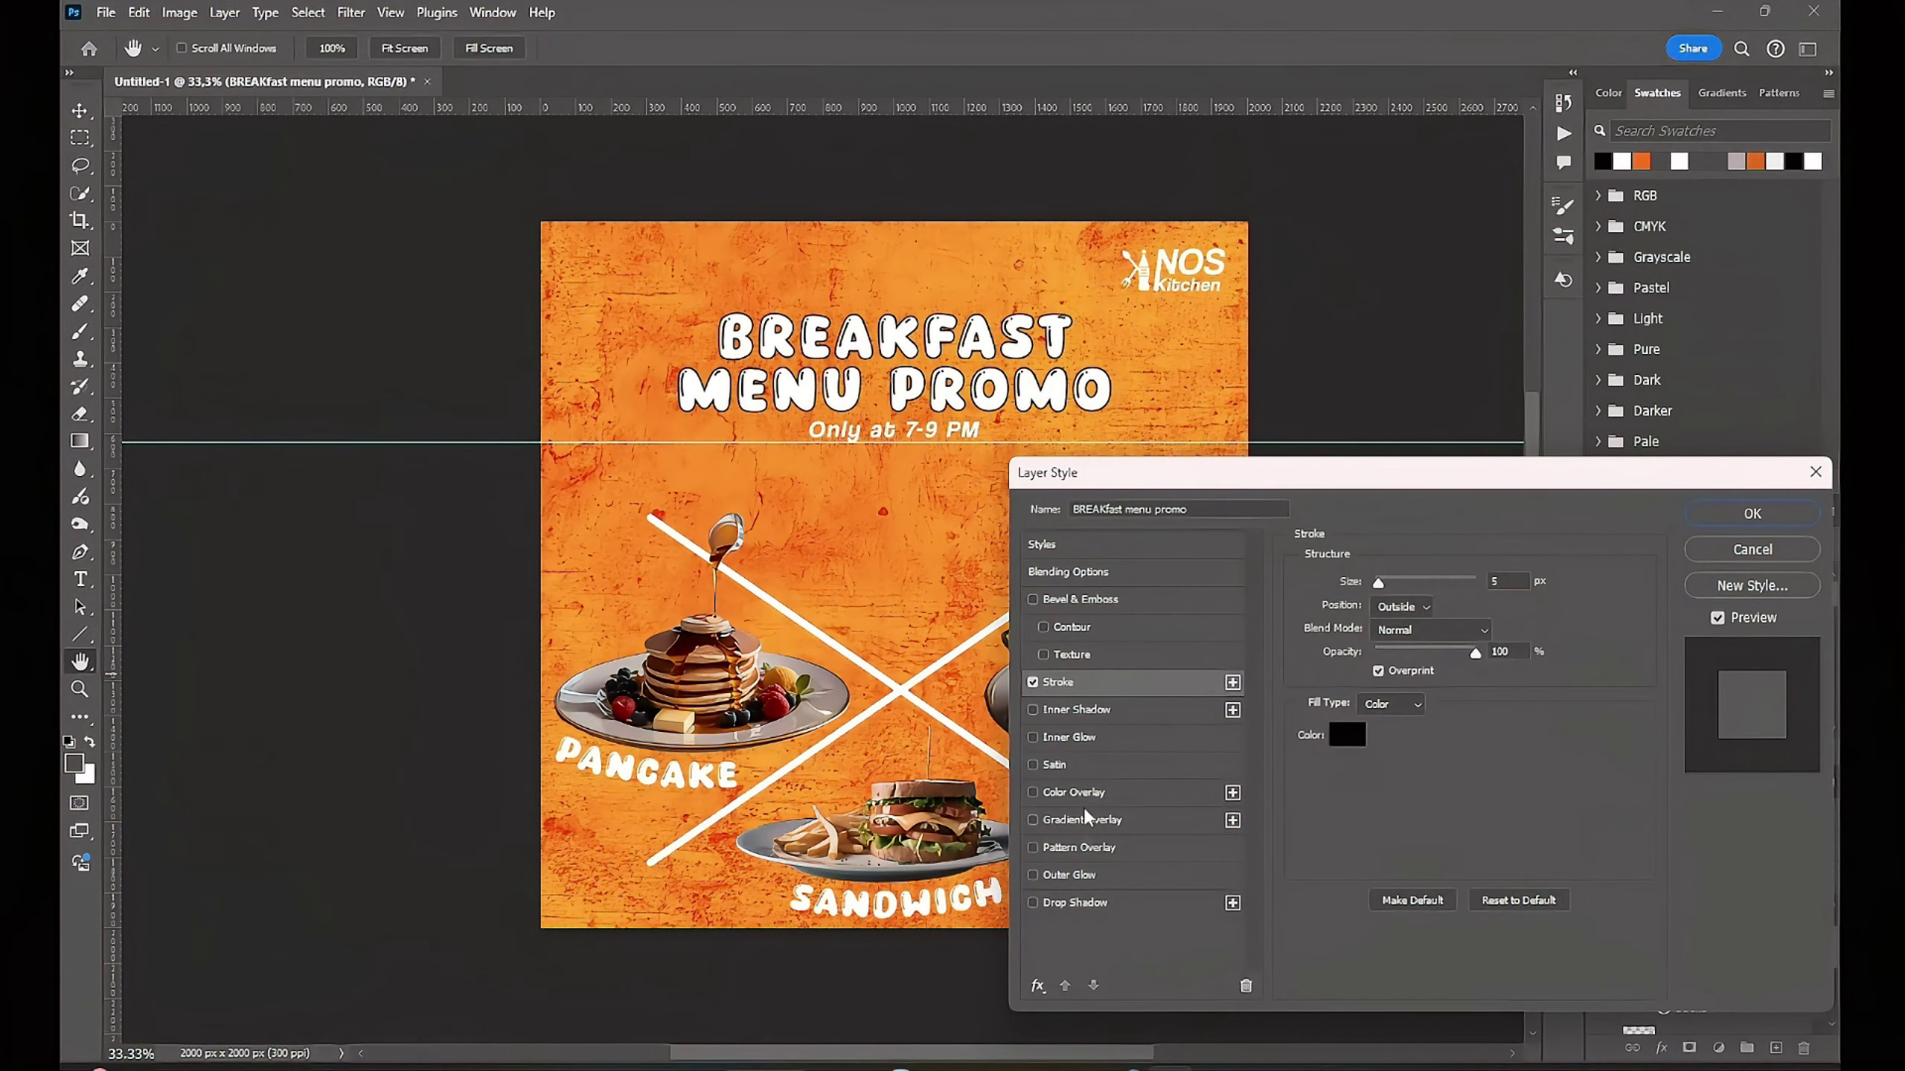
click(1121, 897)
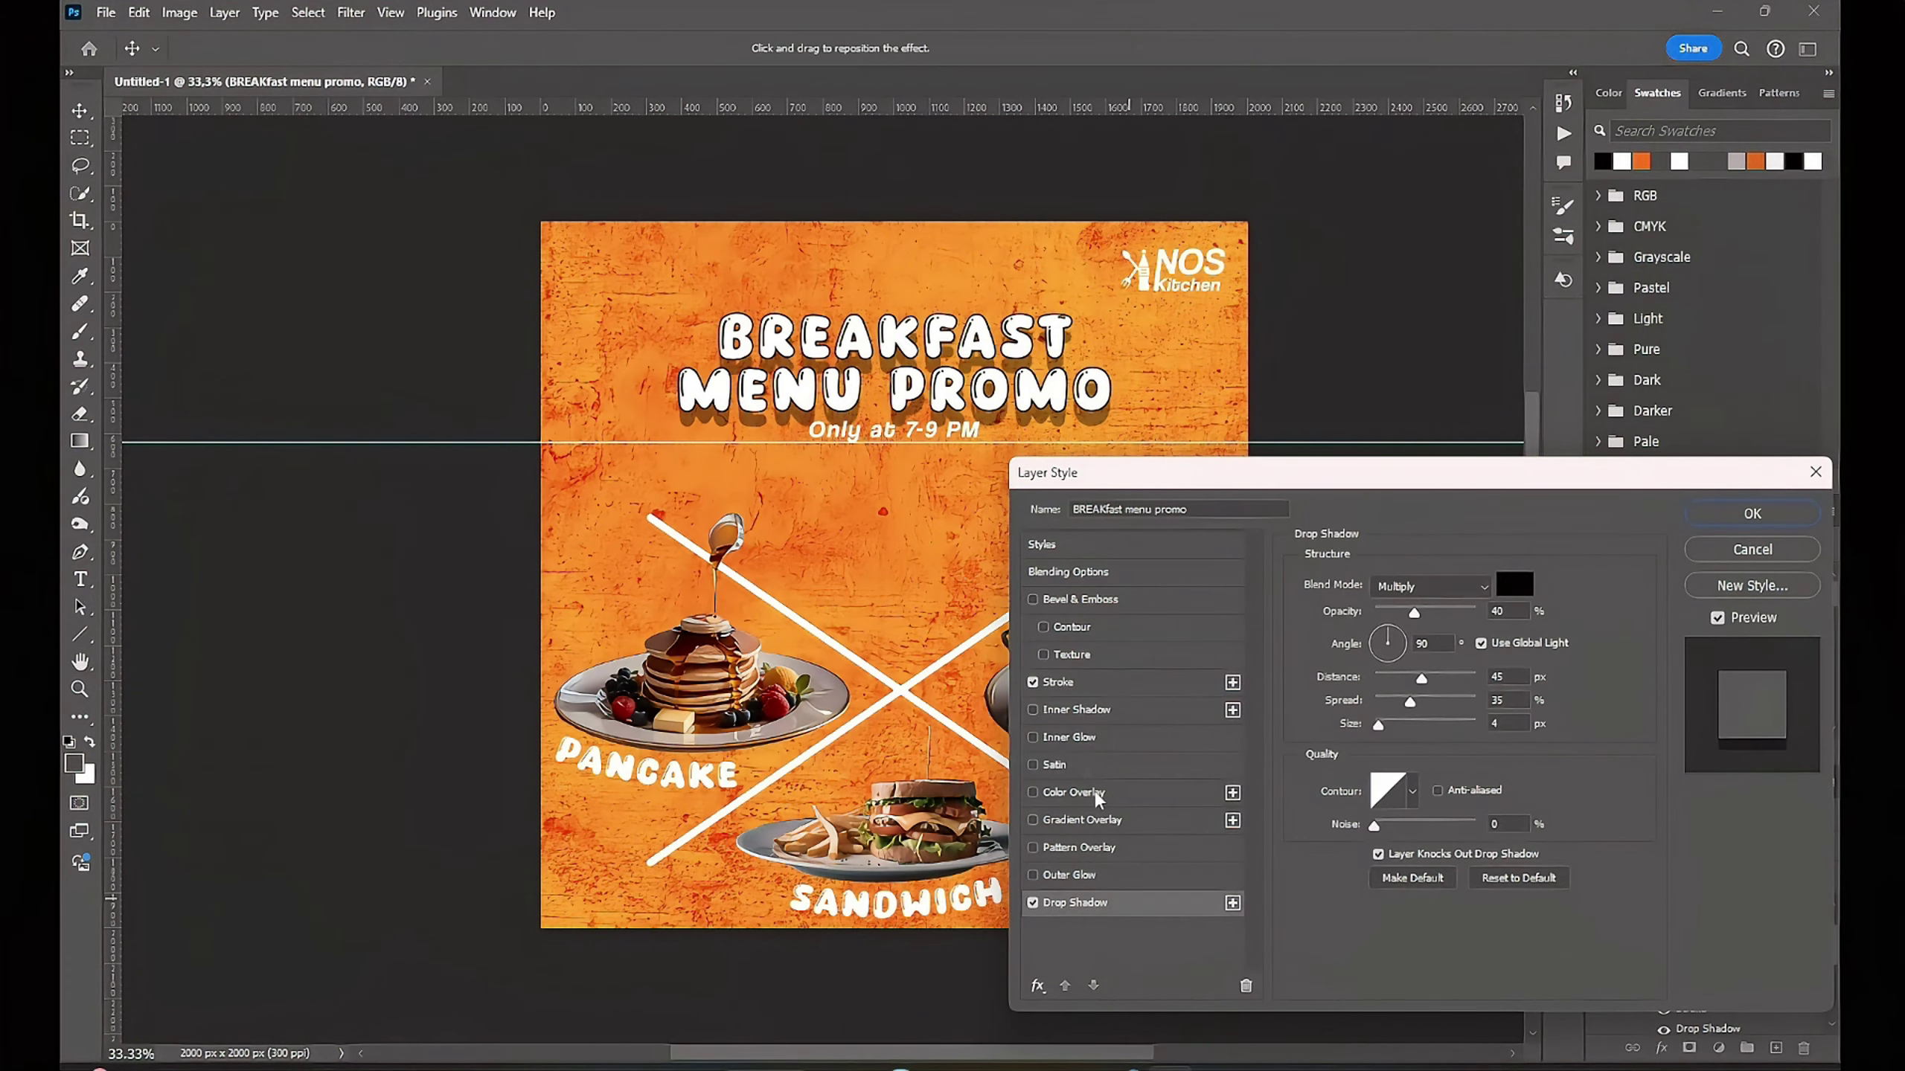
drag(1025, 421, 1035, 394)
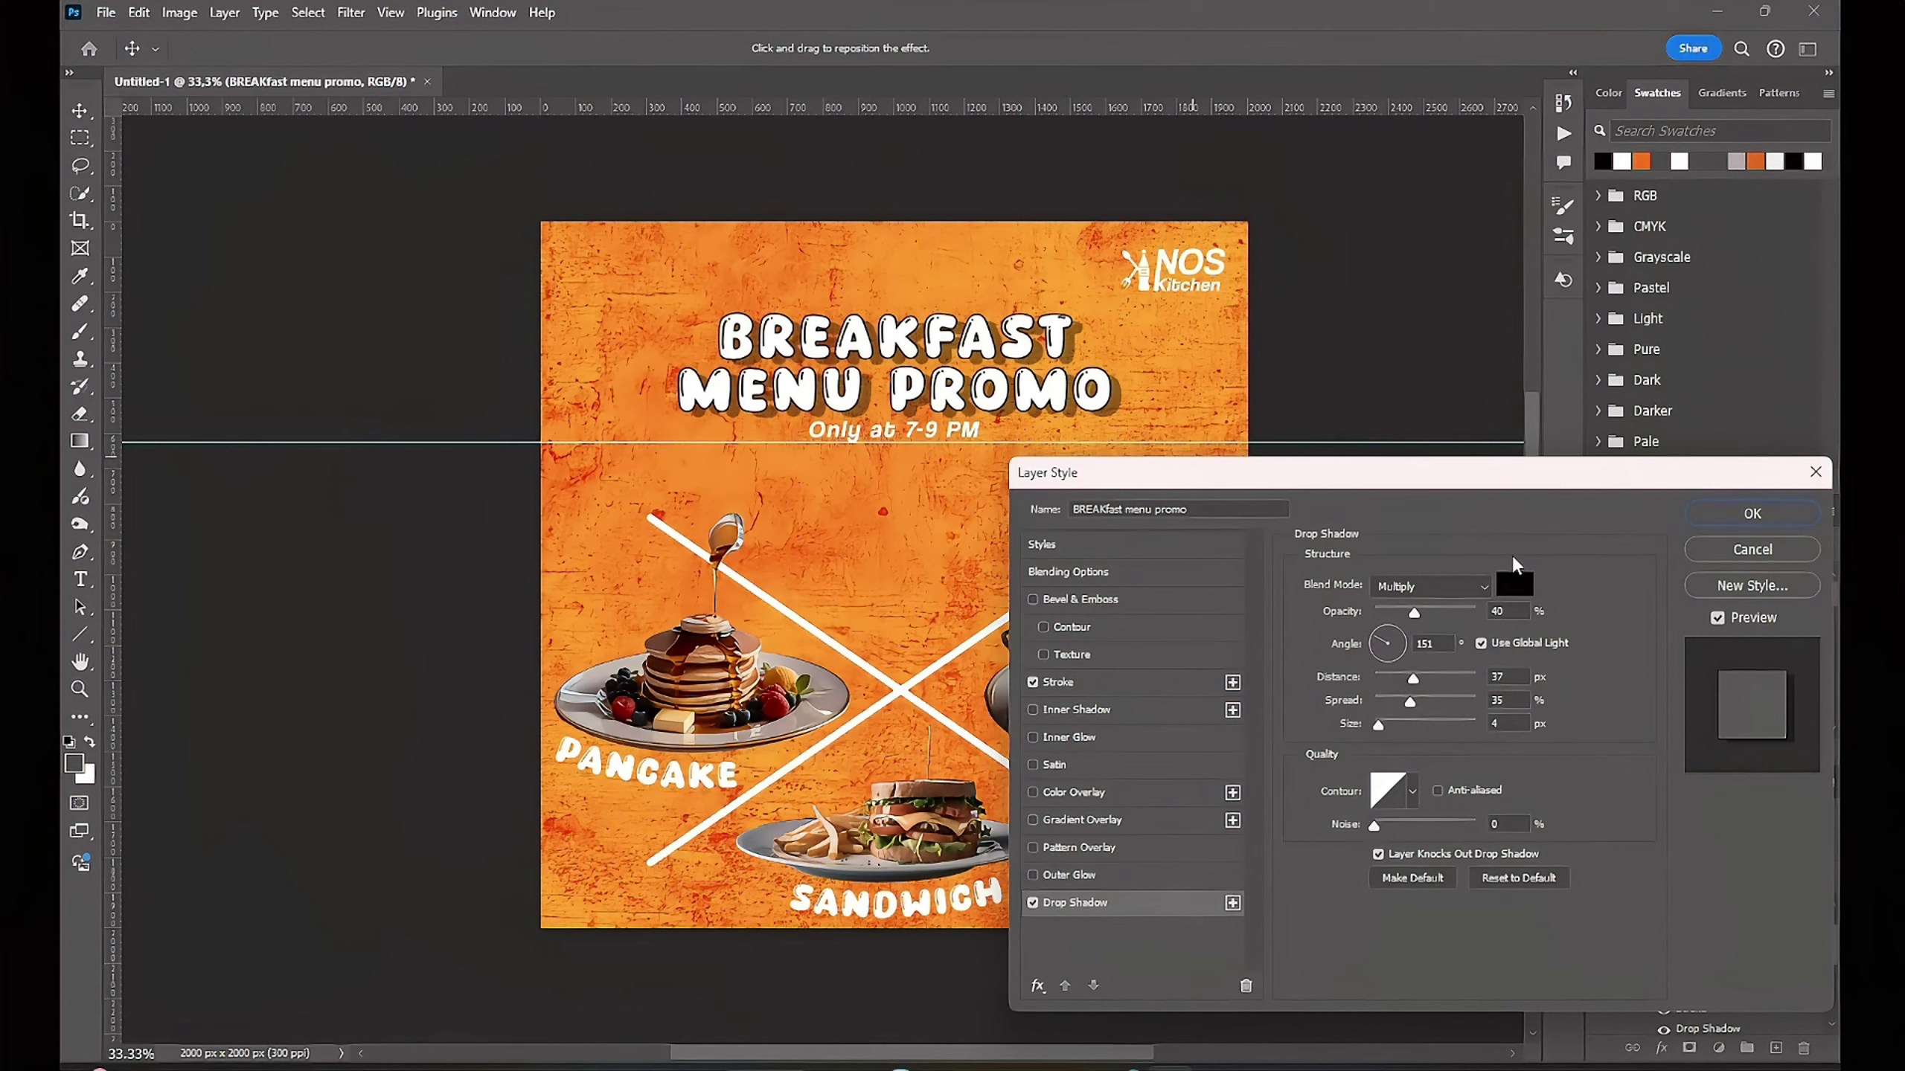
click(1751, 514)
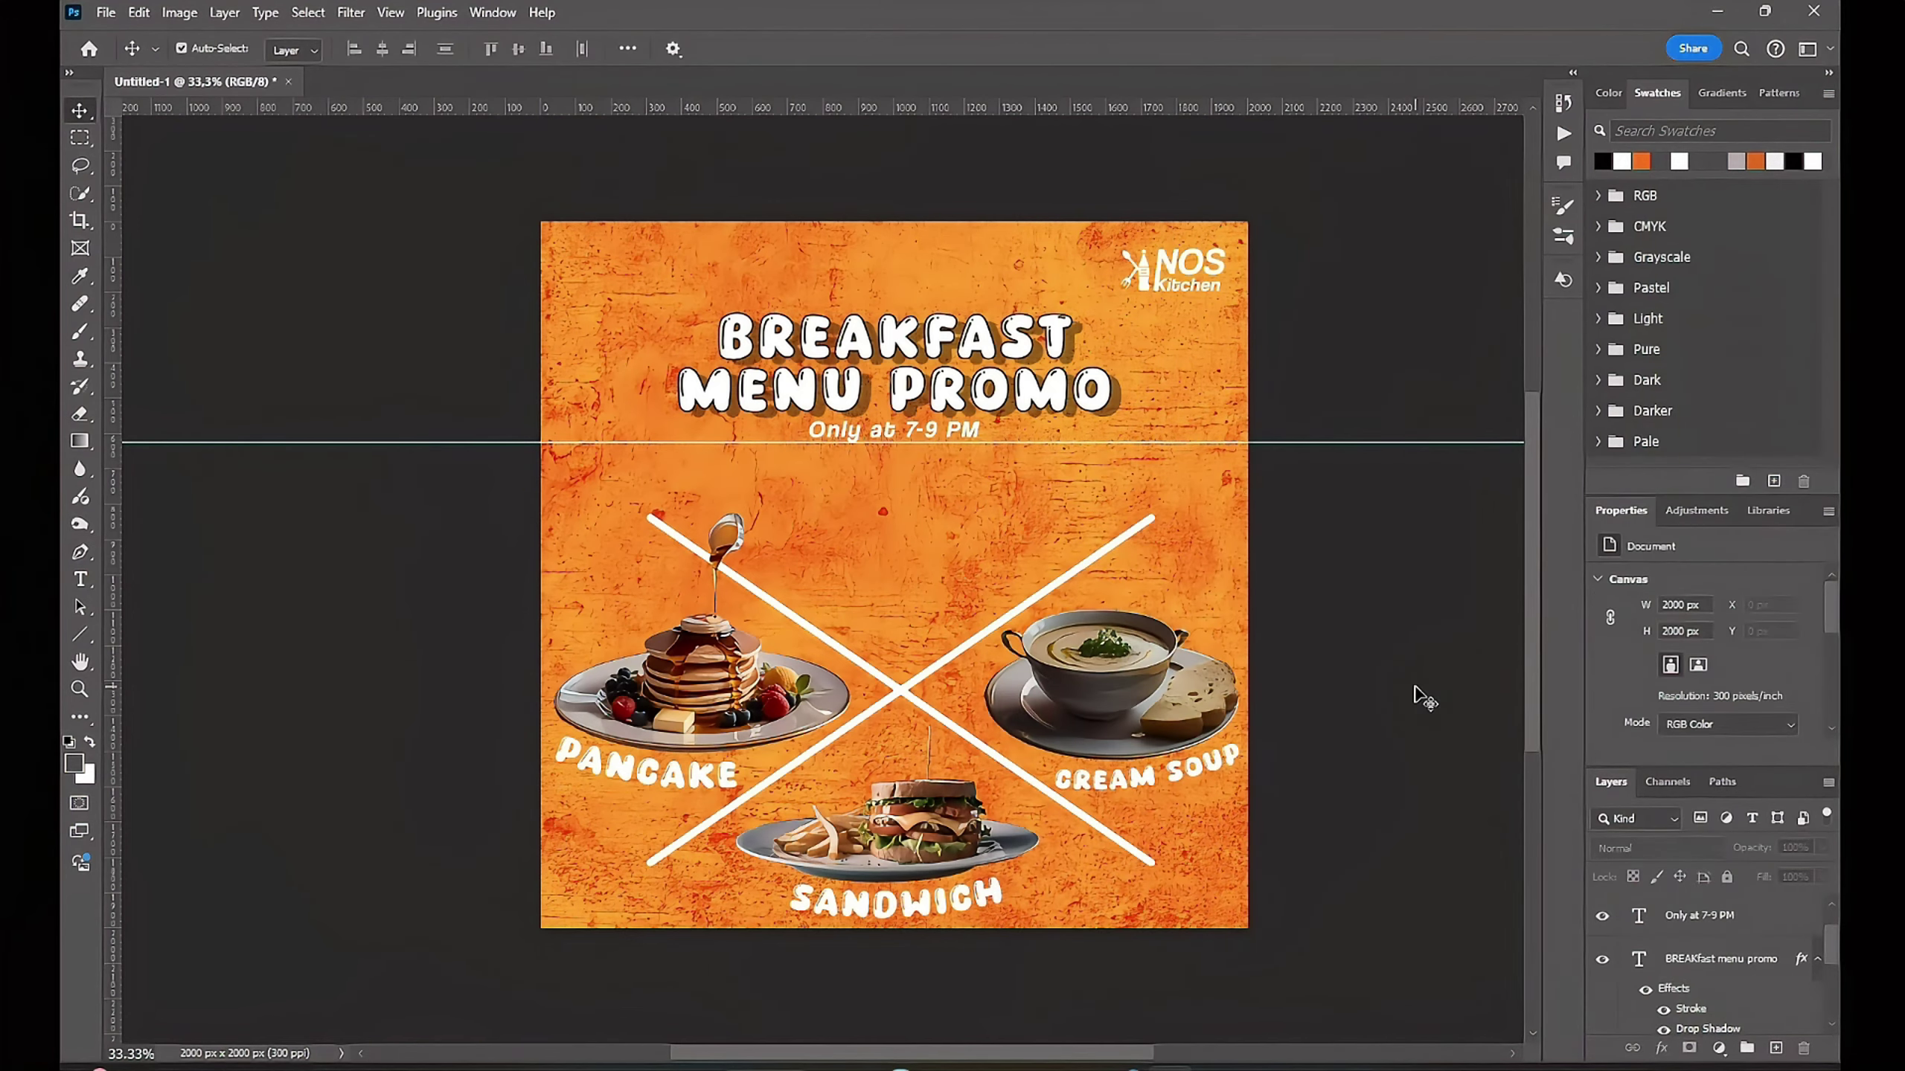
Step: Add a Brightness/Contrast adjustment to the soup photo: brightness 30, contrast -3
scroll(1383, 642, up, 3)
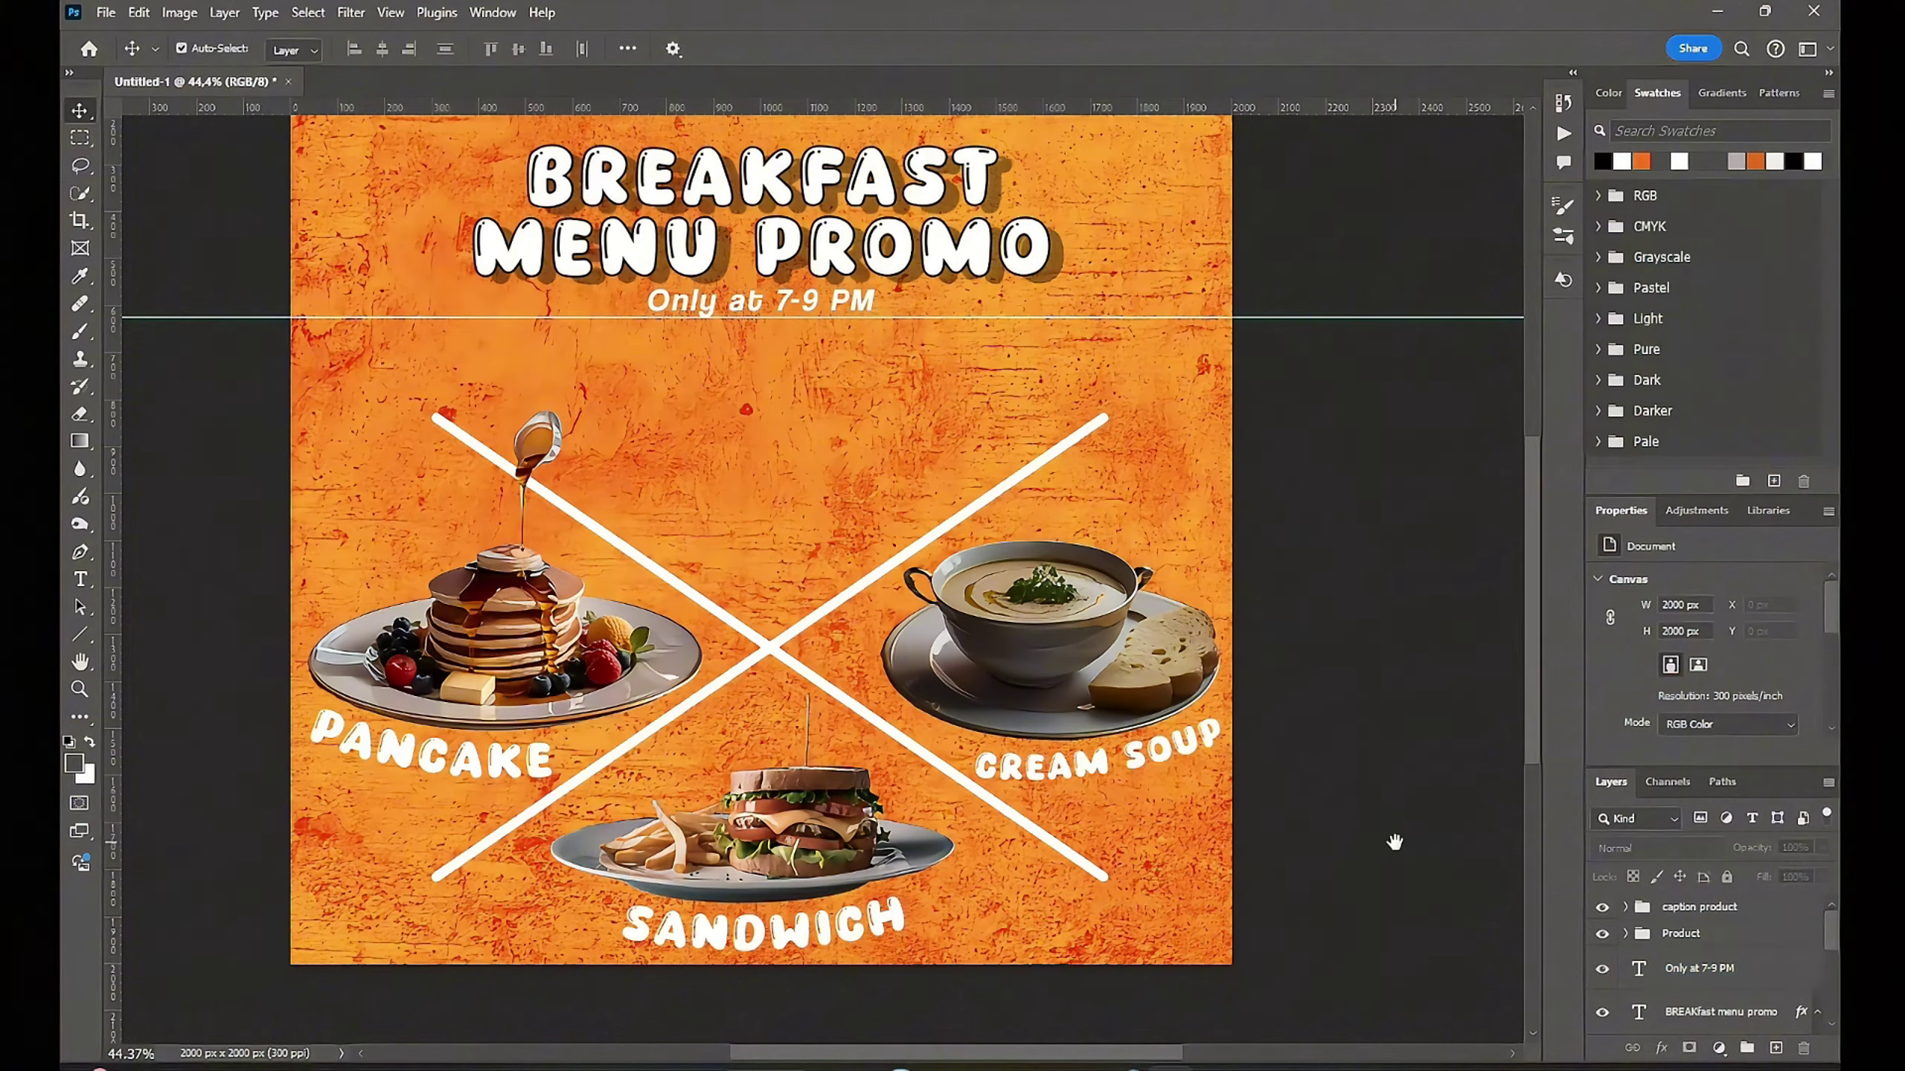
scroll(1200, 725, up, 3)
click(999, 610)
click(1695, 511)
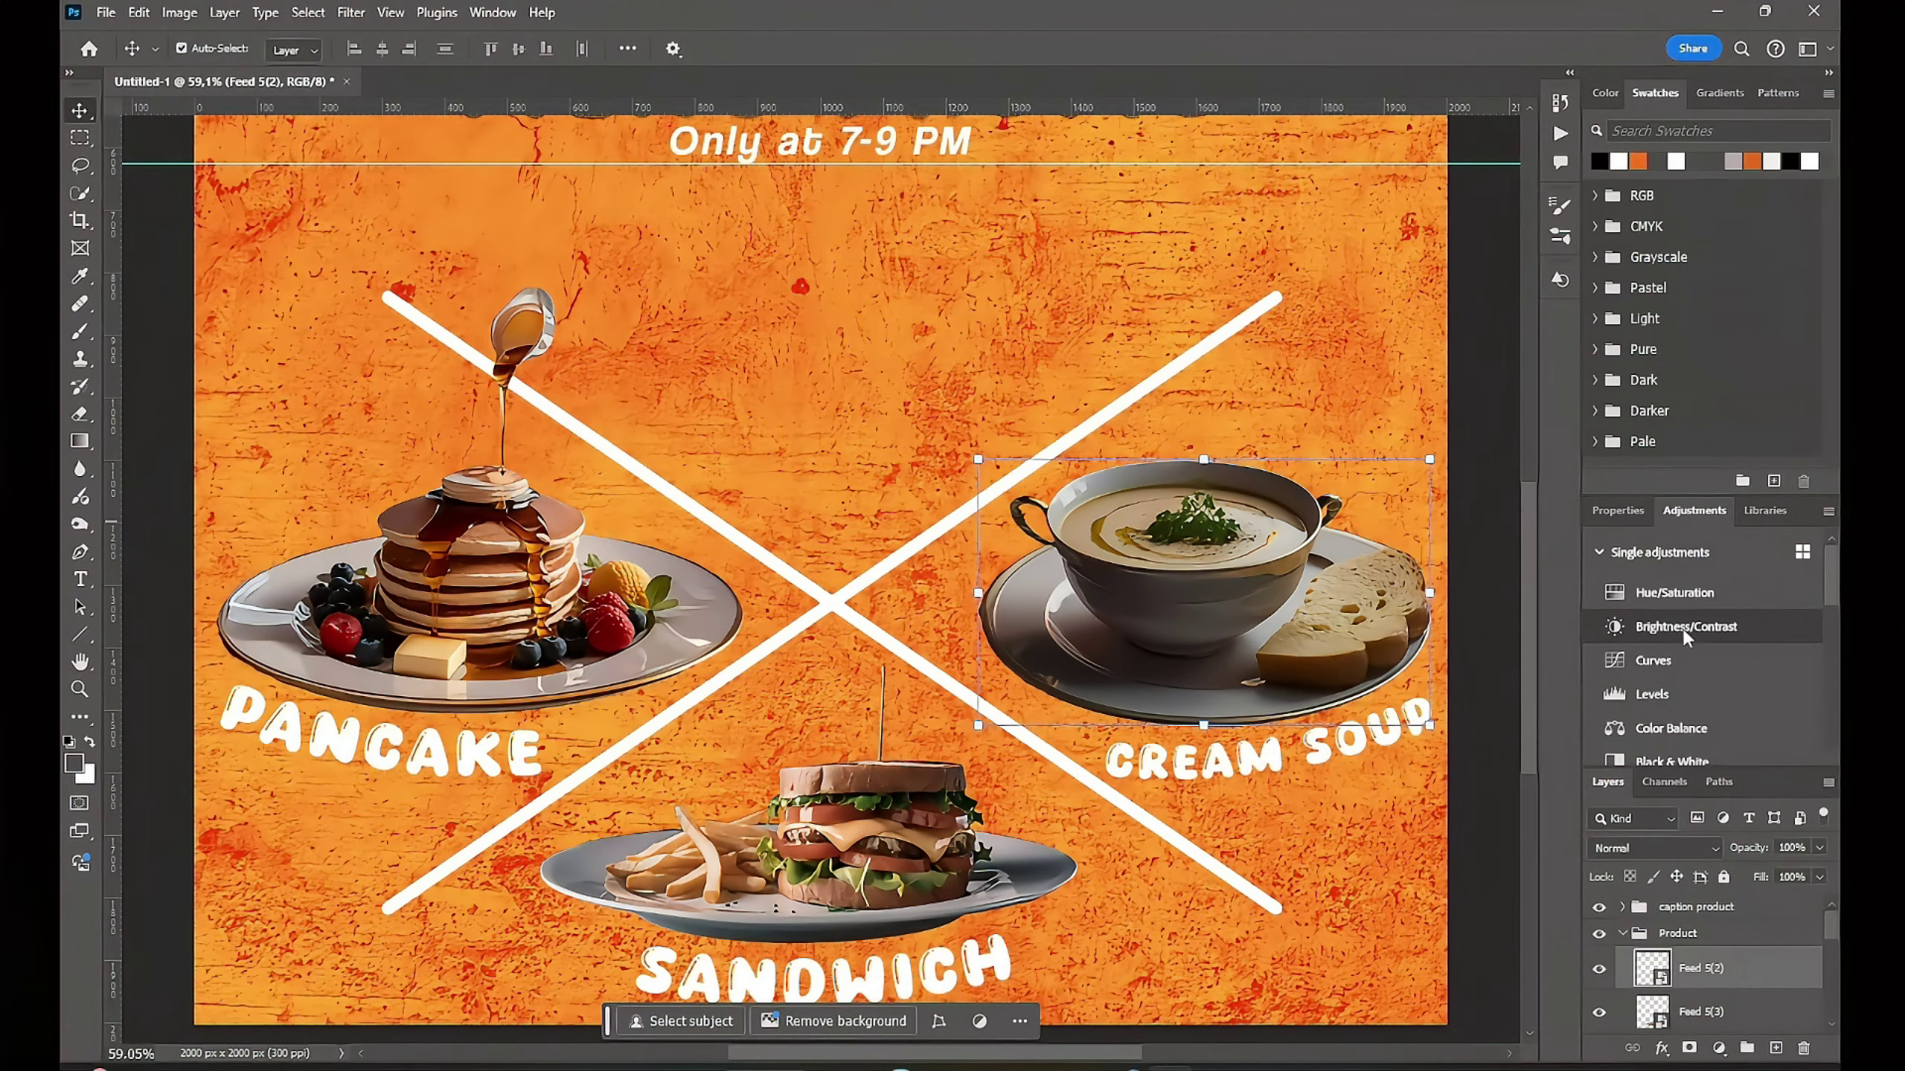
click(1687, 626)
drag(1703, 639, 1722, 639)
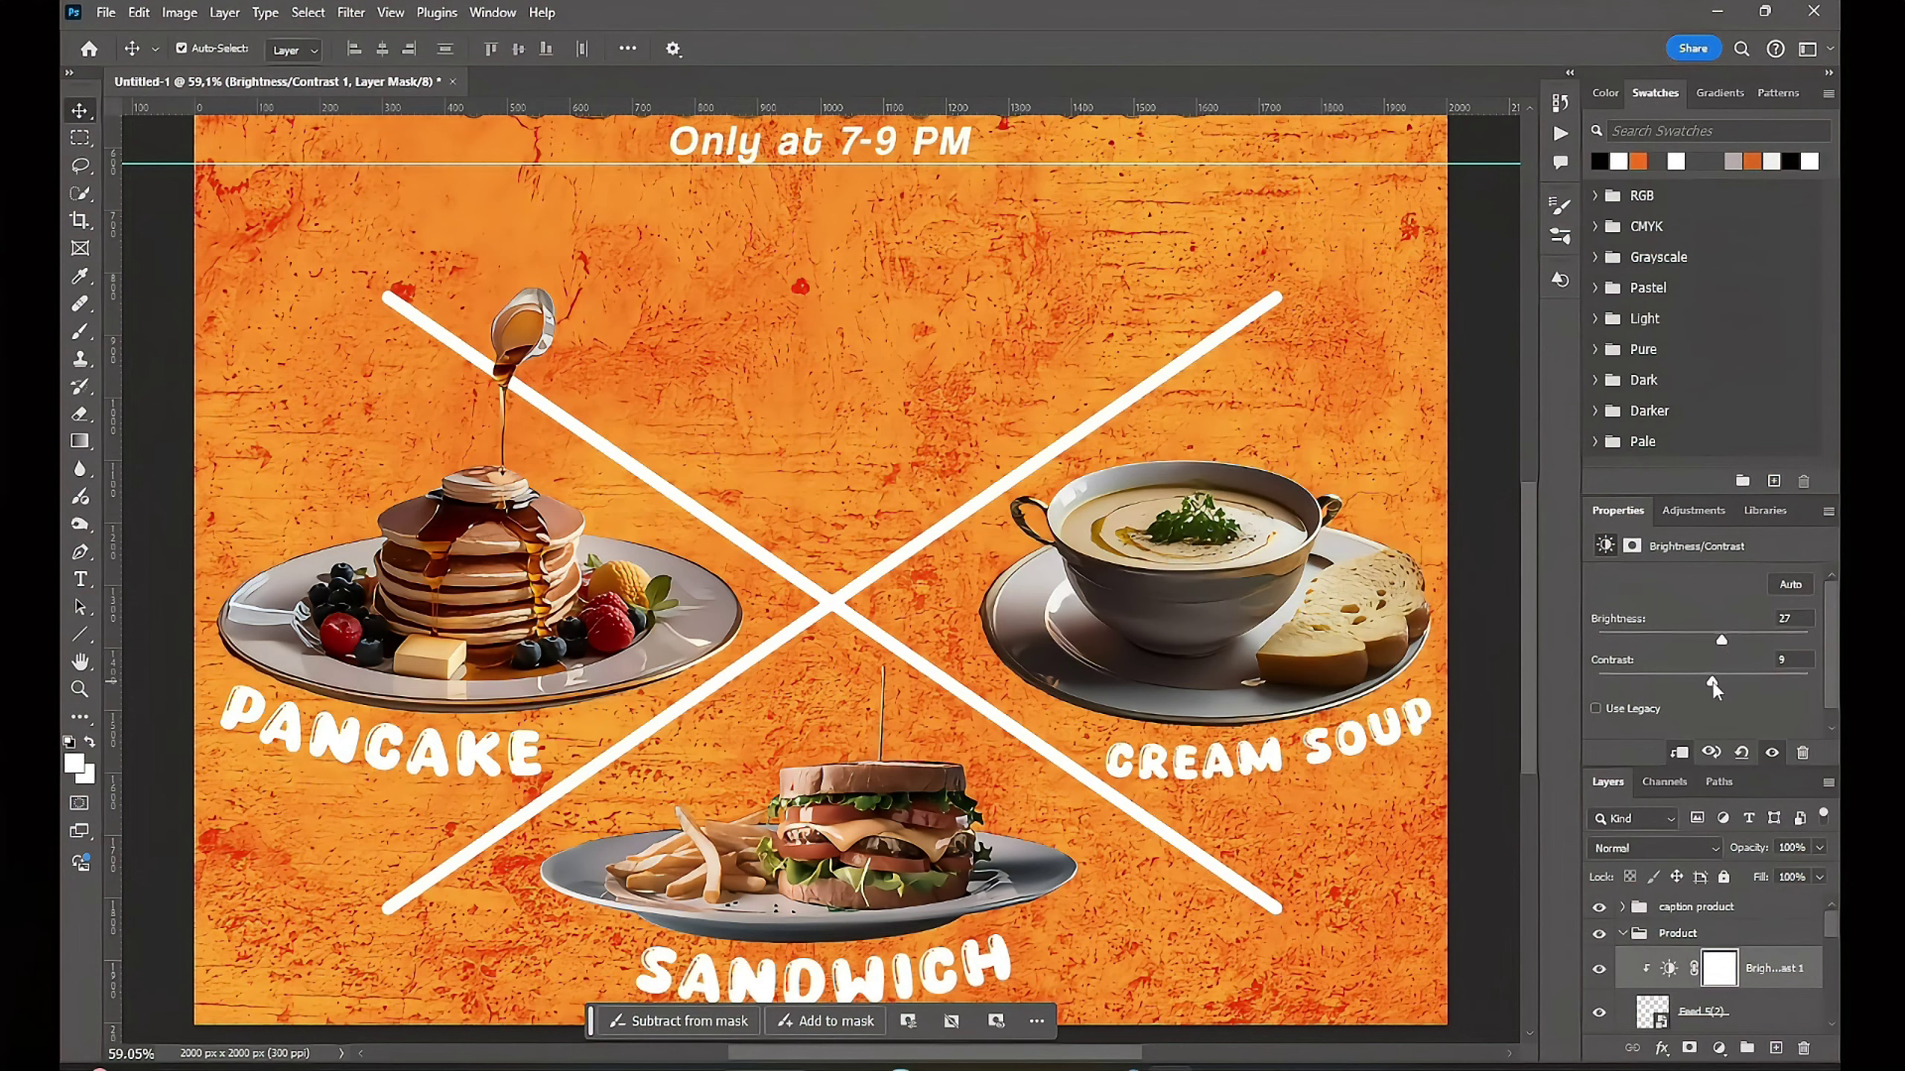
drag(1702, 681, 1730, 640)
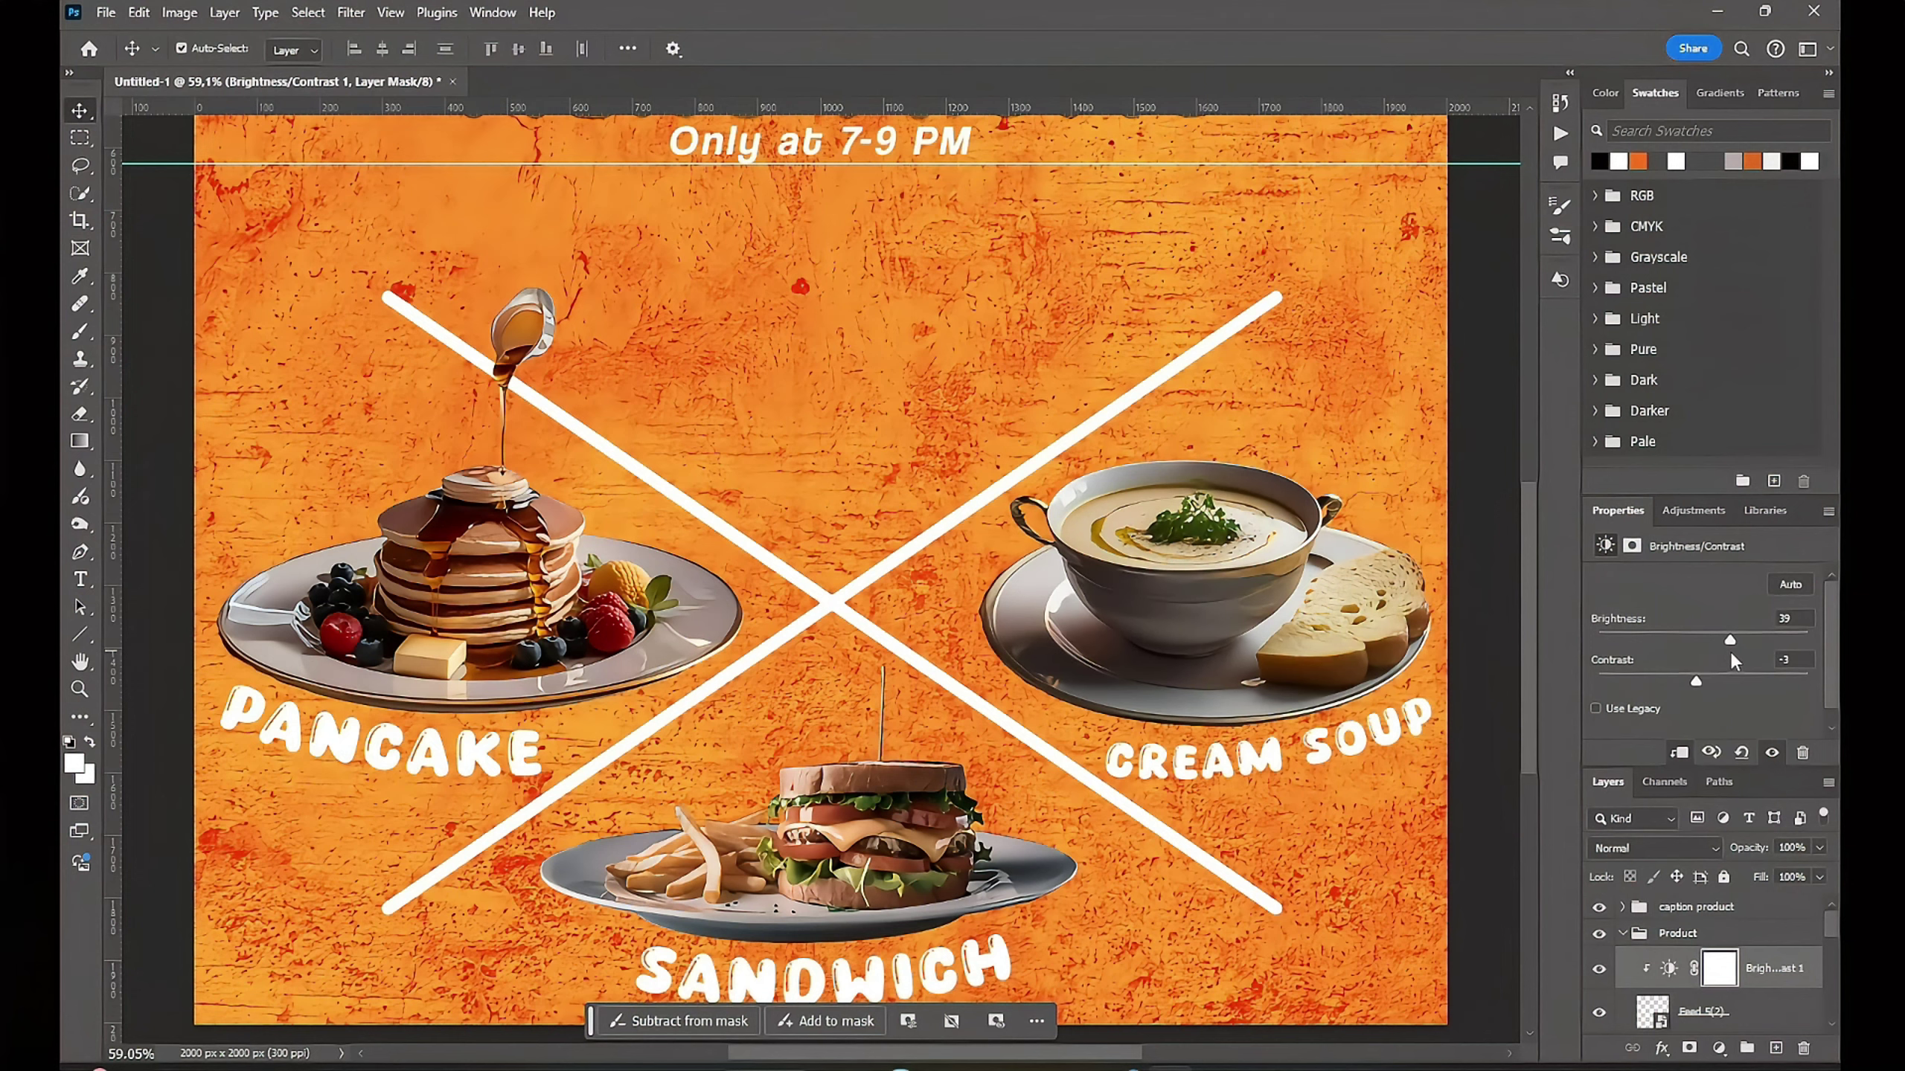
scroll(1399, 724, down, 3)
click(1399, 724)
scroll(1422, 717, up, 1)
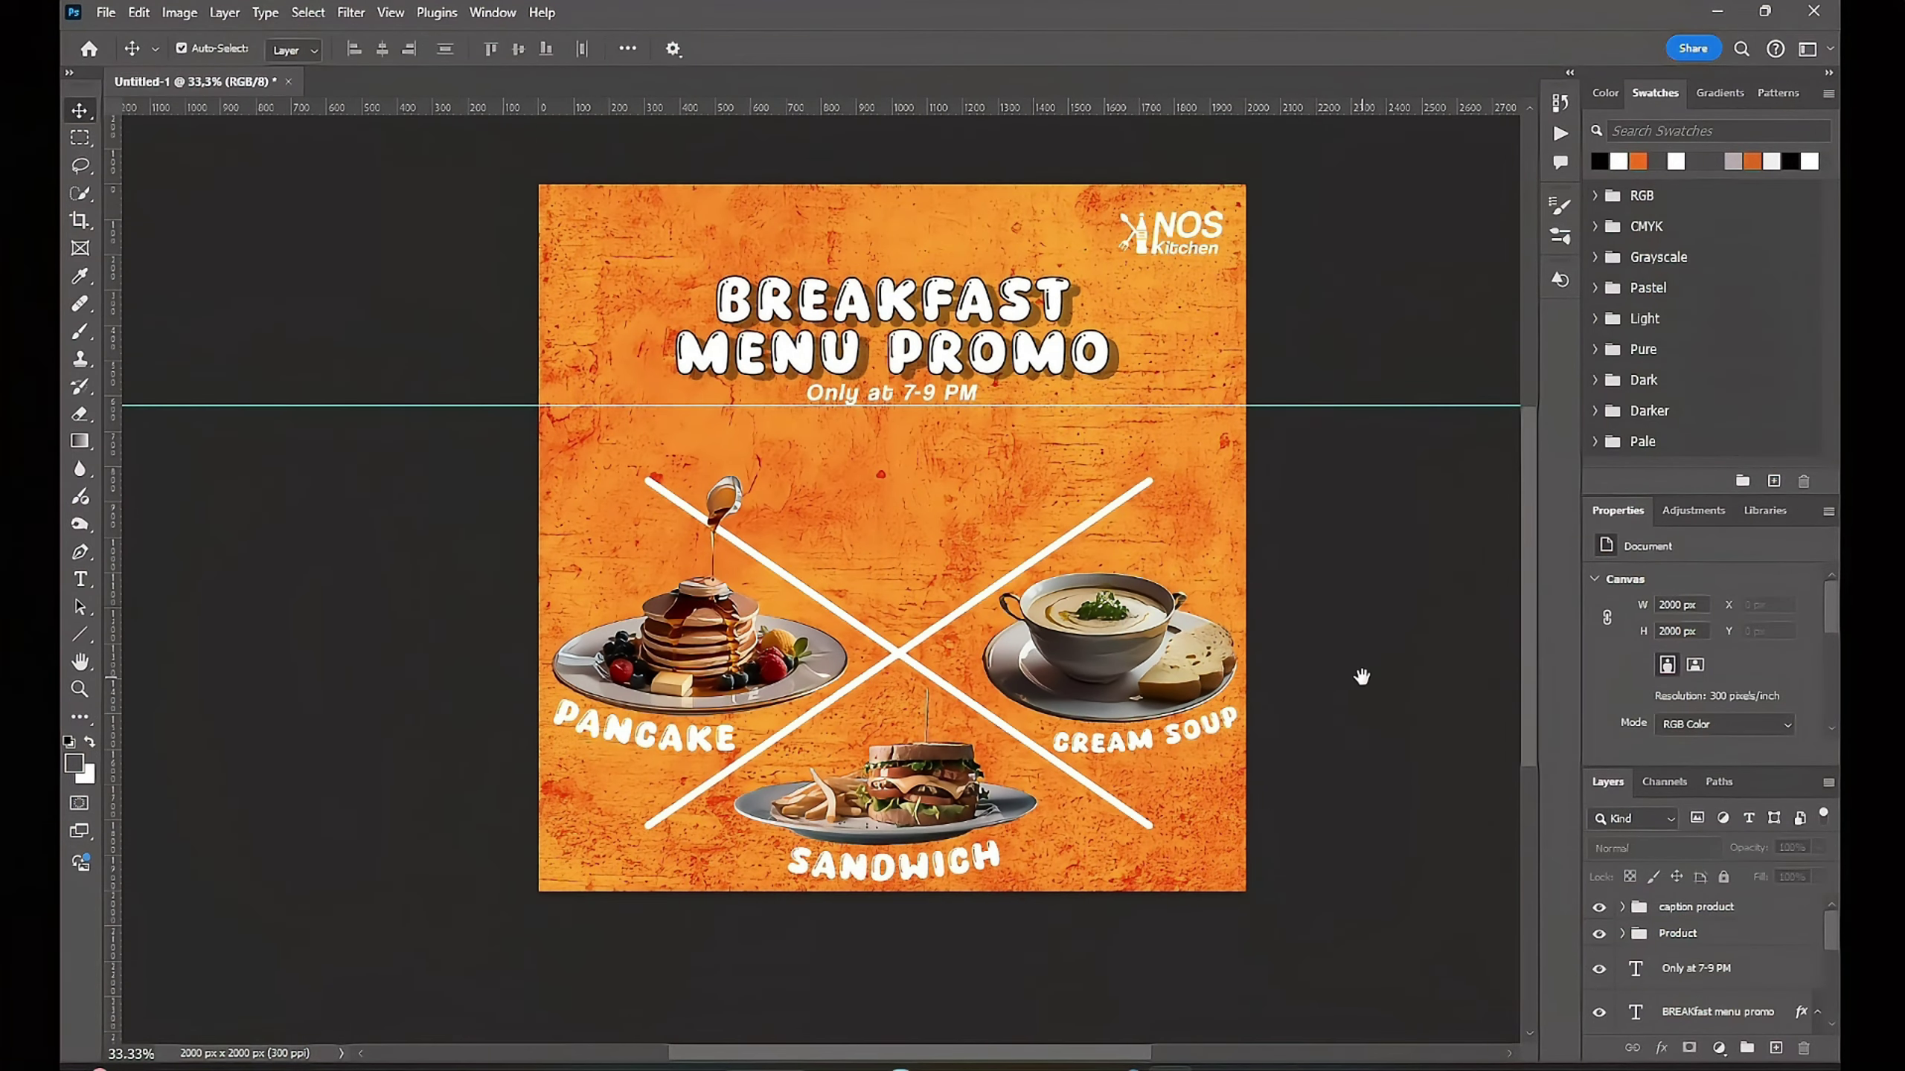
Step: Give the Product group of dish photos a white 8 px stroke
click(1629, 935)
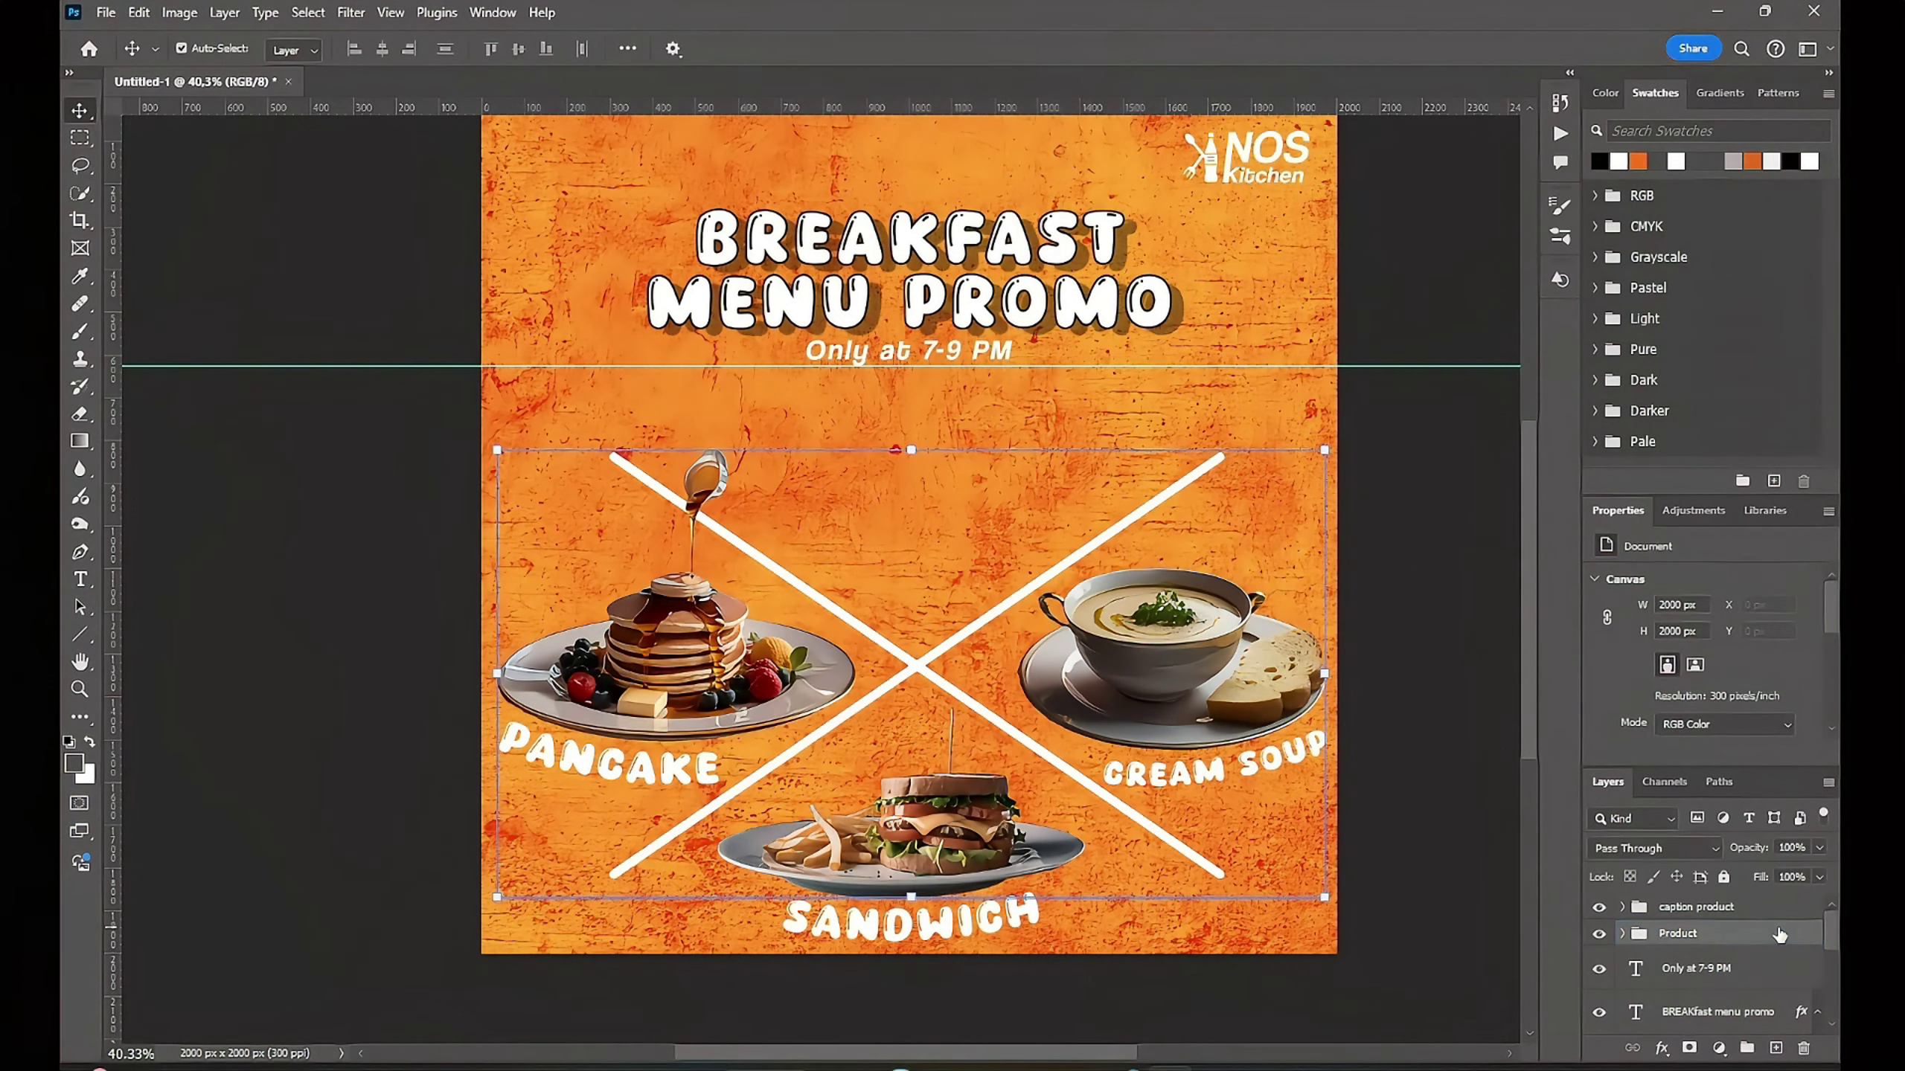
double_click(1779, 934)
click(1058, 682)
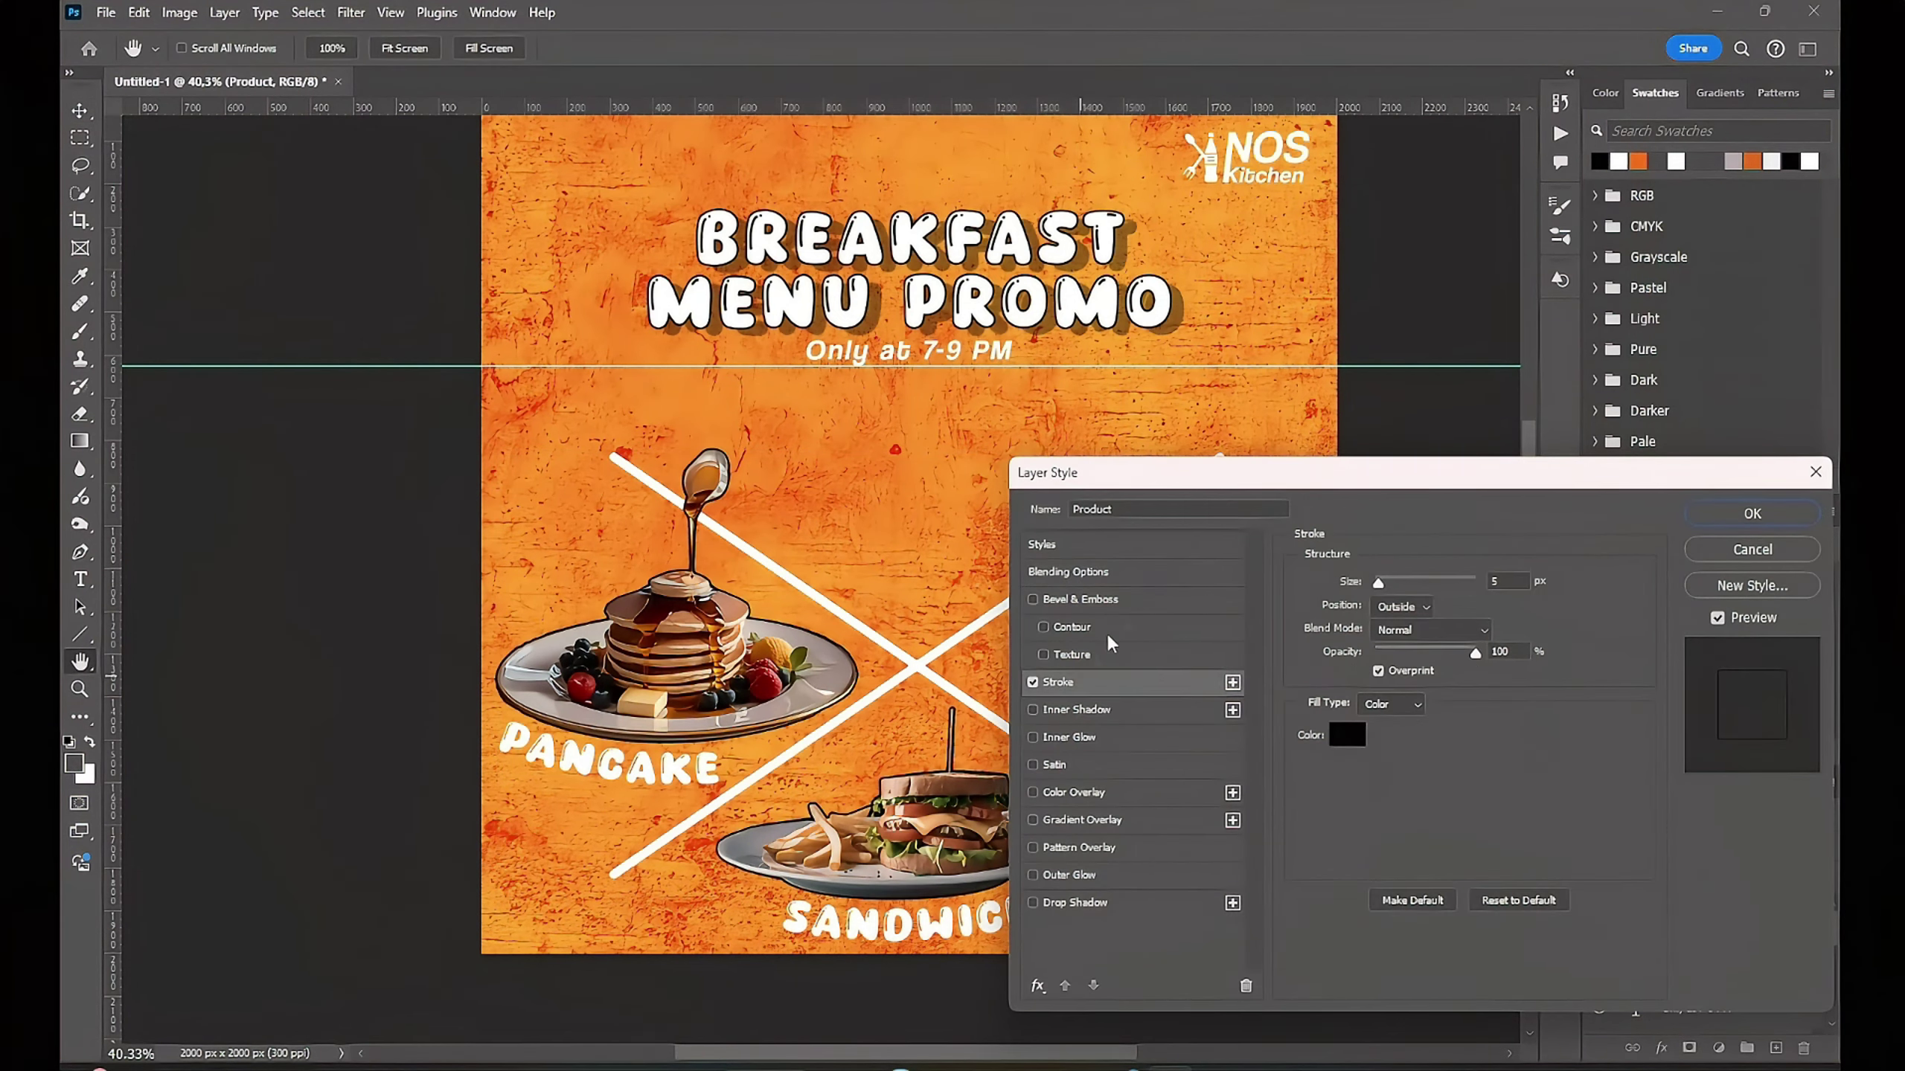
drag(1200, 473, 1335, 506)
click(1471, 776)
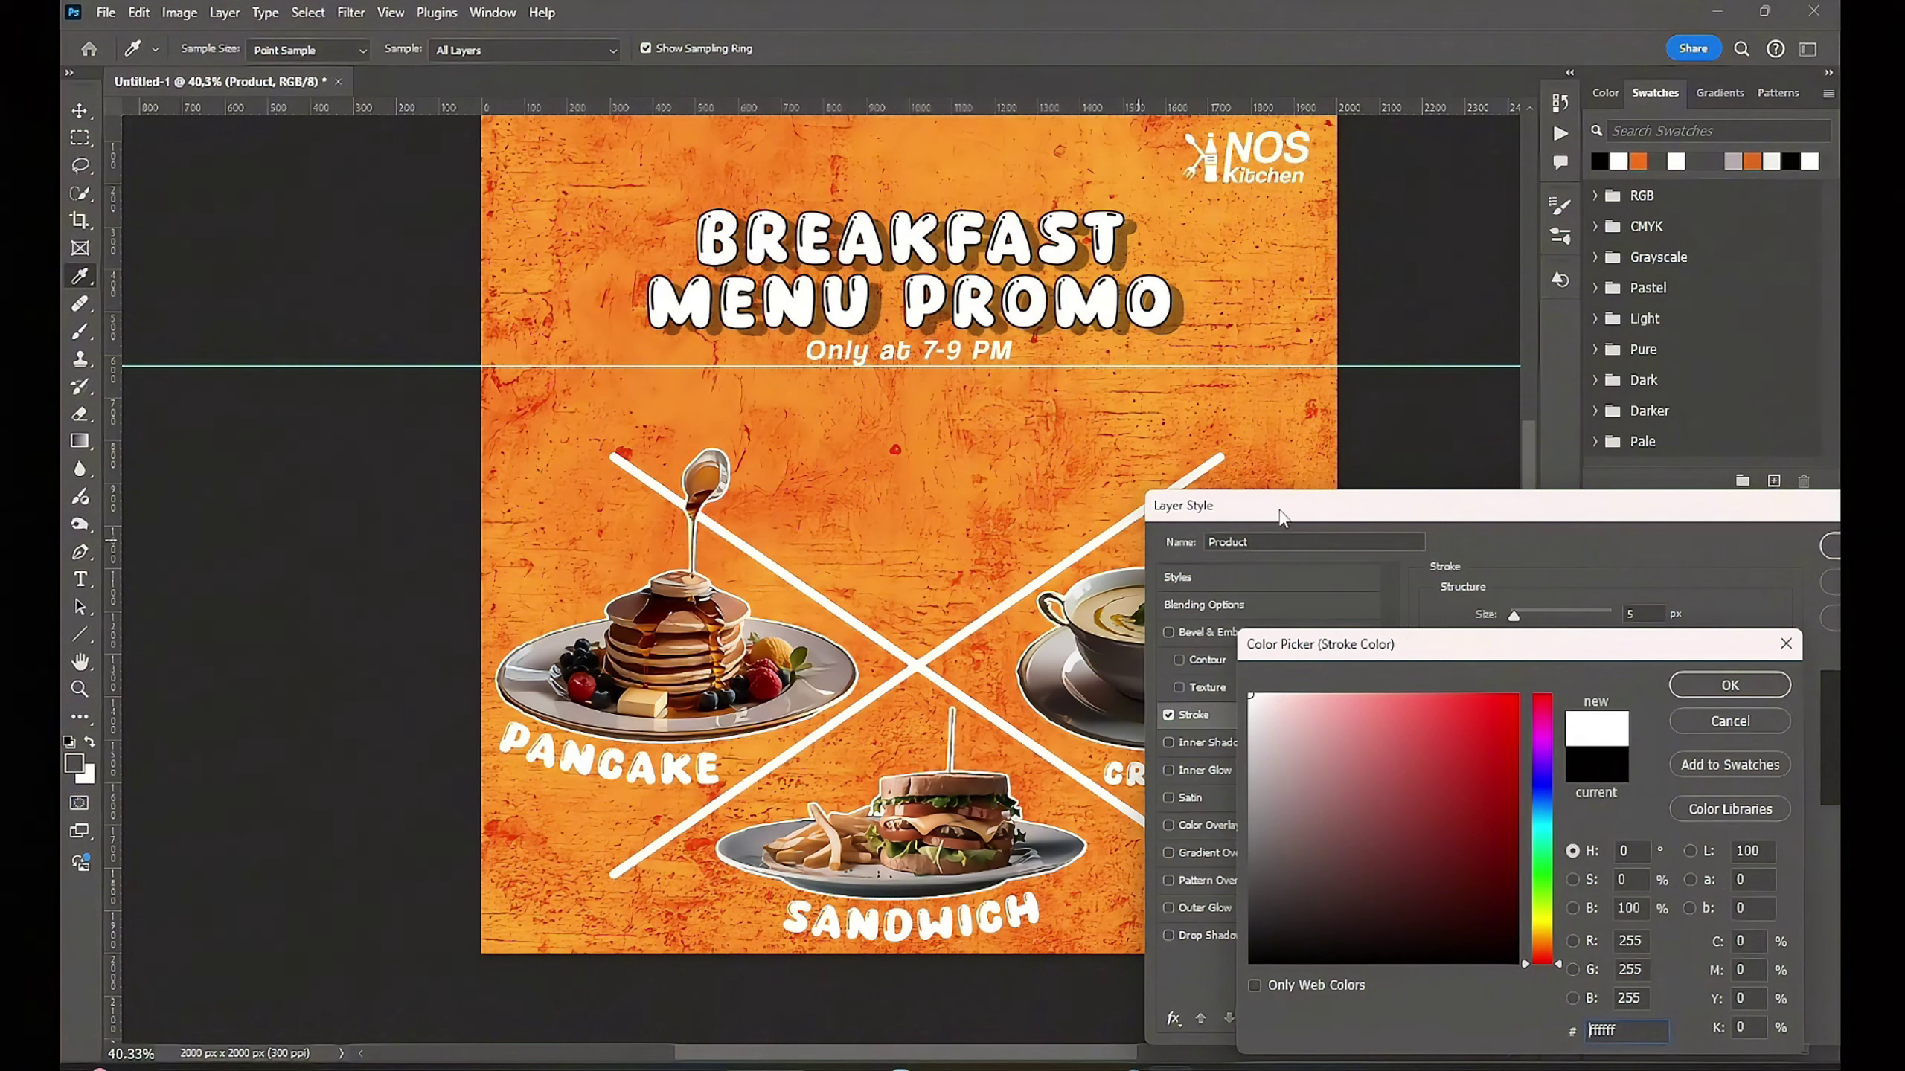
click(1729, 685)
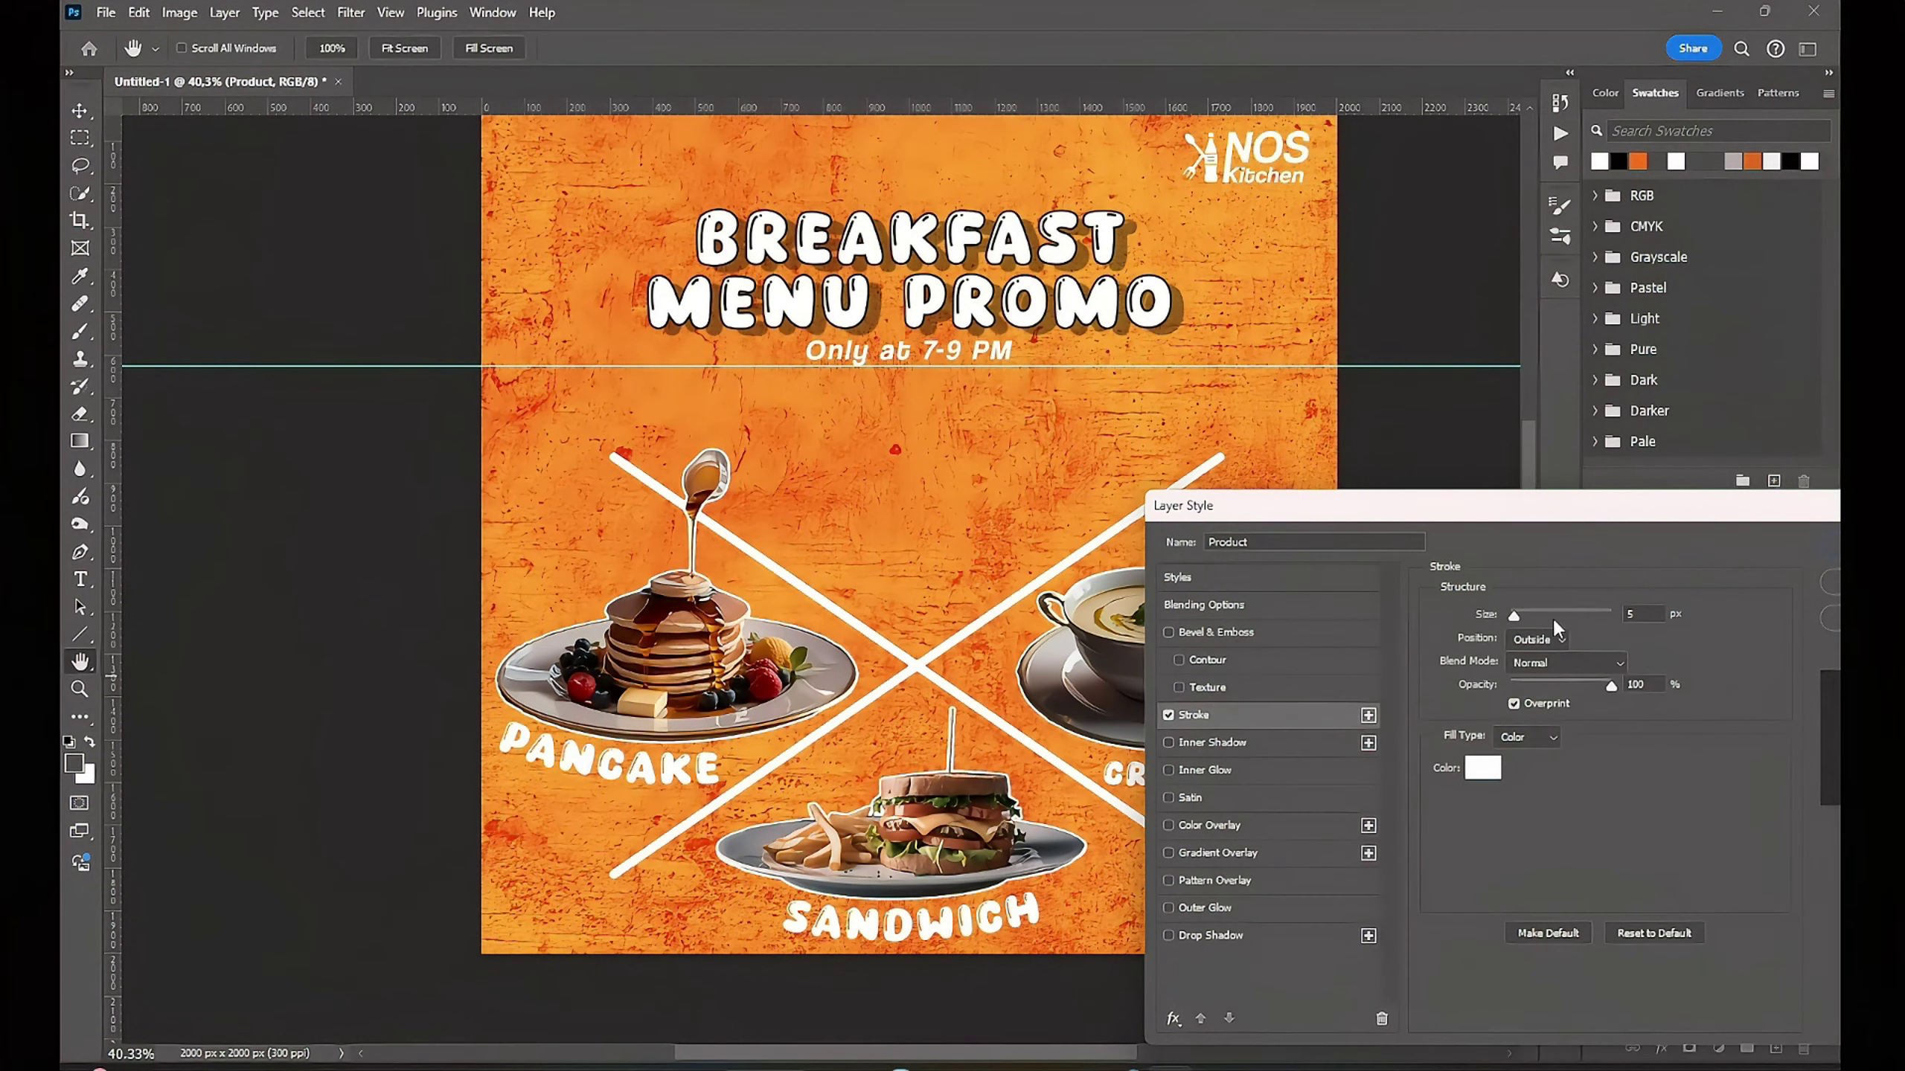
drag(1513, 615, 1516, 612)
drag(1516, 522, 1680, 801)
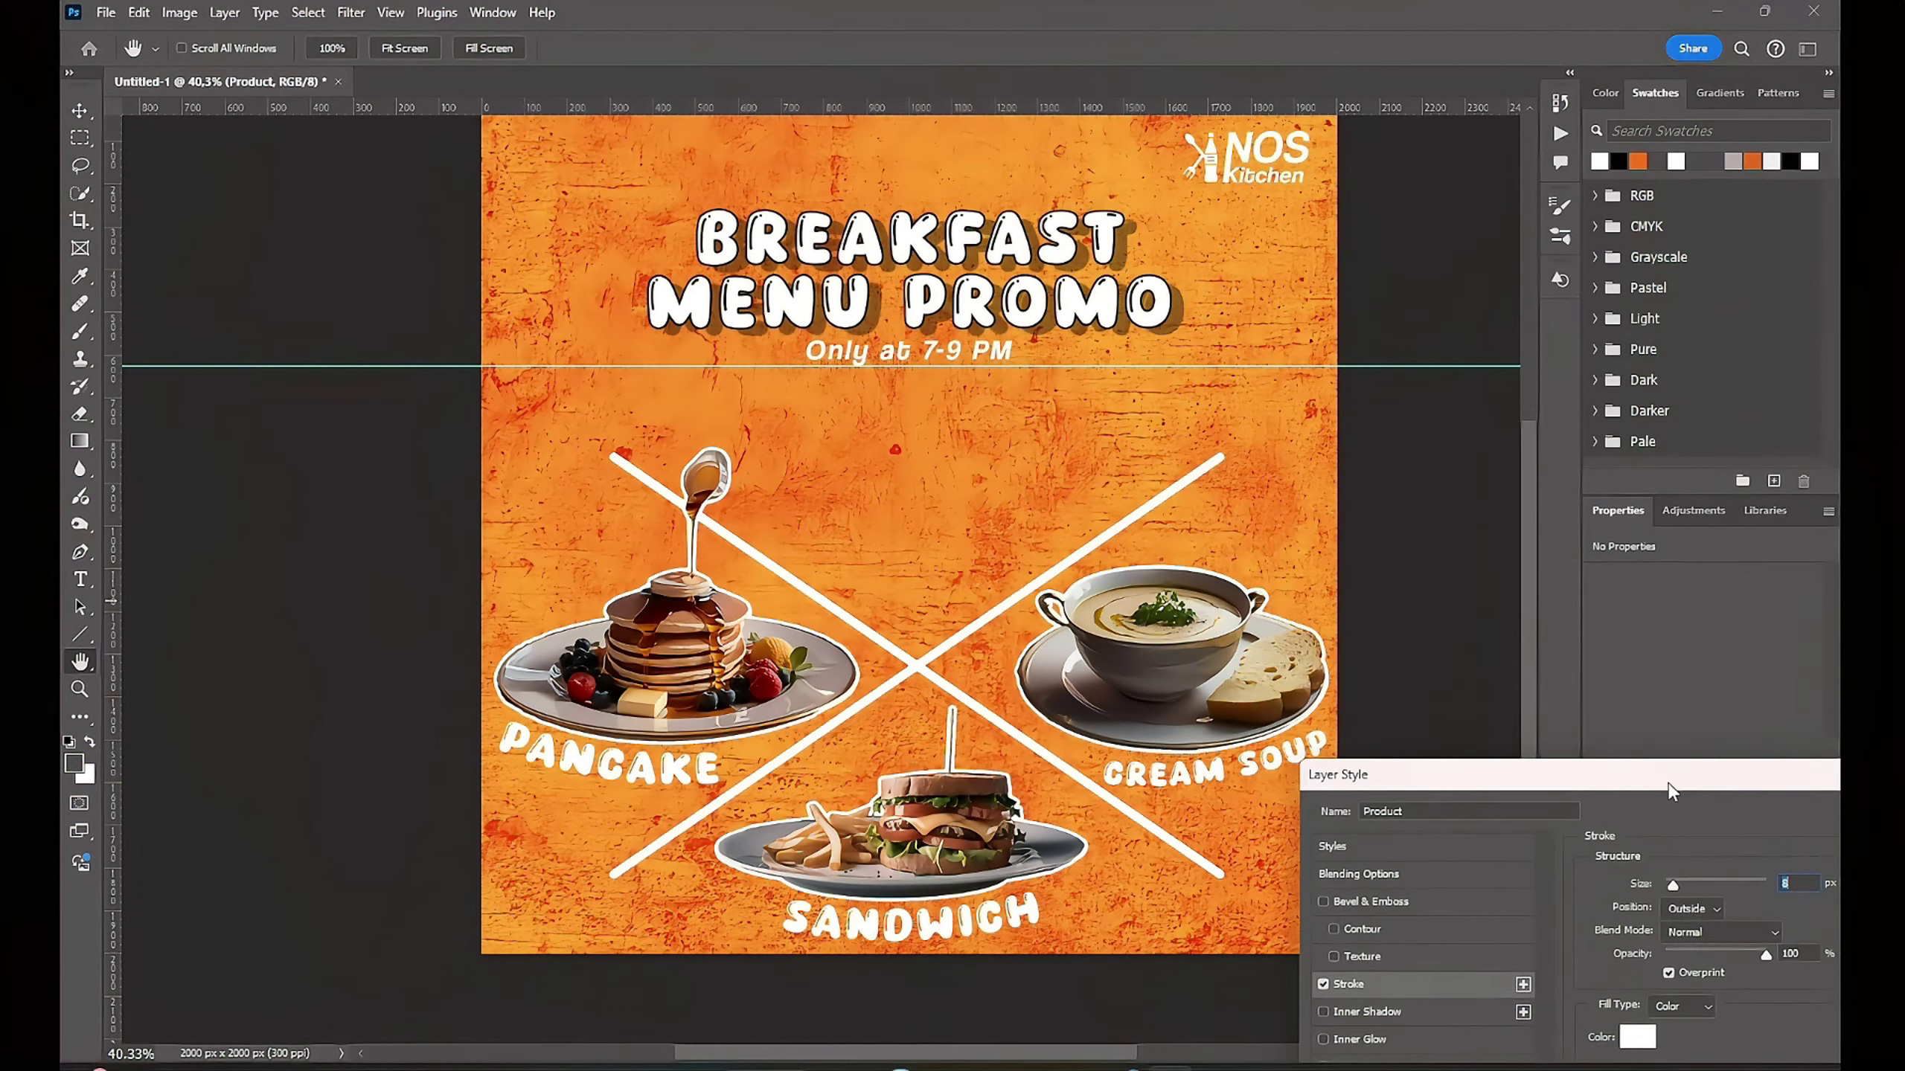
drag(1677, 802, 1428, 520)
click(1774, 590)
Step: Nudge the sandwich photo and caption up and centre the SANDWICH caption under the plate
click(1487, 730)
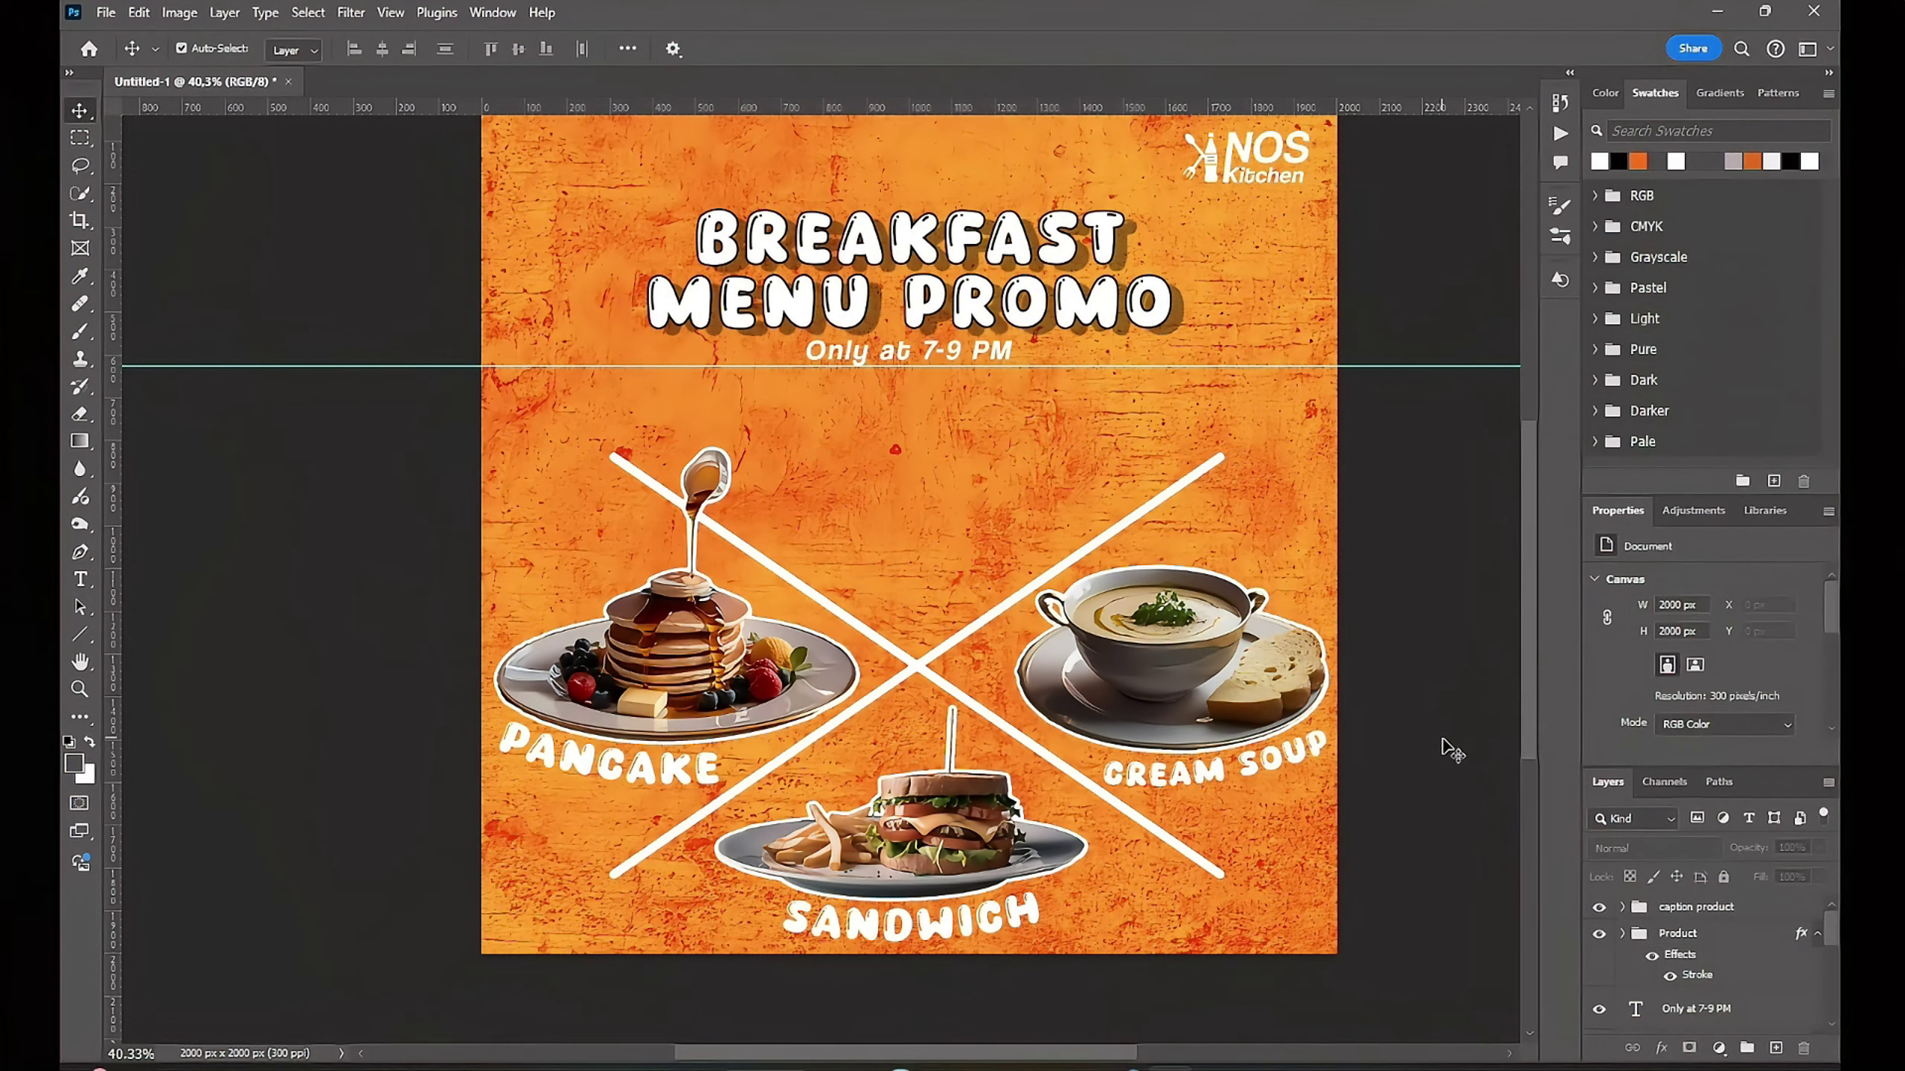
drag(1449, 749, 1399, 717)
click(907, 889)
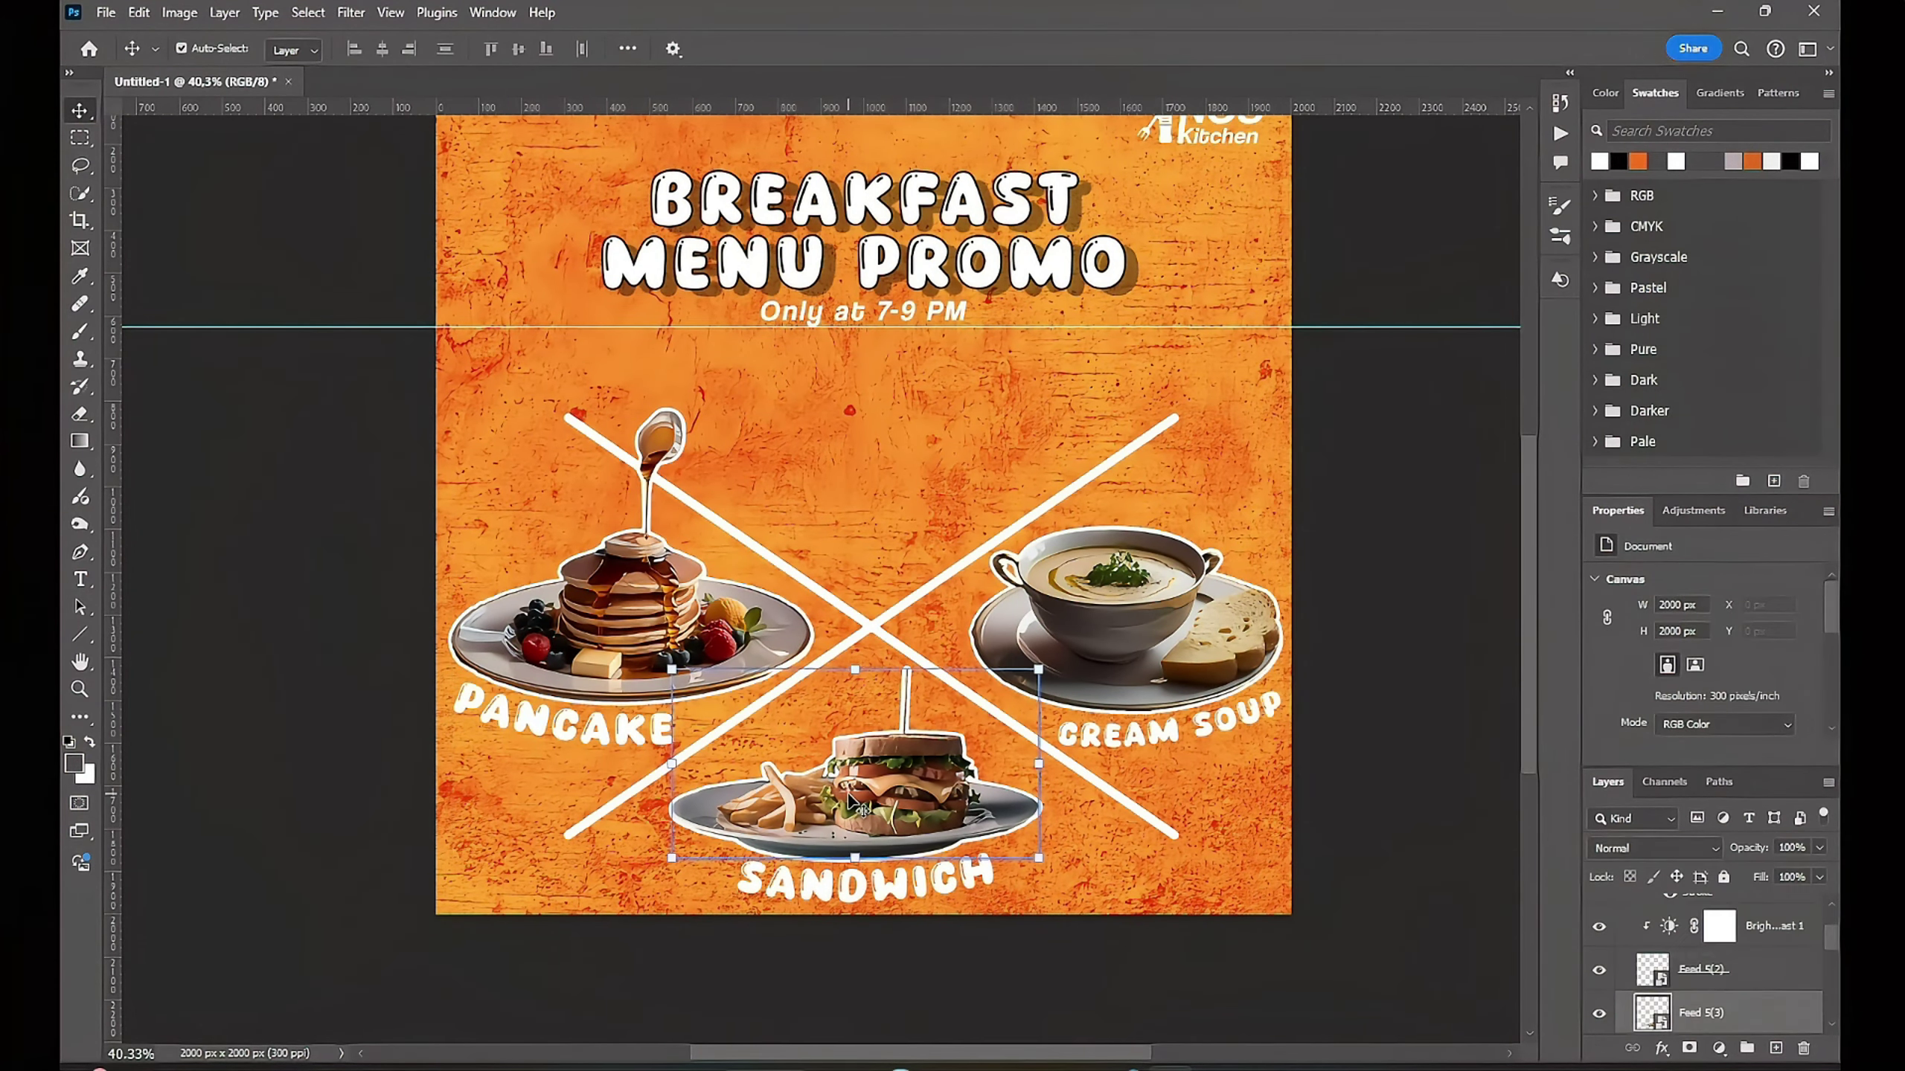
drag(908, 889, 912, 883)
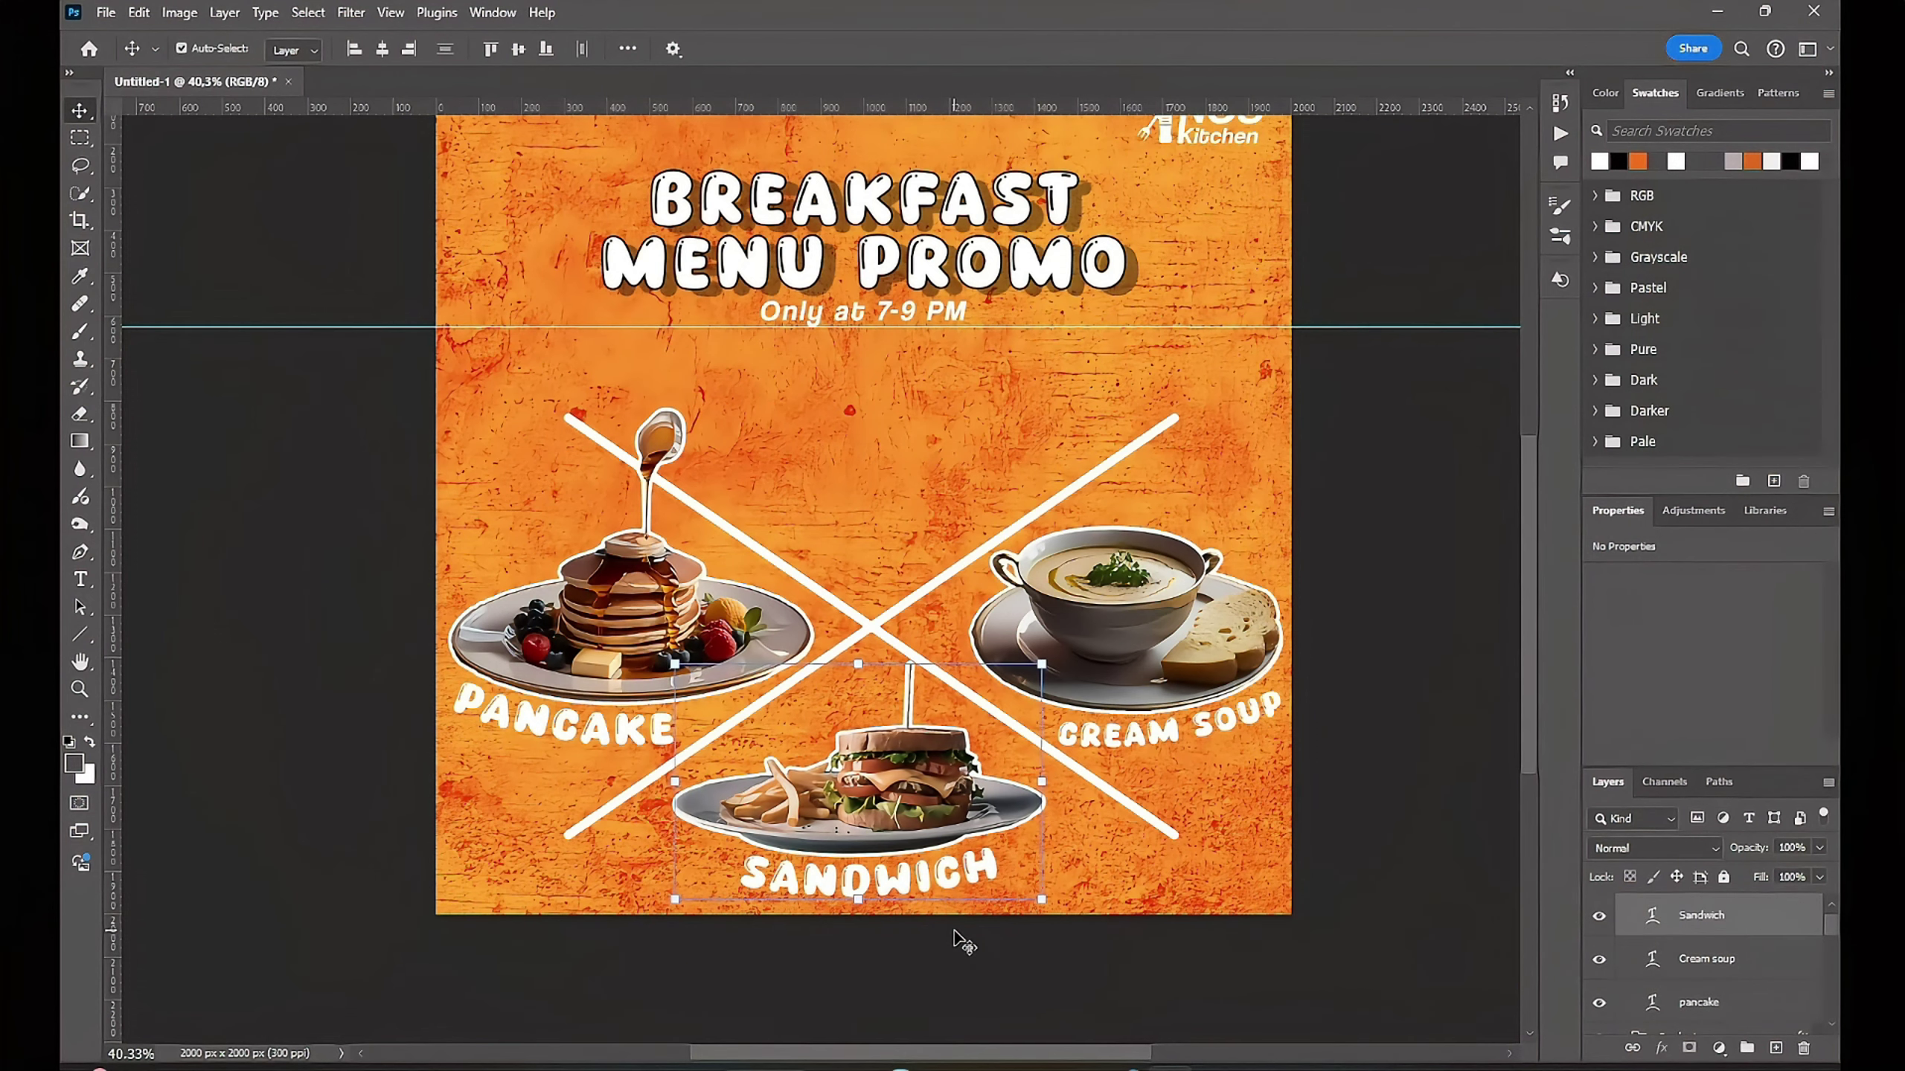
key(Up)
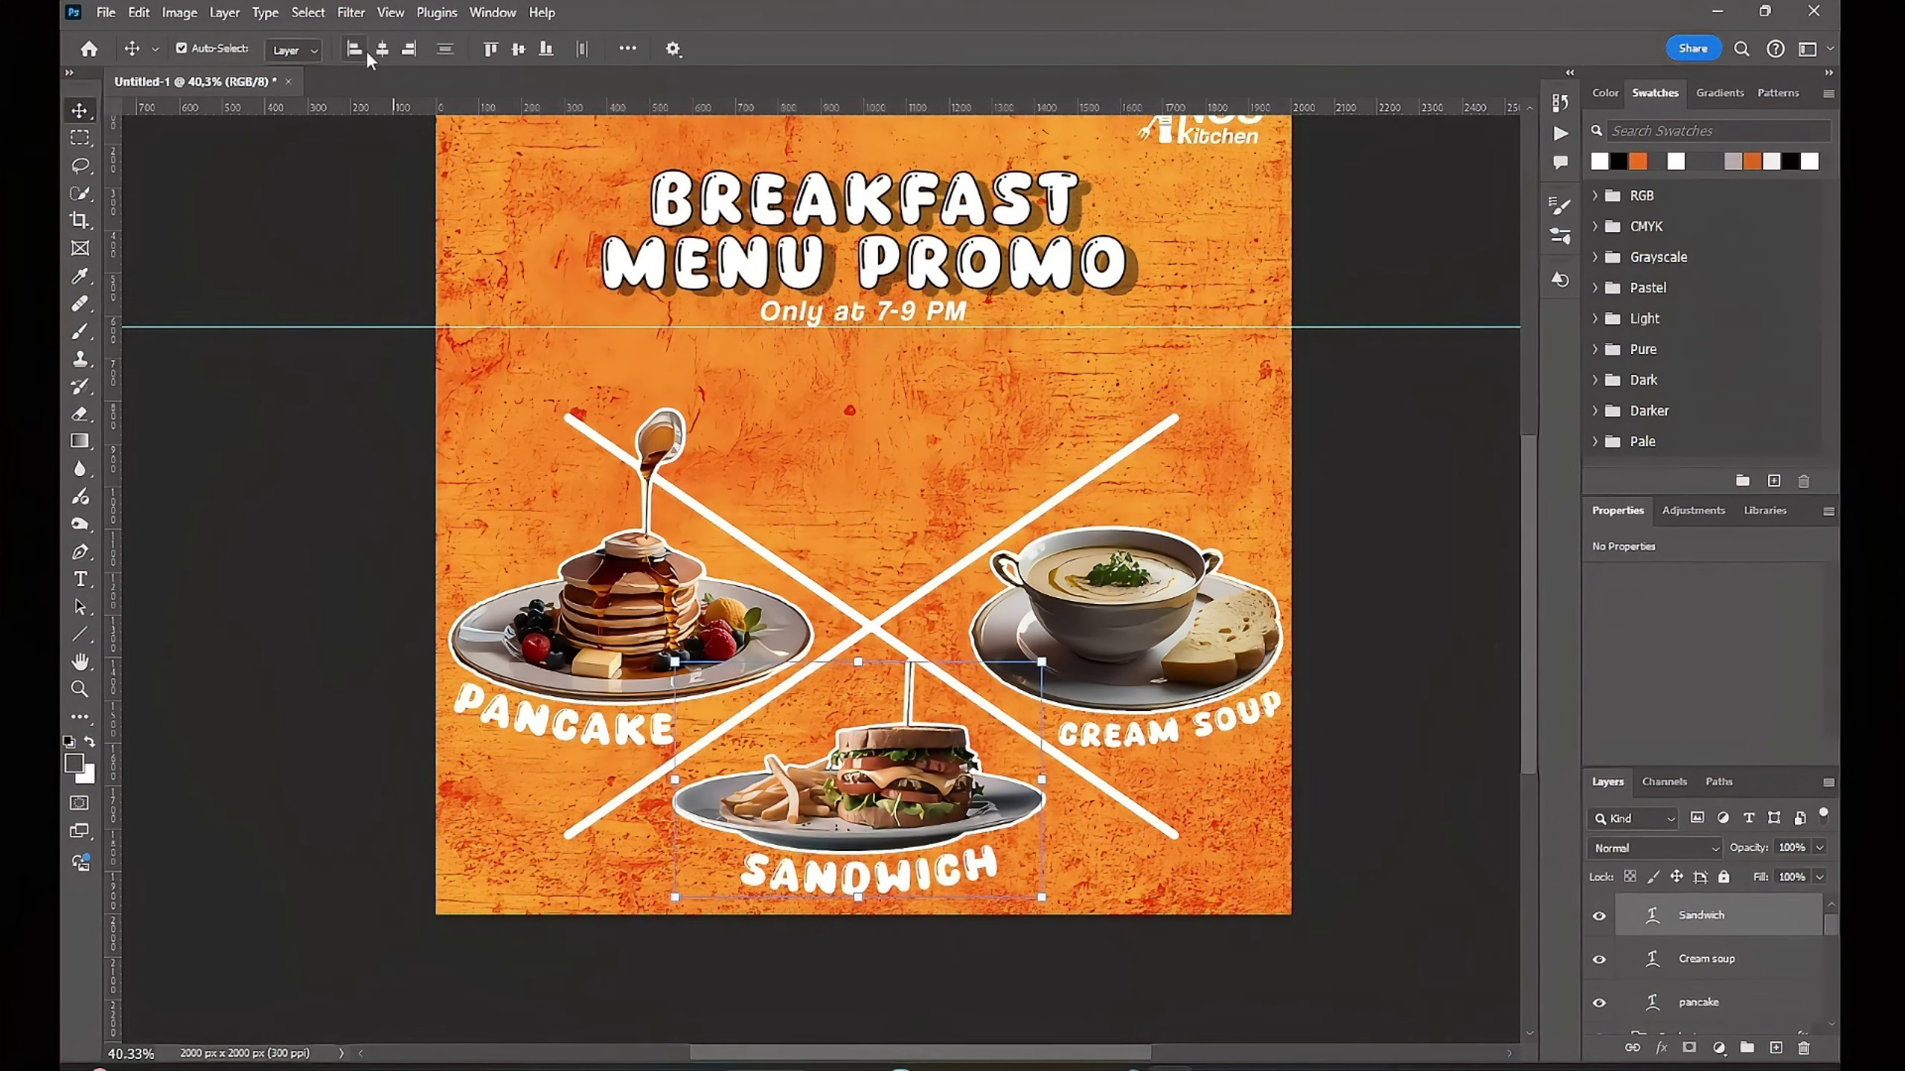
click(381, 50)
Step: Rotate the SANDWICH caption slightly with Free Transform
click(1701, 916)
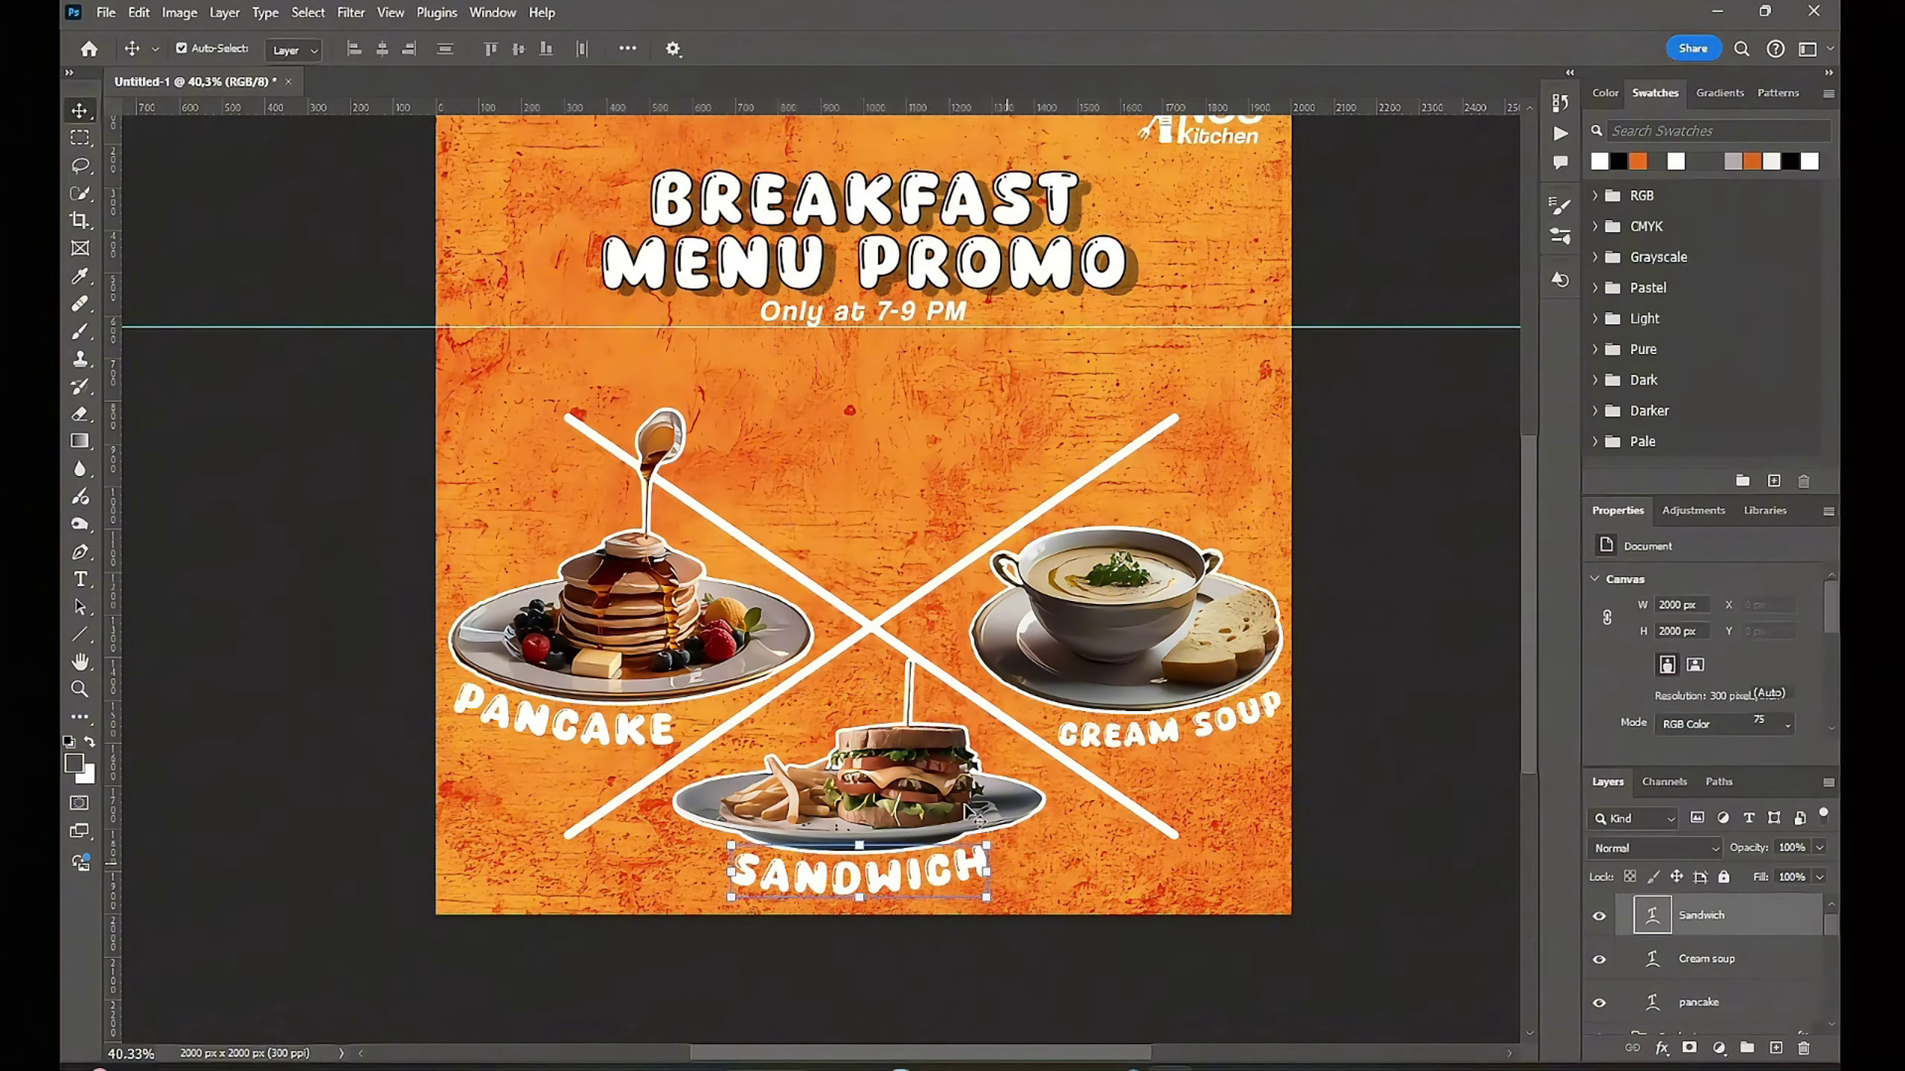
key(ctrl+t)
scroll(975, 810, up, 2)
drag(1013, 856, 1026, 836)
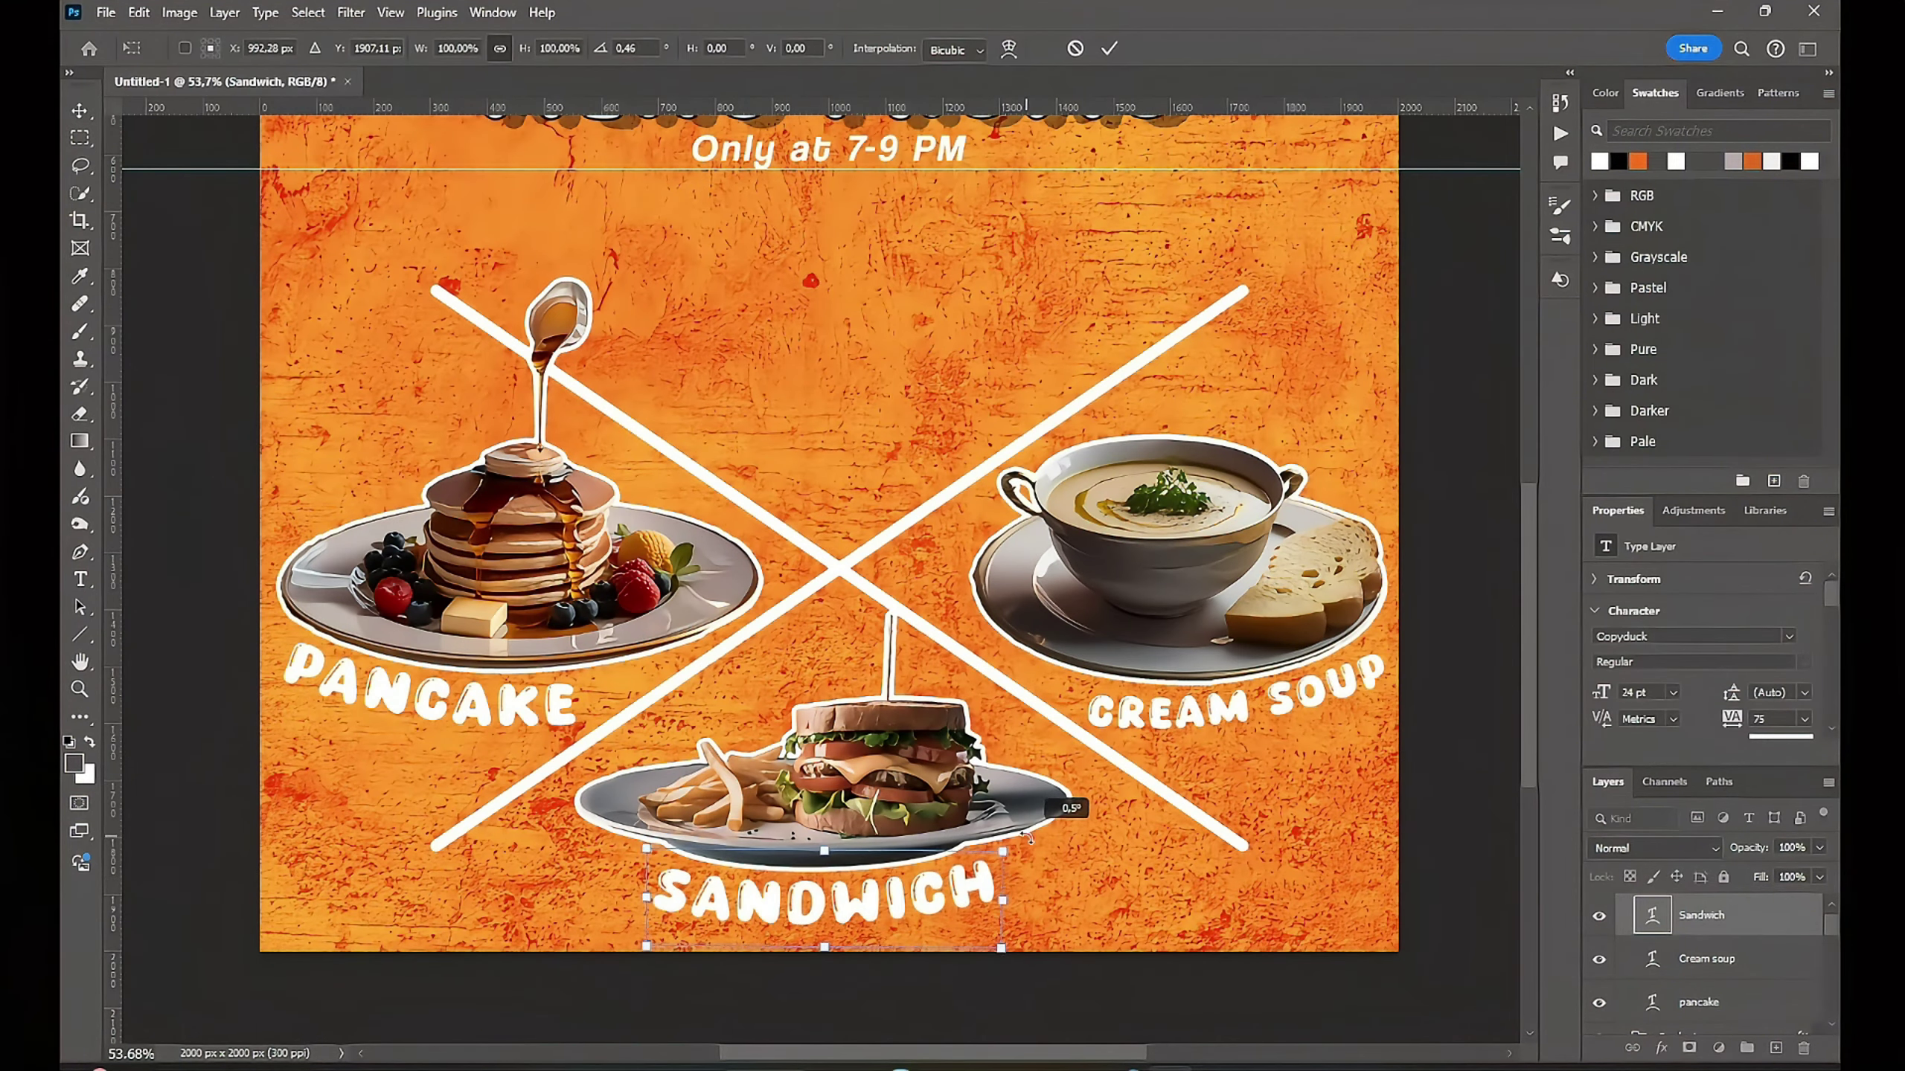
key(Return)
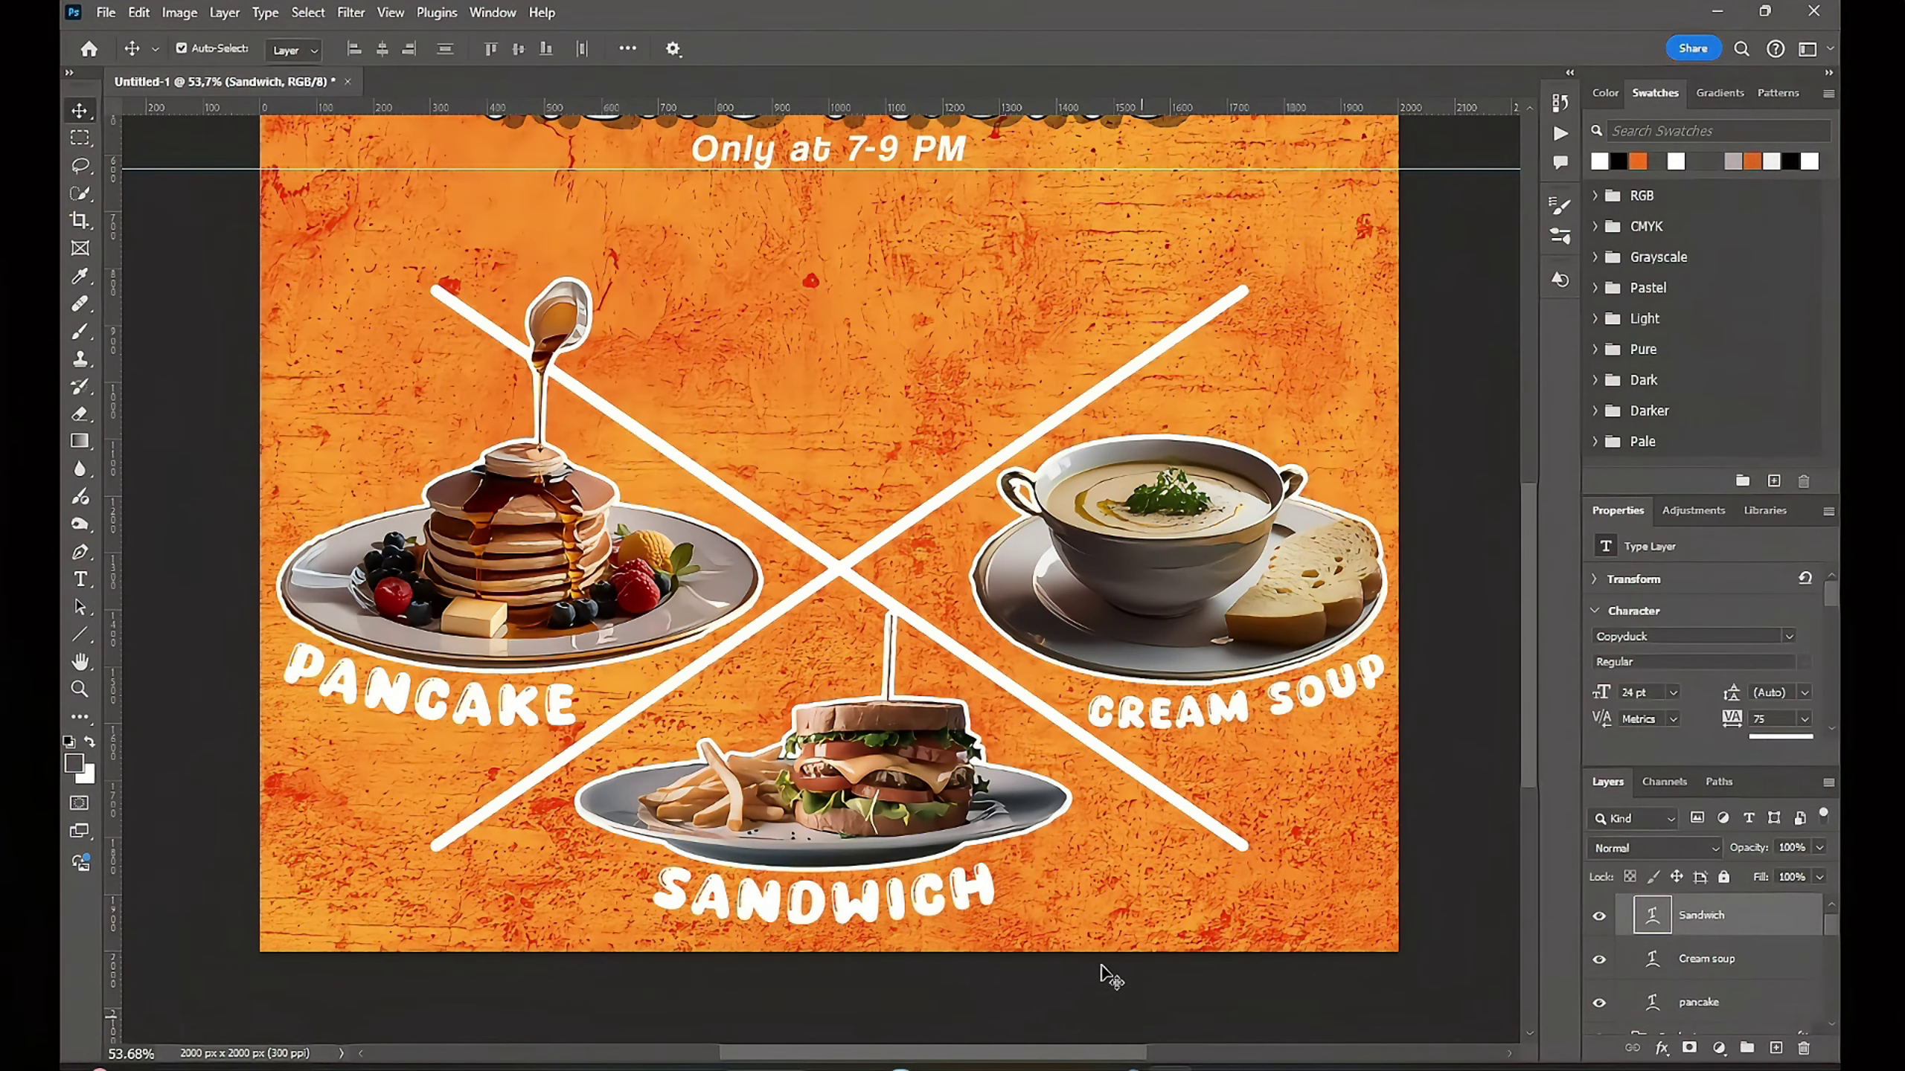
Step: Centre the sandwich photo horizontally on the canvas, then nudge it slightly left
click(923, 762)
key(ctrl+a)
click(383, 49)
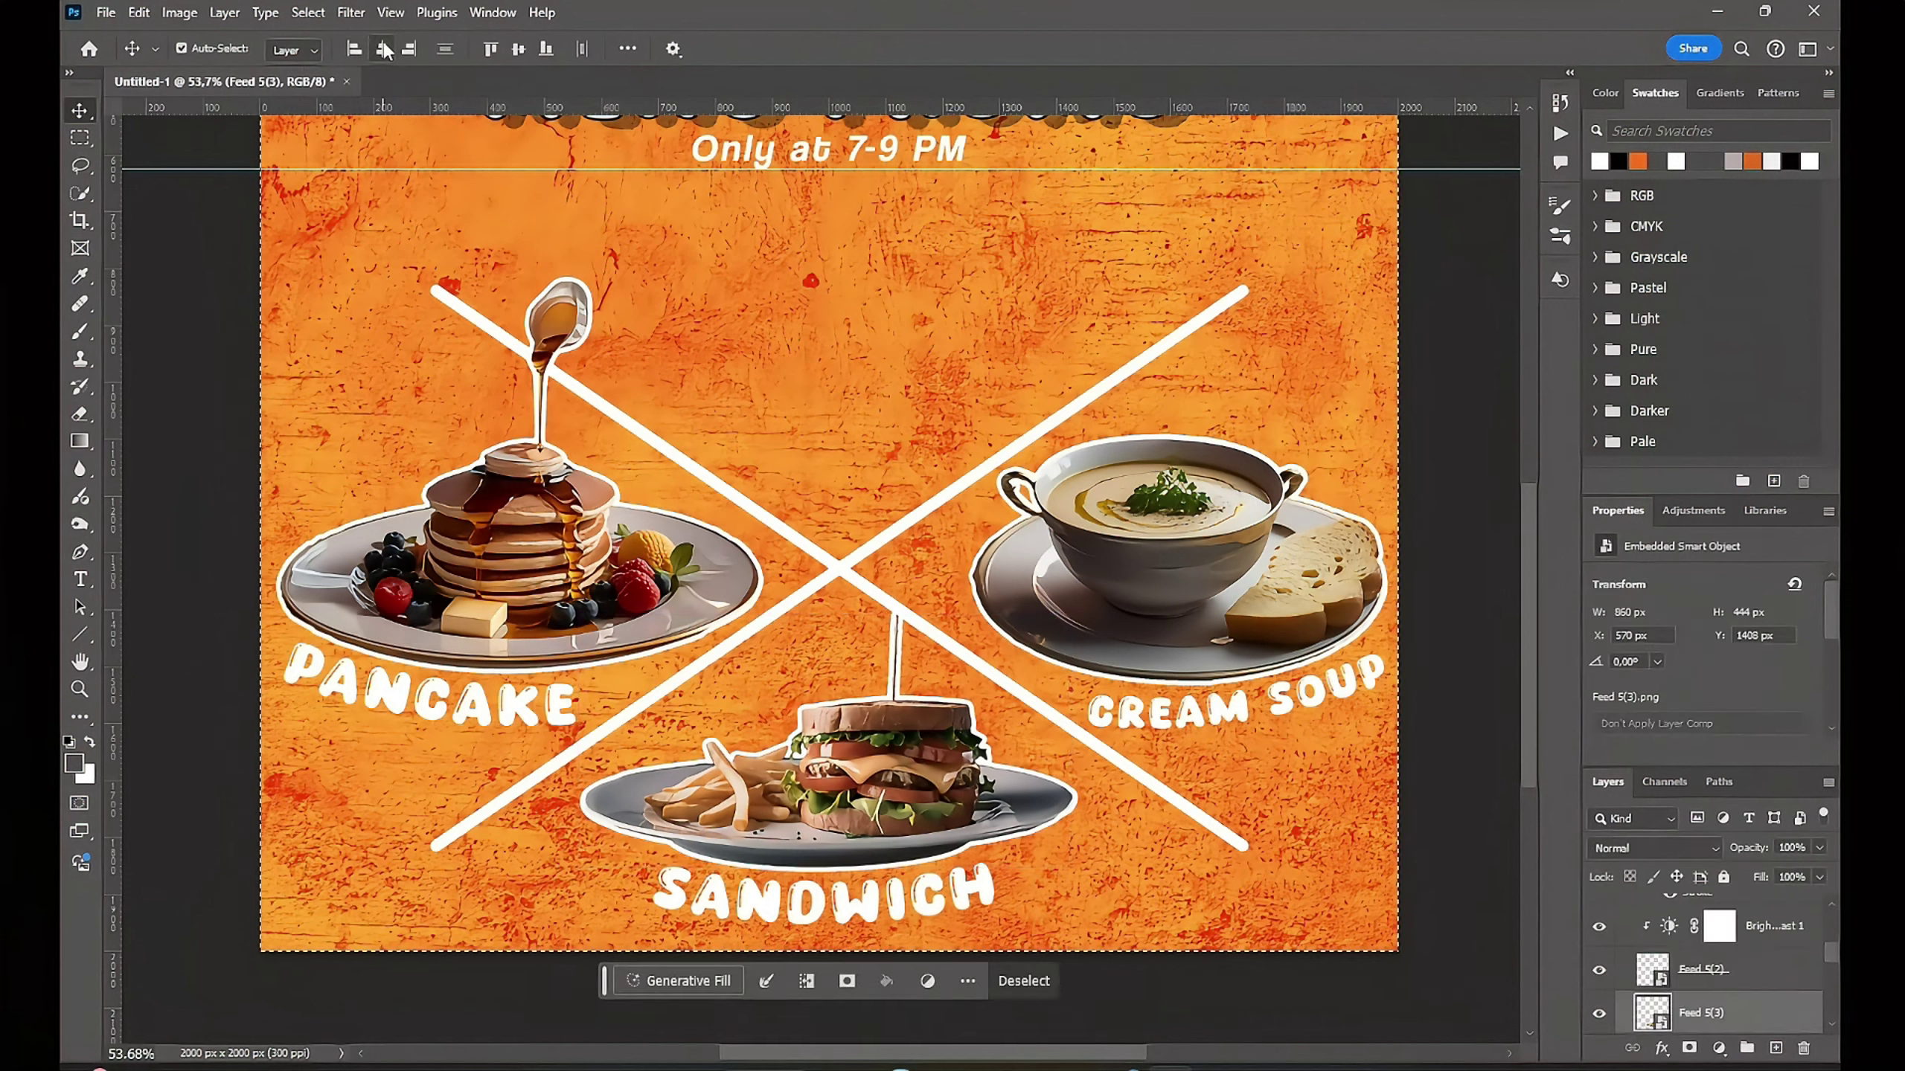
key(shift+Left)
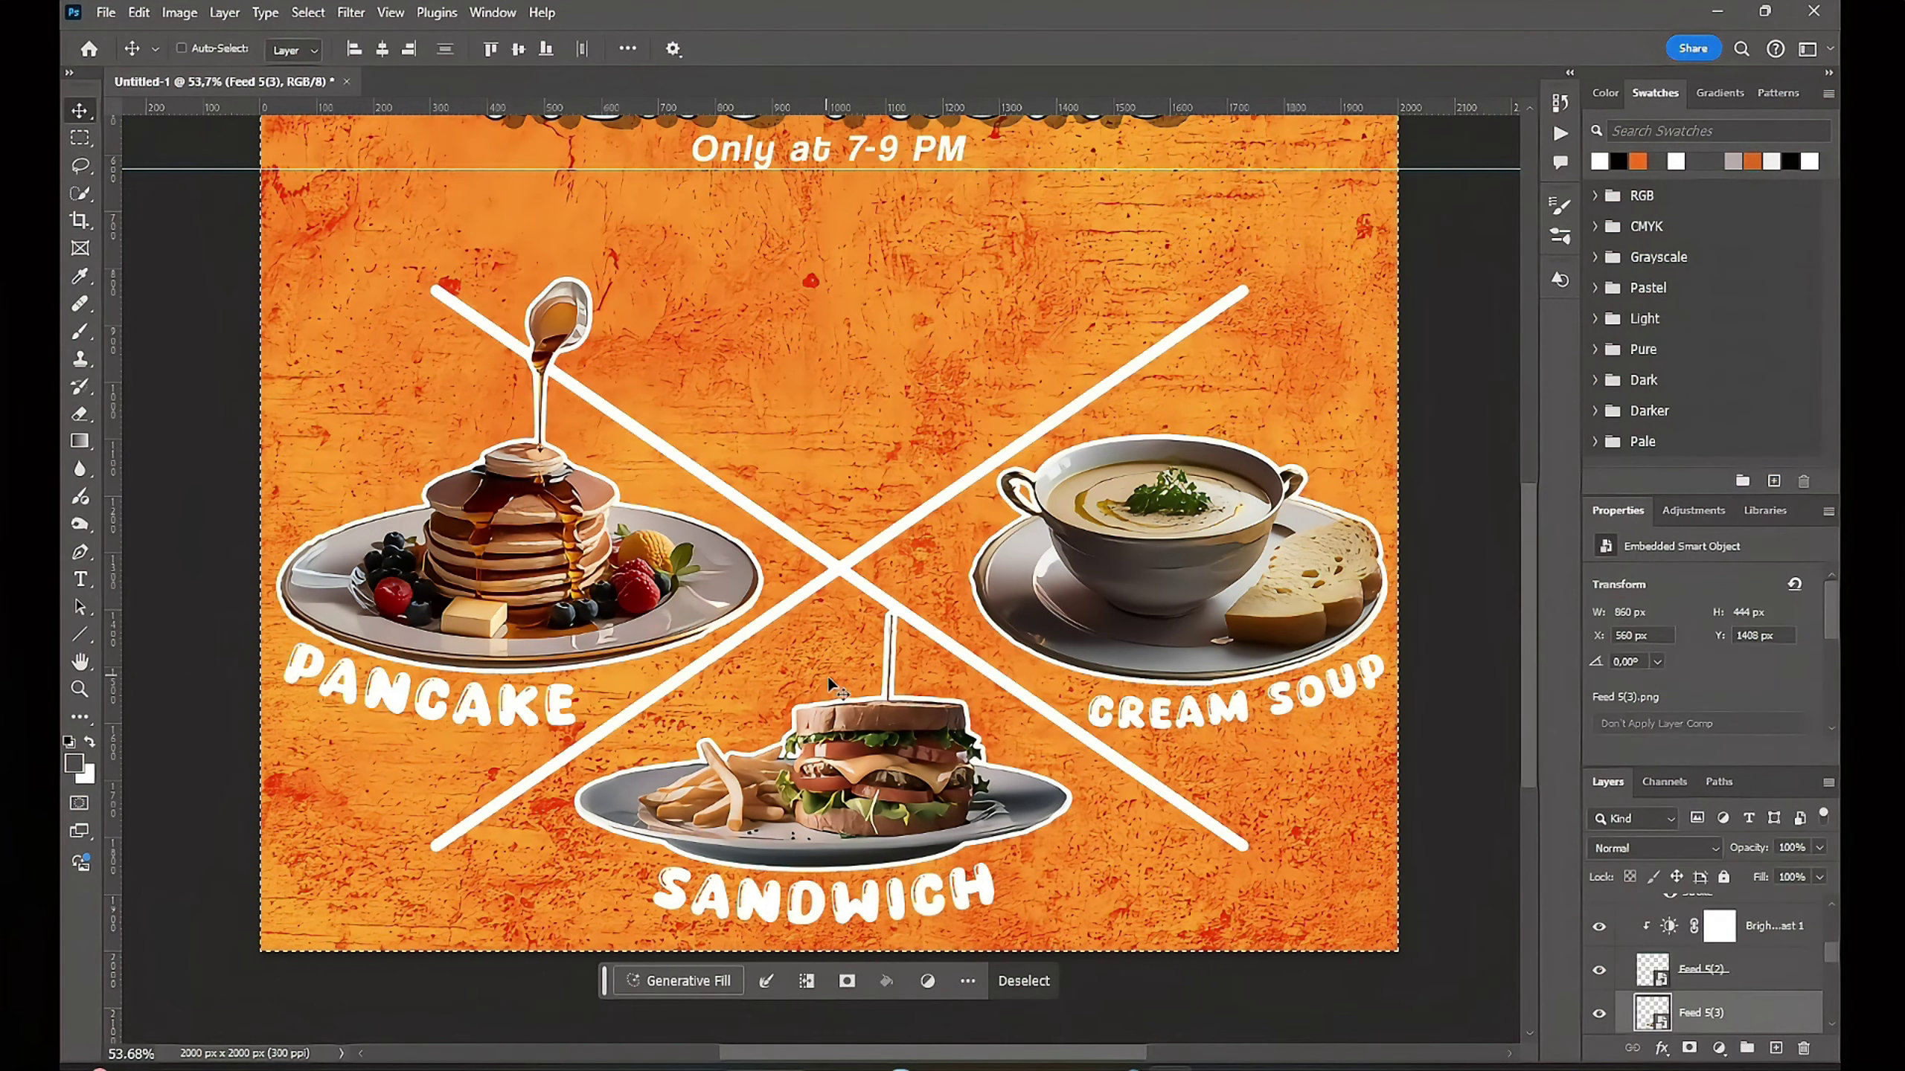
click(1094, 1029)
key(ctrl+0)
Step: Collapse the Background group and select the soup's Brightness/Contrast adjustment layer
scroll(1275, 656, down, 2)
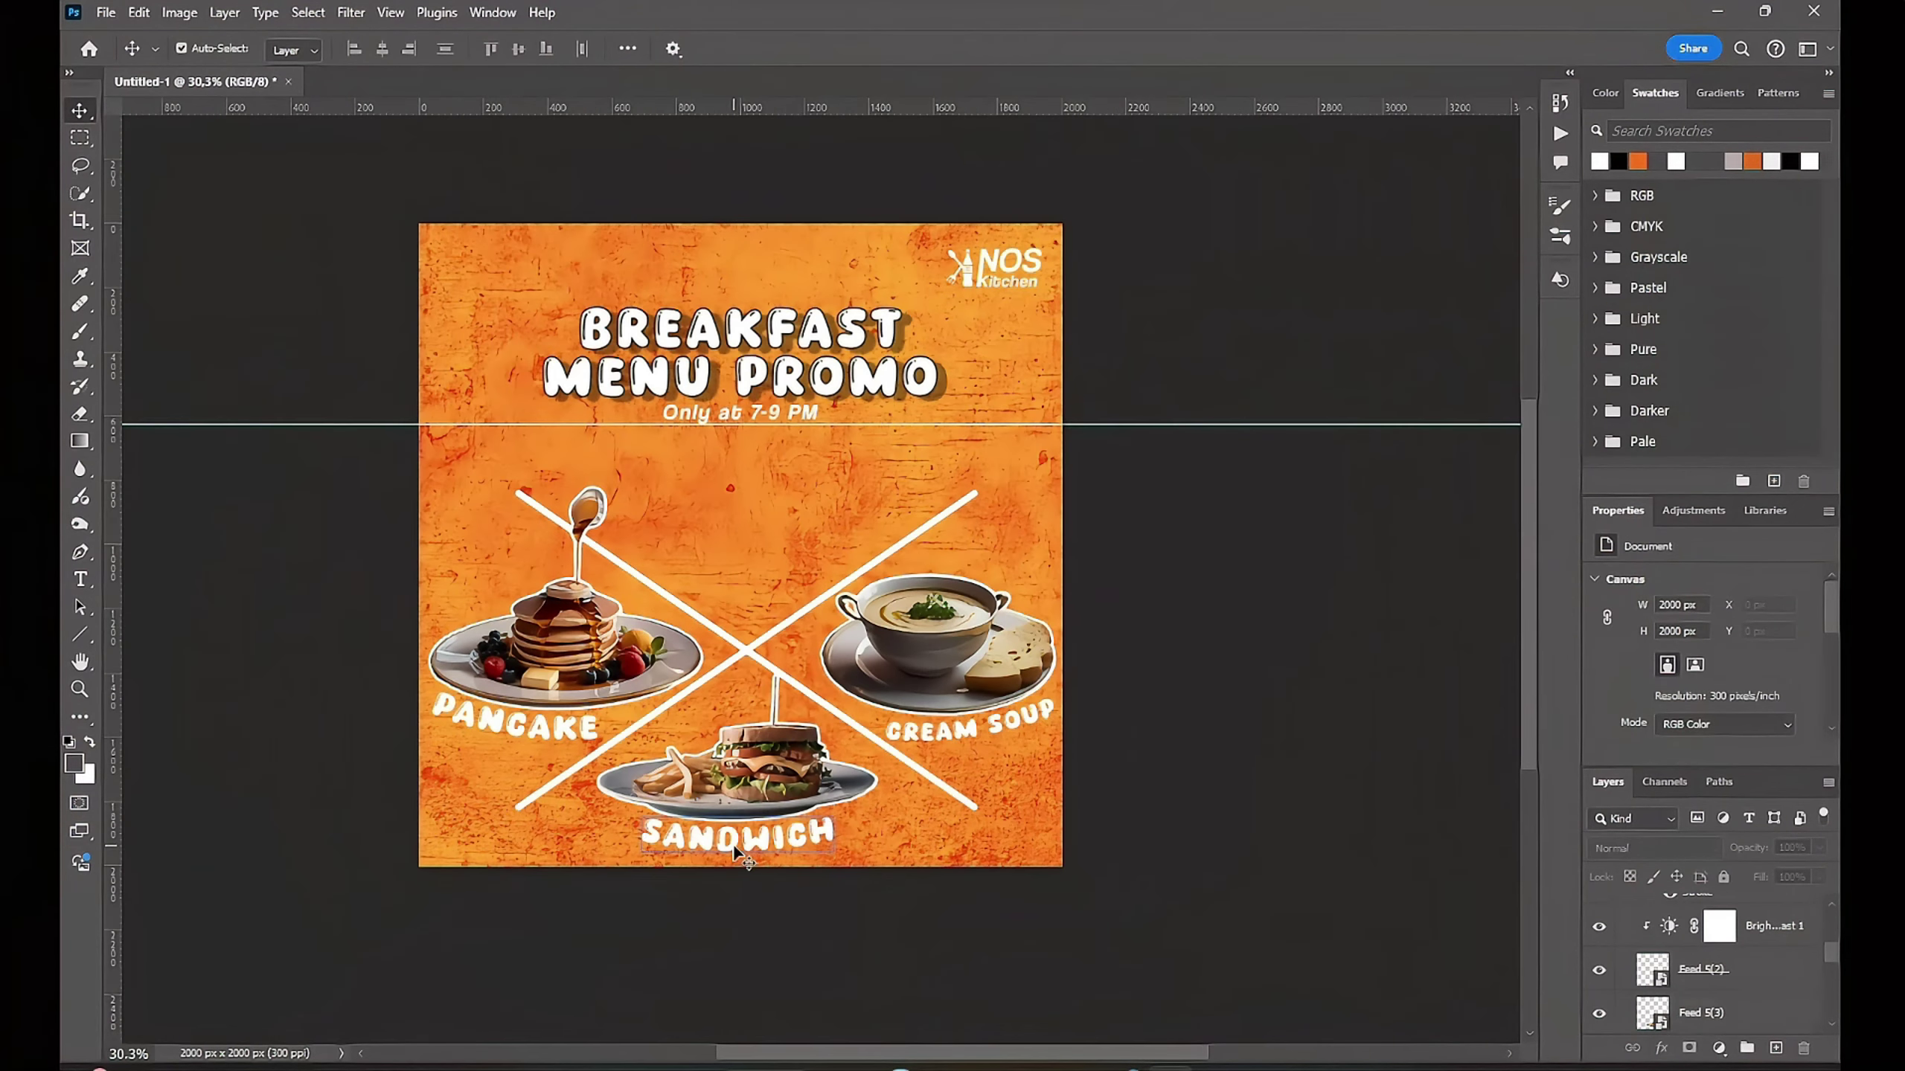
click(738, 856)
click(1148, 610)
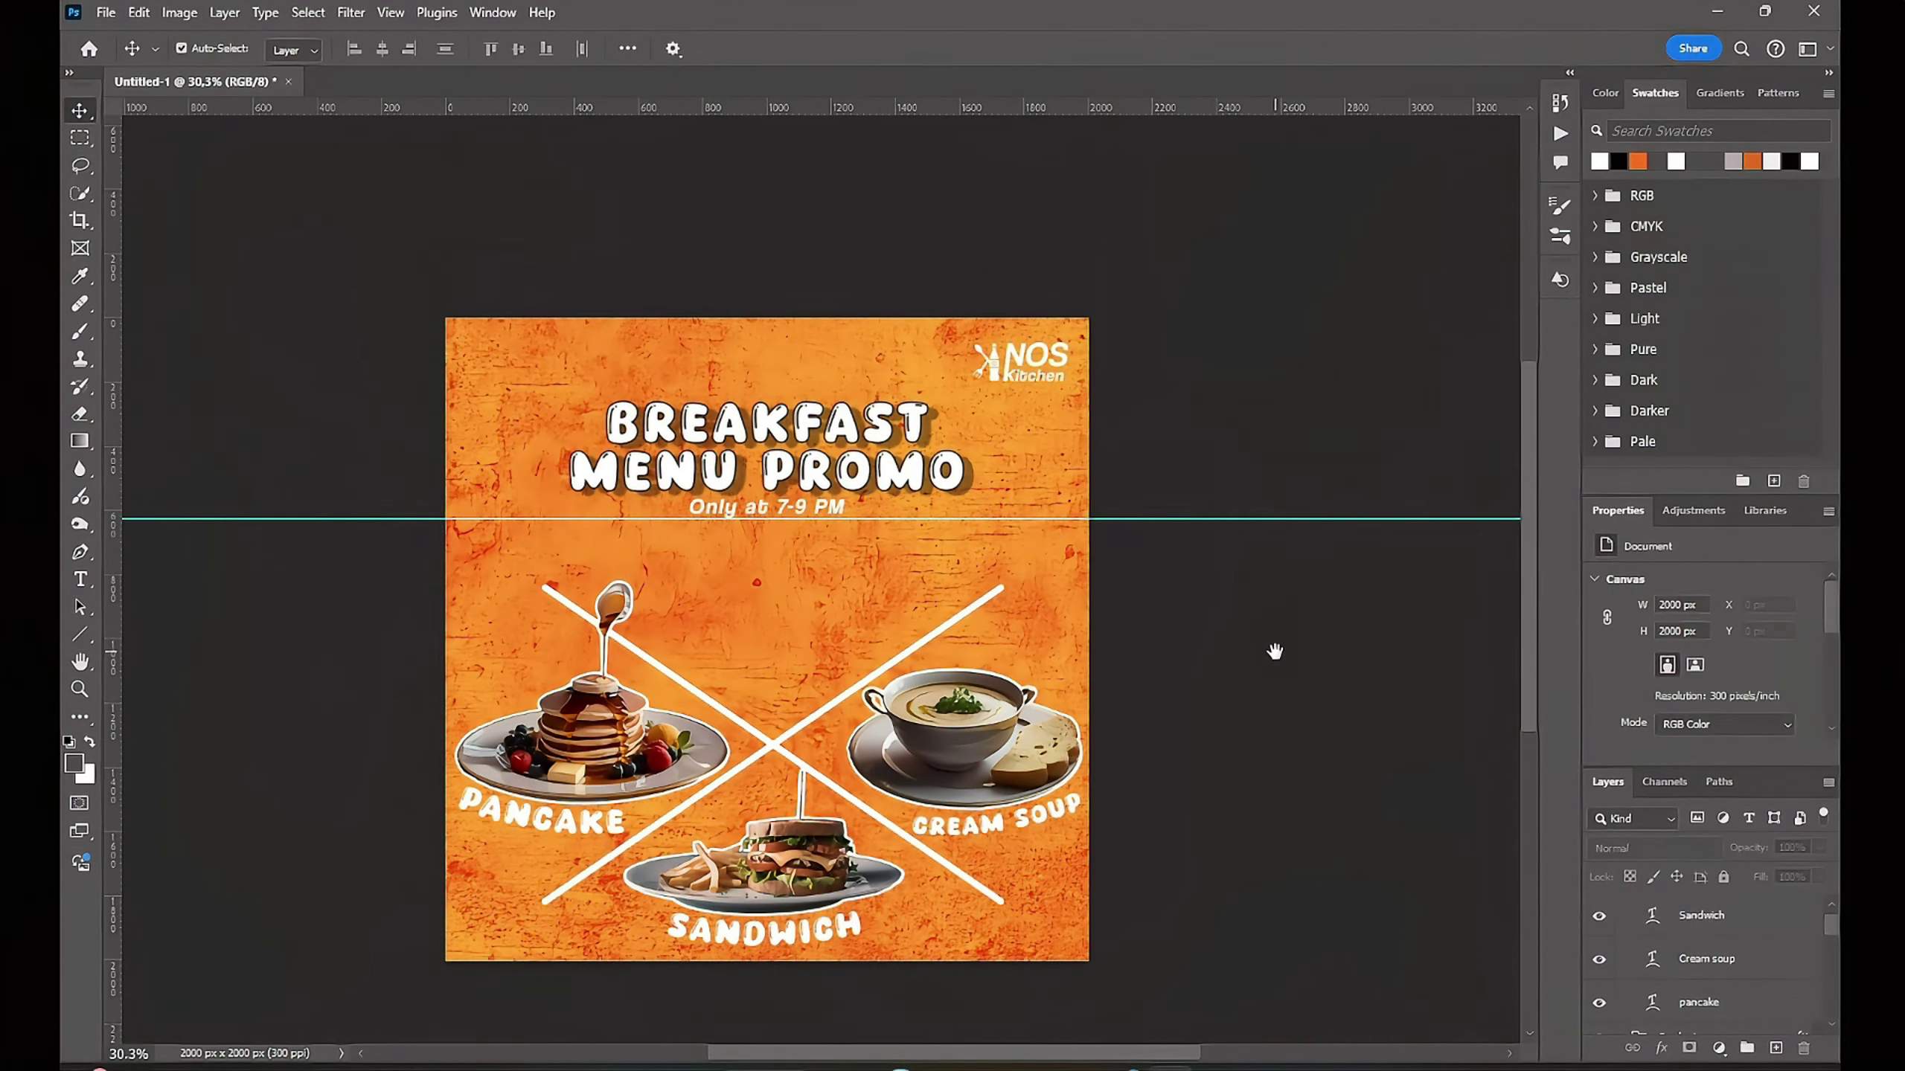
click(1239, 624)
click(1327, 731)
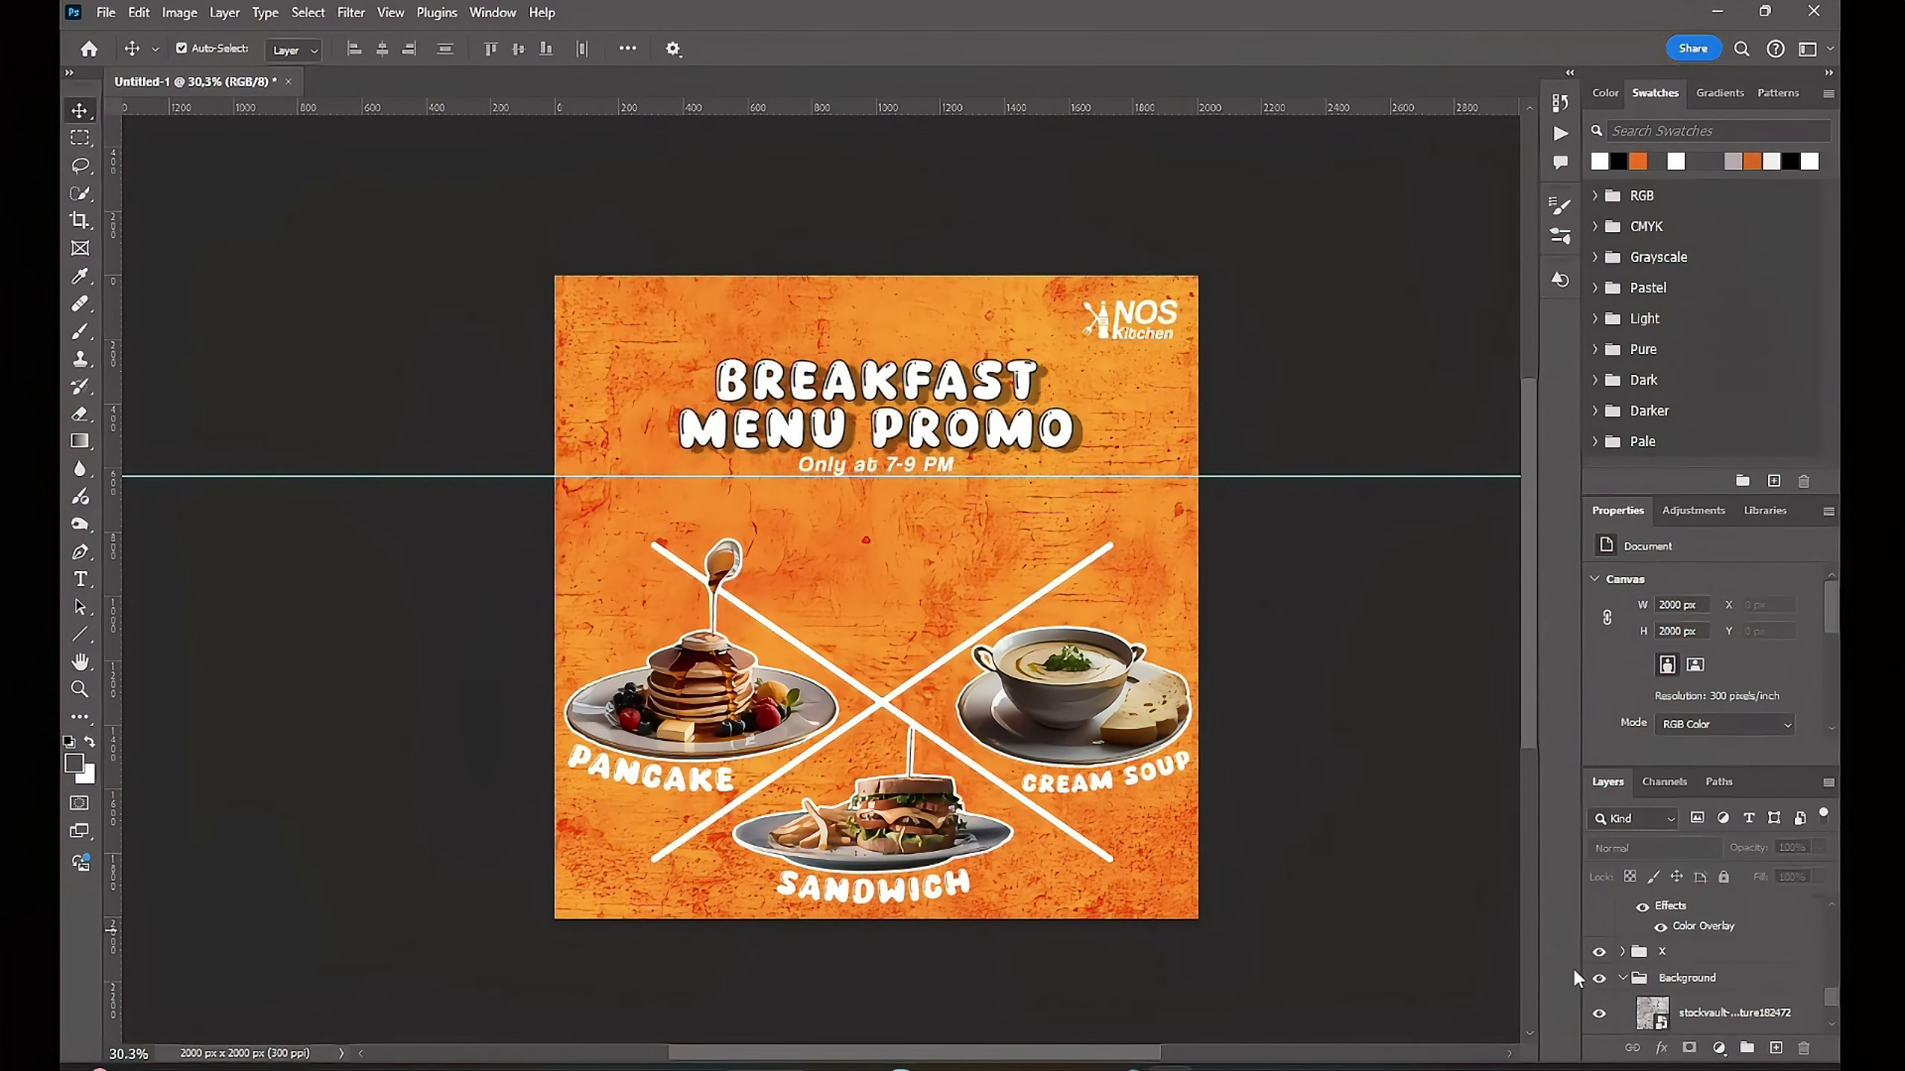
click(1622, 978)
click(1364, 750)
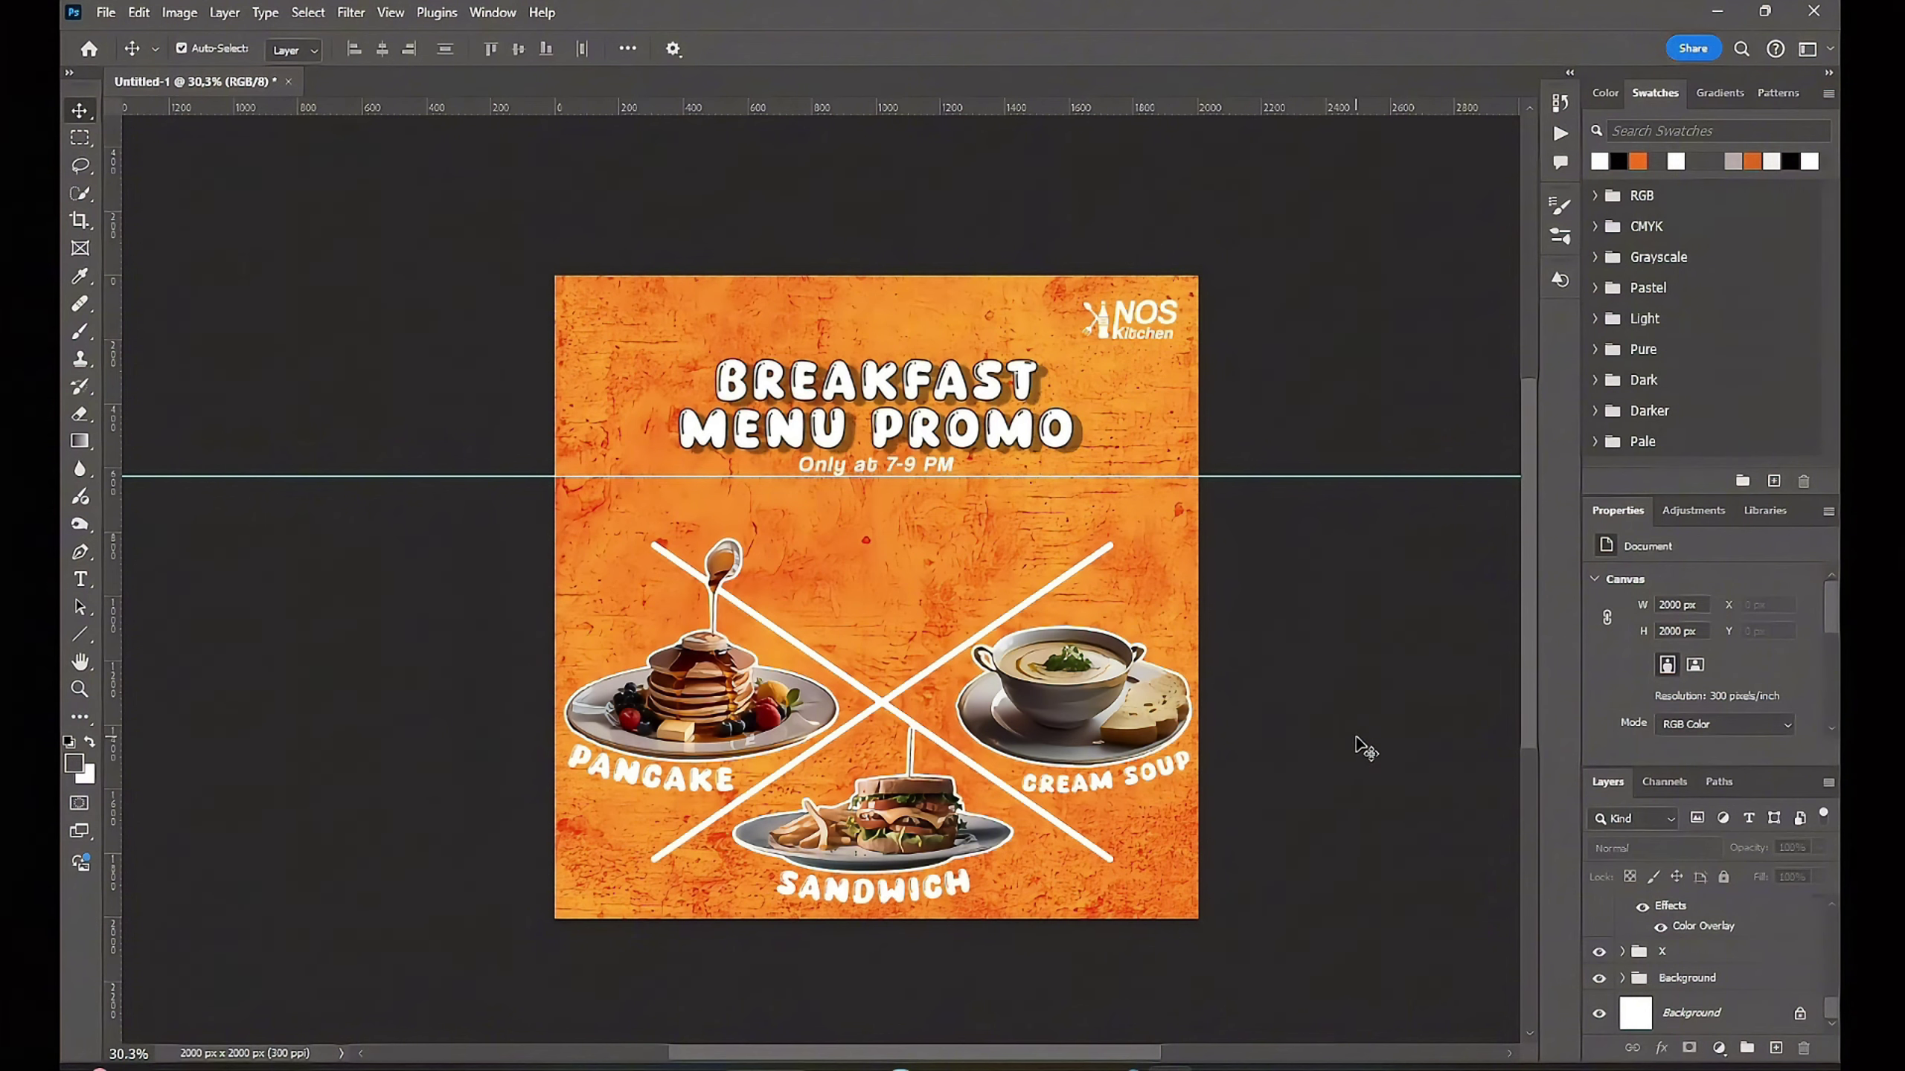
scroll(1655, 944, up, 5)
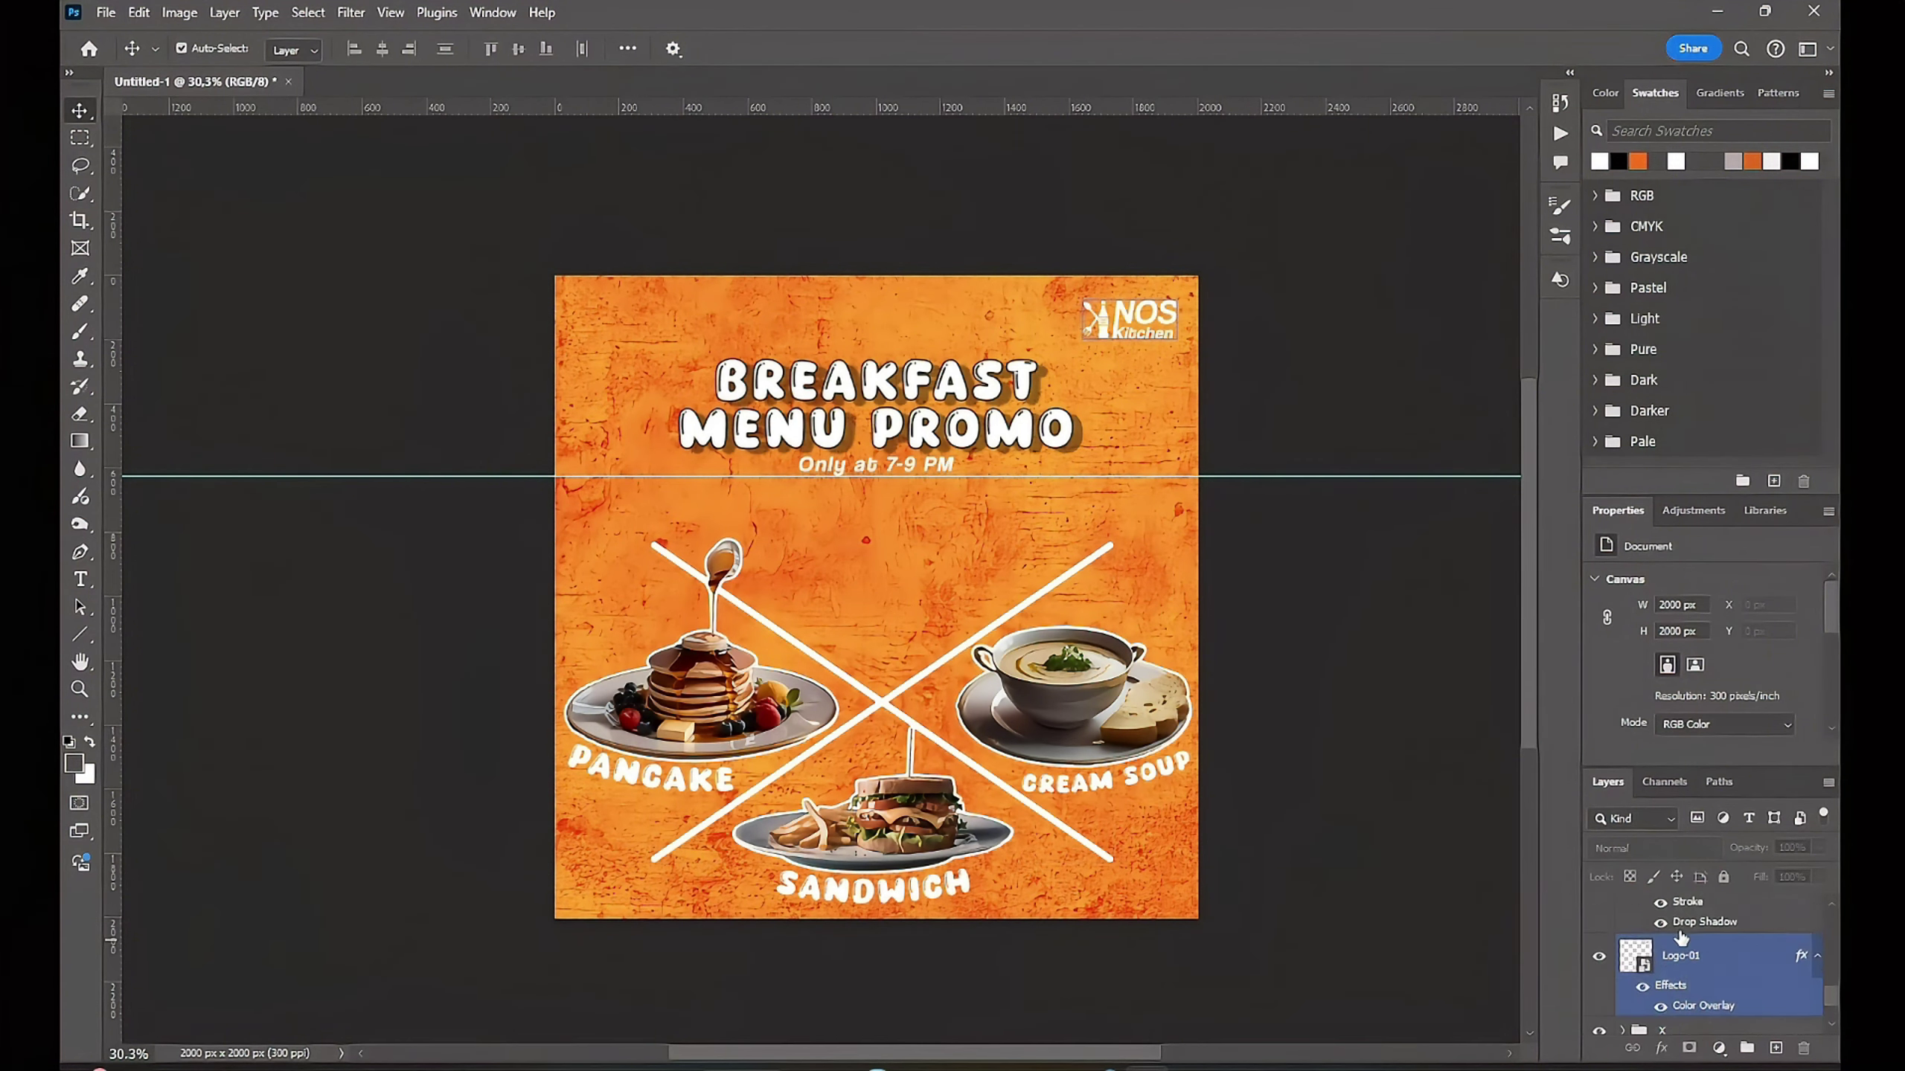
click(1655, 930)
scroll(1725, 954, down, 5)
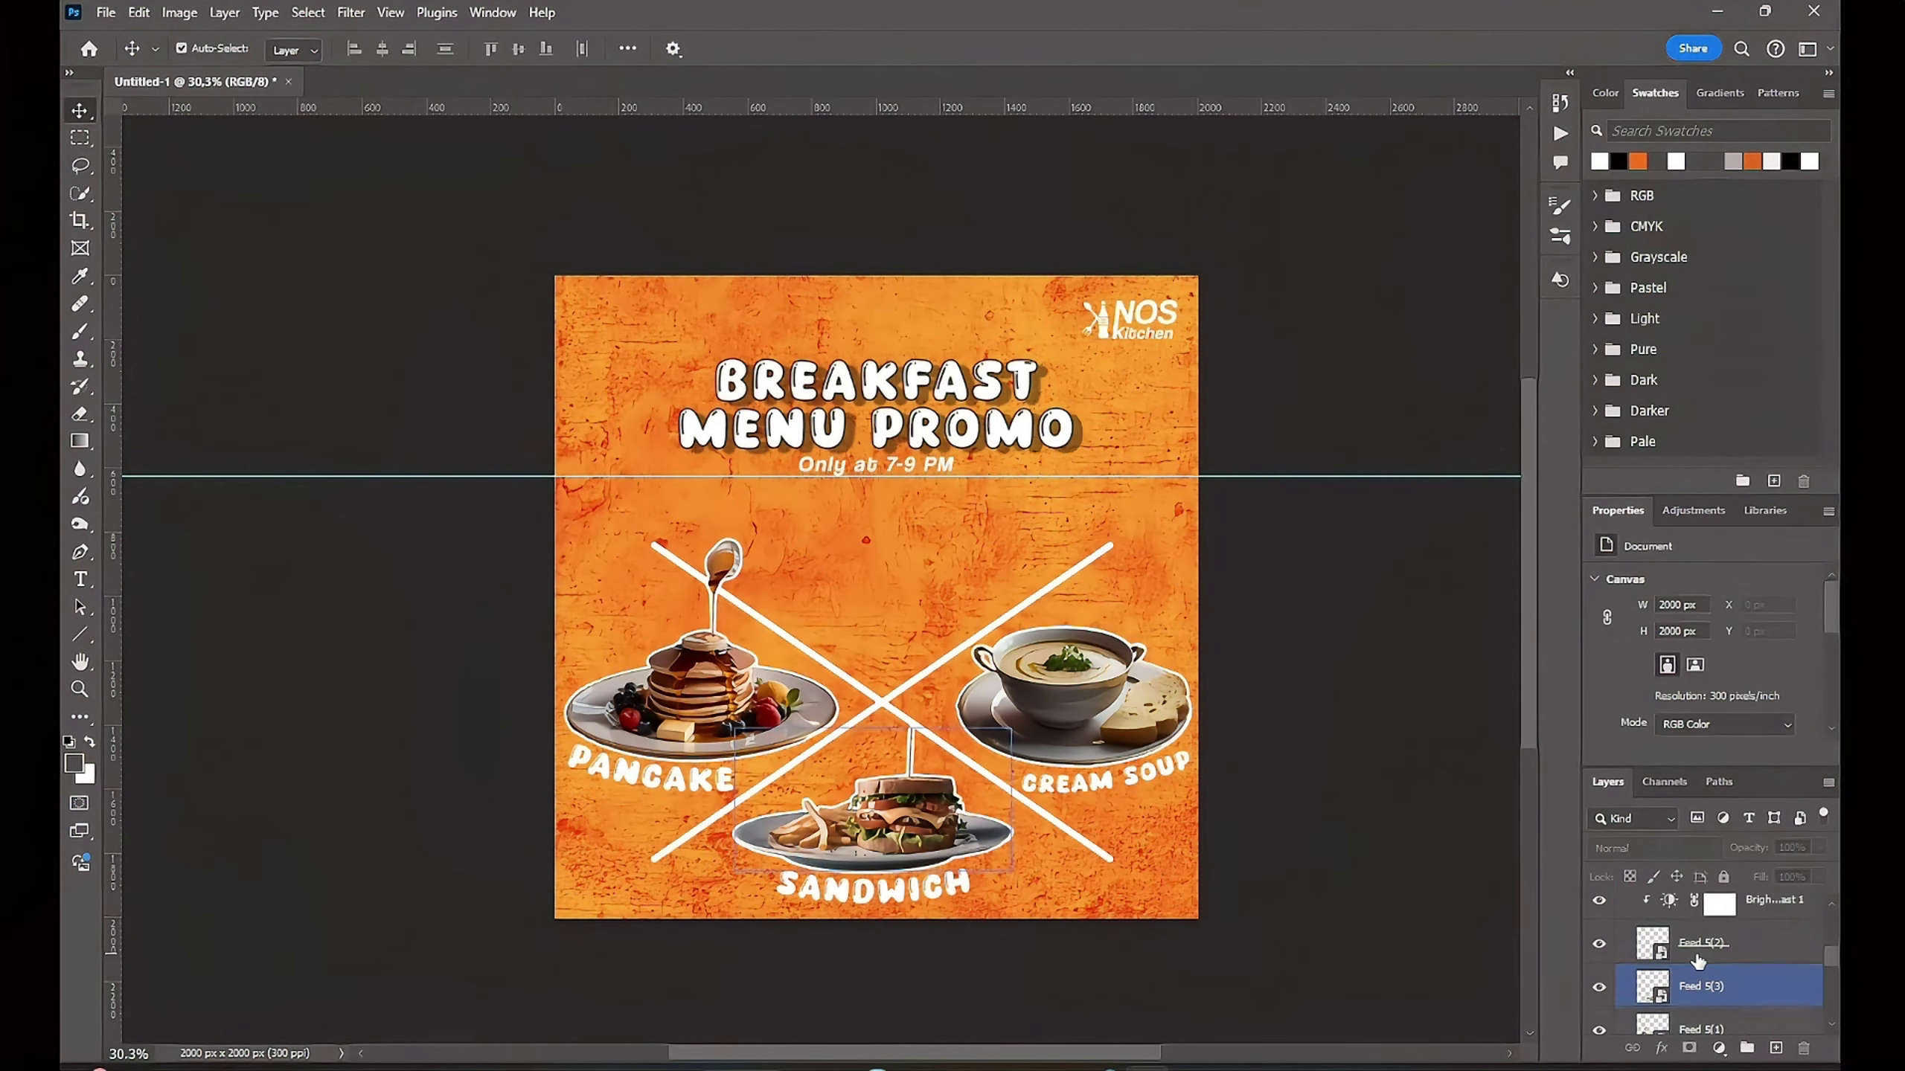
click(1766, 957)
scroll(1764, 962, up, 1)
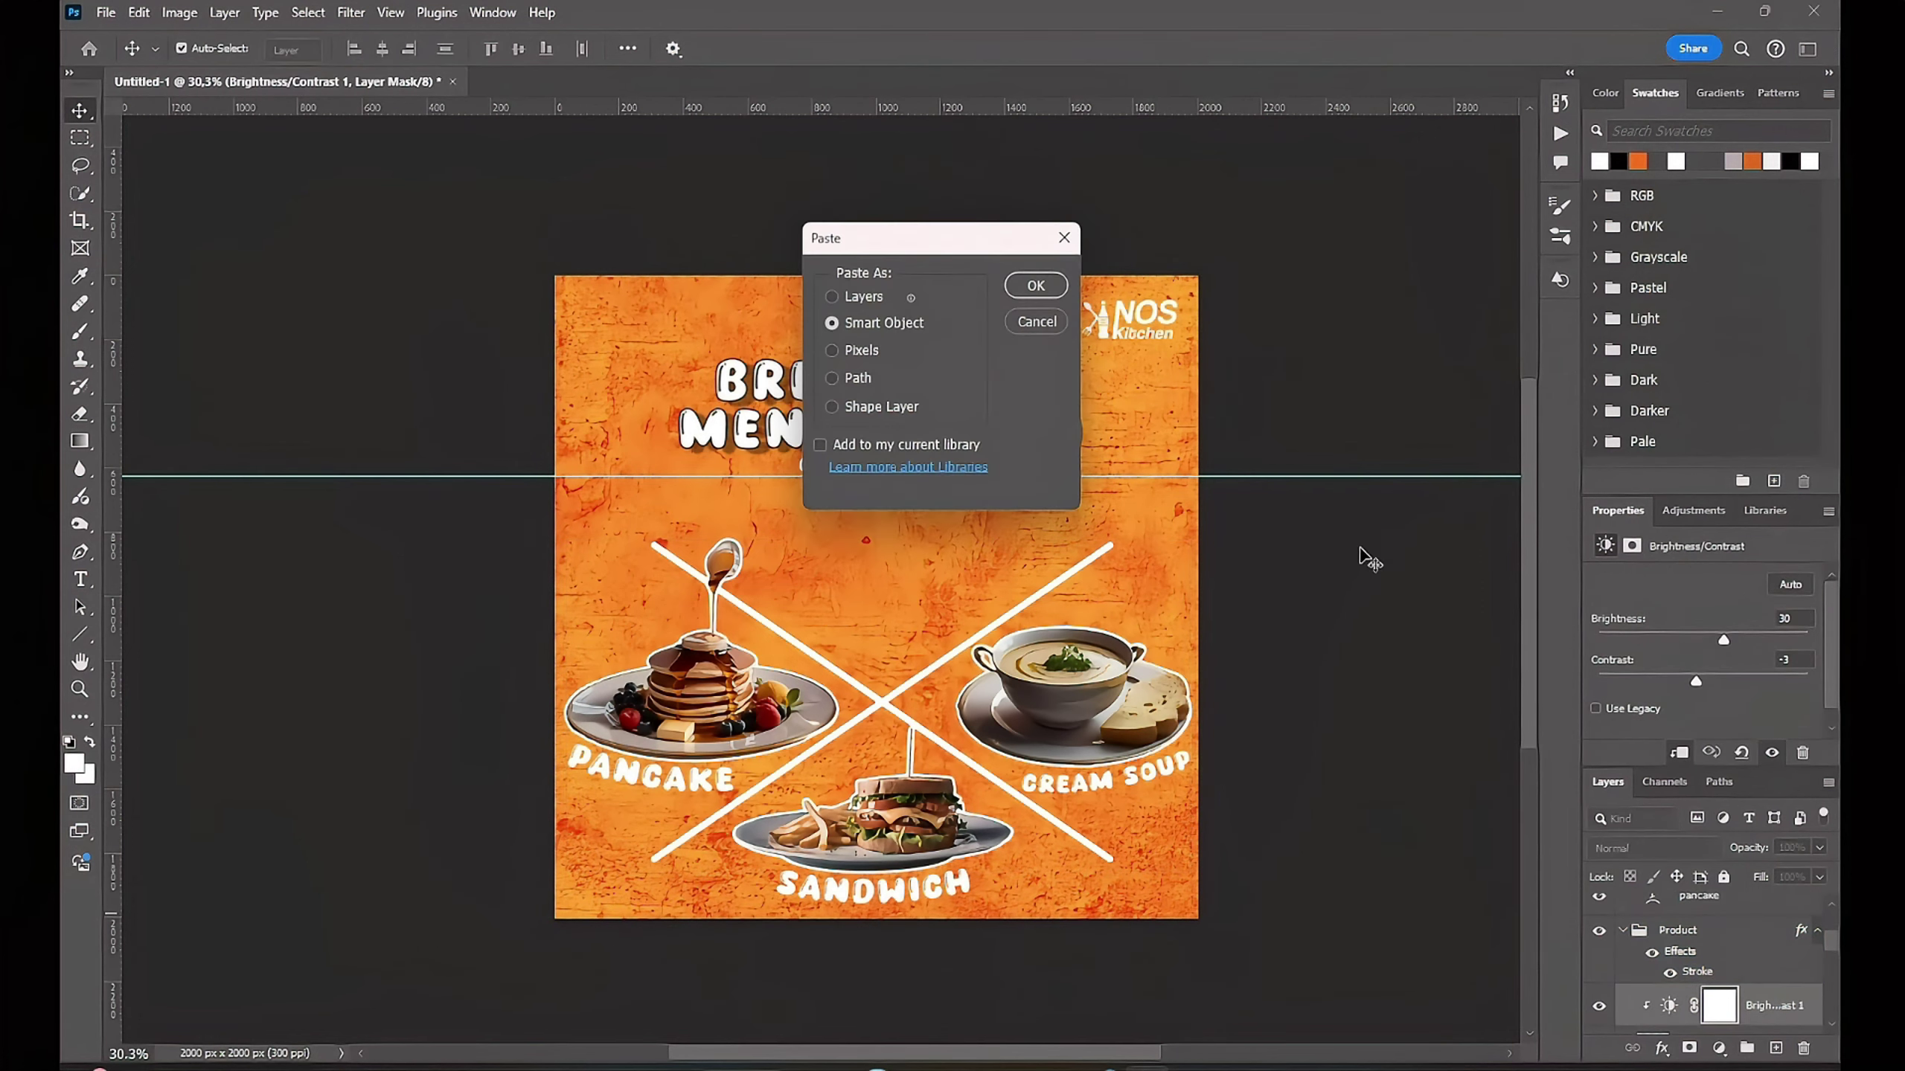
Step: Paste the clock graphic as a Smart Object and place it small beneath the headline
click(1054, 298)
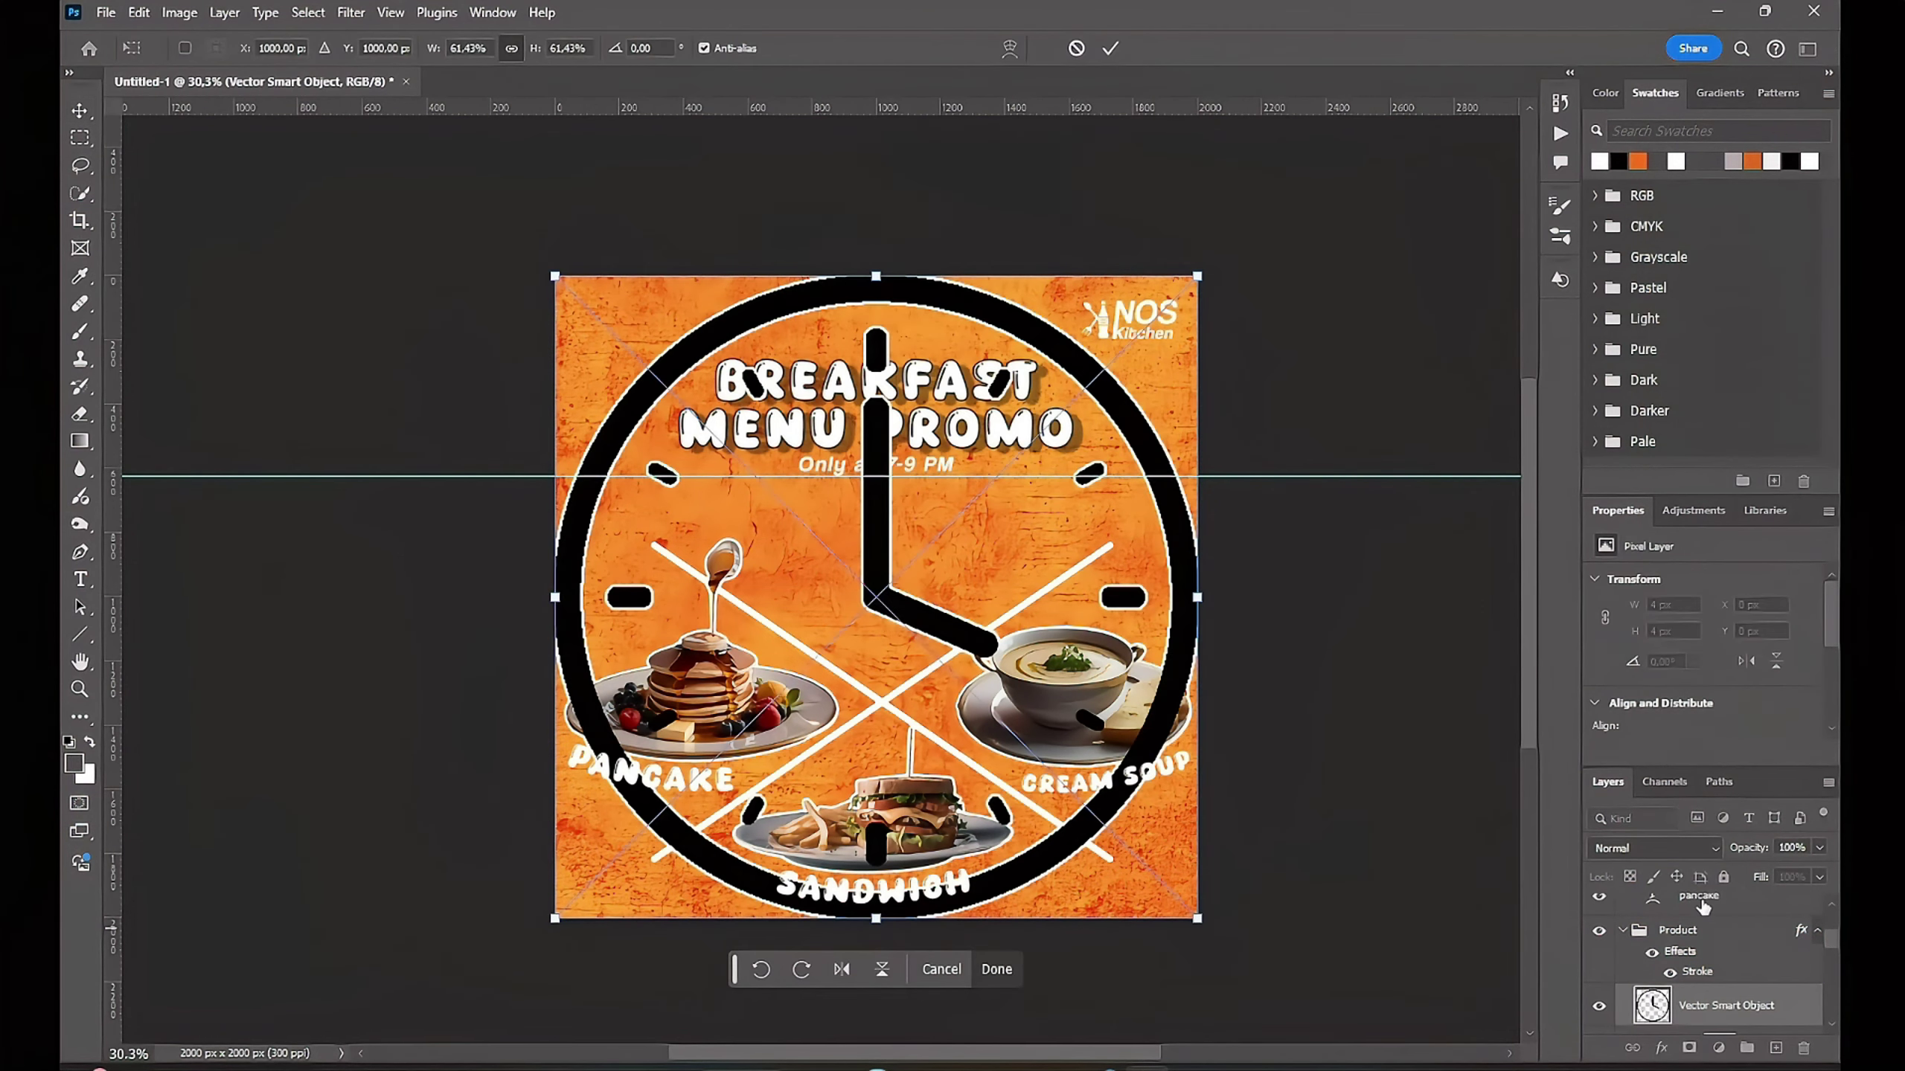
drag(902, 302, 893, 316)
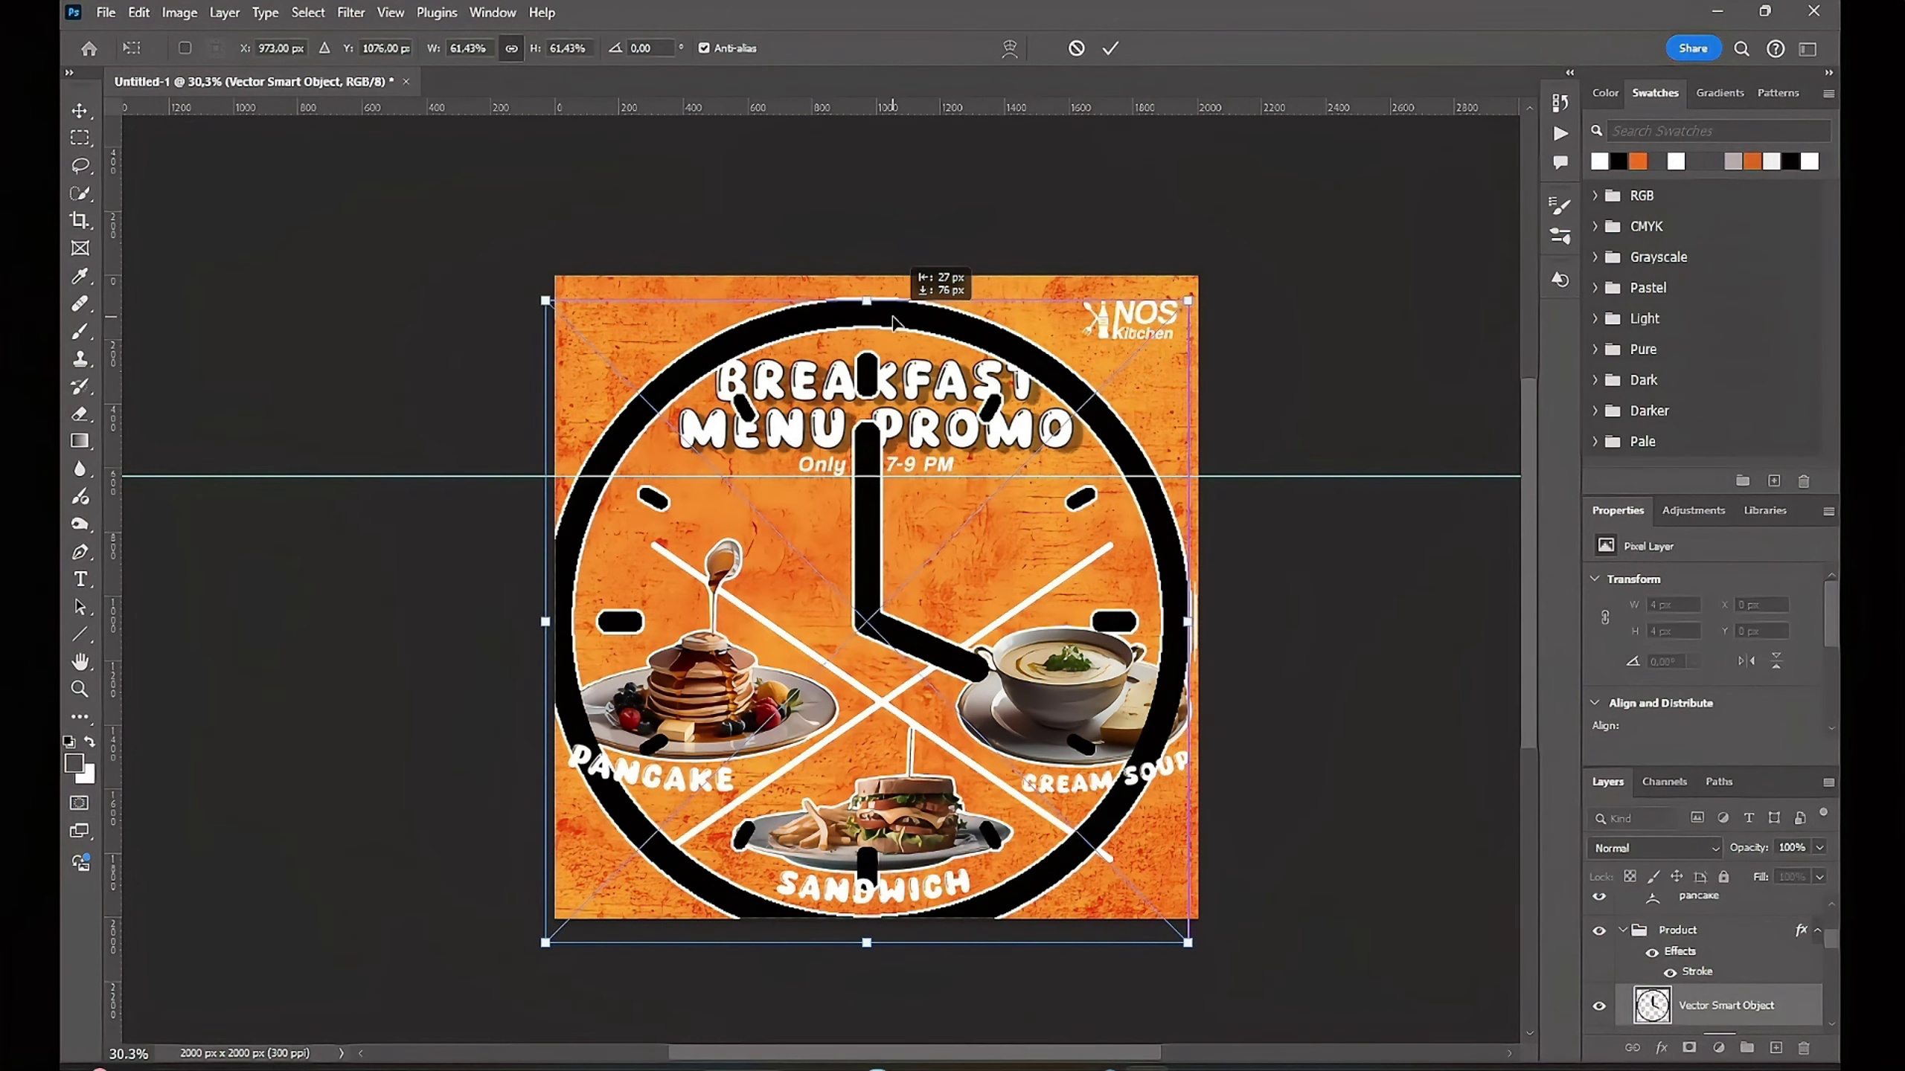
click(930, 992)
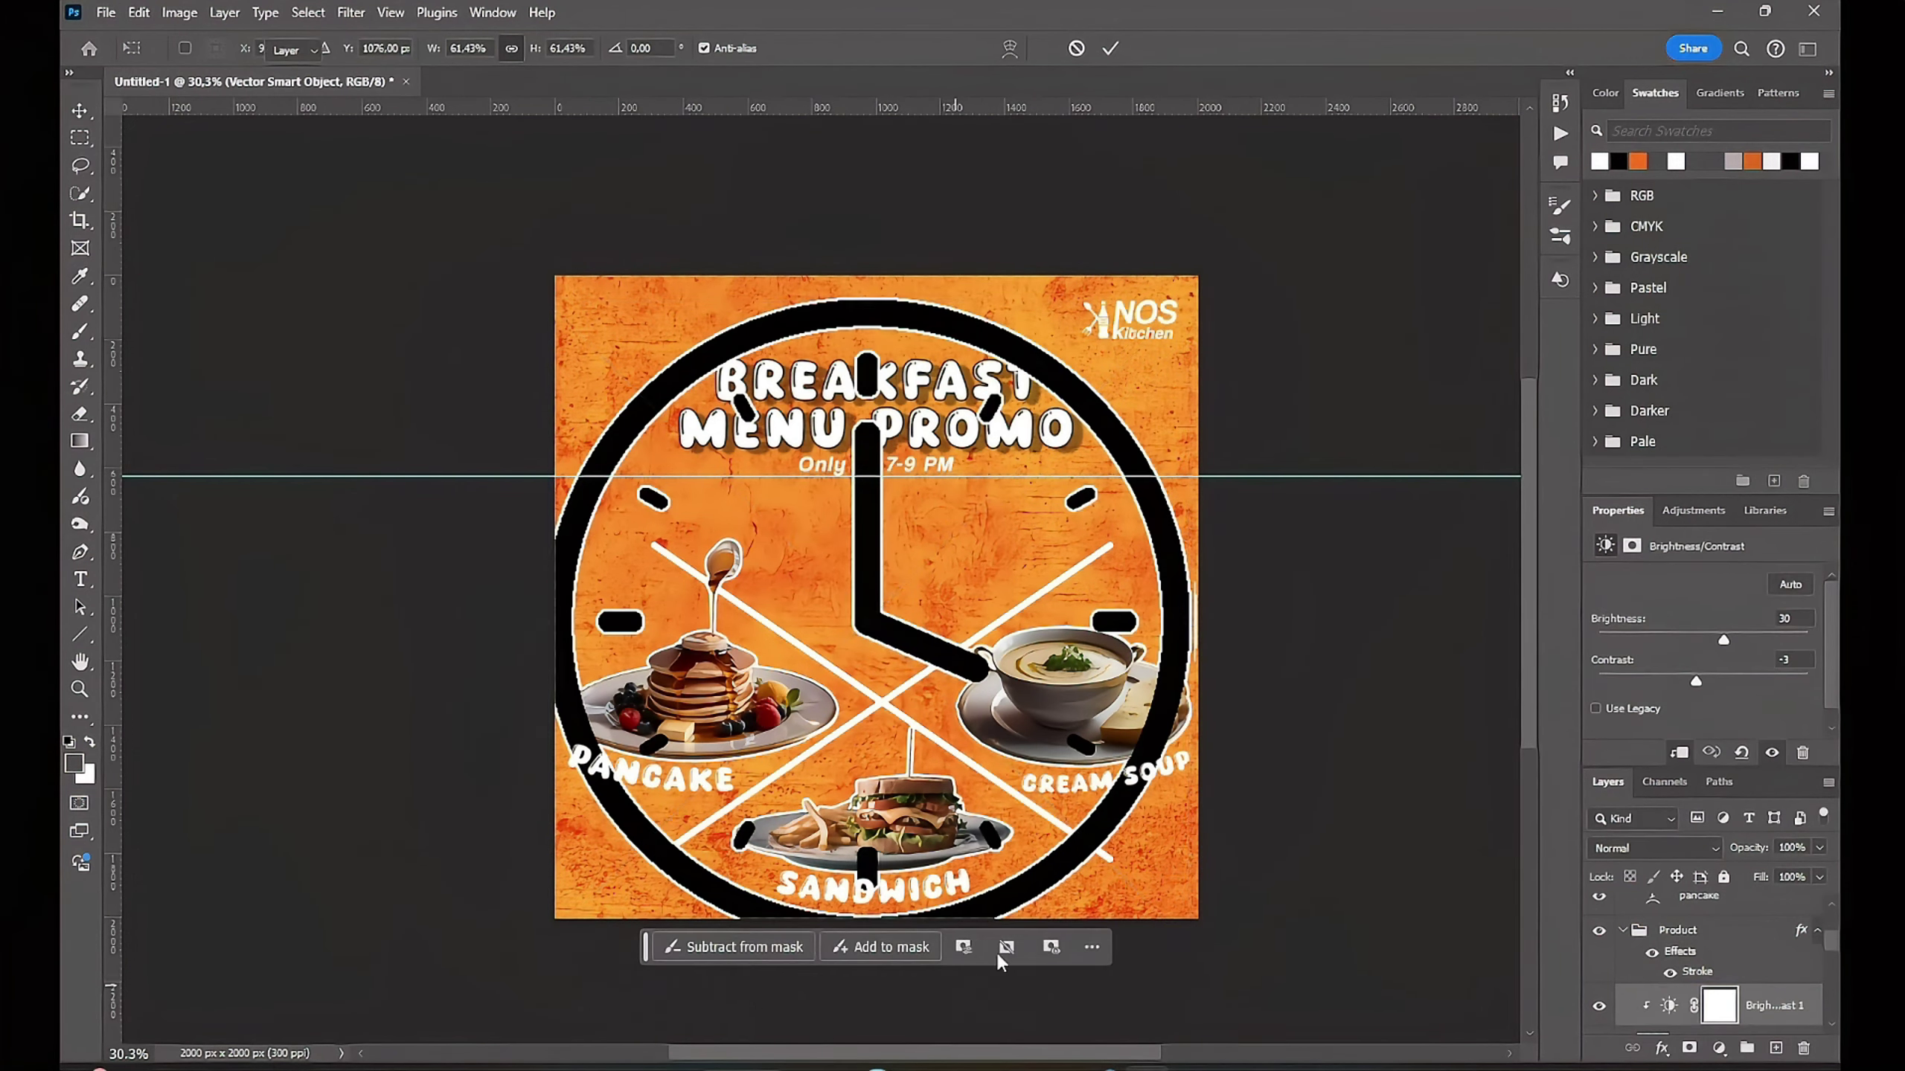
click(1626, 932)
scroll(1710, 938, up, 3)
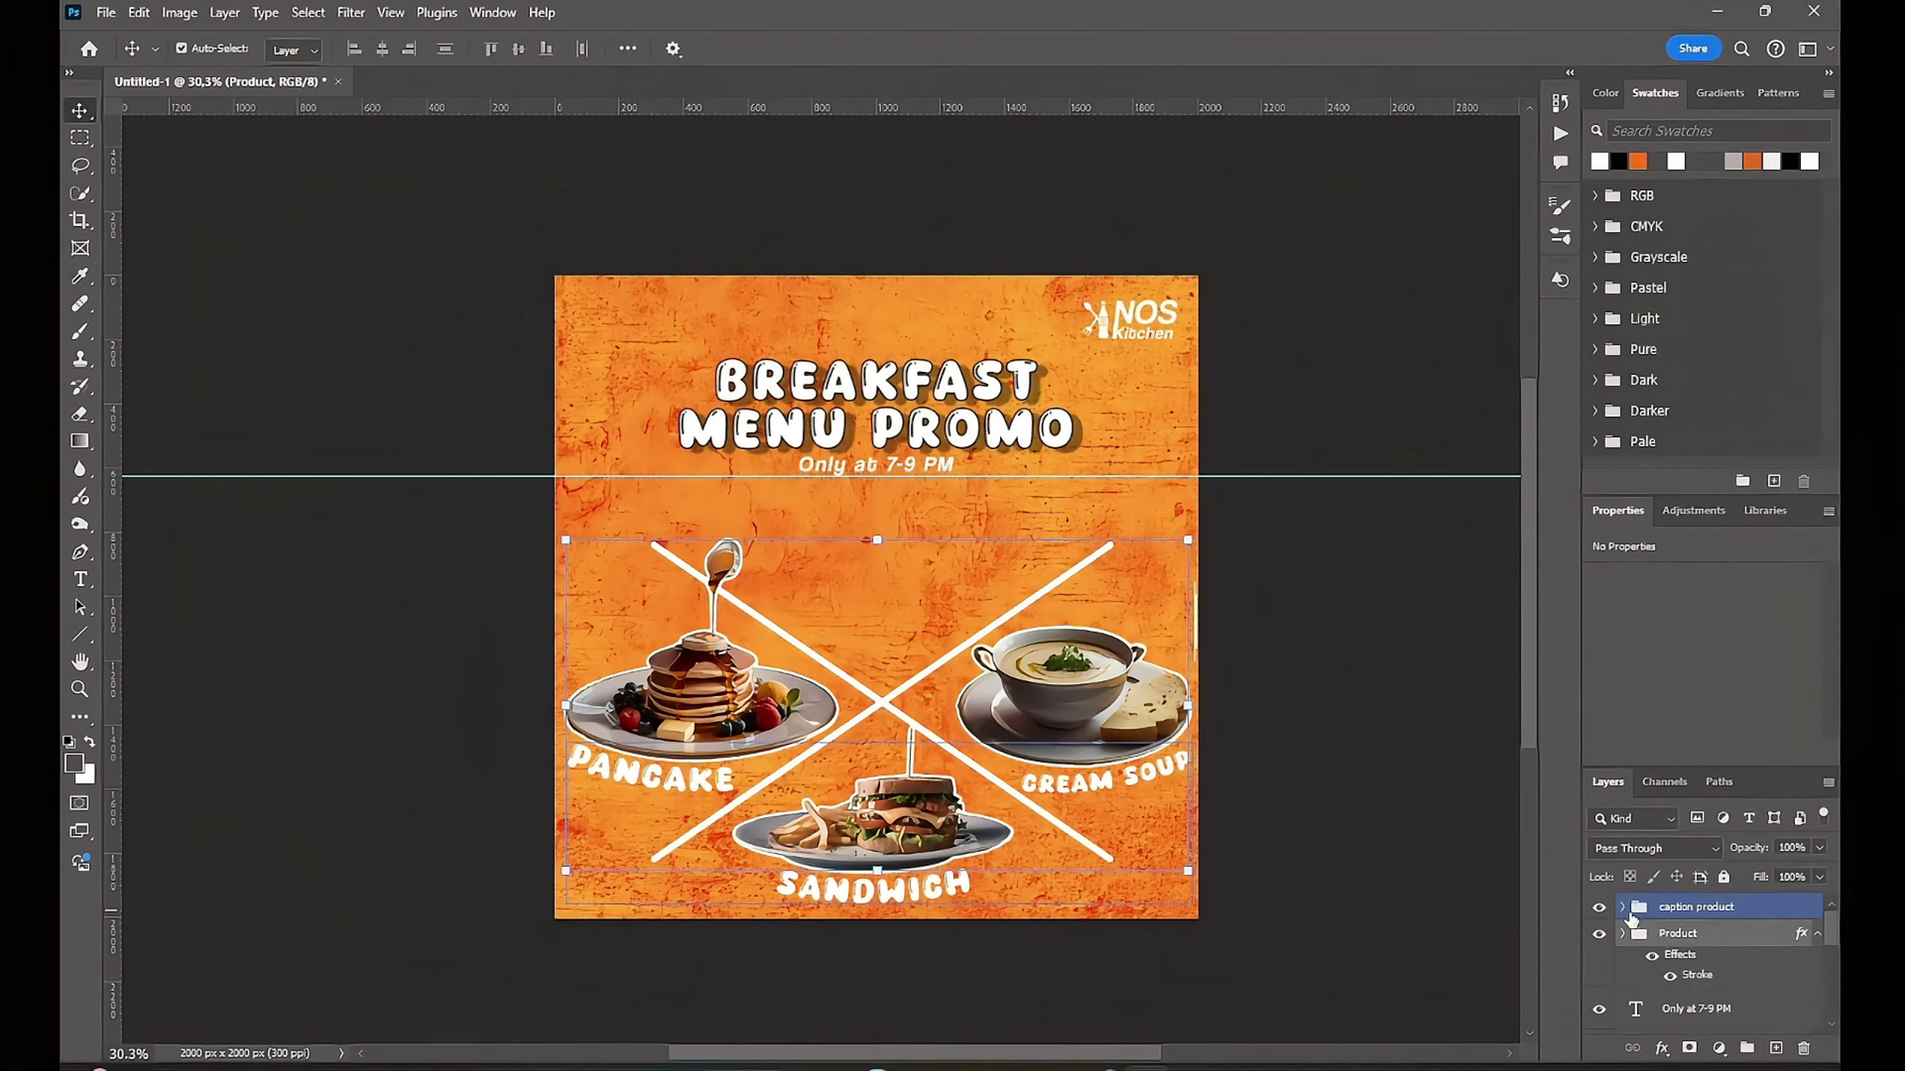
scroll(1718, 943, up, 2)
click(1718, 907)
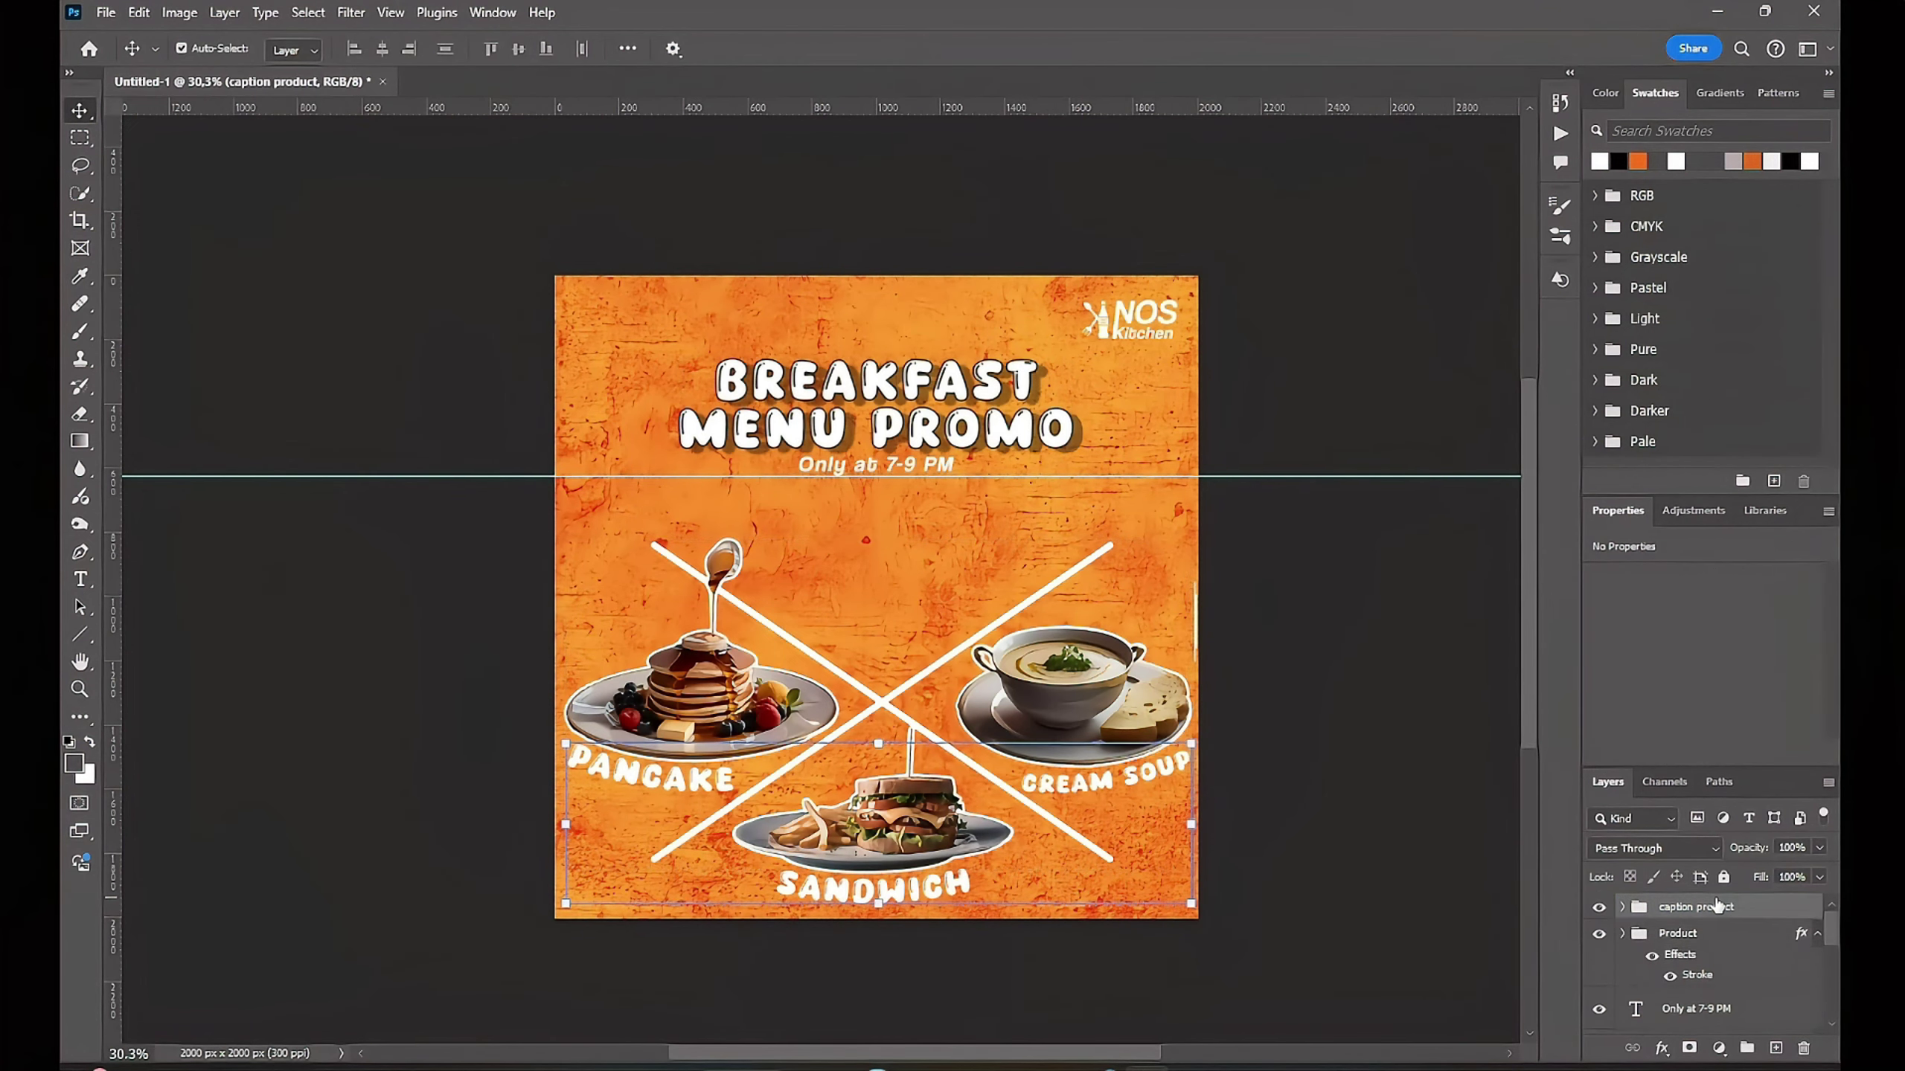
key(ctrl+v)
click(1048, 283)
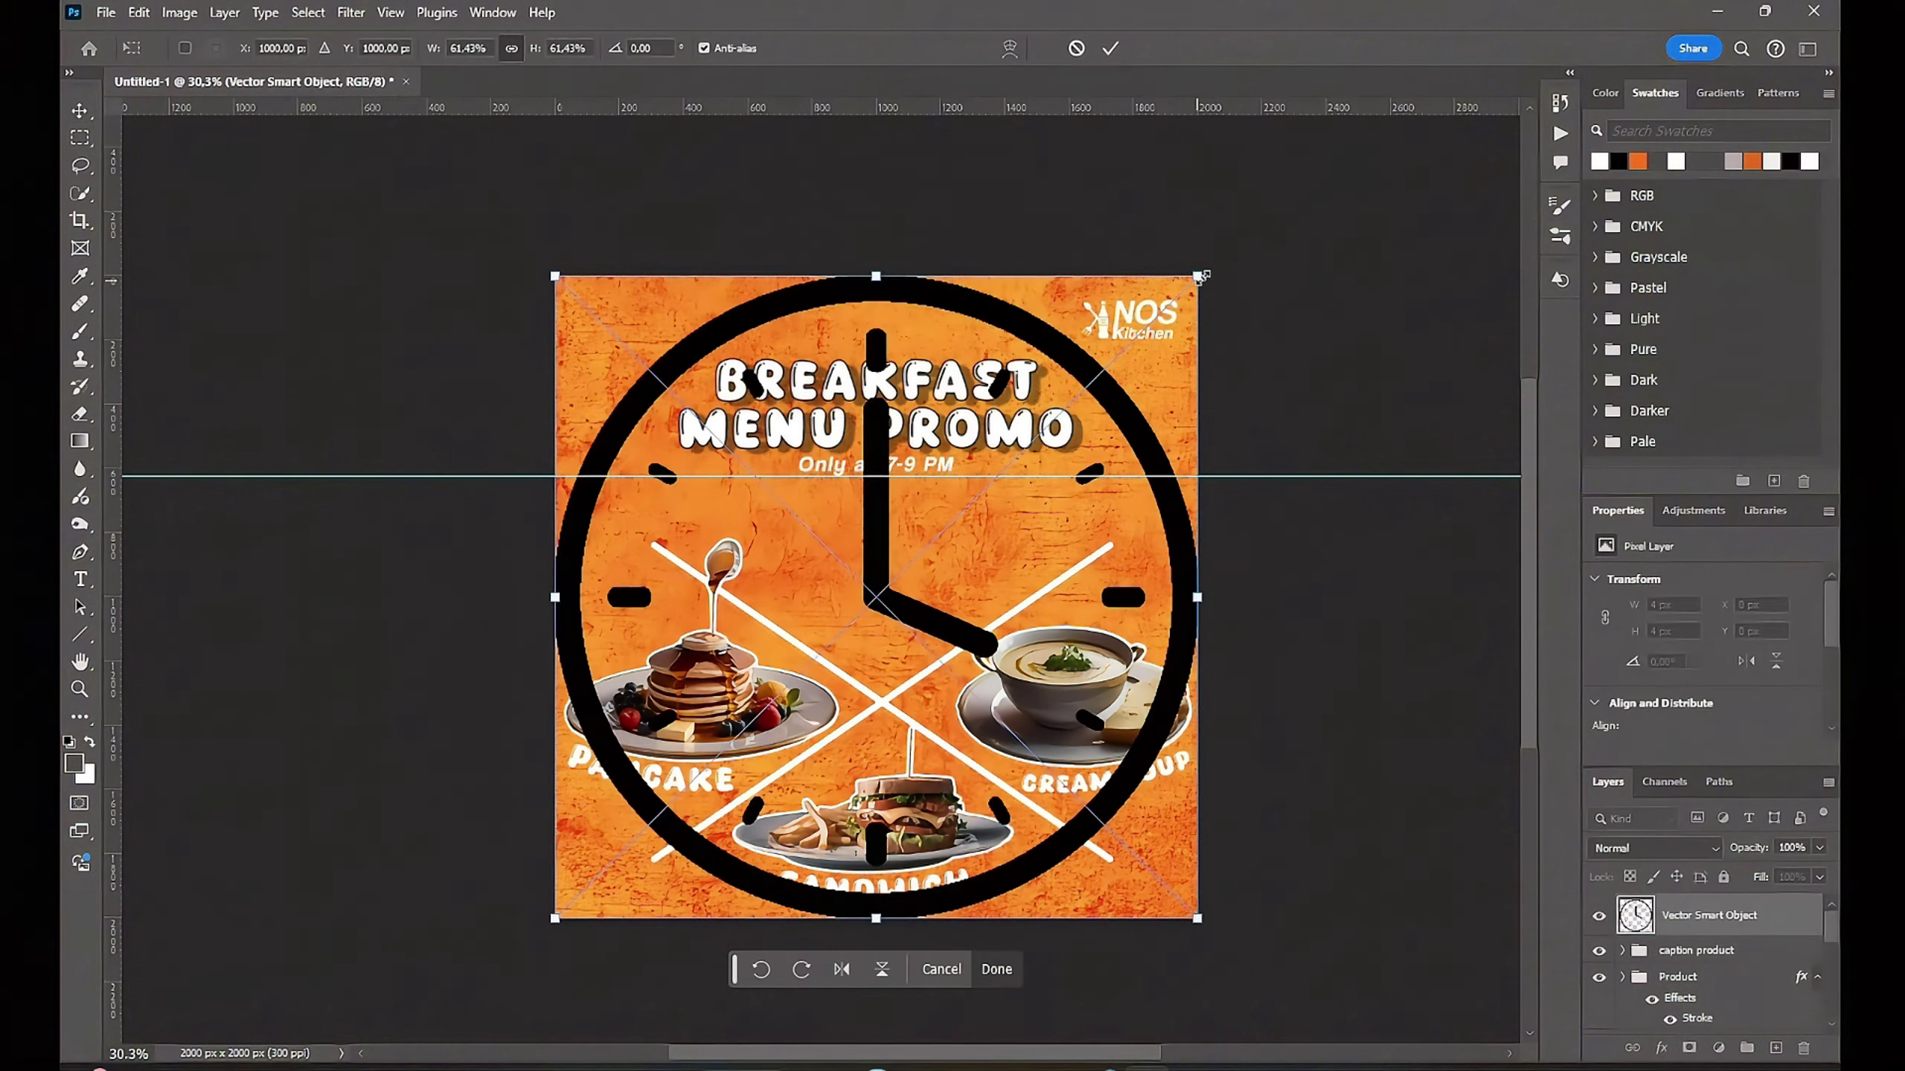
scroll(893, 584, up, 2)
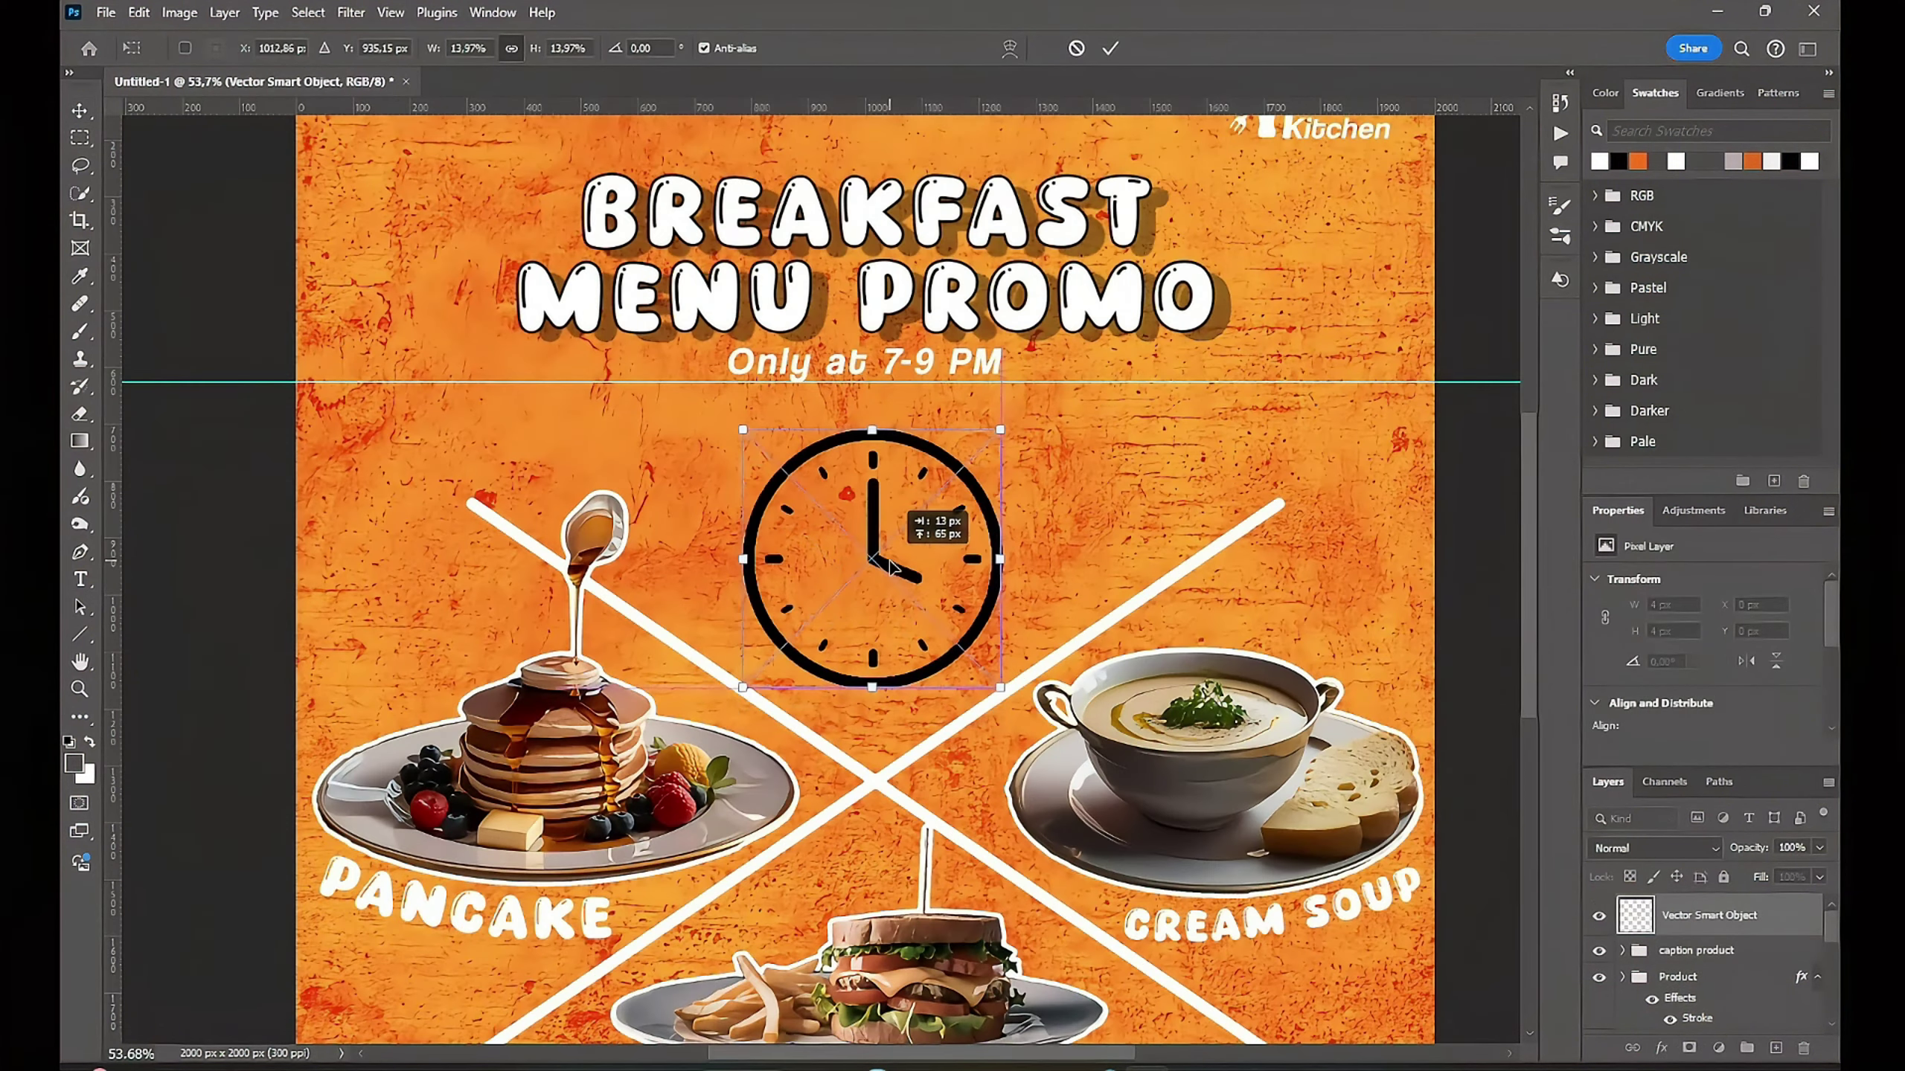
click(986, 735)
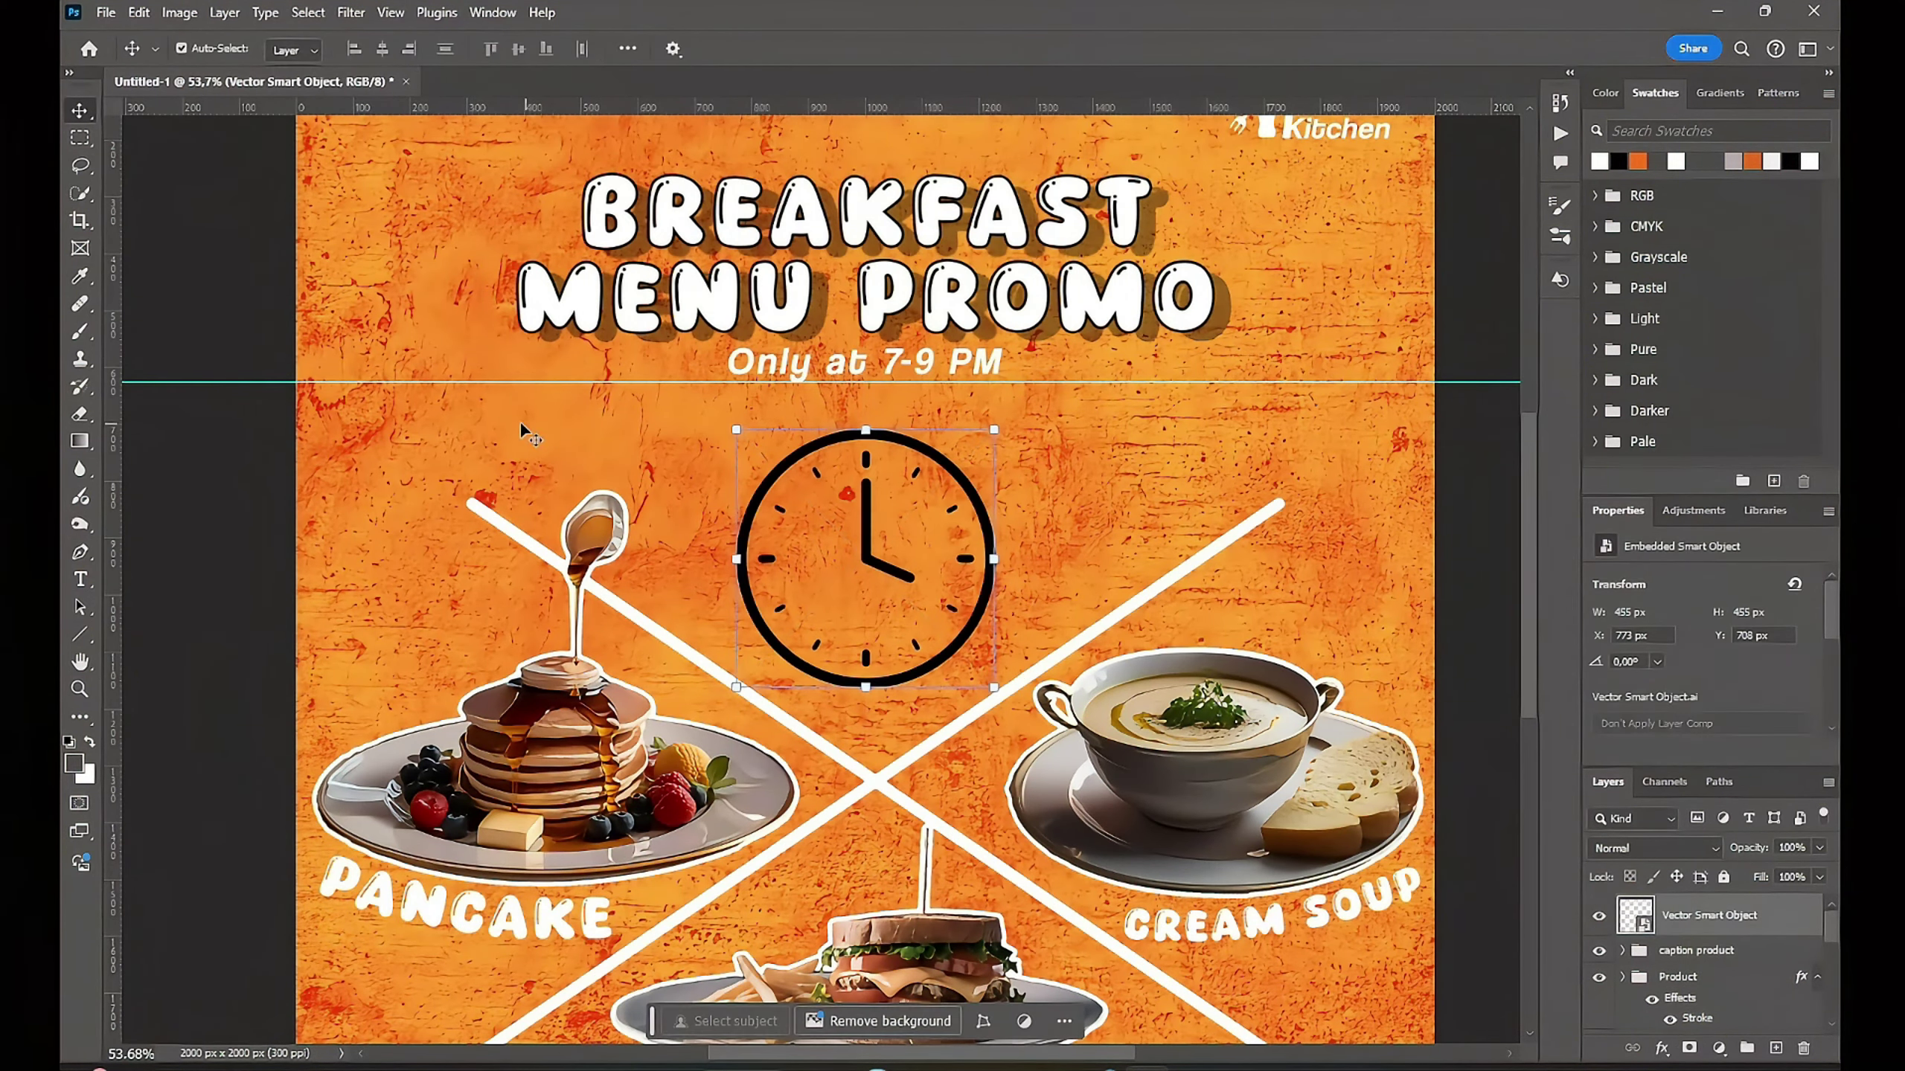
Step: Turn the clock white with a Color Overlay and add an empty layer above it
double_click(1784, 925)
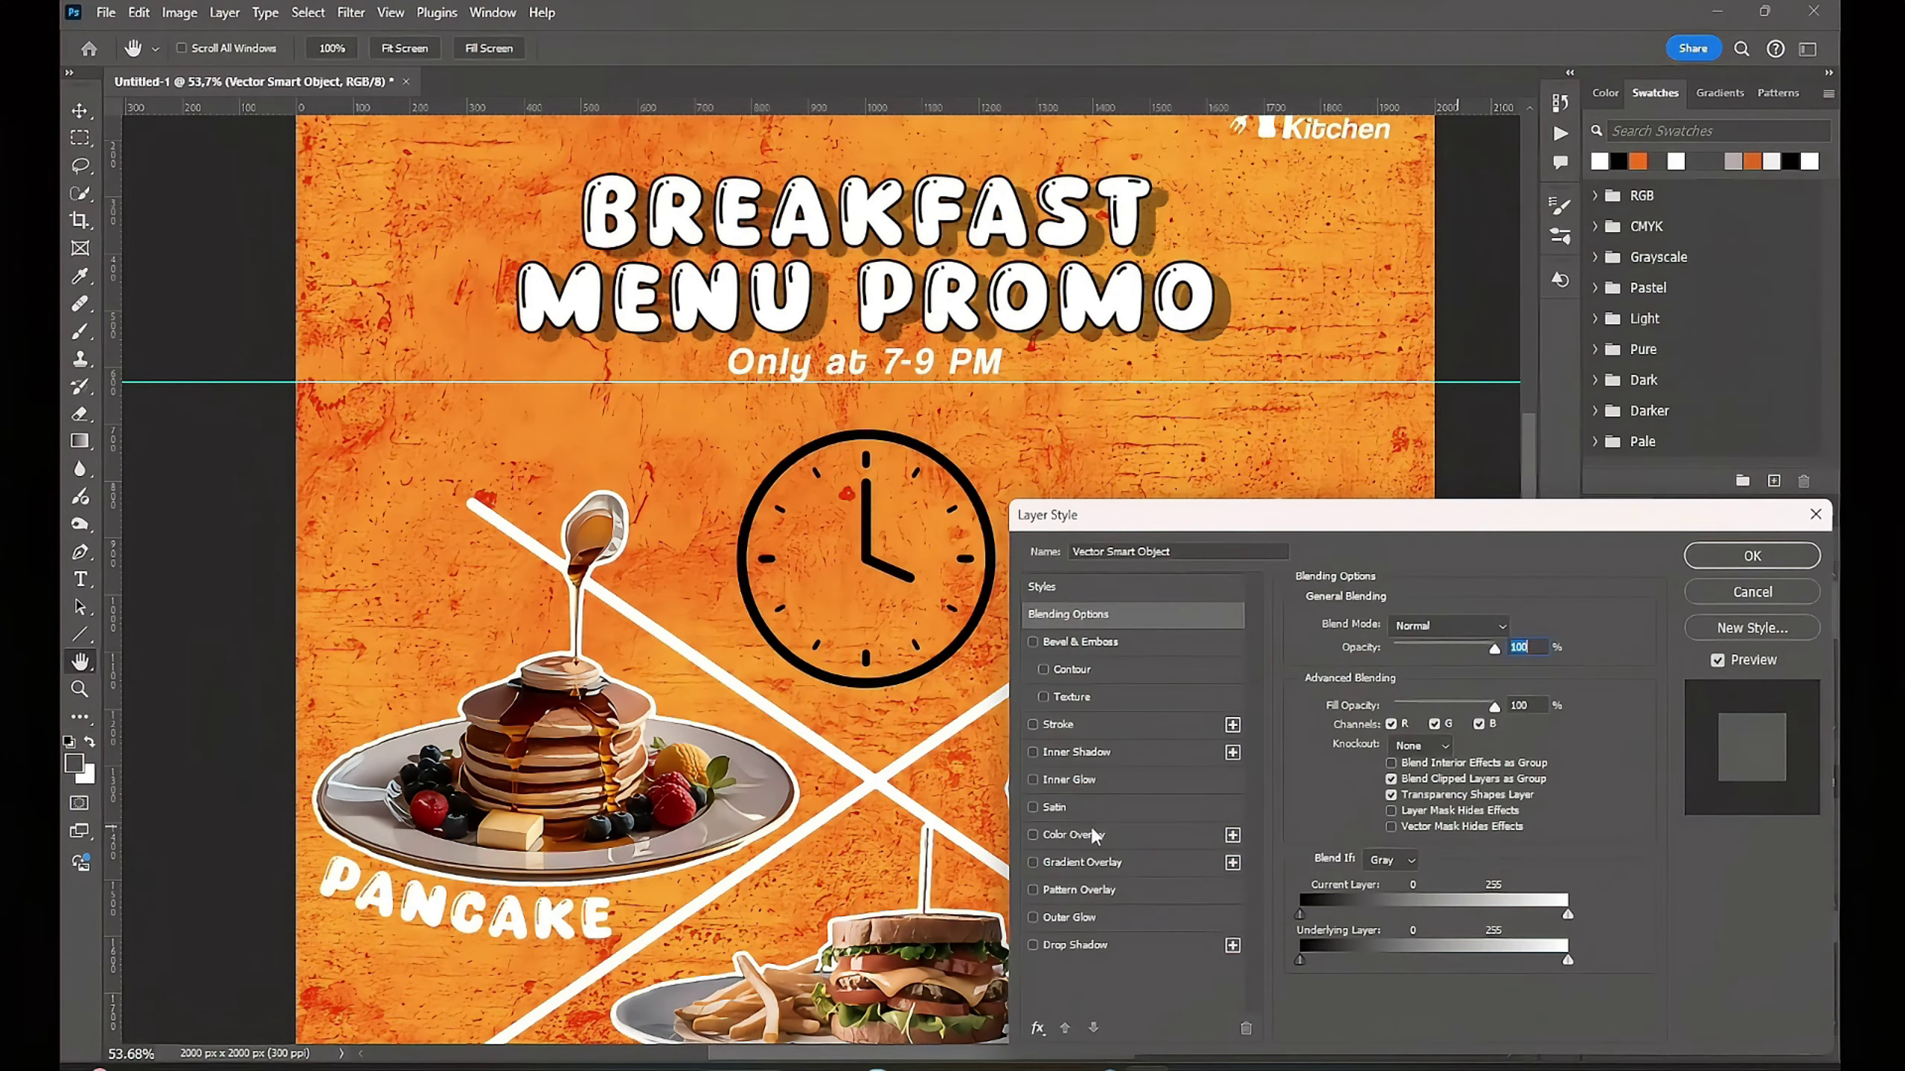
click(1094, 834)
click(1776, 552)
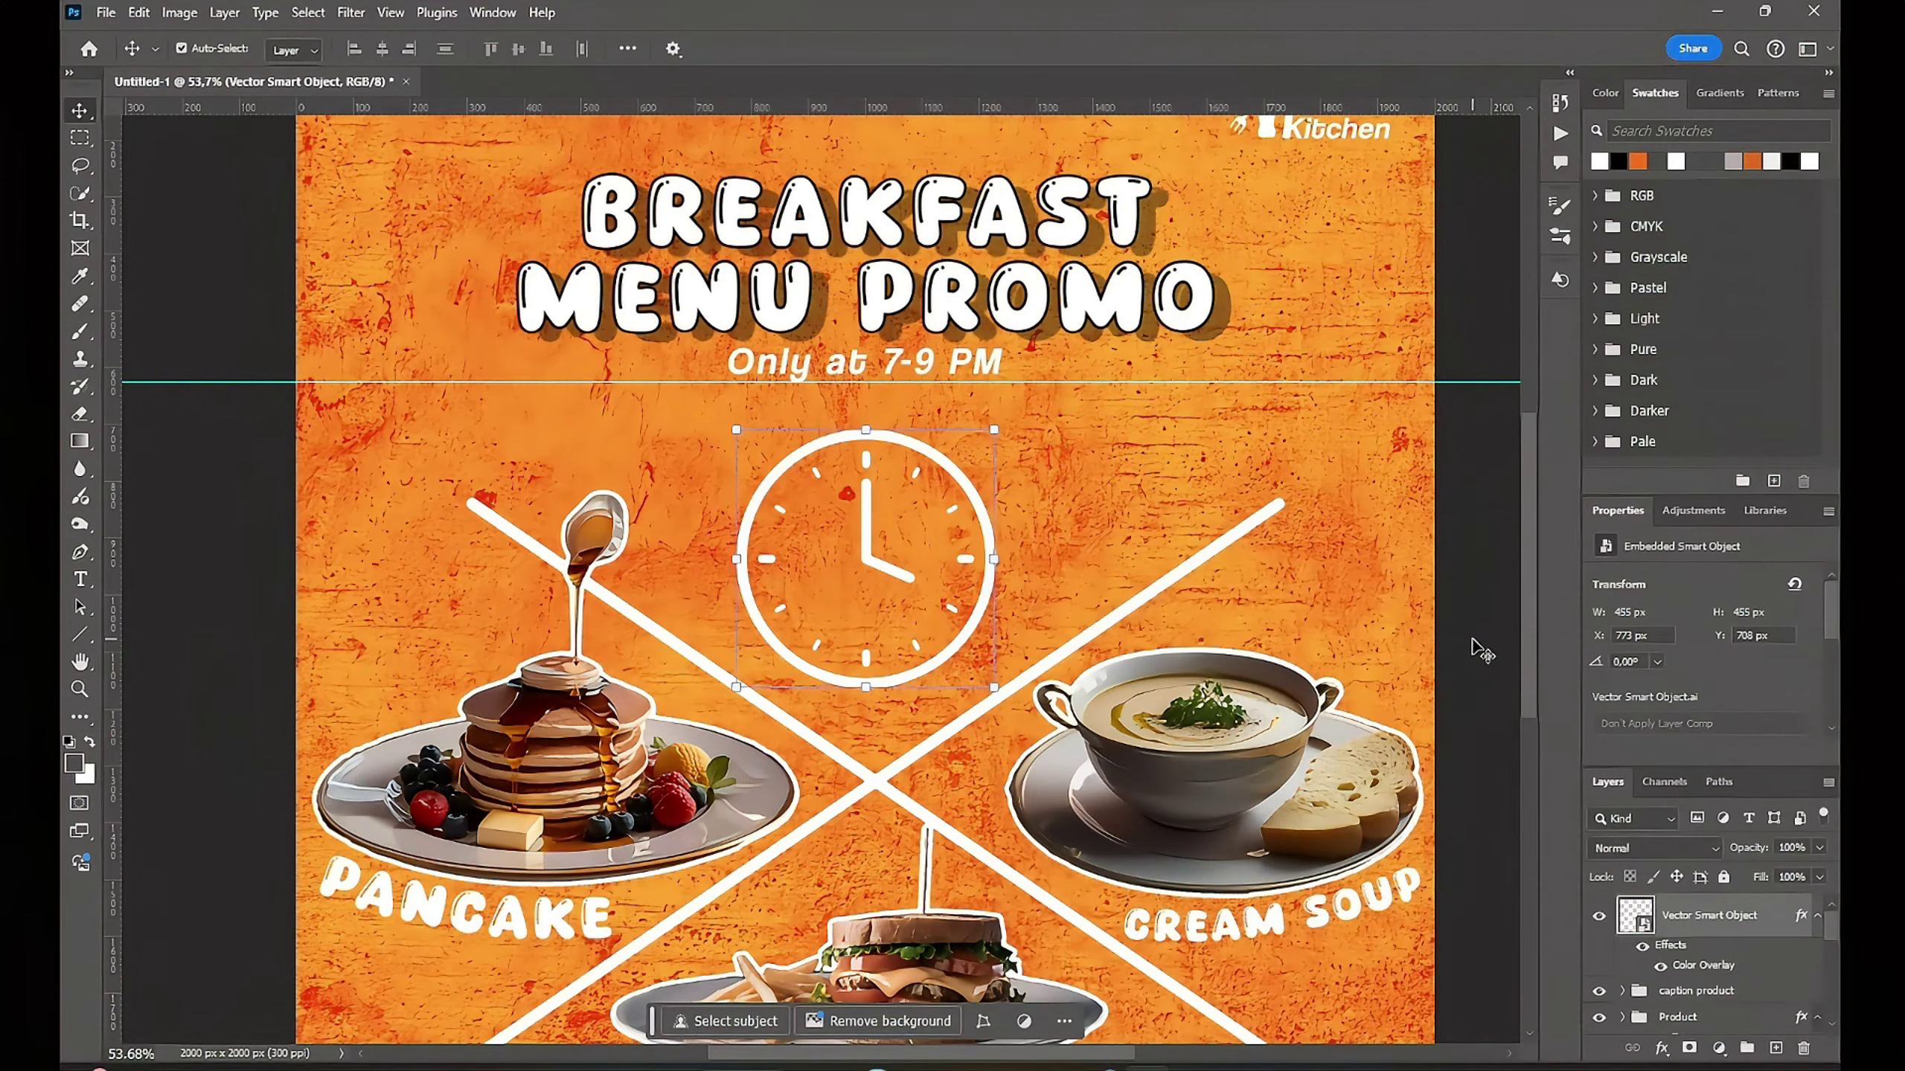
scroll(1370, 659, up, 1)
scroll(745, 607, up, 3)
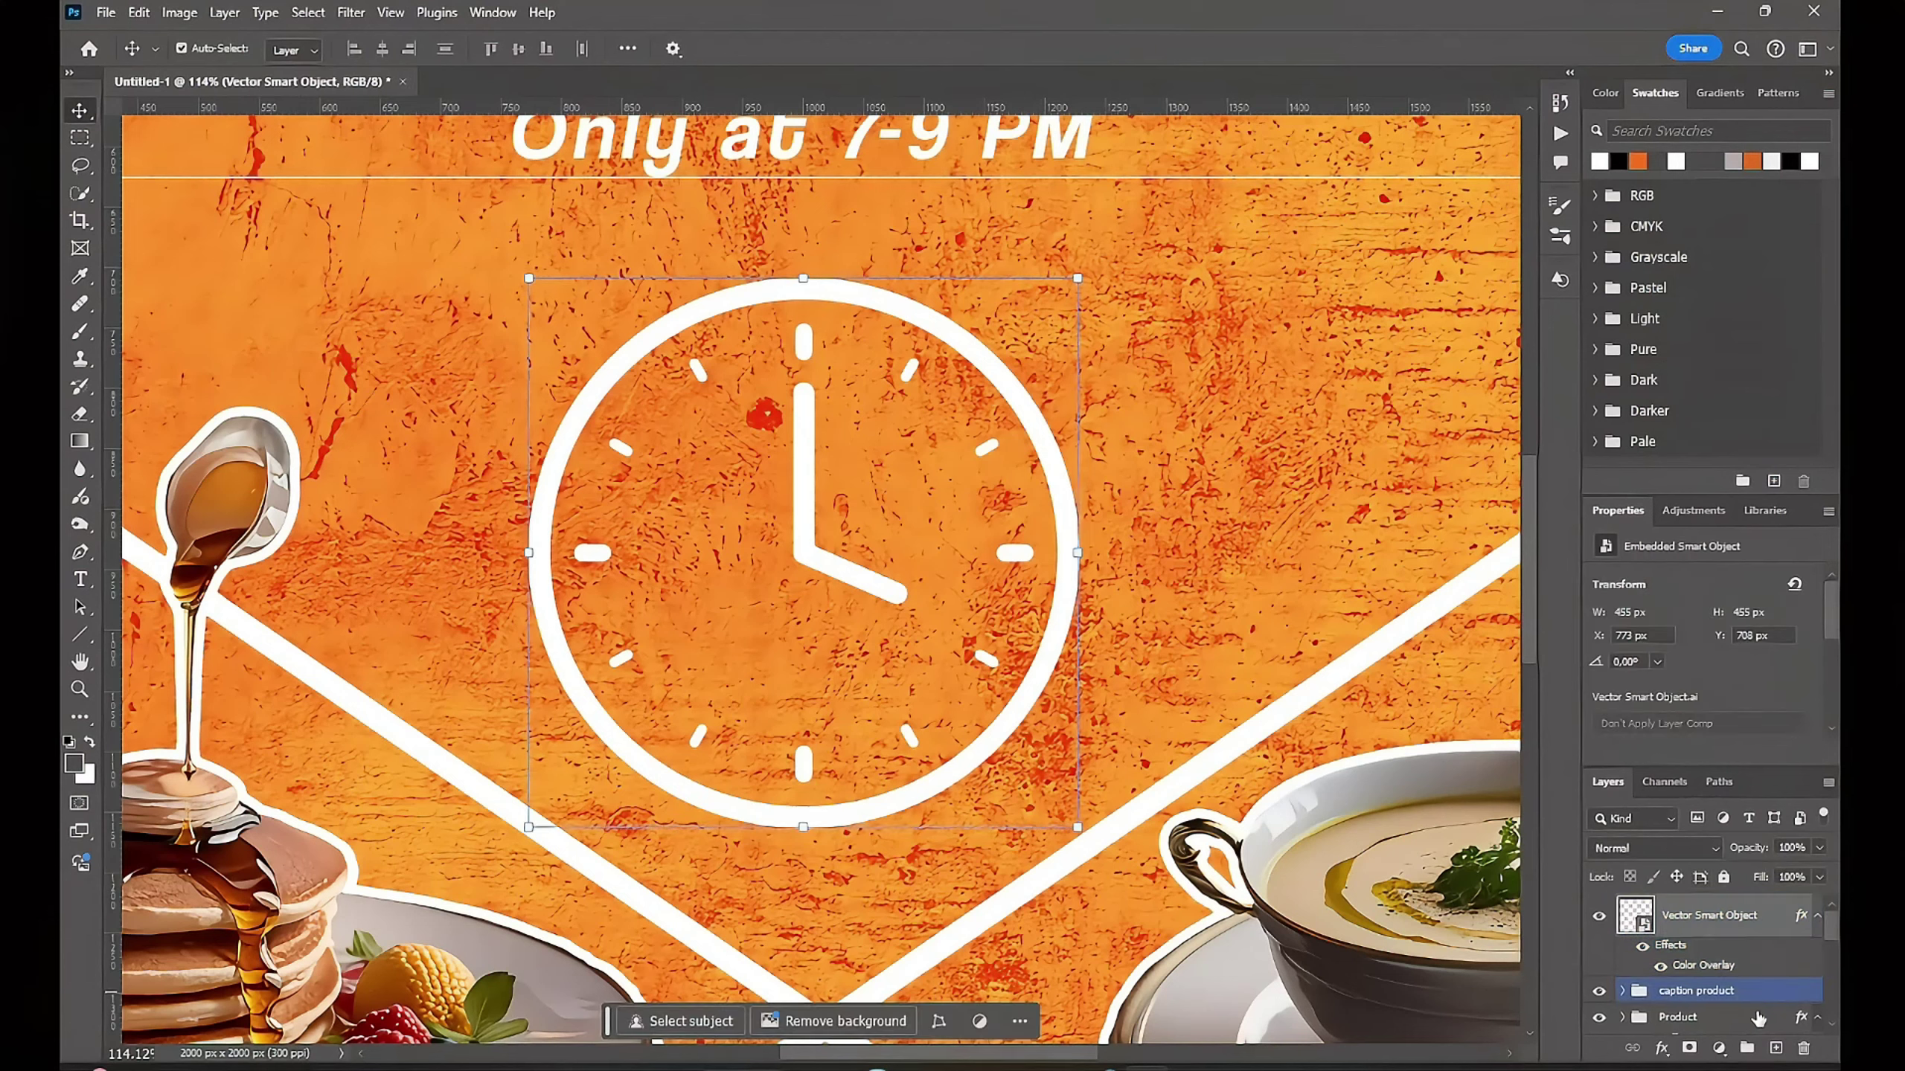
key(ctrl+shift+alt+n)
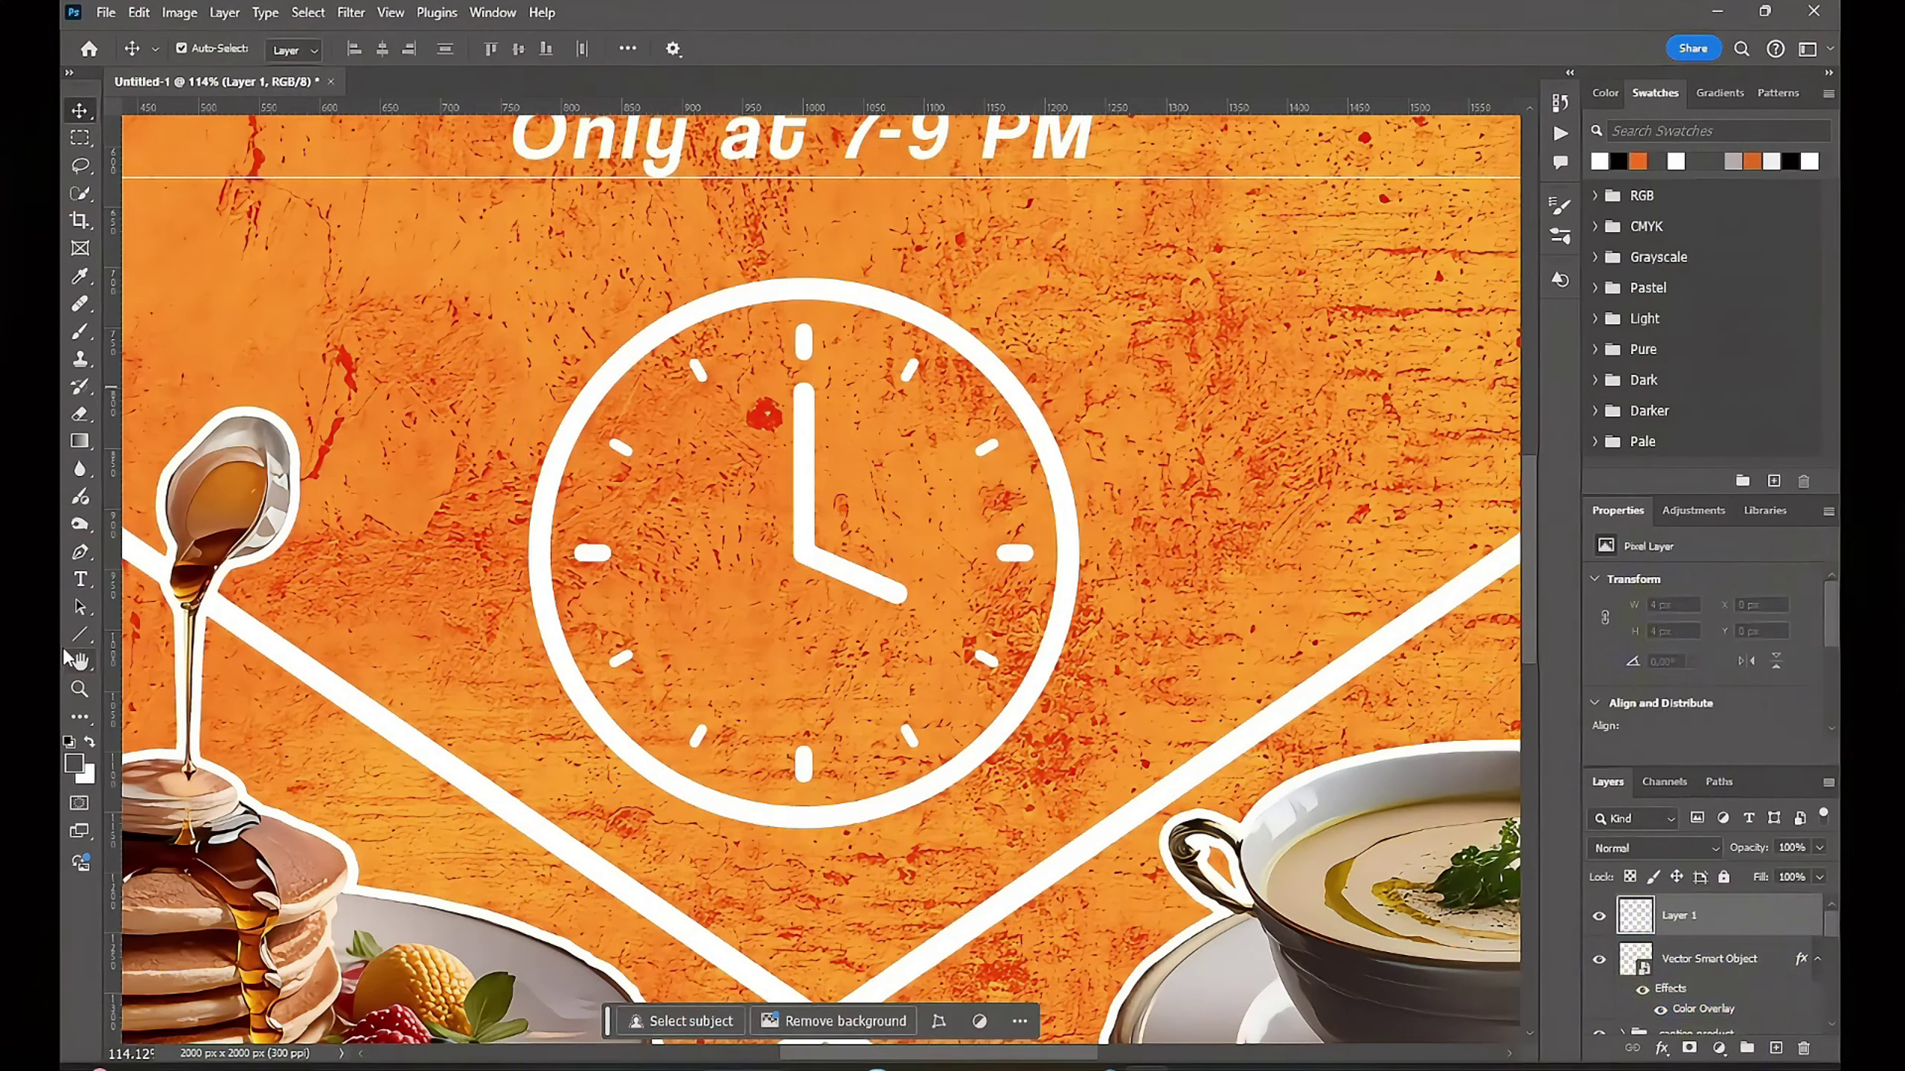
Step: Switch to the standard Pen Tool in Shape mode
right_click(80, 634)
click(150, 719)
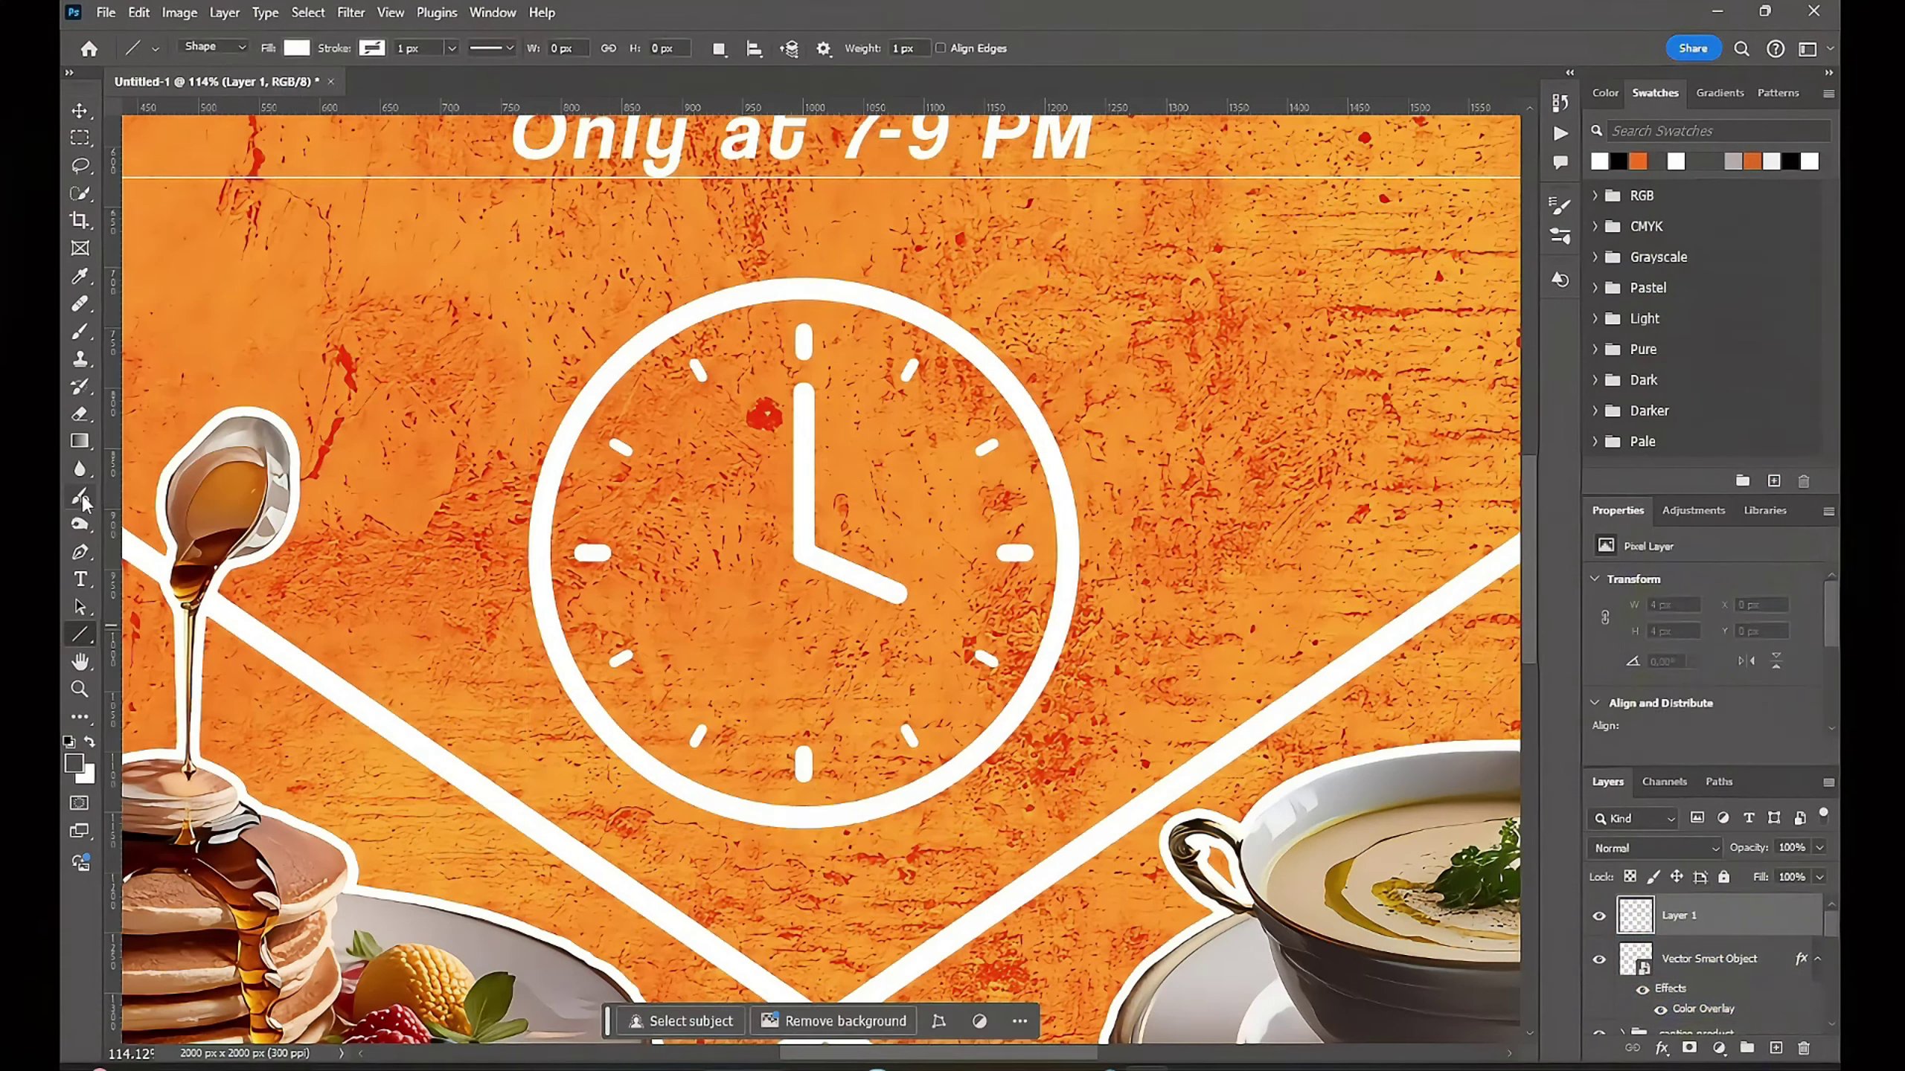
click(80, 552)
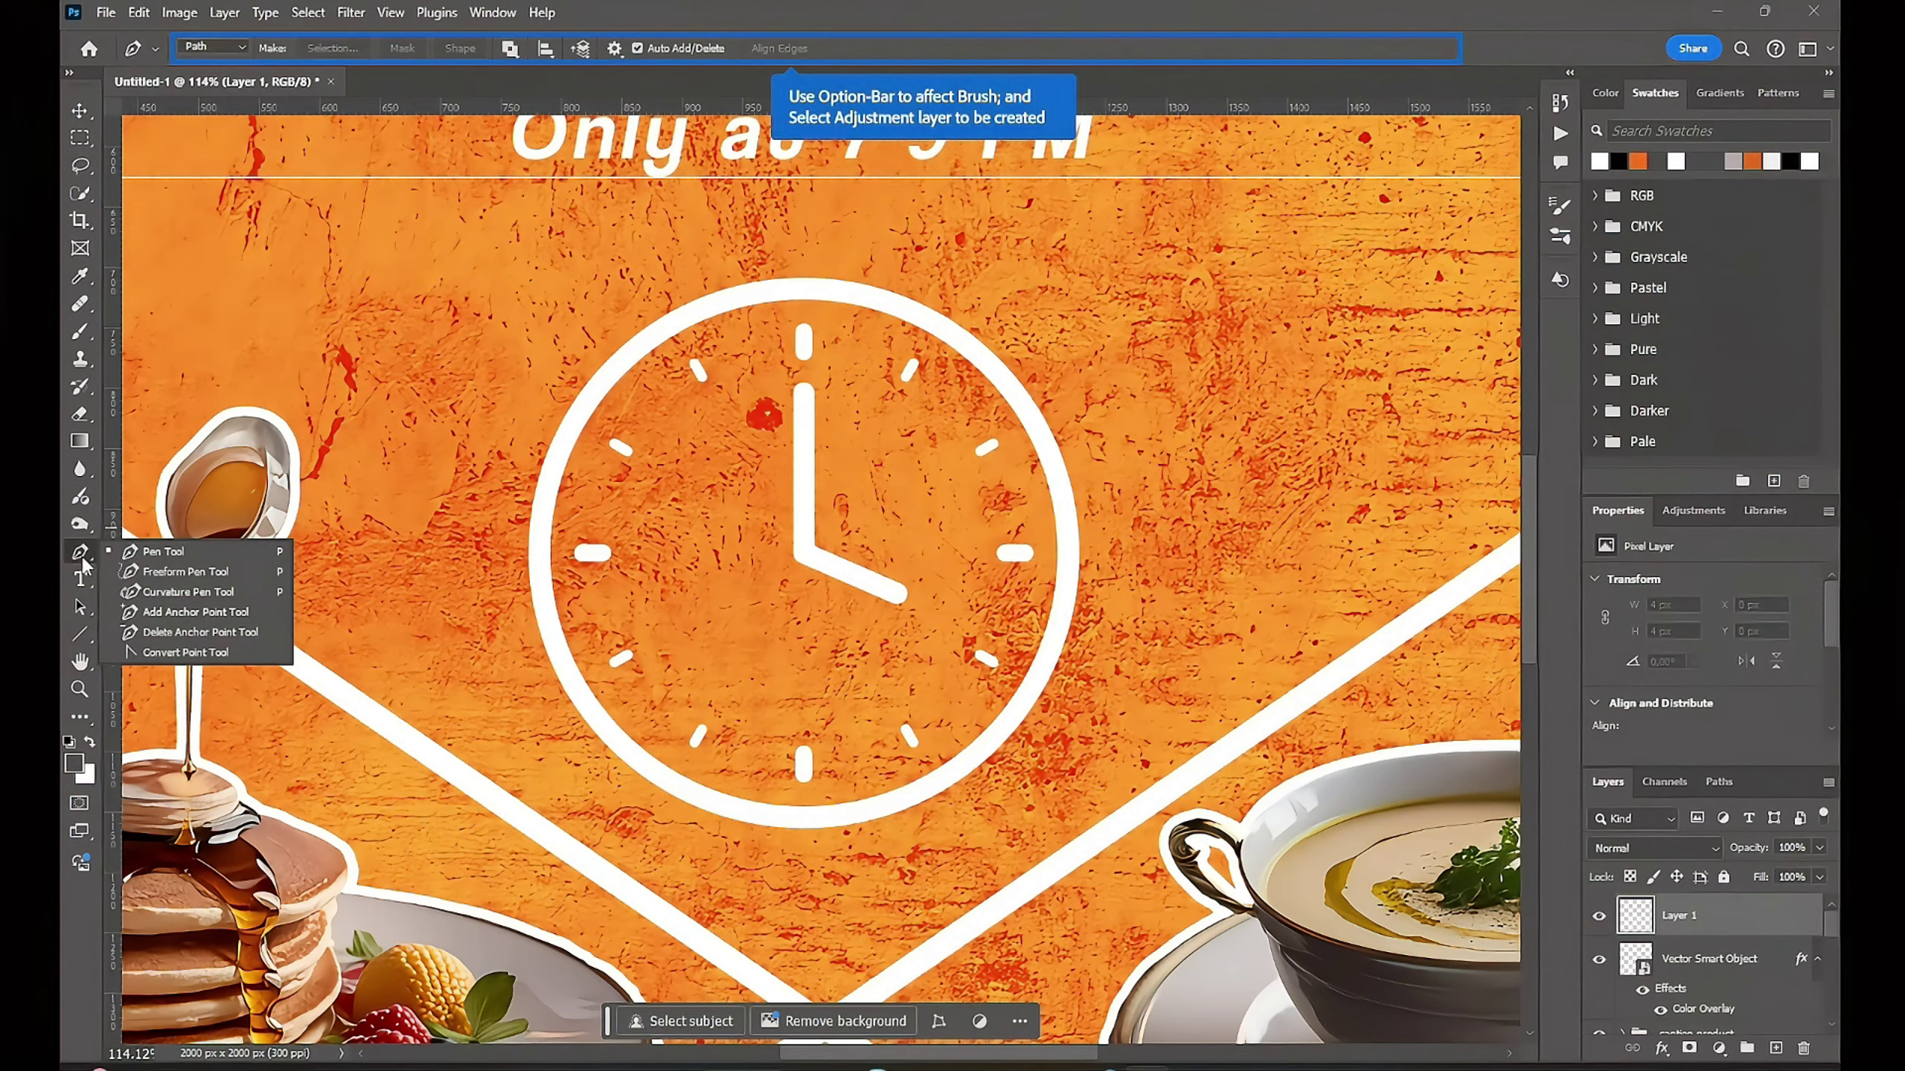
click(152, 553)
click(236, 49)
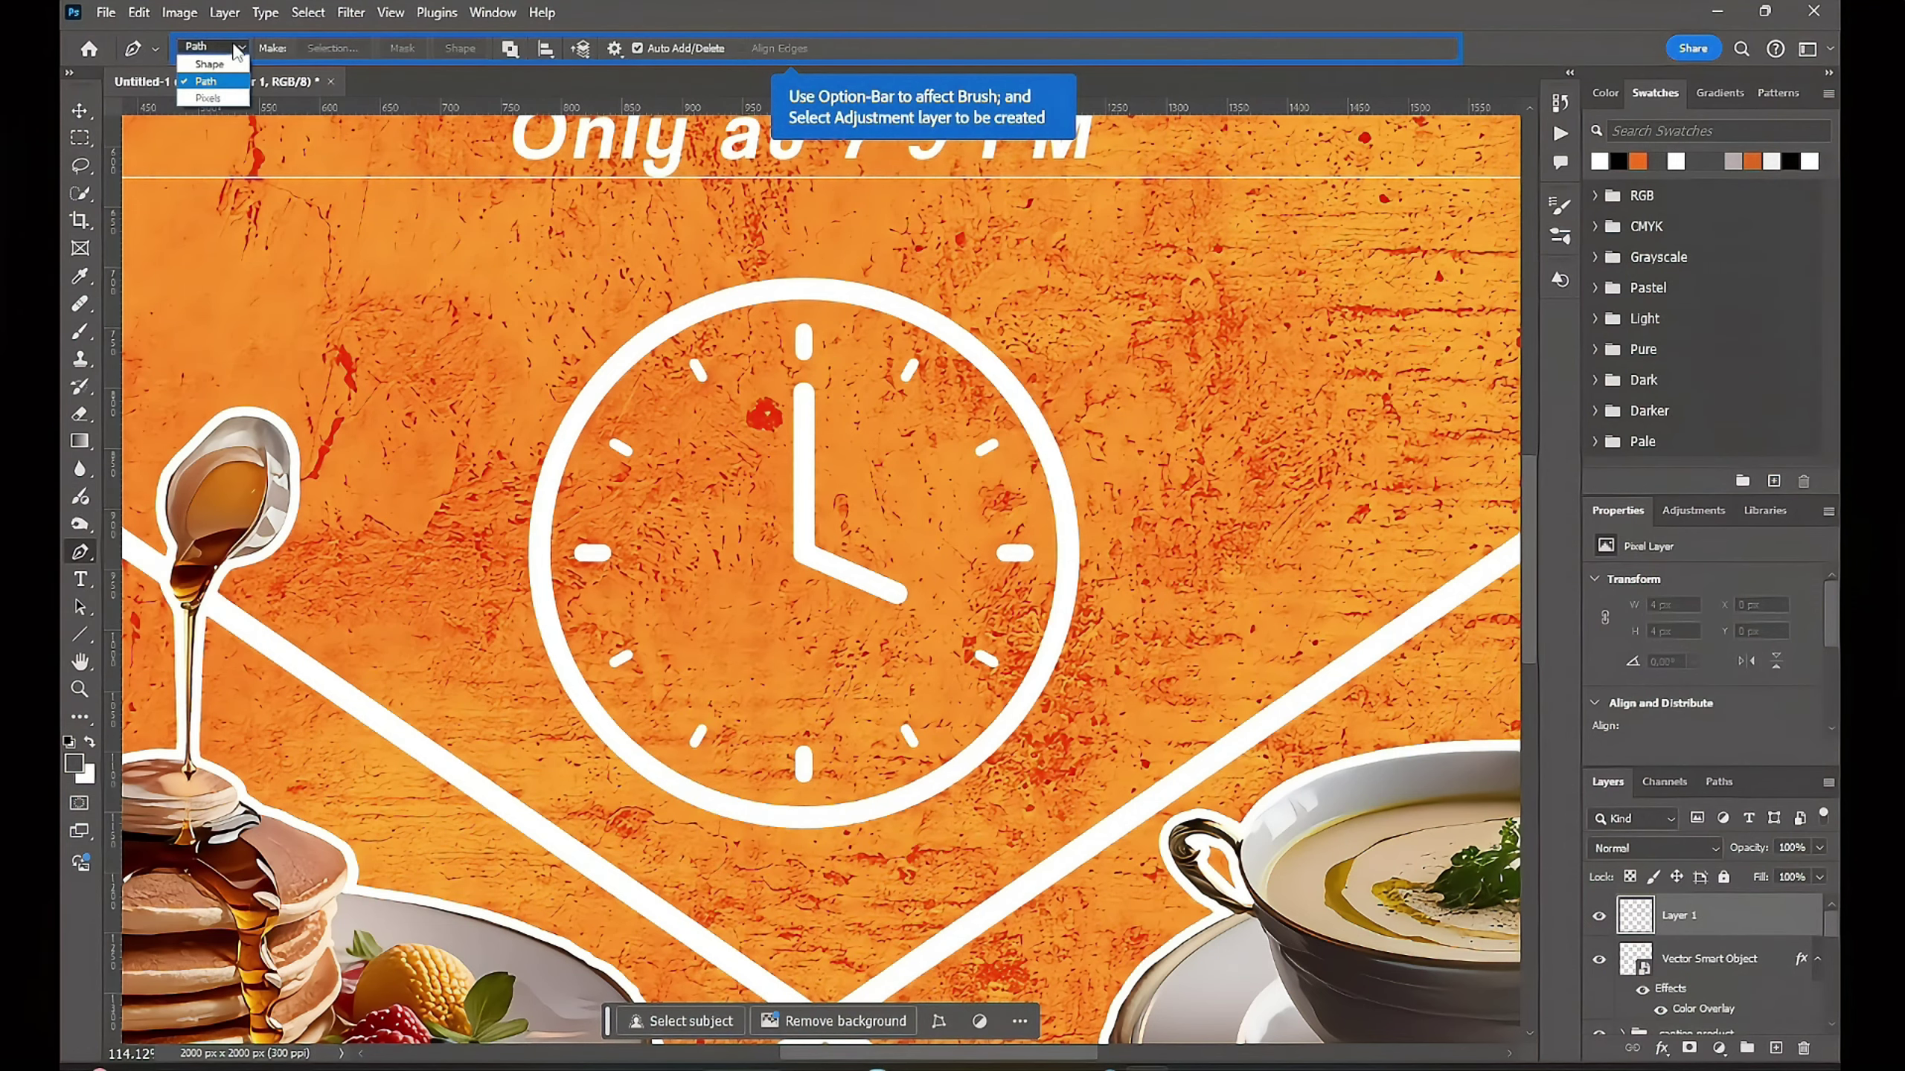
scroll(720, 551, up, 3)
scroll(879, 518, up, 3)
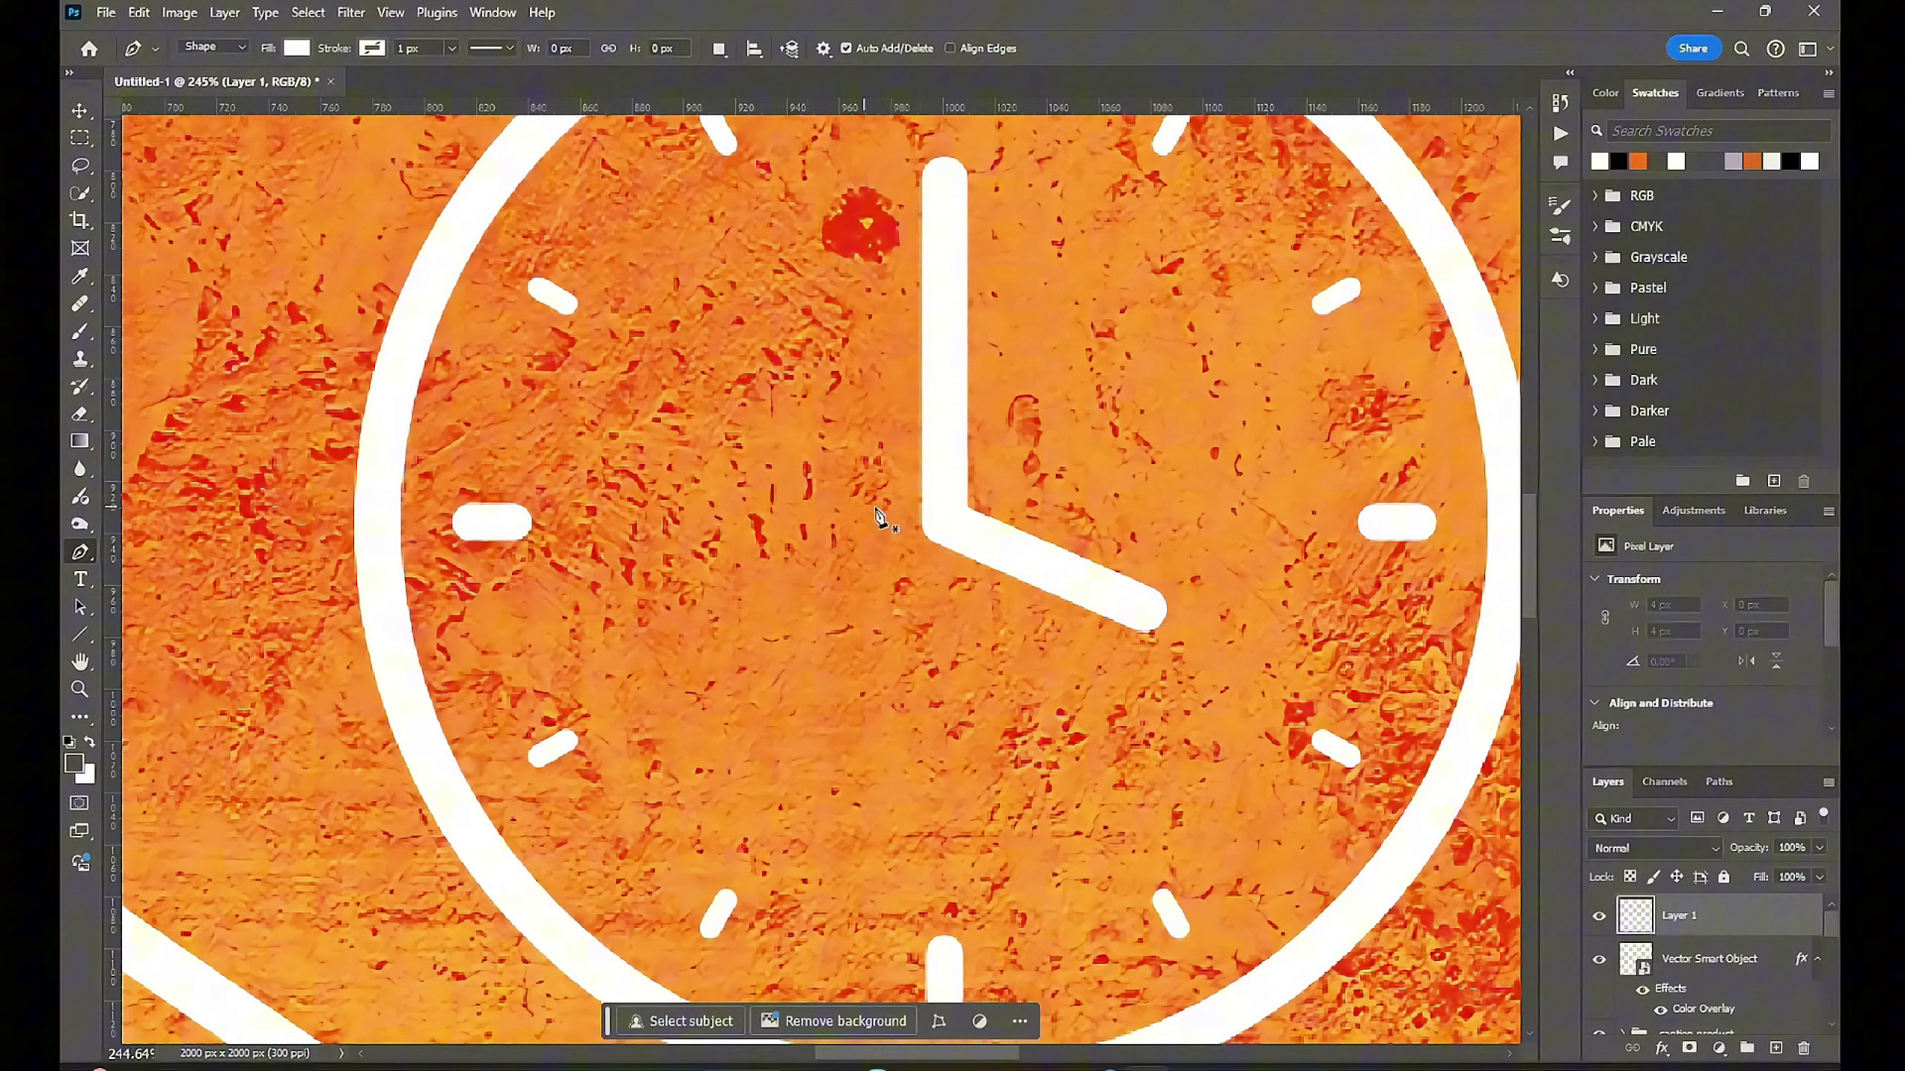
Step: Draw a wedge from the clock's centre along the rim between 9 and 7 o'clock
click(947, 518)
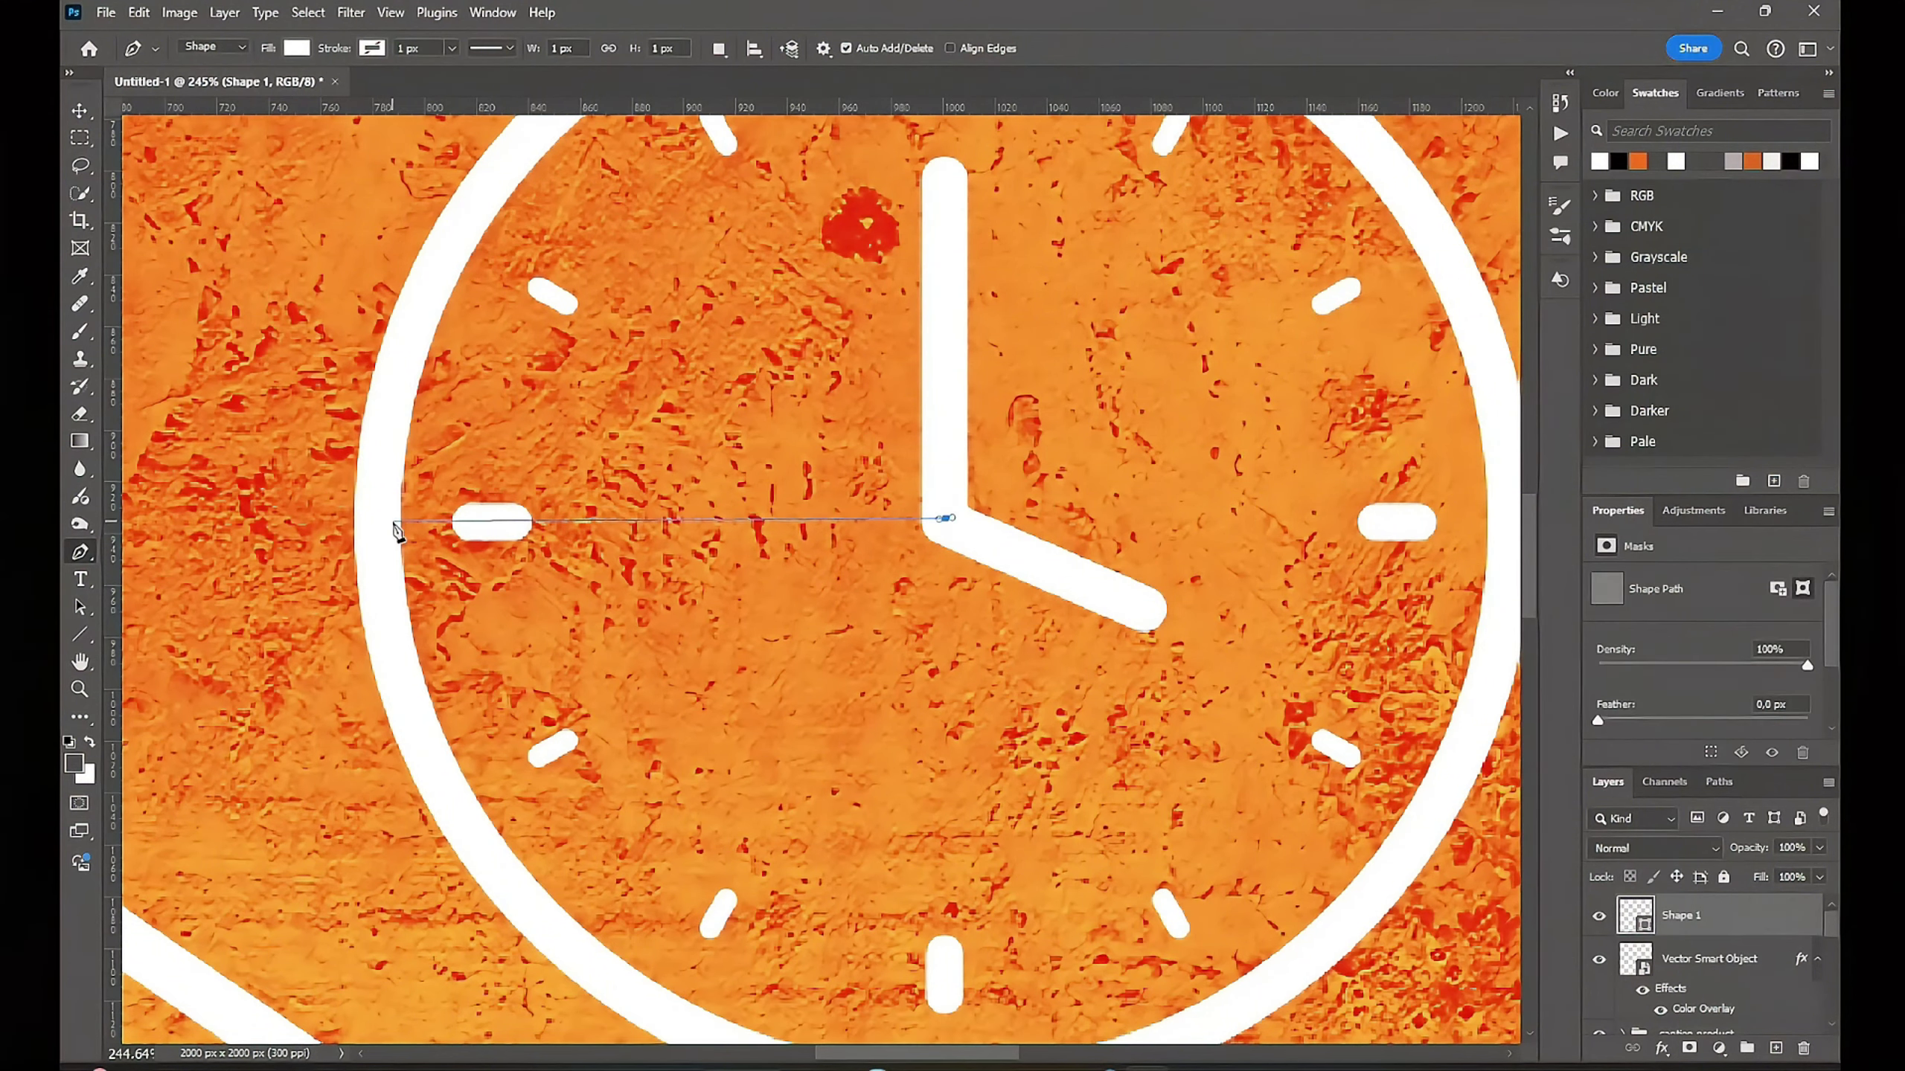
click(398, 693)
click(445, 801)
click(541, 923)
scroll(541, 924, down, 2)
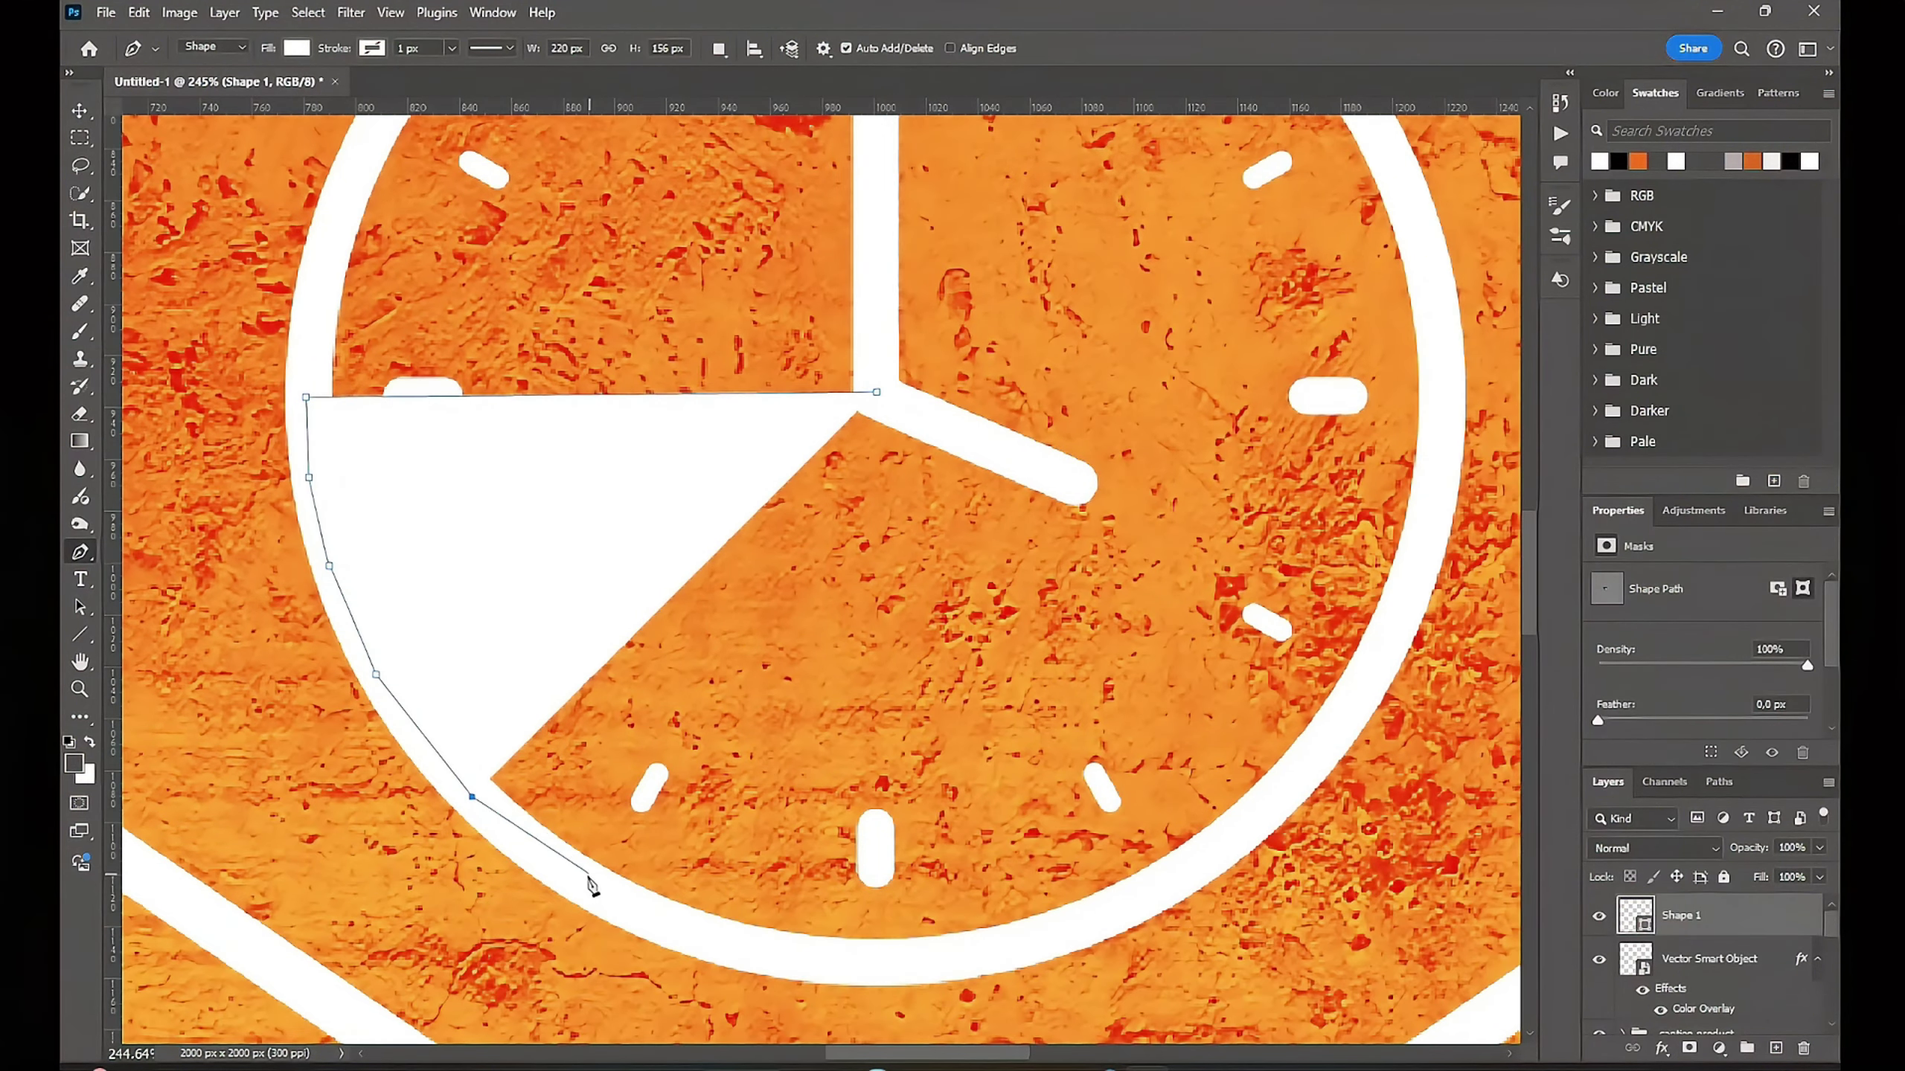
click(582, 879)
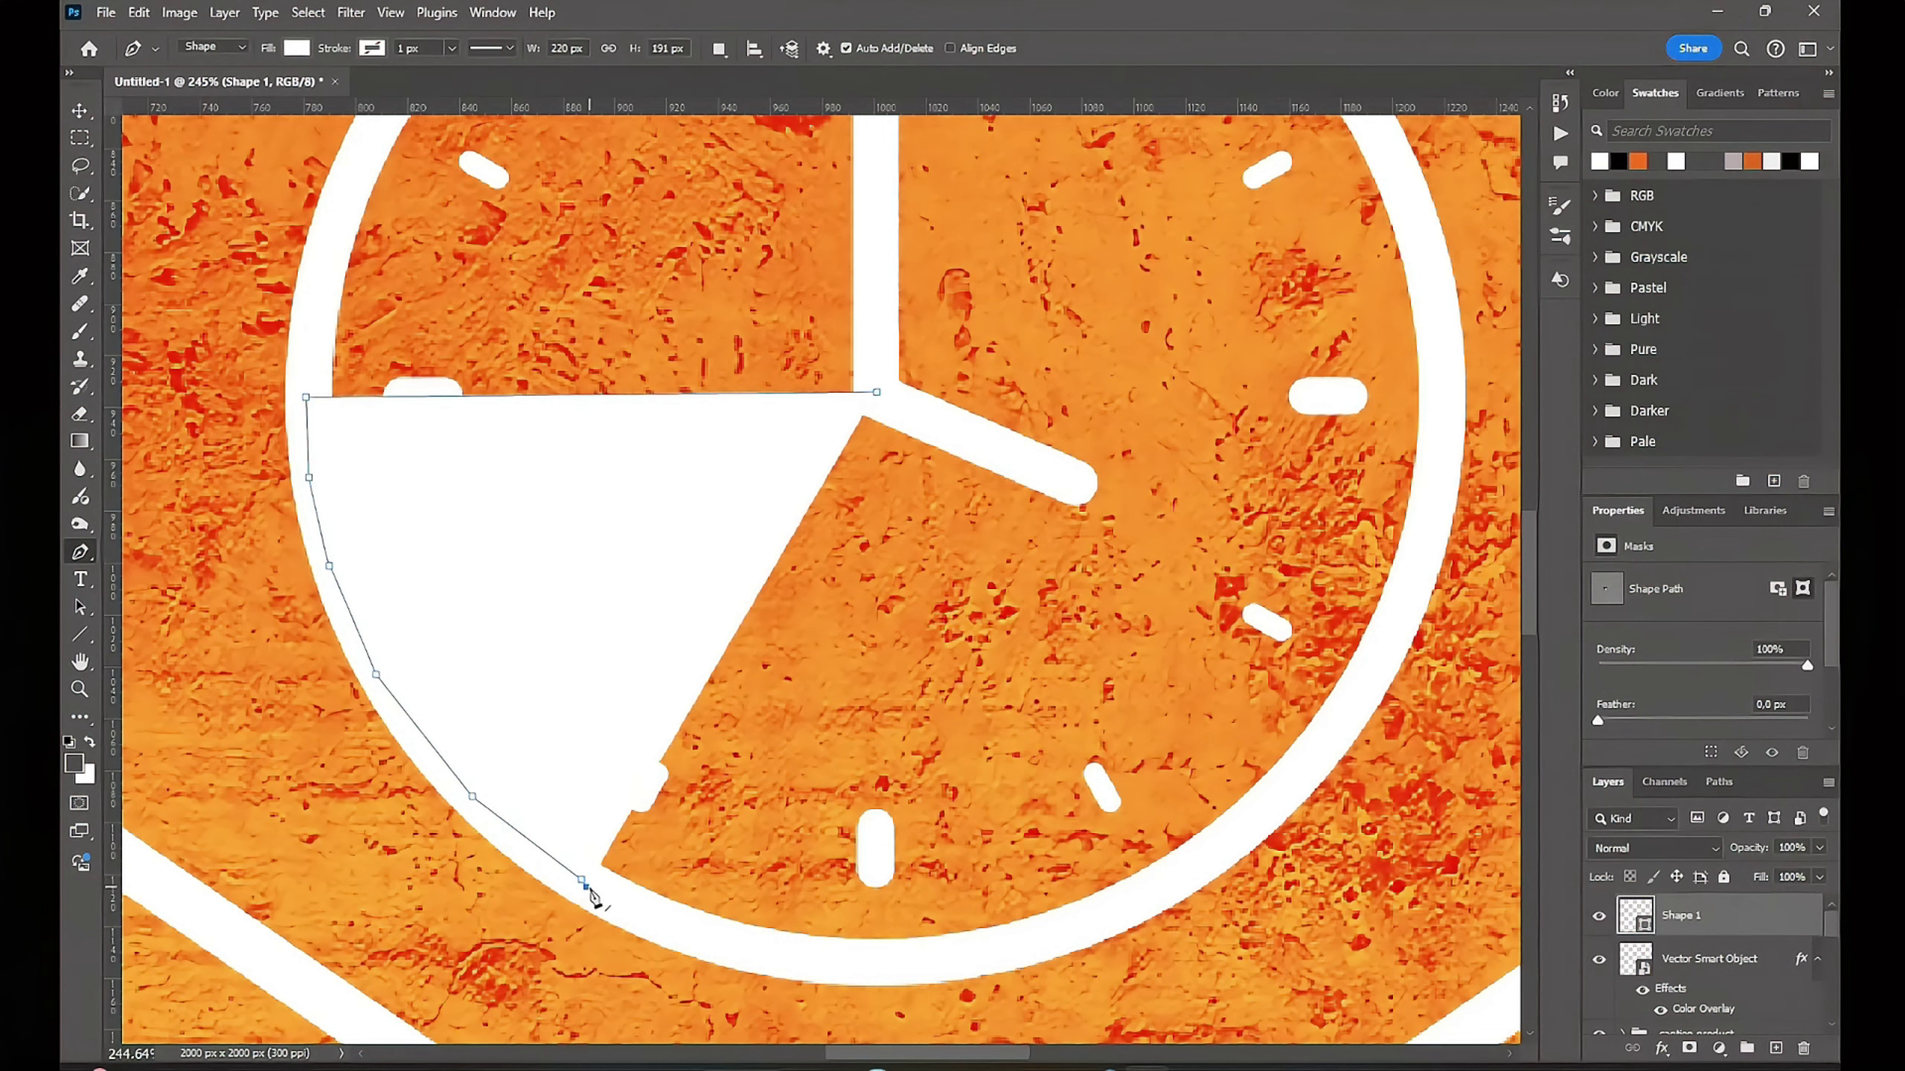
click(869, 395)
Step: Move Shape 1 below the clock, fill it black, and open the foreground Color Picker
key(v)
drag(1680, 915, 1680, 975)
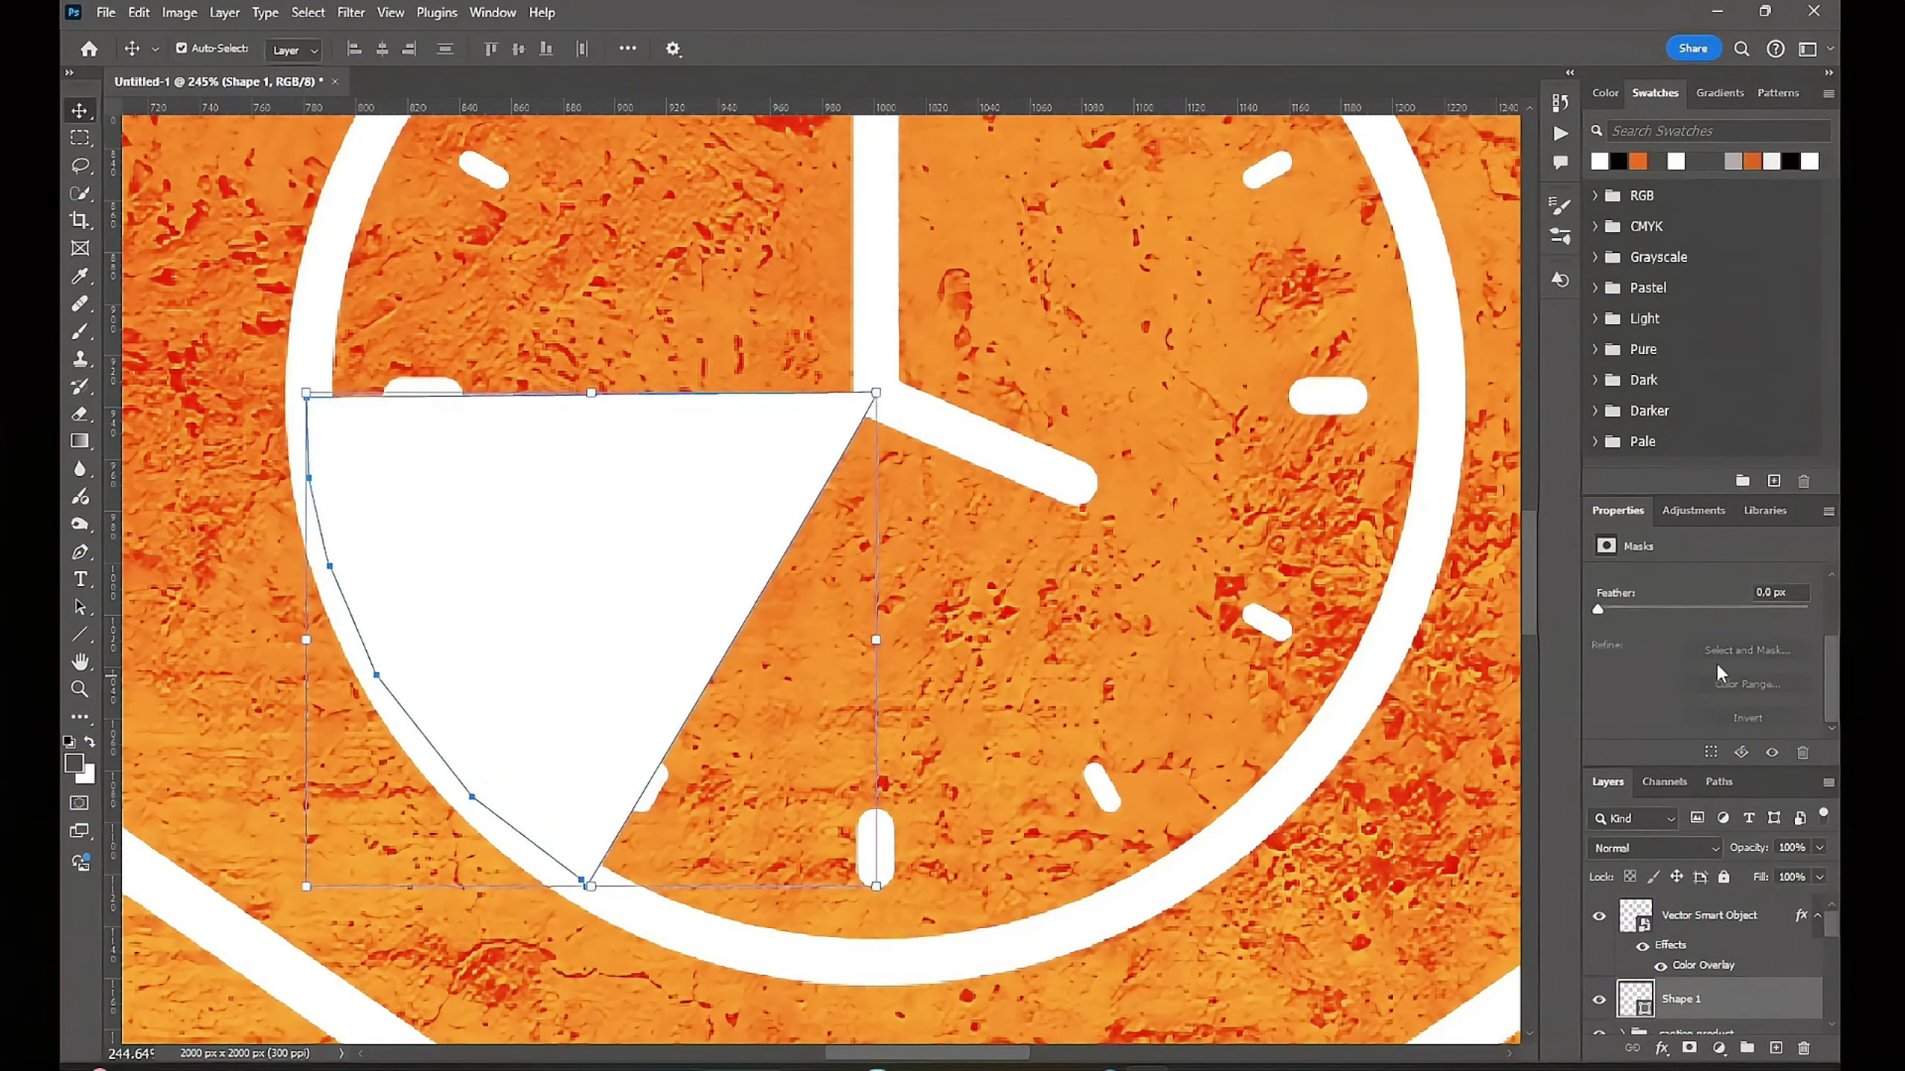
click(1619, 161)
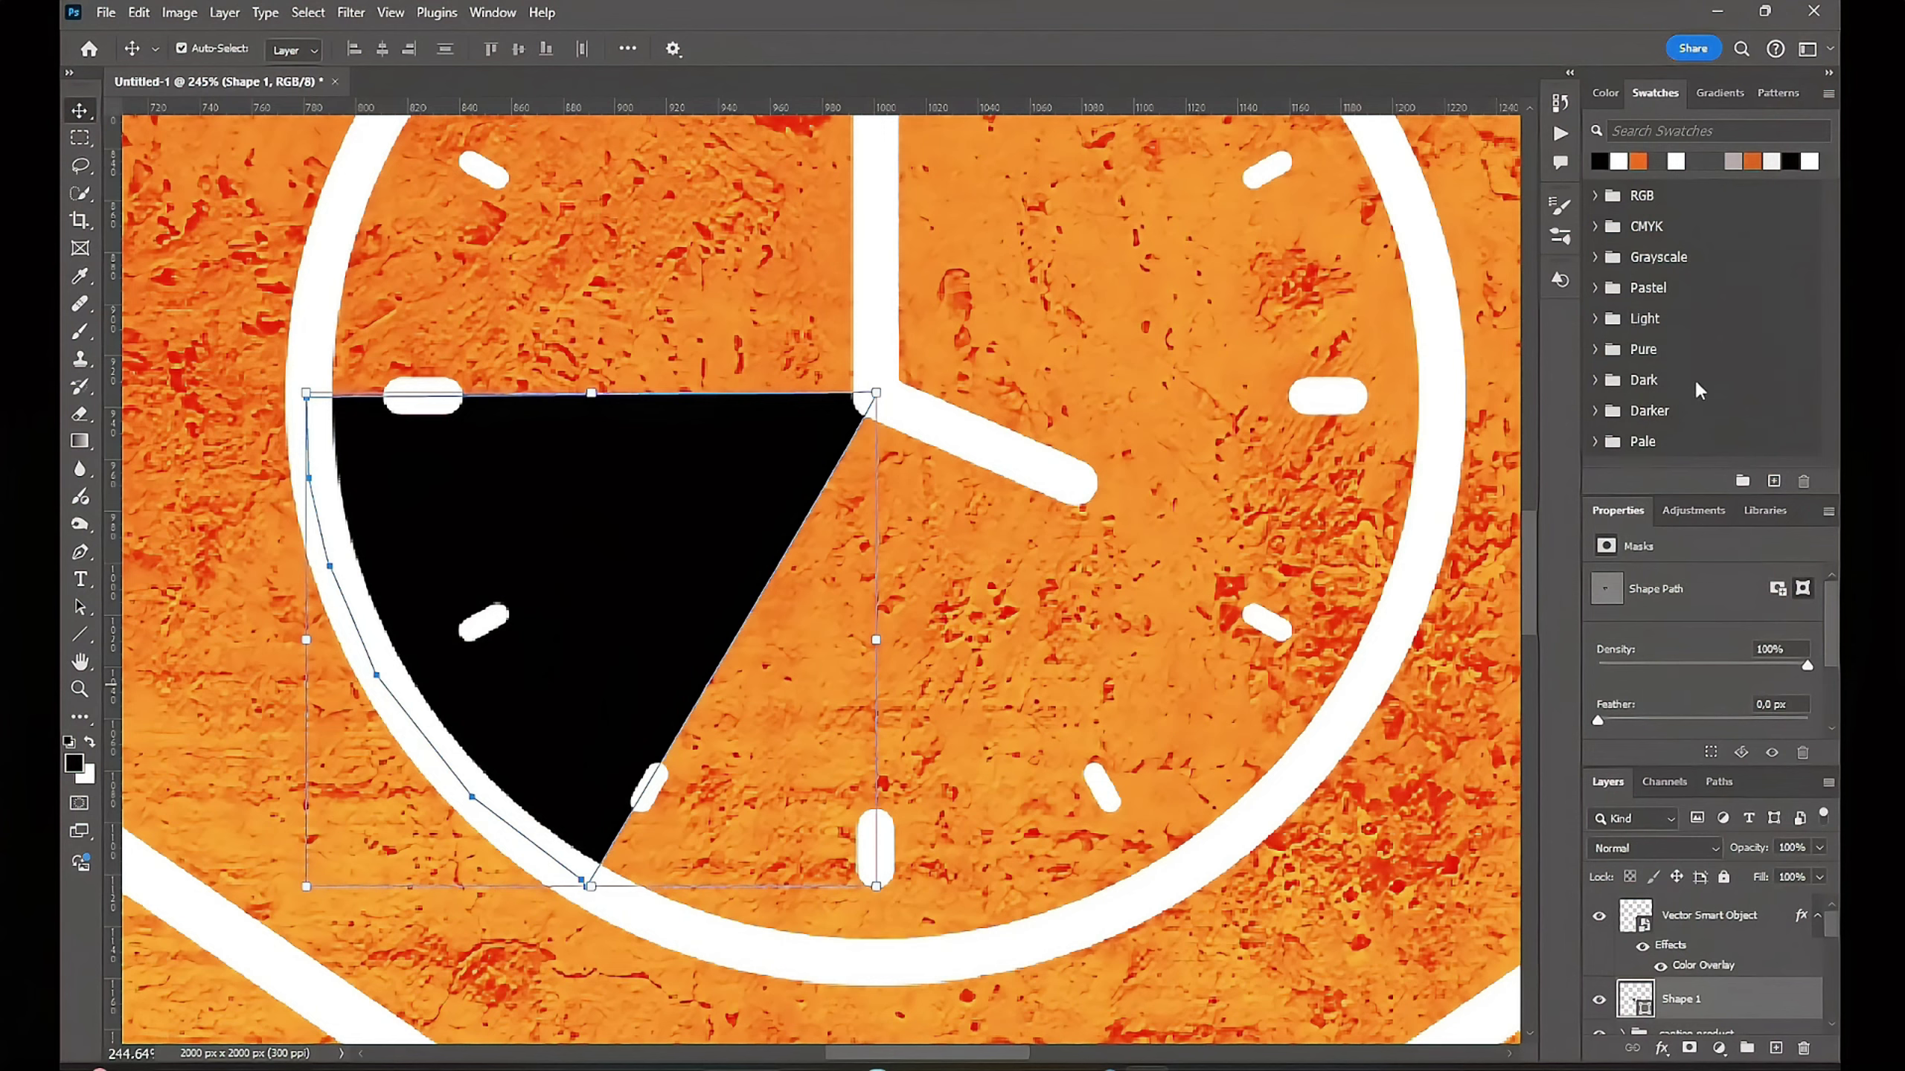
click(73, 763)
Step: Pick a bright green in the Color Picker and fill the 7-to-9 wedge with it
click(1539, 874)
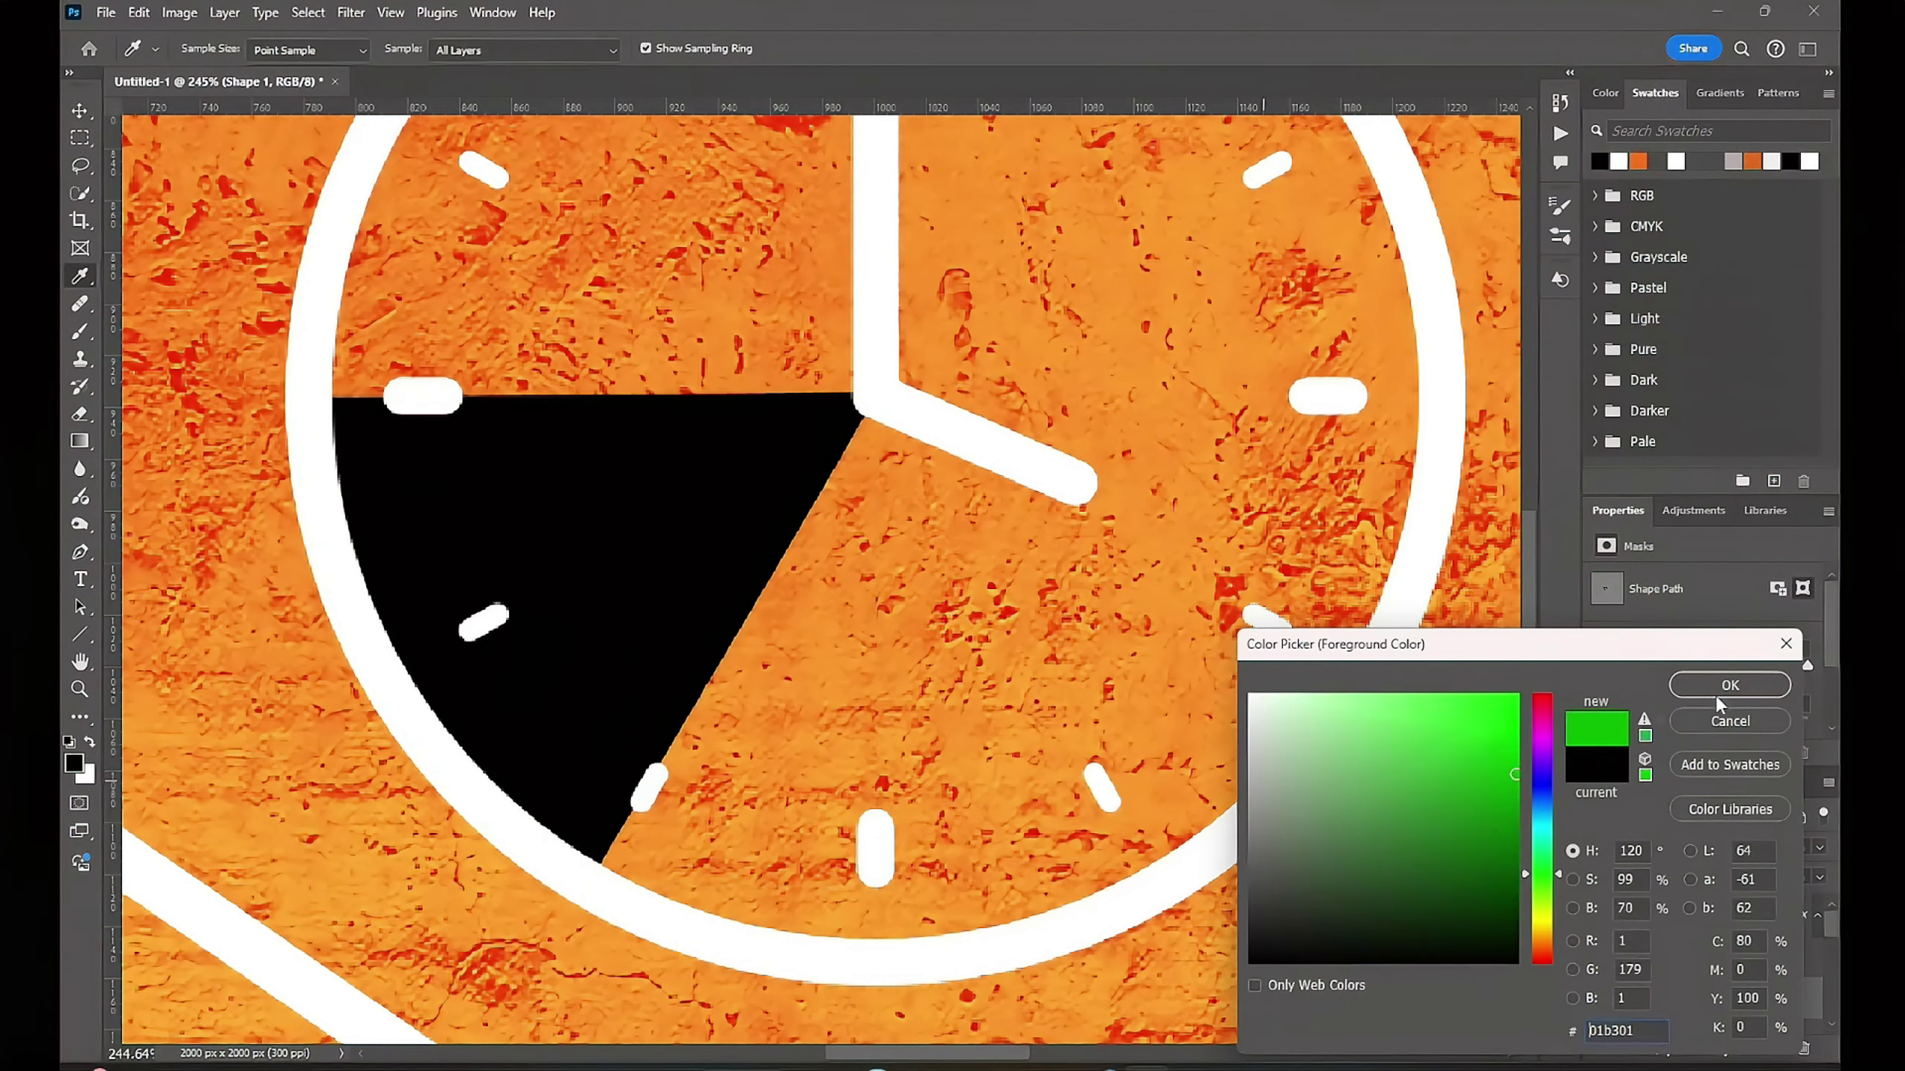
click(1718, 683)
click(1599, 161)
scroll(1710, 653, down, 3)
scroll(135, 584, up, 1)
Step: With the Pen tool active, set the shape Fill to a custom green
click(81, 552)
click(296, 49)
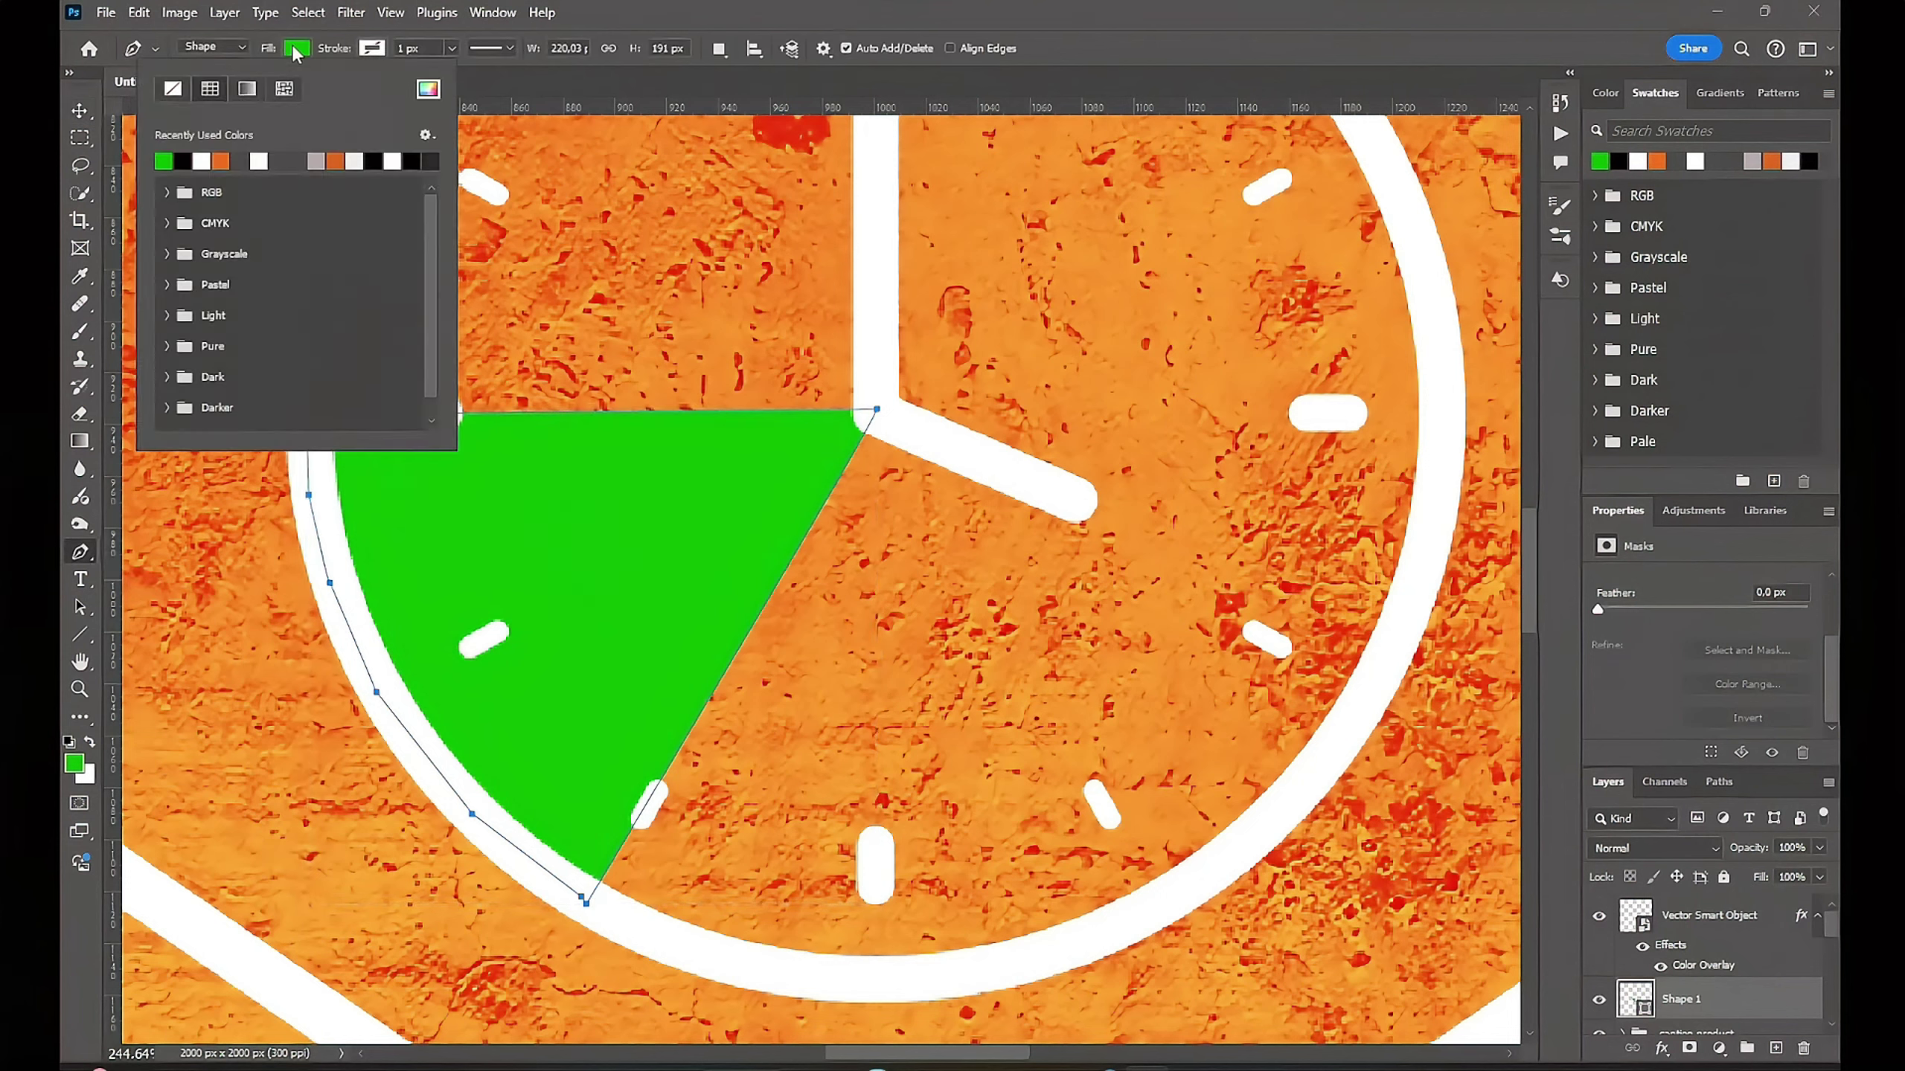
click(427, 89)
click(1731, 686)
click(818, 89)
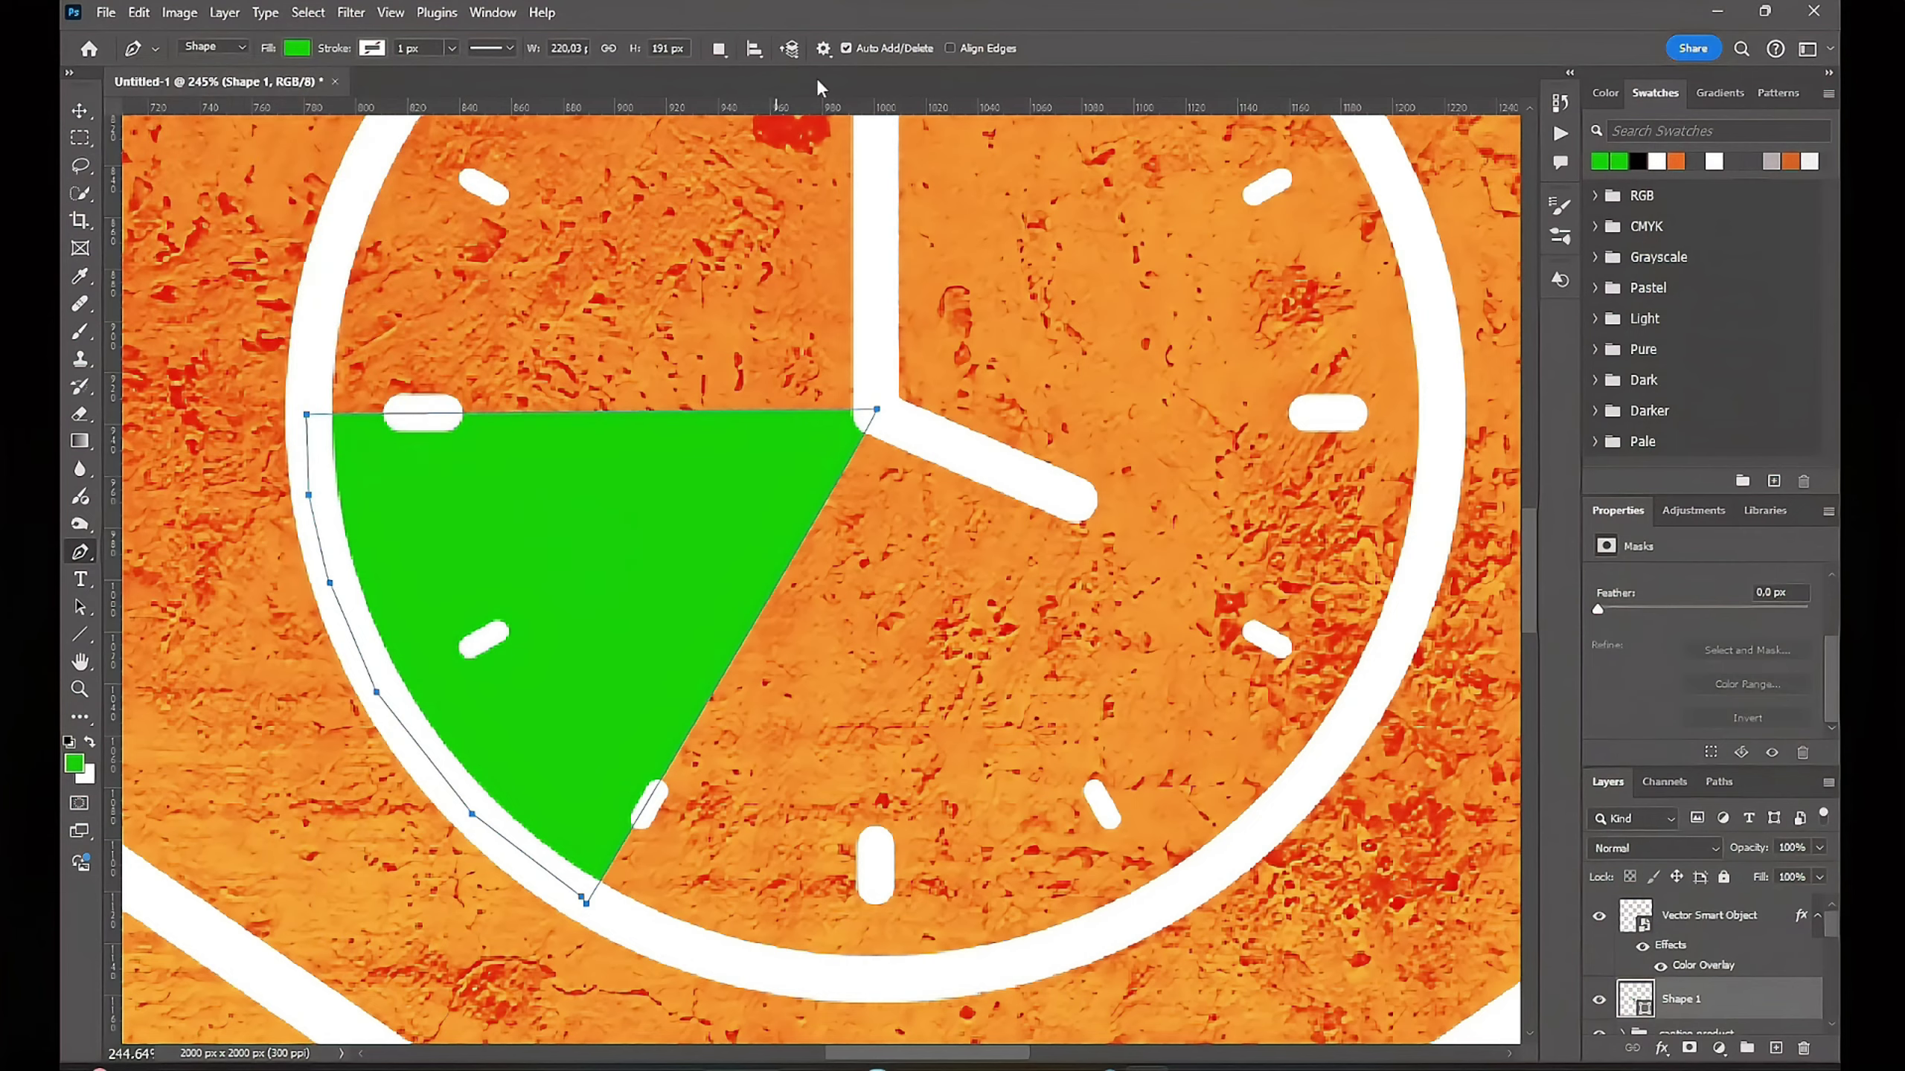
Step: Lower the wedge layer's opacity to 68% and start a new green shape near the clock hands
click(1820, 847)
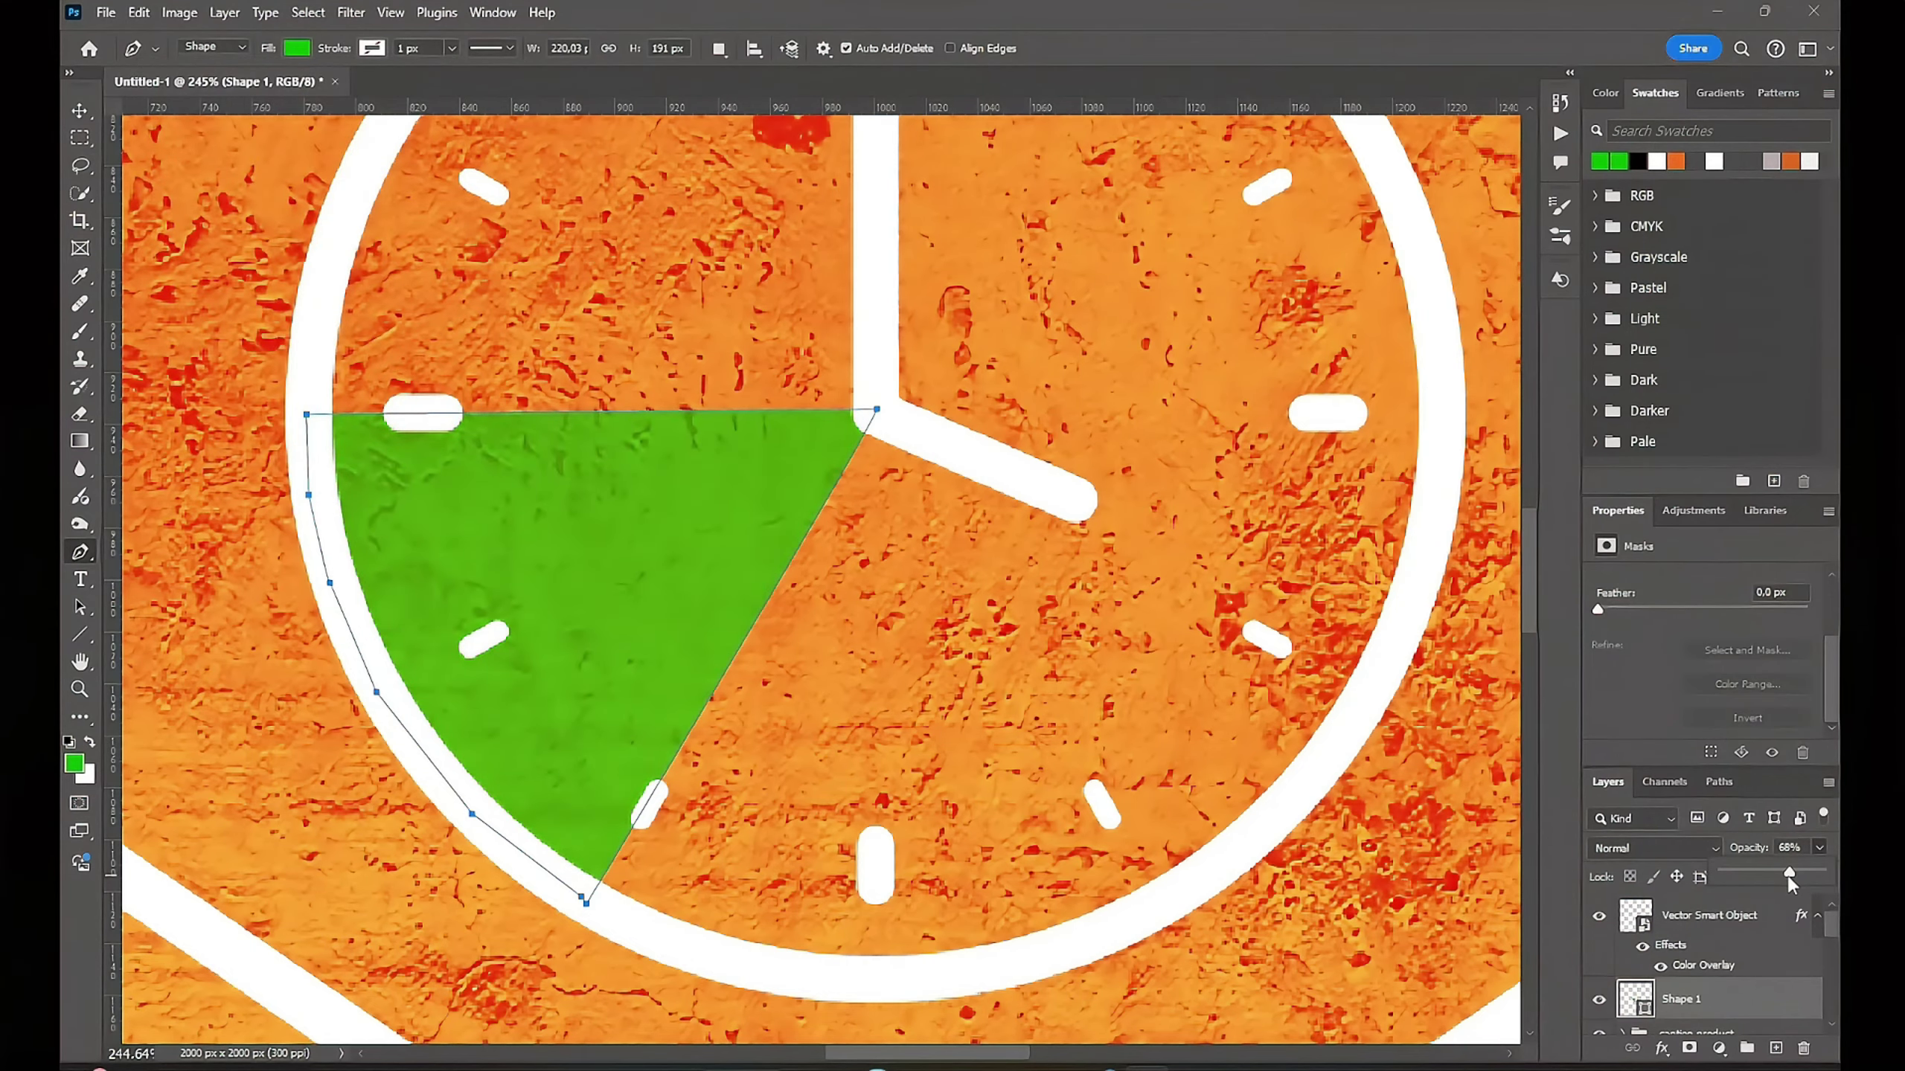
key(Return)
scroll(919, 565, down, 5)
drag(939, 539, 960, 516)
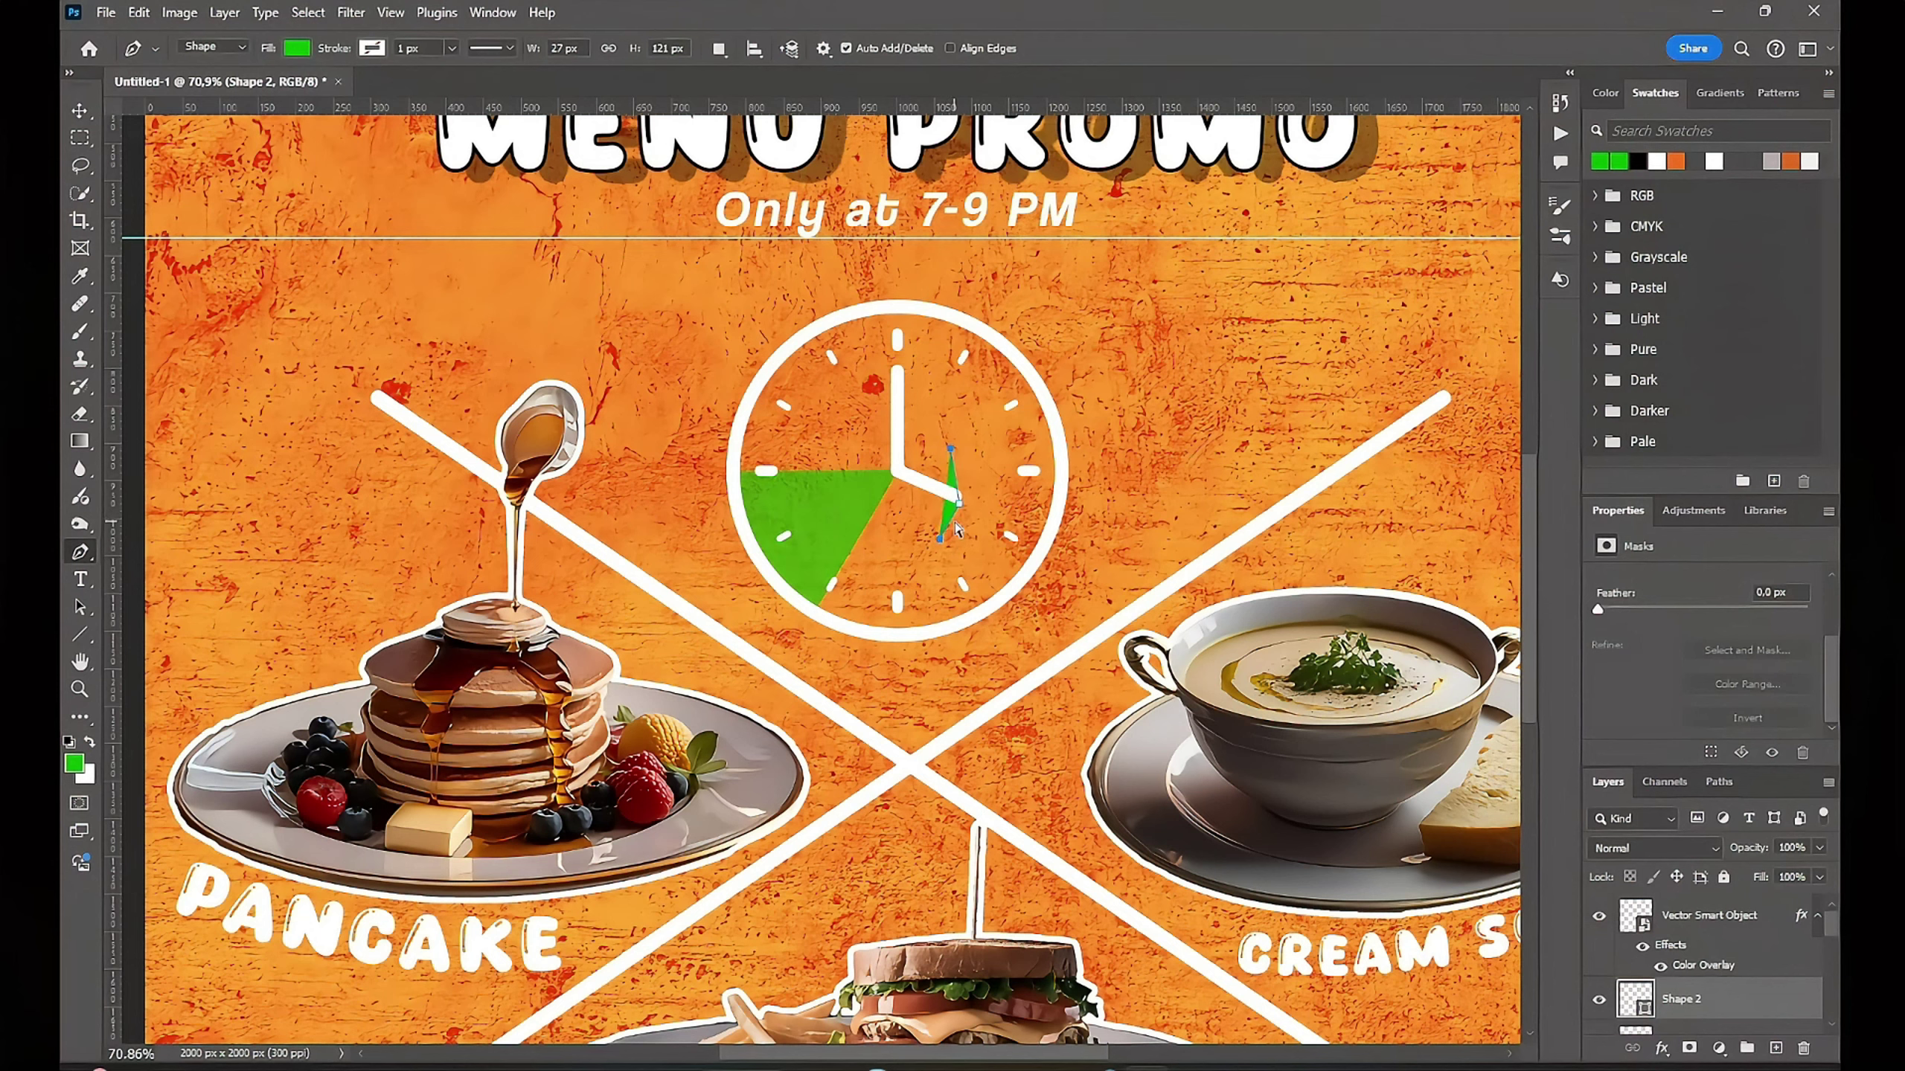
Step: Undo the stray Shape 2 on the clock and select the background texture layer
key(ctrl+z)
key(v)
click(1157, 450)
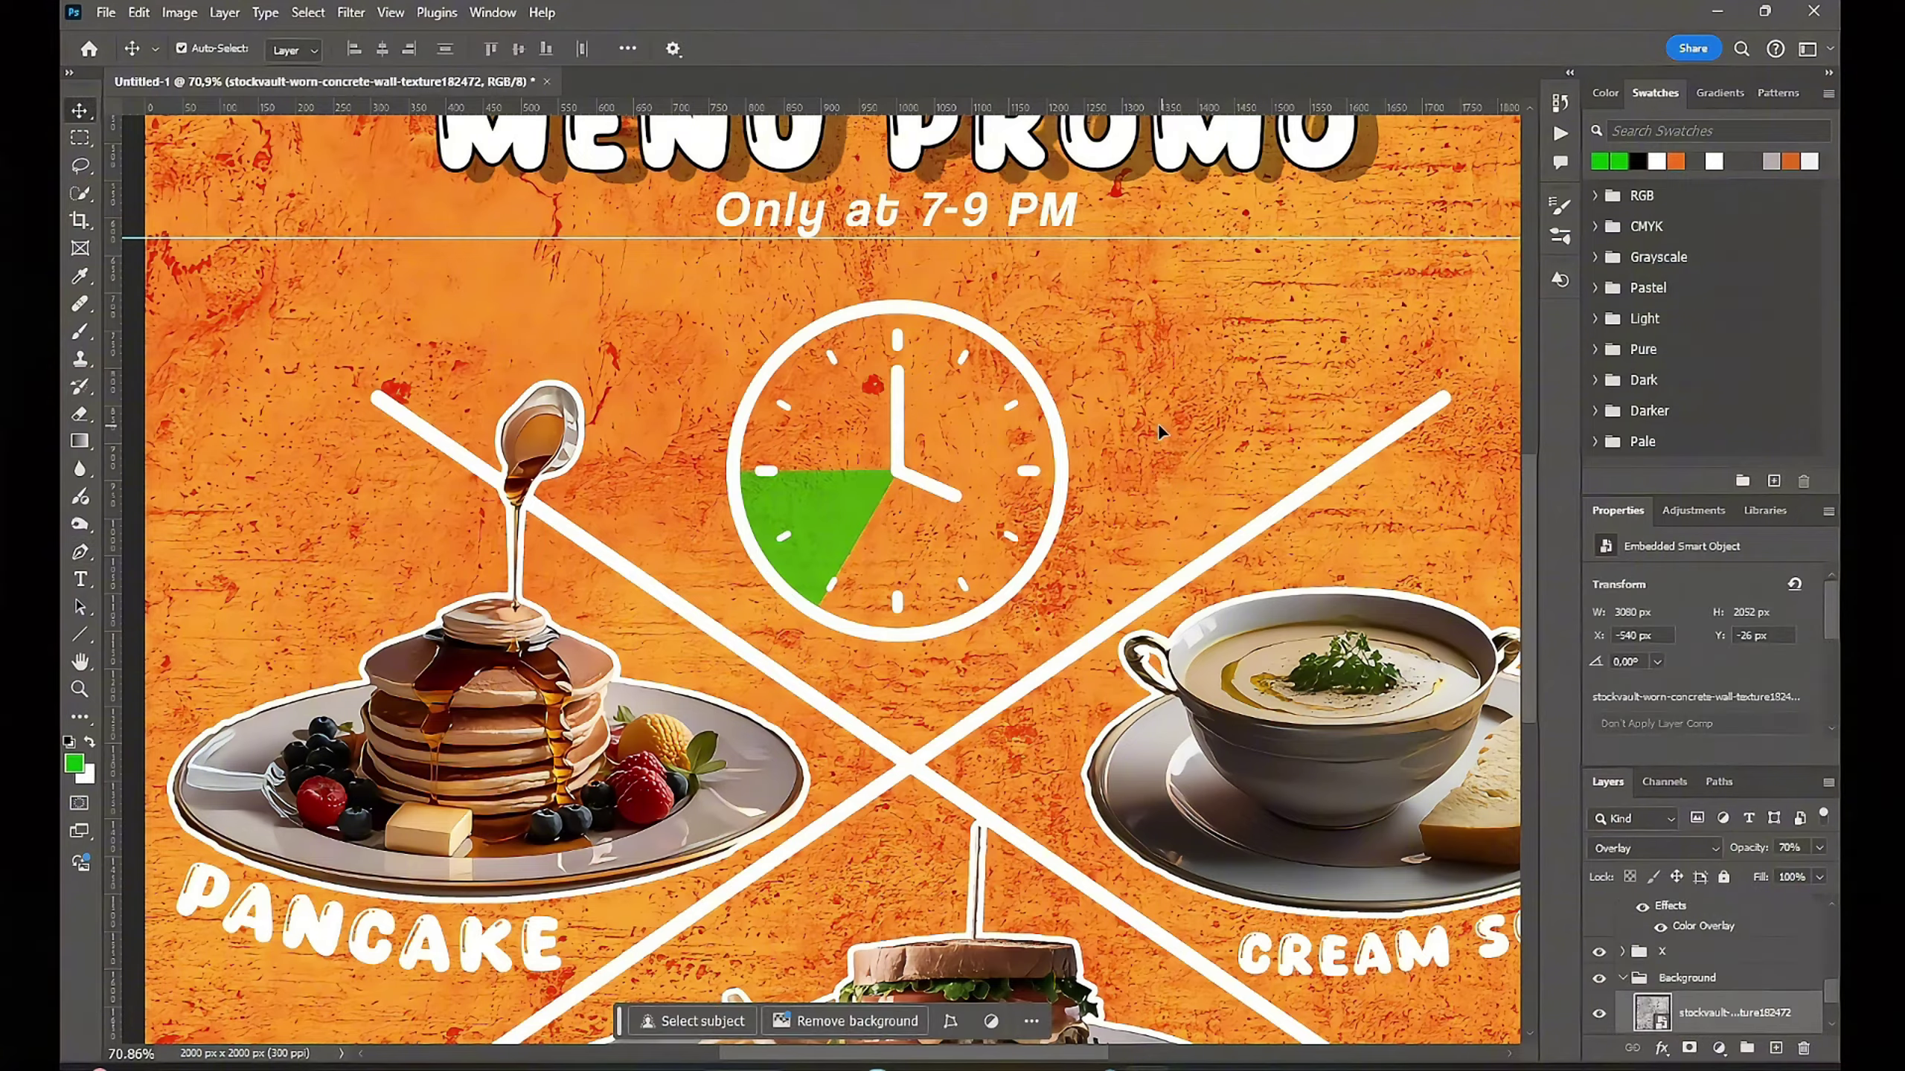
Step: Zoom and pan until the whole poster is in view
scroll(1146, 407, down, 3)
scroll(1038, 483, up, 1)
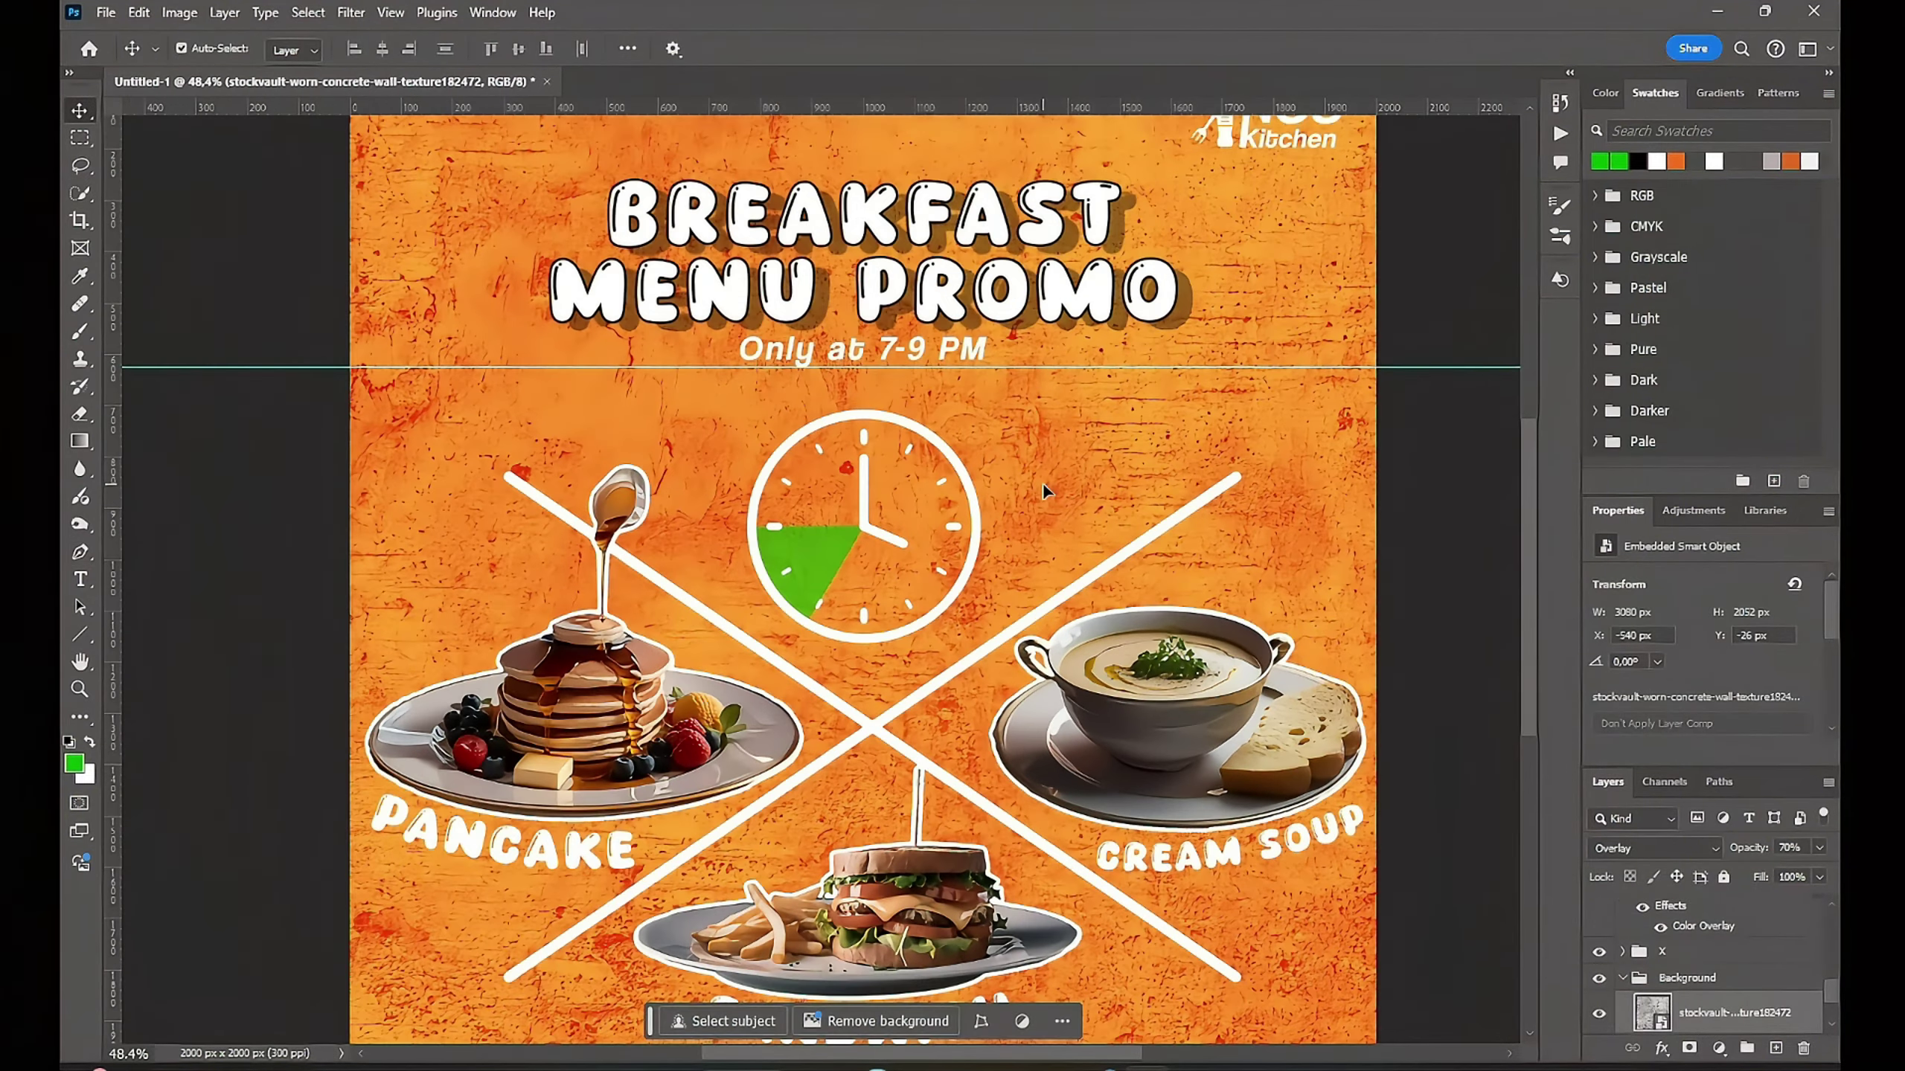
scroll(1042, 482, up, 1)
scroll(1086, 487, up, 1)
scroll(1099, 510, up, 1)
scroll(1110, 526, down, 1)
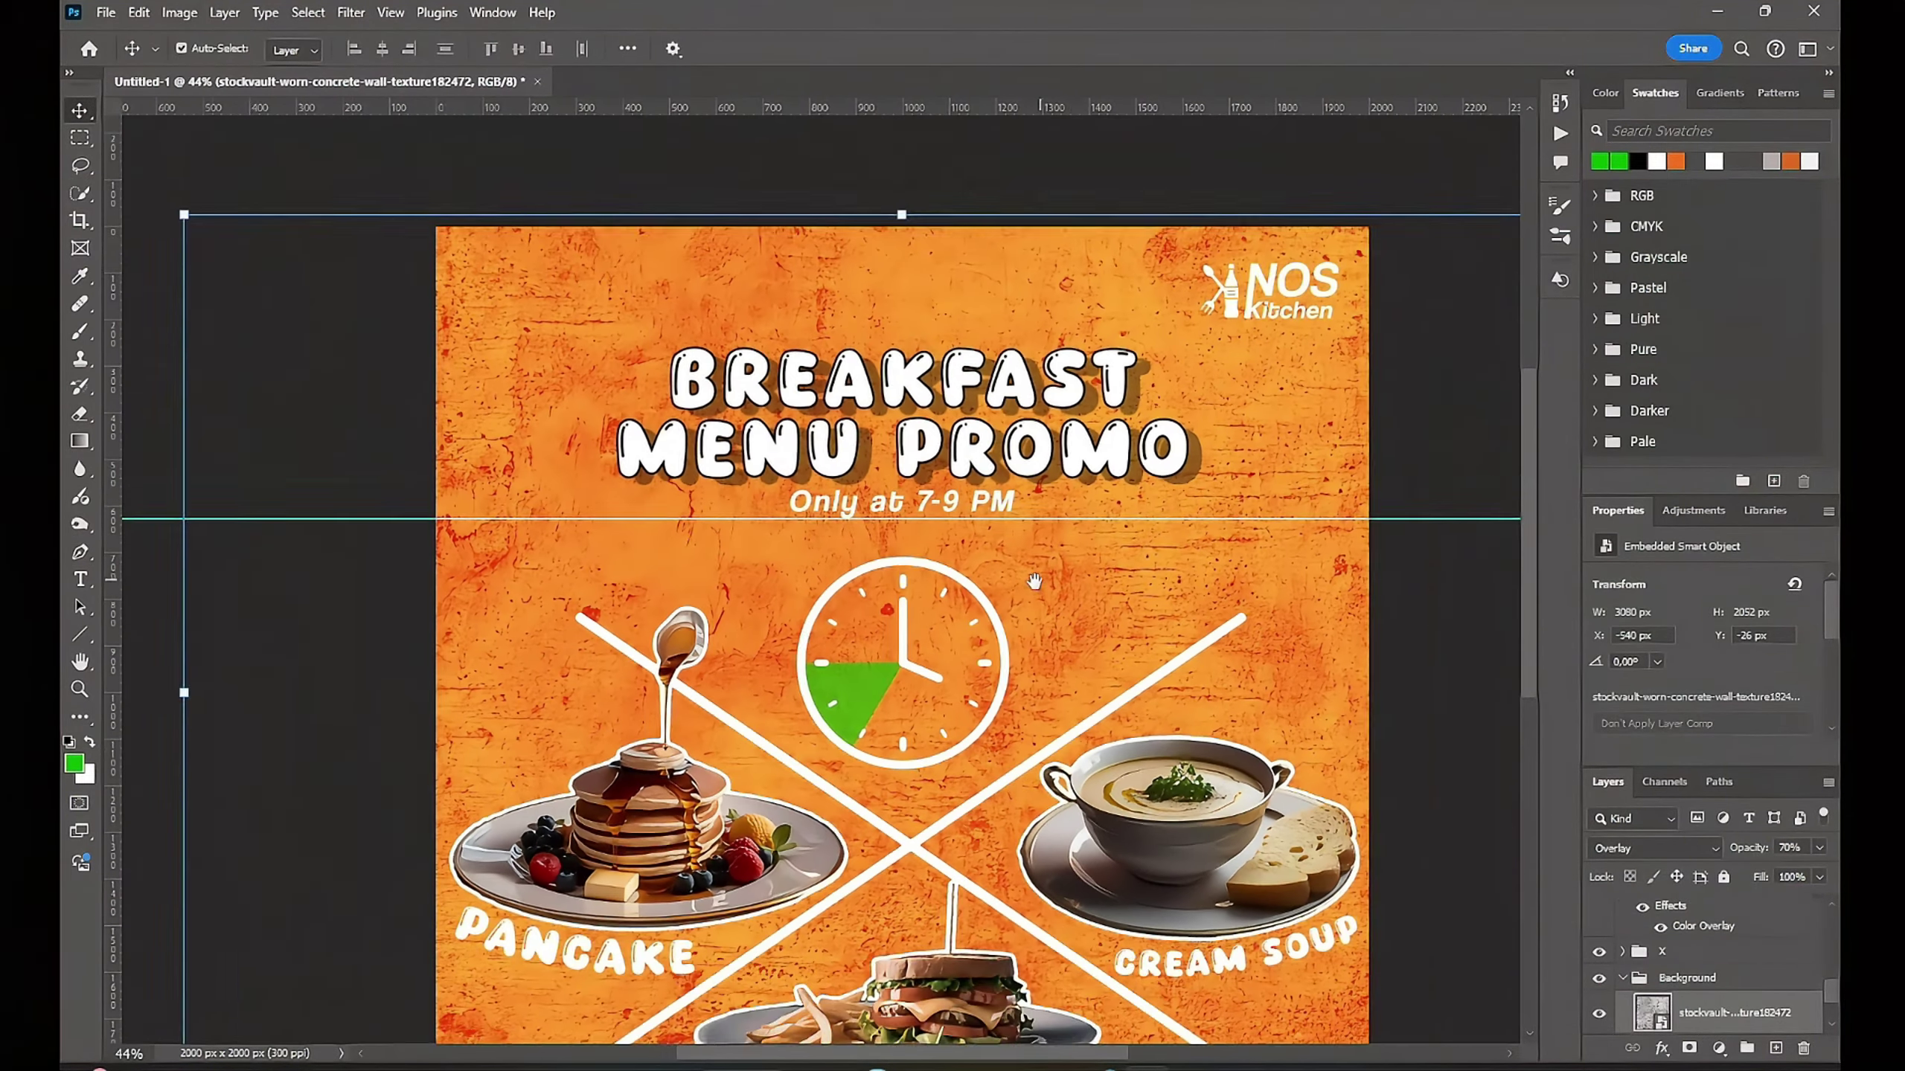
scroll(1155, 522, down, 1)
scroll(1199, 518, down, 1)
scroll(1314, 553, down, 1)
drag(1314, 553, 1339, 593)
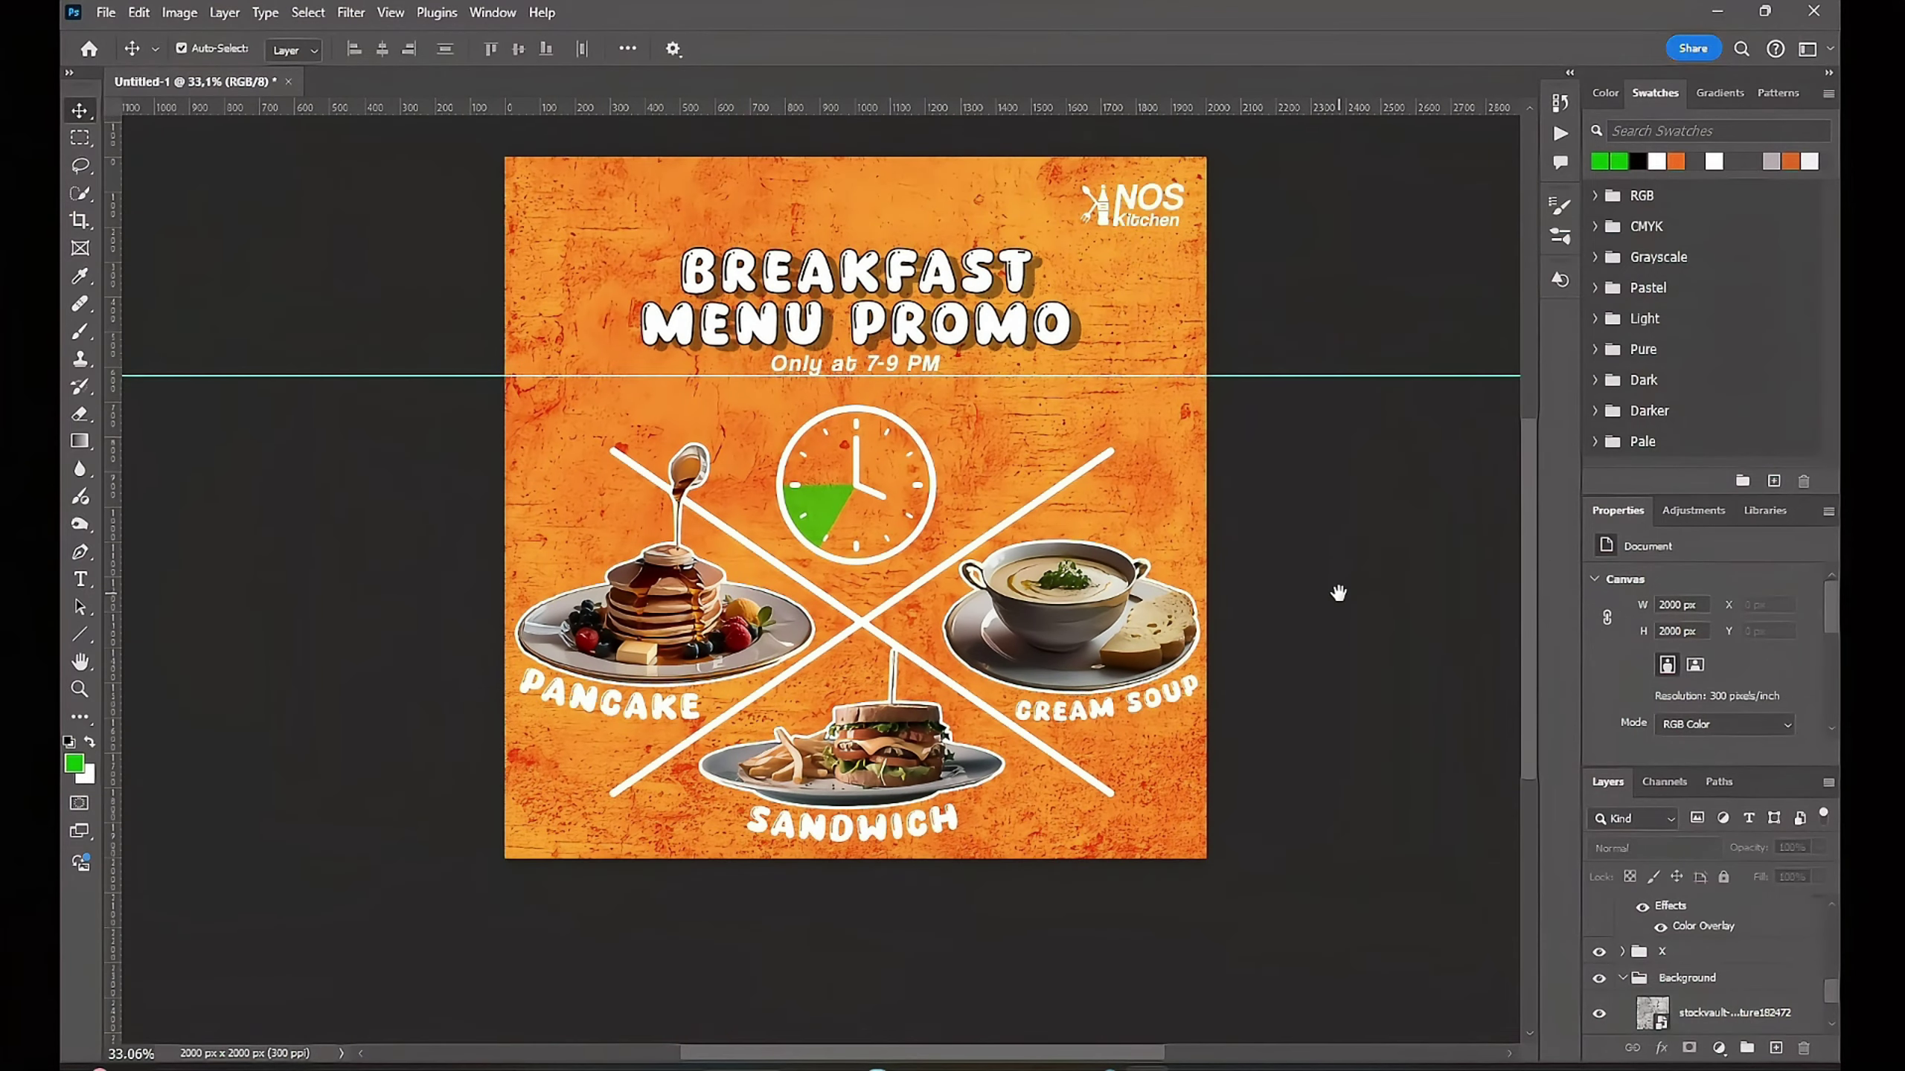
scroll(1253, 669, up, 2)
scroll(1136, 582, down, 1)
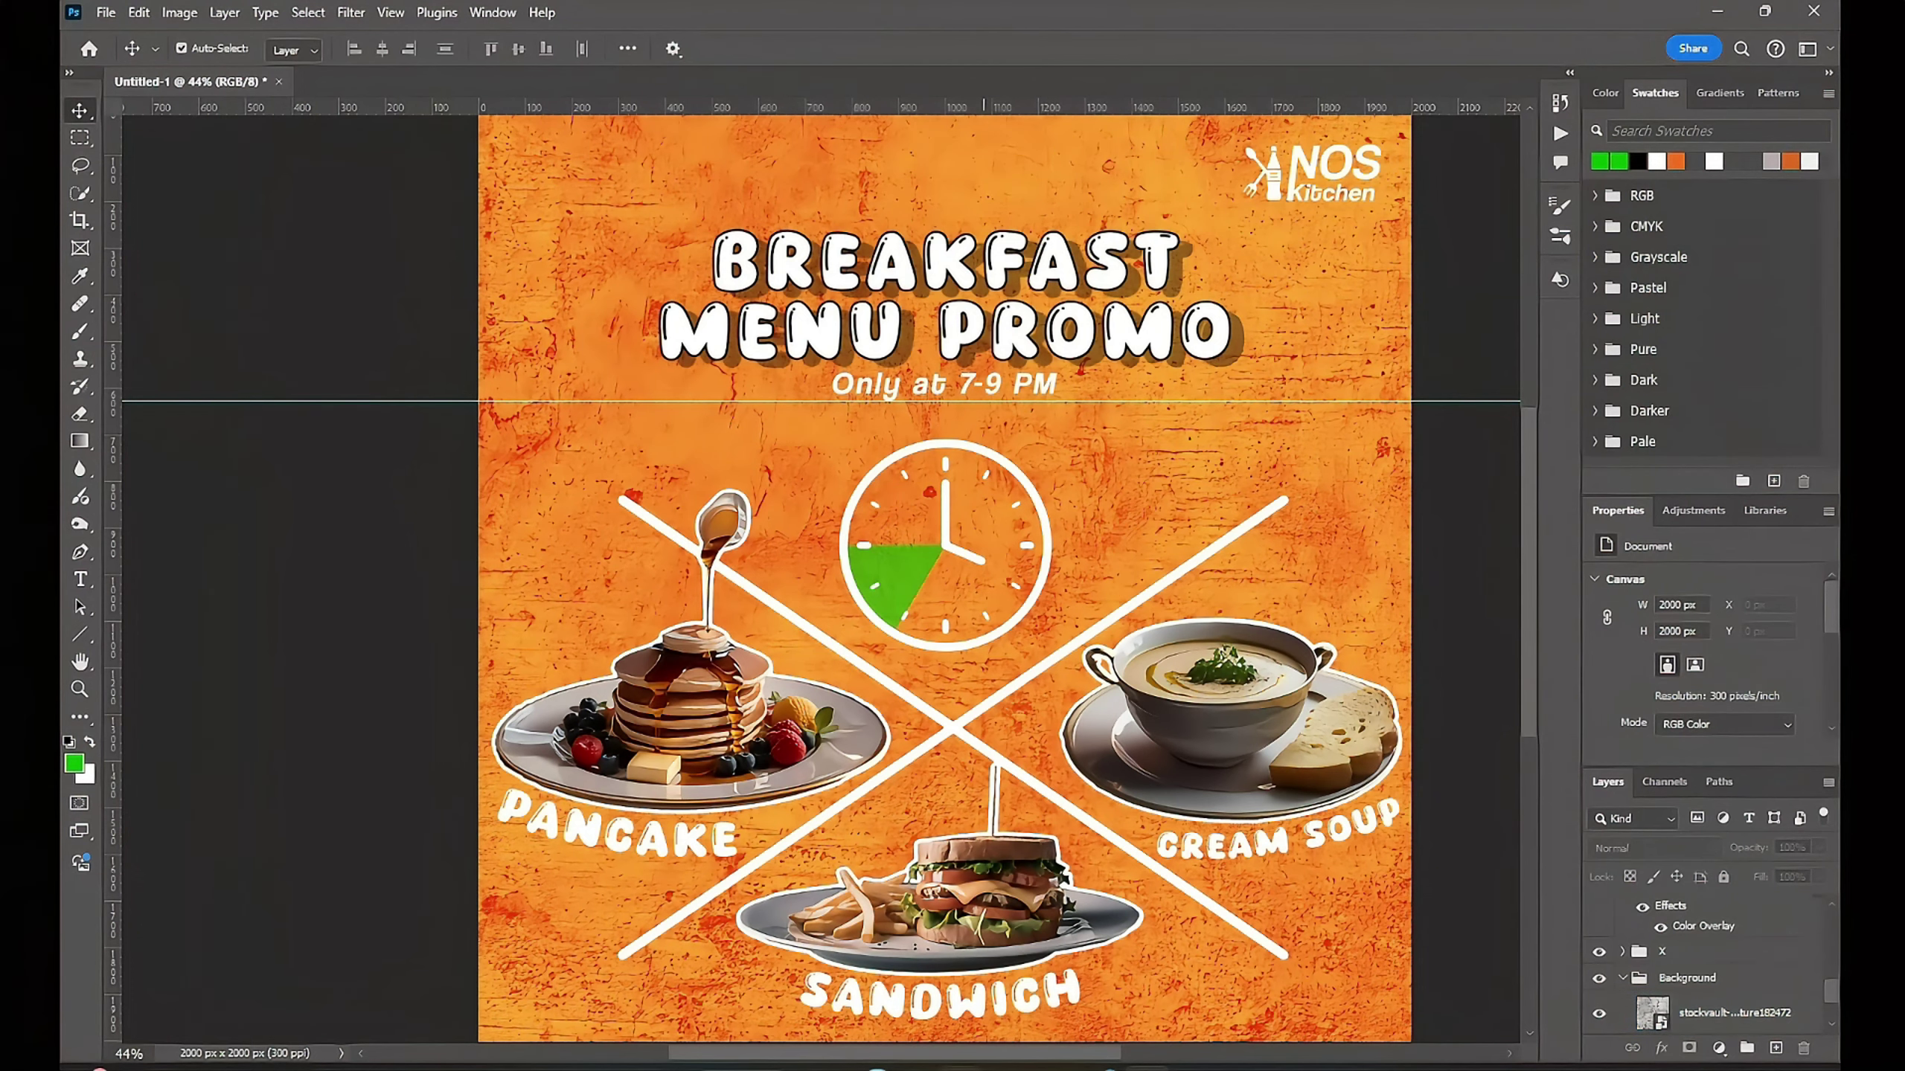
Step: Group Shape 1 and the clock Vector Smart Object into a group named 'Clock'
scroll(1200, 676, up, 1)
click(1603, 923)
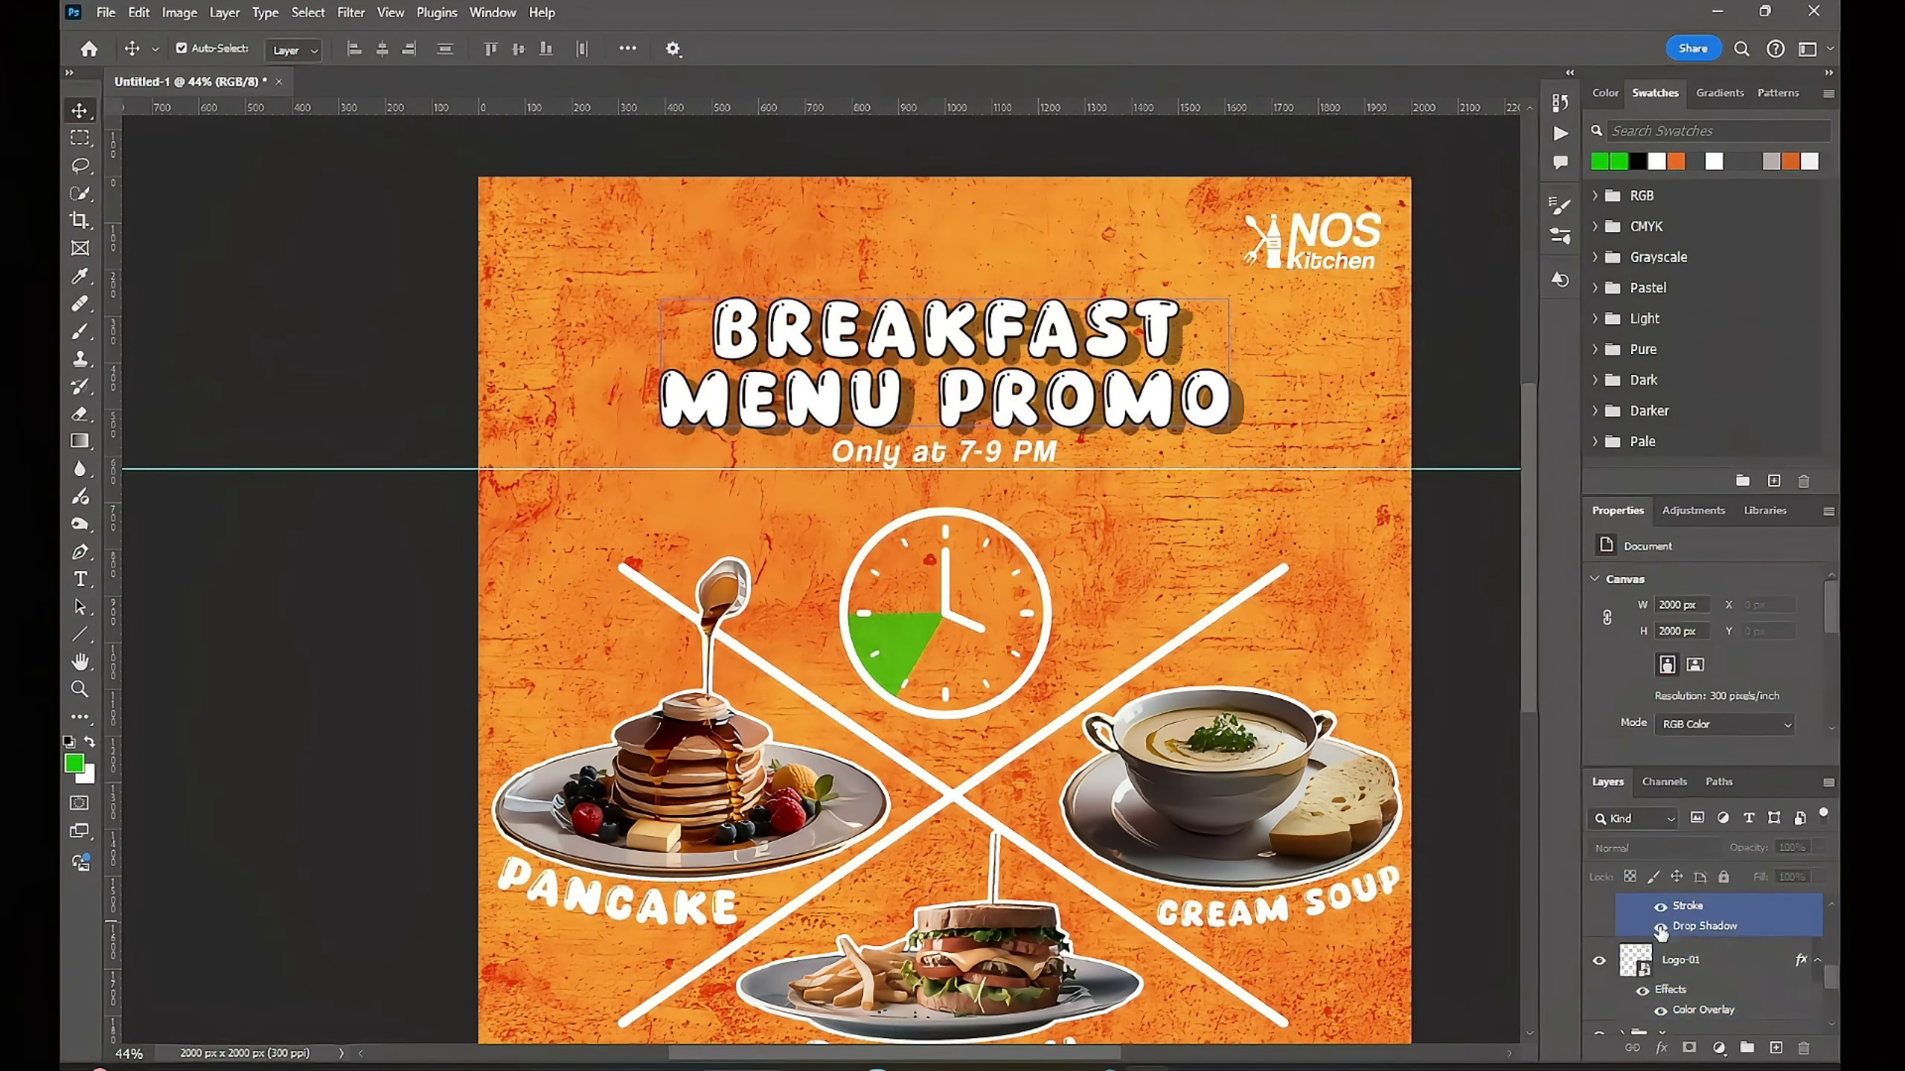
click(1712, 997)
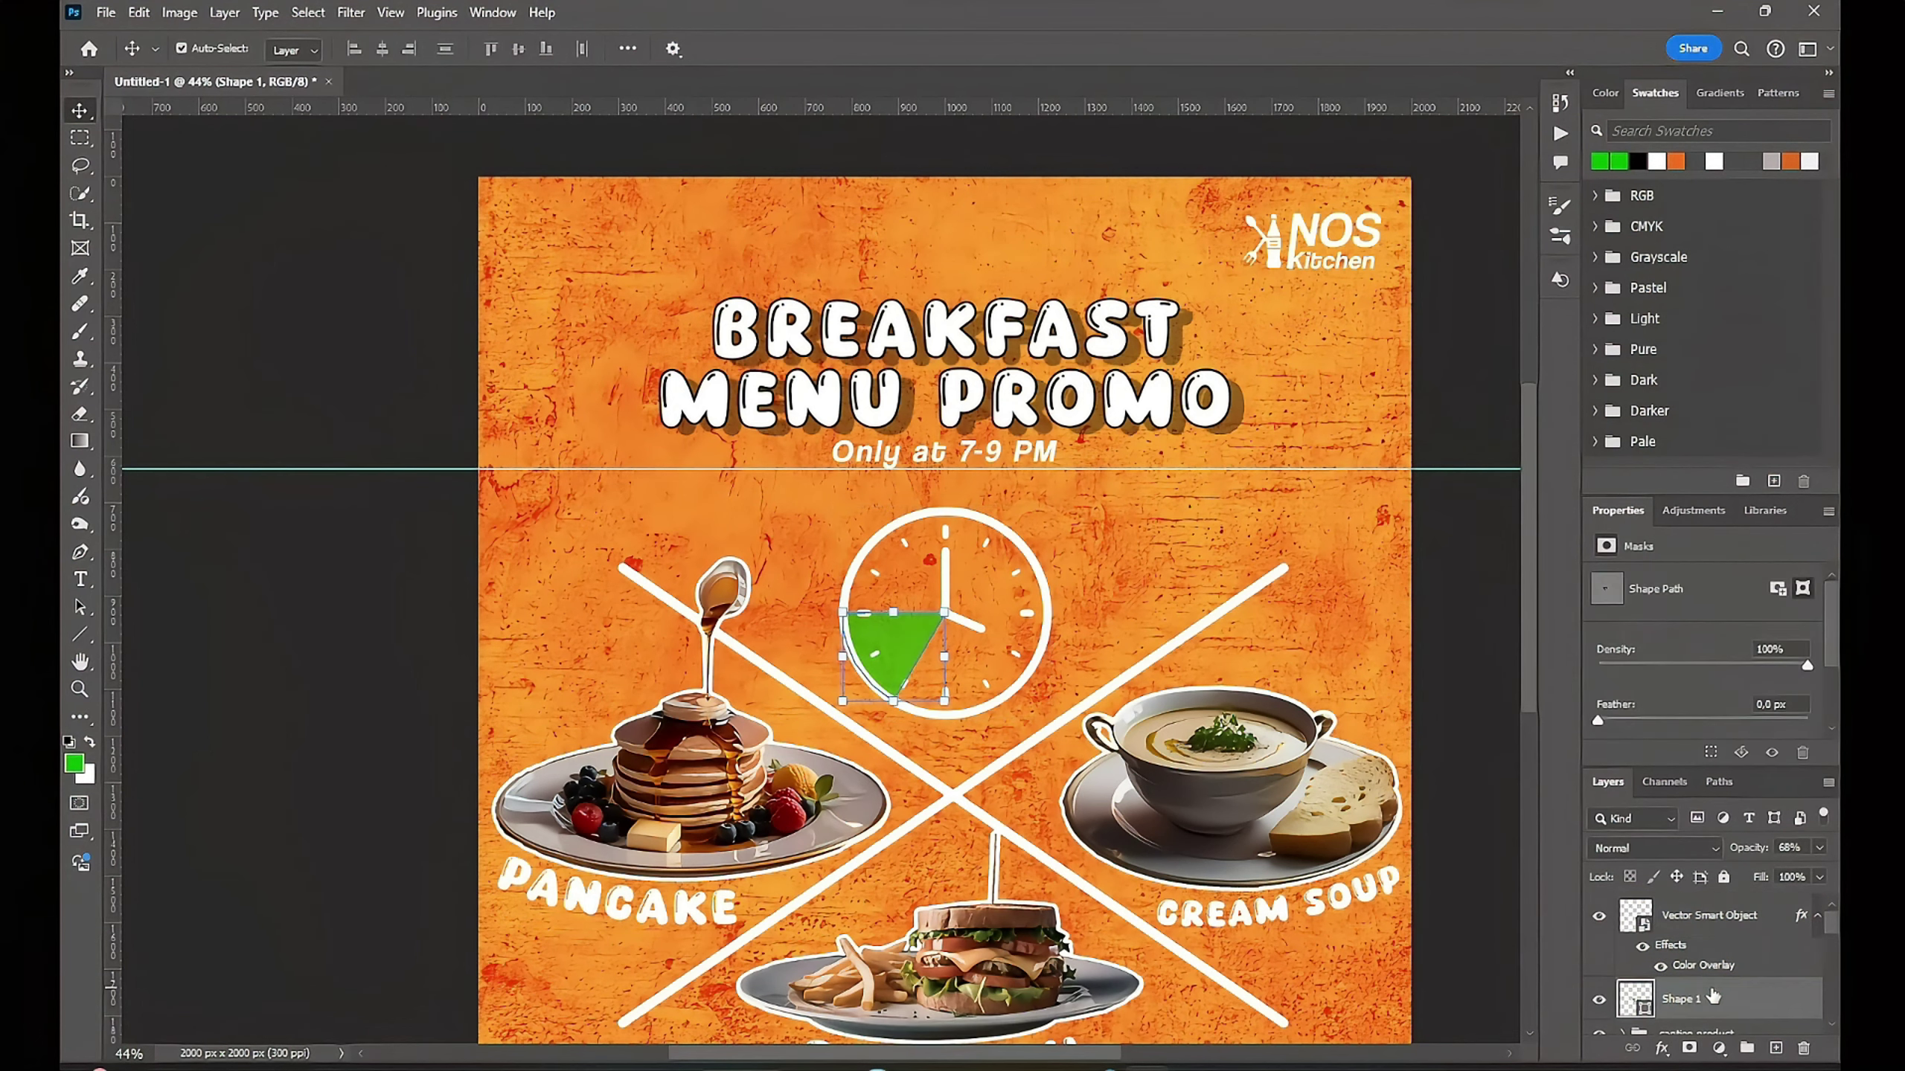
ctrl+click(1725, 916)
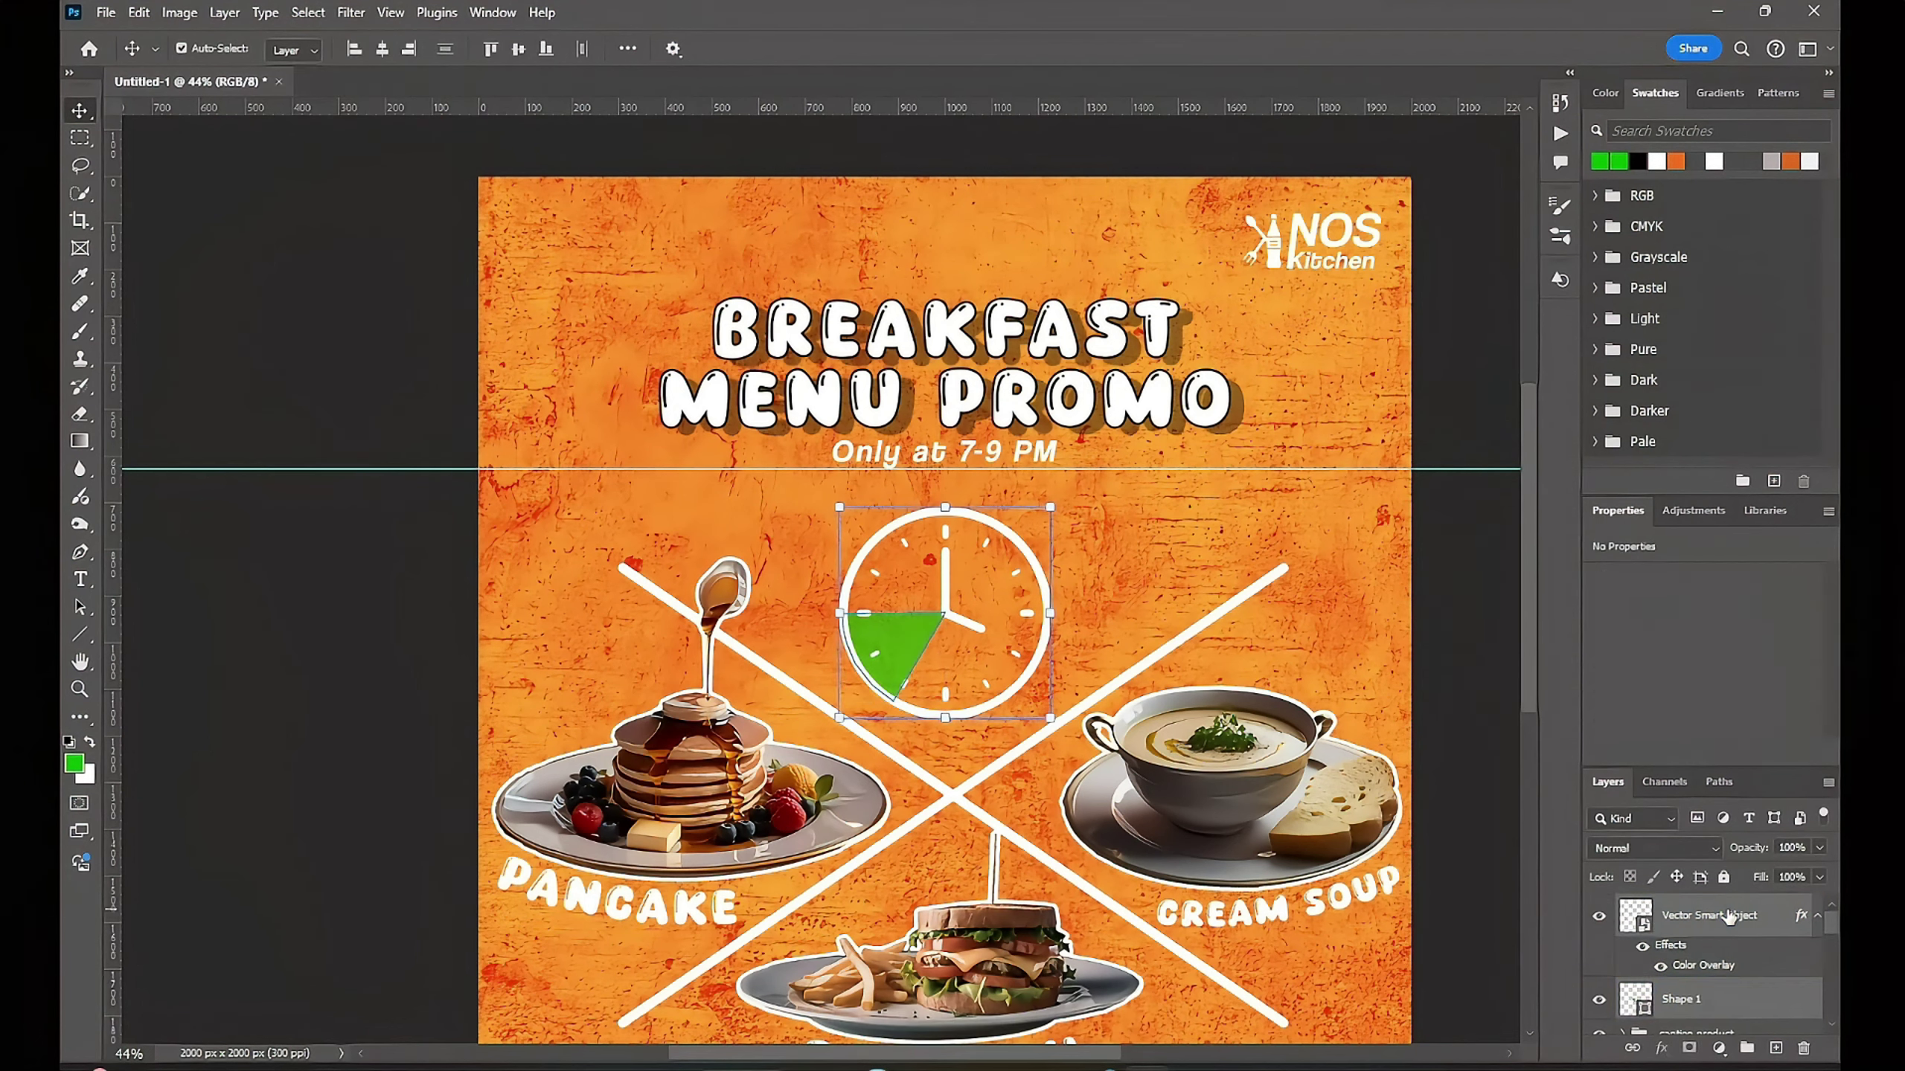
key(ctrl+g)
double_click(1691, 906)
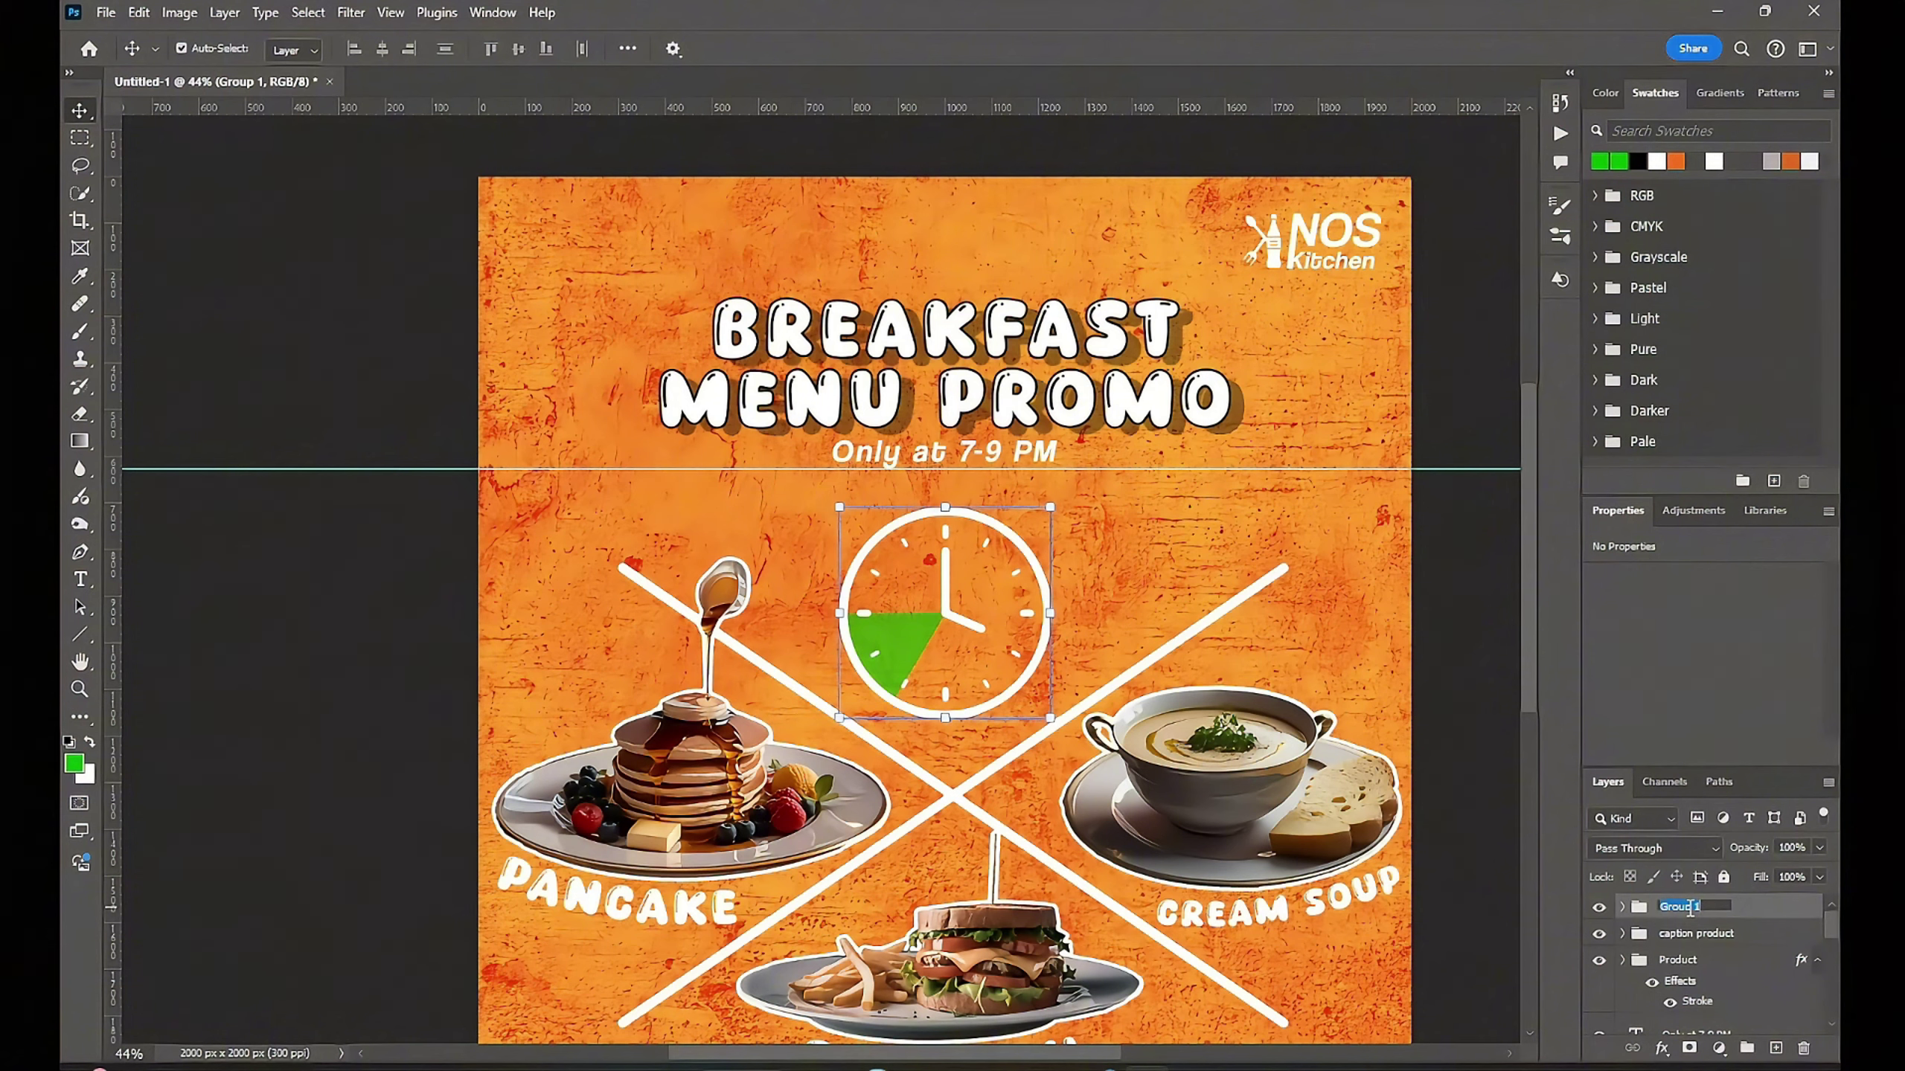
text(Clock)
key(Return)
Step: Group the two title text layers, enlarge them to about 110%, and add an empty layer
scroll(1680, 923, down, 3)
click(1709, 942)
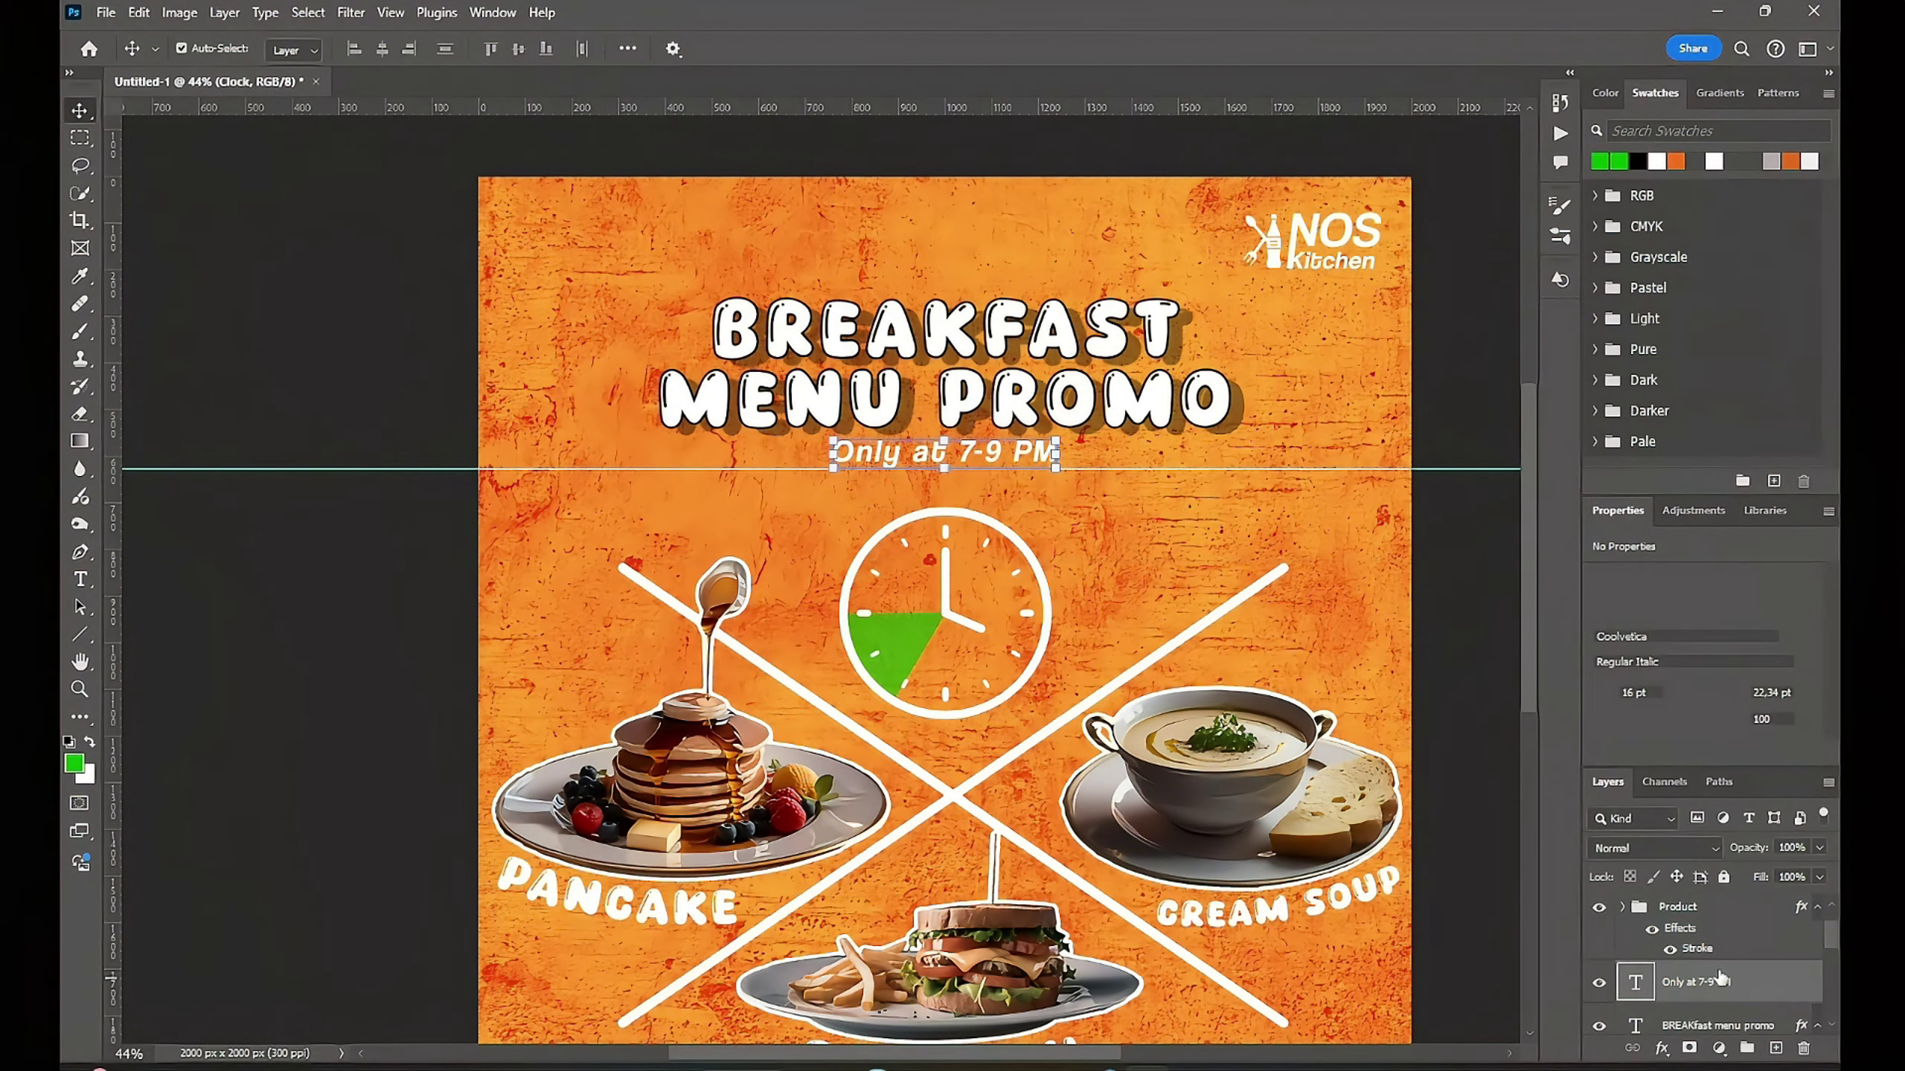
shift+click(1714, 919)
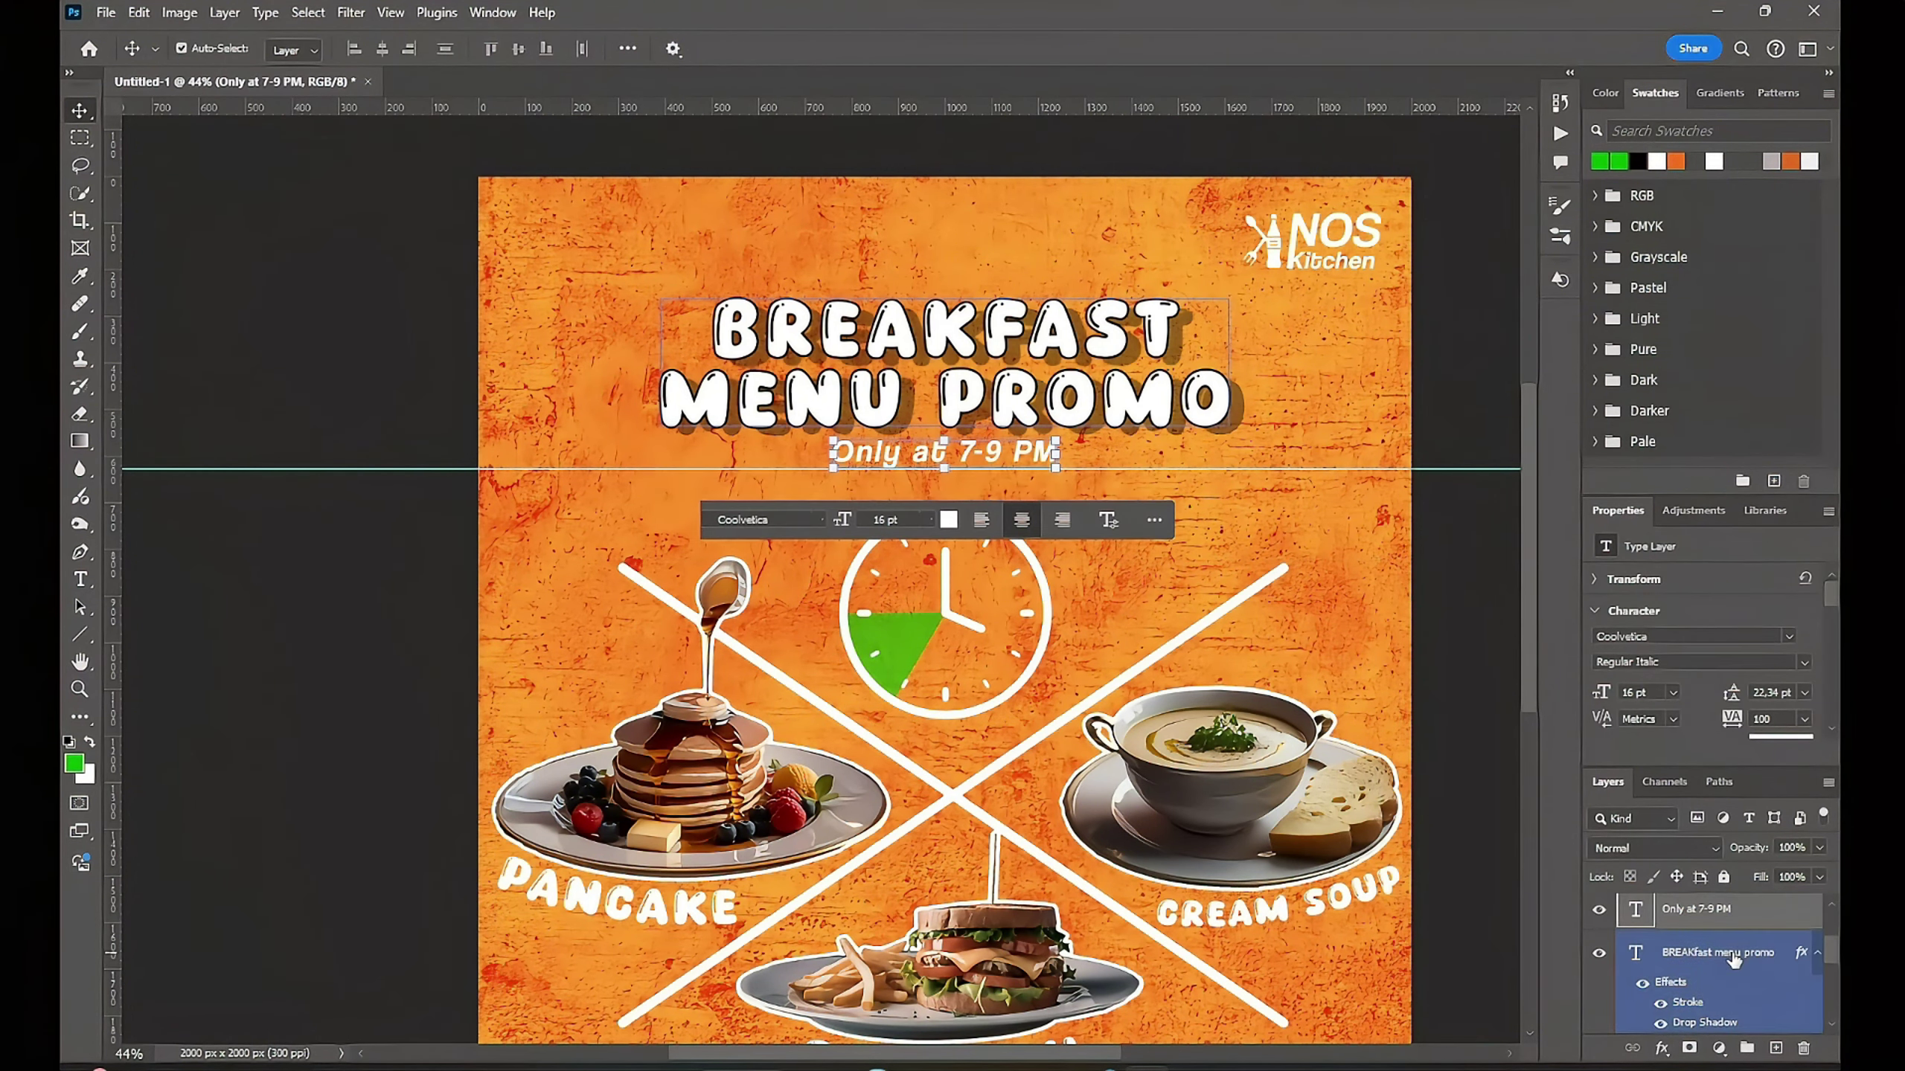
scroll(1740, 927, down, 1)
key(ctrl+g)
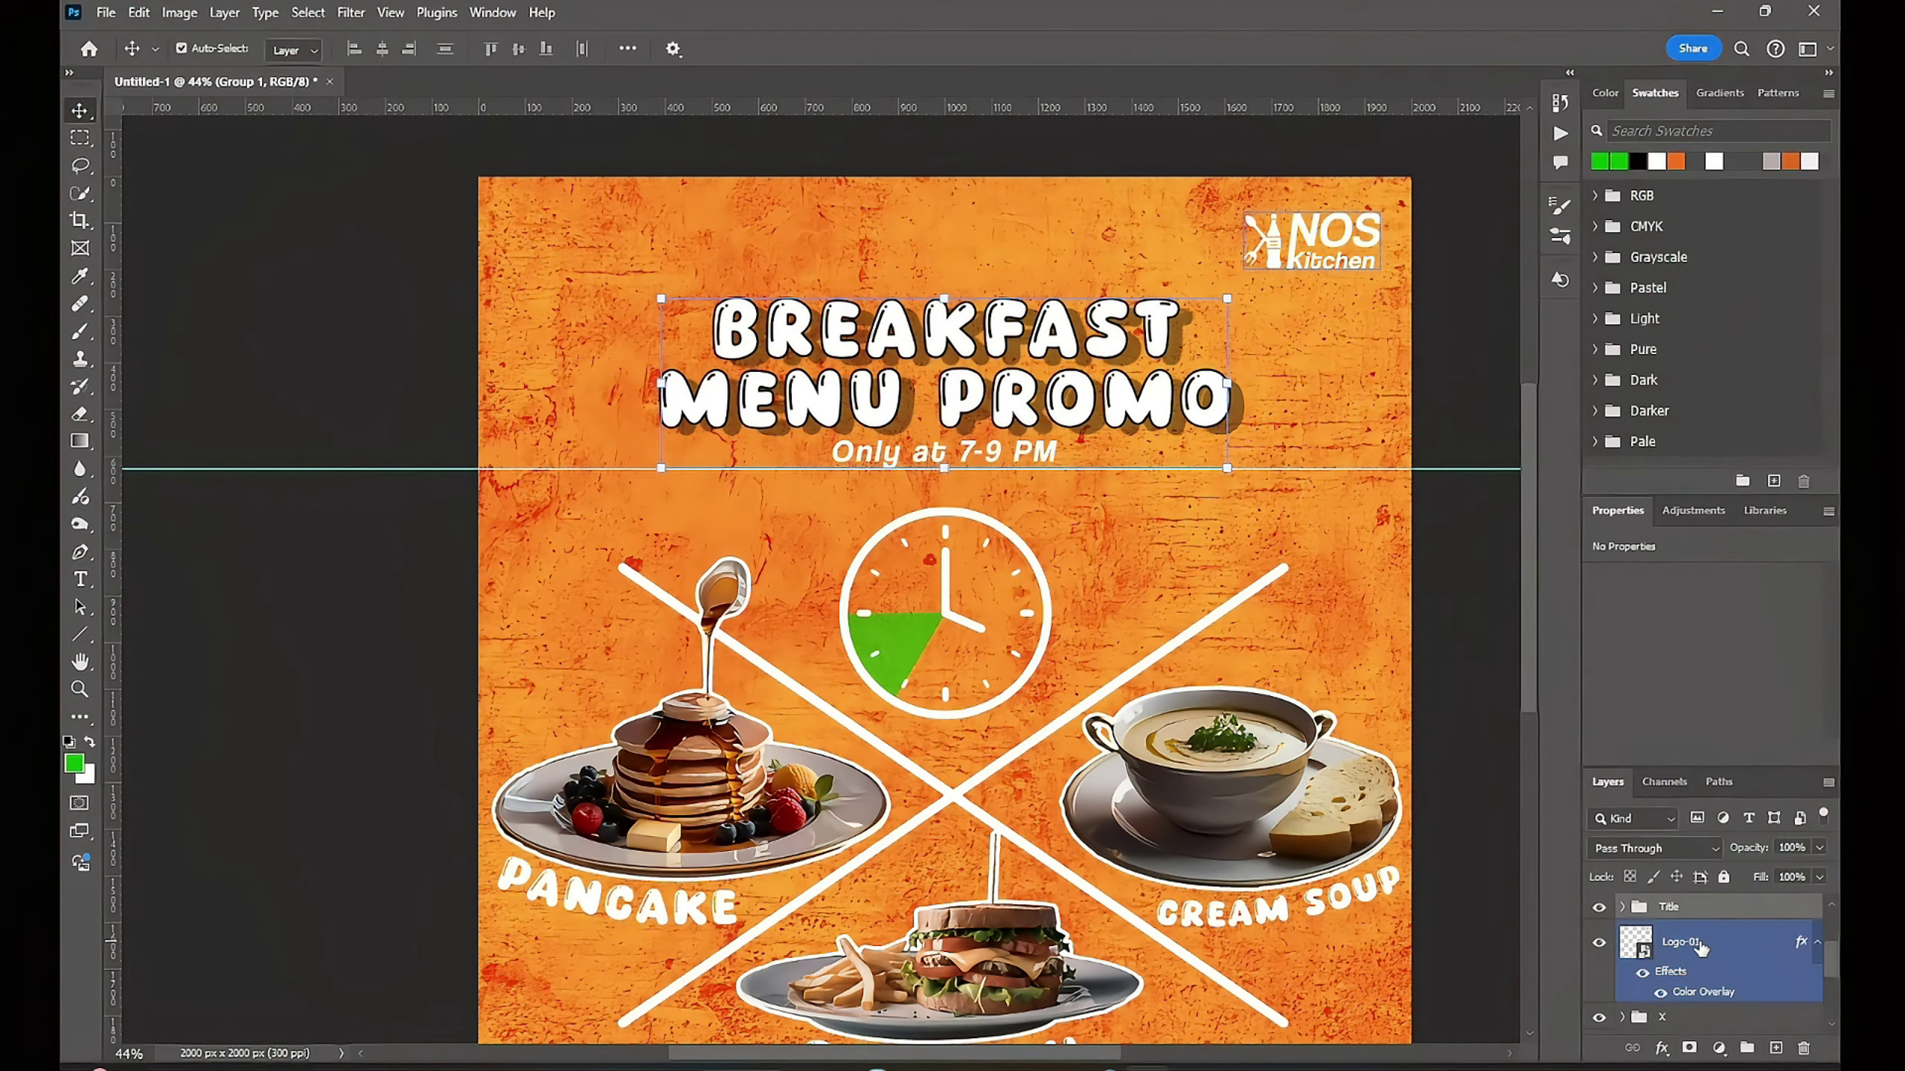
key(ctrl+t)
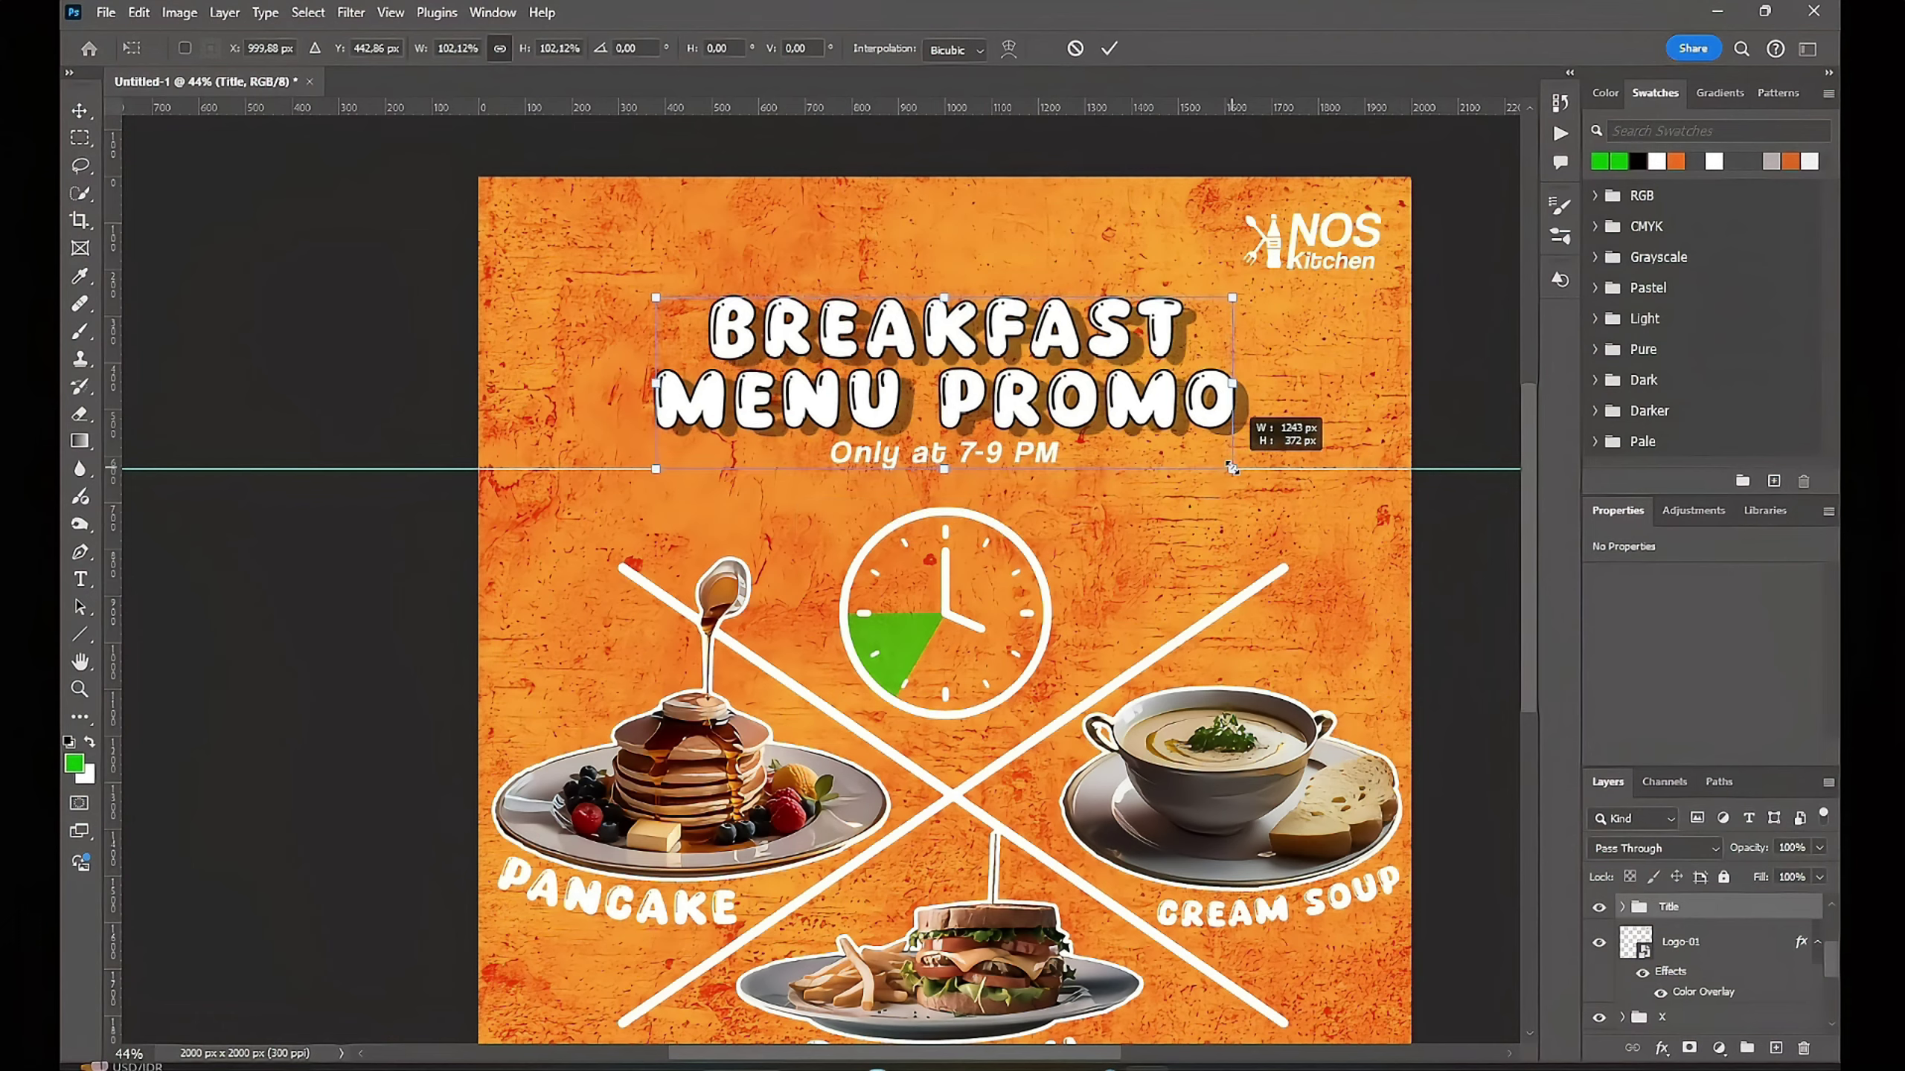
drag(1227, 467, 1255, 473)
key(Return)
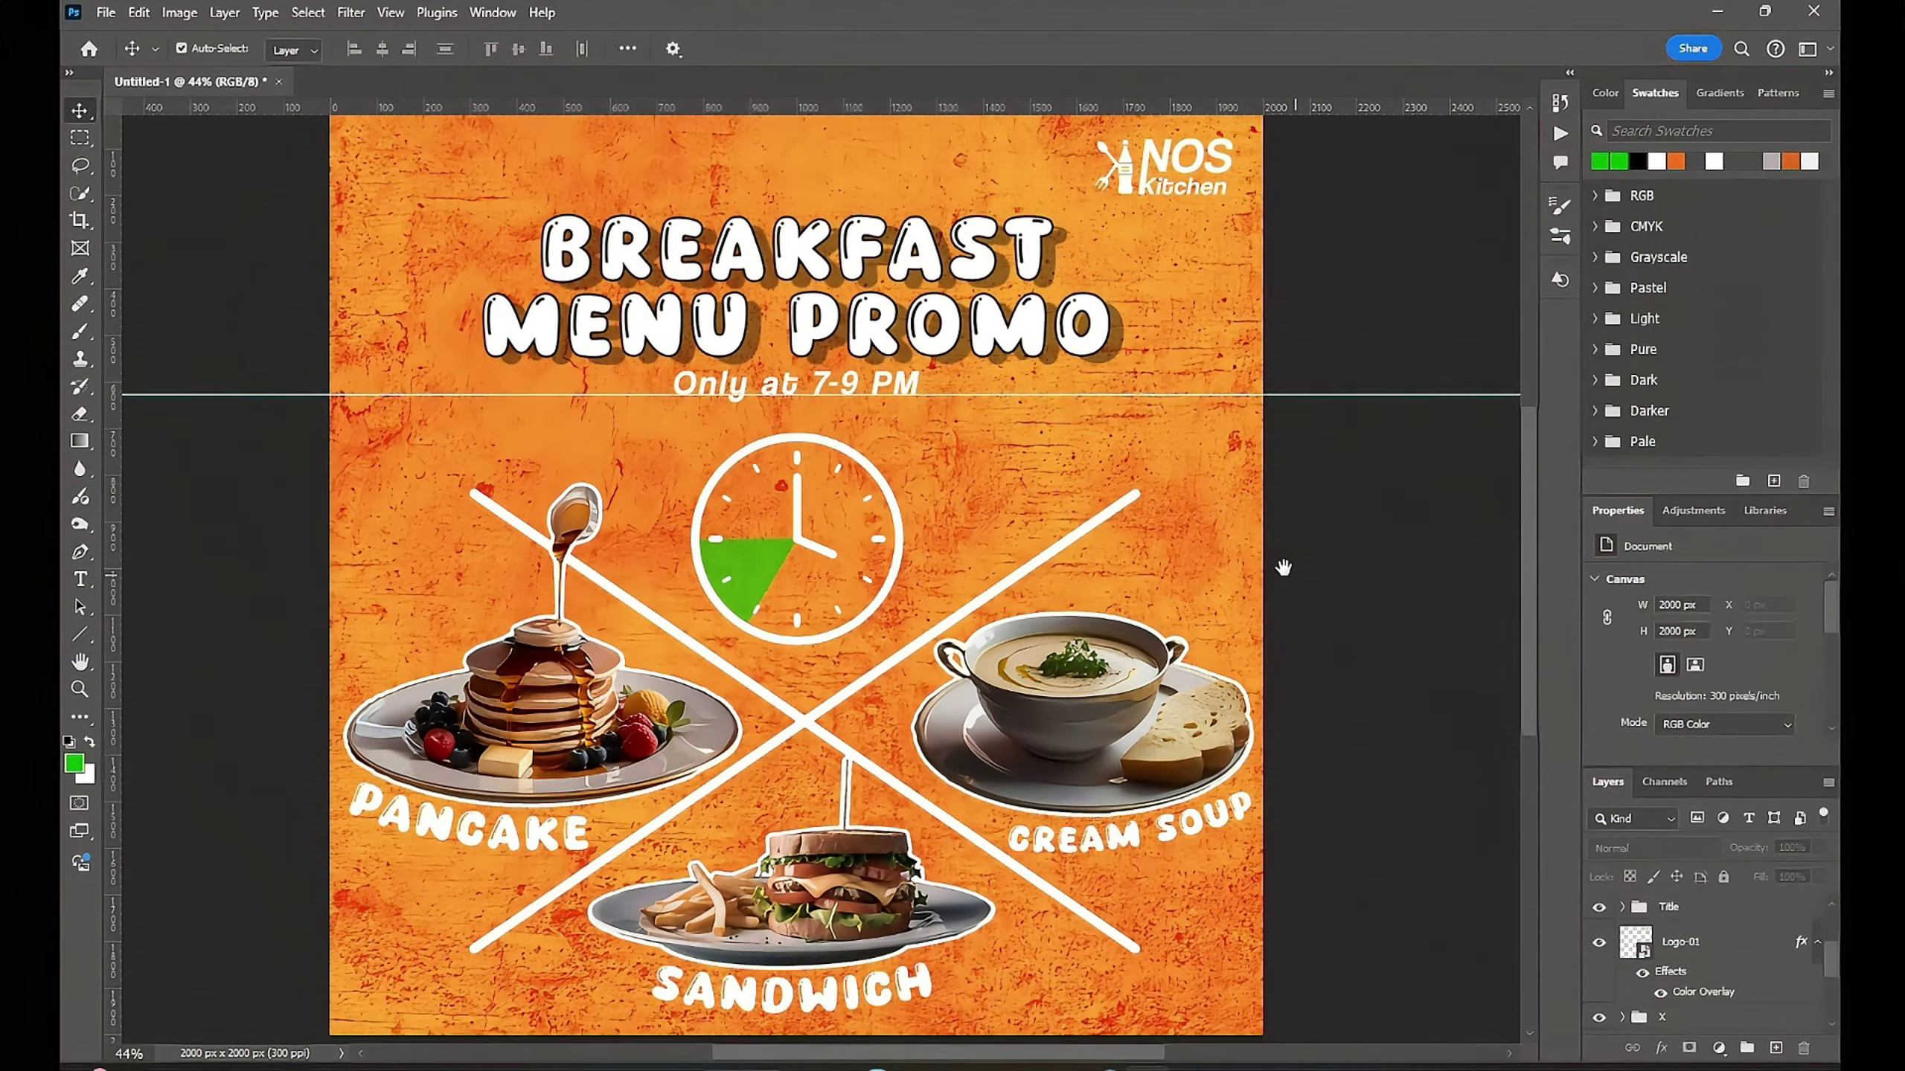
mouse_move(1455, 646)
mouse_down()
mouse_move(1273, 559)
mouse_move(1336, 558)
mouse_up()
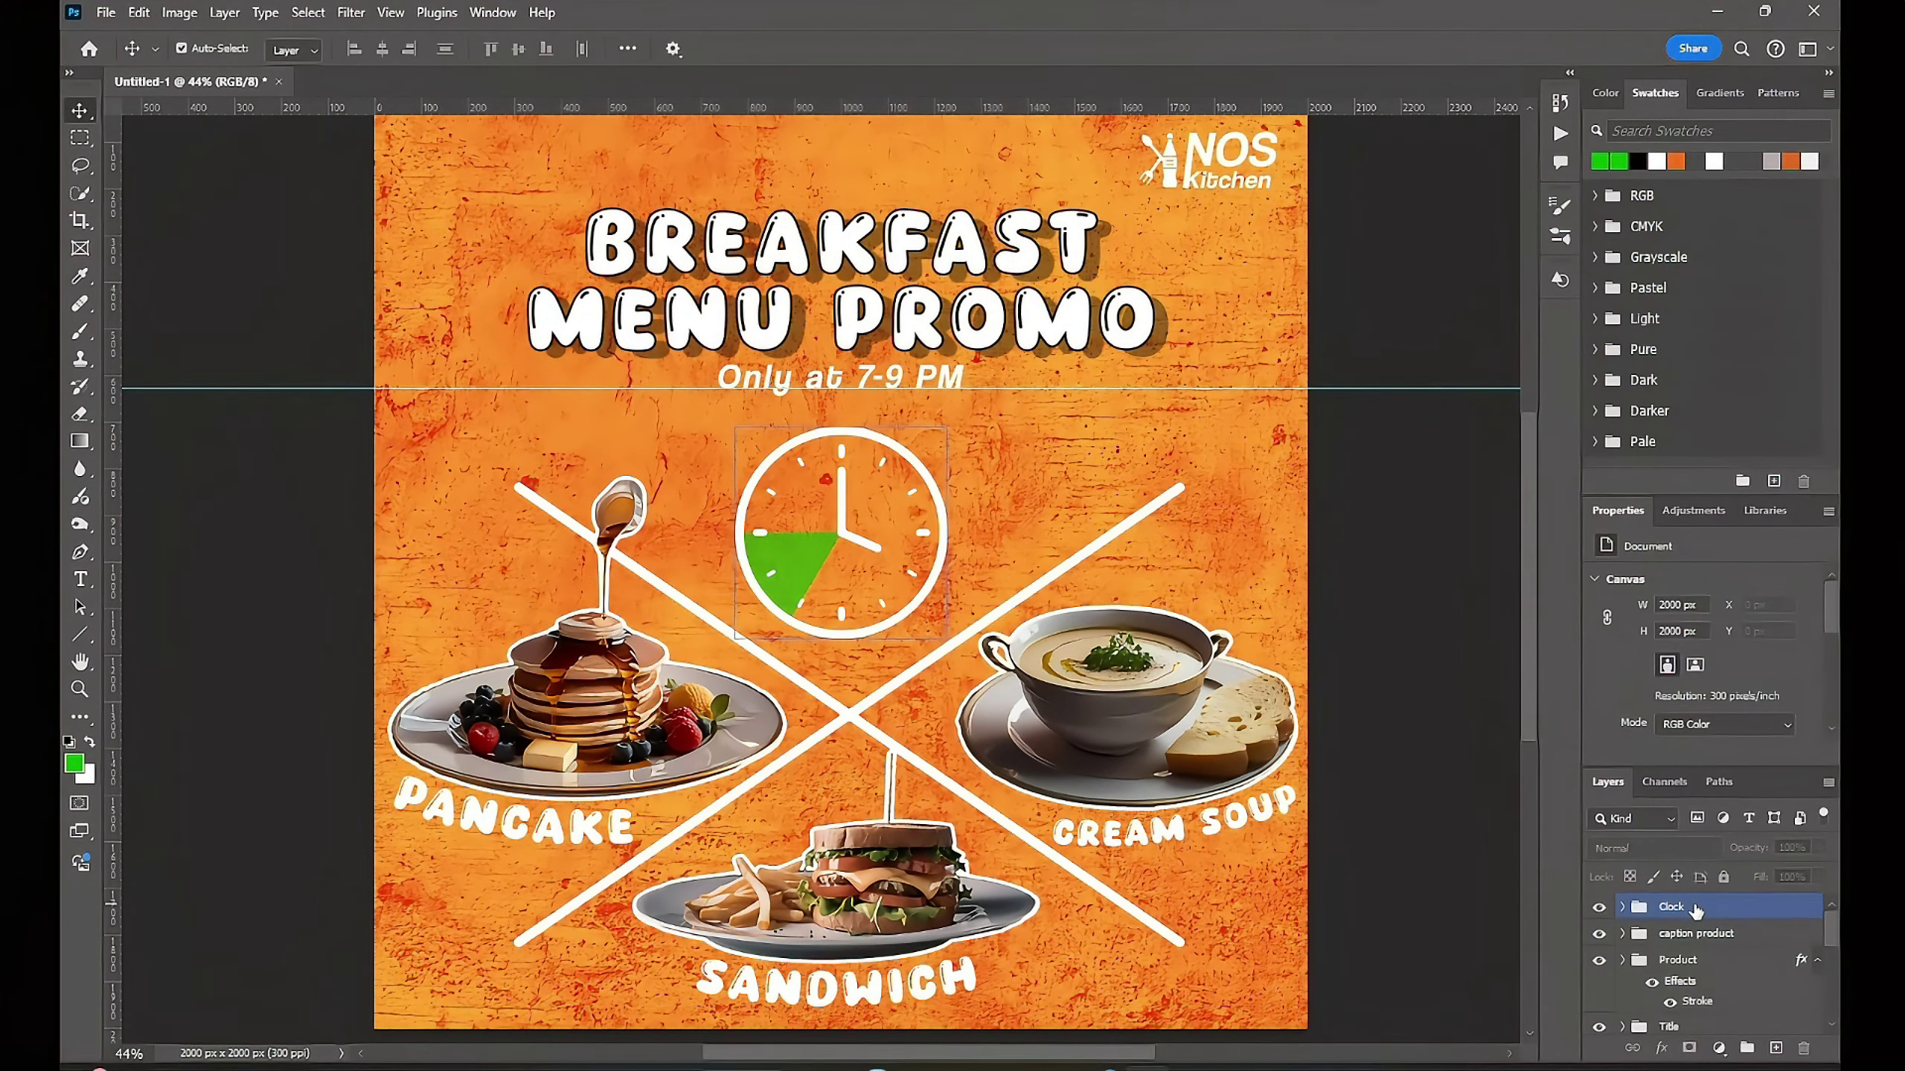
click(1775, 1048)
Step: Rotate a halftone brush tip to about -178° and stamp dots over the cream soup
key(b)
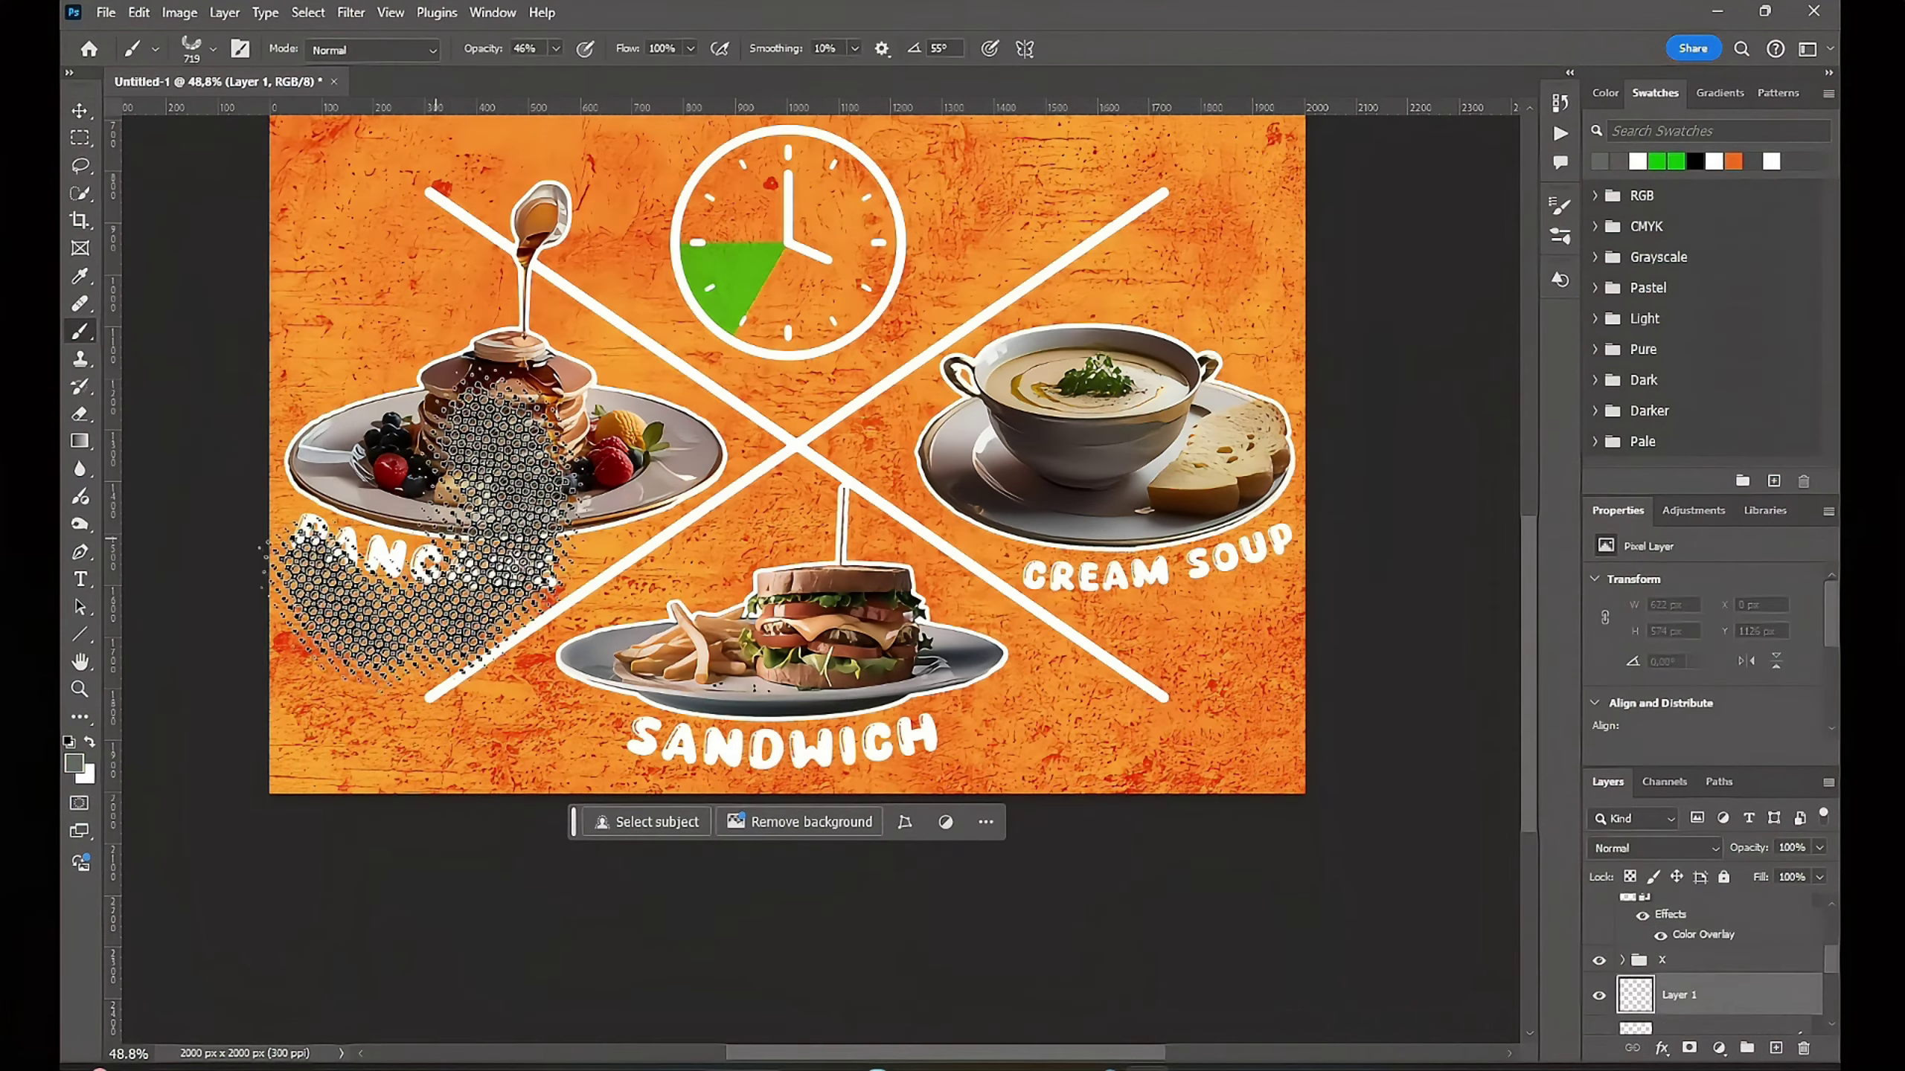
right_click(631, 608)
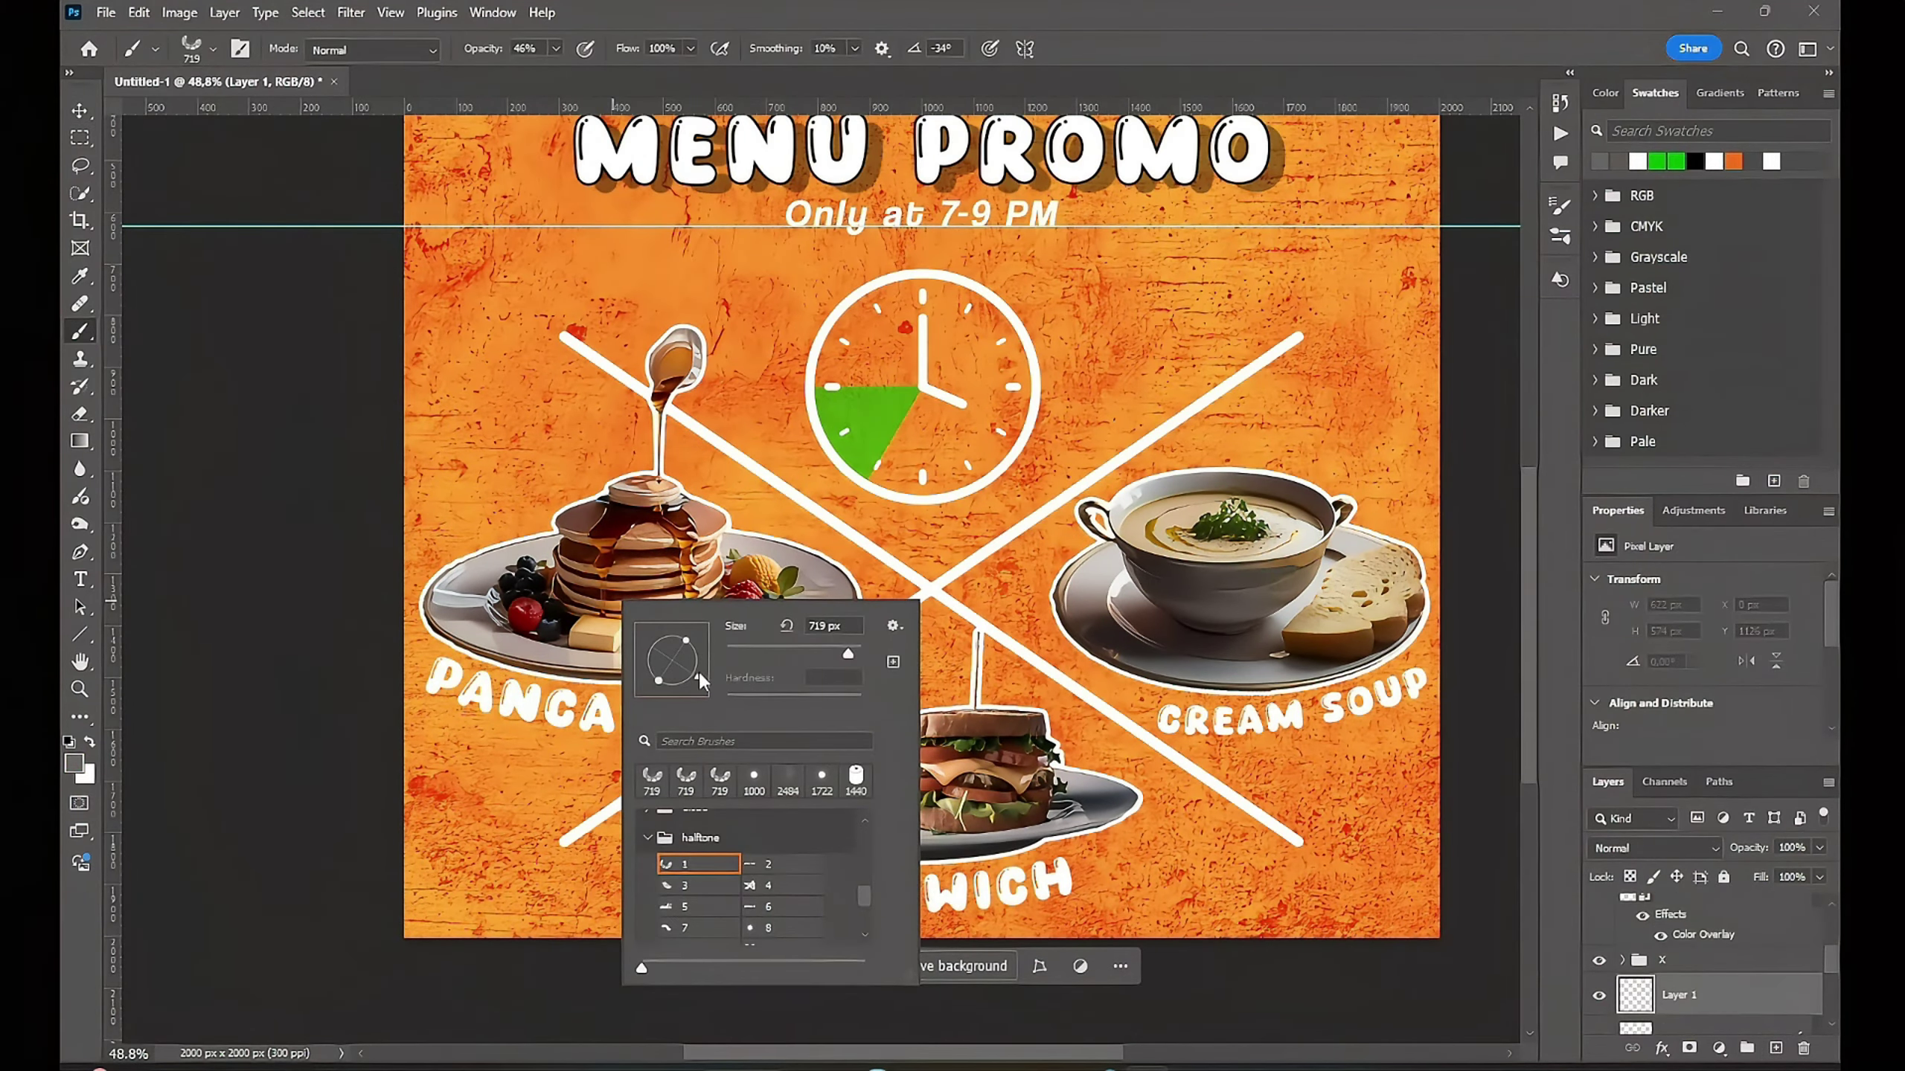
mouse_move(698, 679)
mouse_down()
mouse_move(744, 719)
mouse_move(644, 673)
mouse_up()
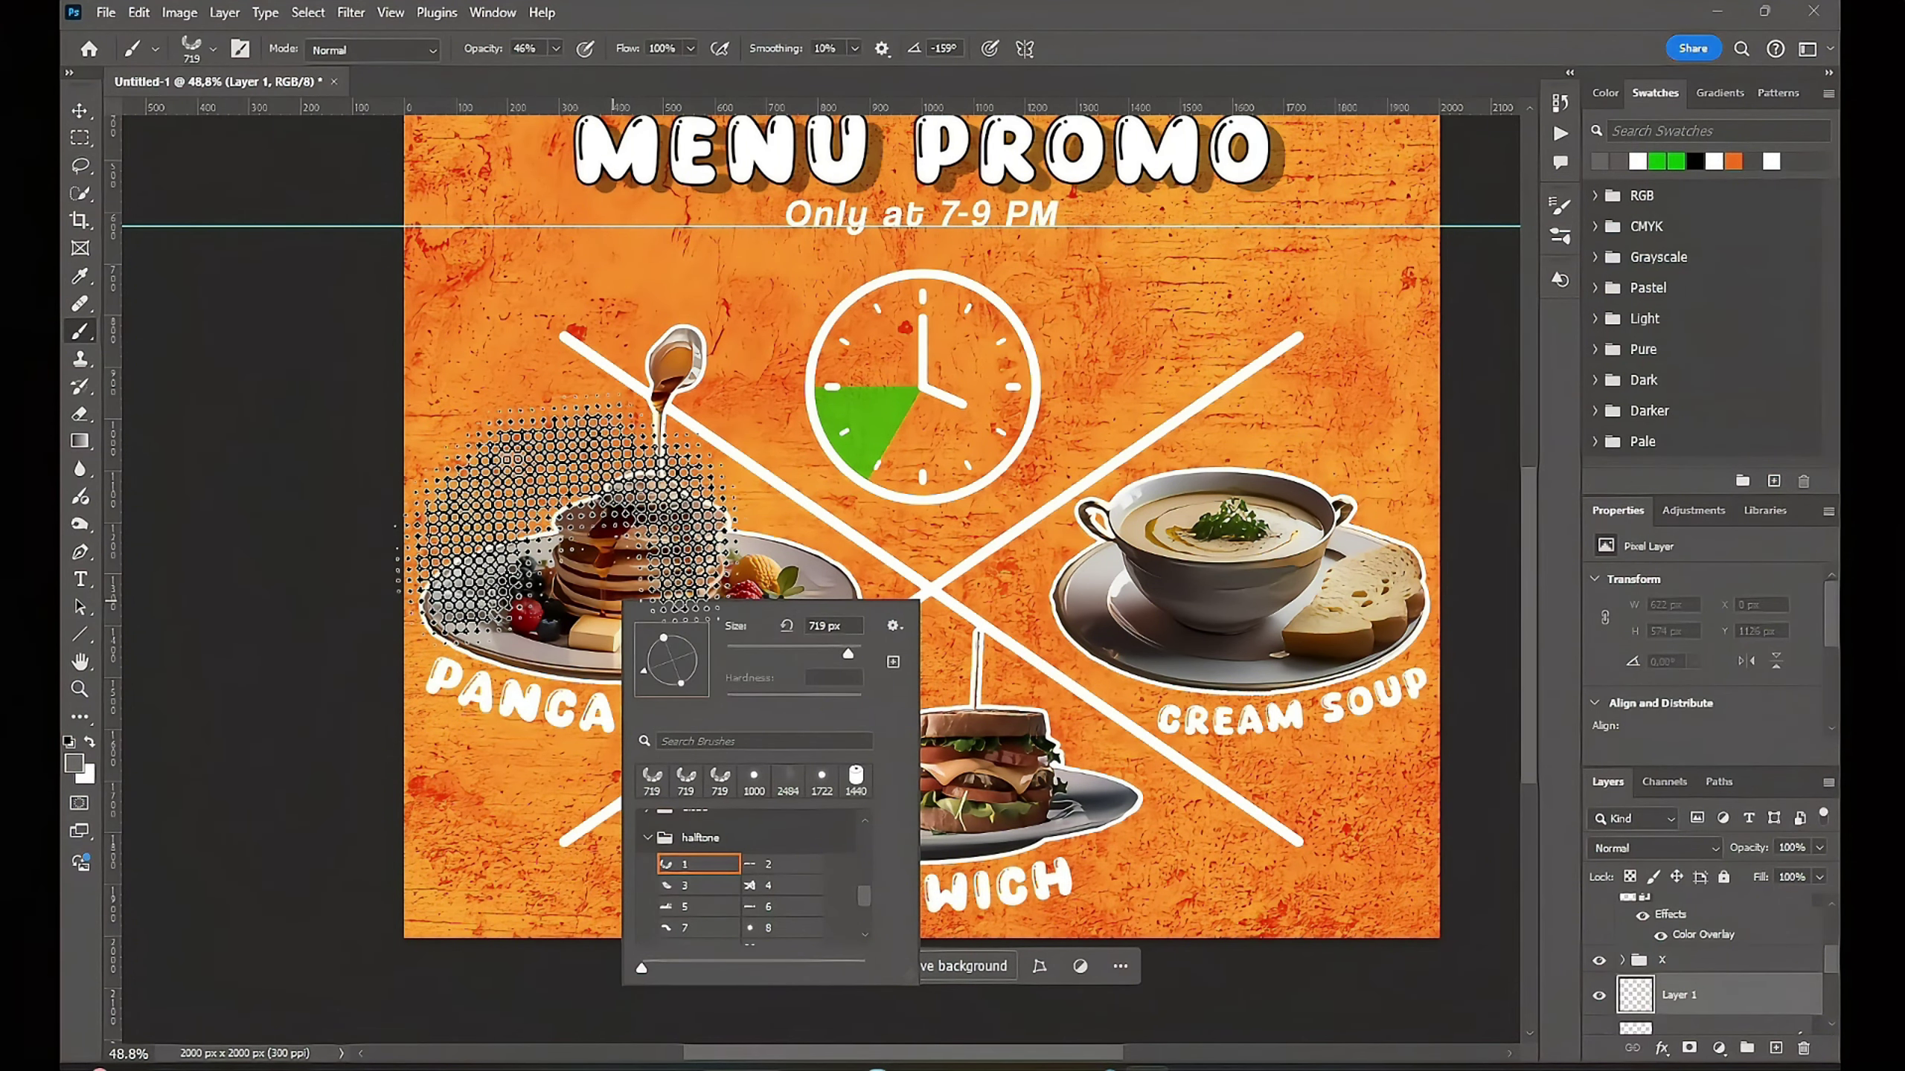
key(Return)
scroll(975, 540, right, 5)
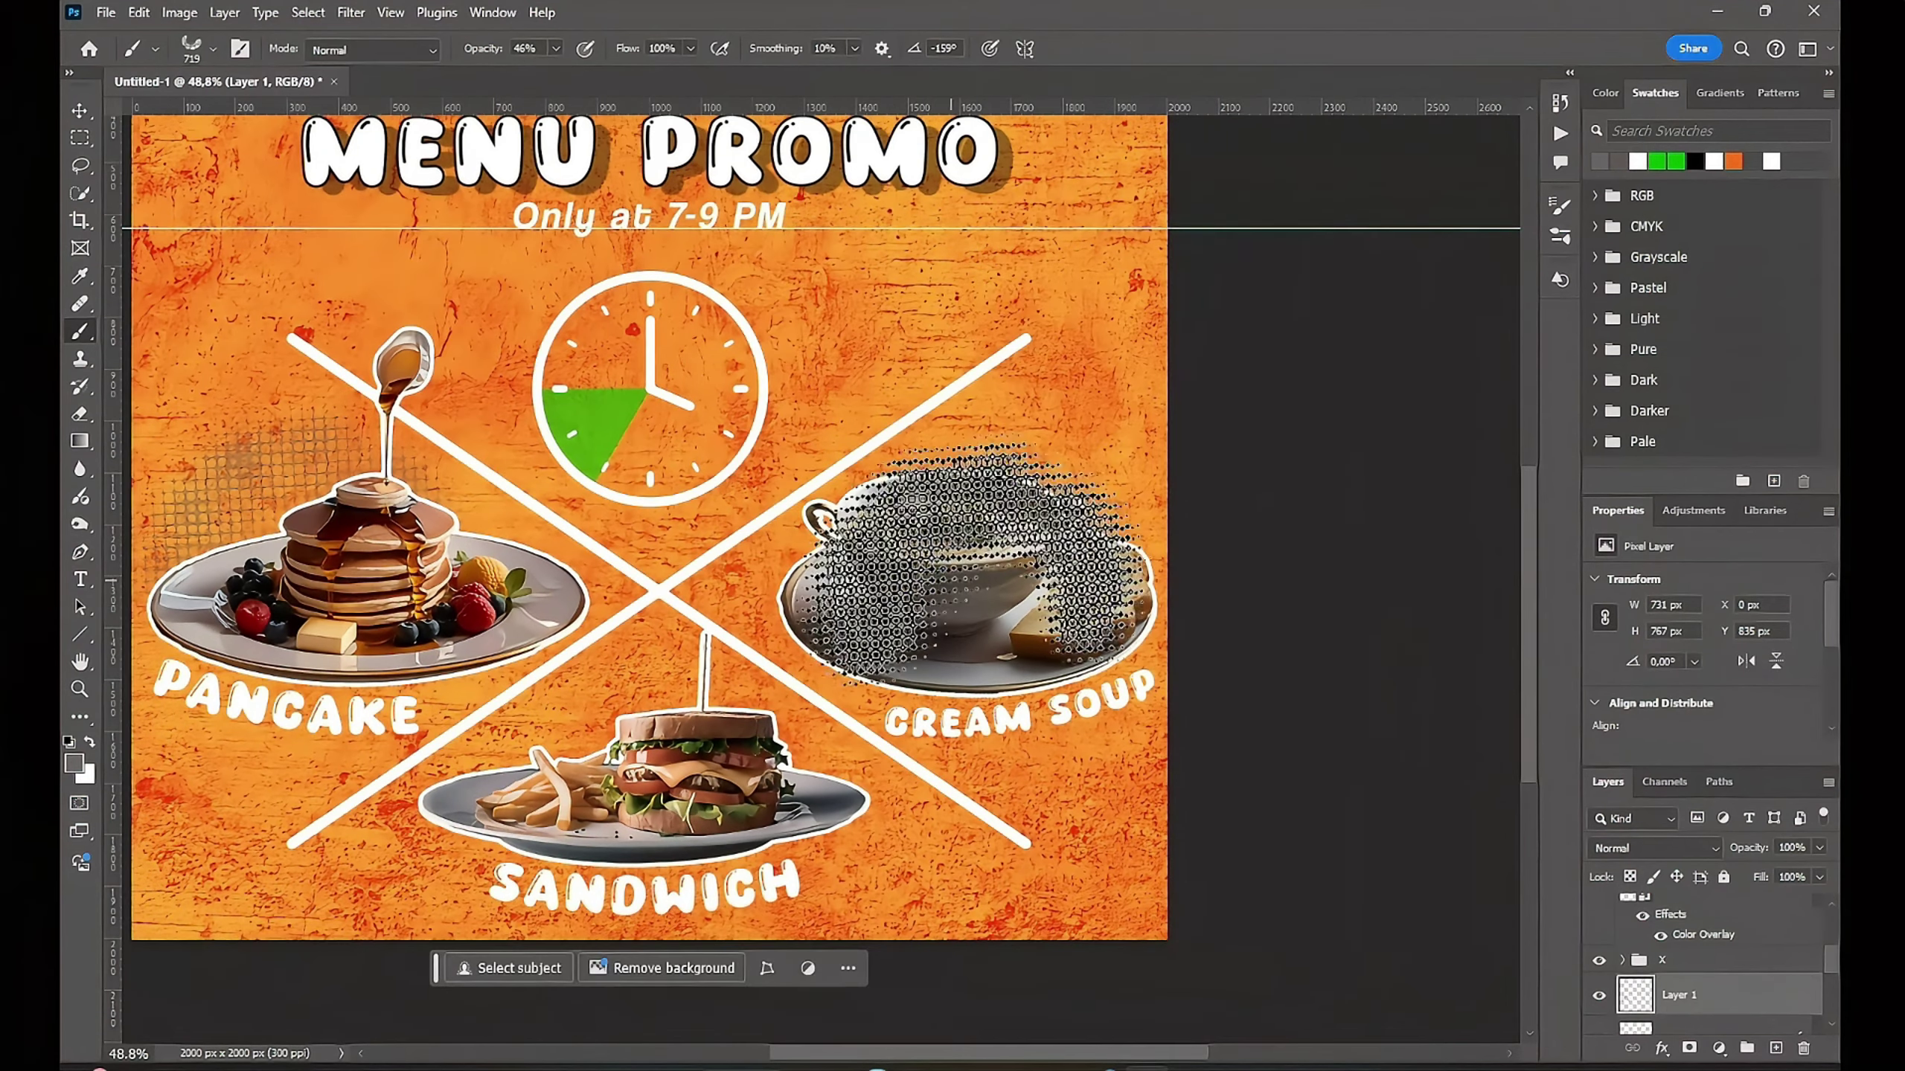
right_click(1009, 522)
drag(1038, 604, 1064, 573)
key(Return)
scroll(832, 499, right, 3)
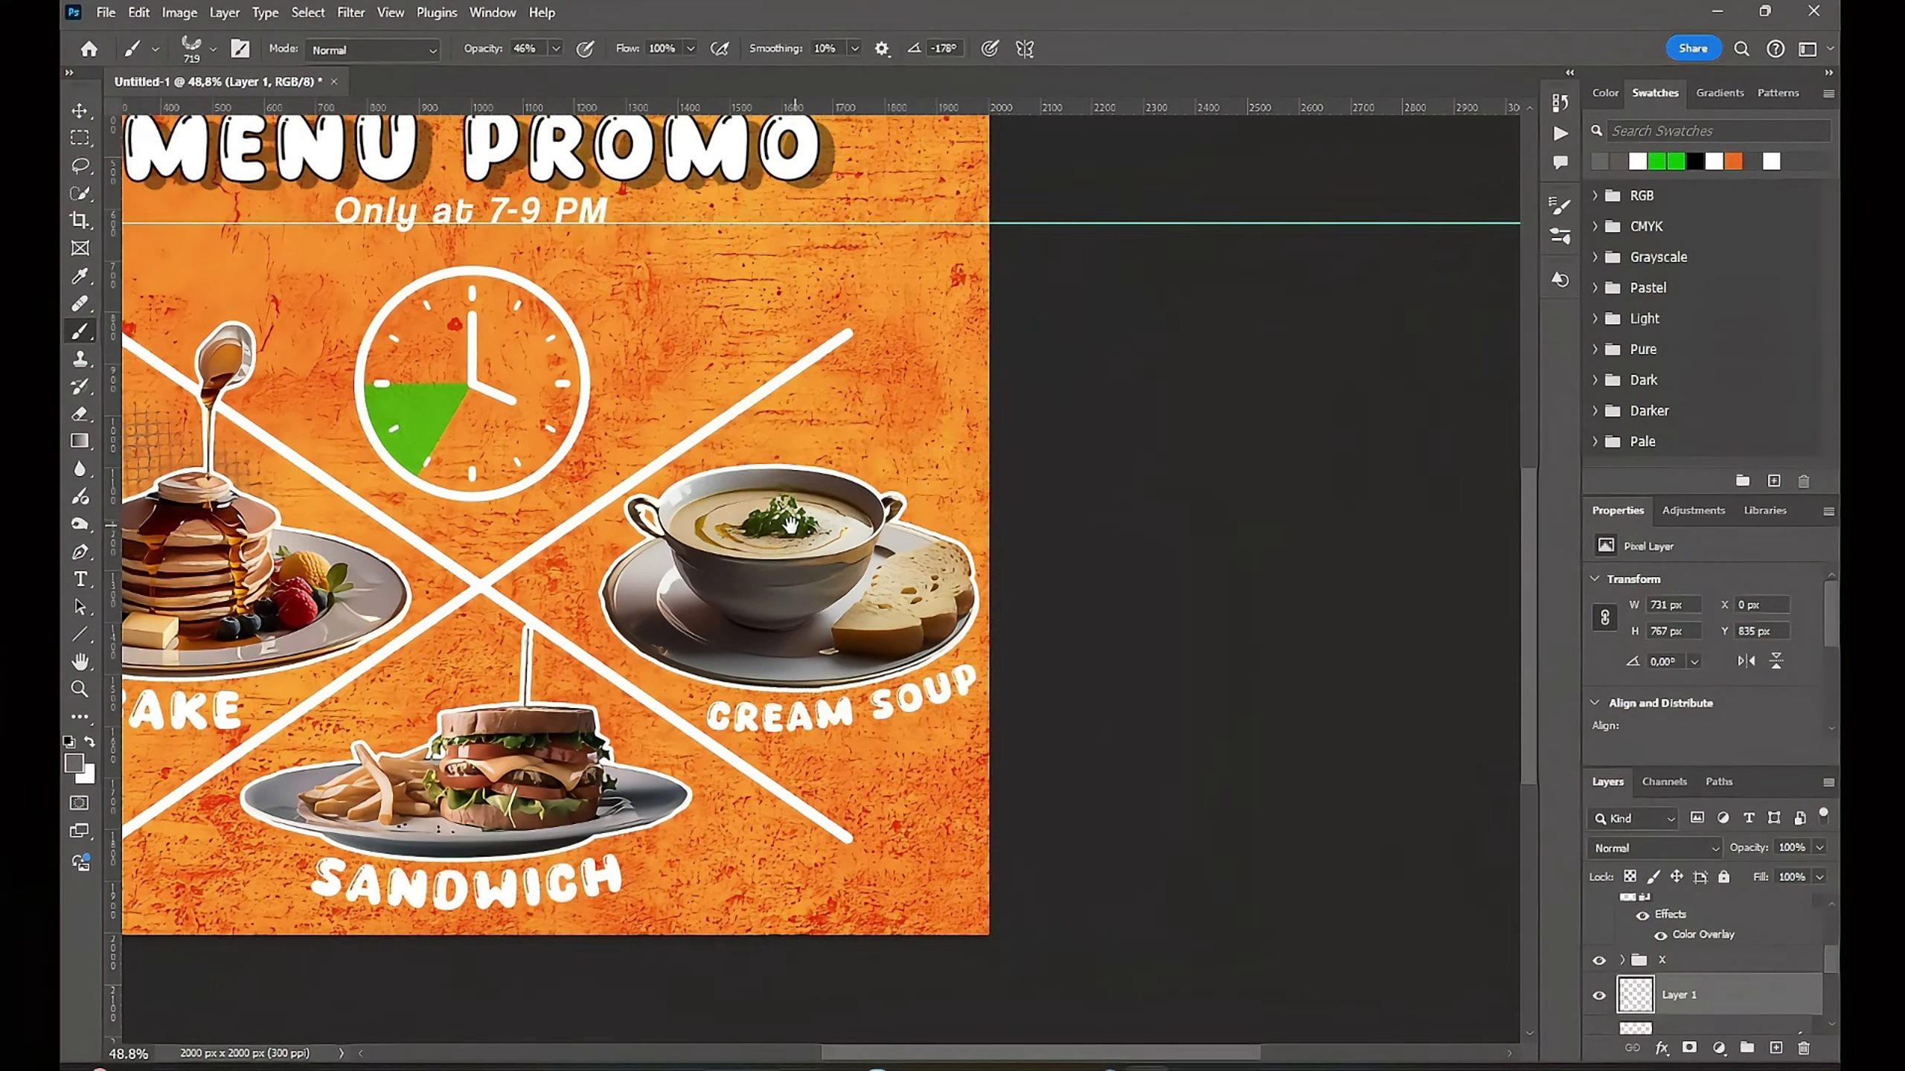
click(835, 509)
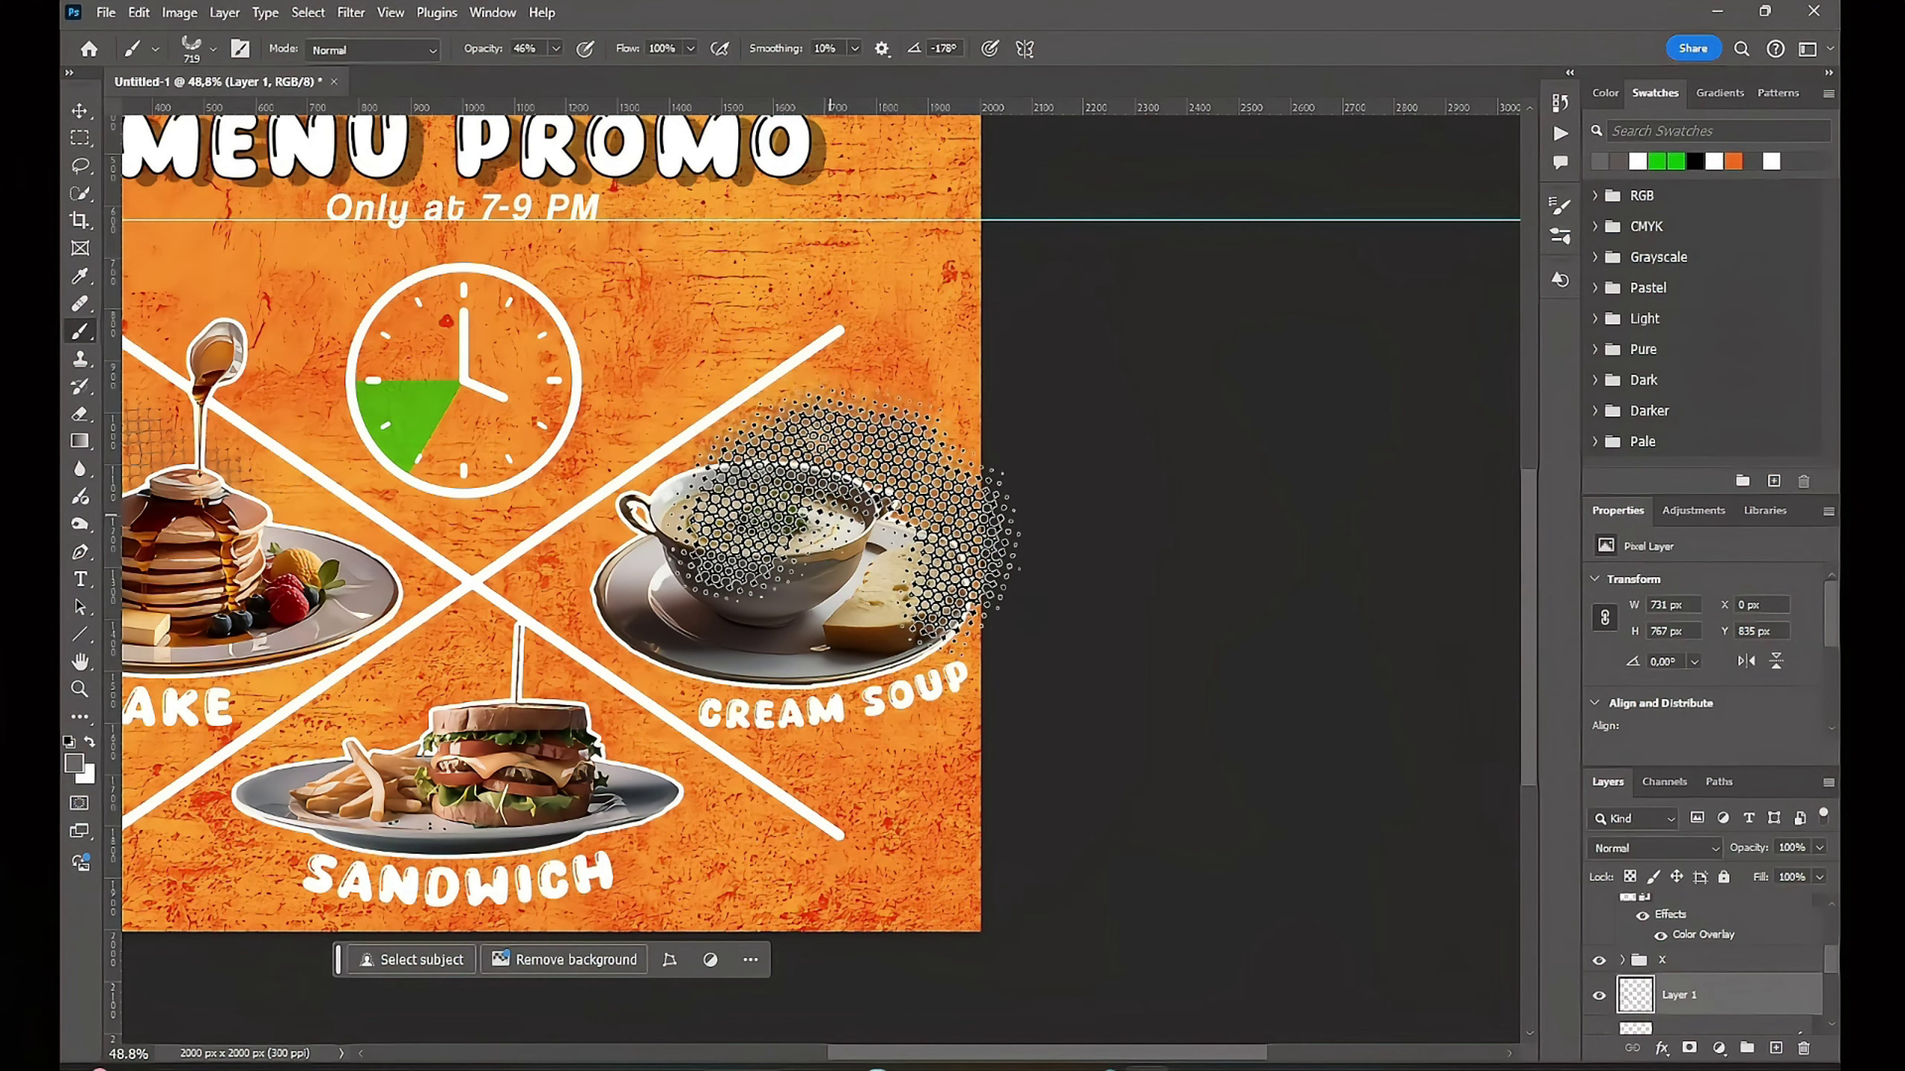
Step: Rotate the halftone brush to -167°, stamp dots over the sandwich, and add a layer mask
mouse_move(849, 647)
mouse_down()
mouse_move(840, 611)
mouse_move(926, 485)
mouse_up()
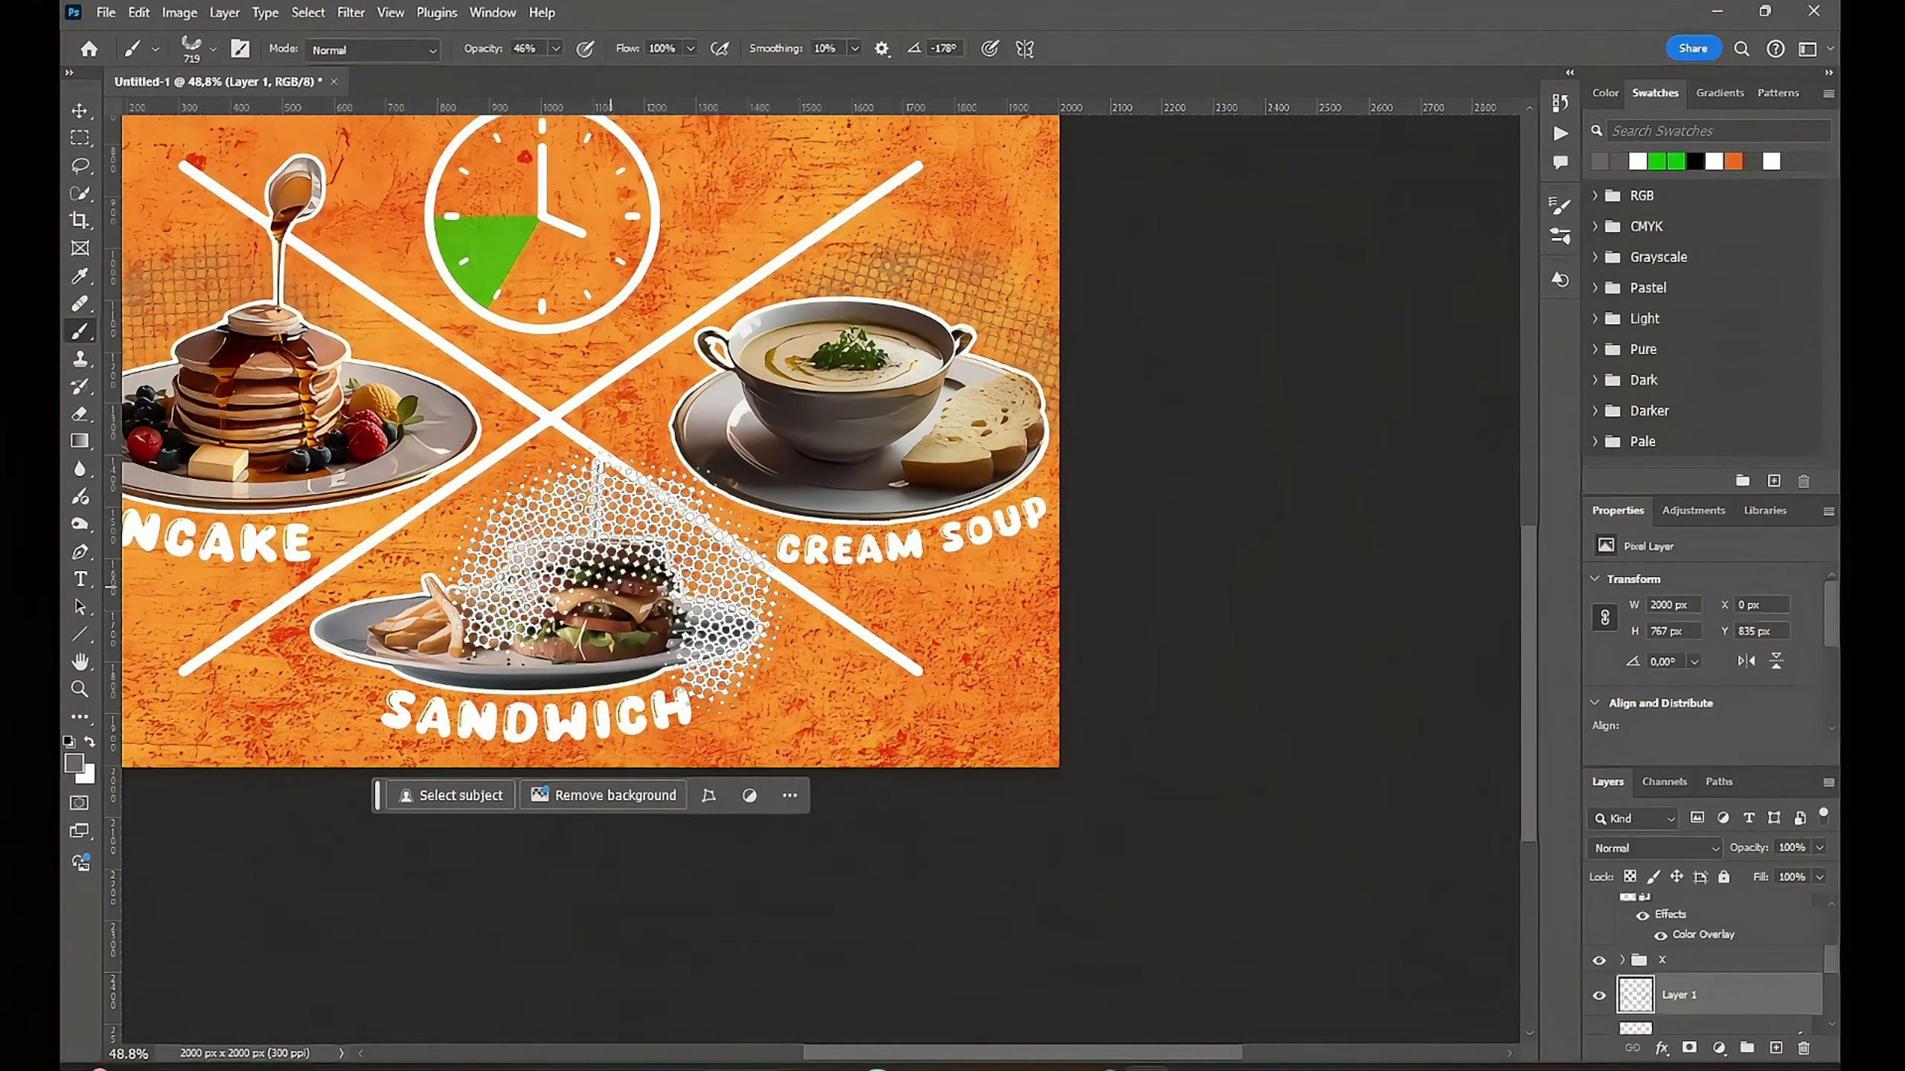
right_click(611, 601)
drag(489, 596, 477, 533)
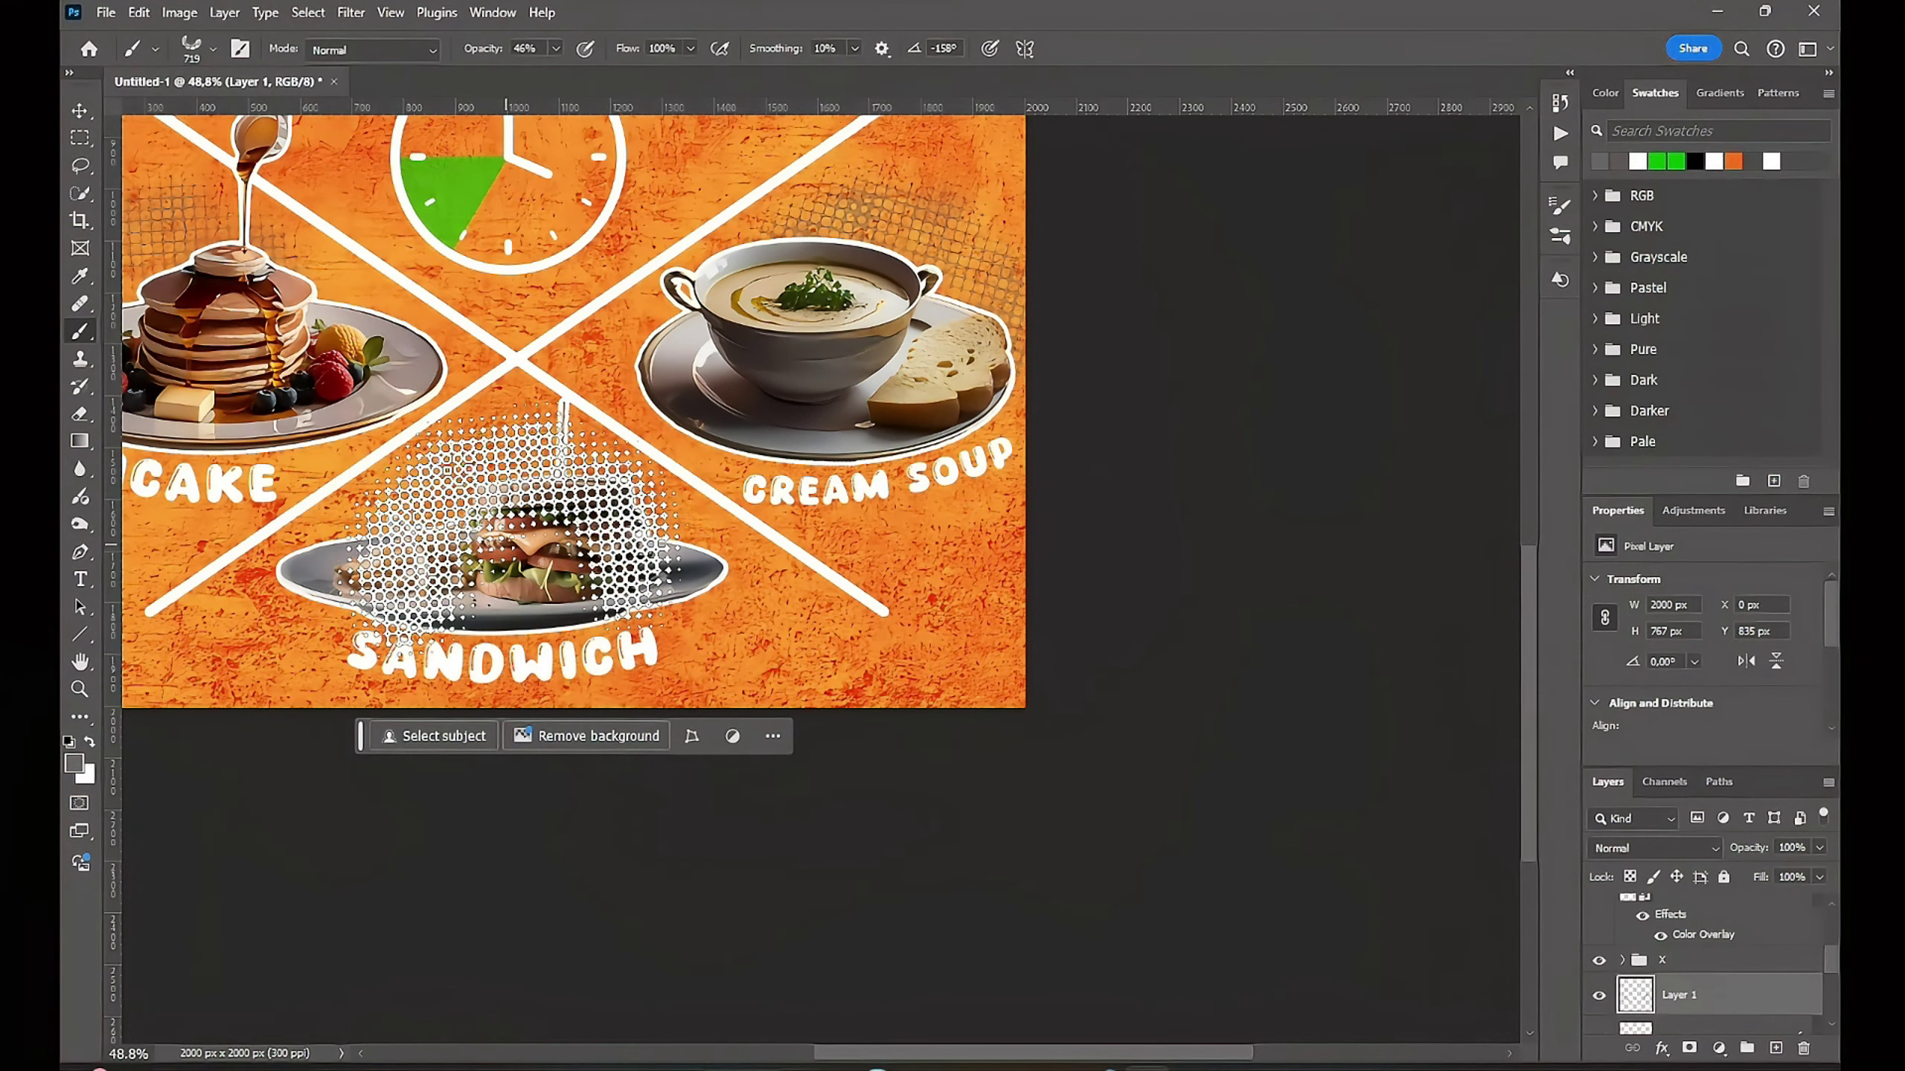
right_click(515, 544)
drag(537, 624, 538, 612)
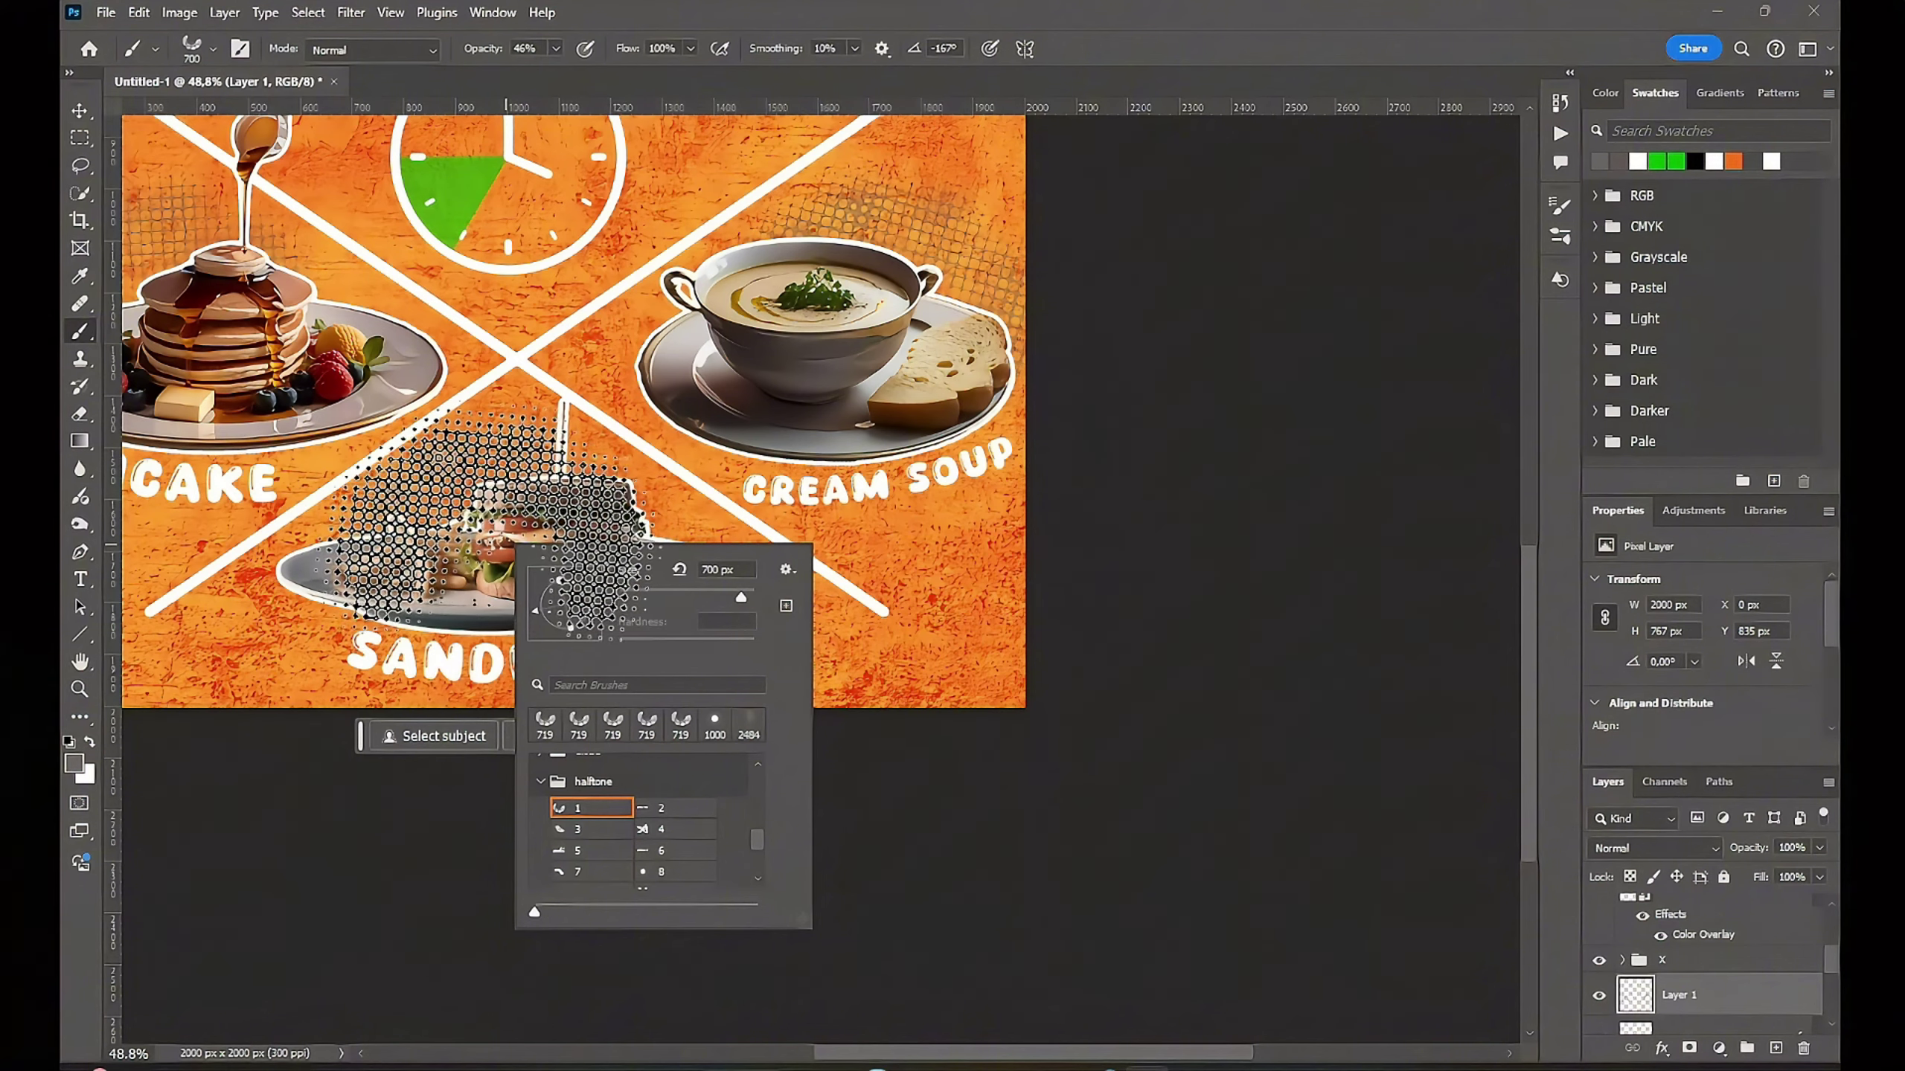
key(Return)
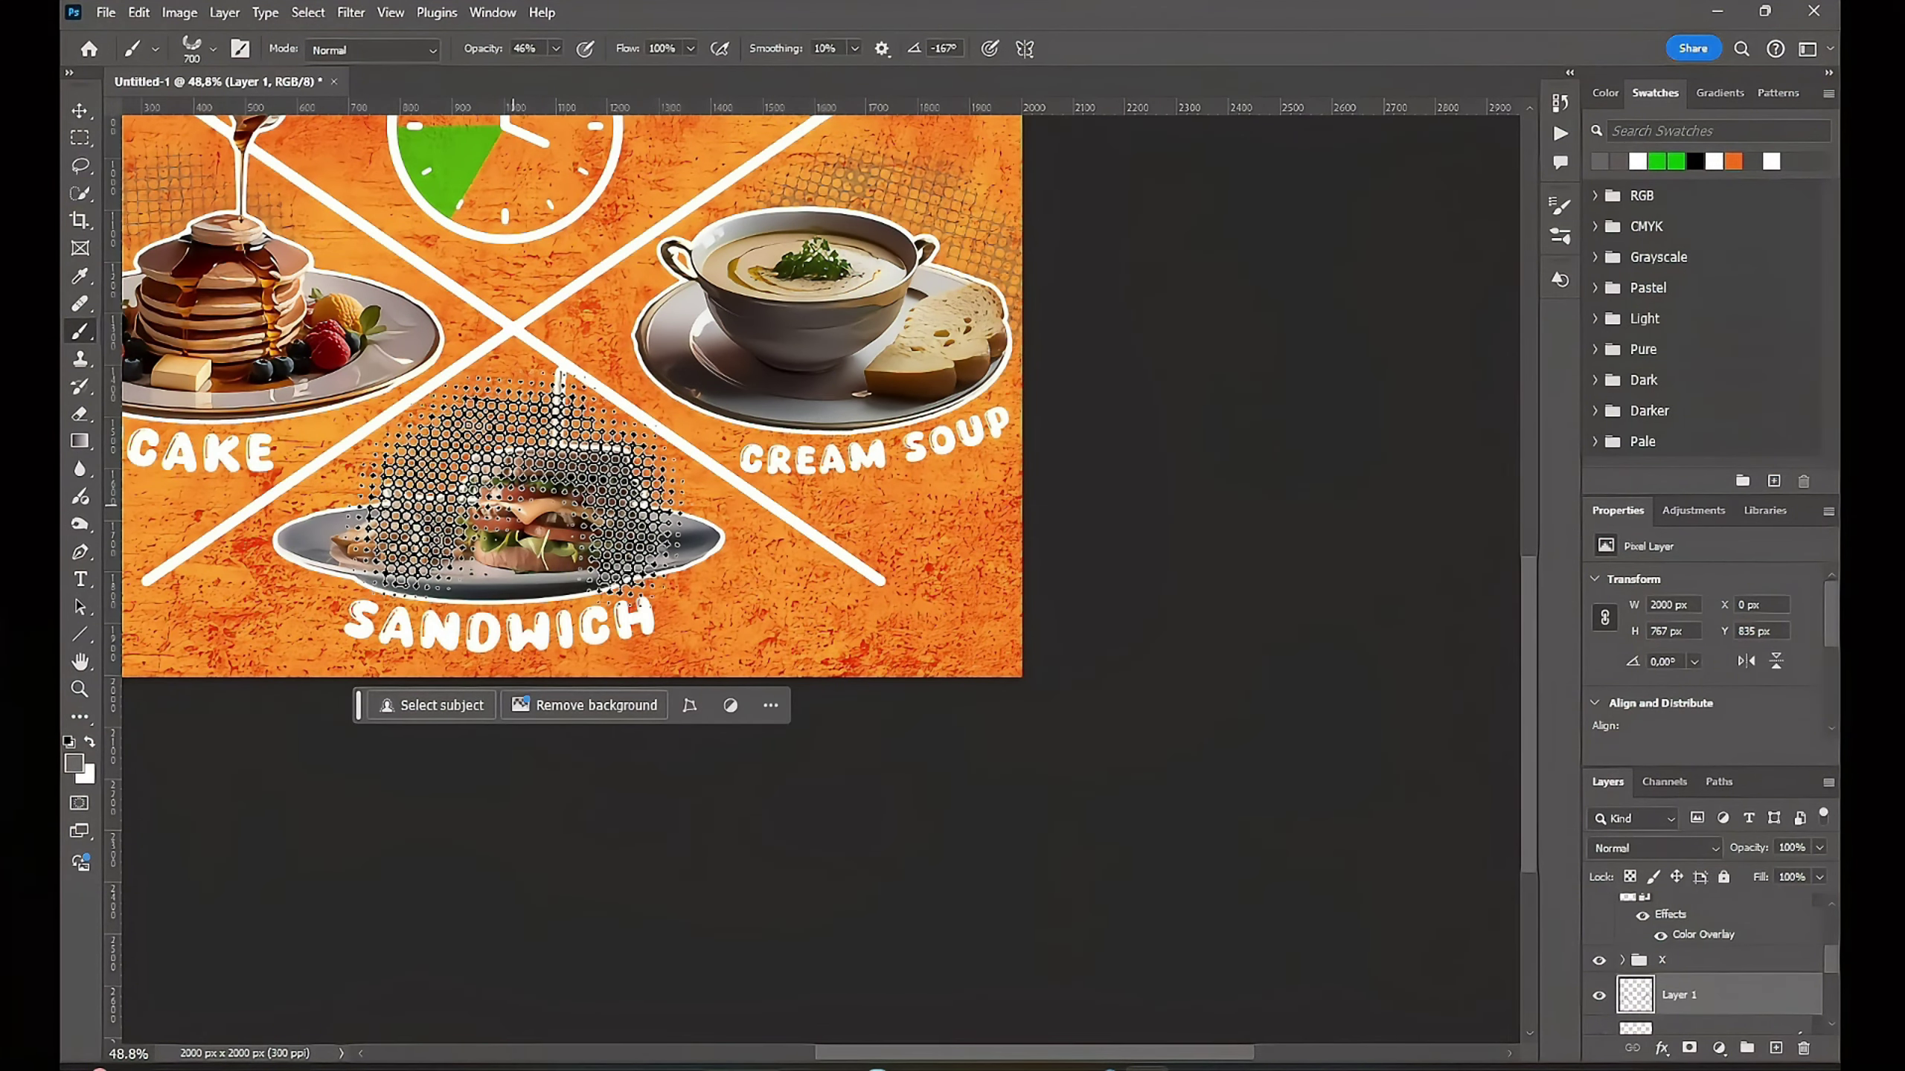
click(513, 485)
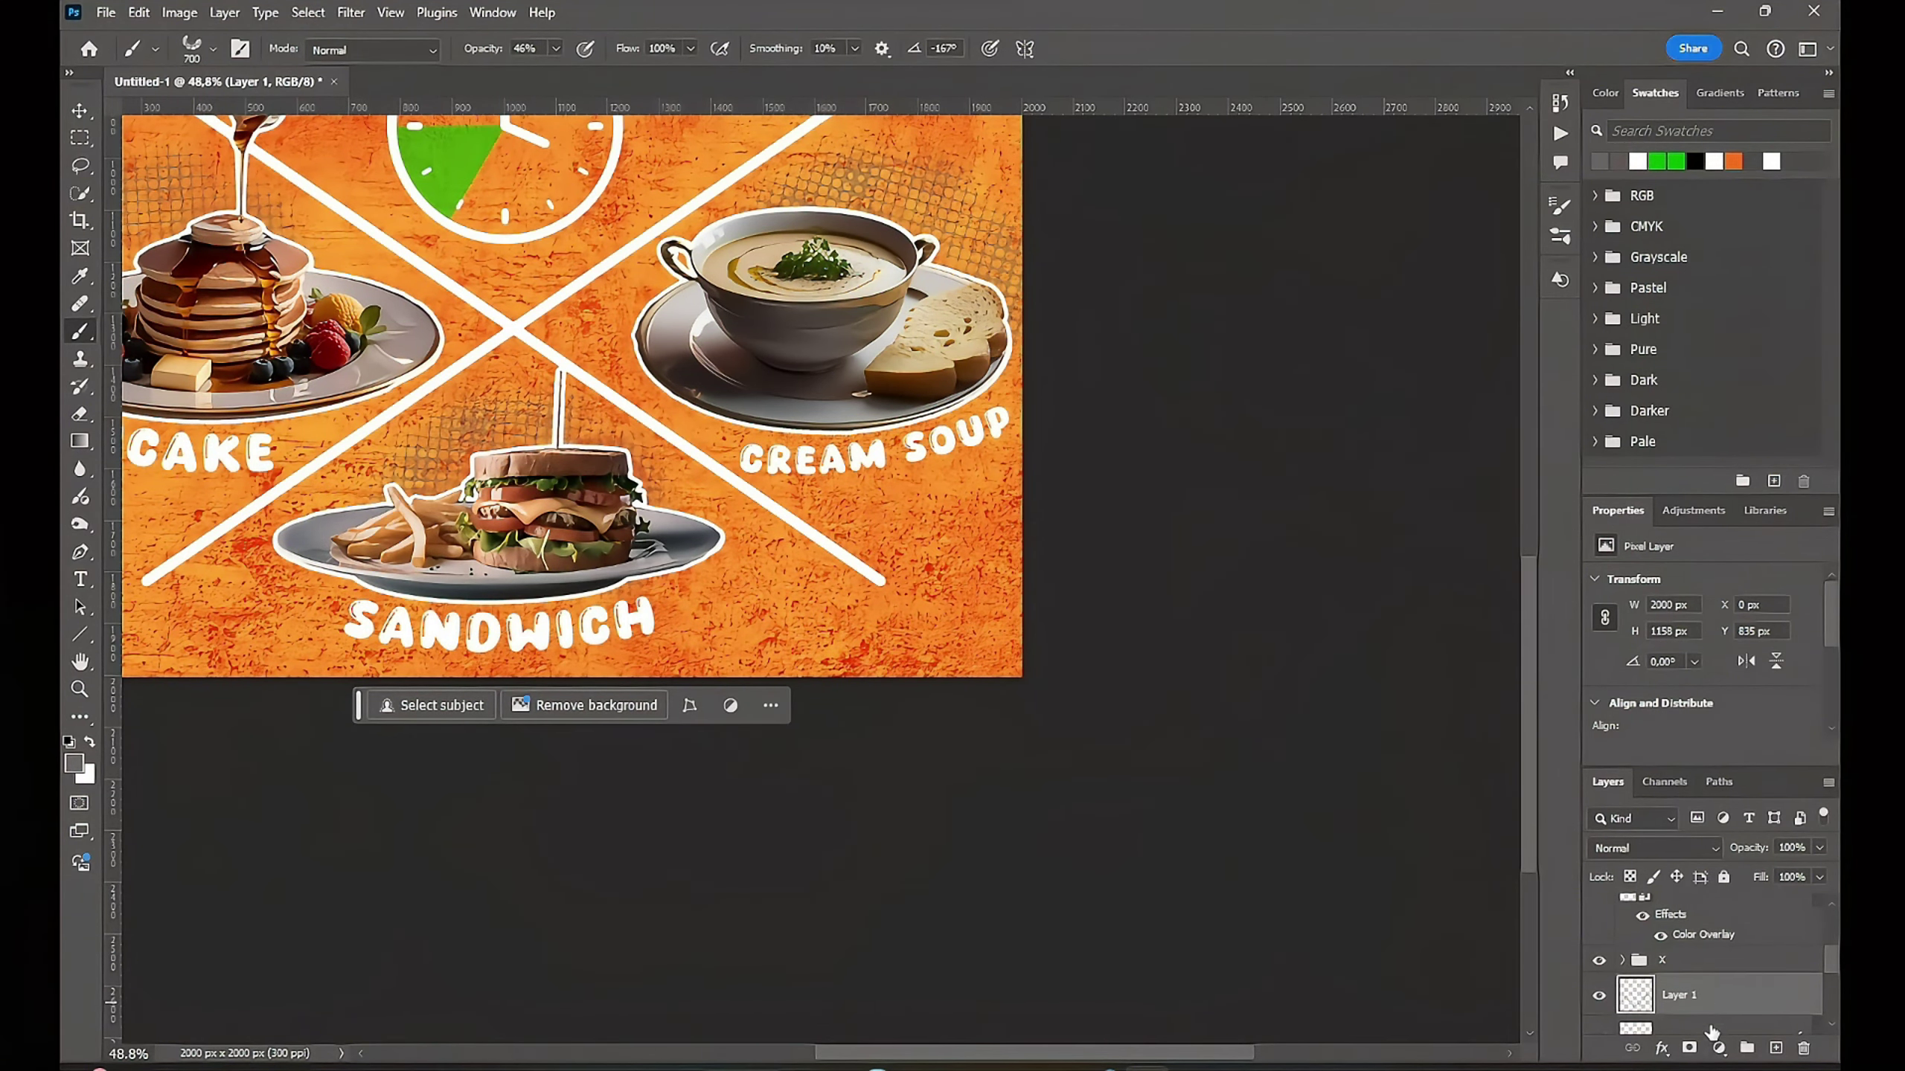
click(1689, 1048)
Step: Choose a round brush preset and temporarily disable Layer 1's mask
right_click(637, 480)
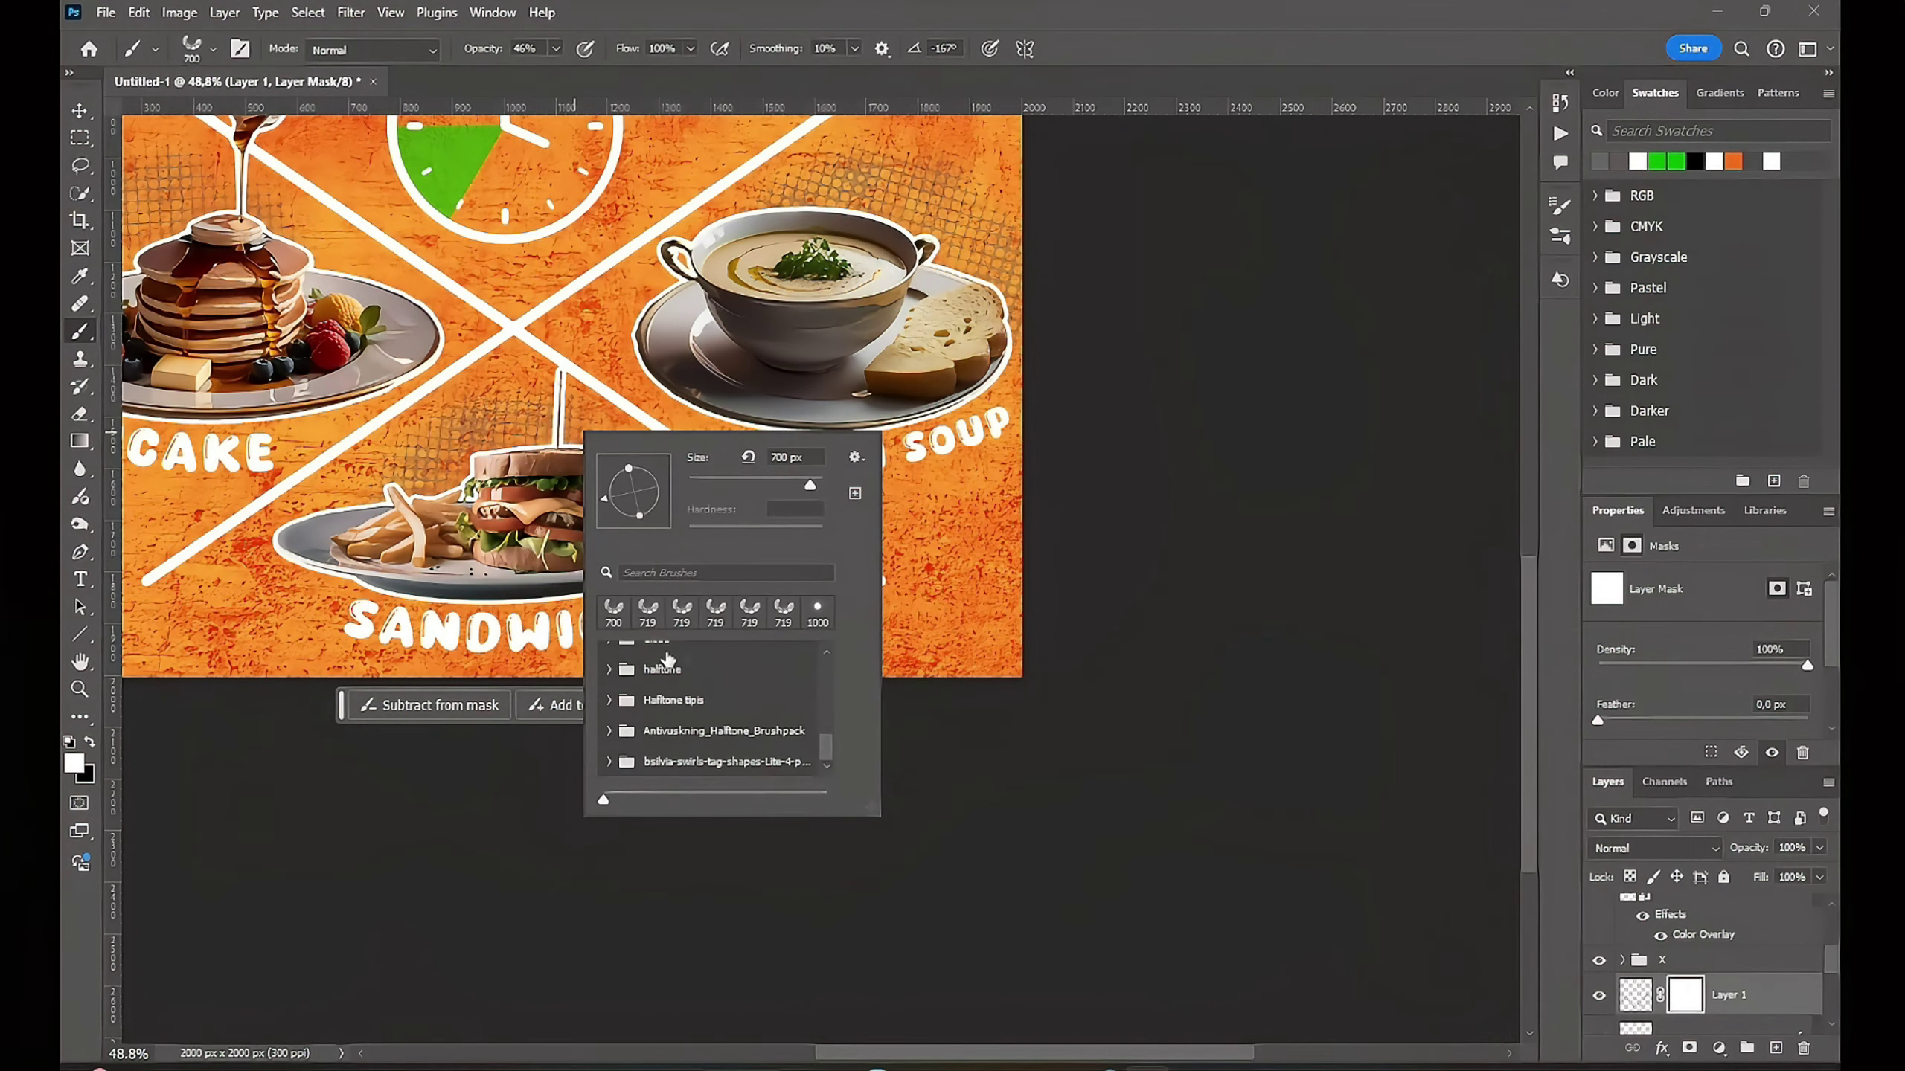
scroll(712, 698, up, 3)
click(608, 660)
double_click(653, 683)
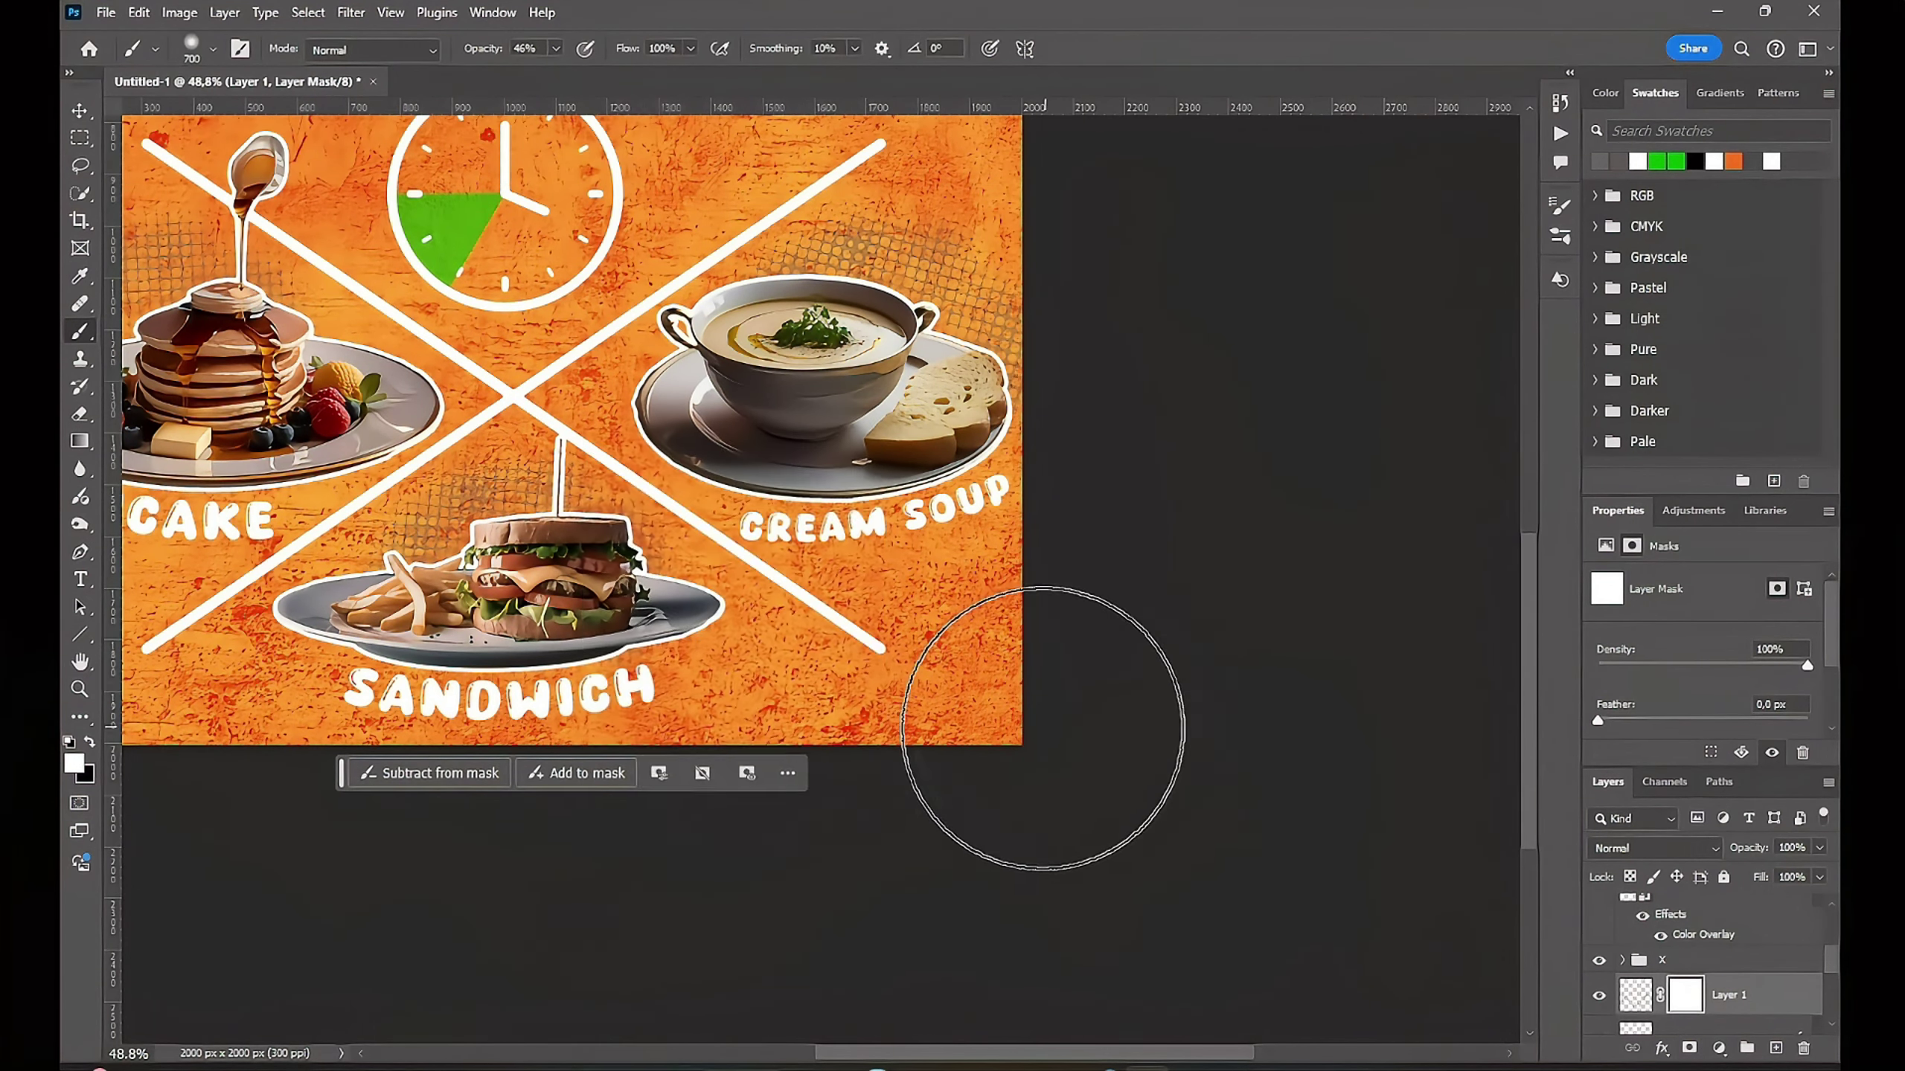
click(1772, 753)
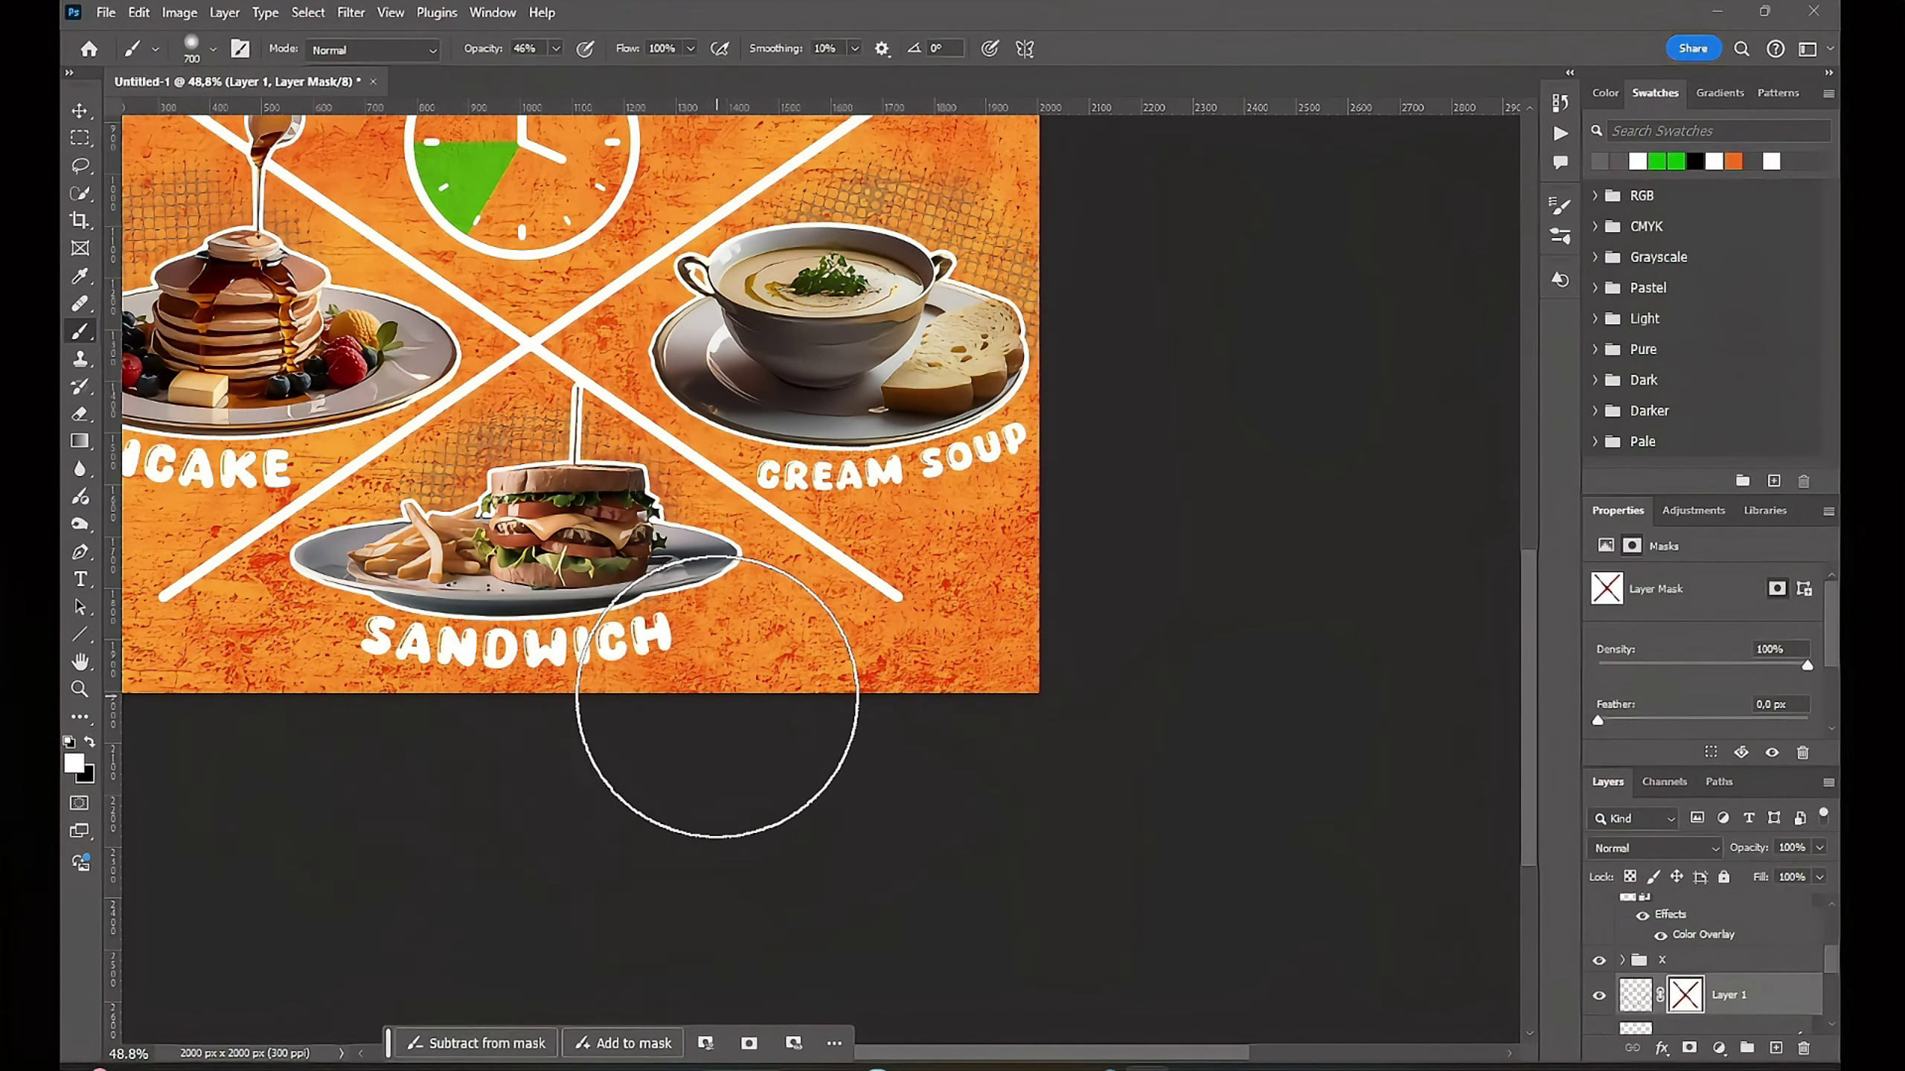
Step: Set a black, 100% opacity, 400 px brush and re-enable Layer 1's mask
key(x)
click(556, 49)
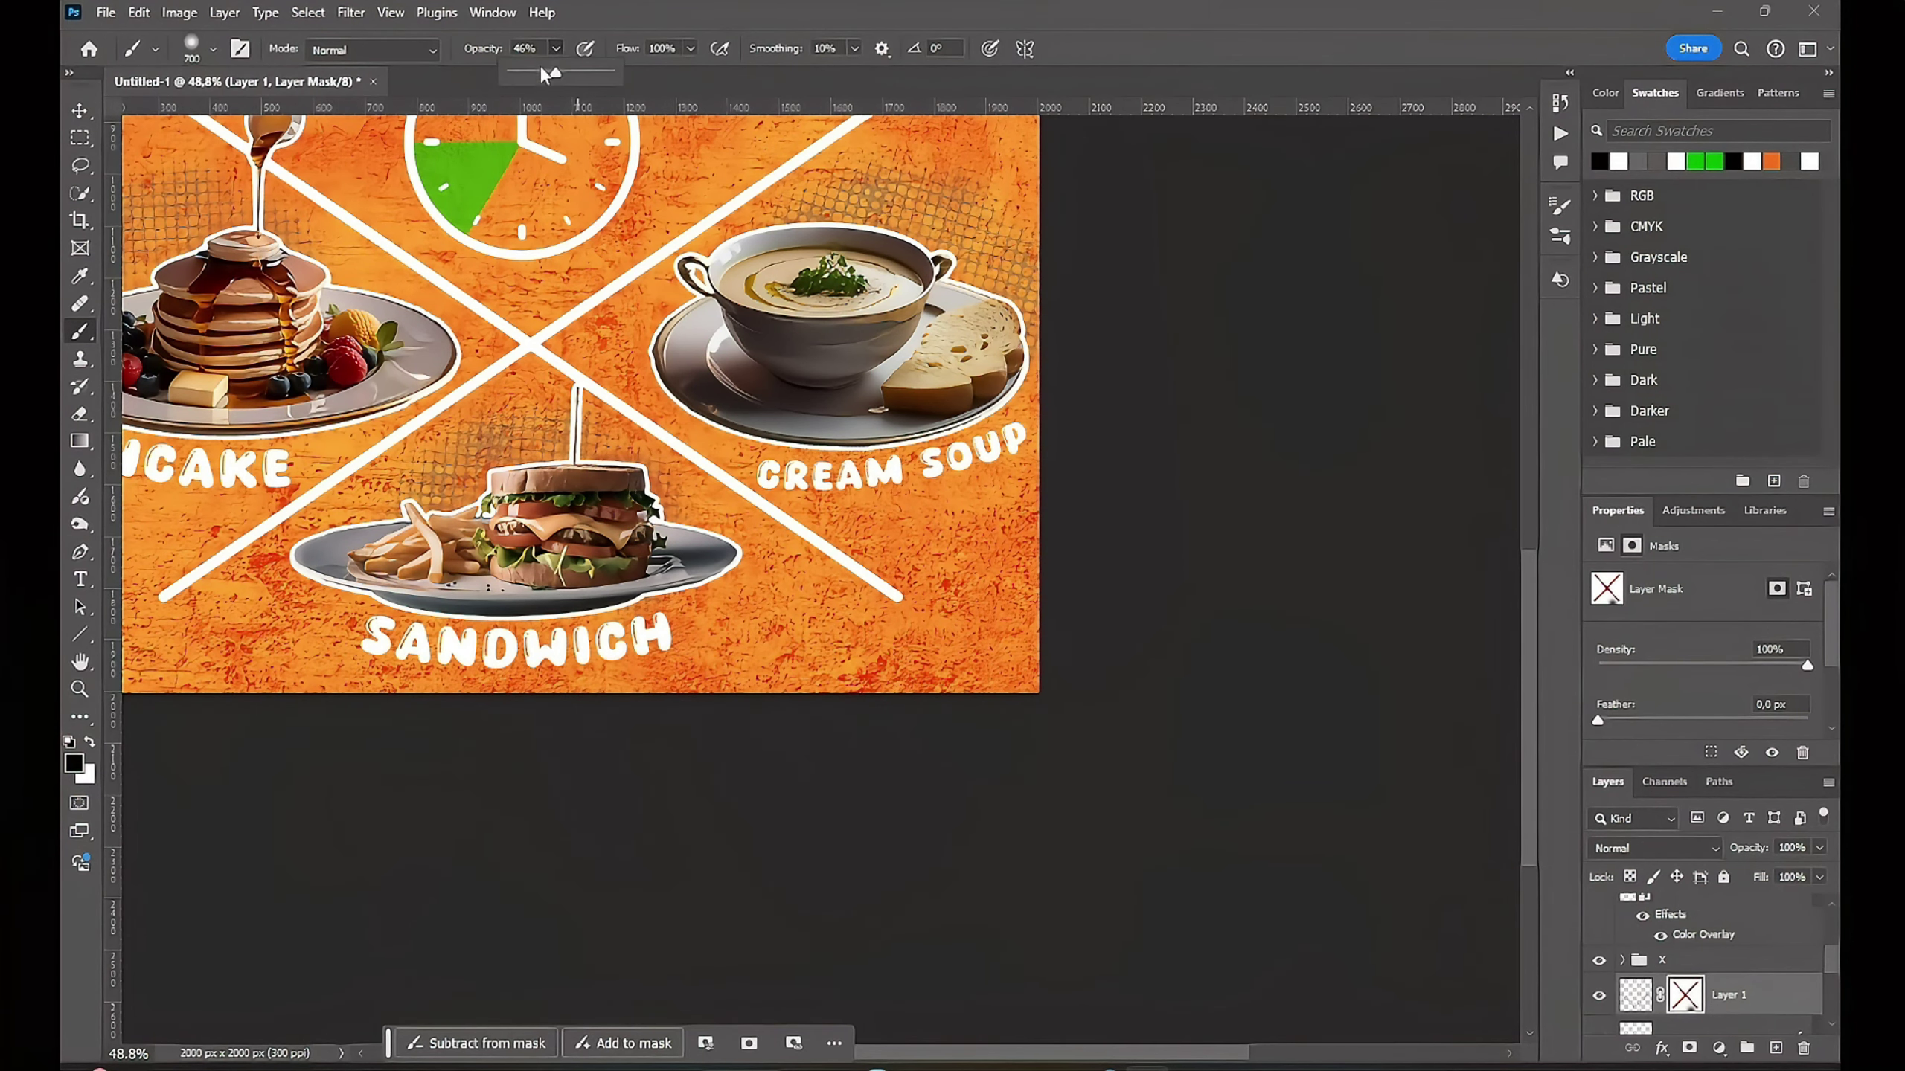
drag(546, 72, 615, 72)
key(bracketleft)
key(bracketleft)
key(bracketleft)
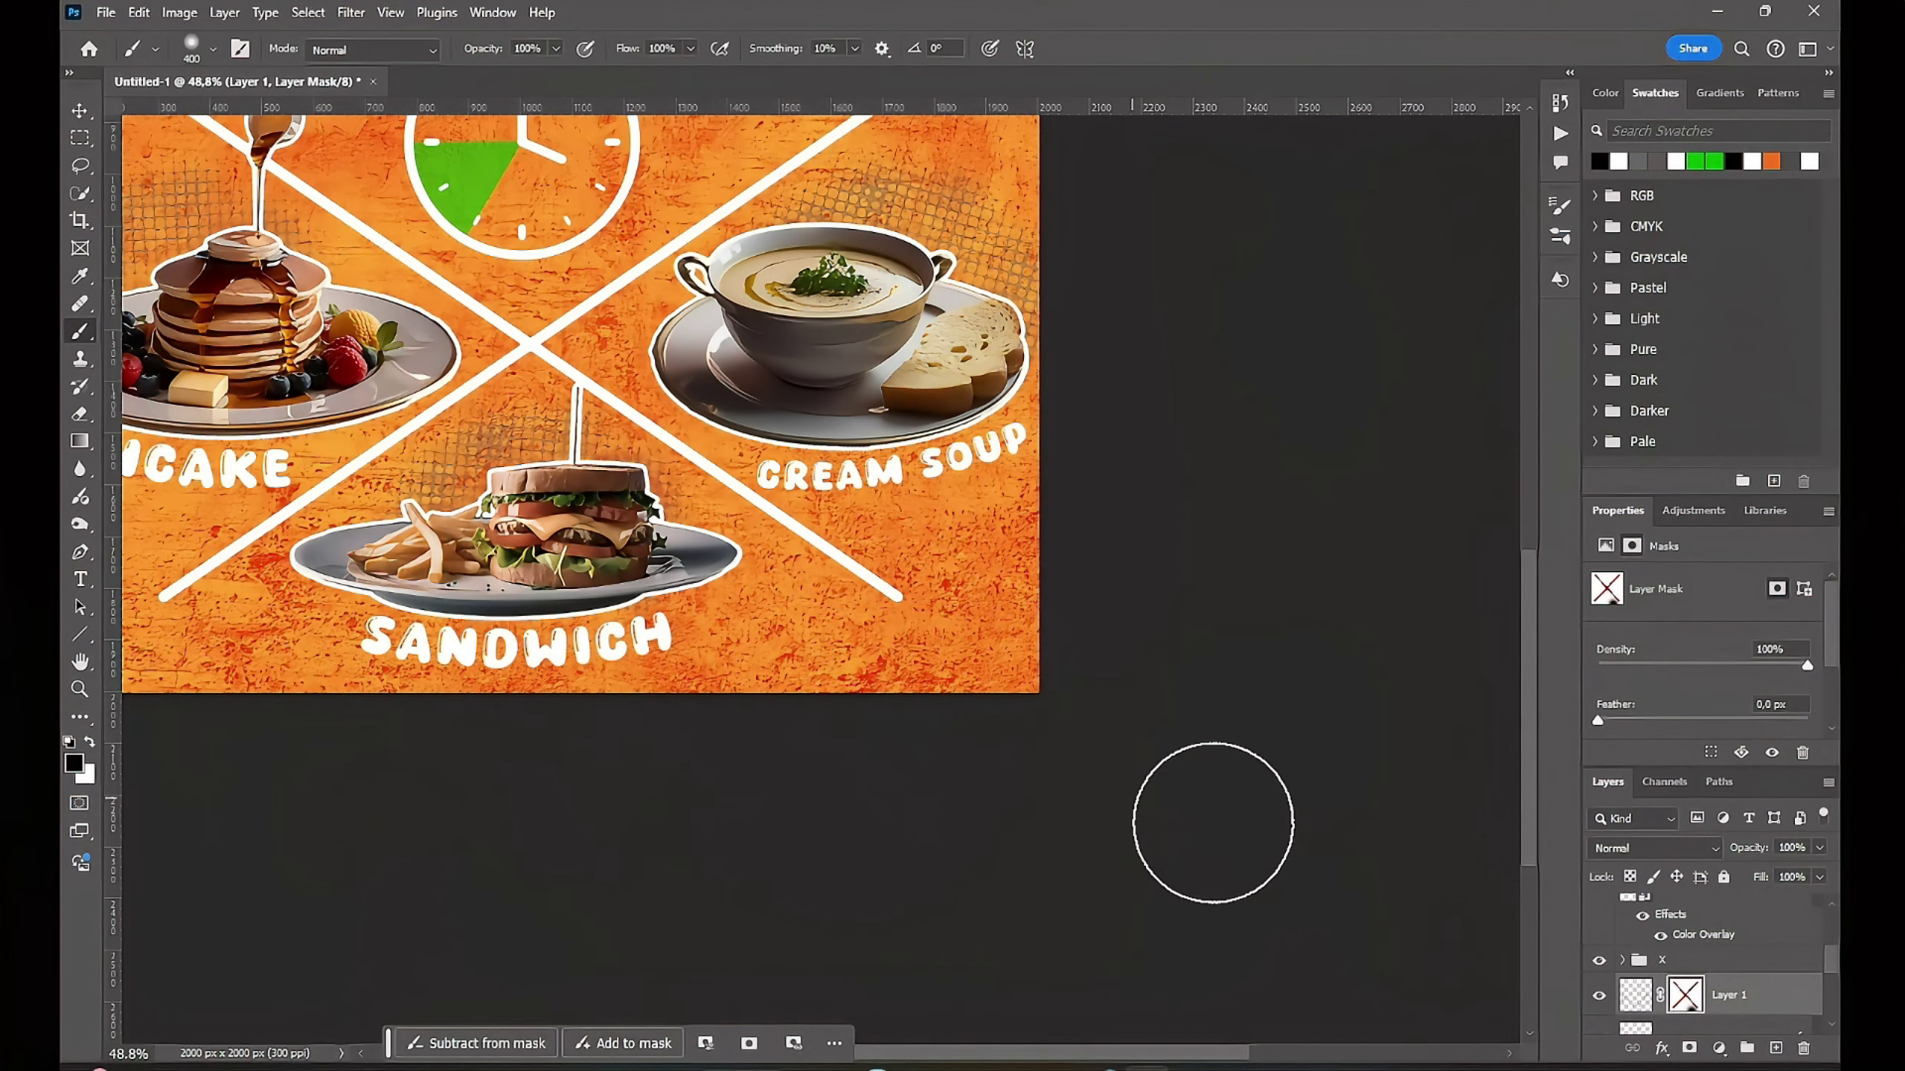
right_click(1685, 995)
click(1680, 813)
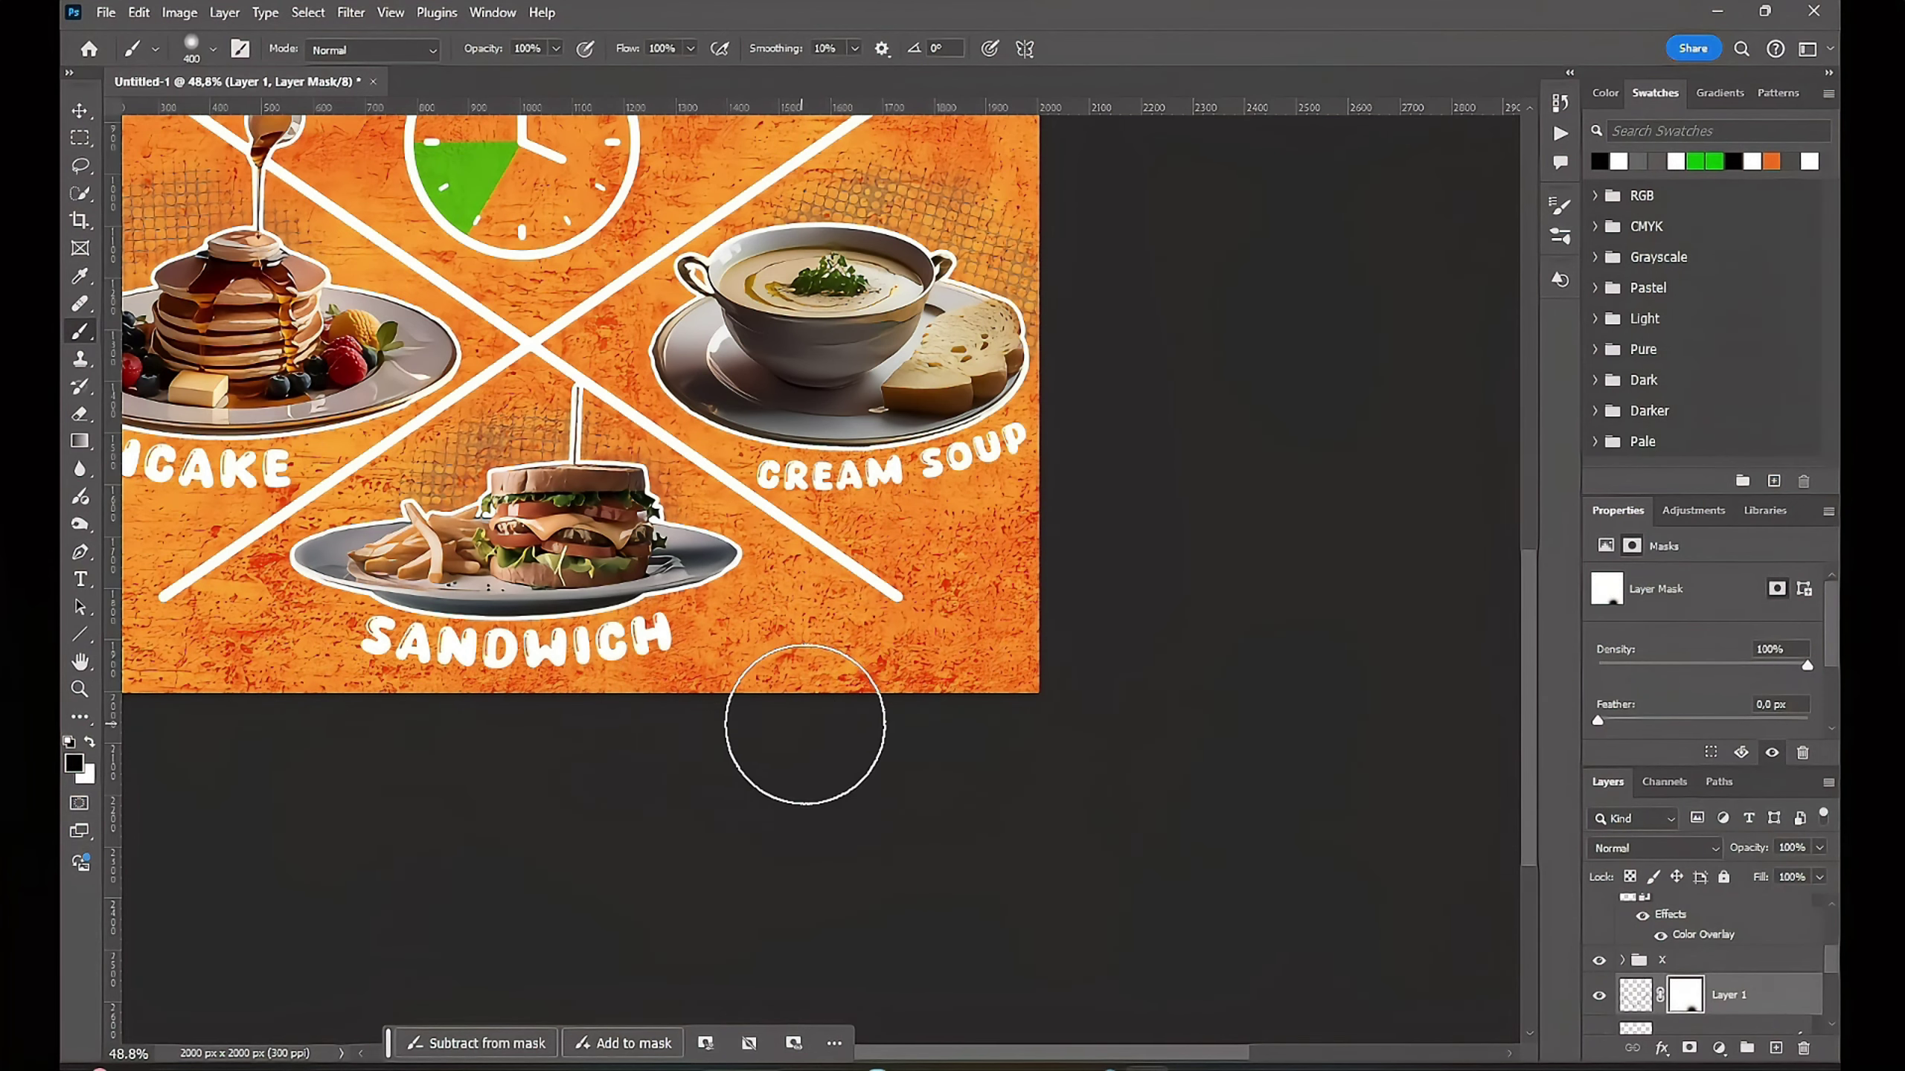
key(v)
scroll(1062, 864, down, 2)
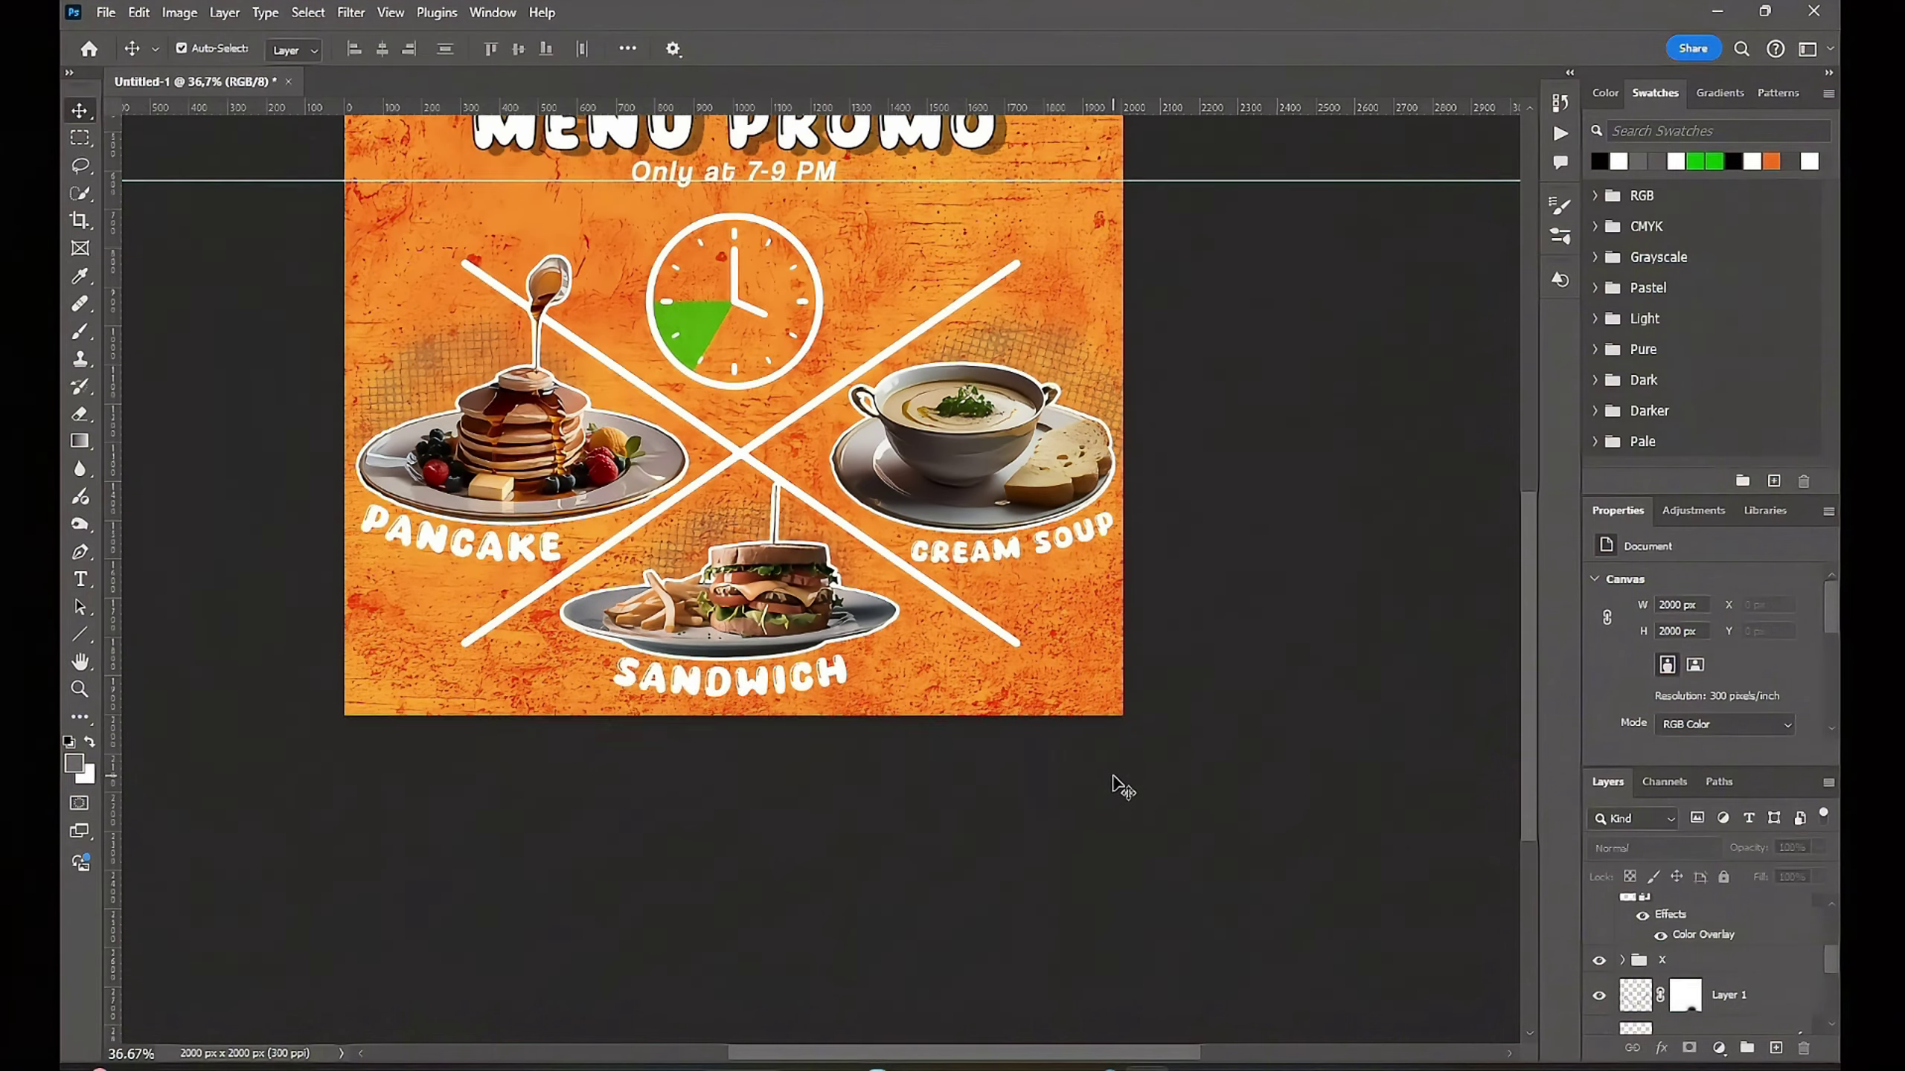
scroll(1113, 785, up, 3)
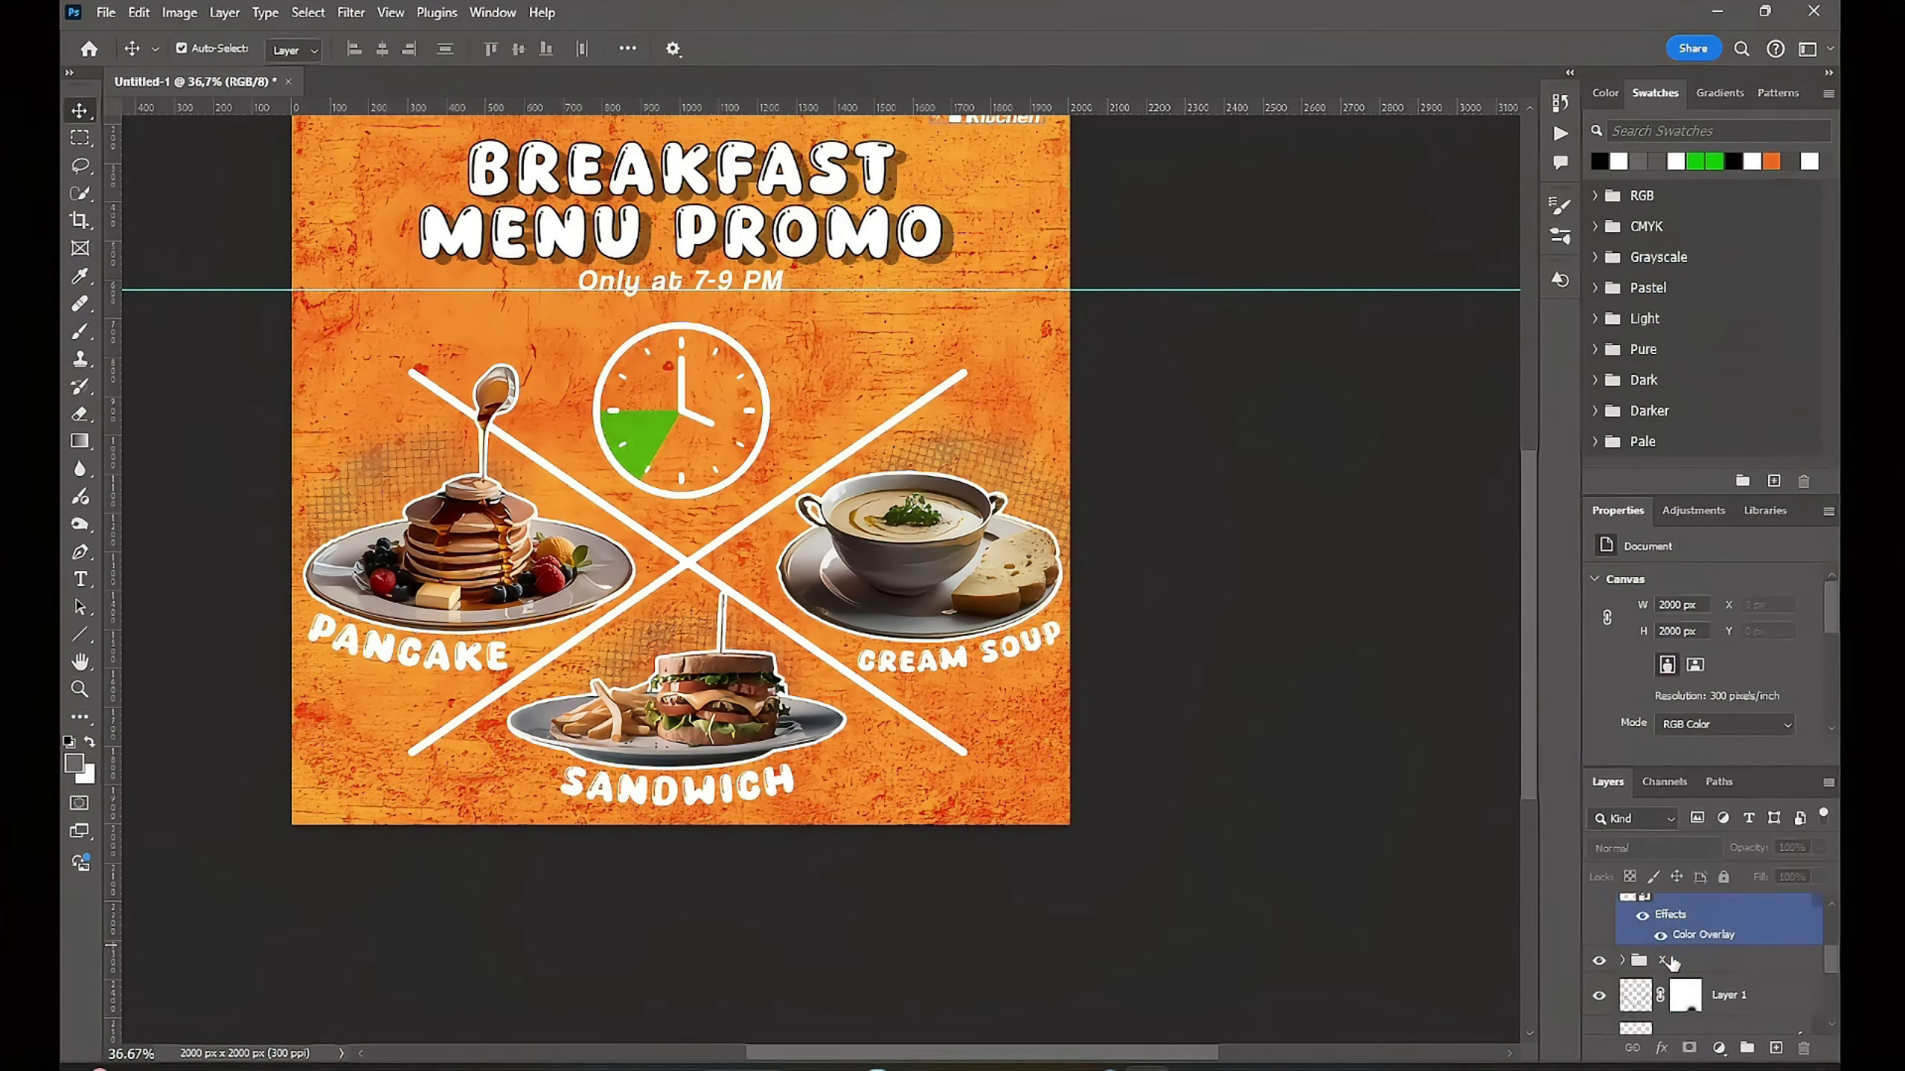
Step: Duplicate the halftone Layer 1 with Ctrl+J
click(1740, 960)
scroll(1732, 968, down, 1)
click(1753, 961)
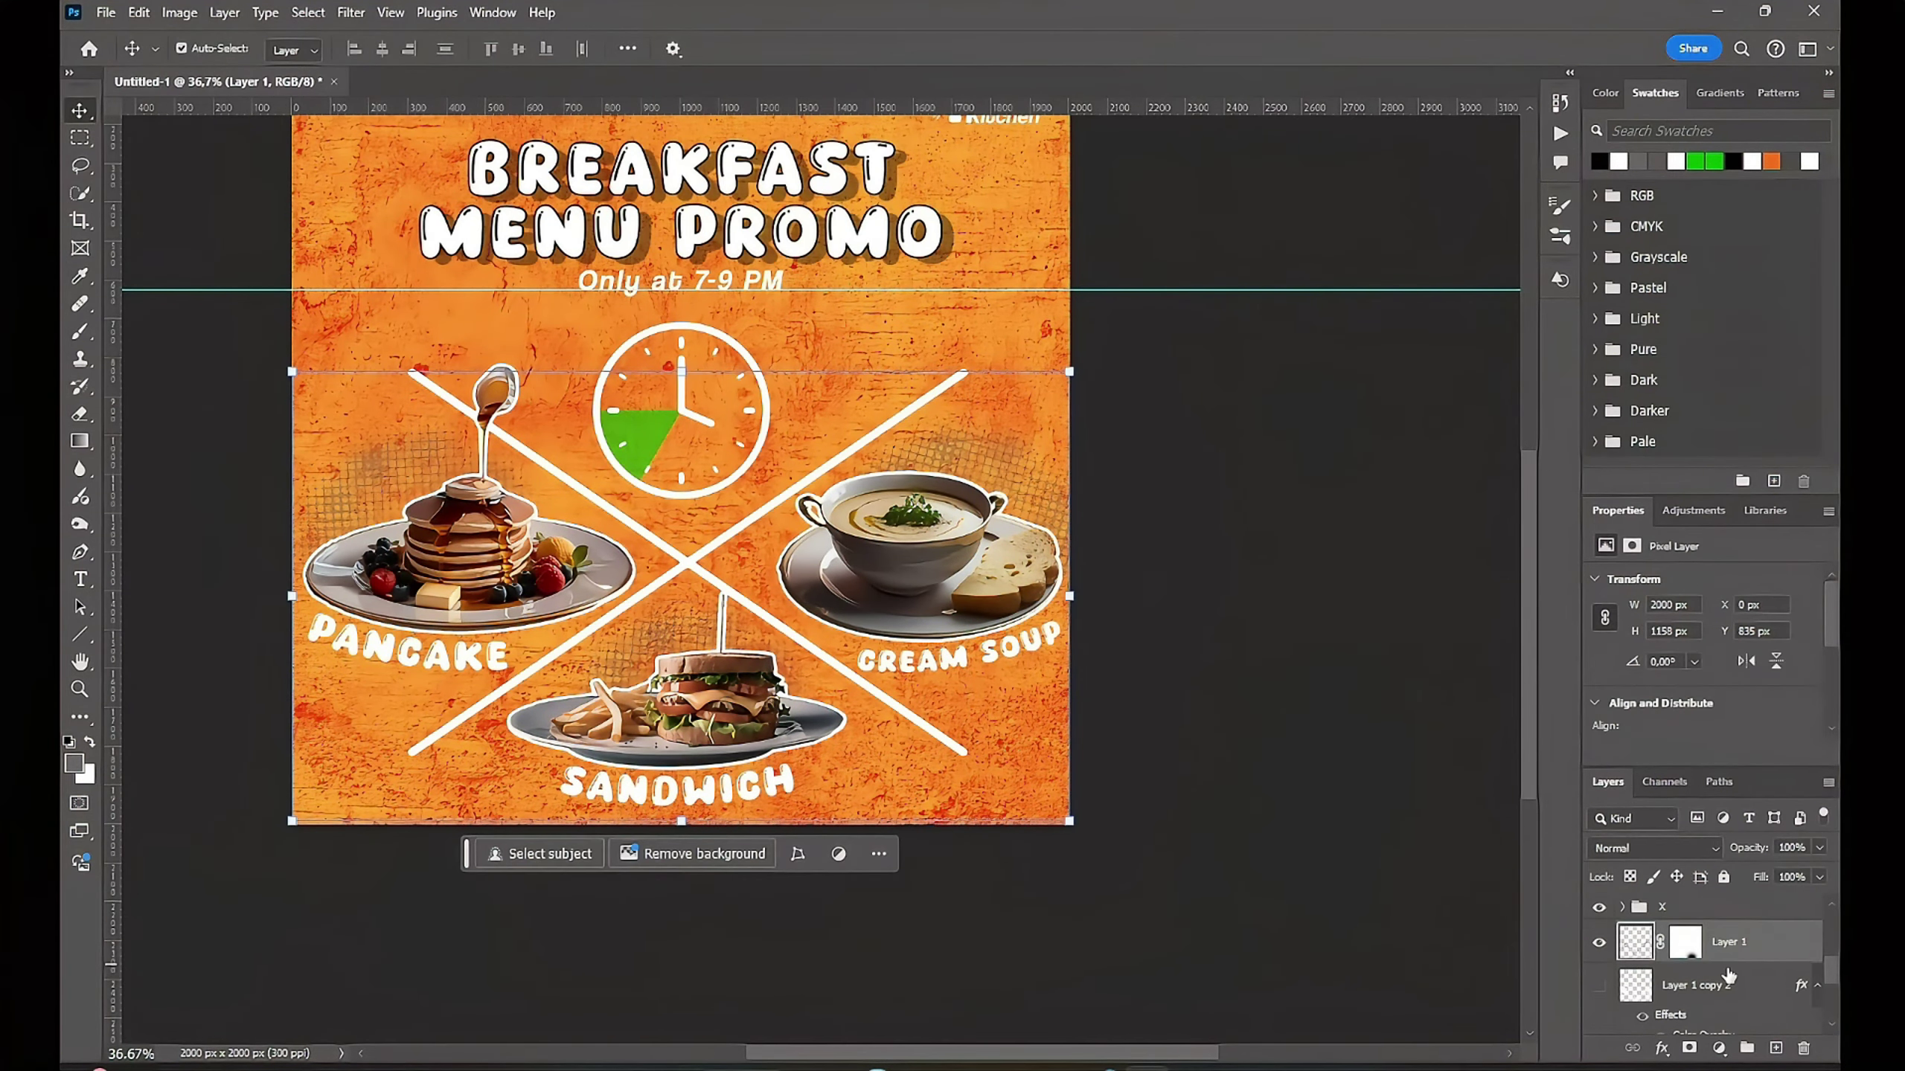
scroll(1758, 968, down, 1)
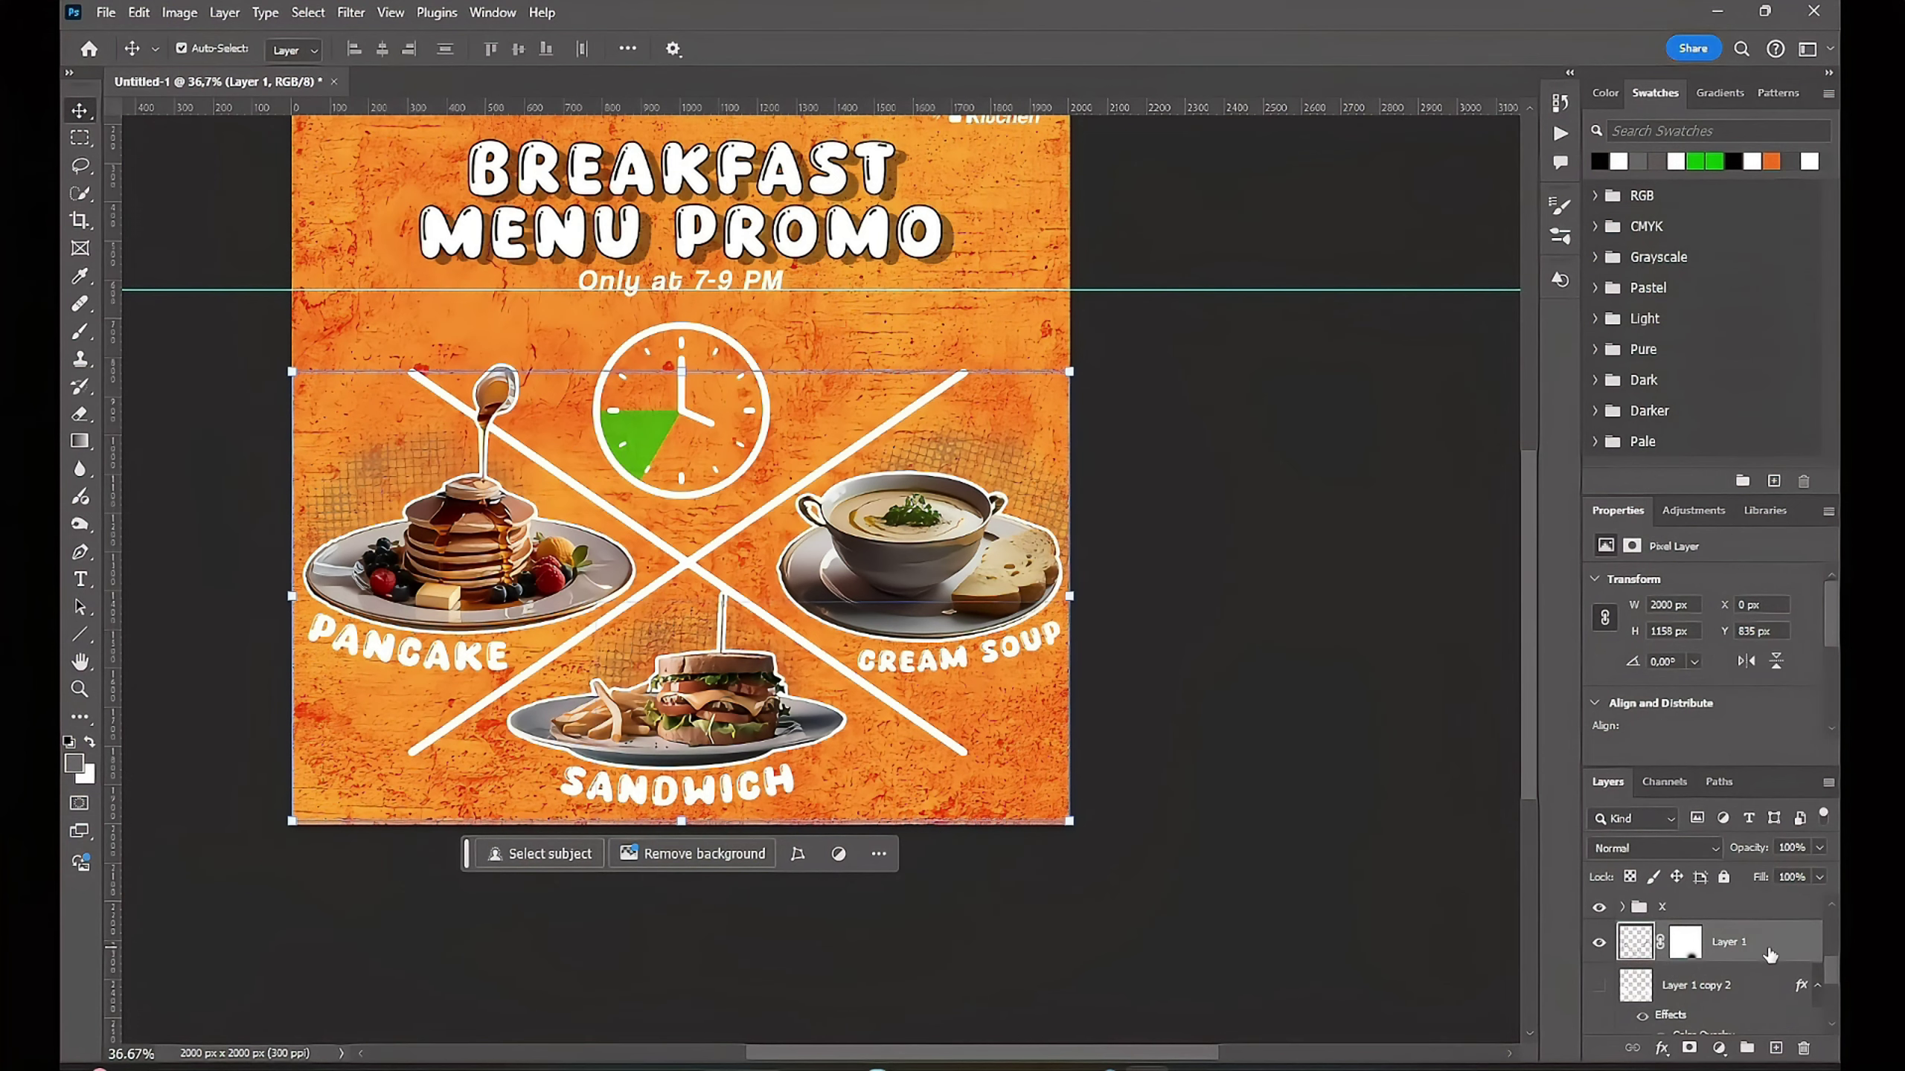
key(ctrl+j)
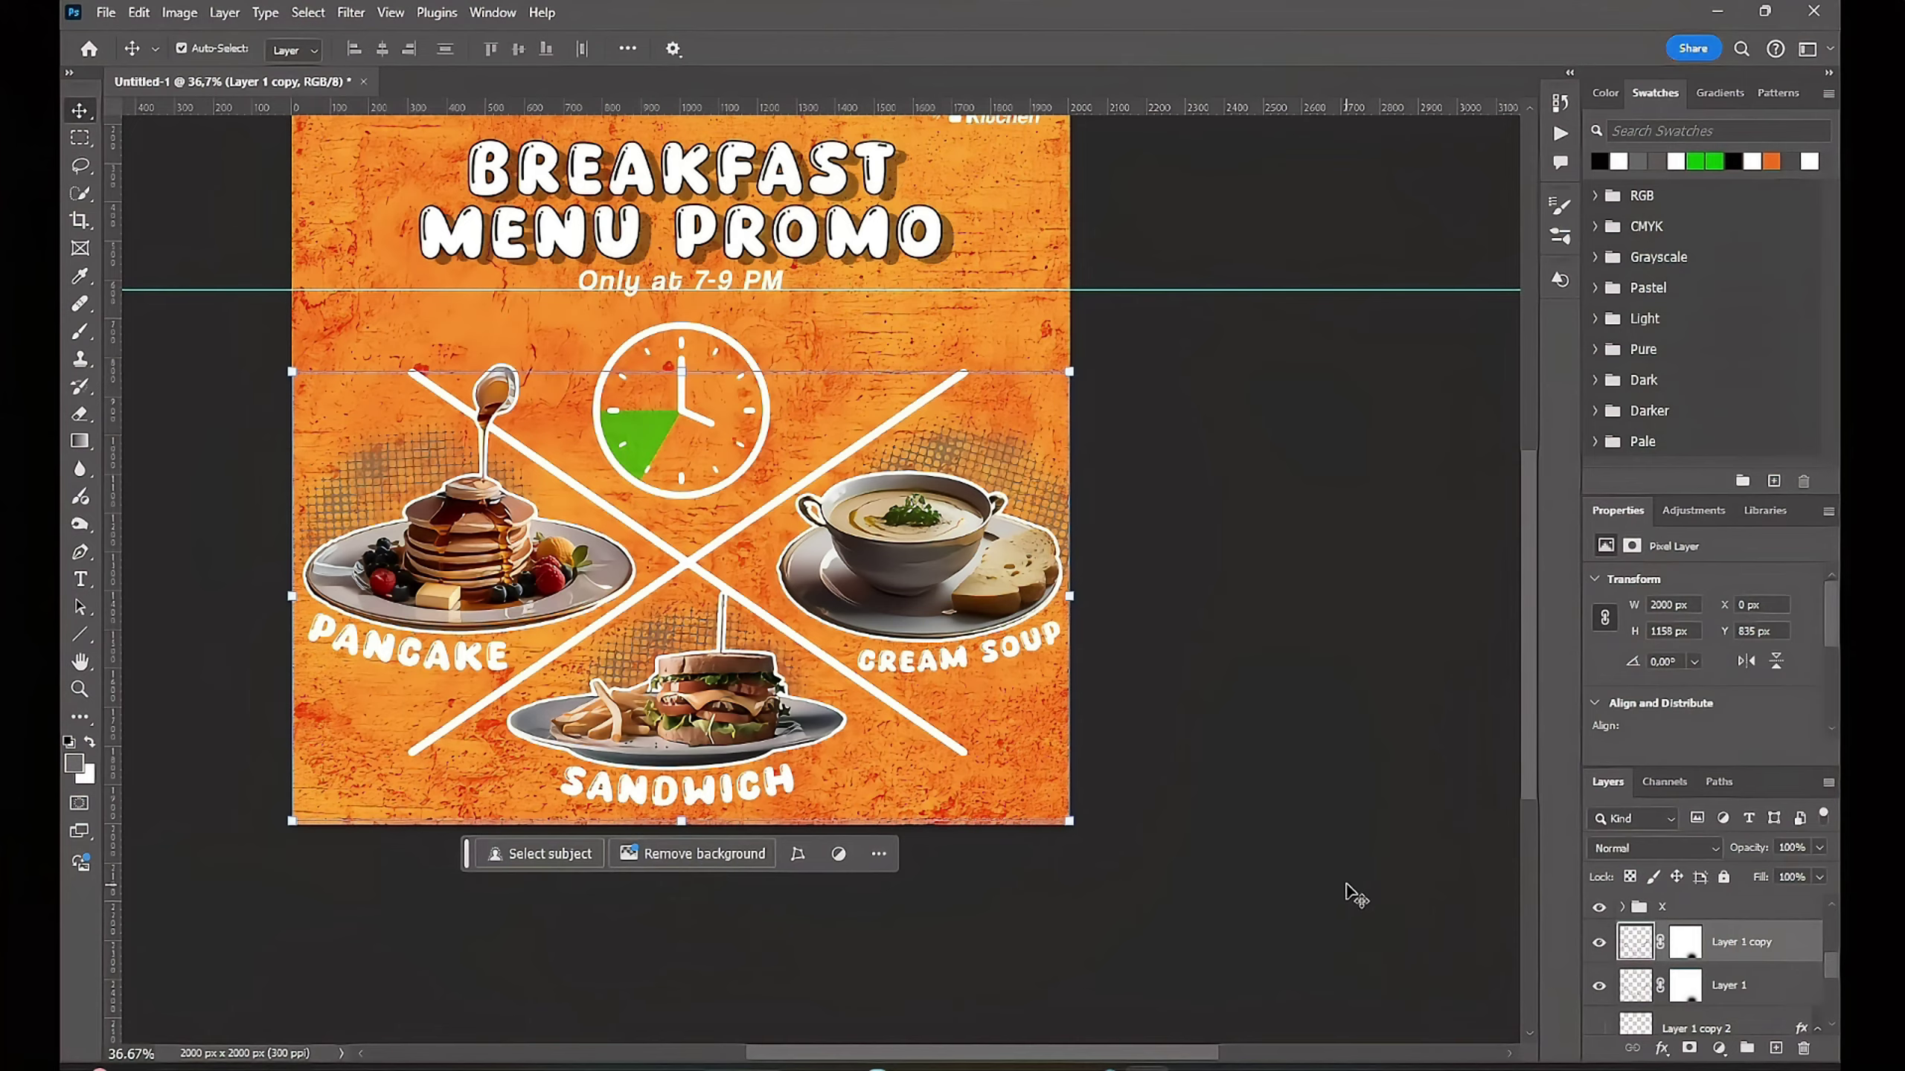
Step: Toggle Layer 1 copy 2's visibility, leaving it hidden
scroll(1342, 897, up, 3)
click(1746, 953)
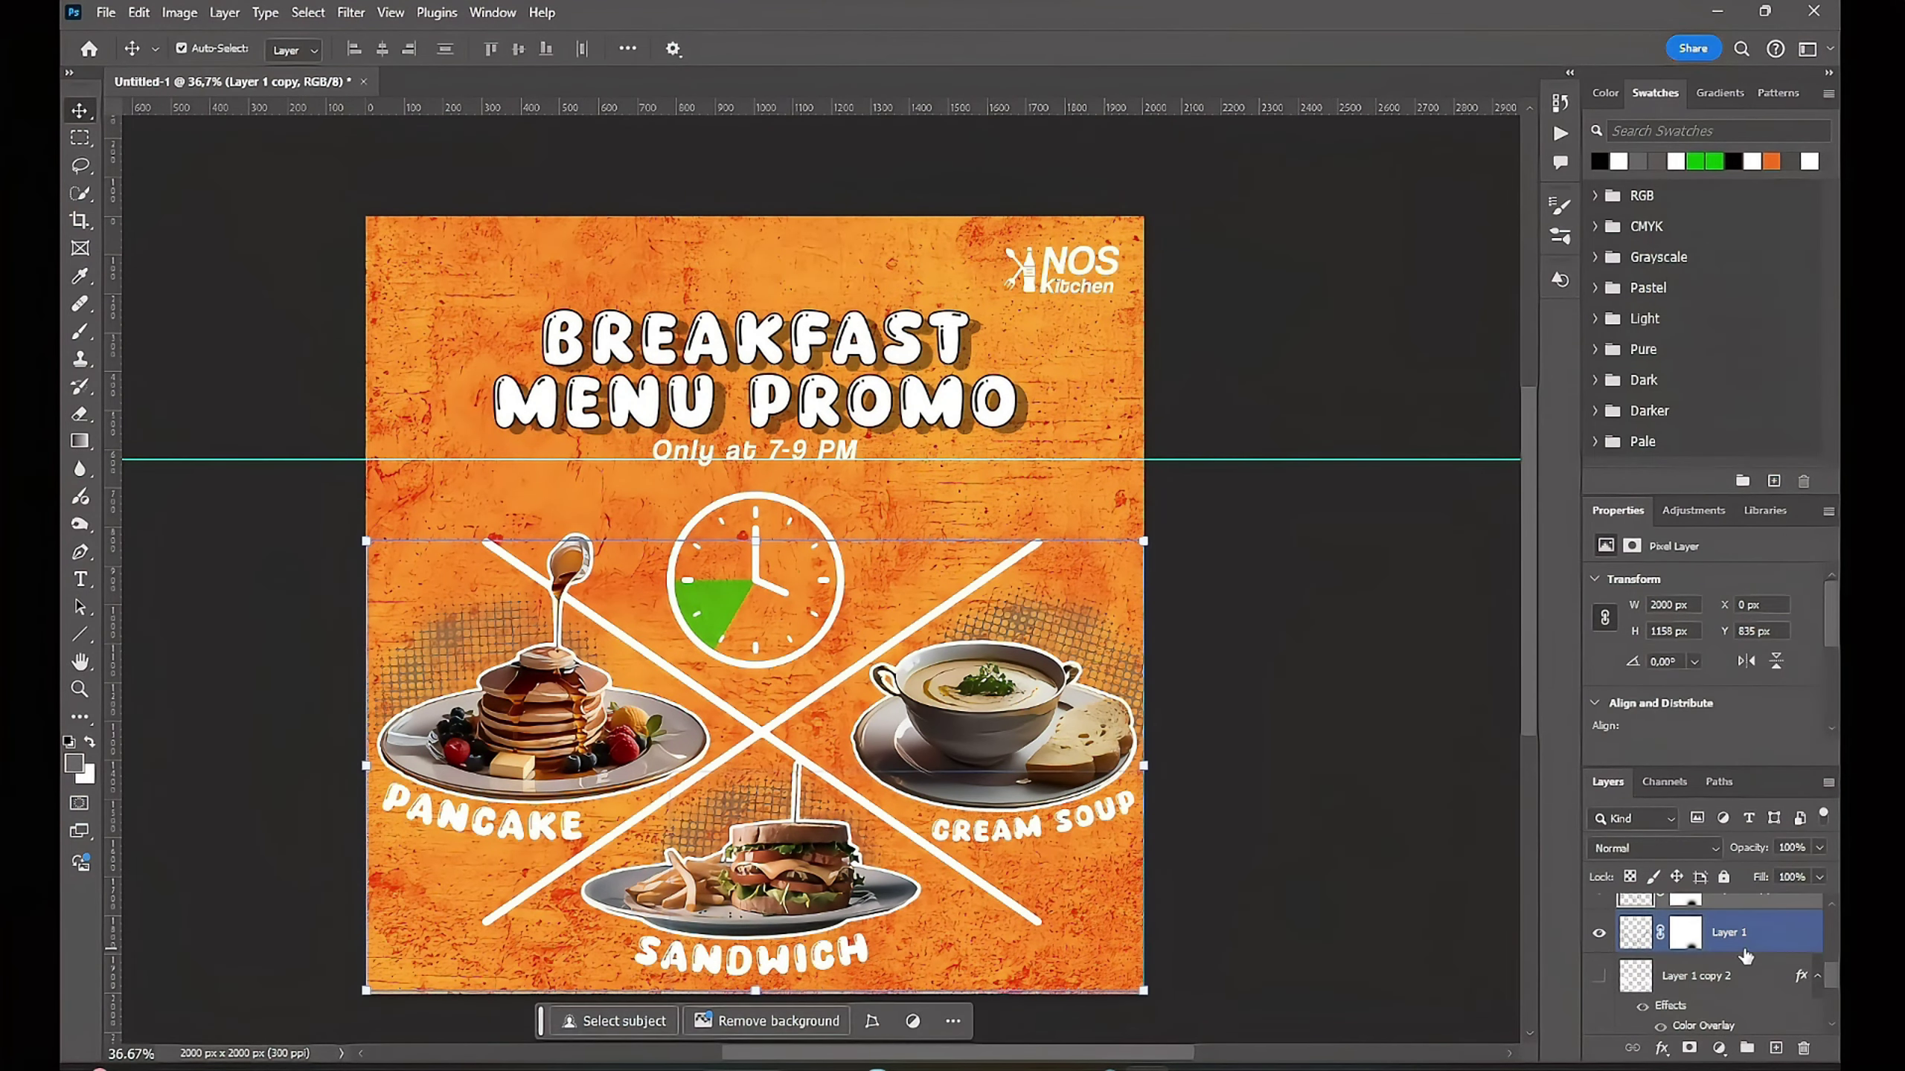
ctrl+click(1752, 950)
click(1710, 975)
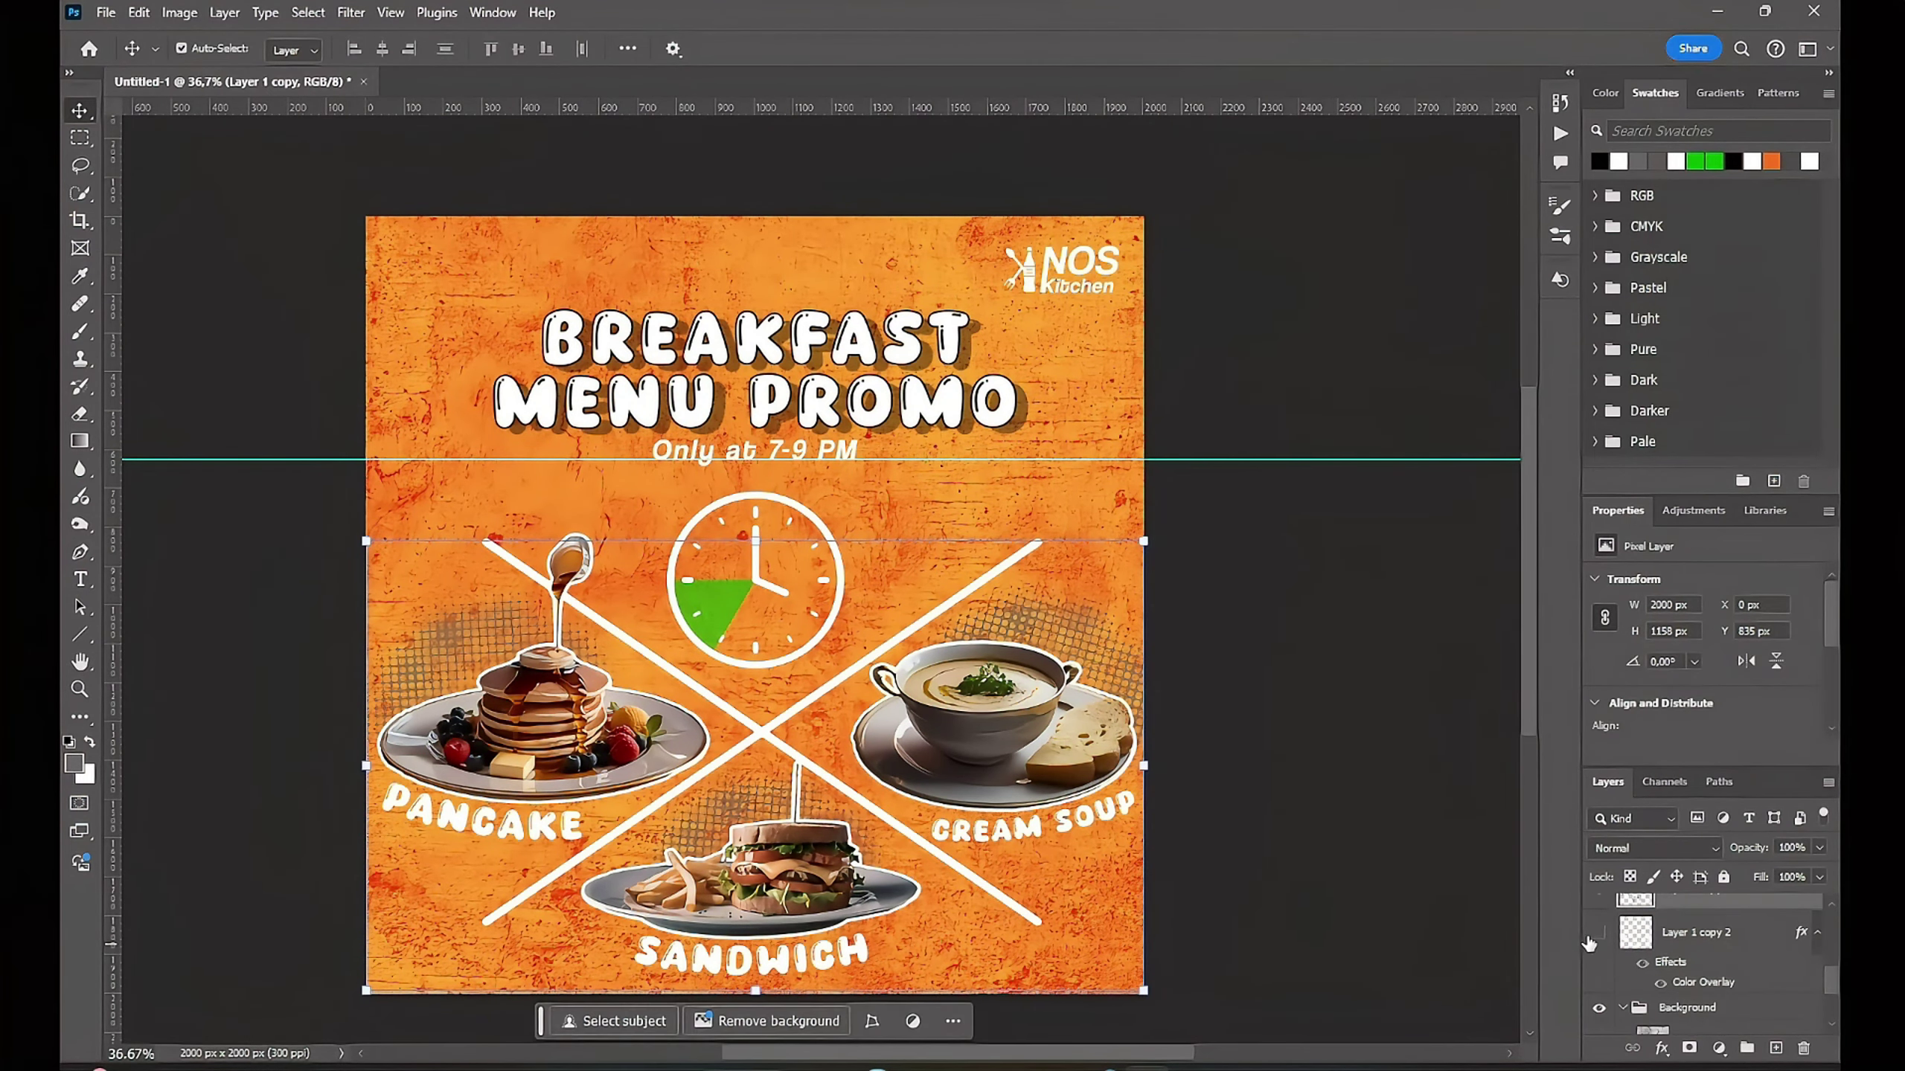
click(1598, 939)
click(1598, 939)
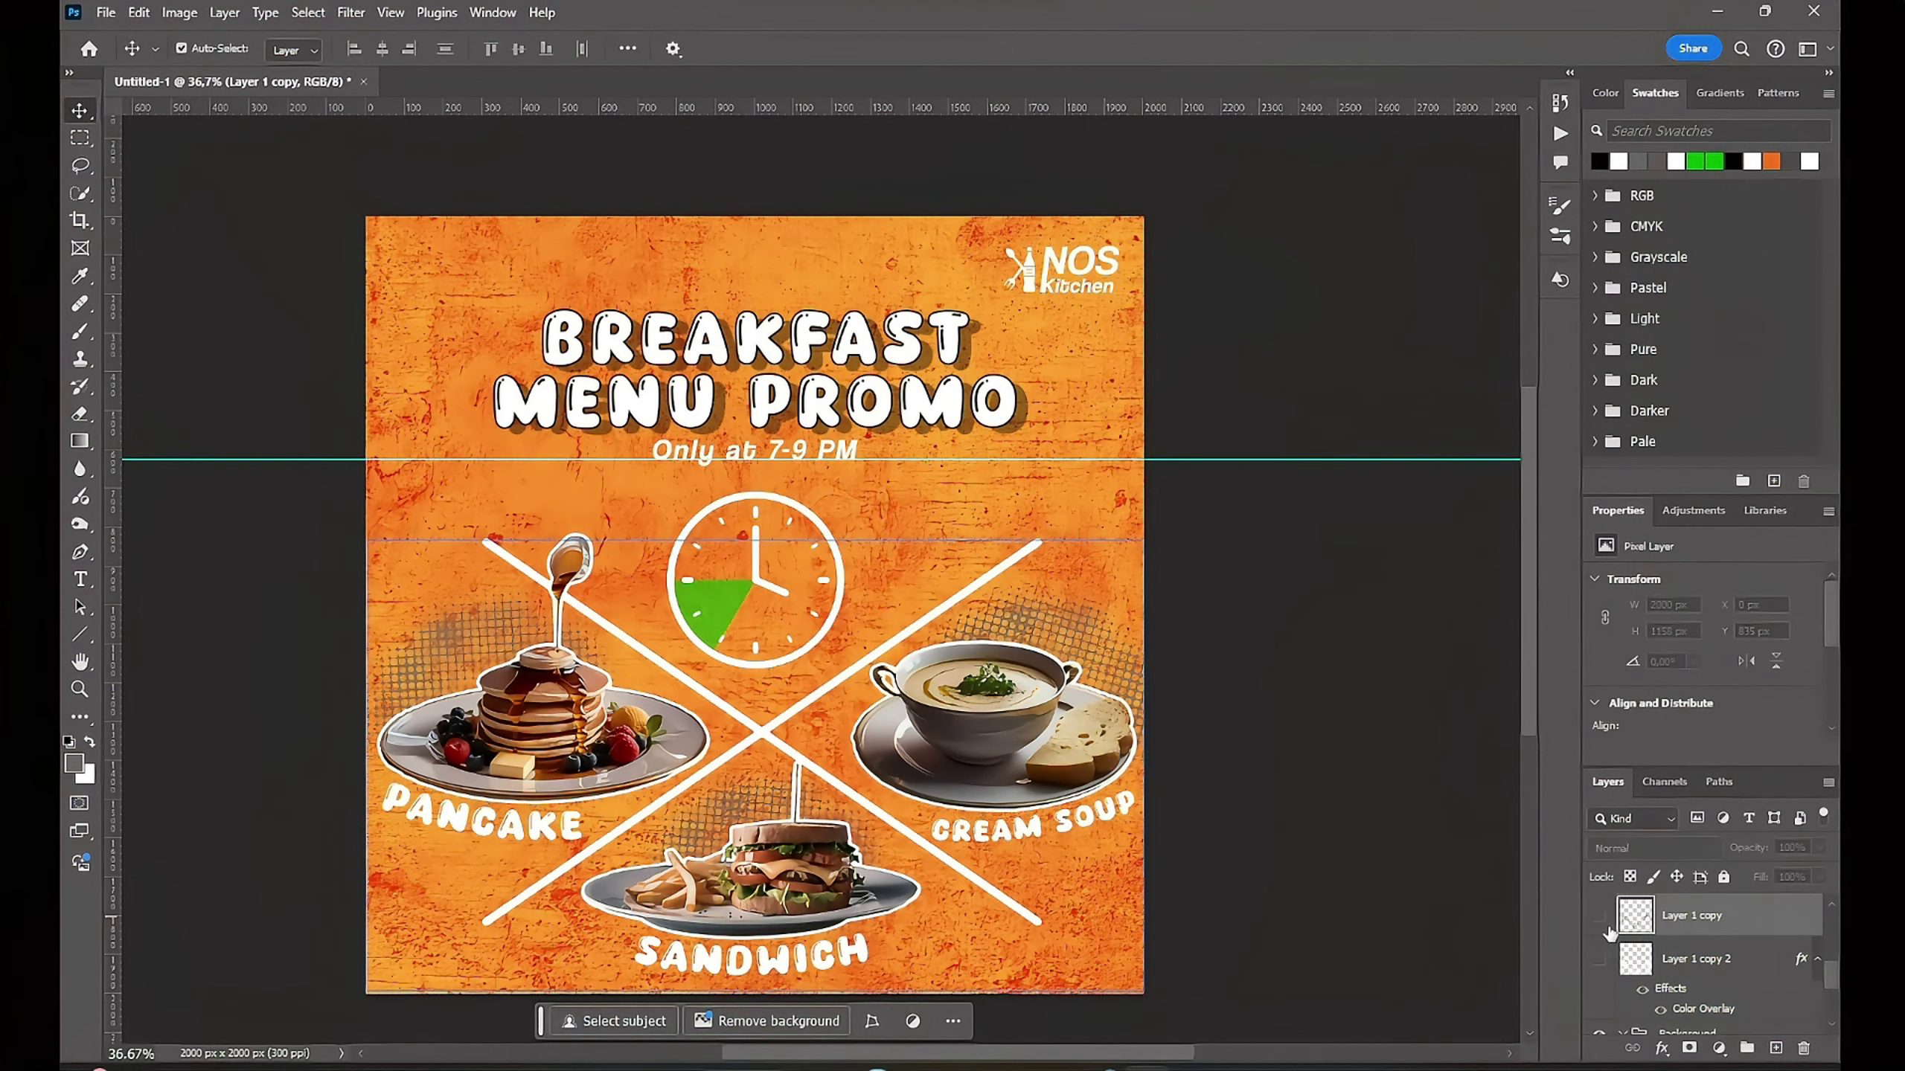
drag(1203, 706, 1282, 818)
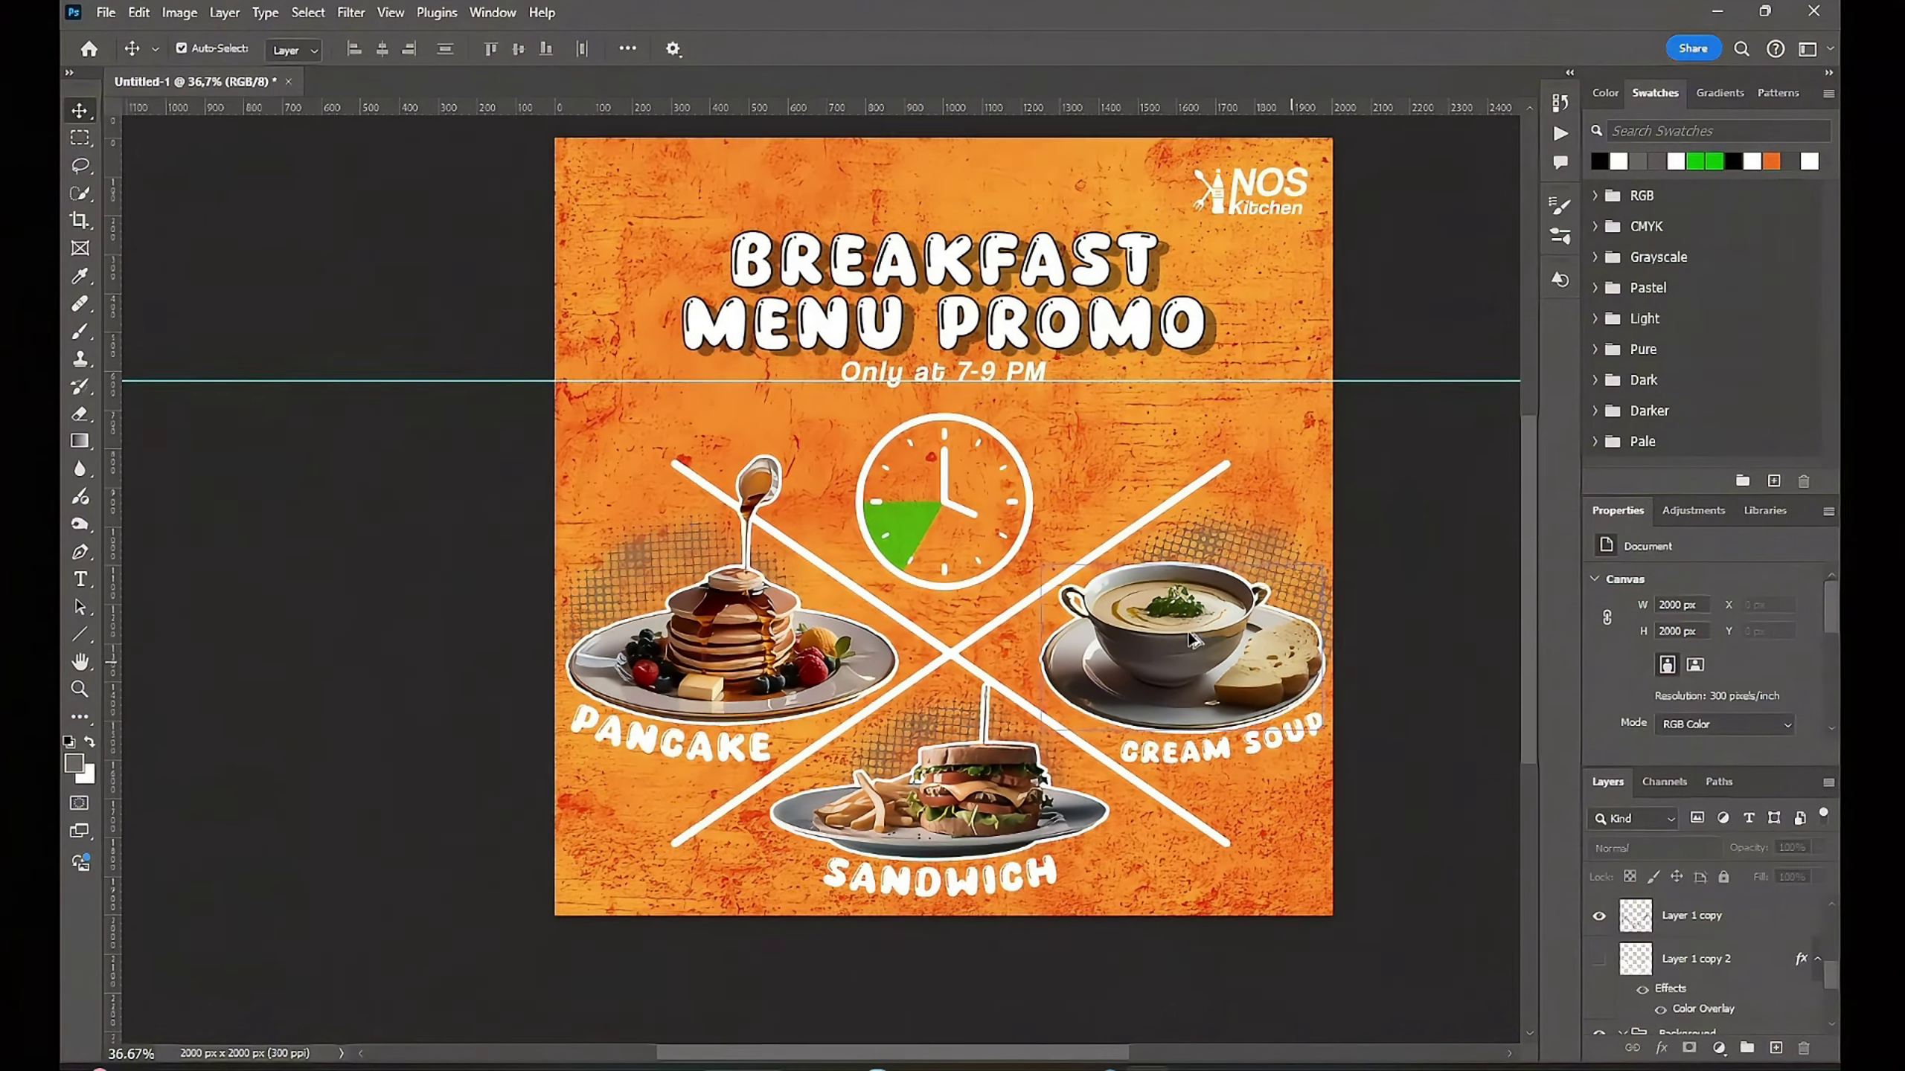
scroll(947, 597, up, 3)
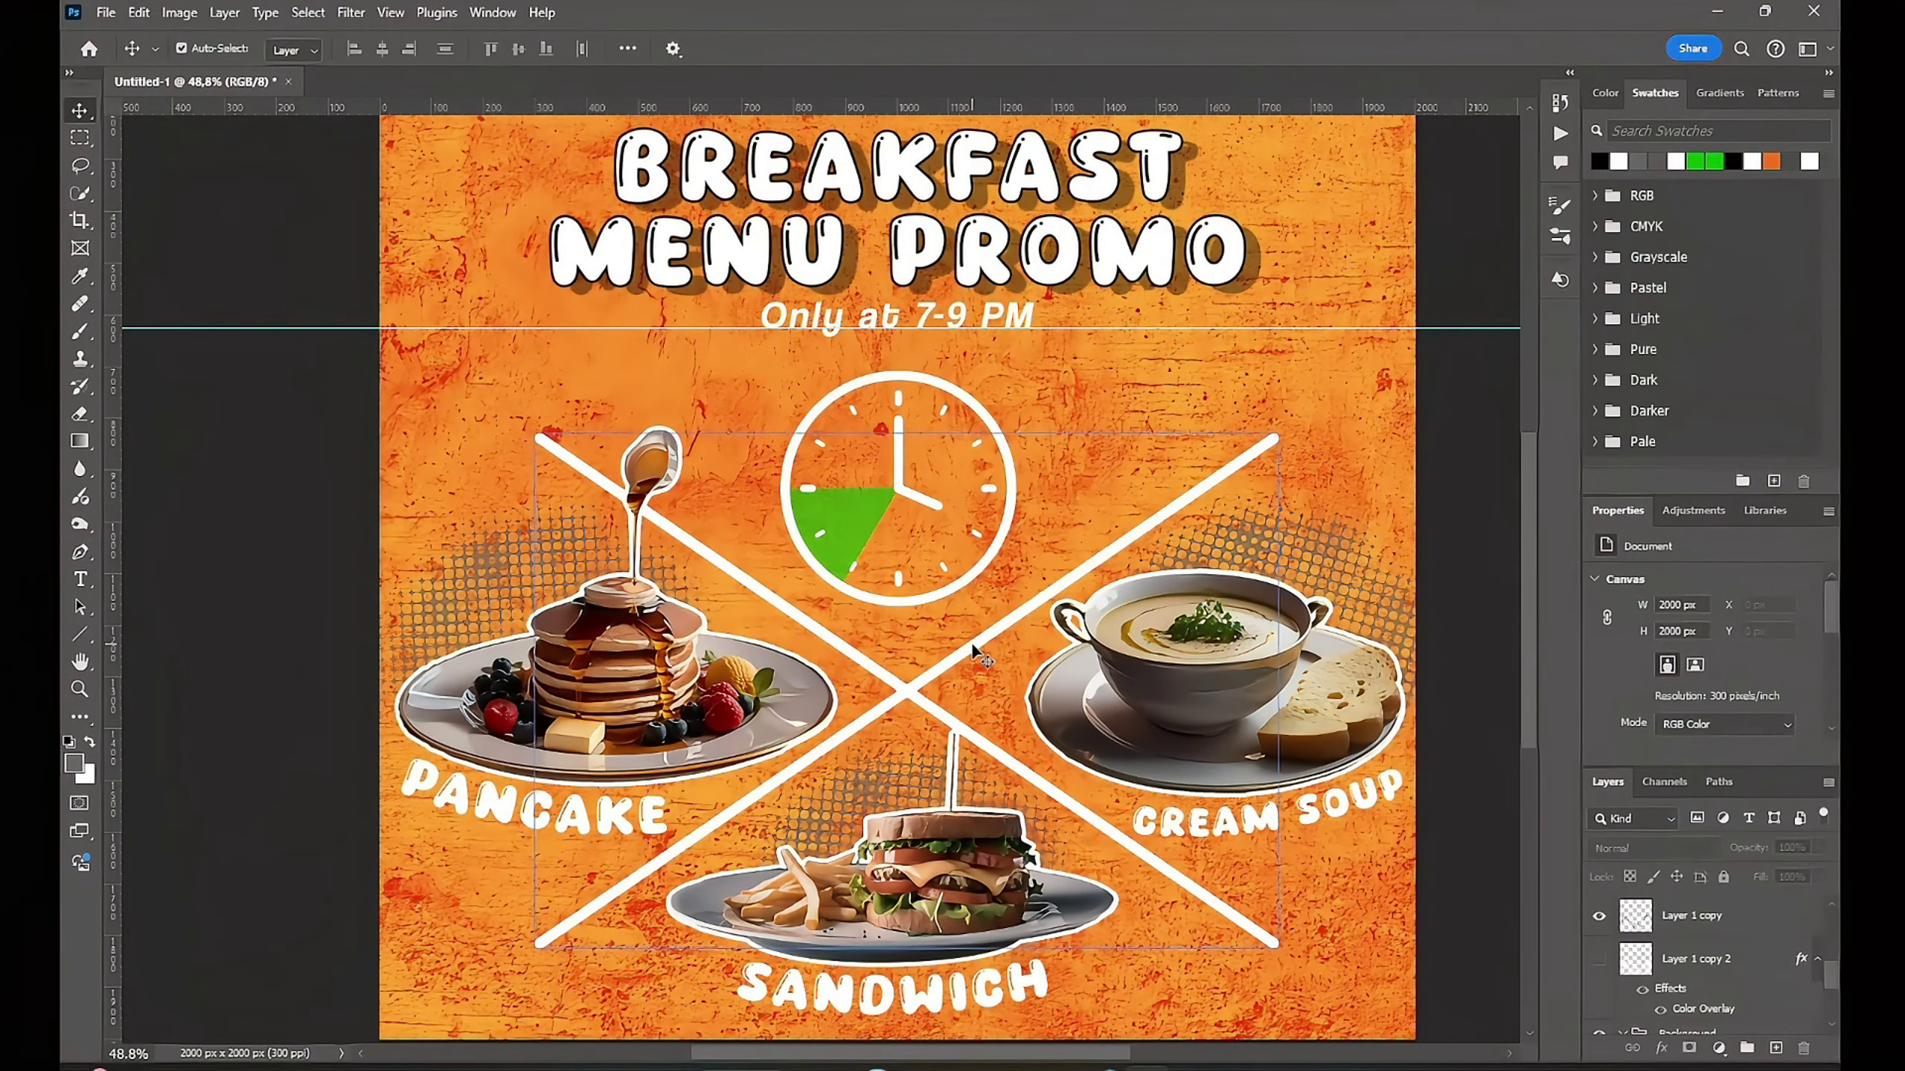
click(972, 645)
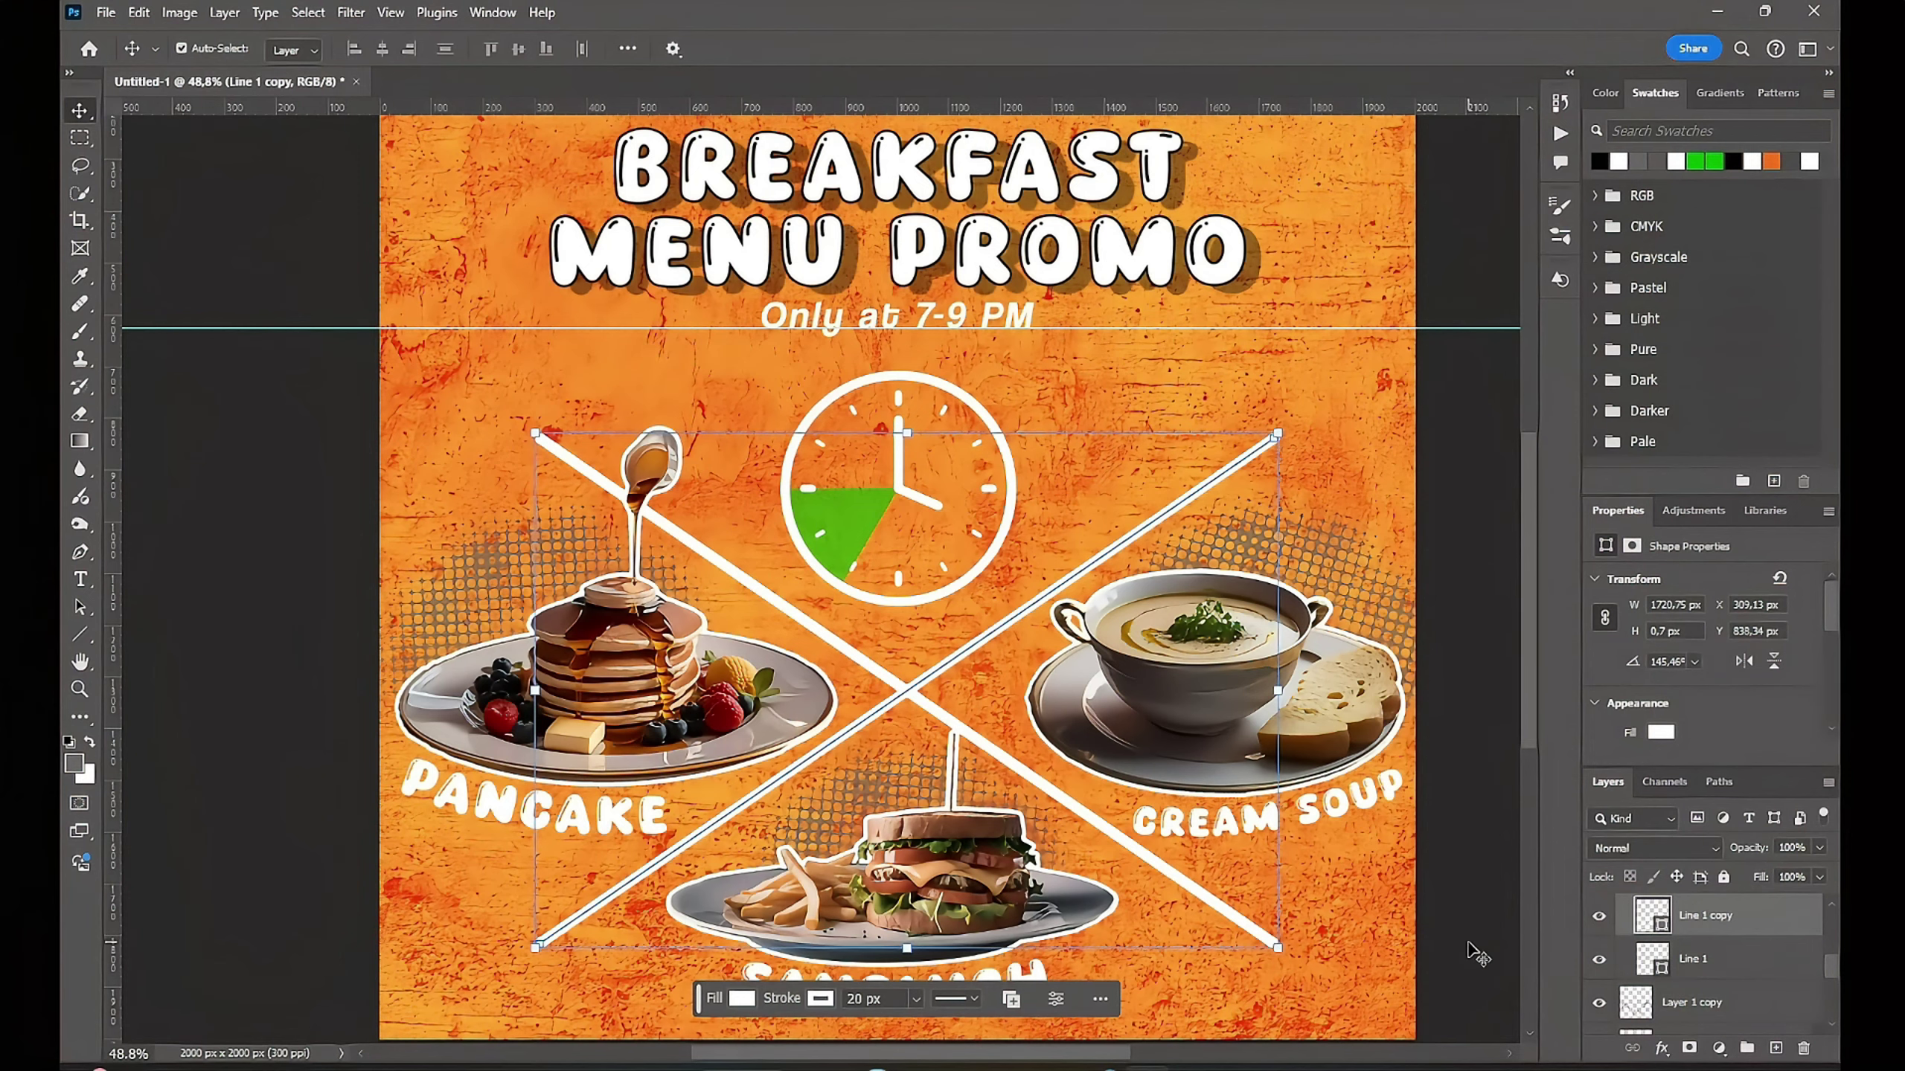
click(1457, 874)
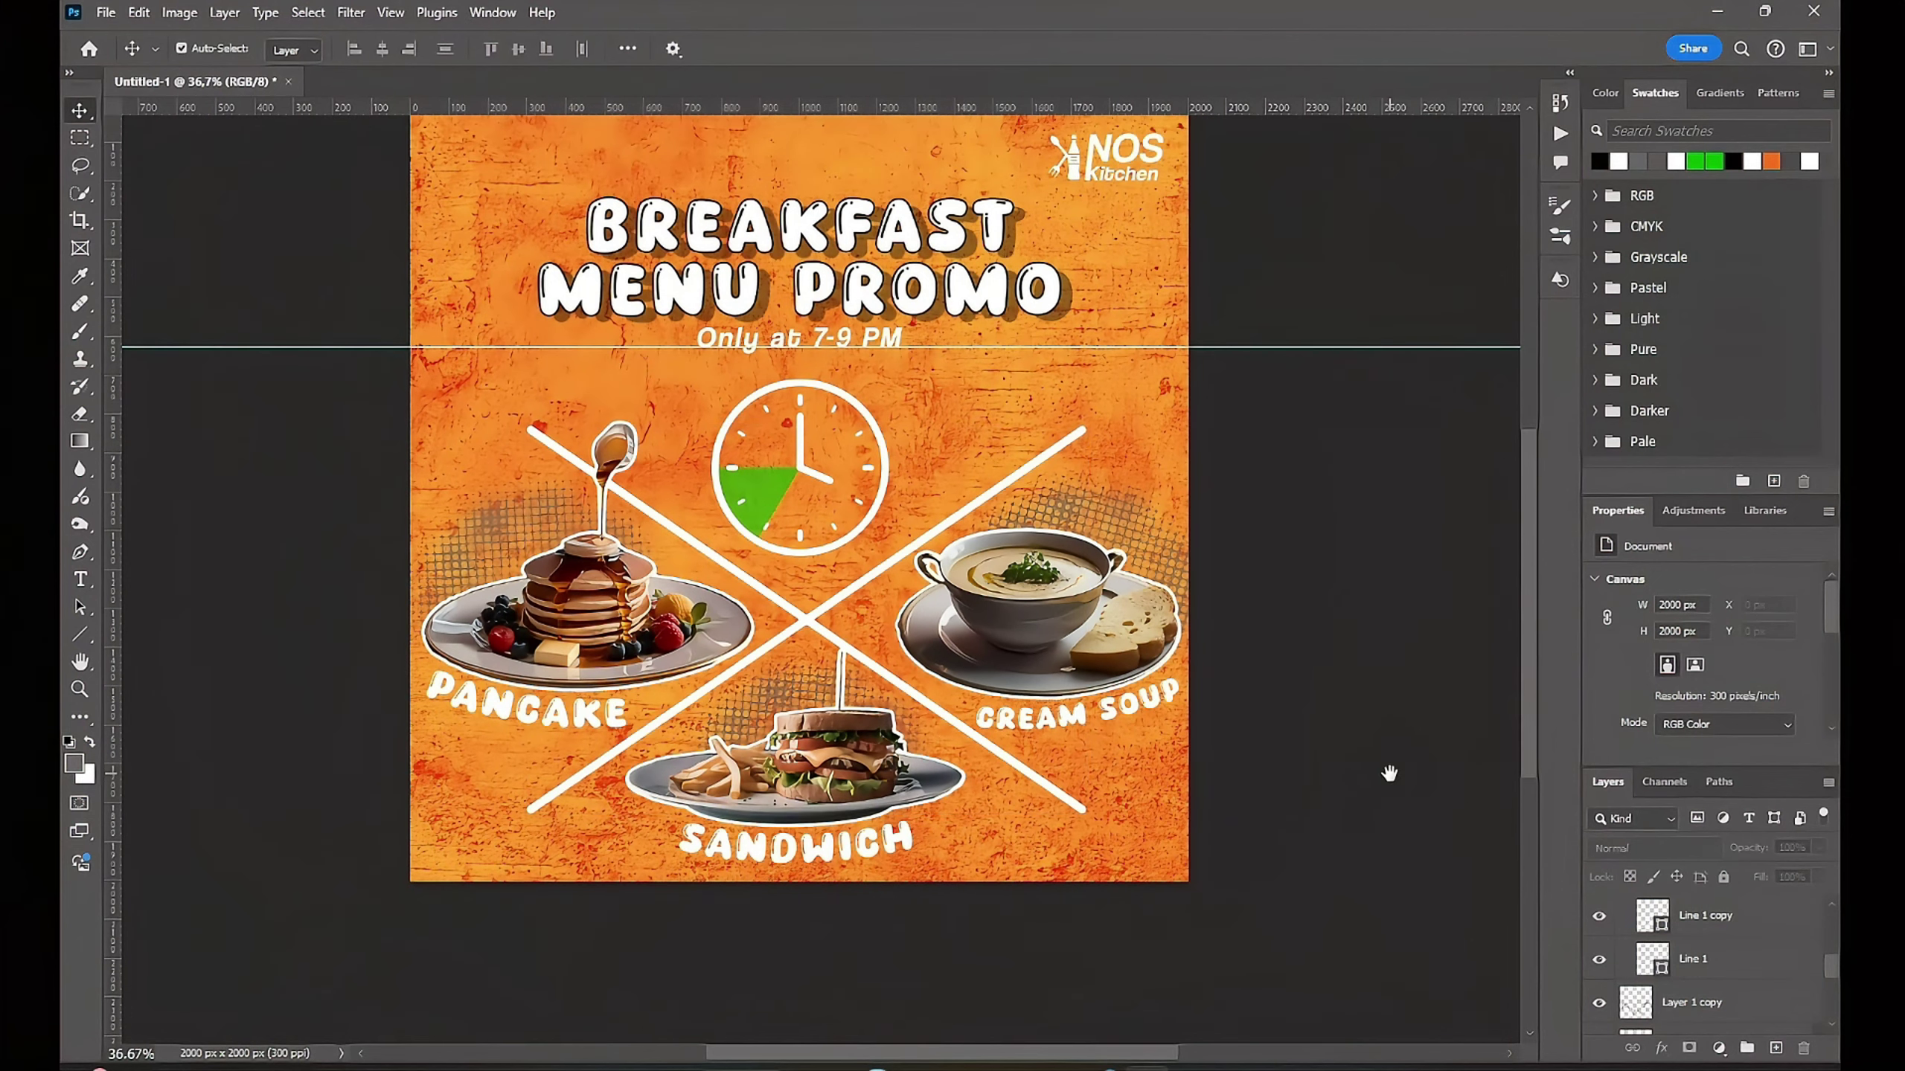
scroll(1688, 951, up, 2)
click(1737, 923)
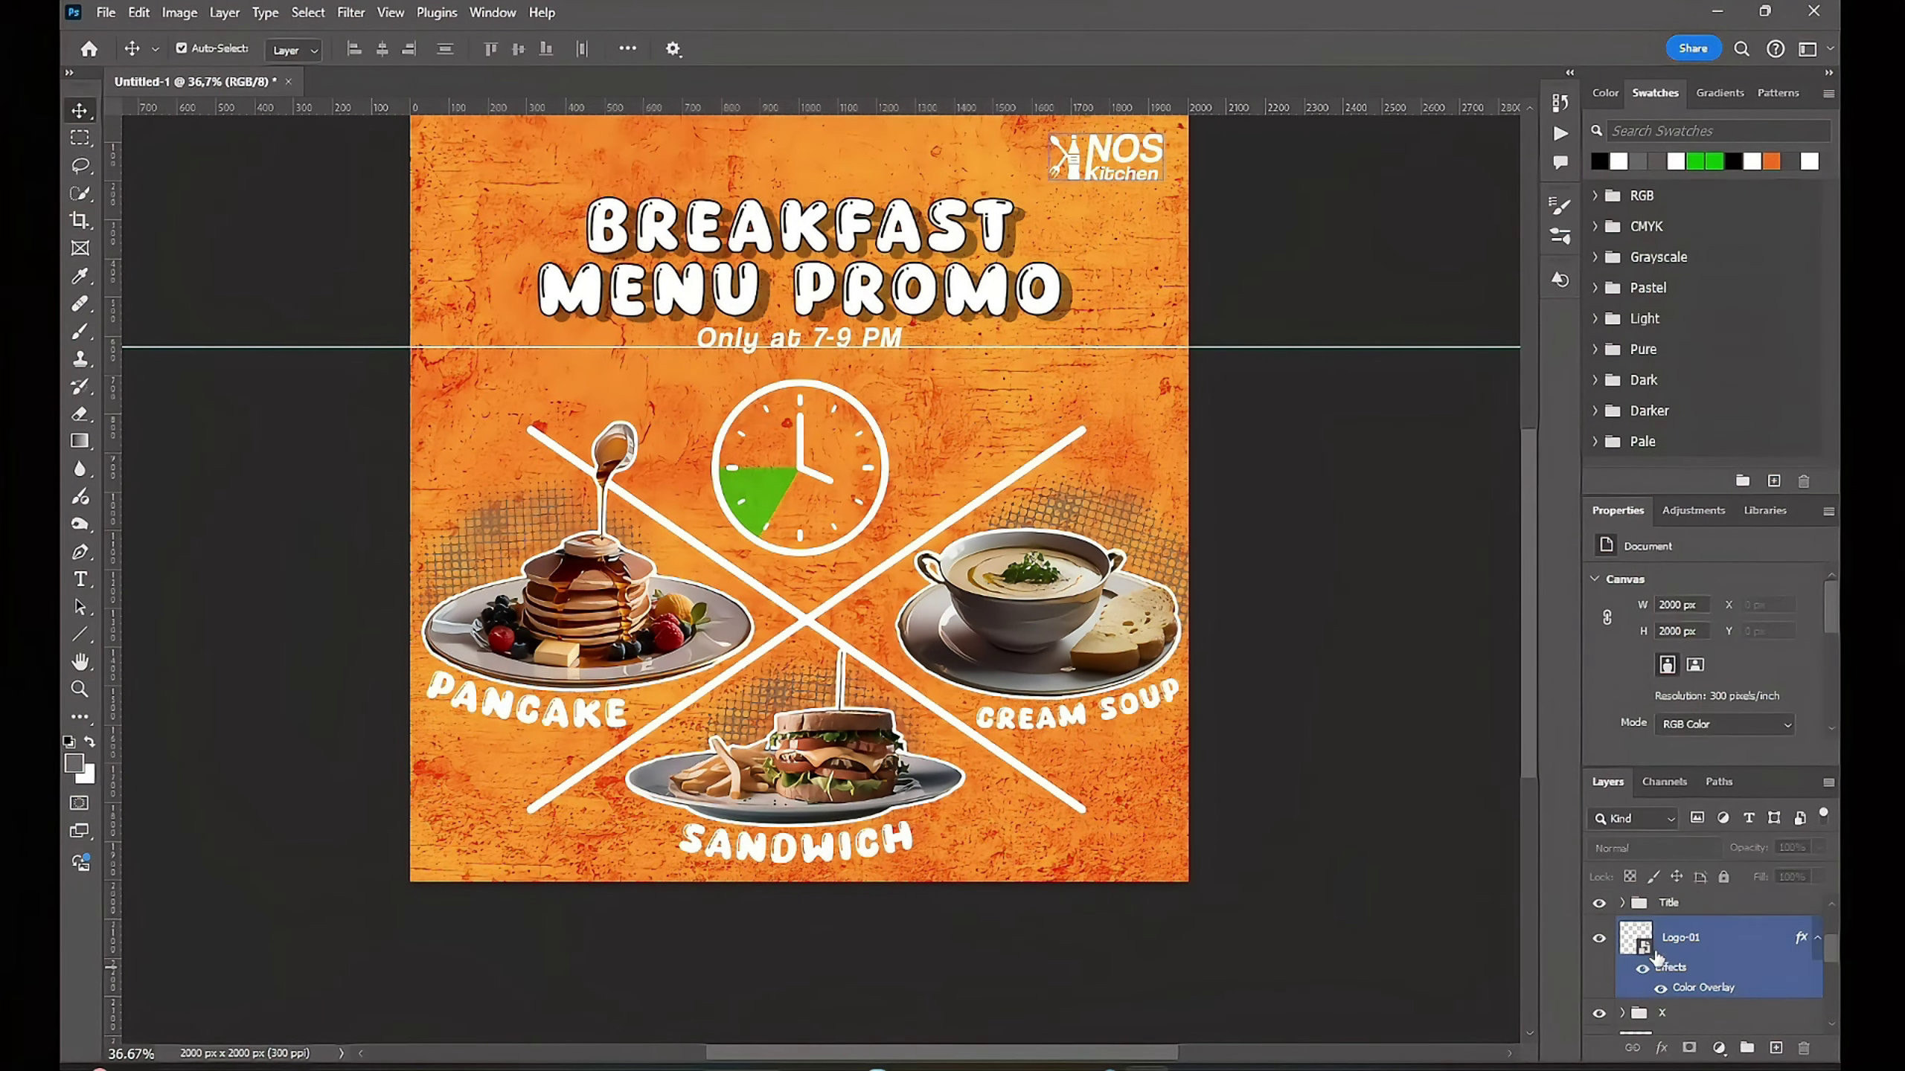
Step: Turn on a Drop Shadow layer style for the Product group
double_click(1719, 909)
click(1074, 945)
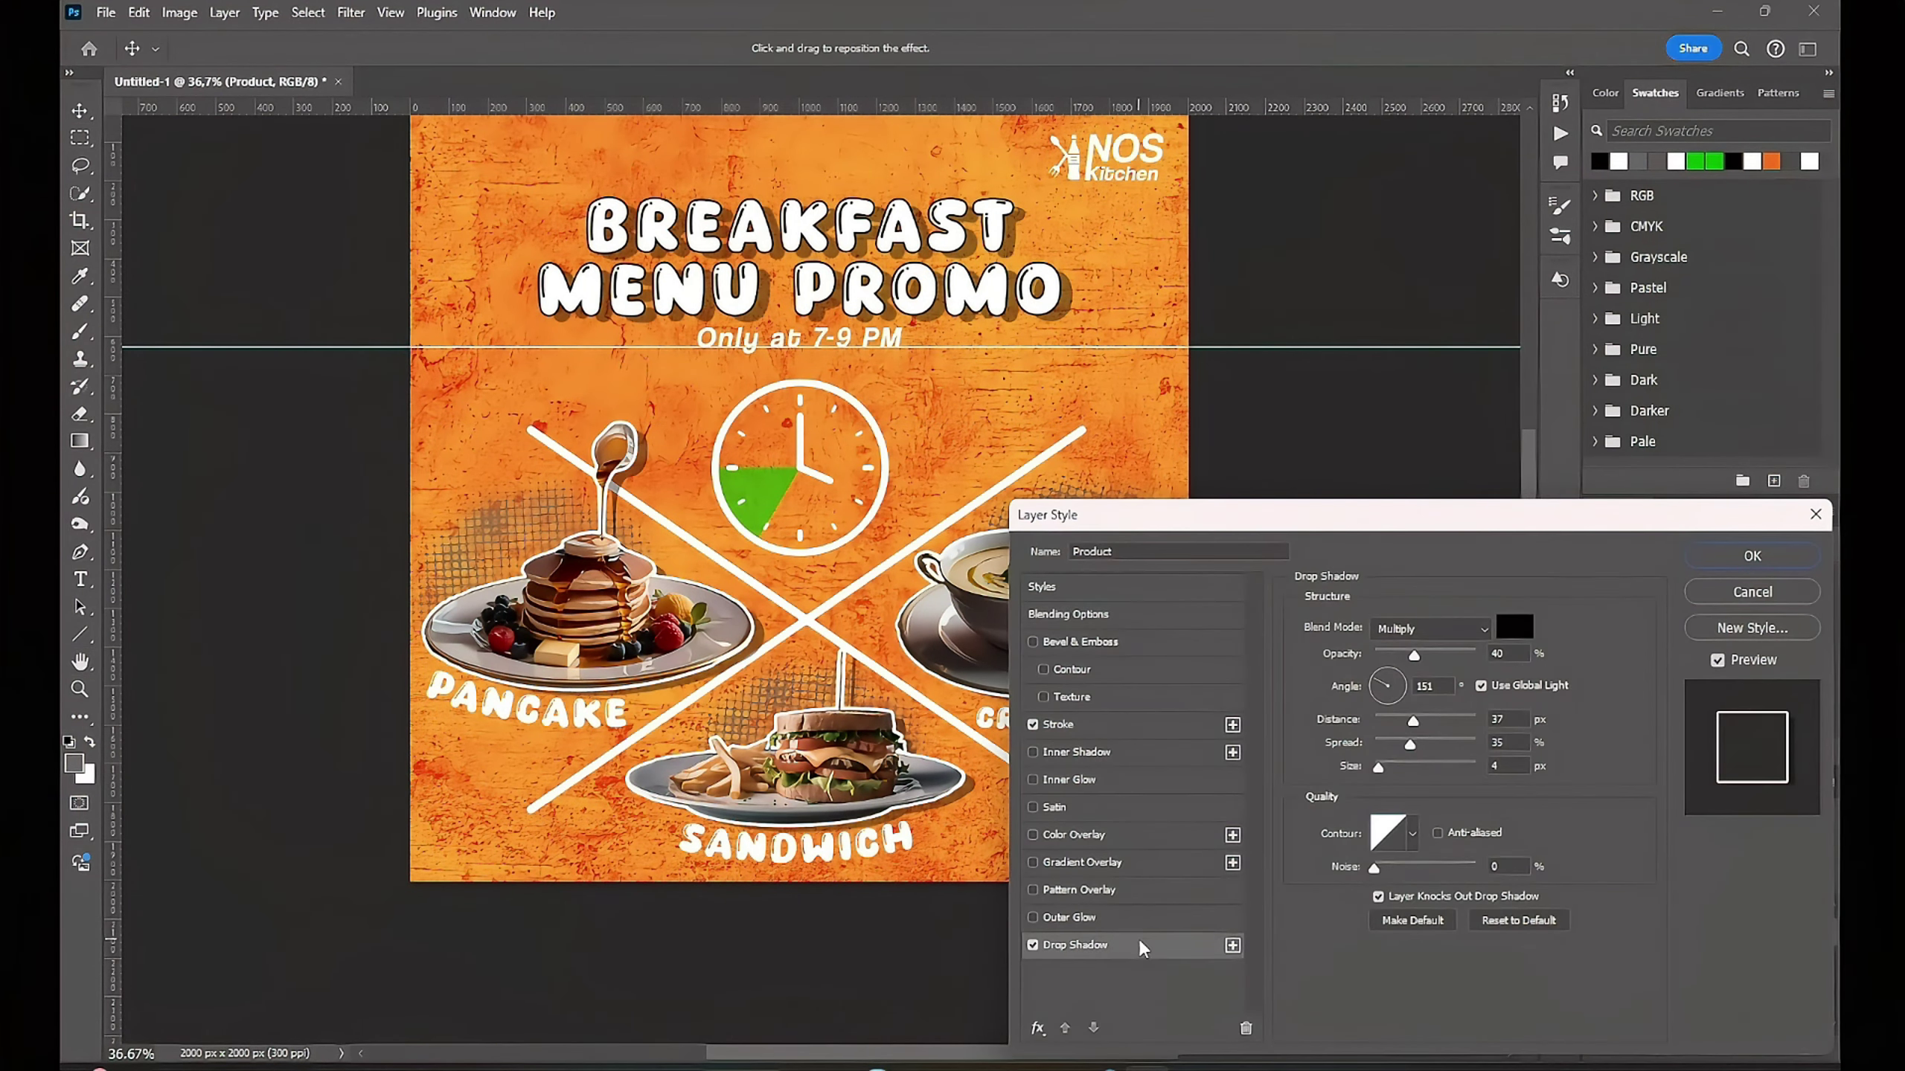
key(Return)
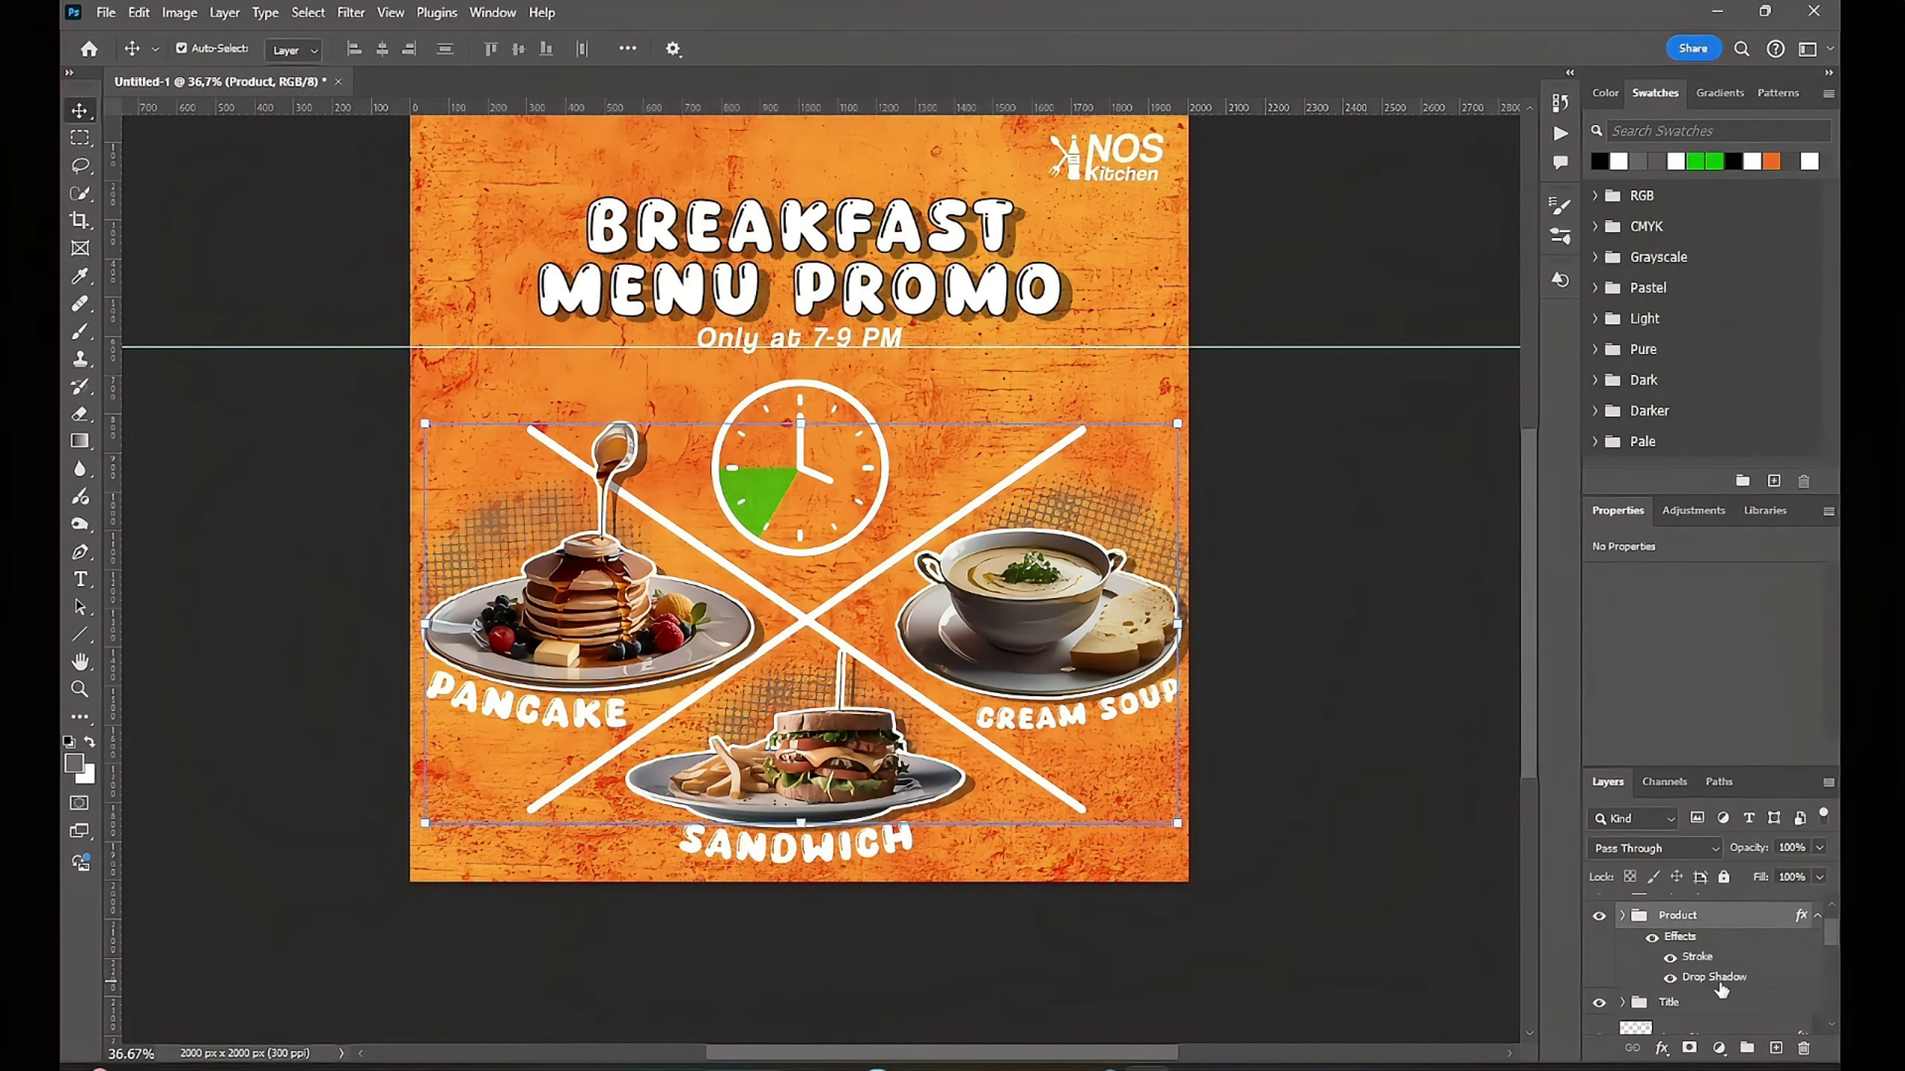
Step: Adjust the drop shadow to 40% opacity, a 126° angle and 40 px distance
double_click(1717, 979)
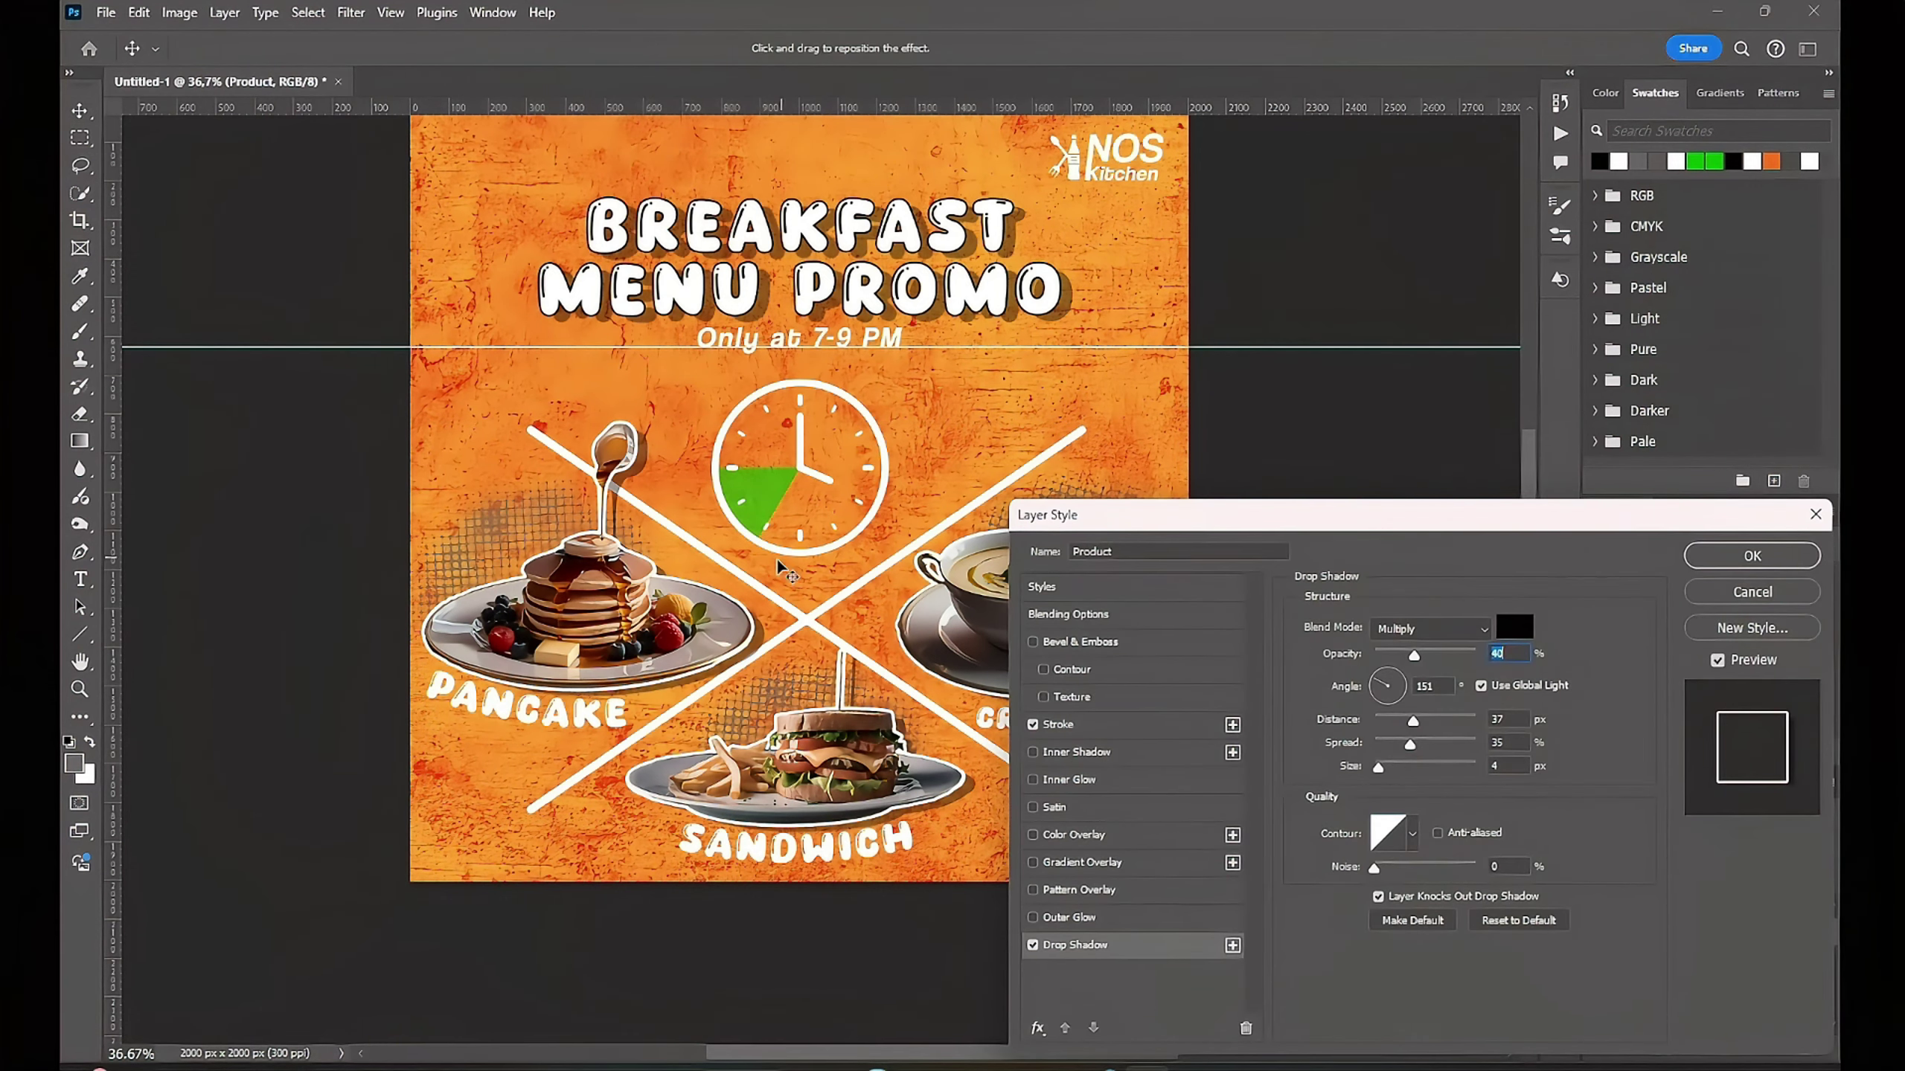
scroll(930, 634, right, 3)
drag(925, 636, 919, 640)
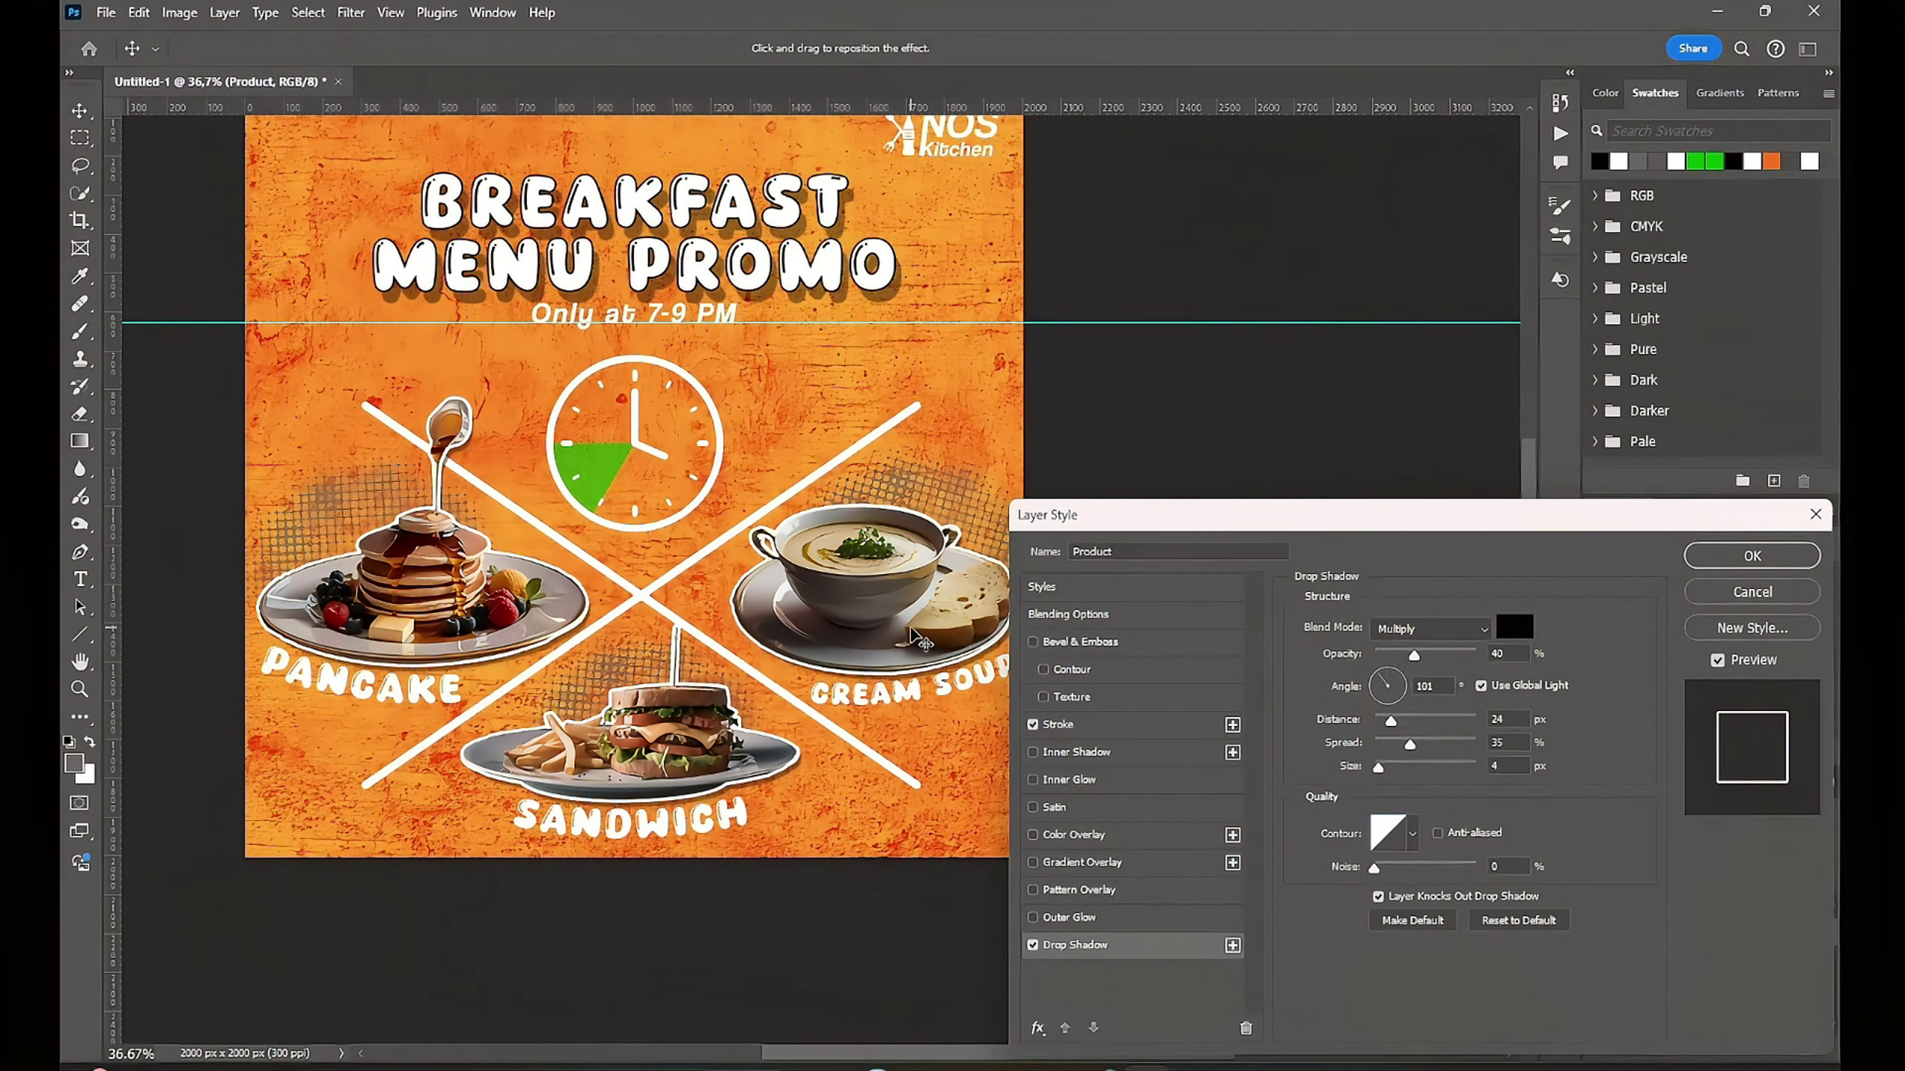
click(1752, 592)
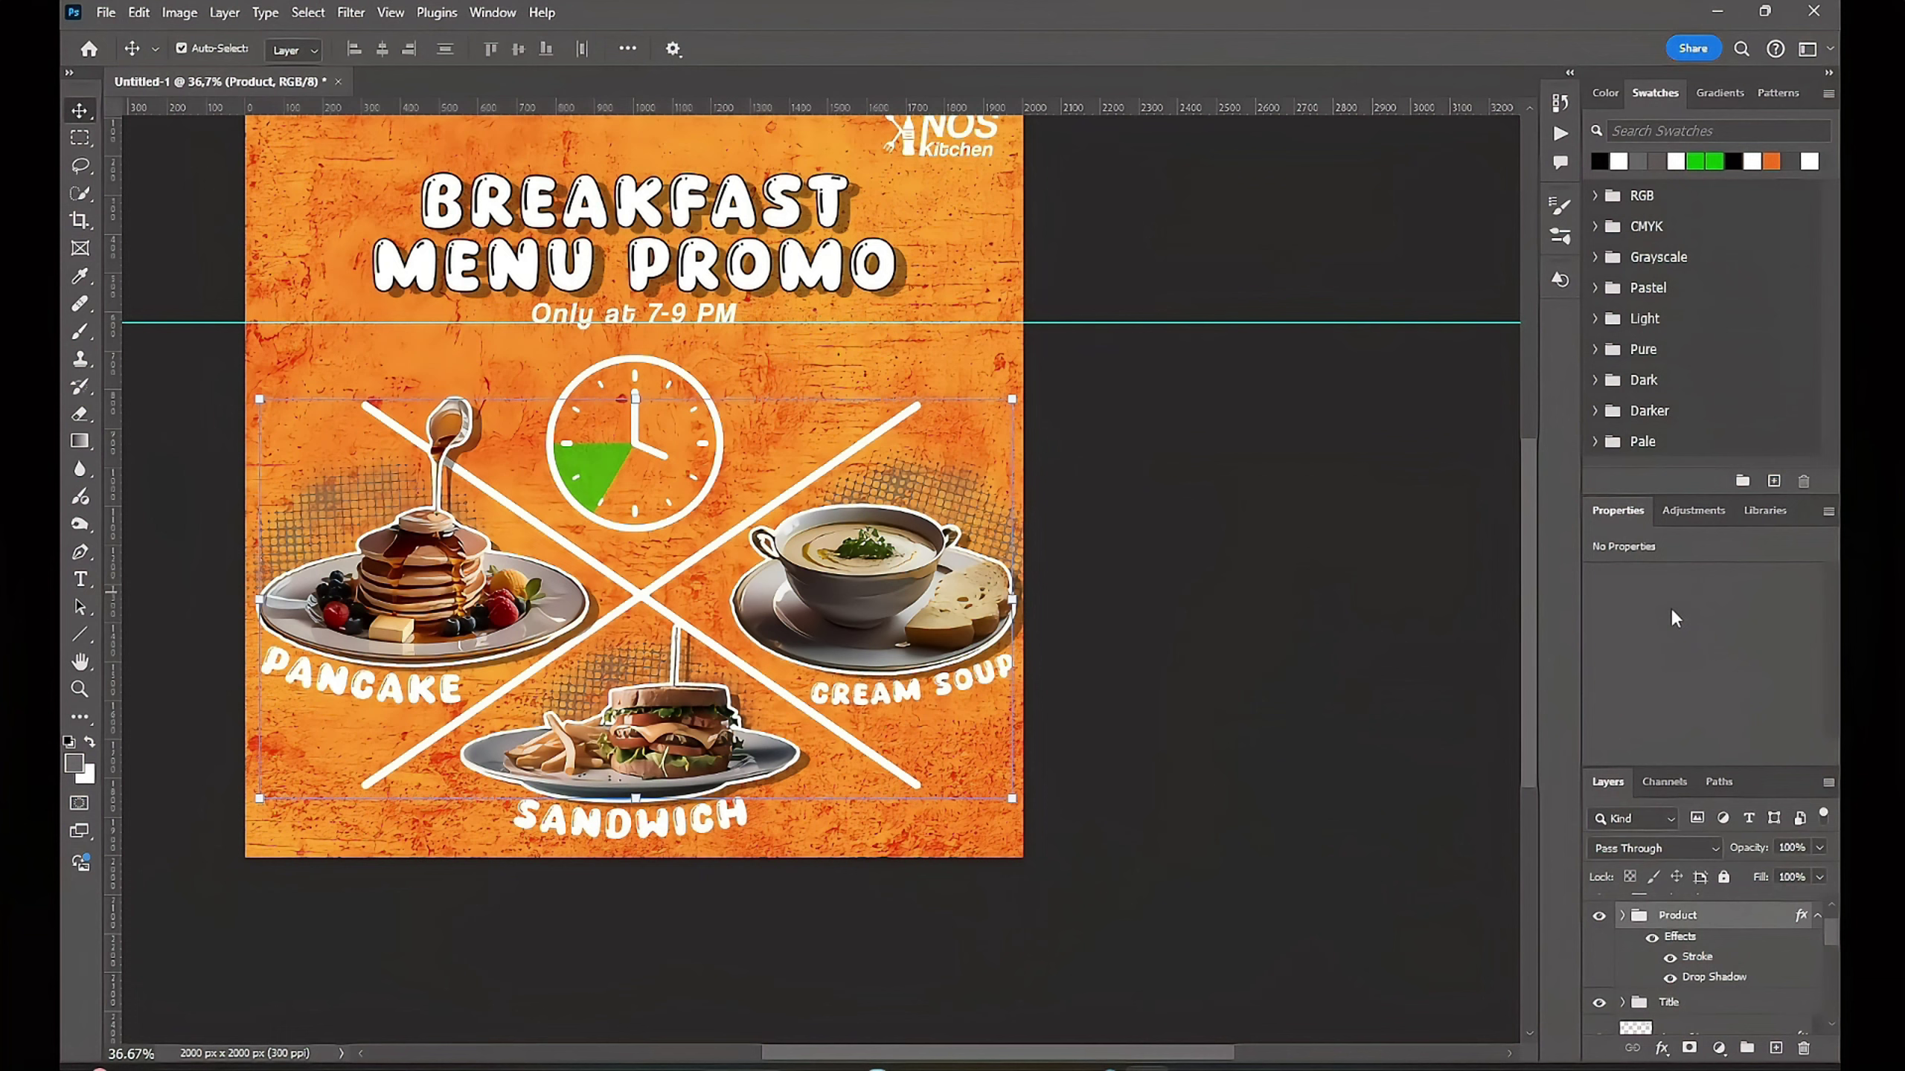
double_click(1713, 977)
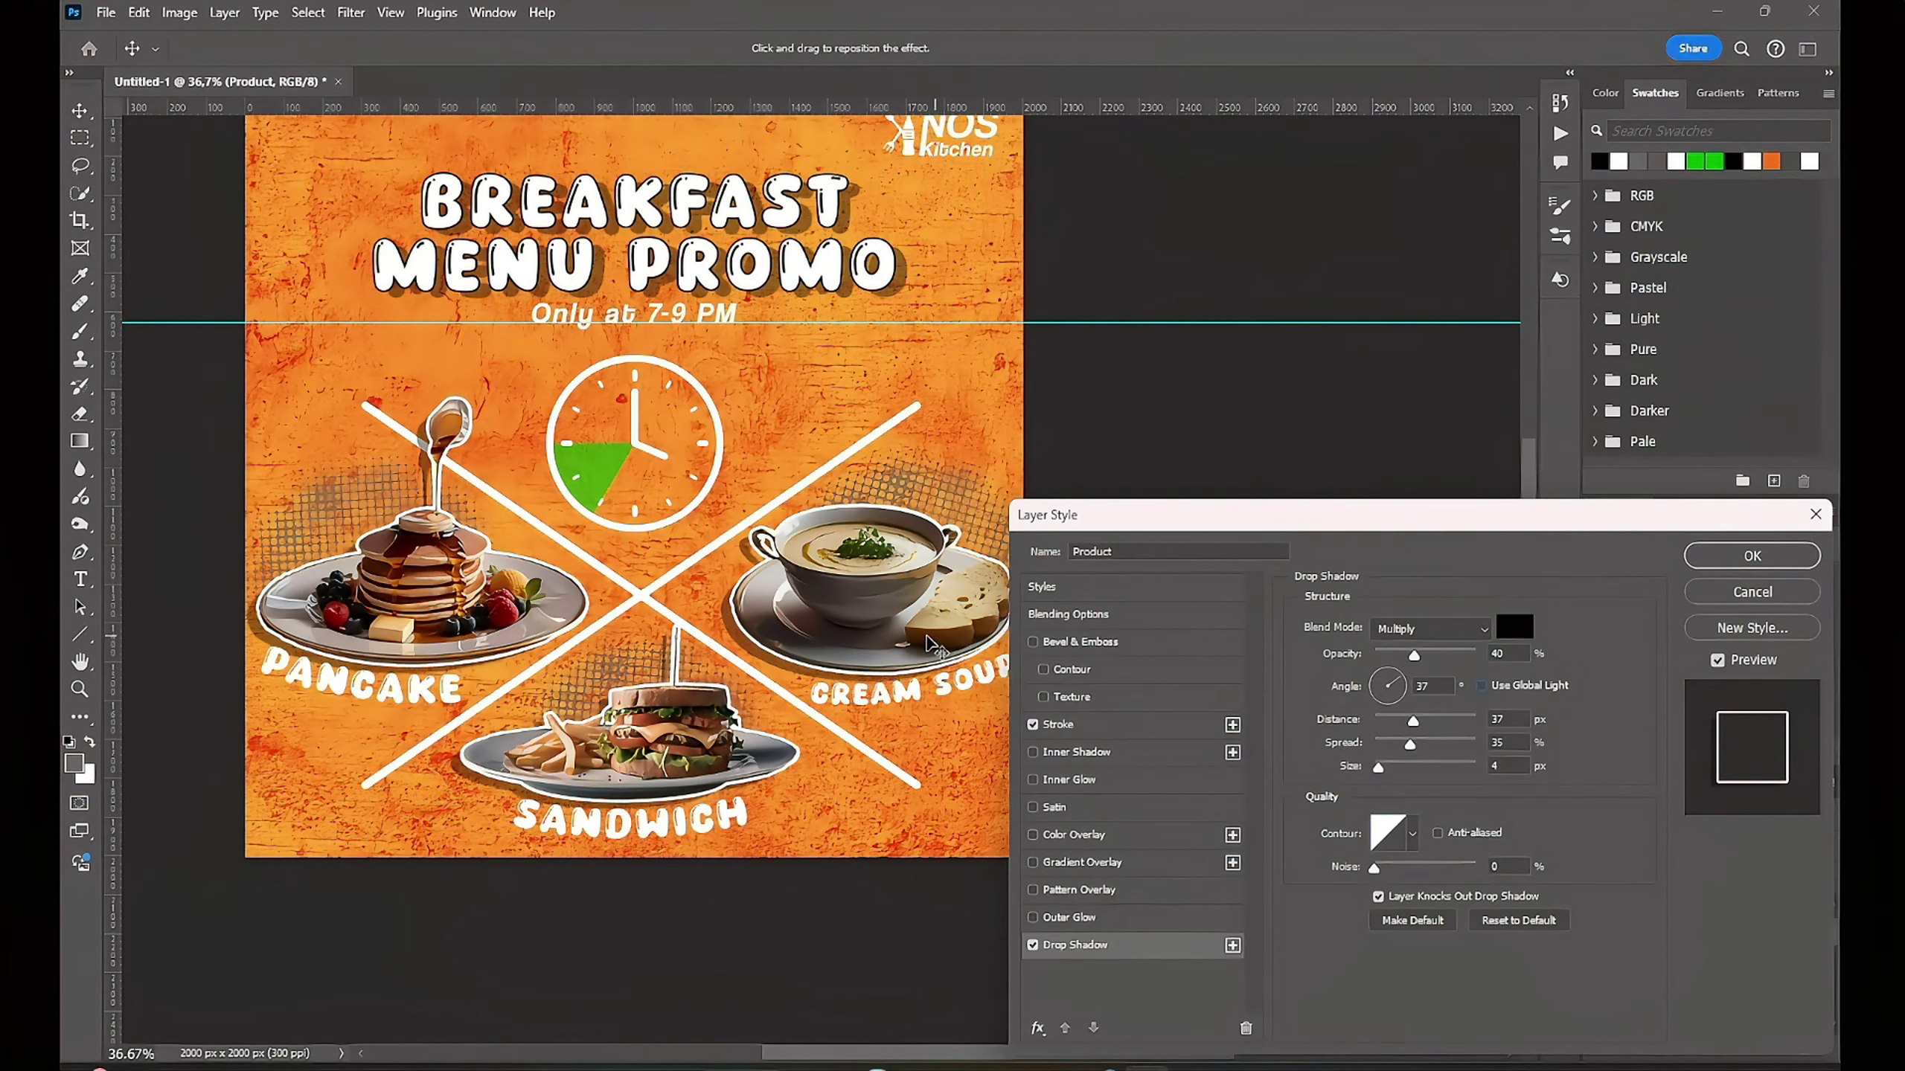
drag(936, 648, 916, 641)
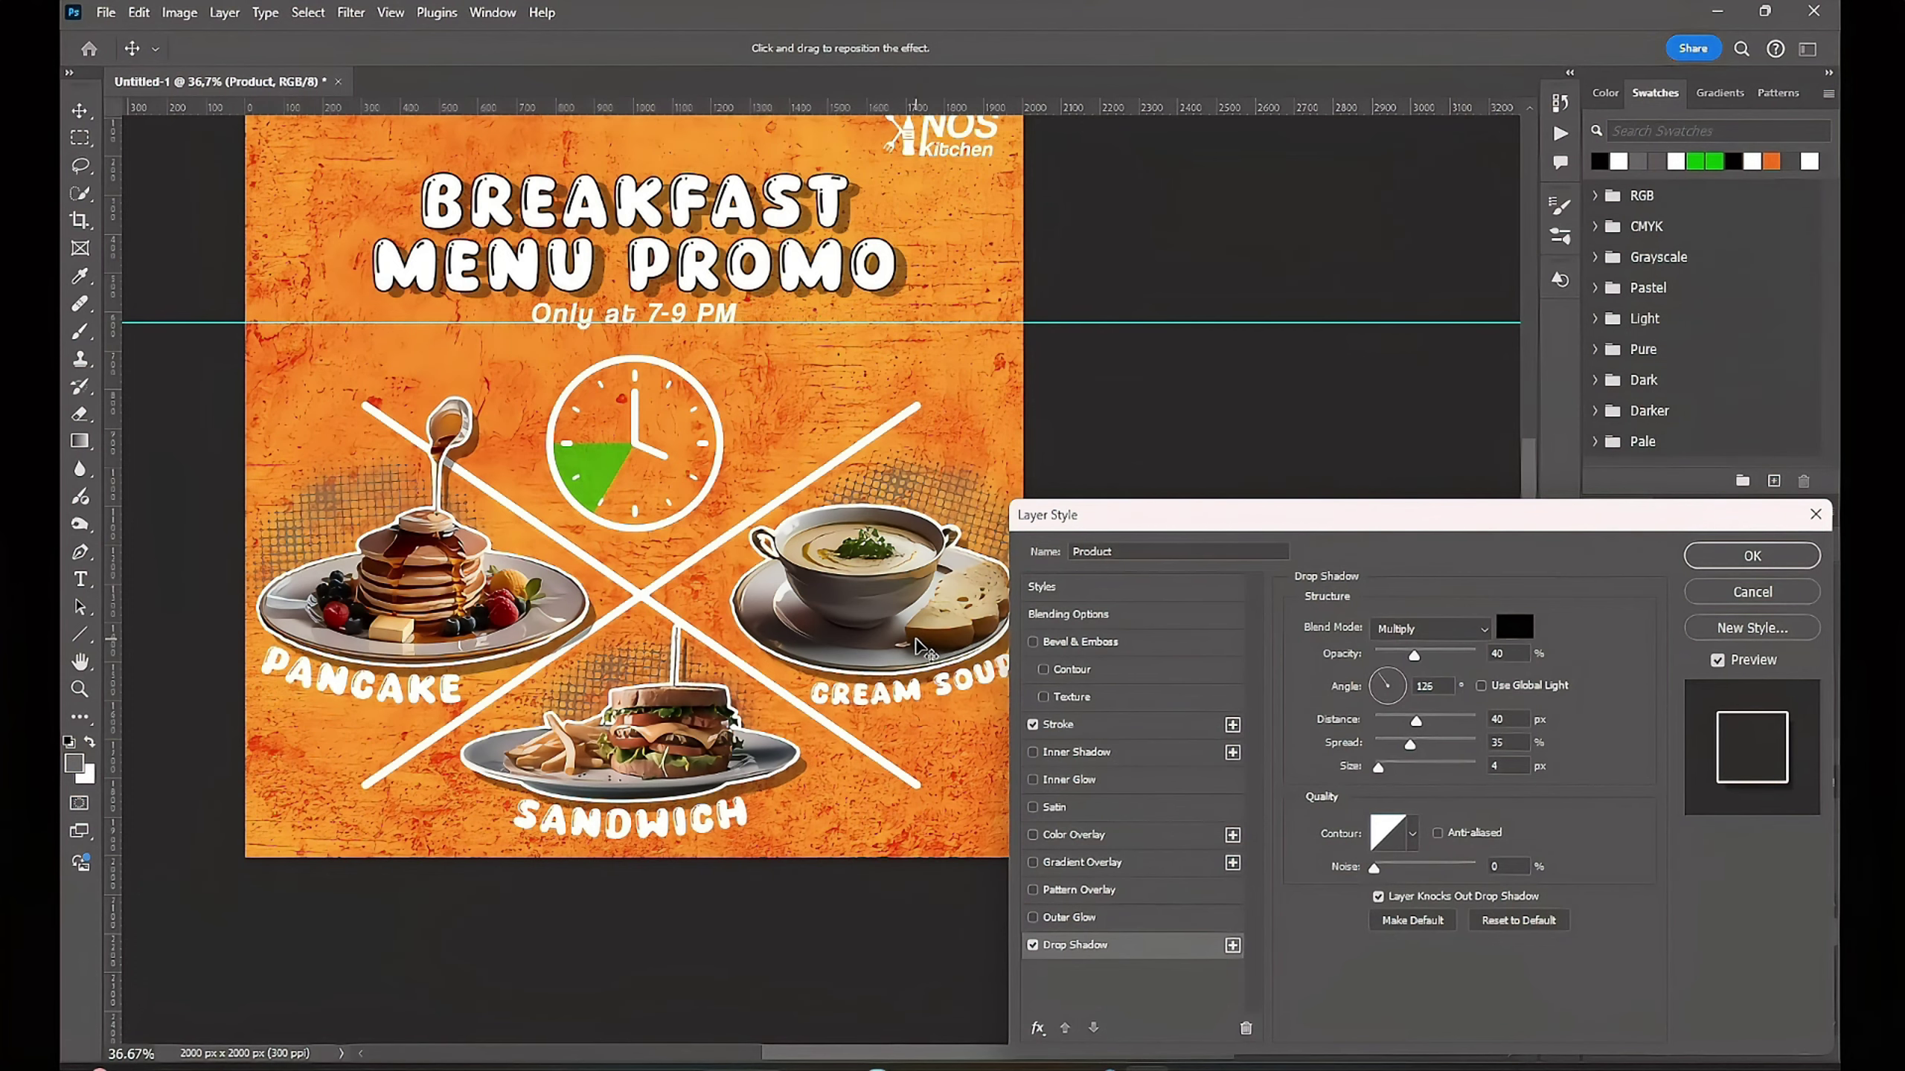
click(1754, 559)
scroll(1242, 647, down, 2)
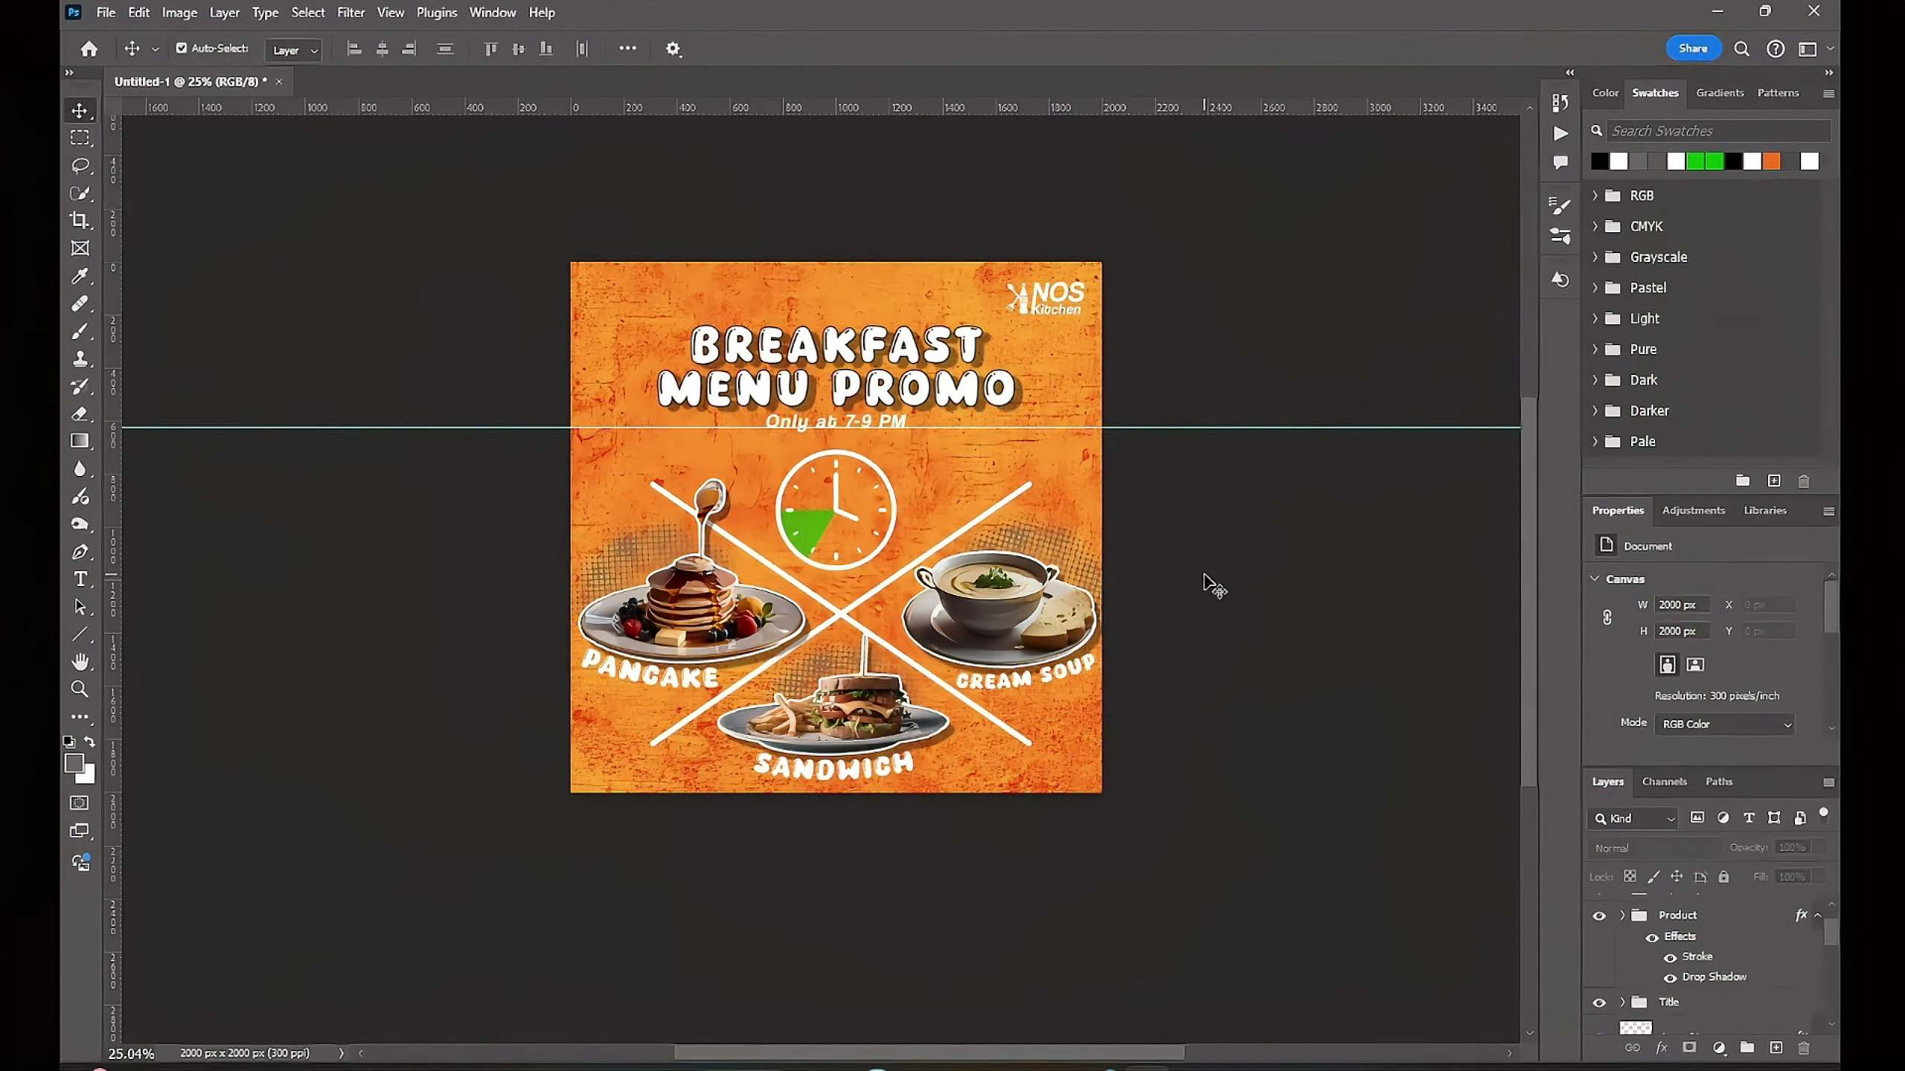
Step: Rename the Layer 1 copy layer to 'Halftone'
click(1733, 968)
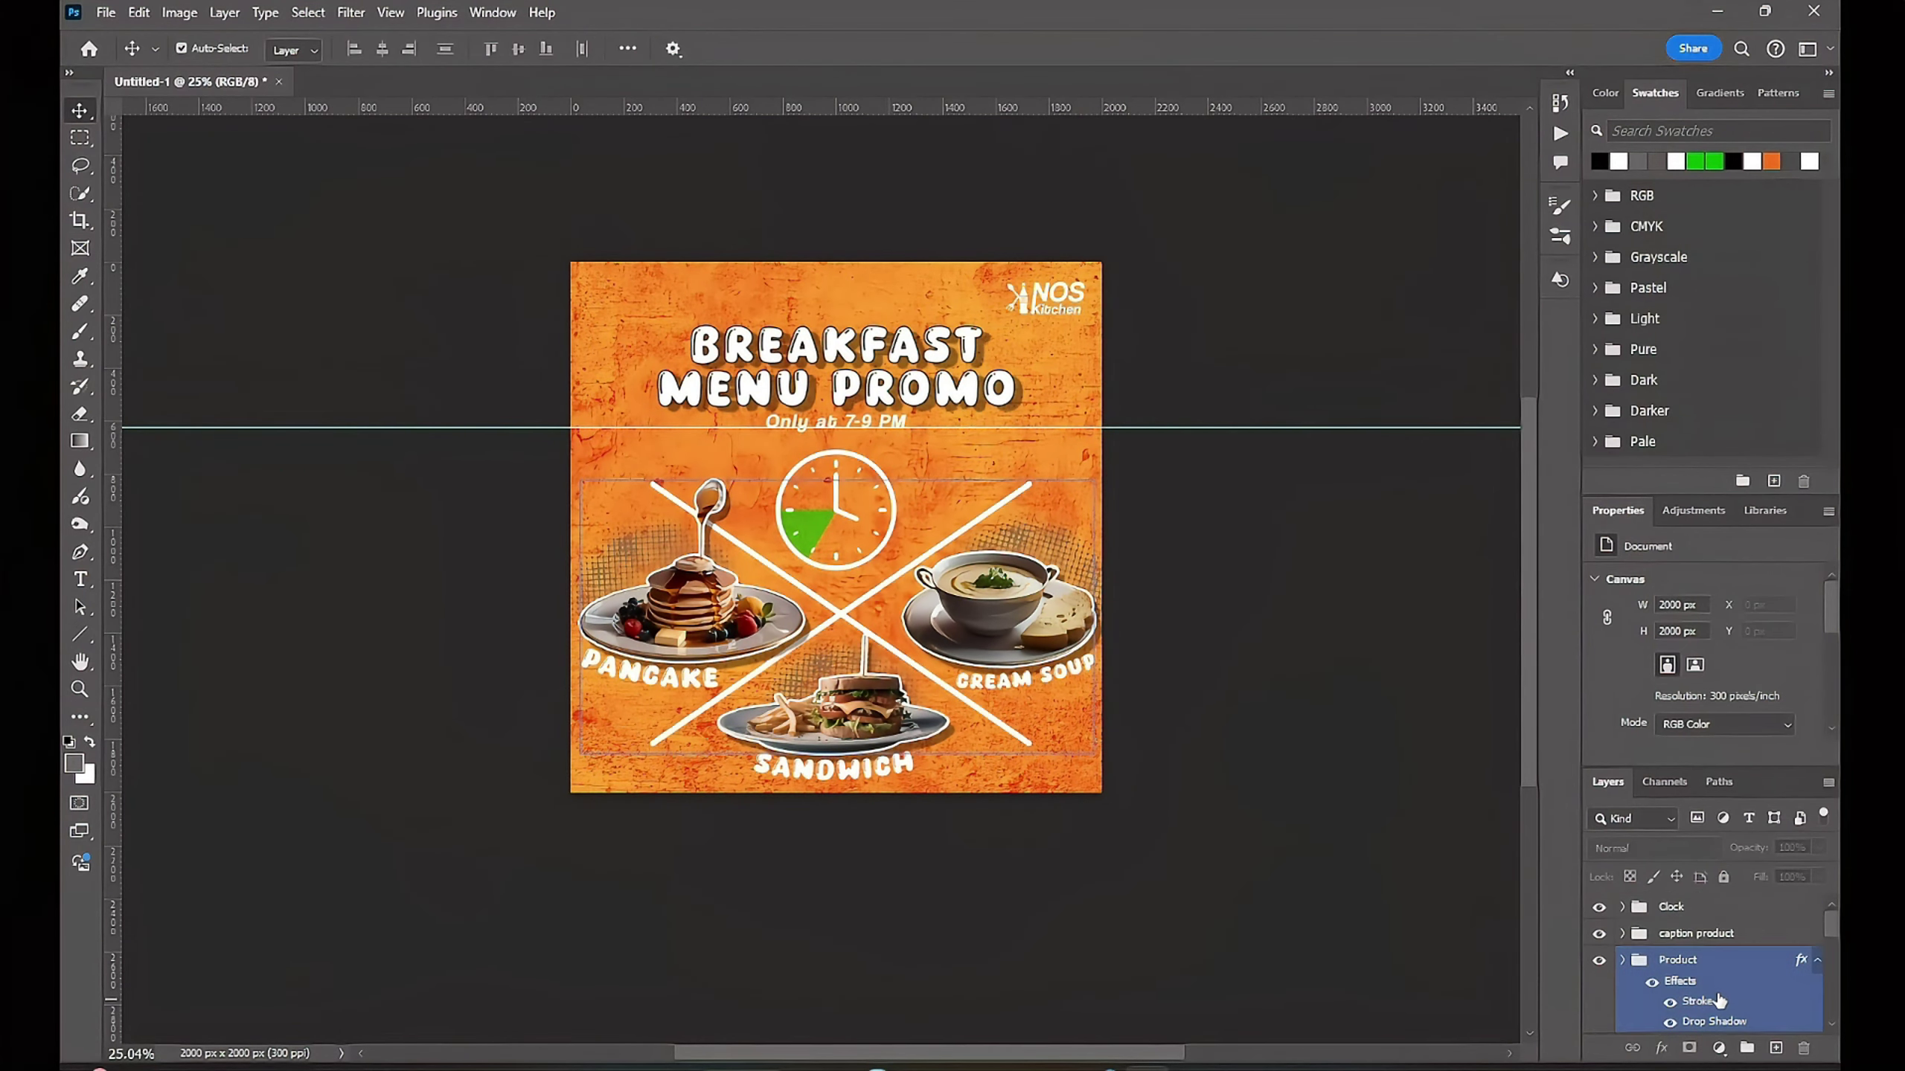
scroll(1596, 930, down, 3)
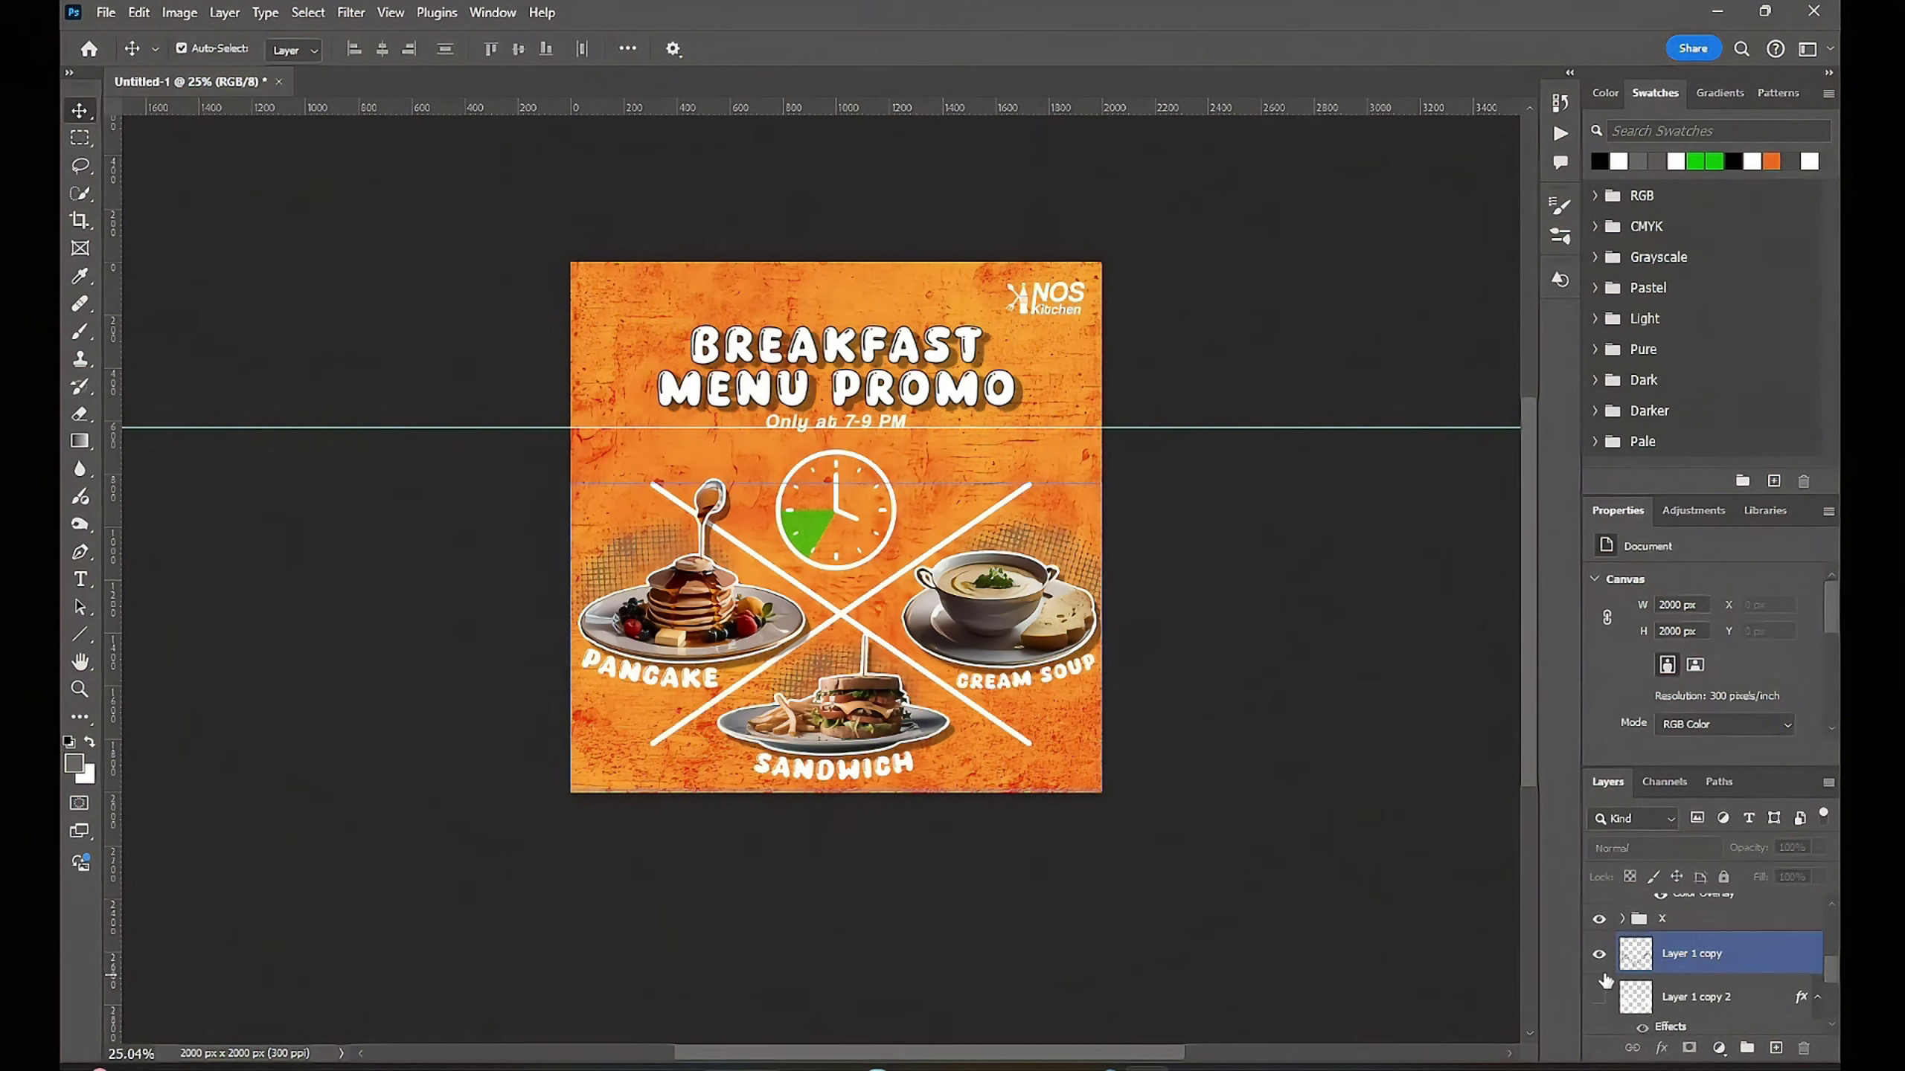
click(1680, 965)
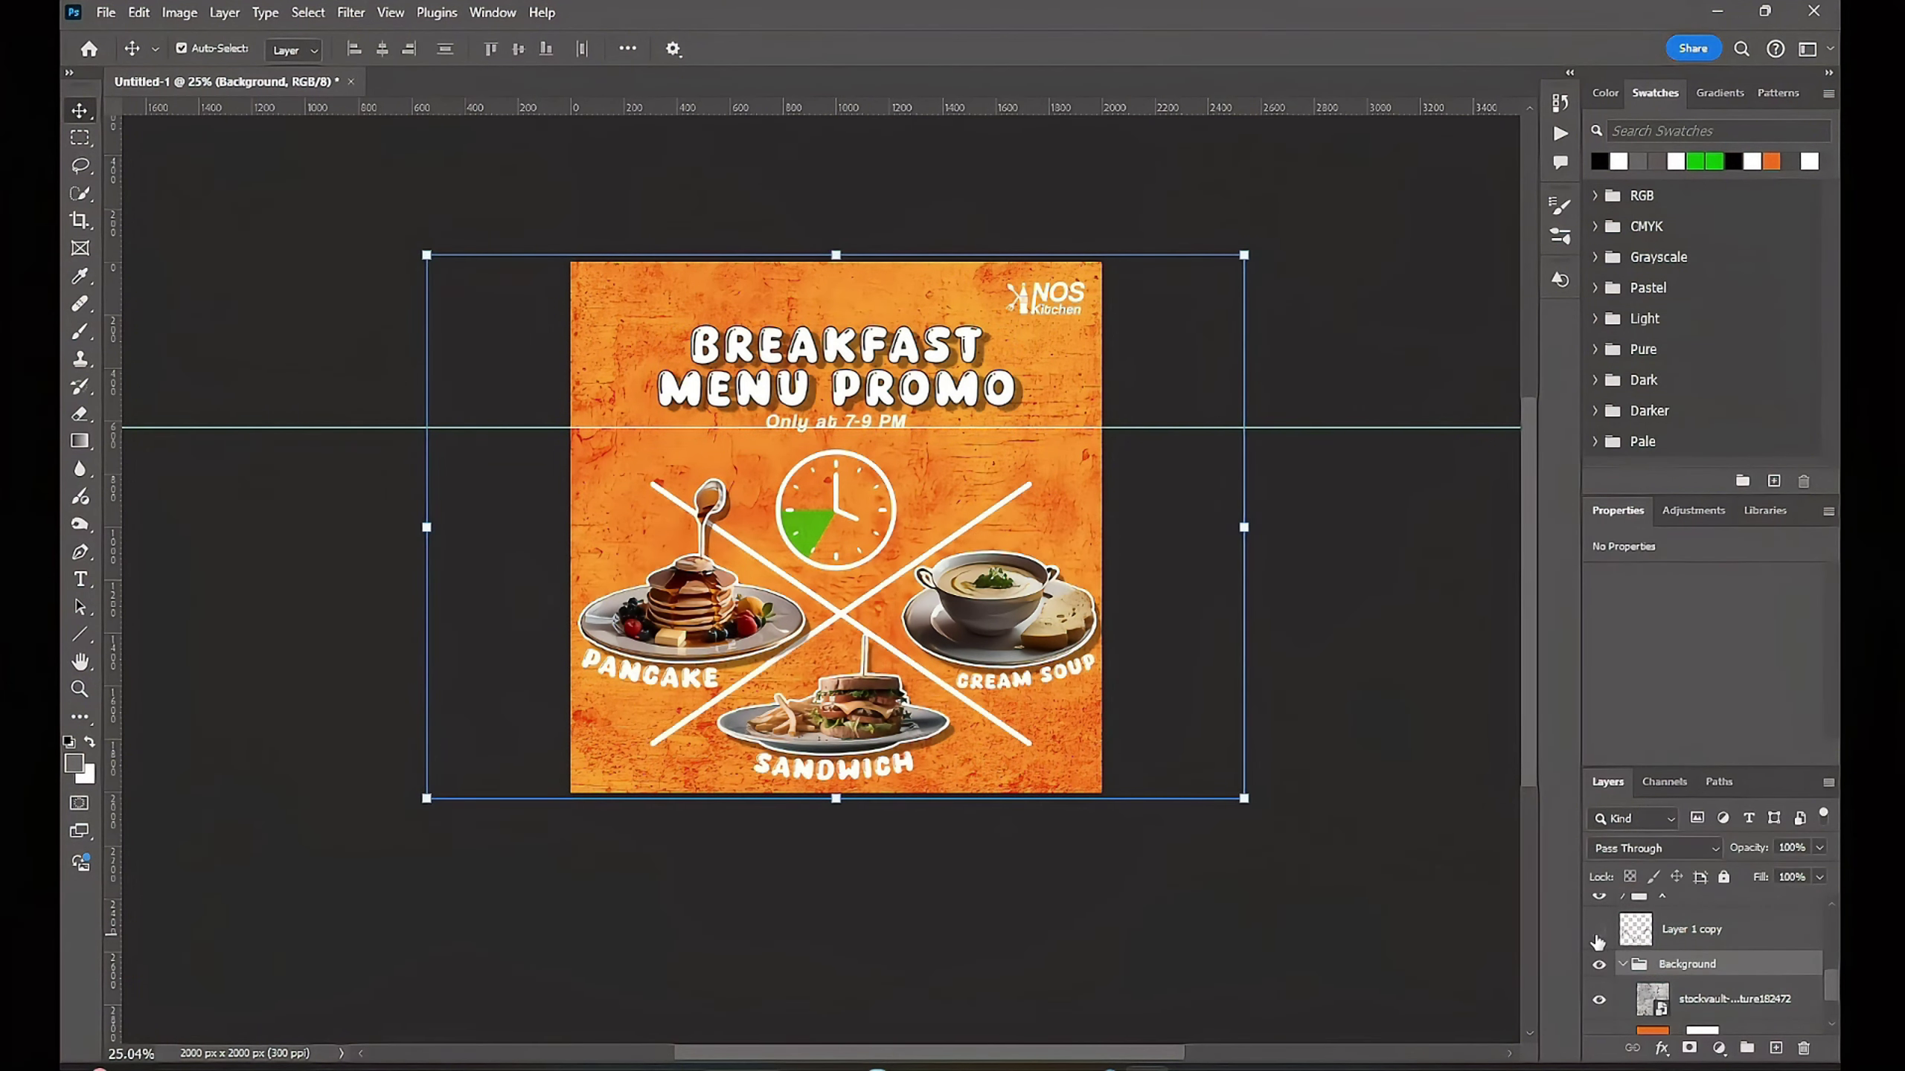
double_click(1694, 930)
text(Halftone)
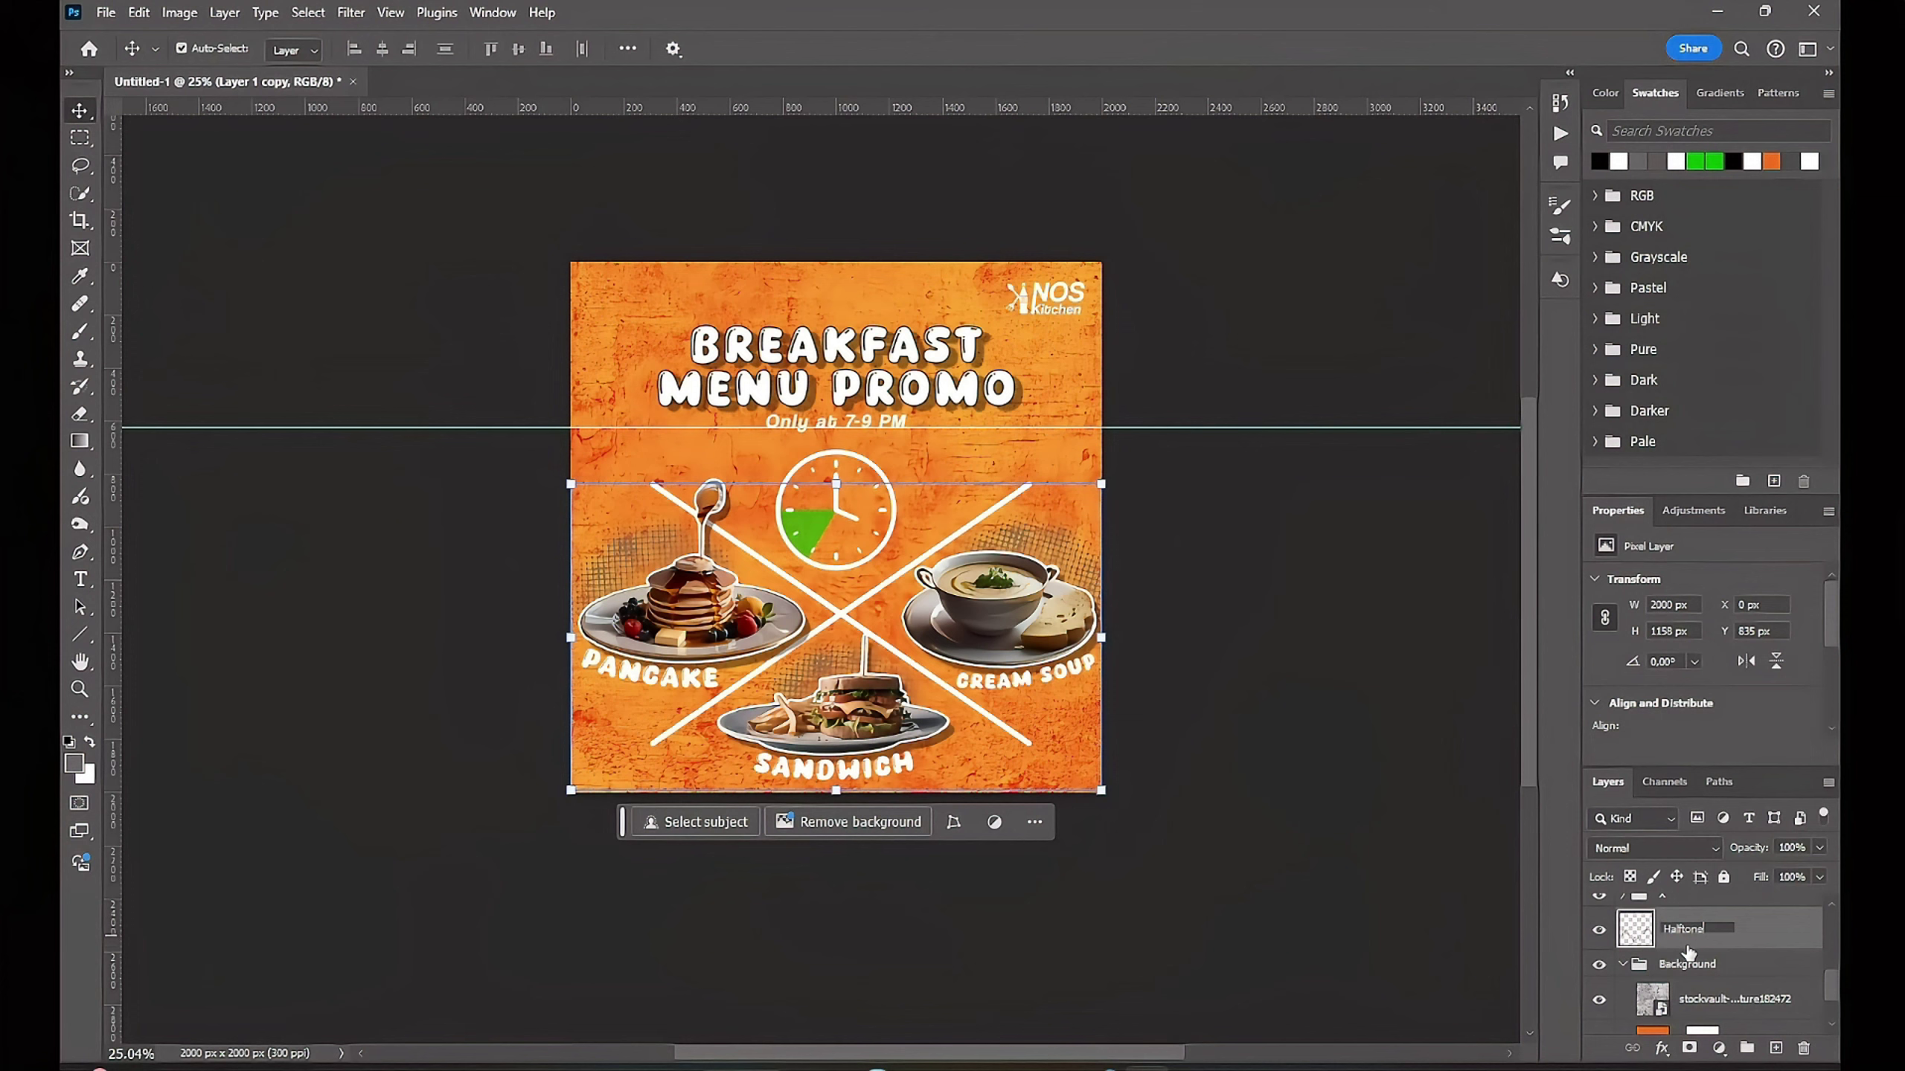
key(Return)
Step: Select the Title, Clock and Product groups in turn
scroll(1672, 960, up, 3)
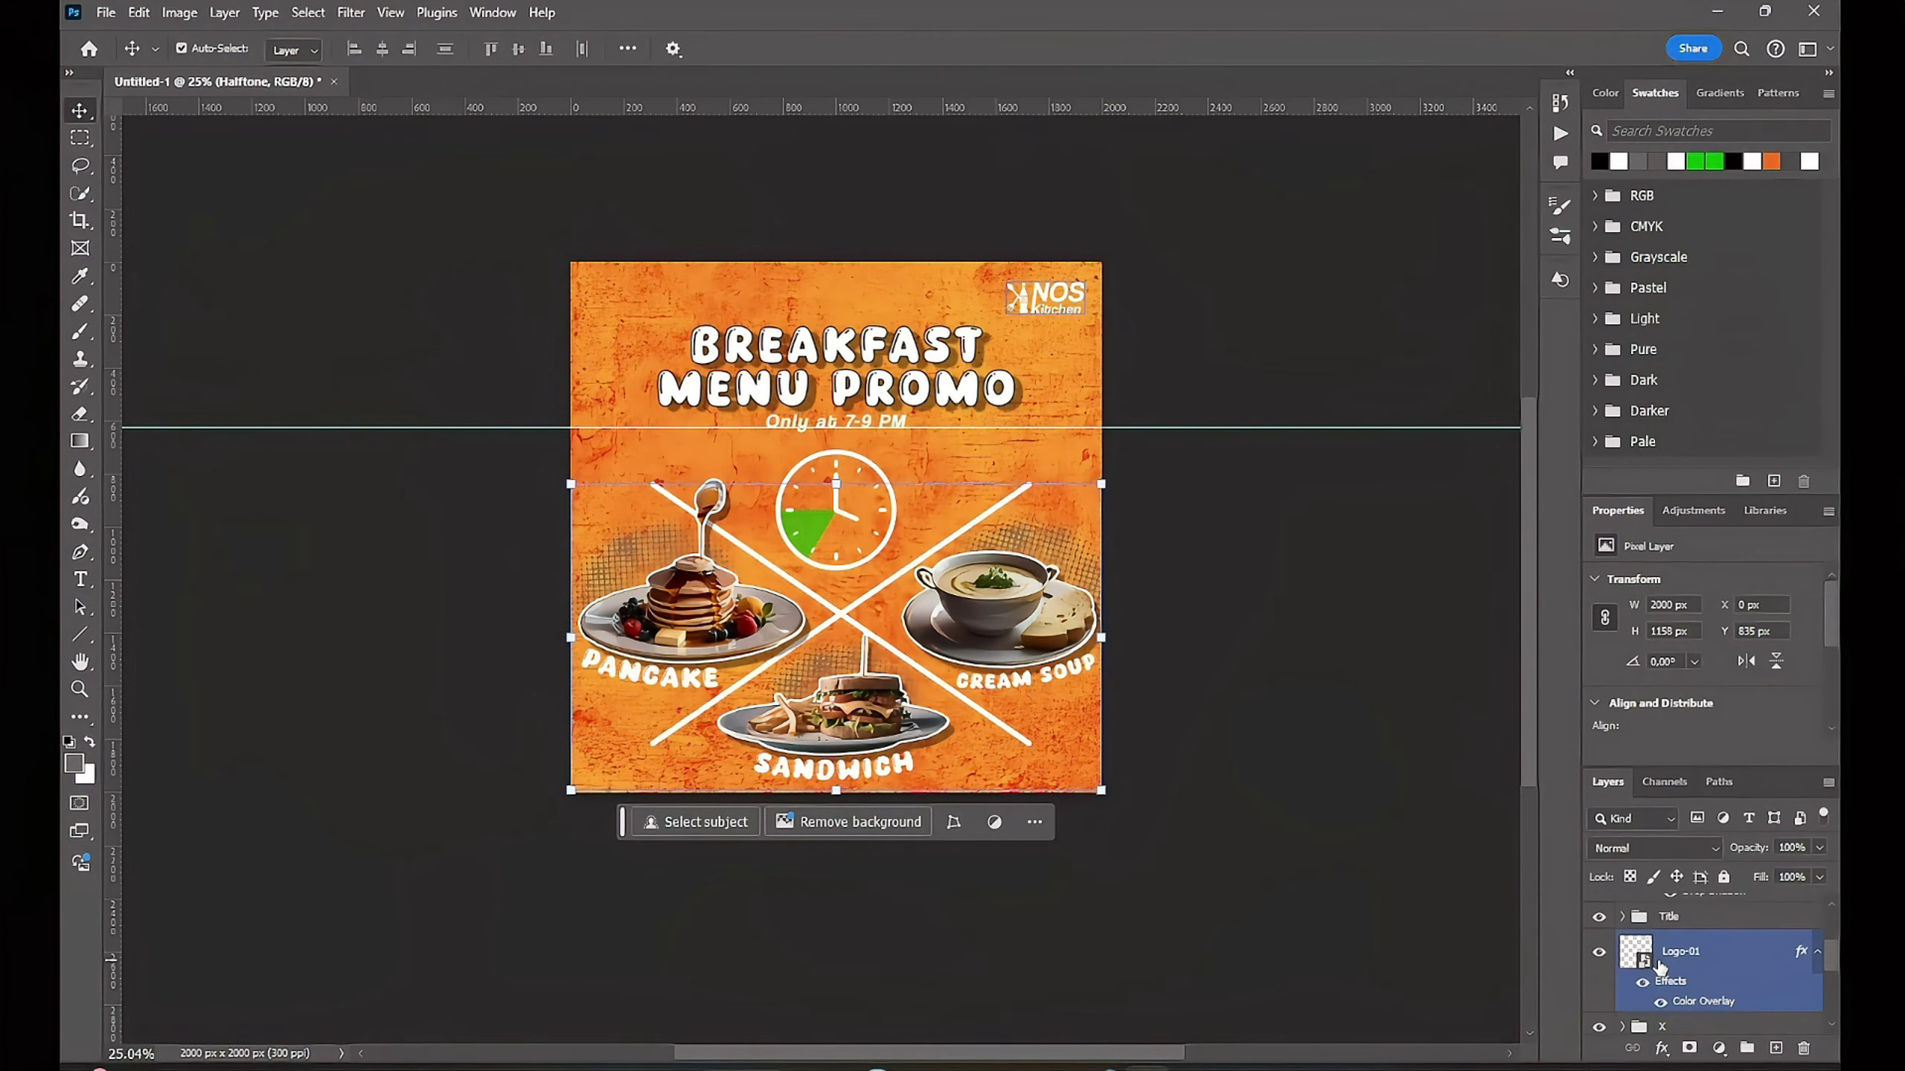
click(1625, 926)
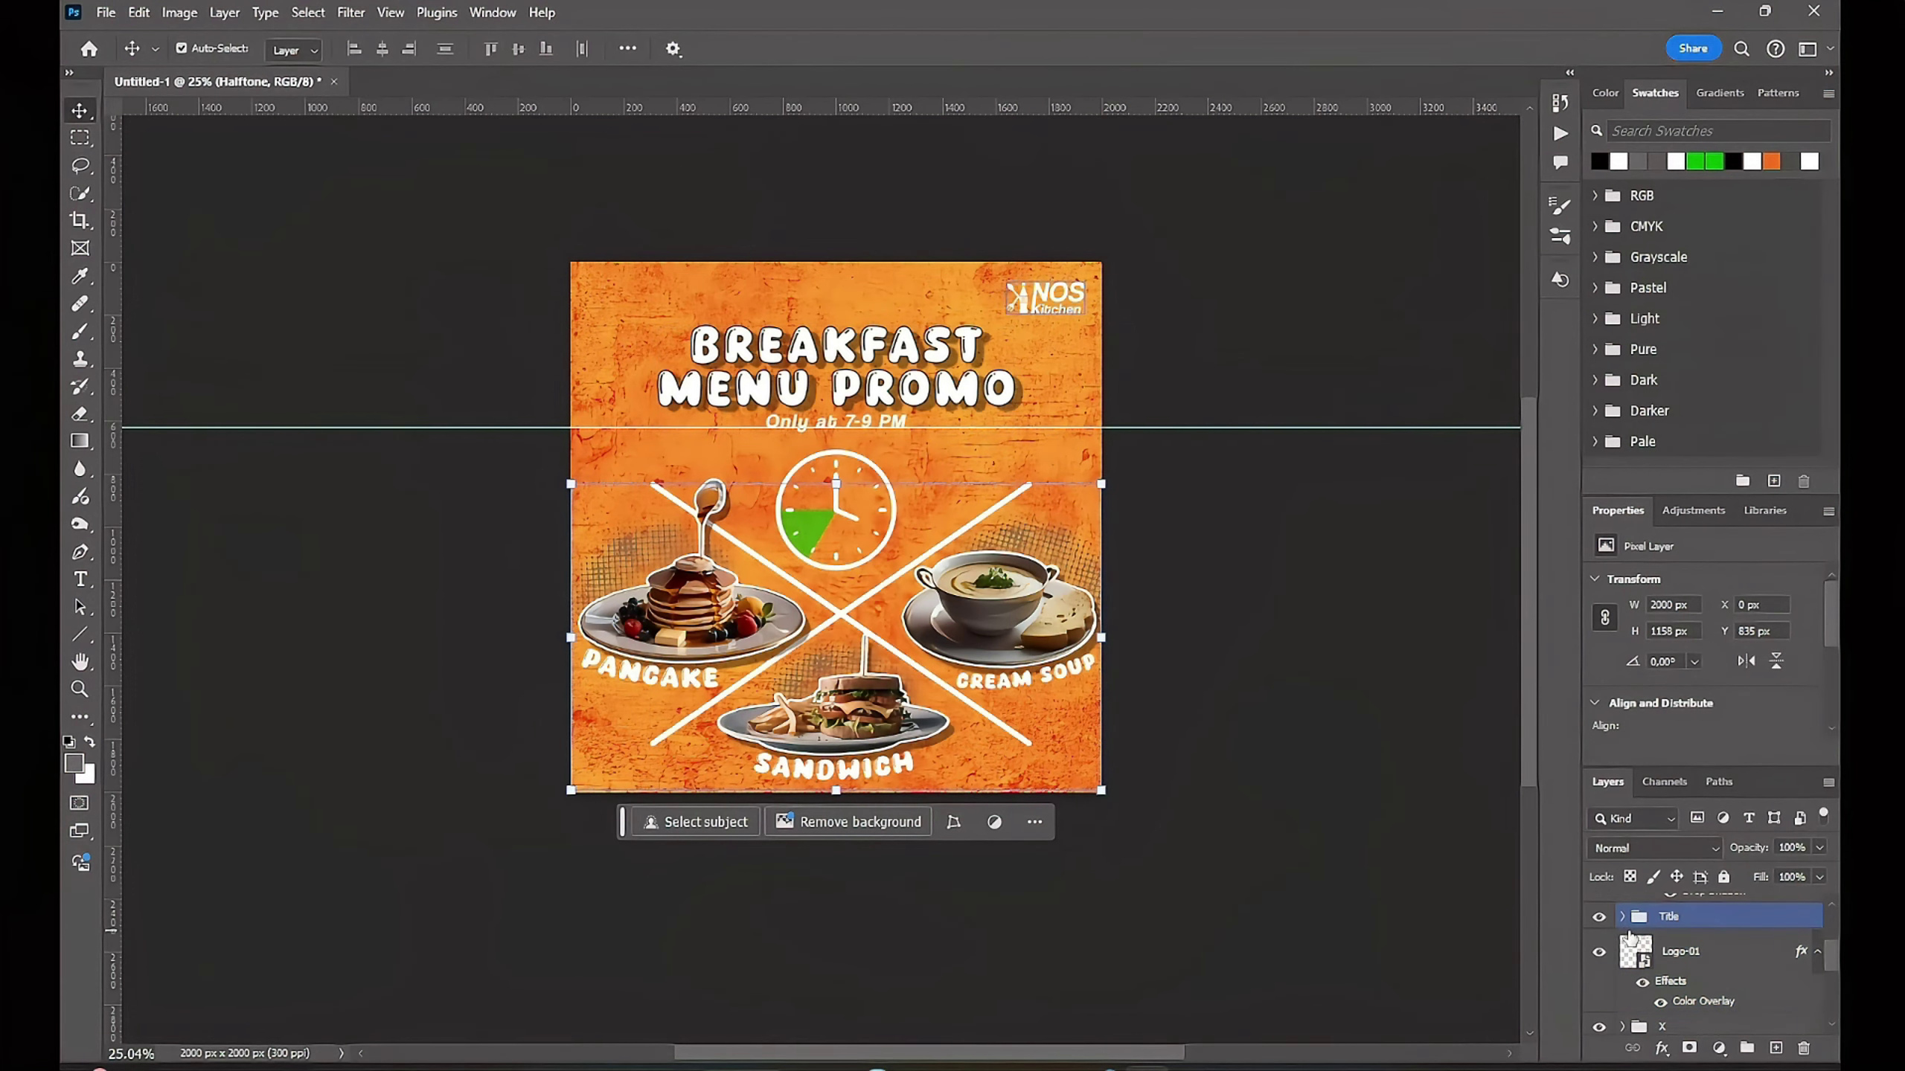
scroll(1629, 939, down, 3)
click(1686, 909)
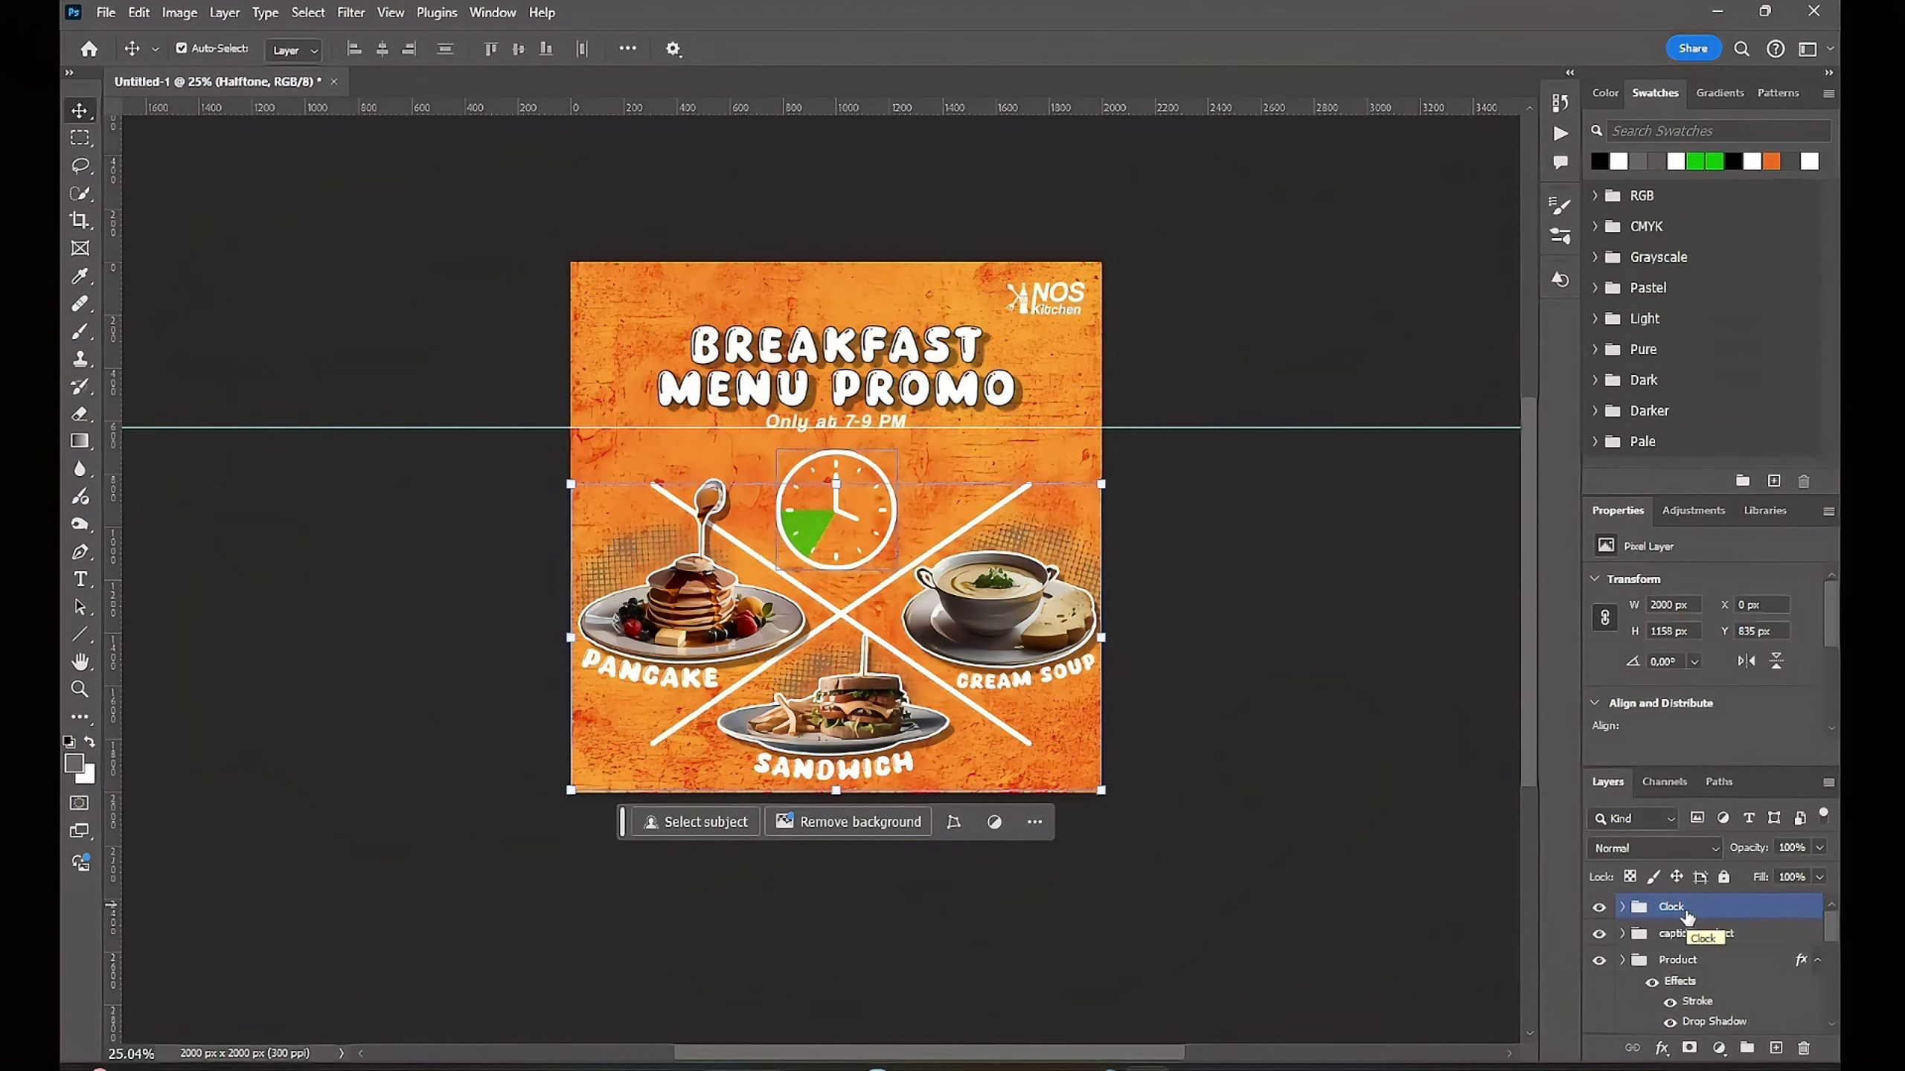
click(1678, 960)
scroll(1680, 961, down, 1)
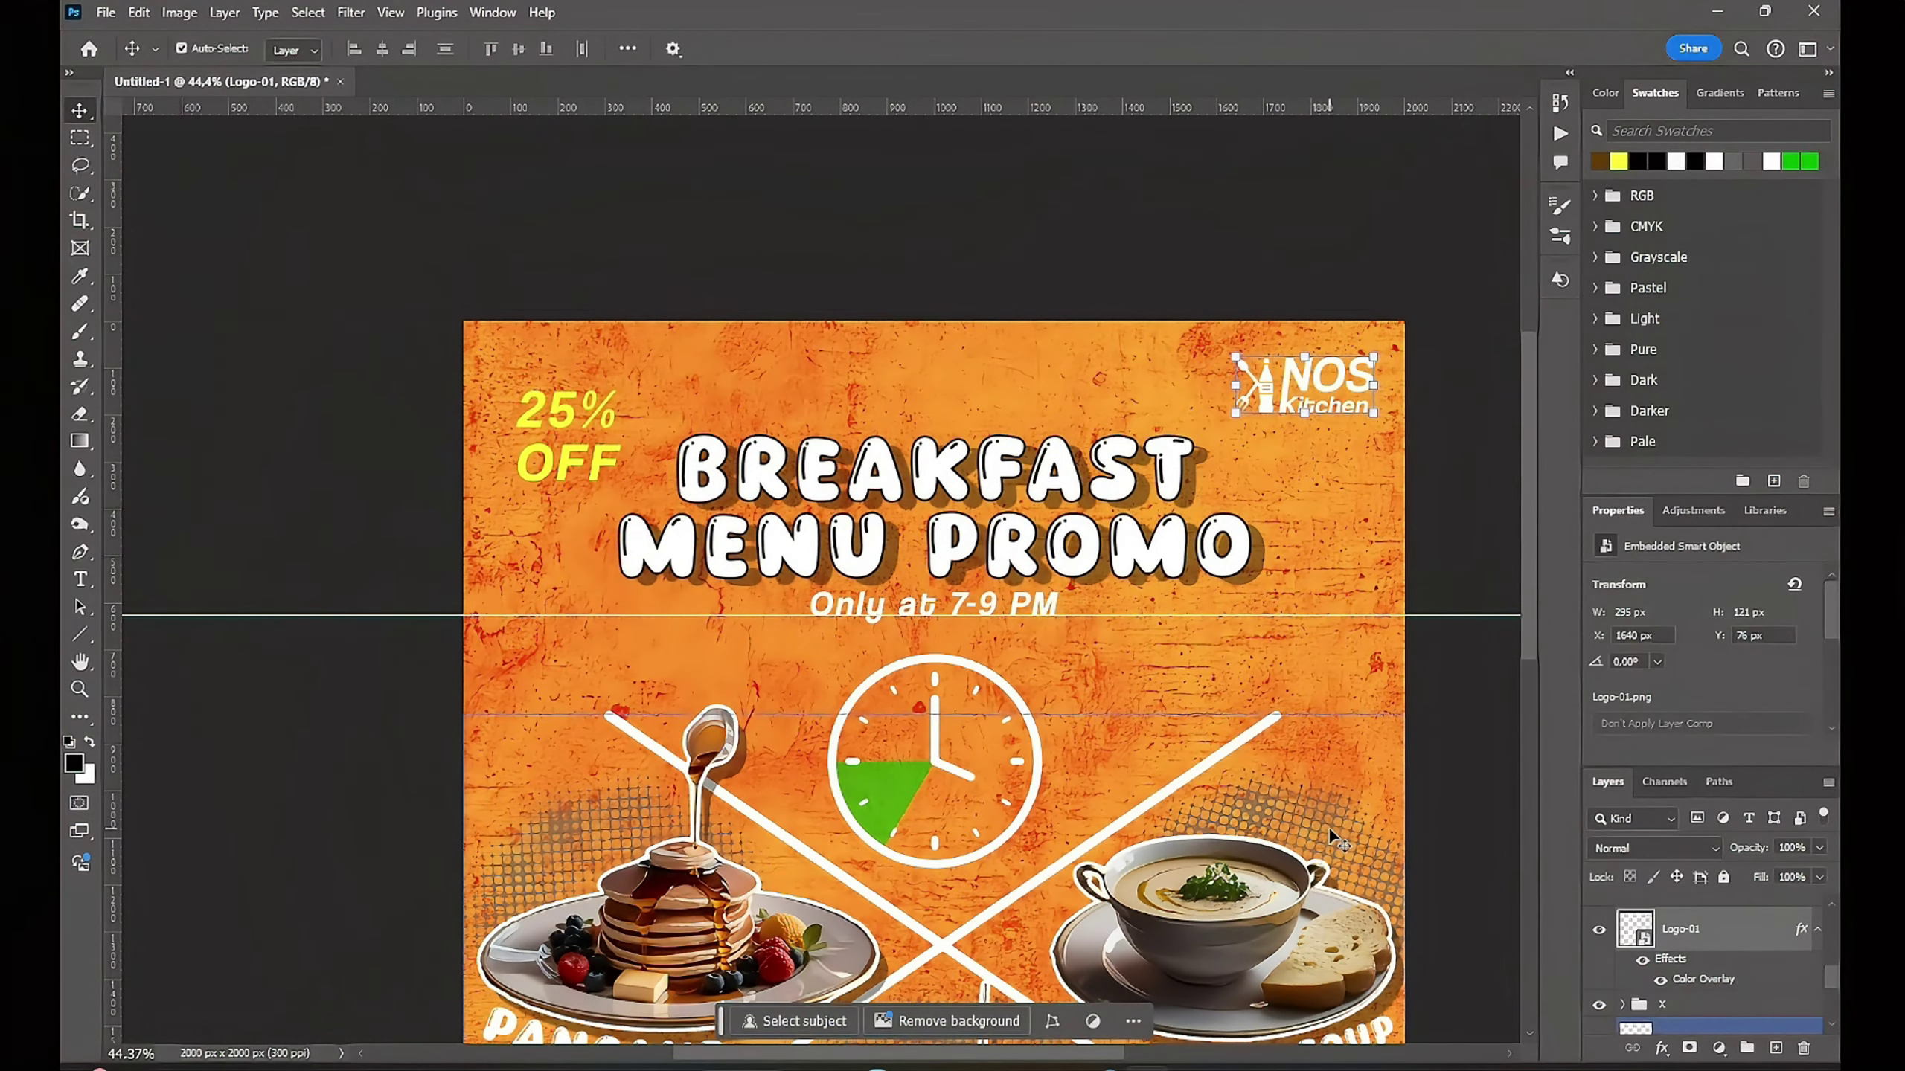
Step: Add a black (000000) Stroke layer style to the 25% OFF text
scroll(1725, 930, up, 1)
click(1724, 915)
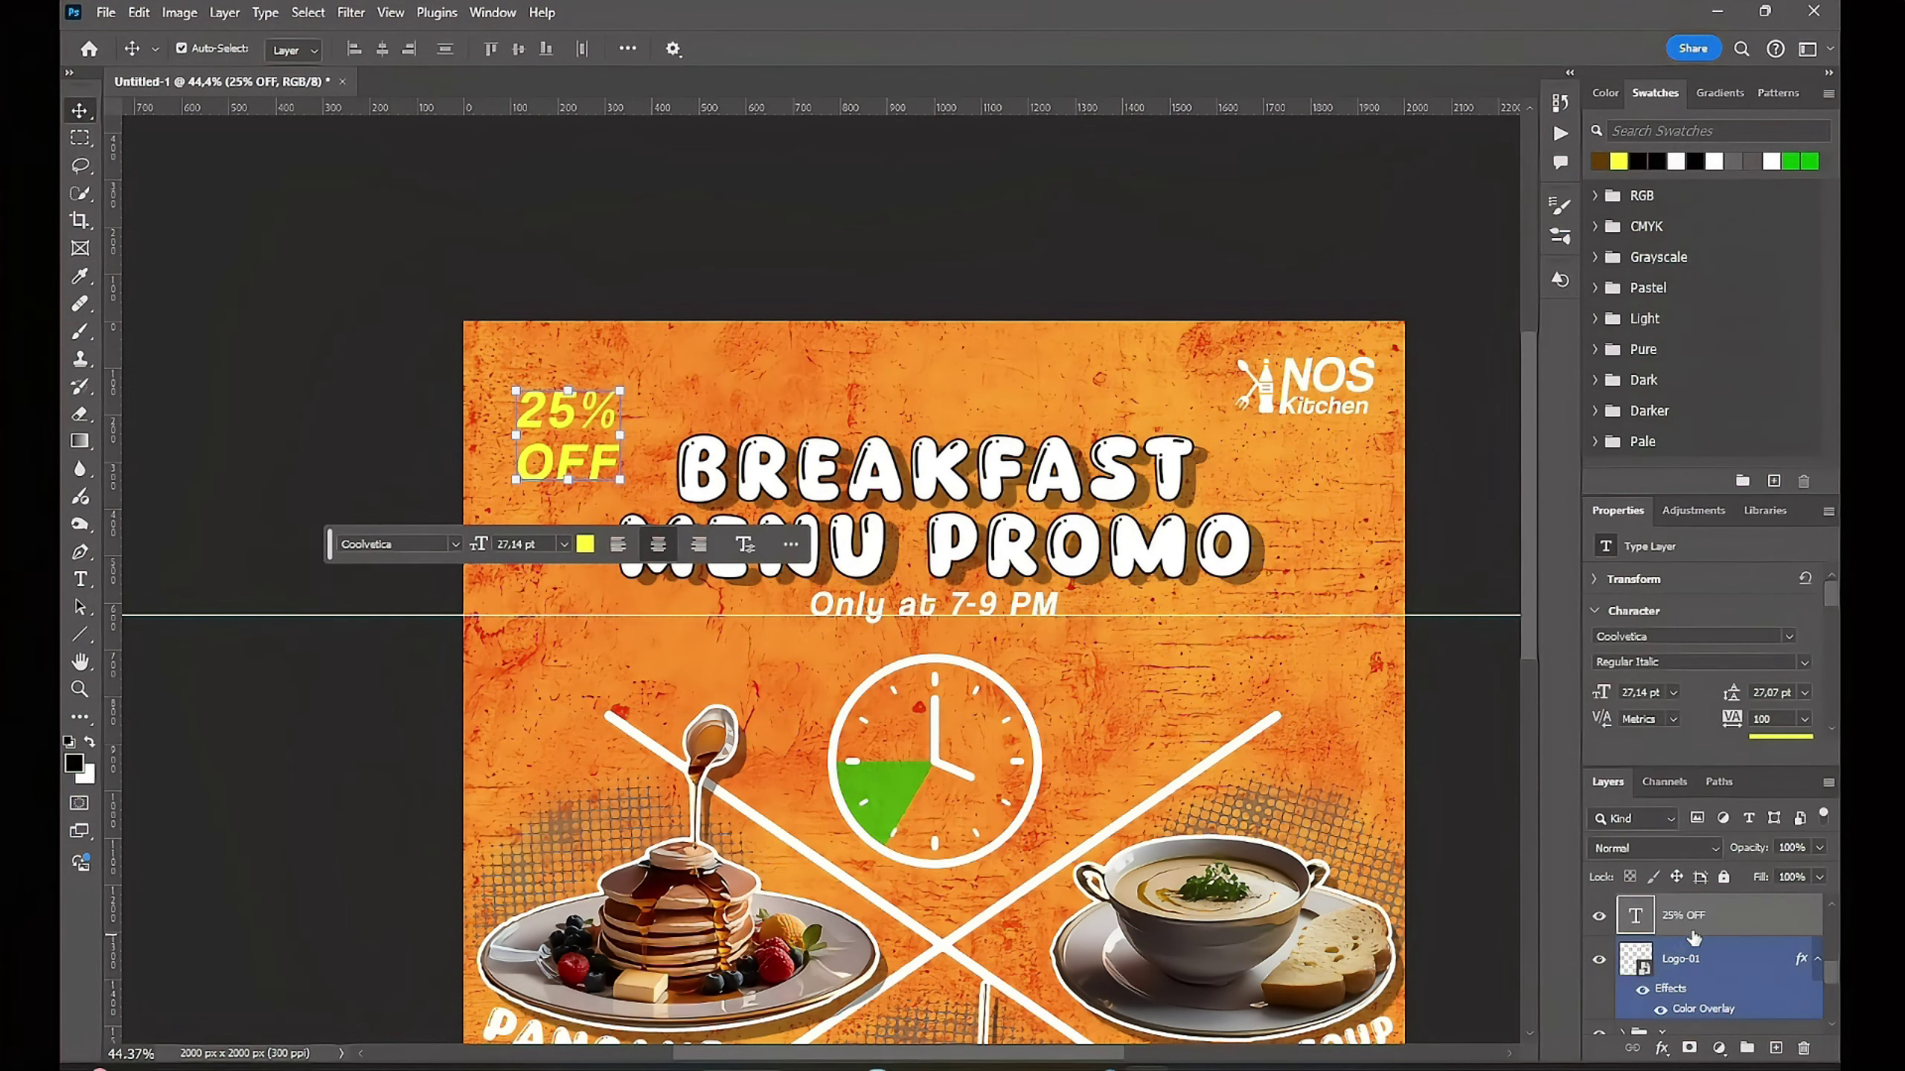
double_click(1739, 917)
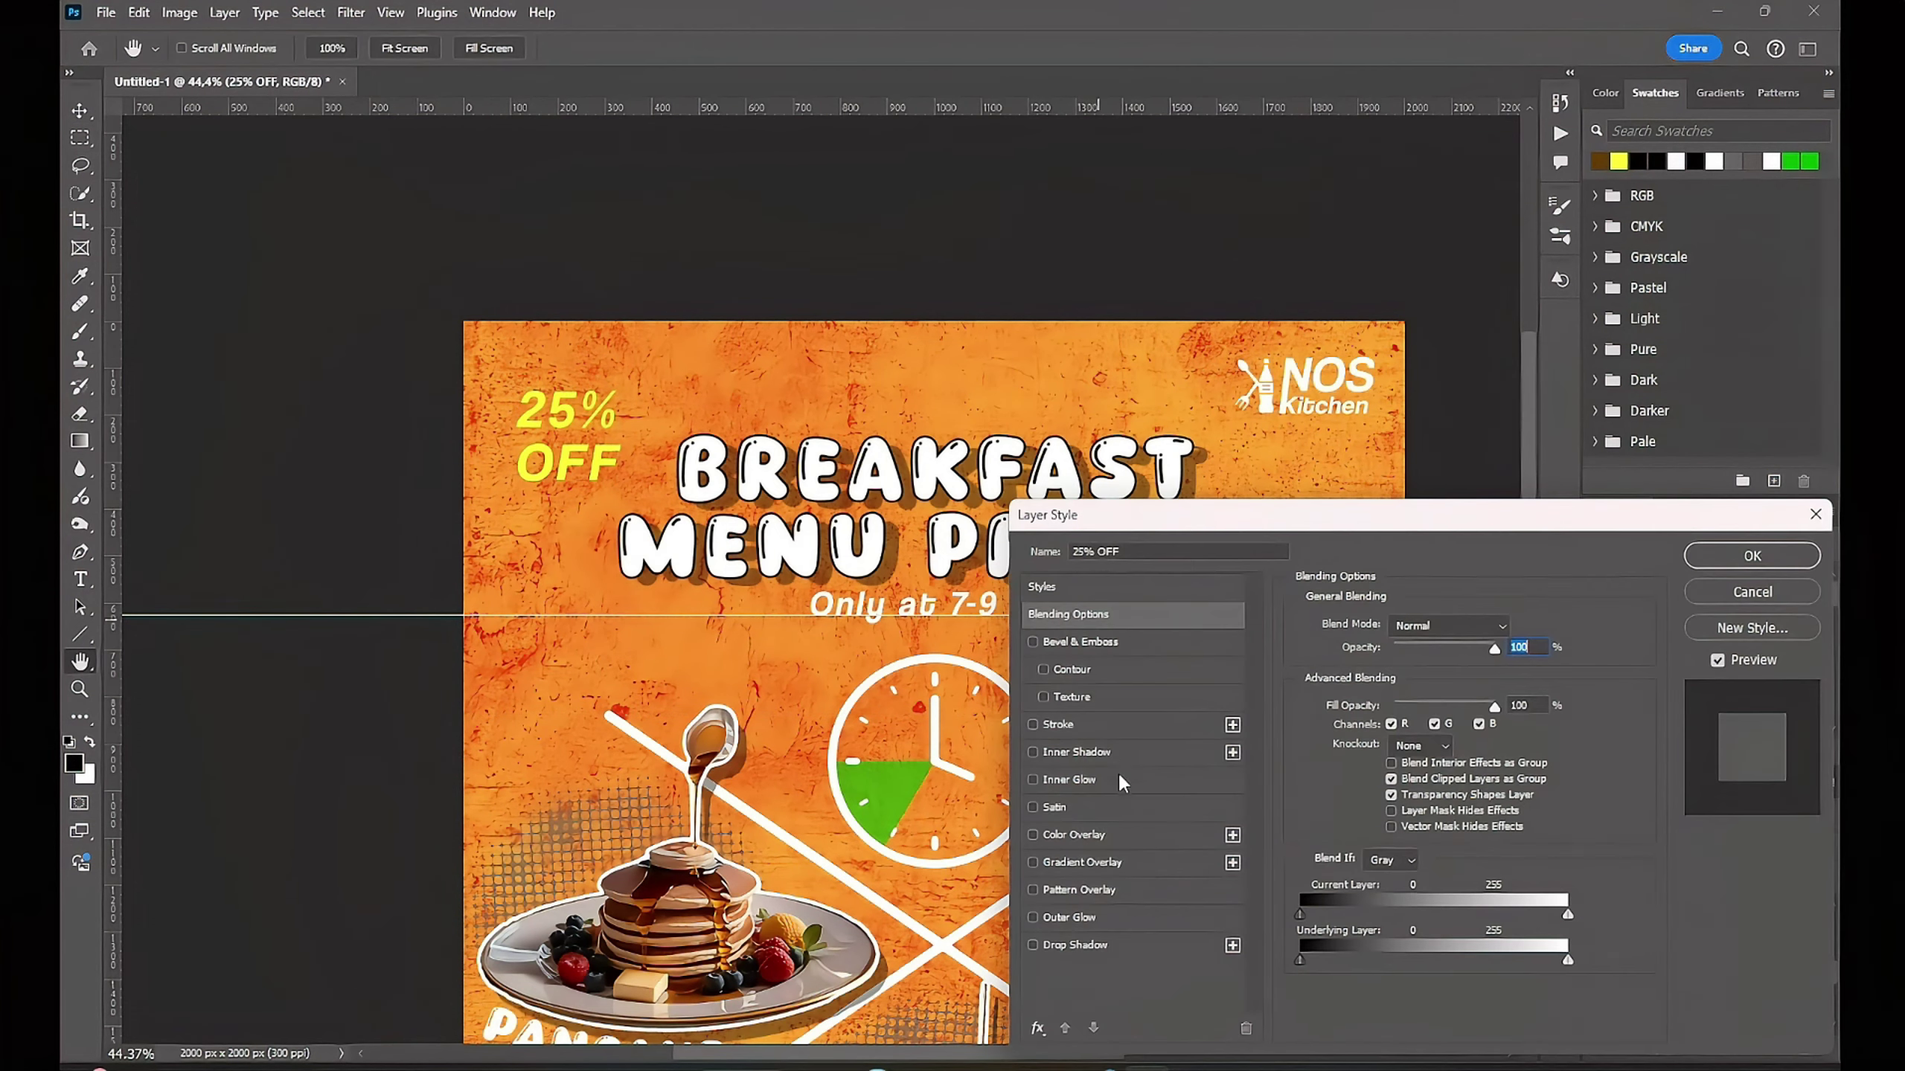
click(1065, 724)
click(1346, 788)
text(000000)
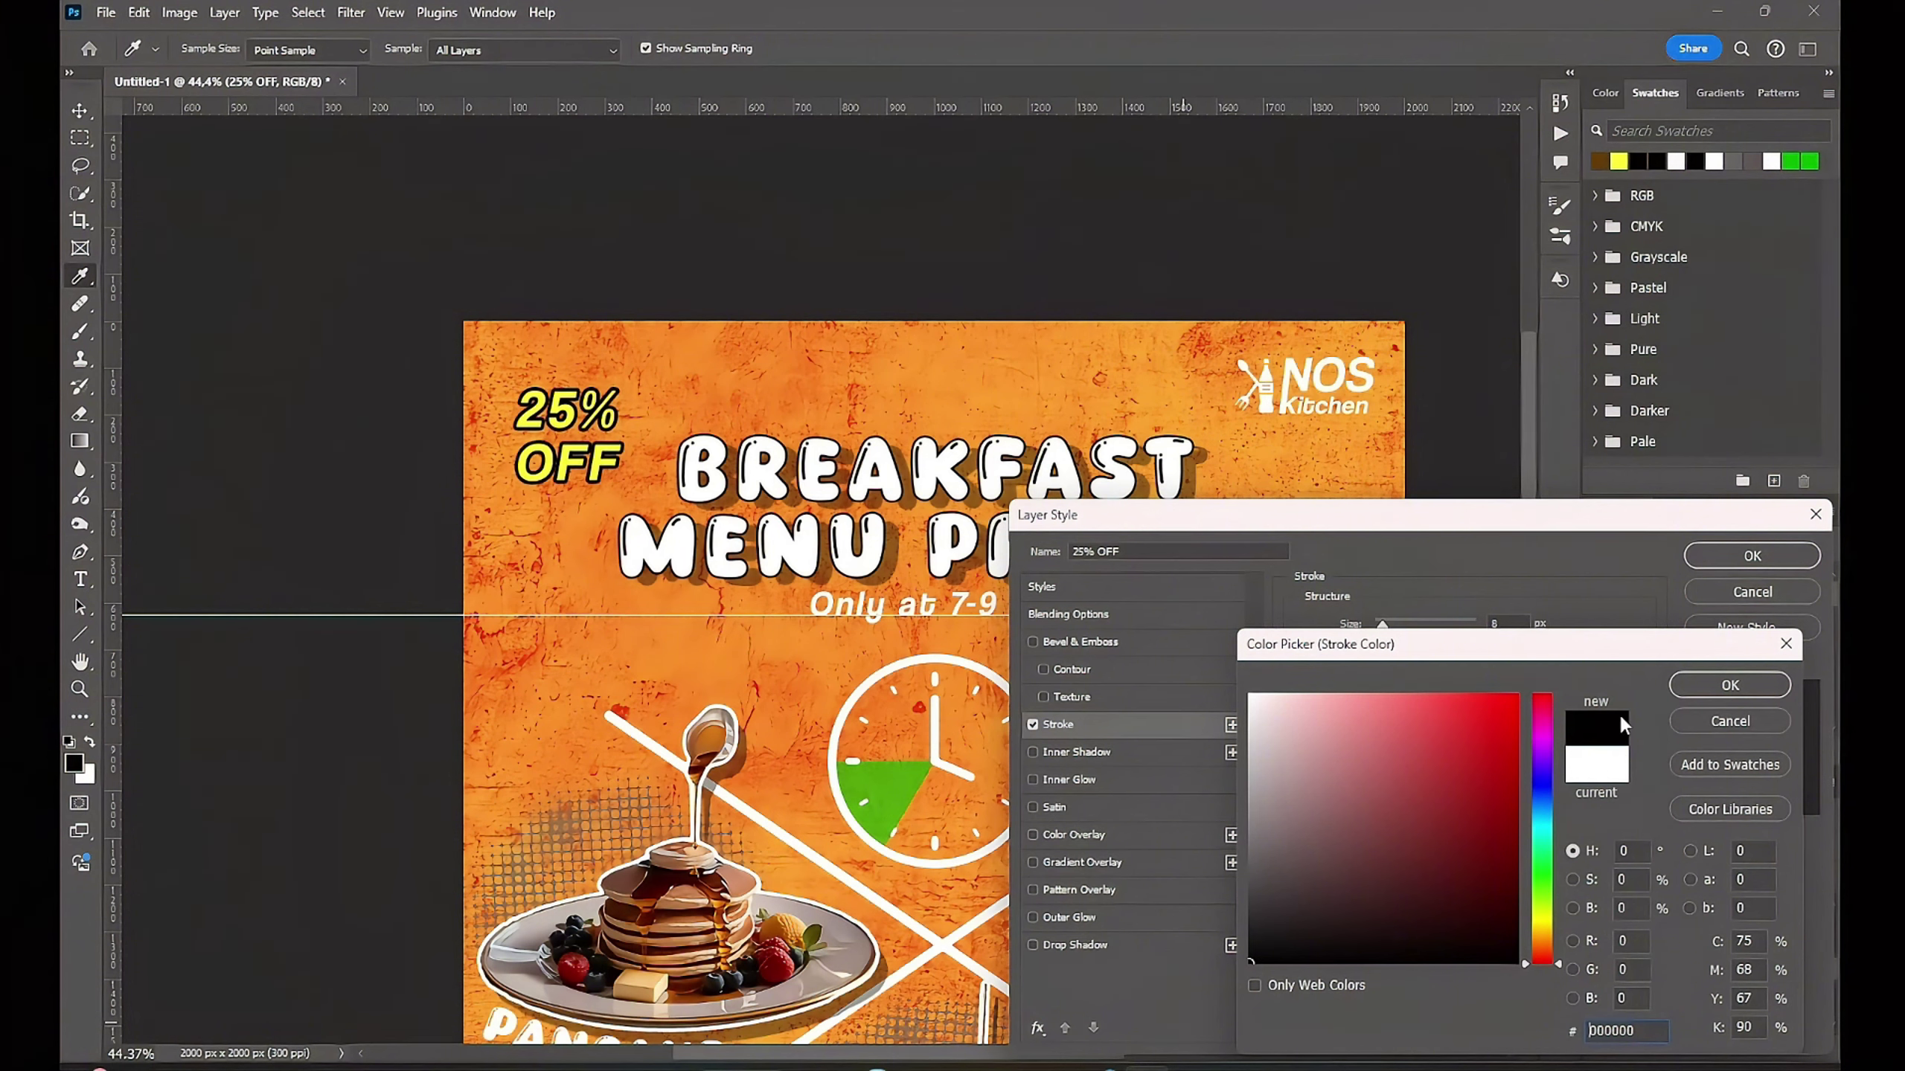
click(1737, 686)
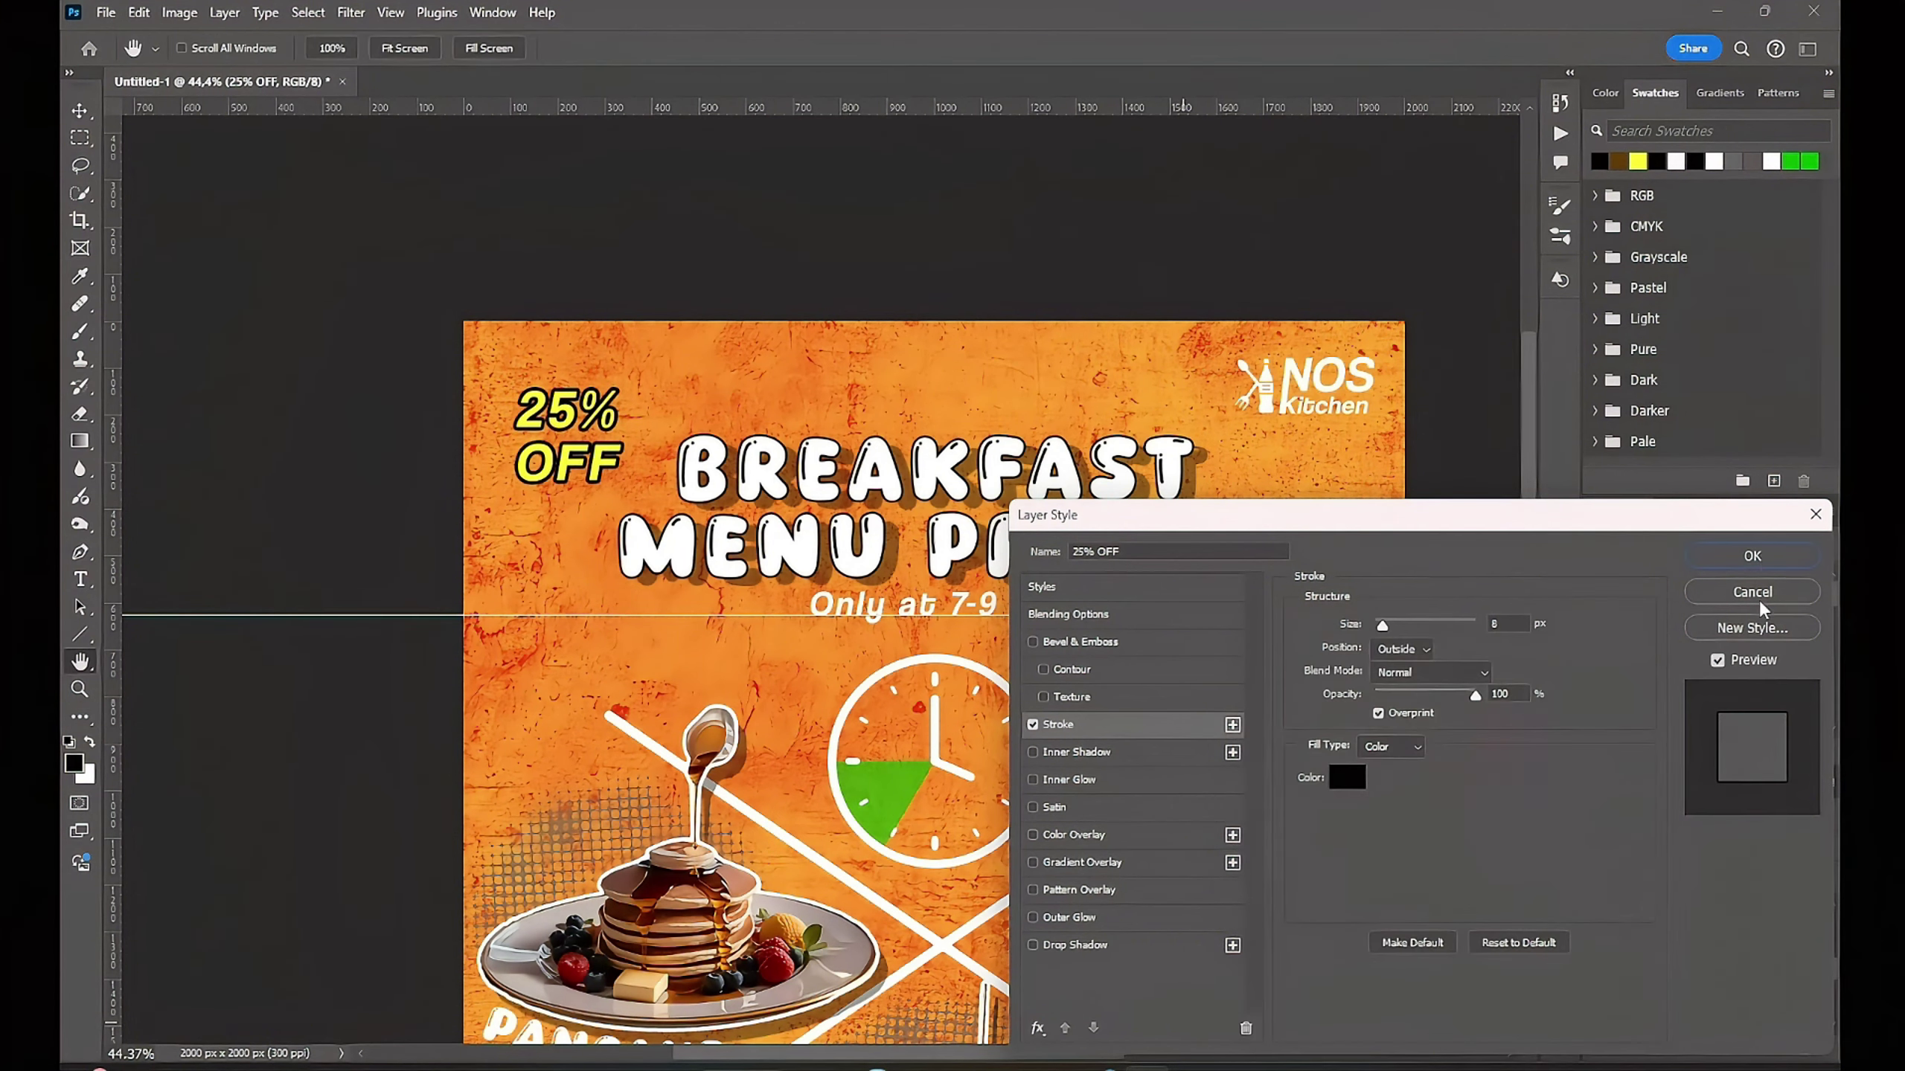
click(1751, 555)
Step: Deselect the text, then select the Logo-01 layer and the Title group
click(927, 233)
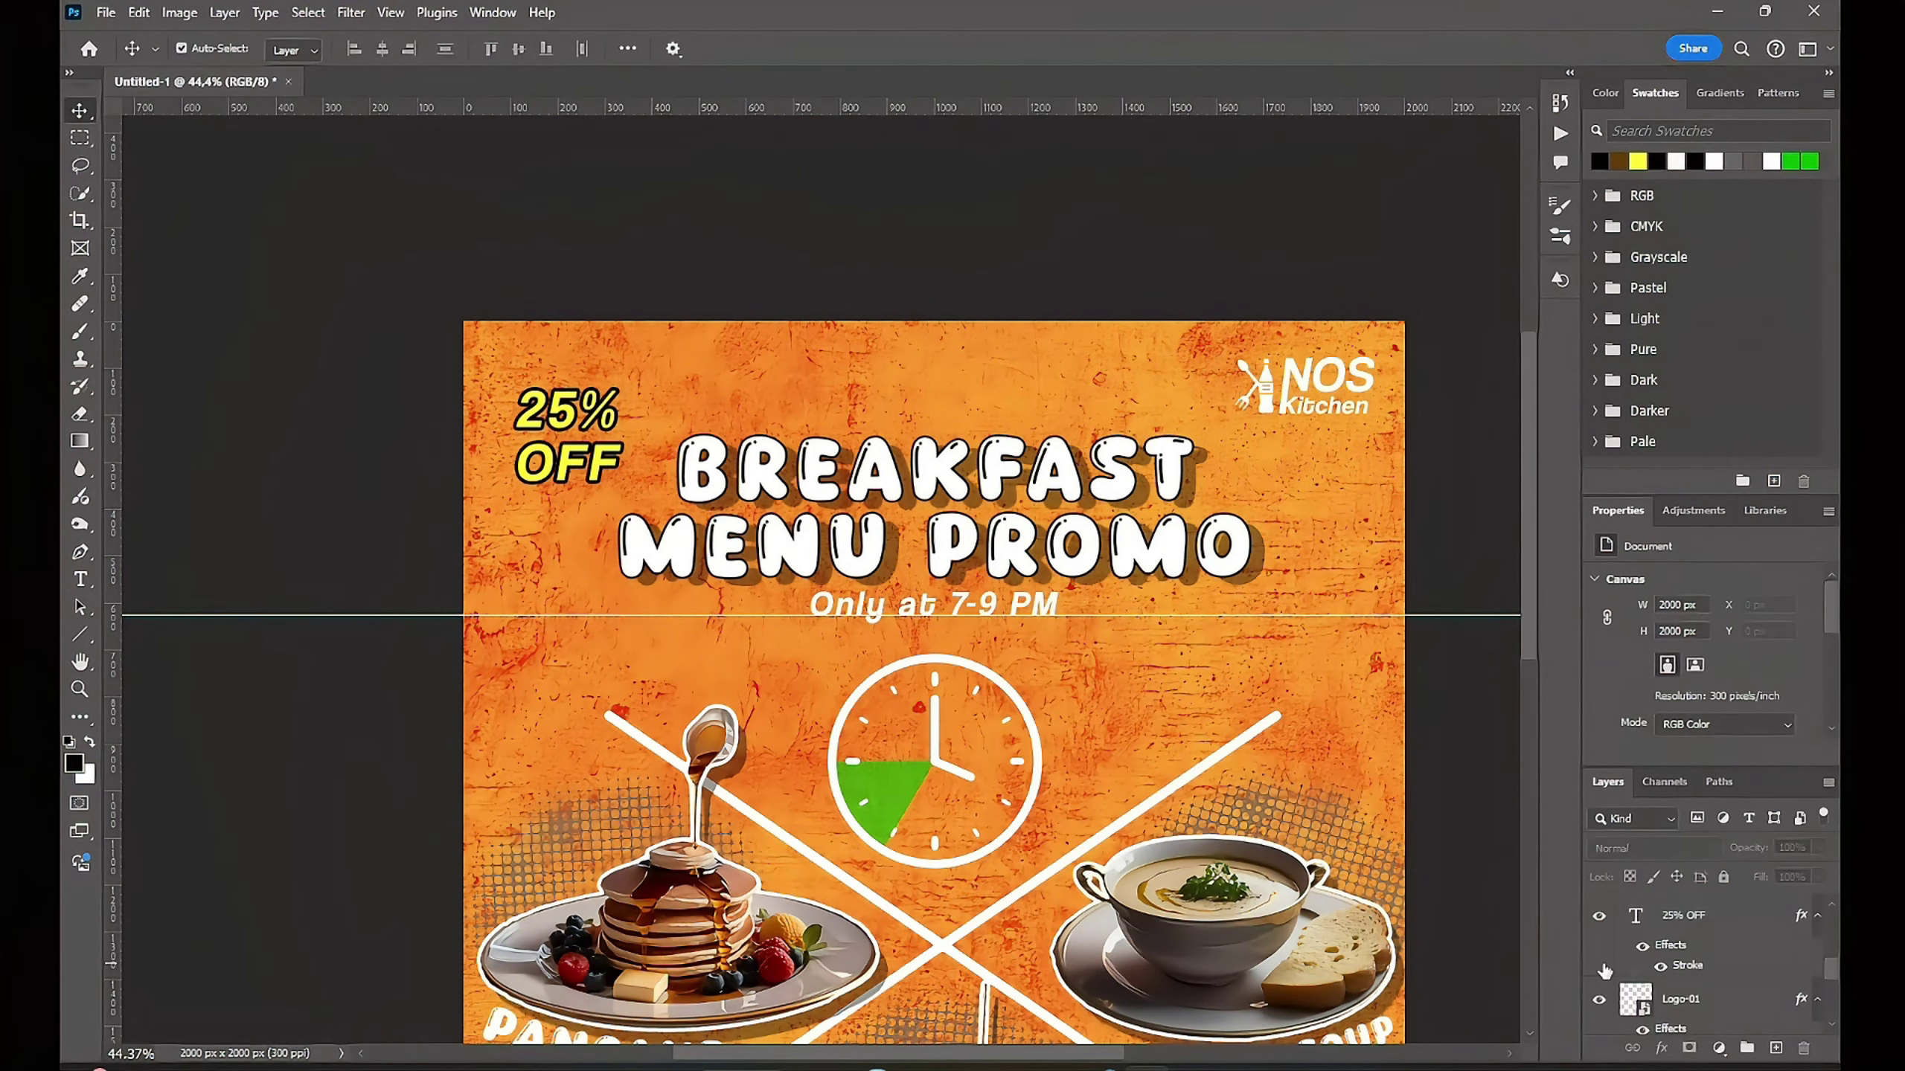
click(1680, 999)
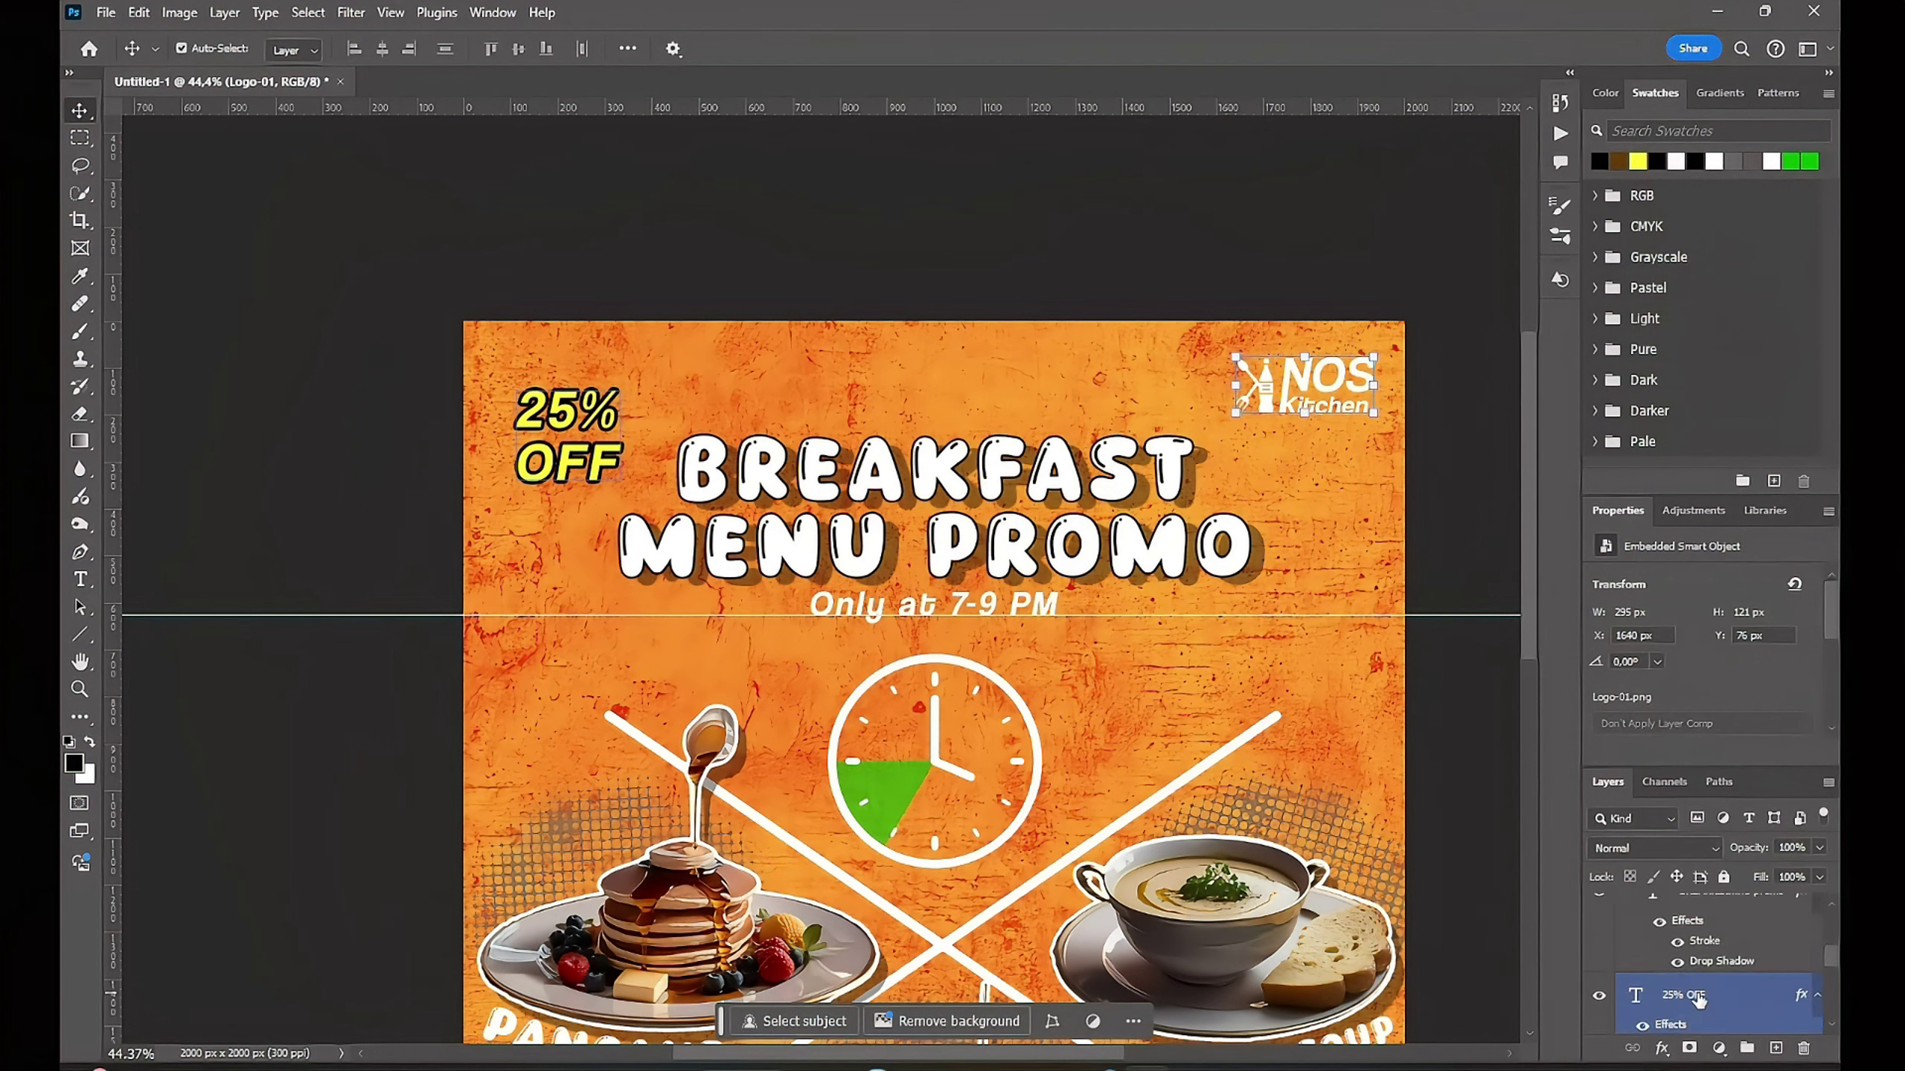
click(1619, 977)
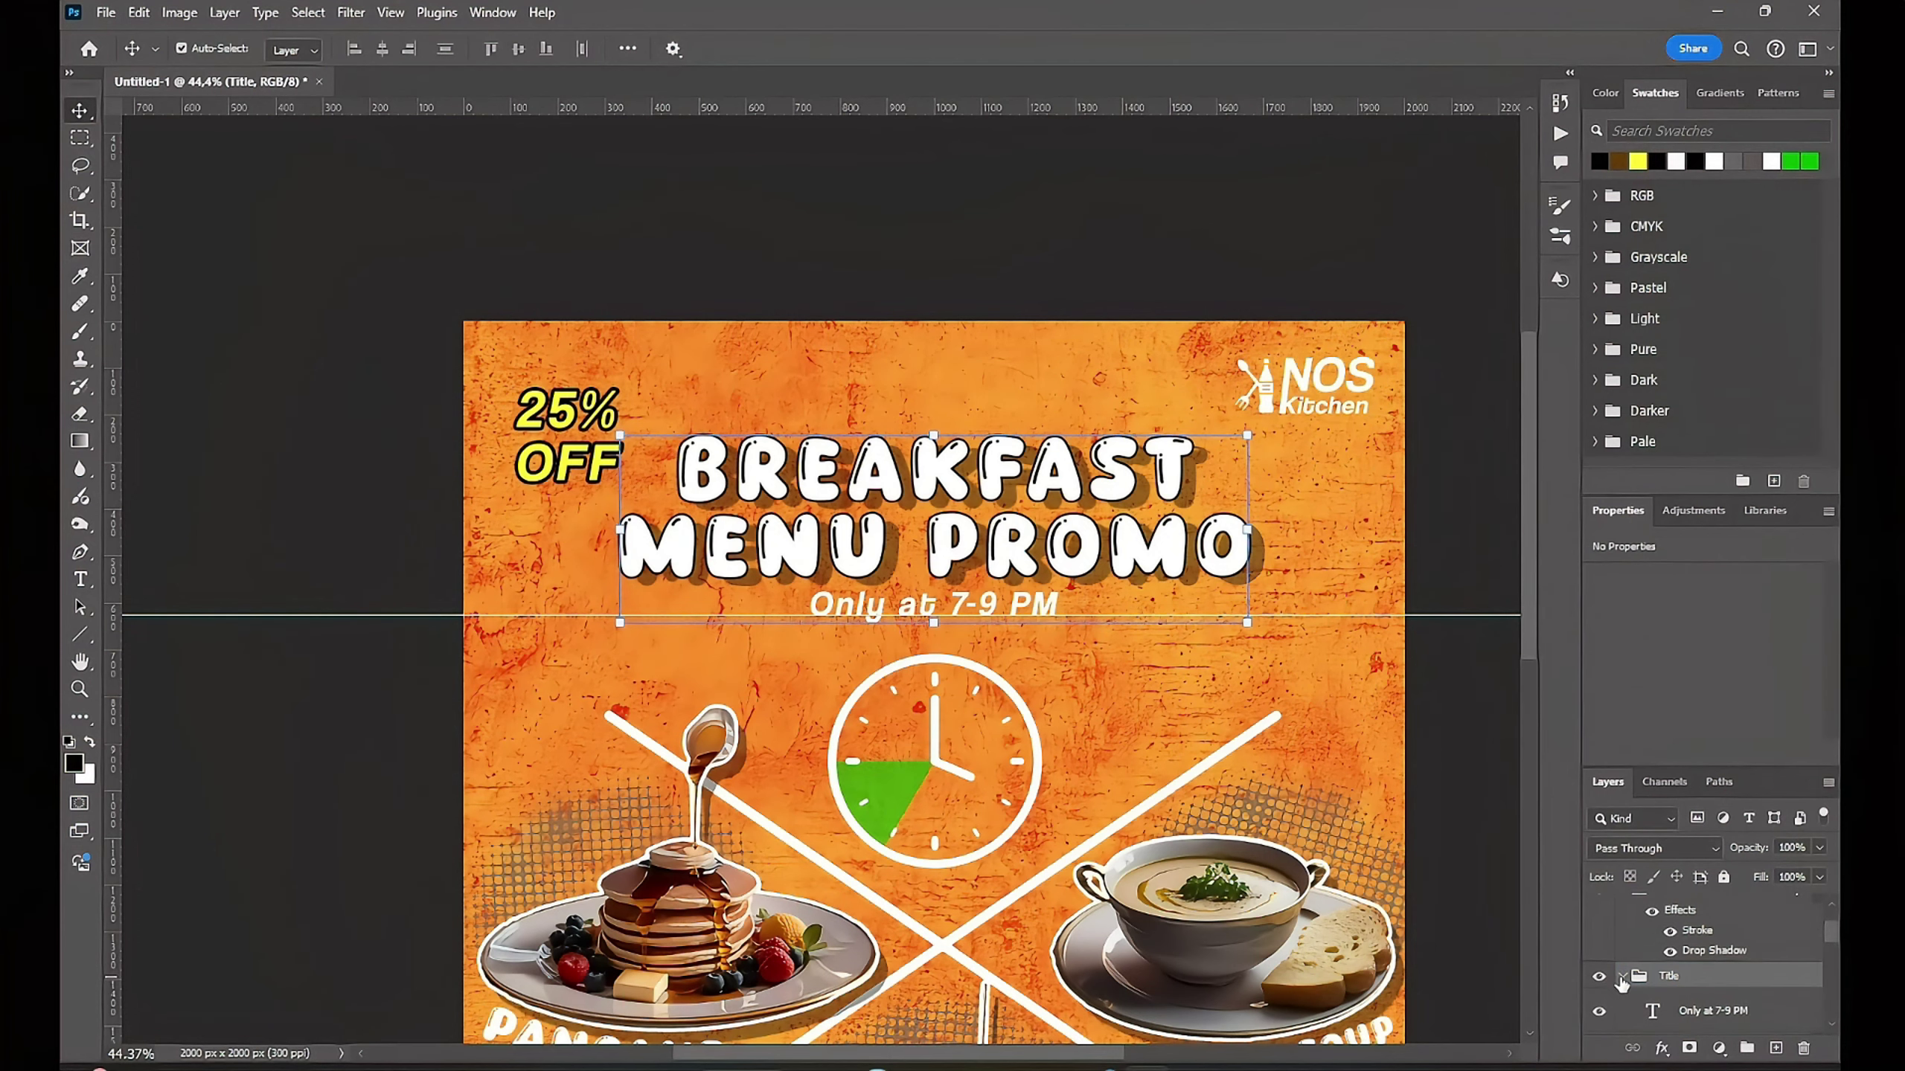
Step: Draw a yellow rectangle over 25% OFF and place it beneath the text layer
click(1680, 973)
scroll(149, 617, up, 1)
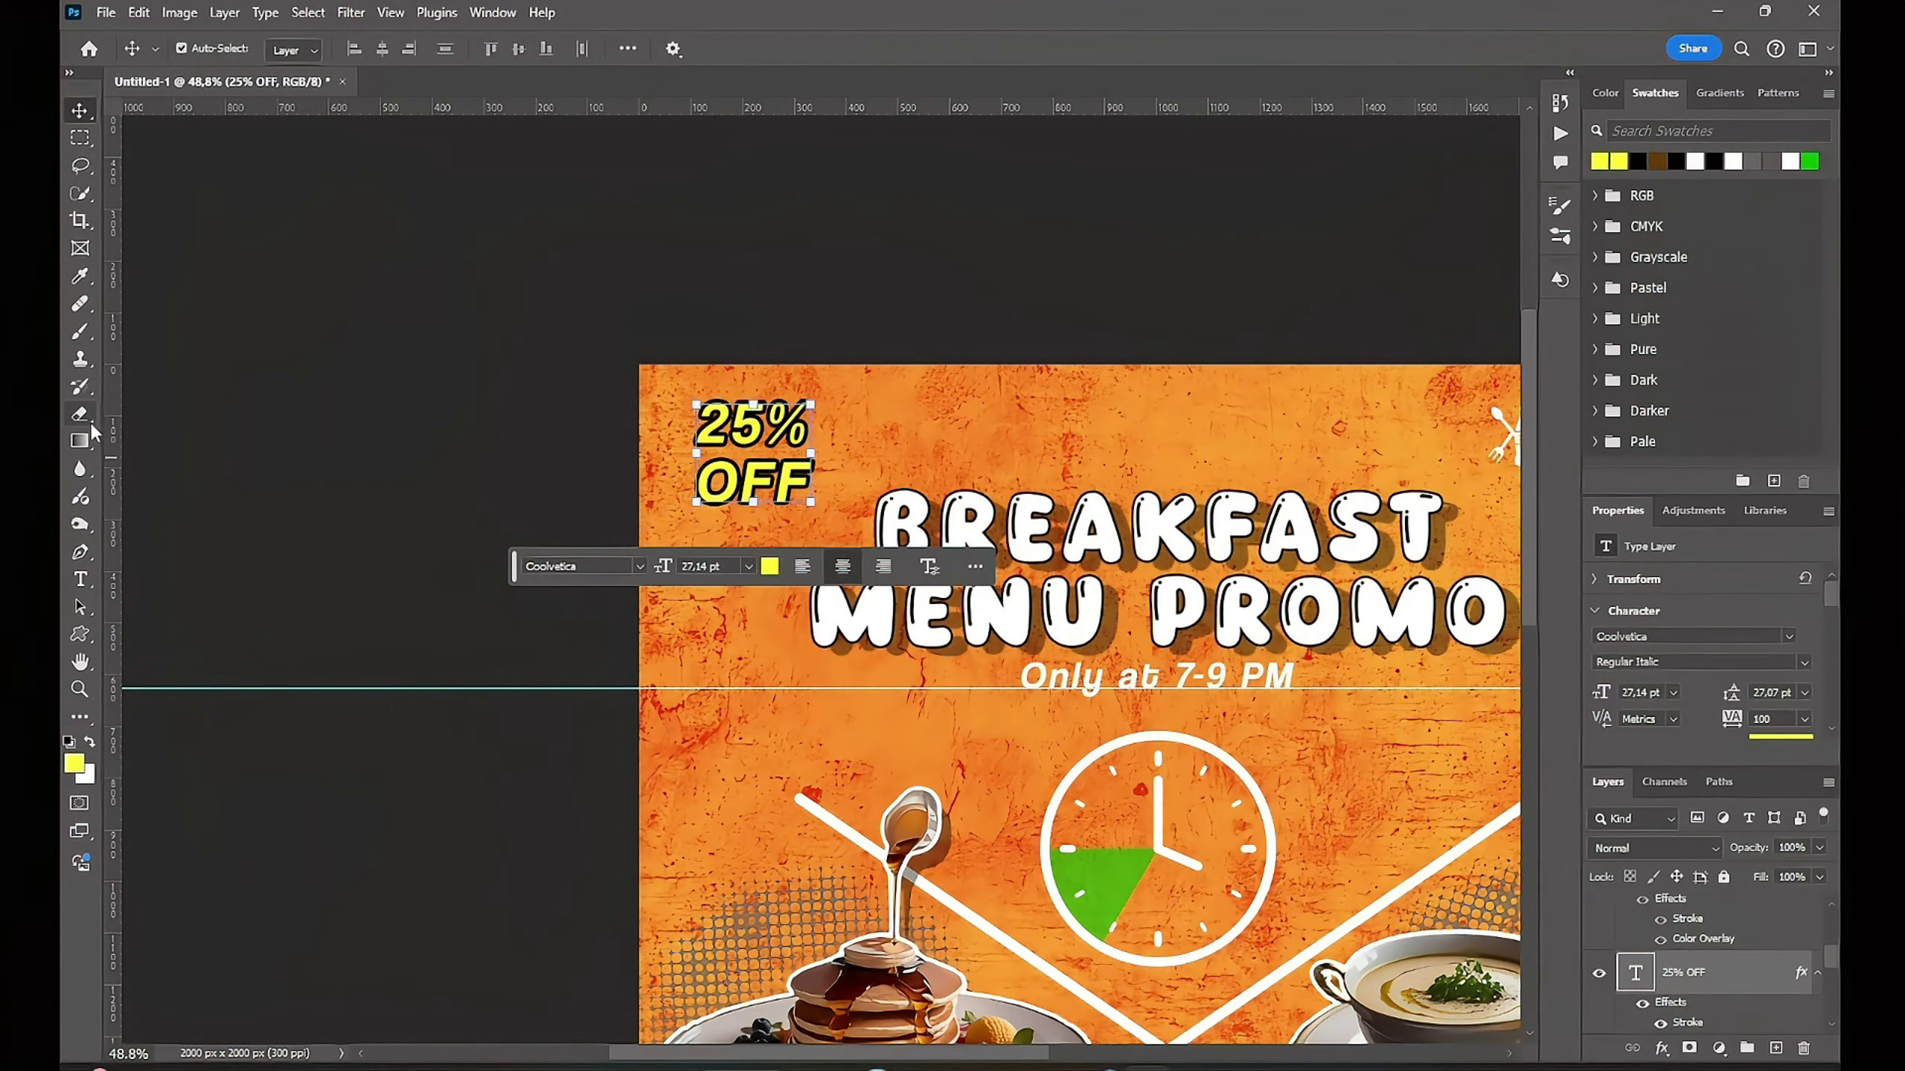
click(80, 634)
click(150, 731)
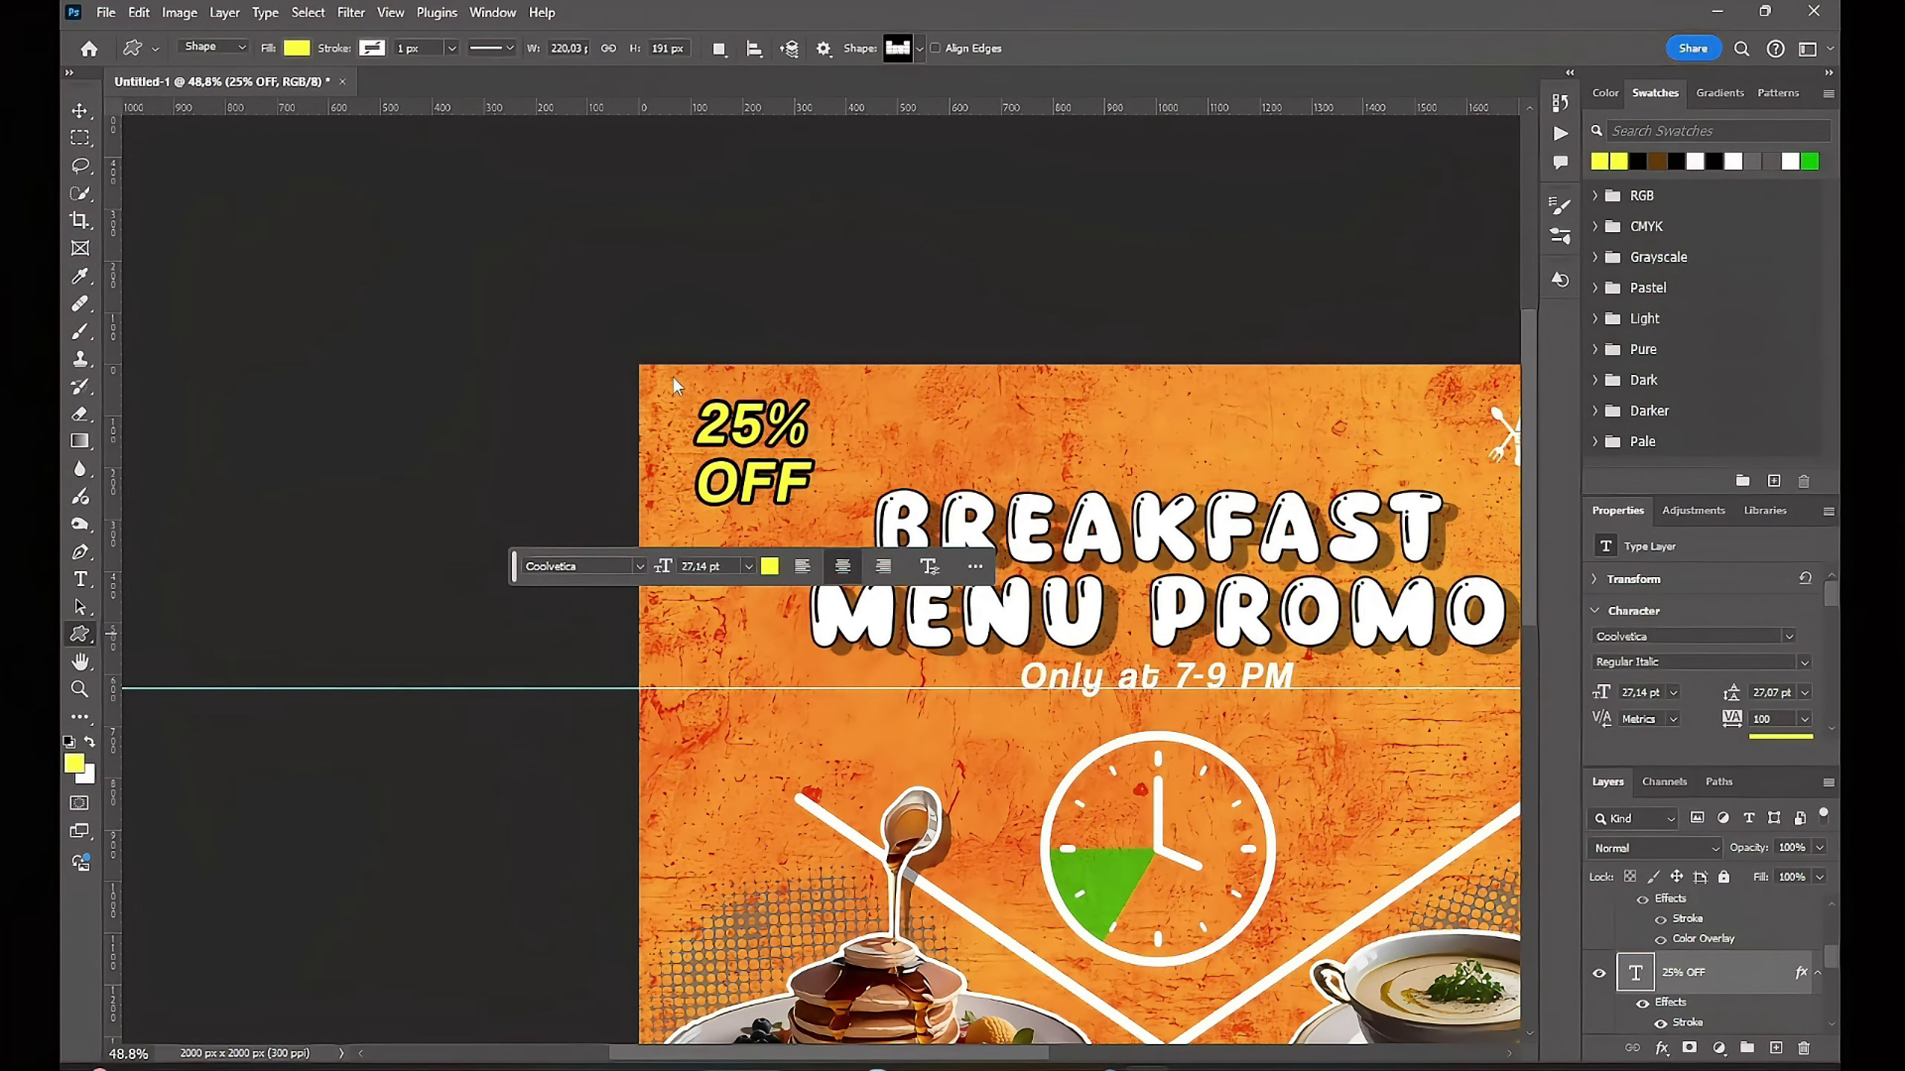
key(shift+u)
drag(662, 321, 844, 567)
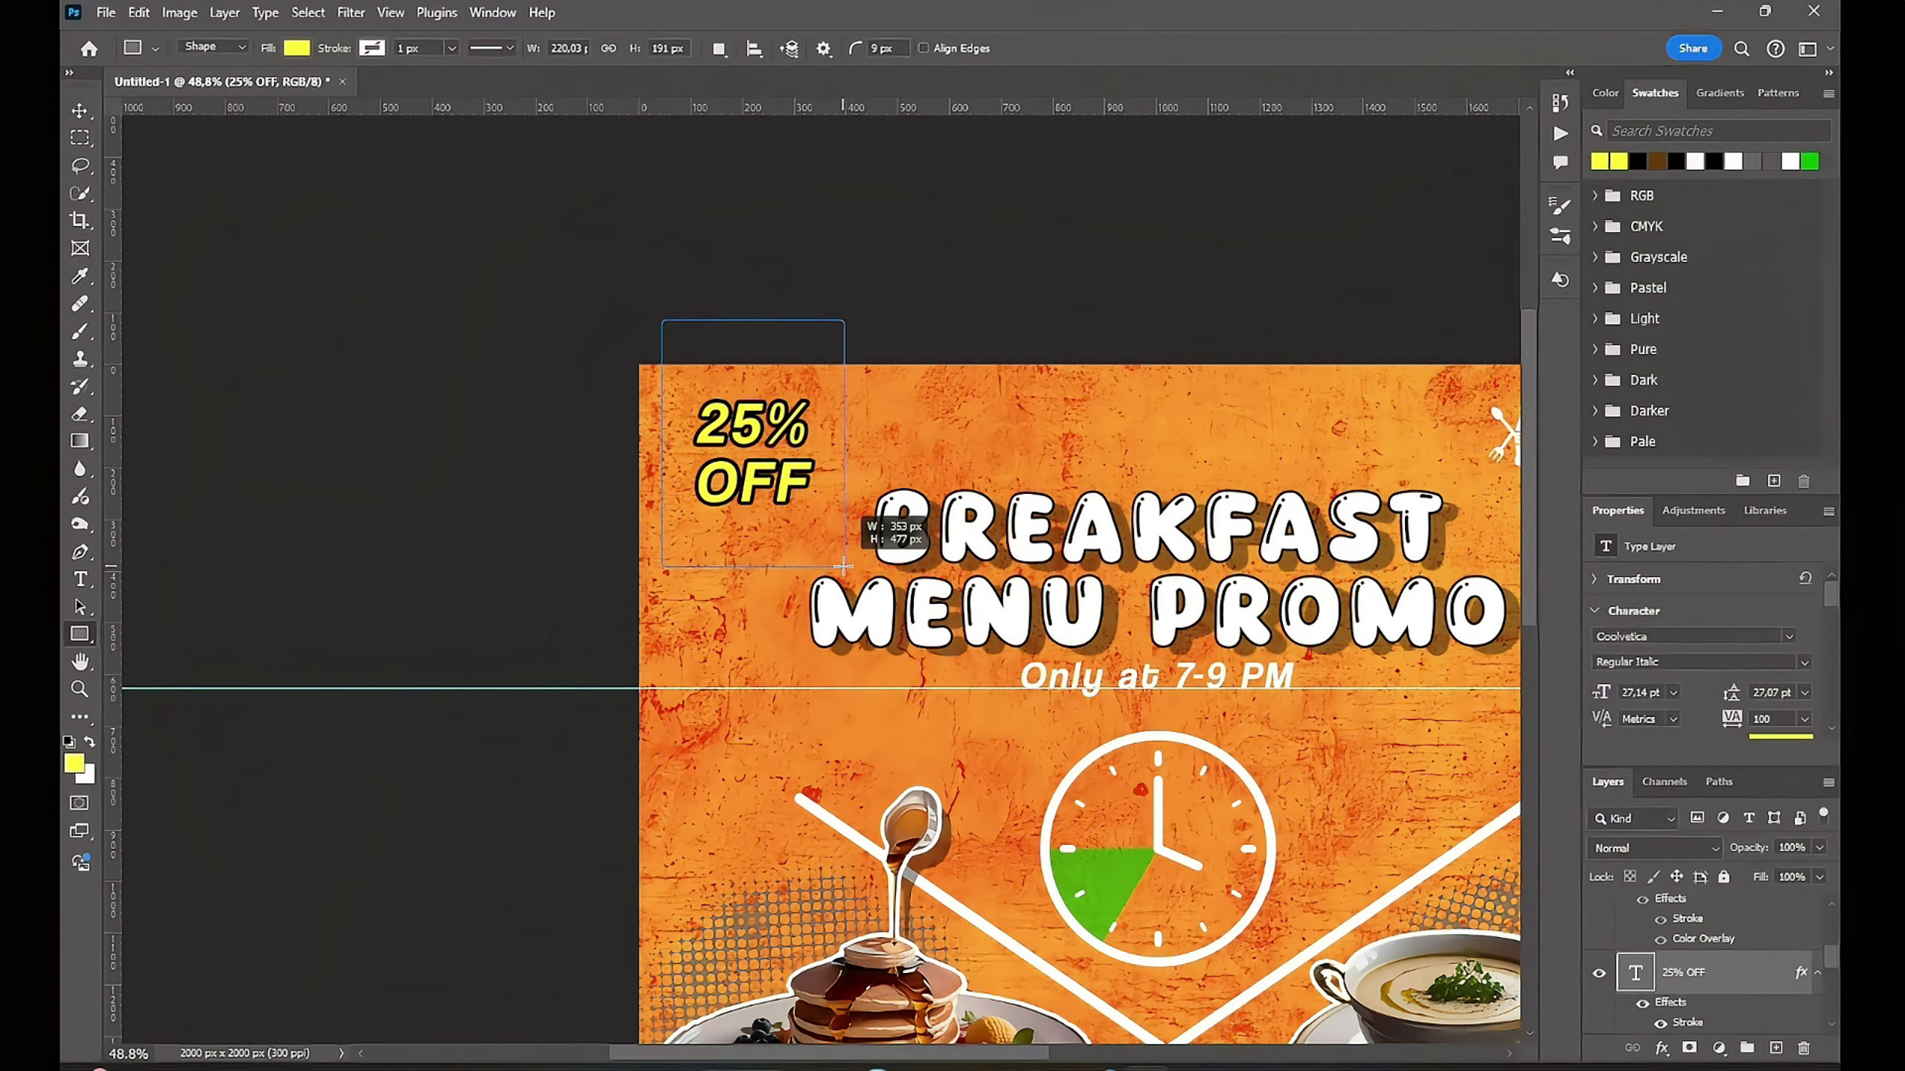
drag(1710, 974, 1732, 1005)
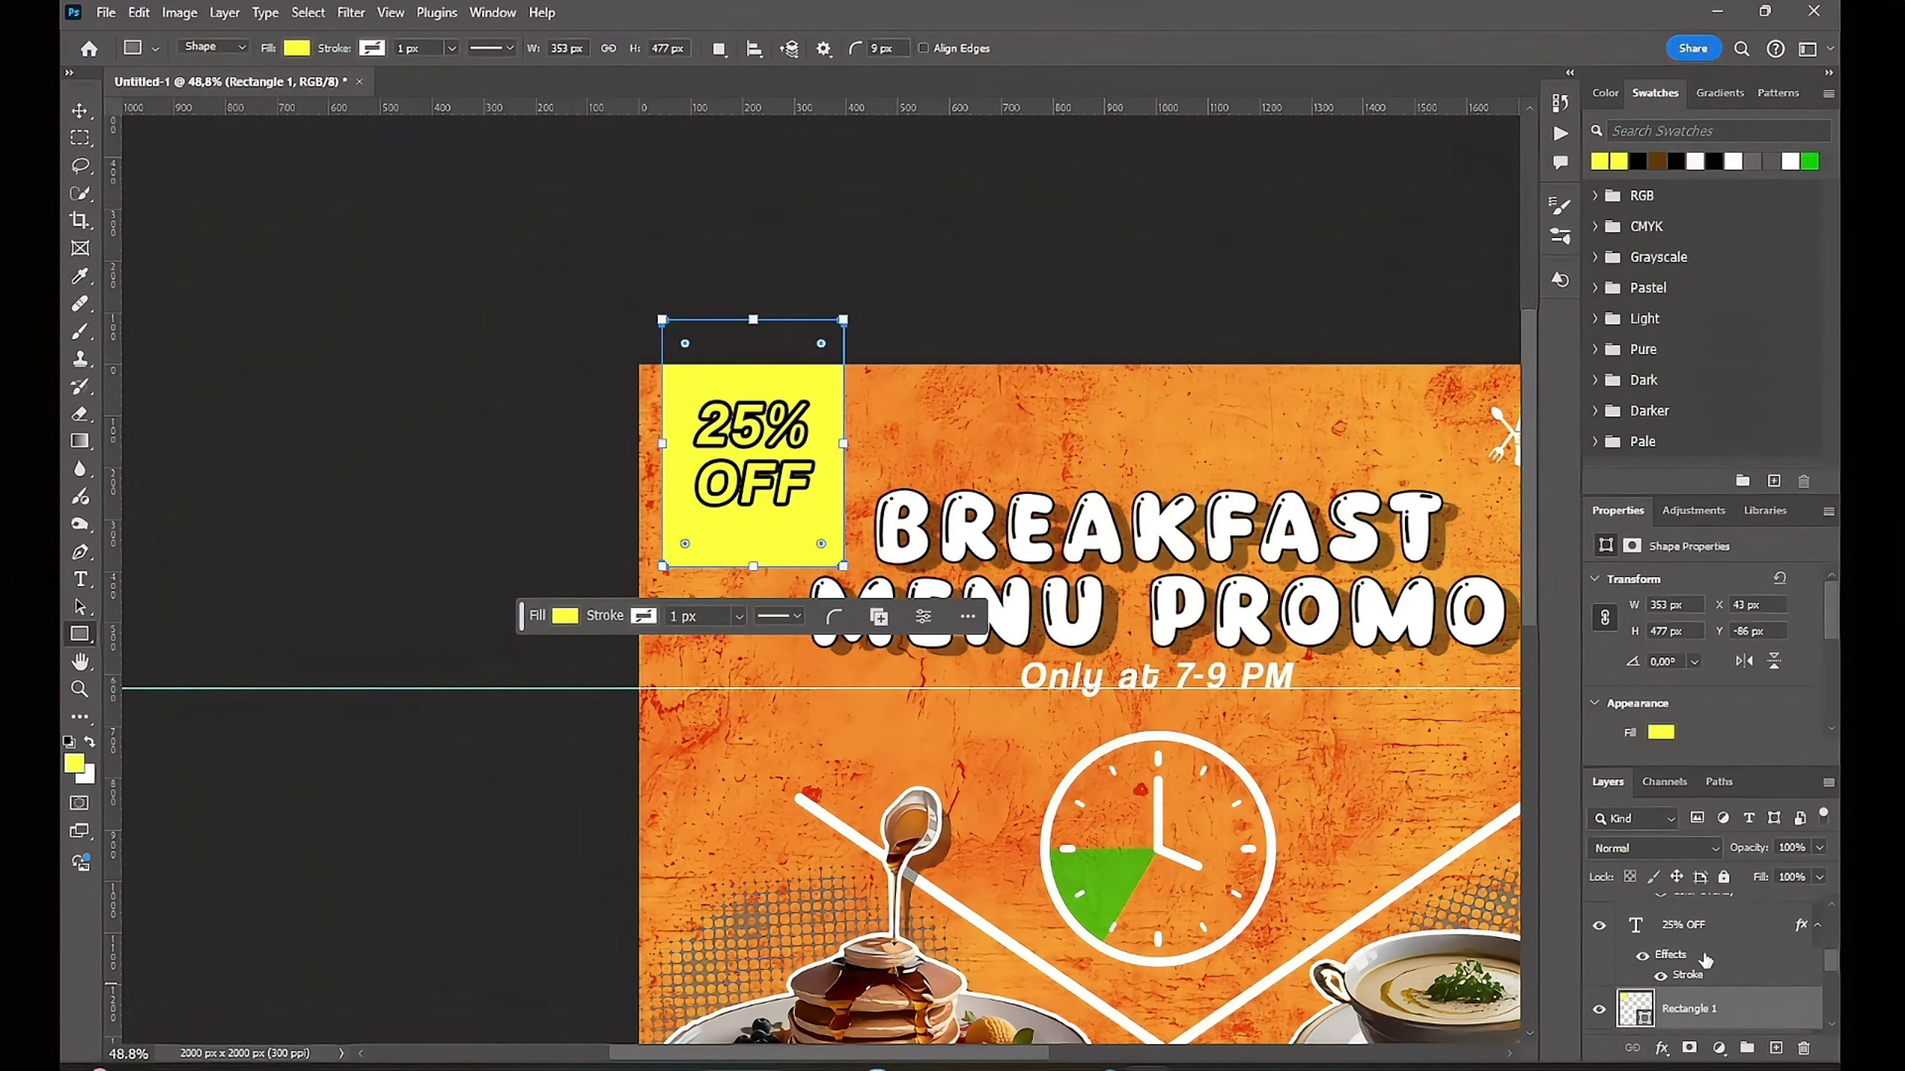
Step: Round the rectangle's corners and nudge it up past the poster's top edge
scroll(1705, 961, down, 1)
drag(832, 554, 802, 515)
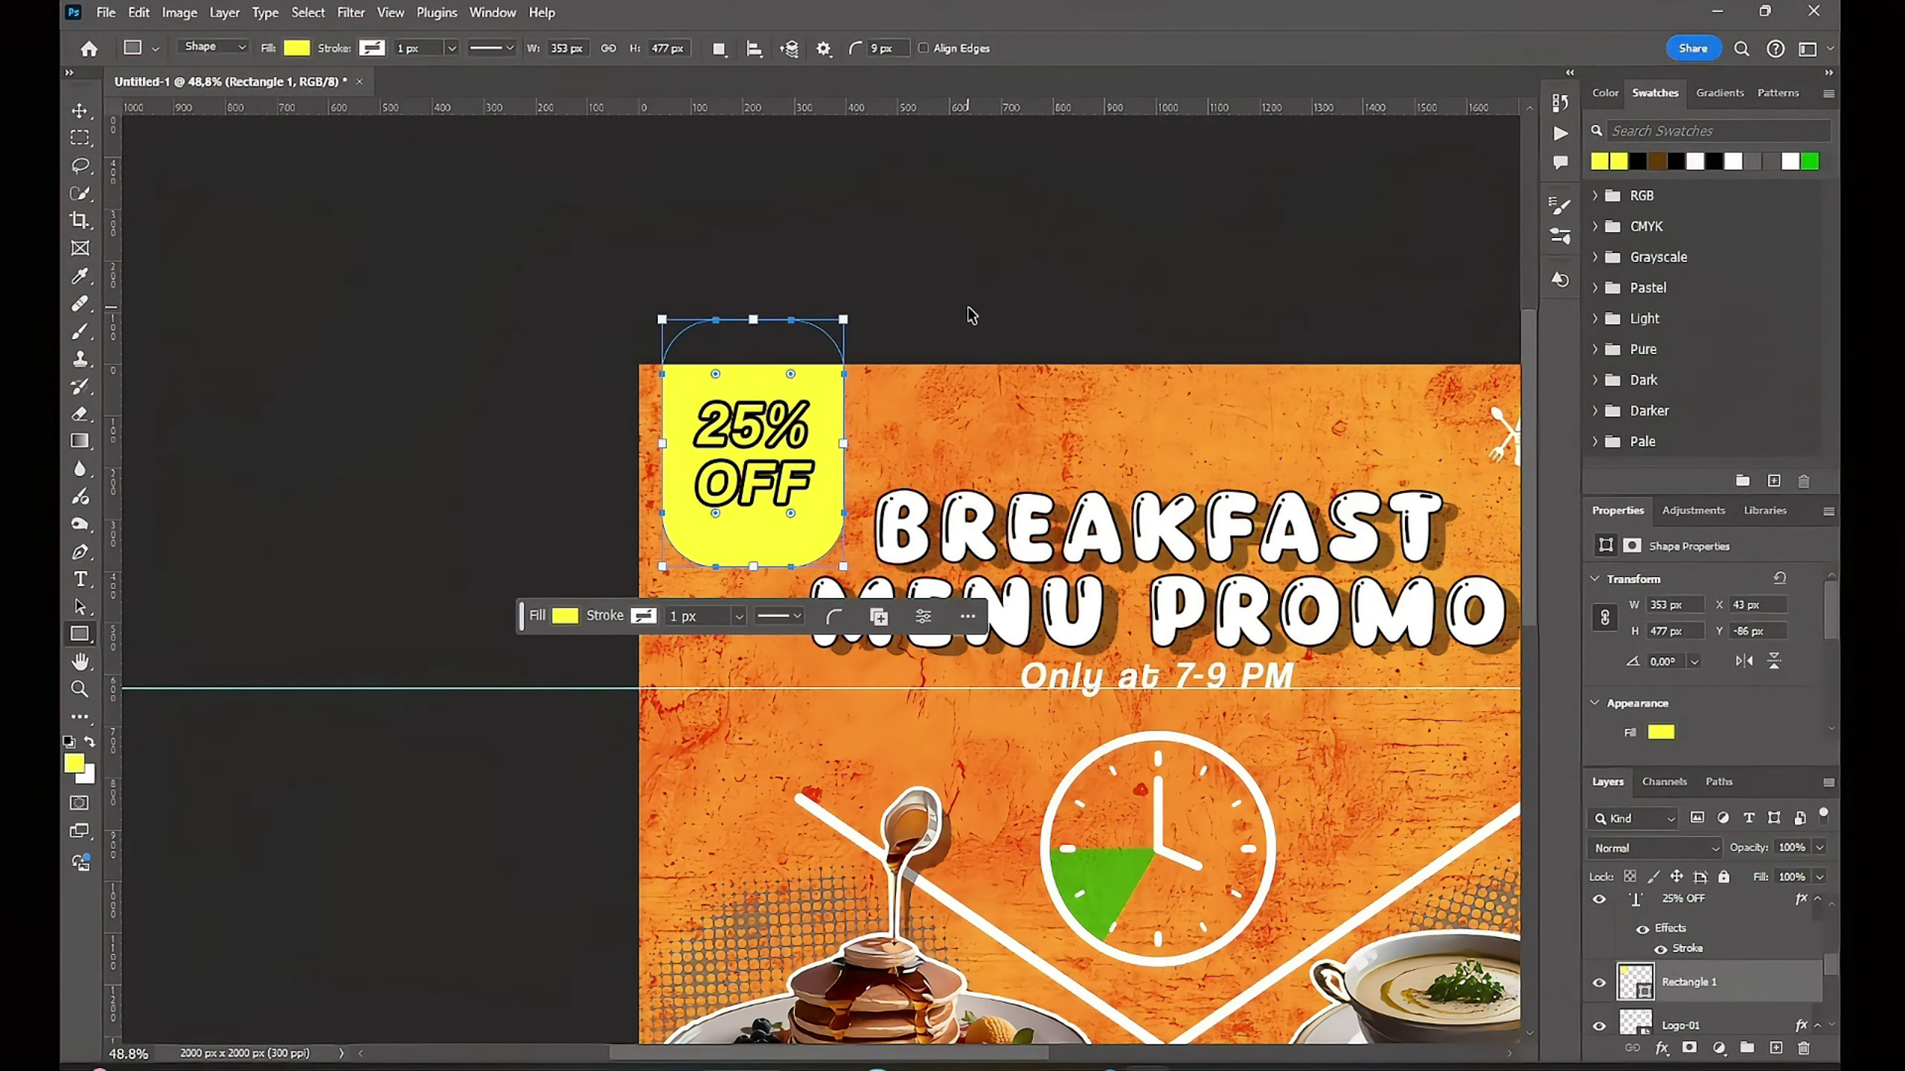
key(ctrl+t)
key(shift+Up)
key(shift+Up)
key(shift+Up)
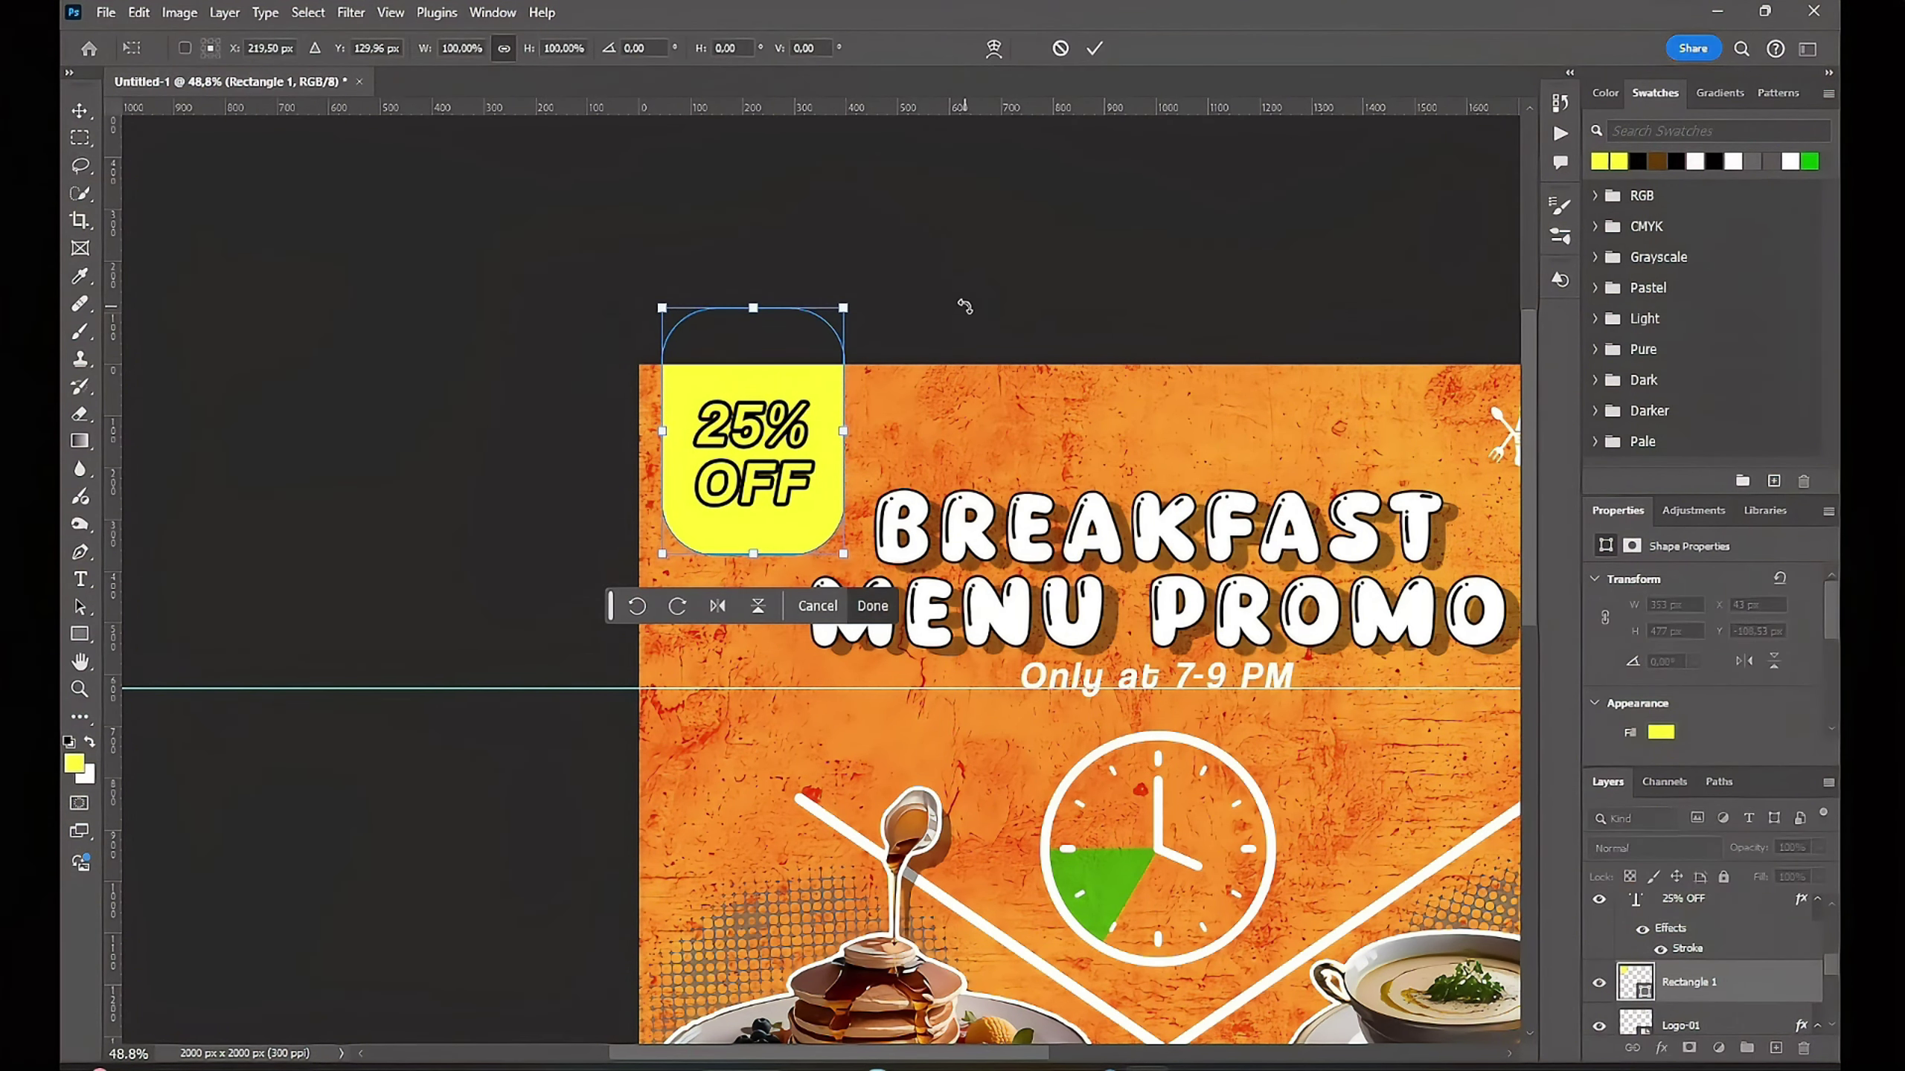
click(872, 606)
Step: Preview a red colour on the 25% OFF text, then cancel to keep it yellow
key(v)
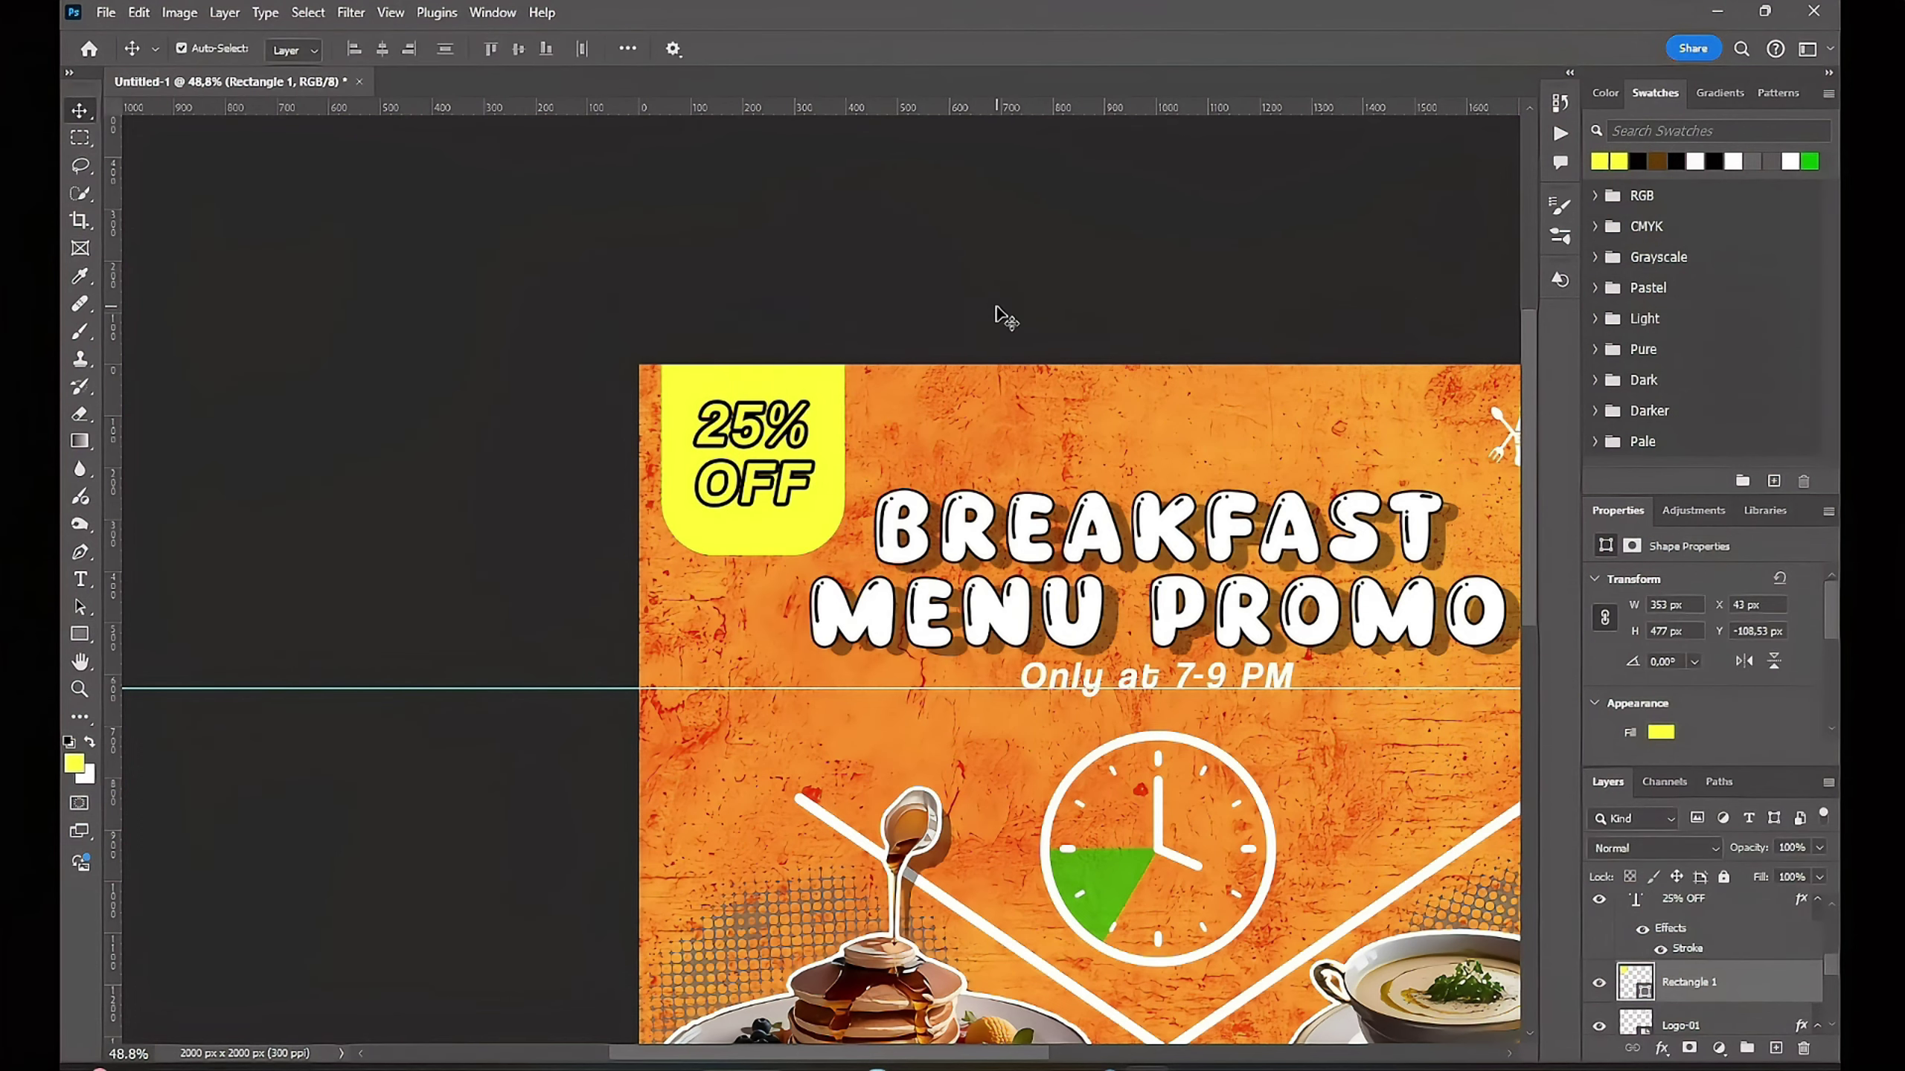
click(1004, 319)
click(1688, 904)
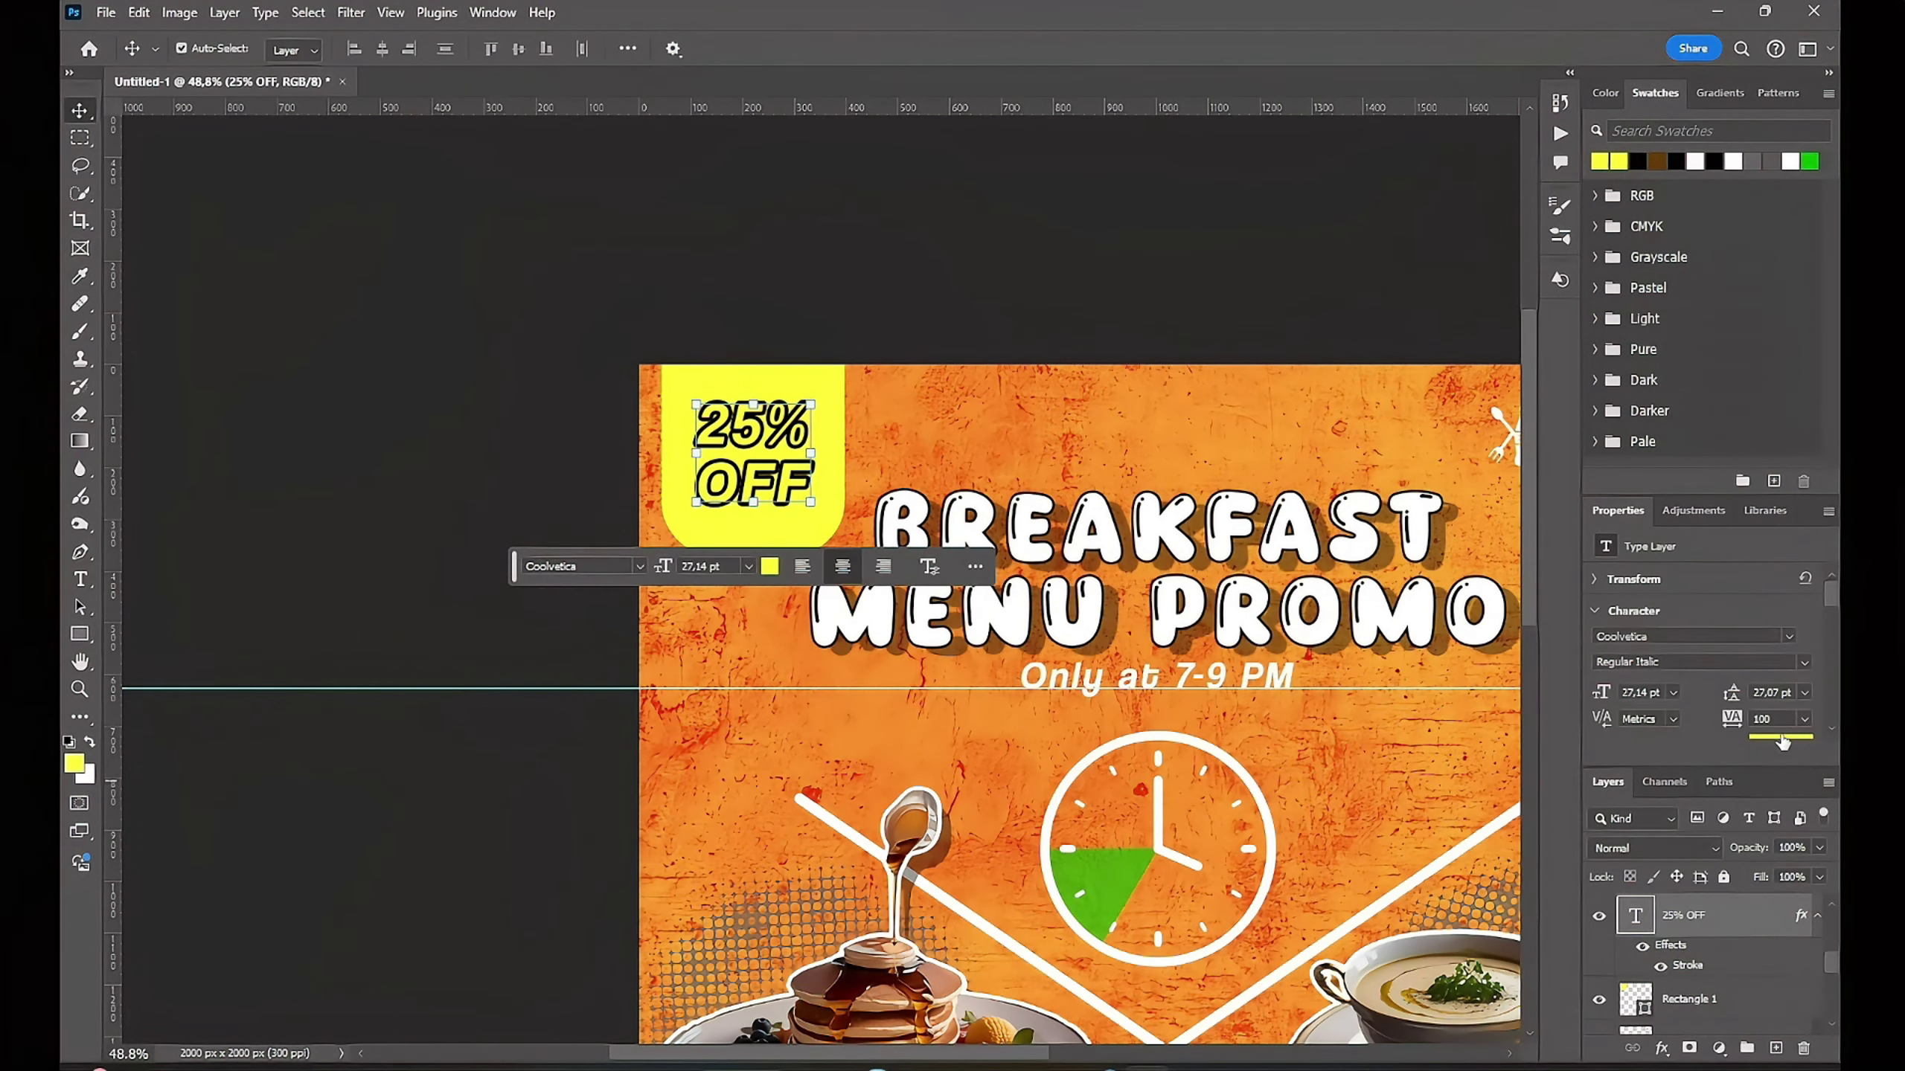
click(1783, 738)
drag(1549, 812, 1542, 665)
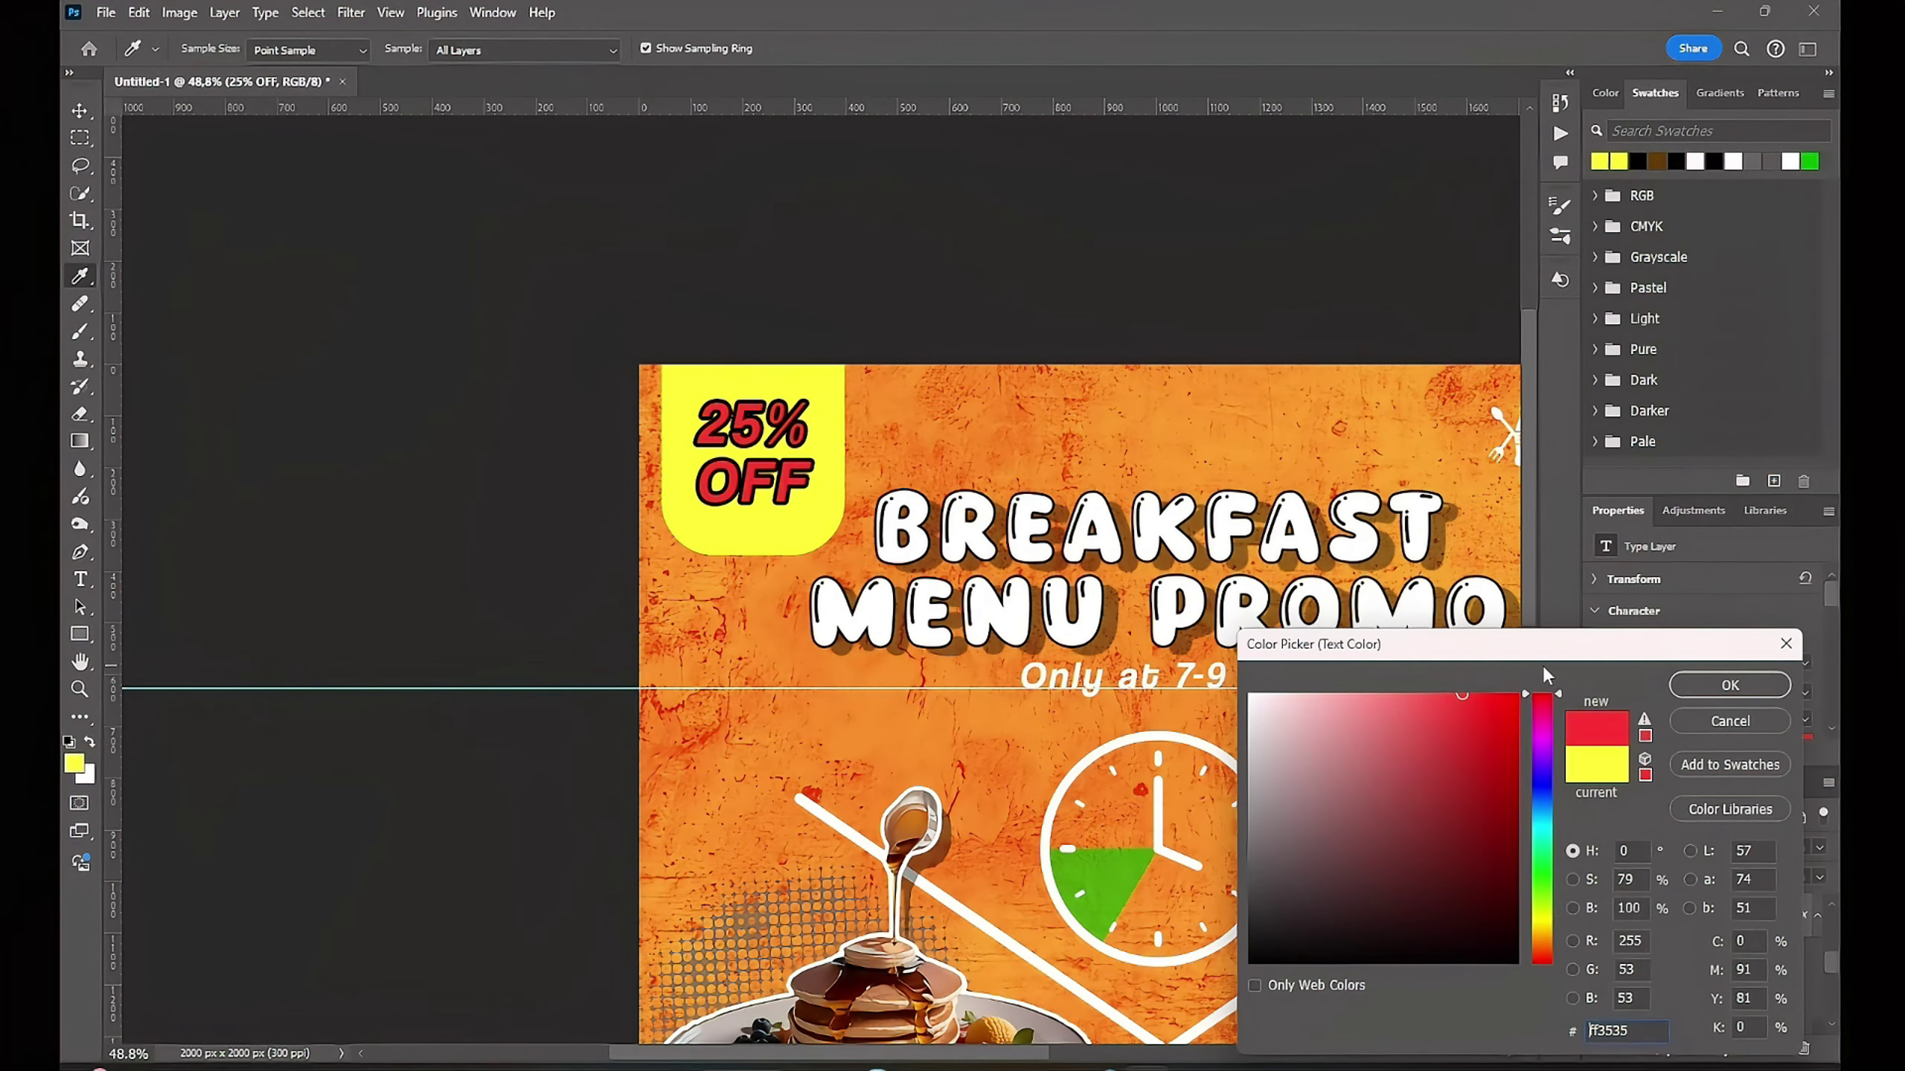
click(1702, 722)
Step: Try black and then grey swatch fills on the Rectangle 1 badge
click(1689, 999)
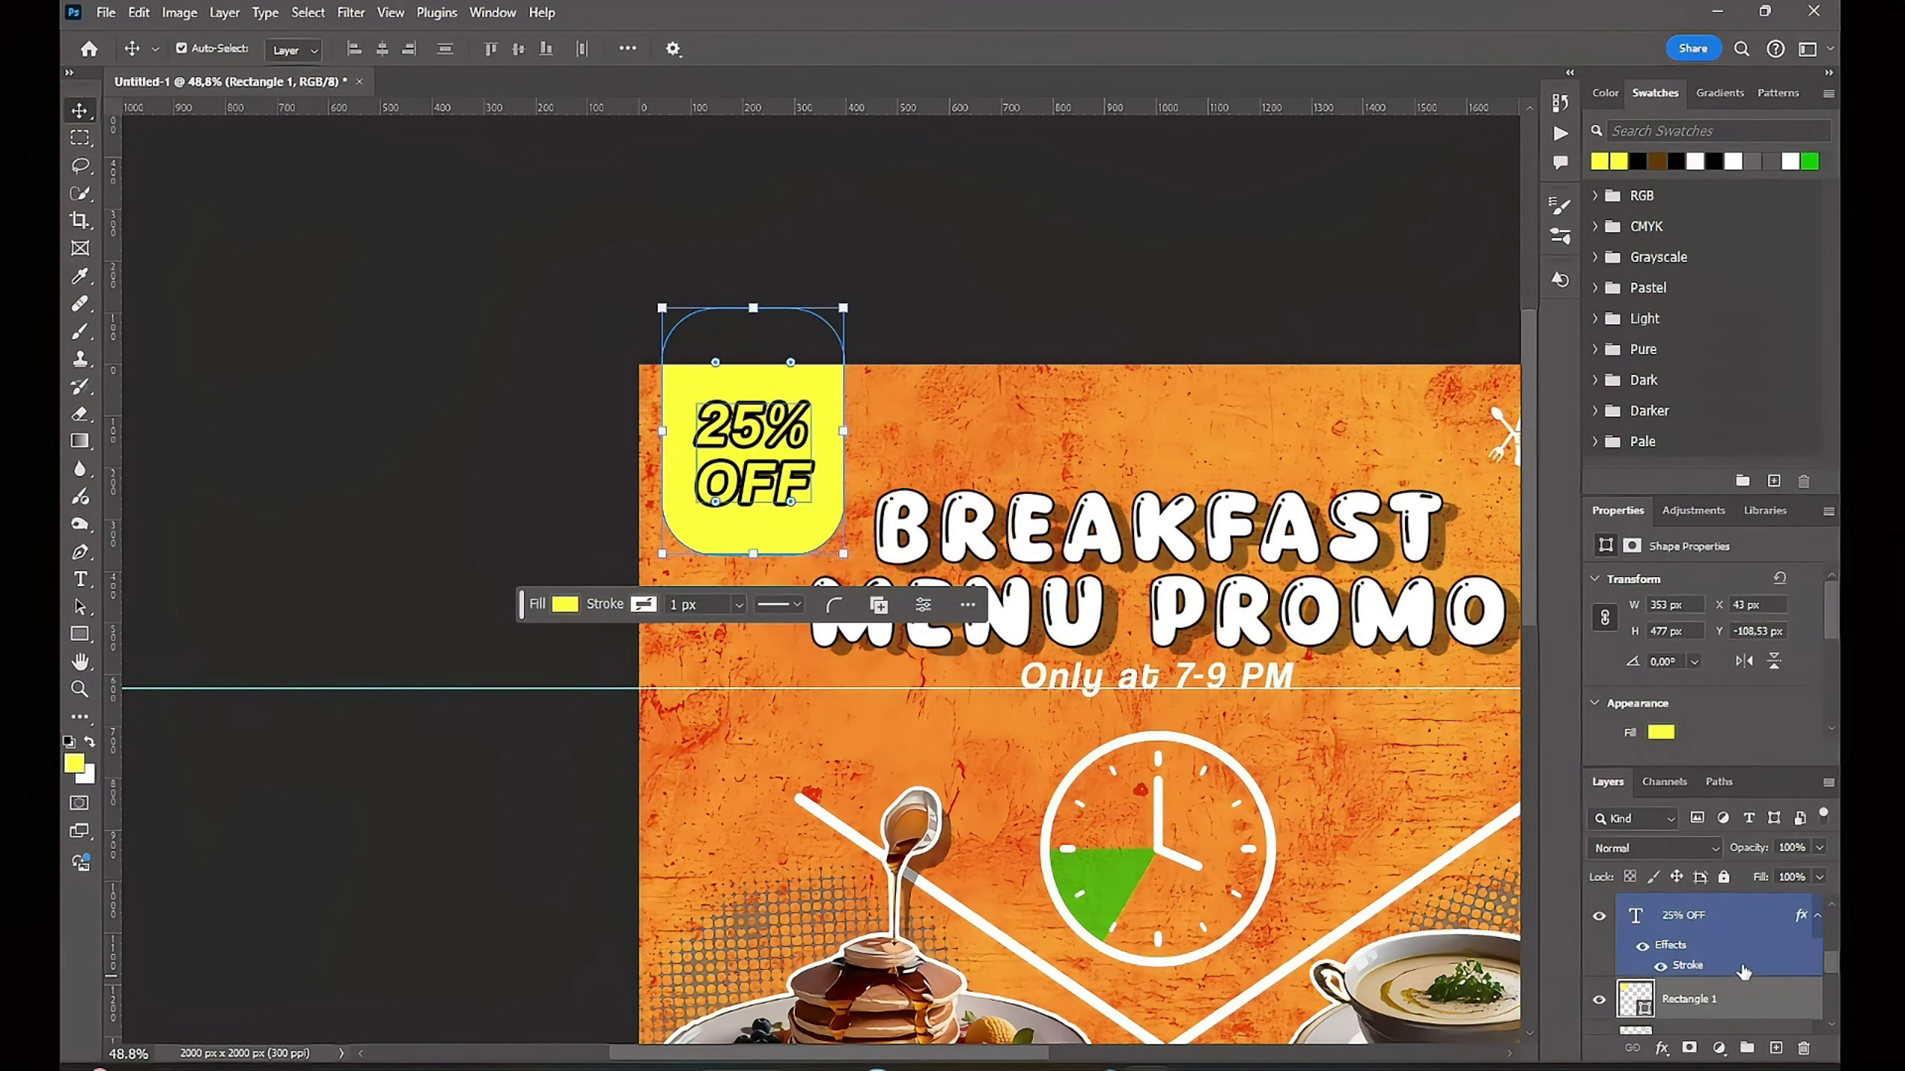
click(1737, 1004)
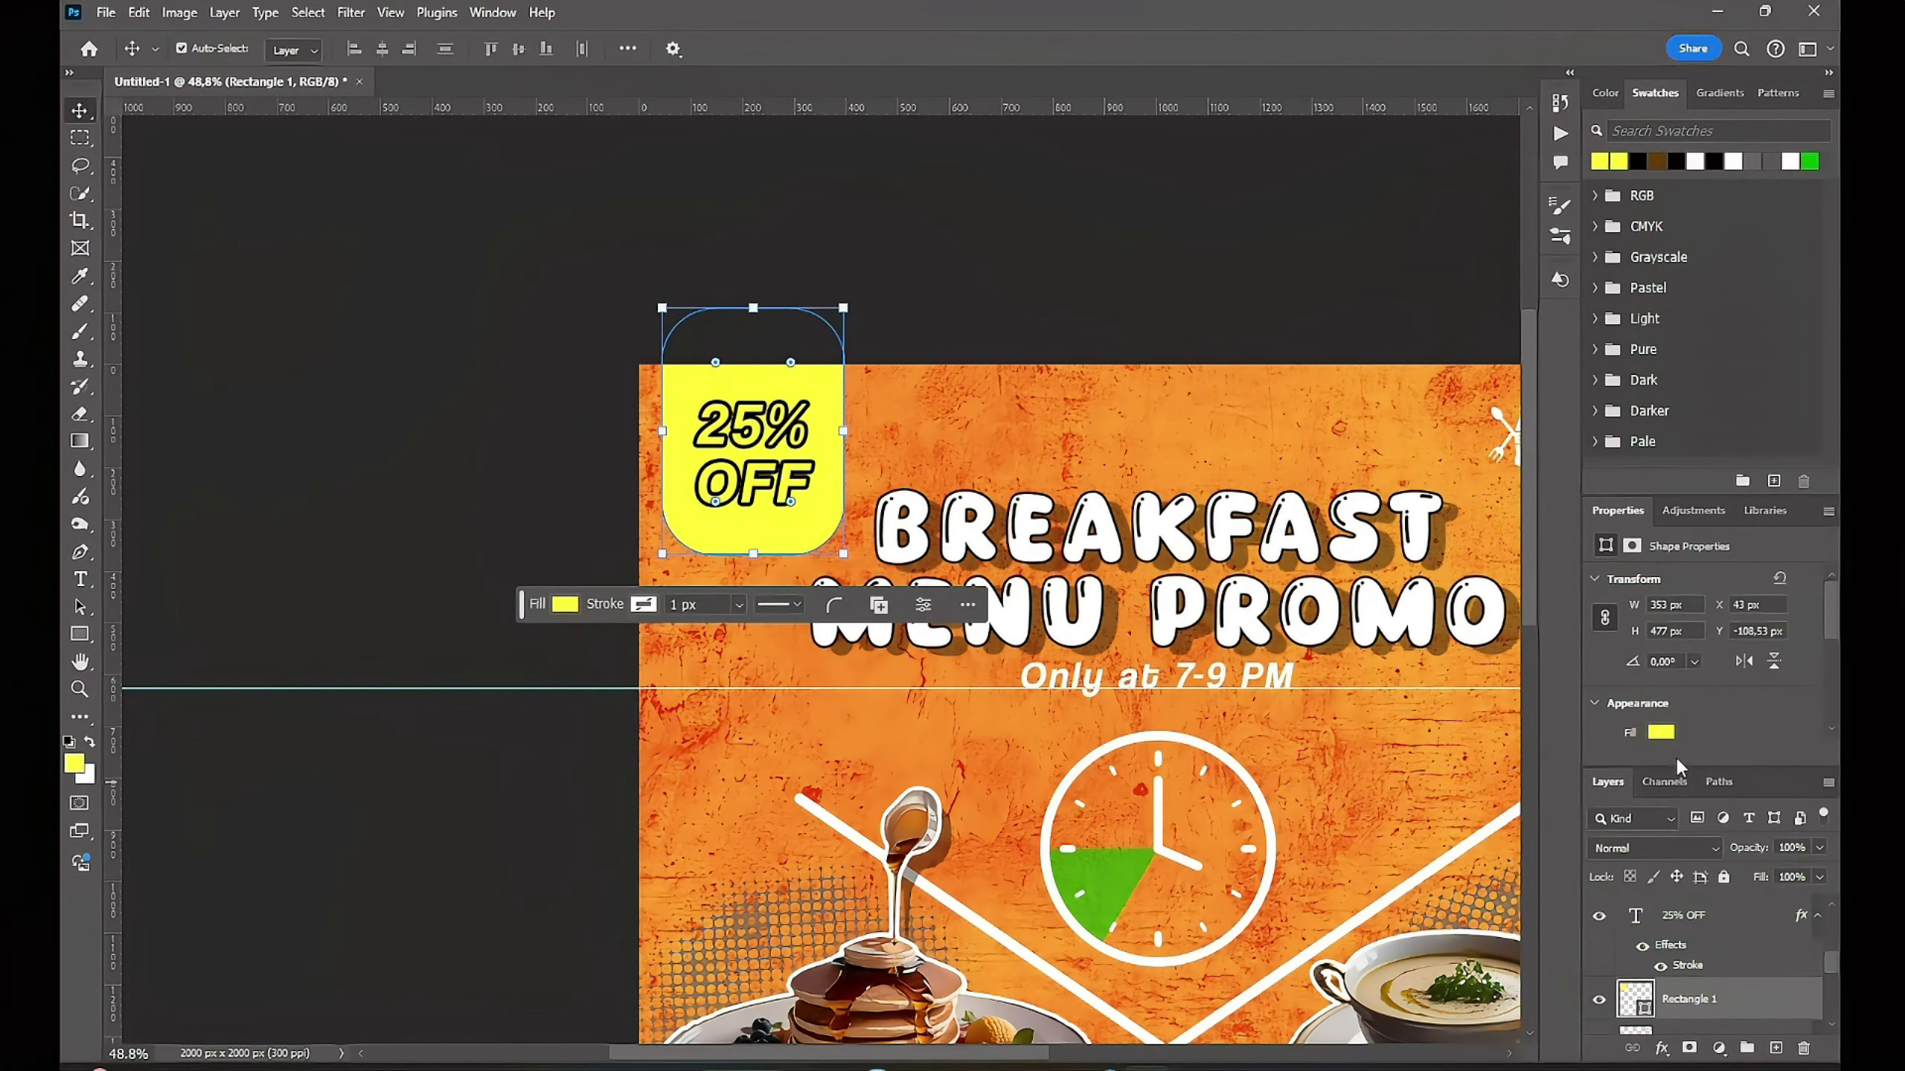
click(1661, 732)
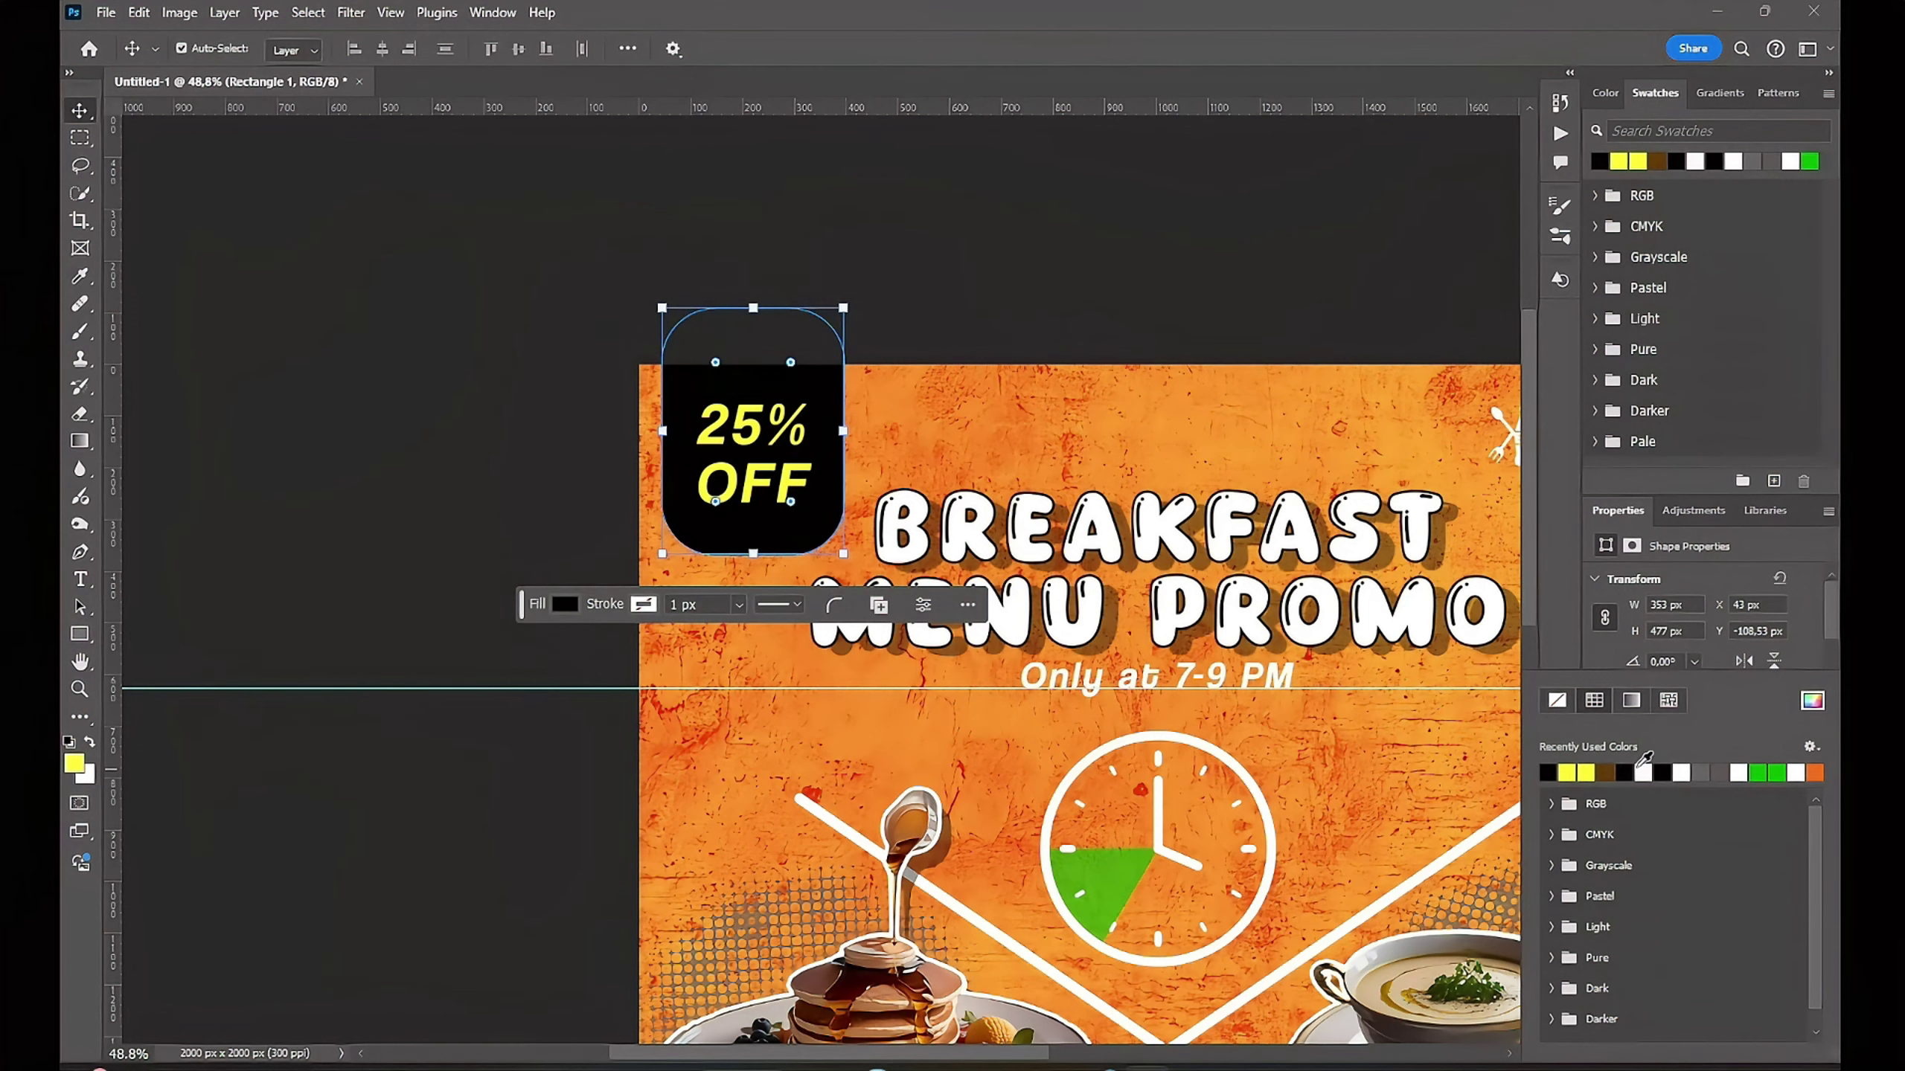
click(1701, 773)
click(1147, 285)
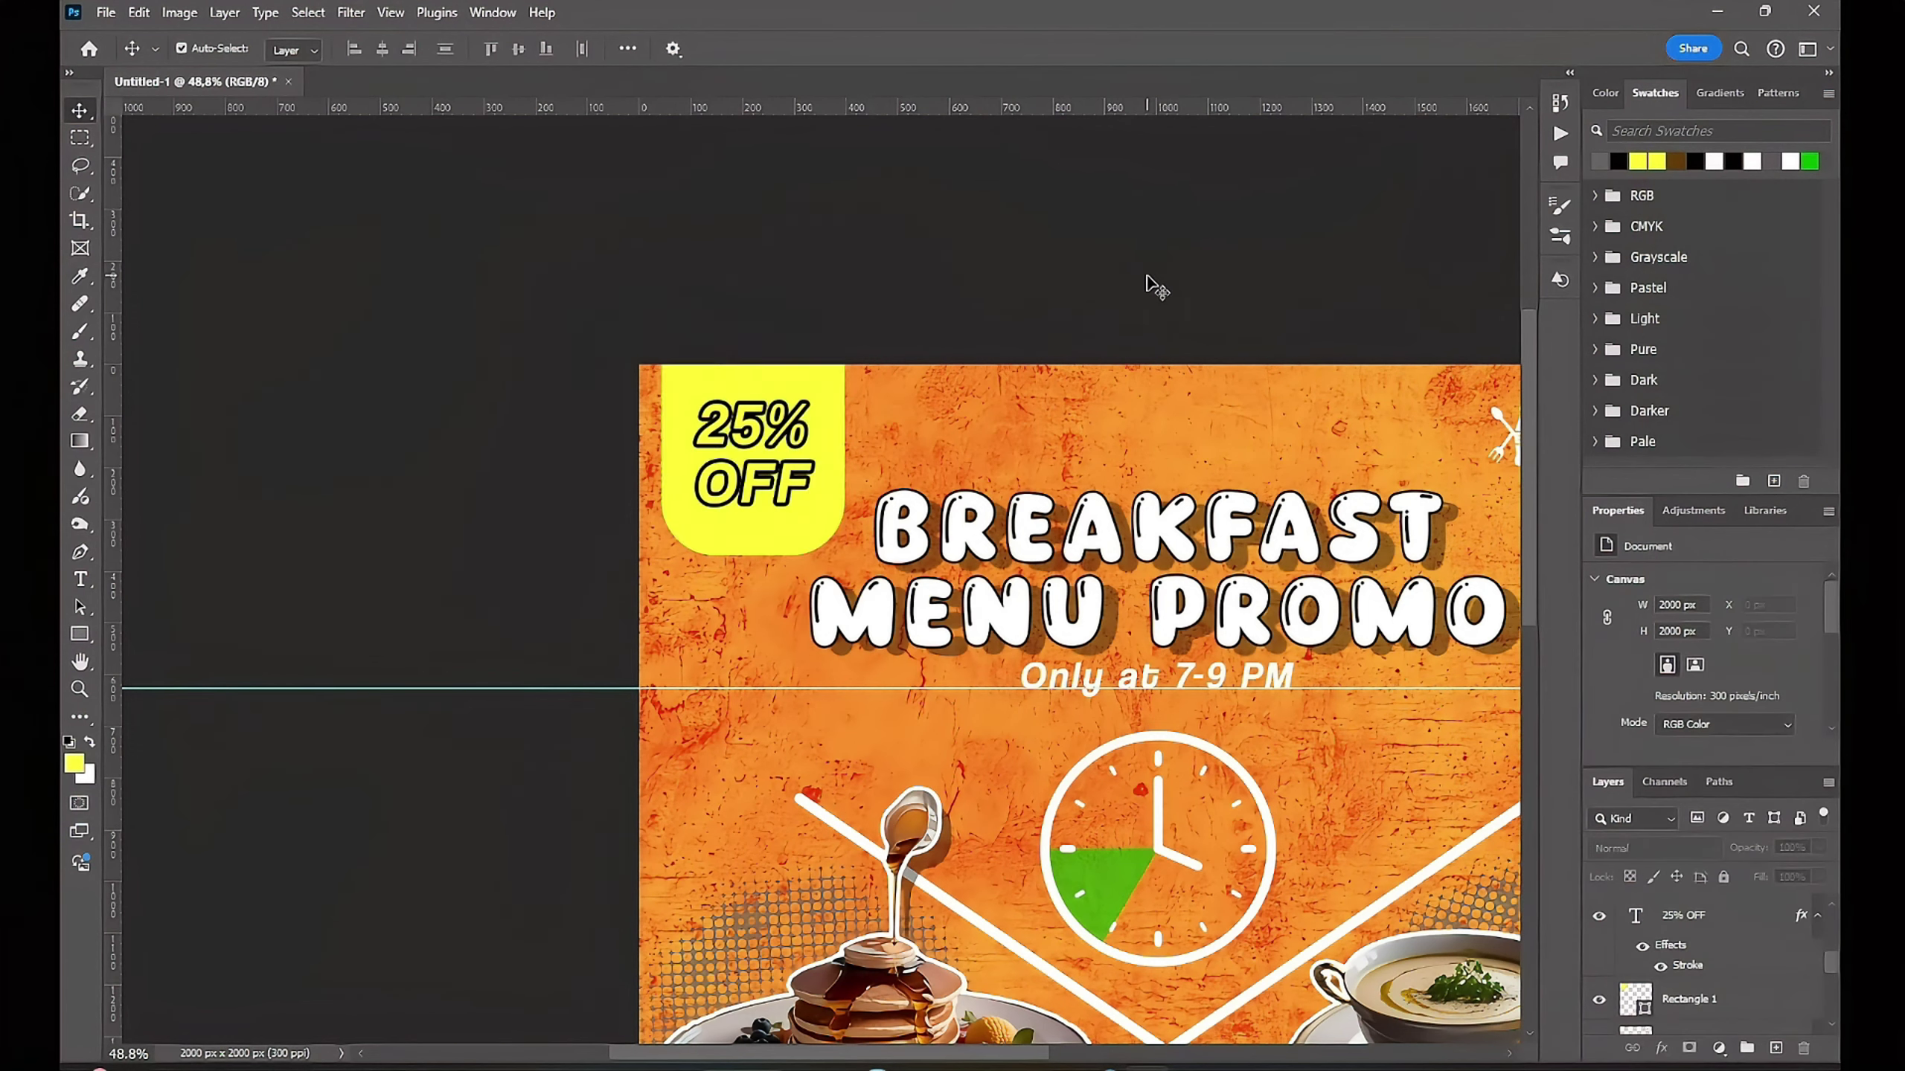
Step: Try brown, green and white swatch fills on the badge rectangle
scroll(1722, 938, down, 2)
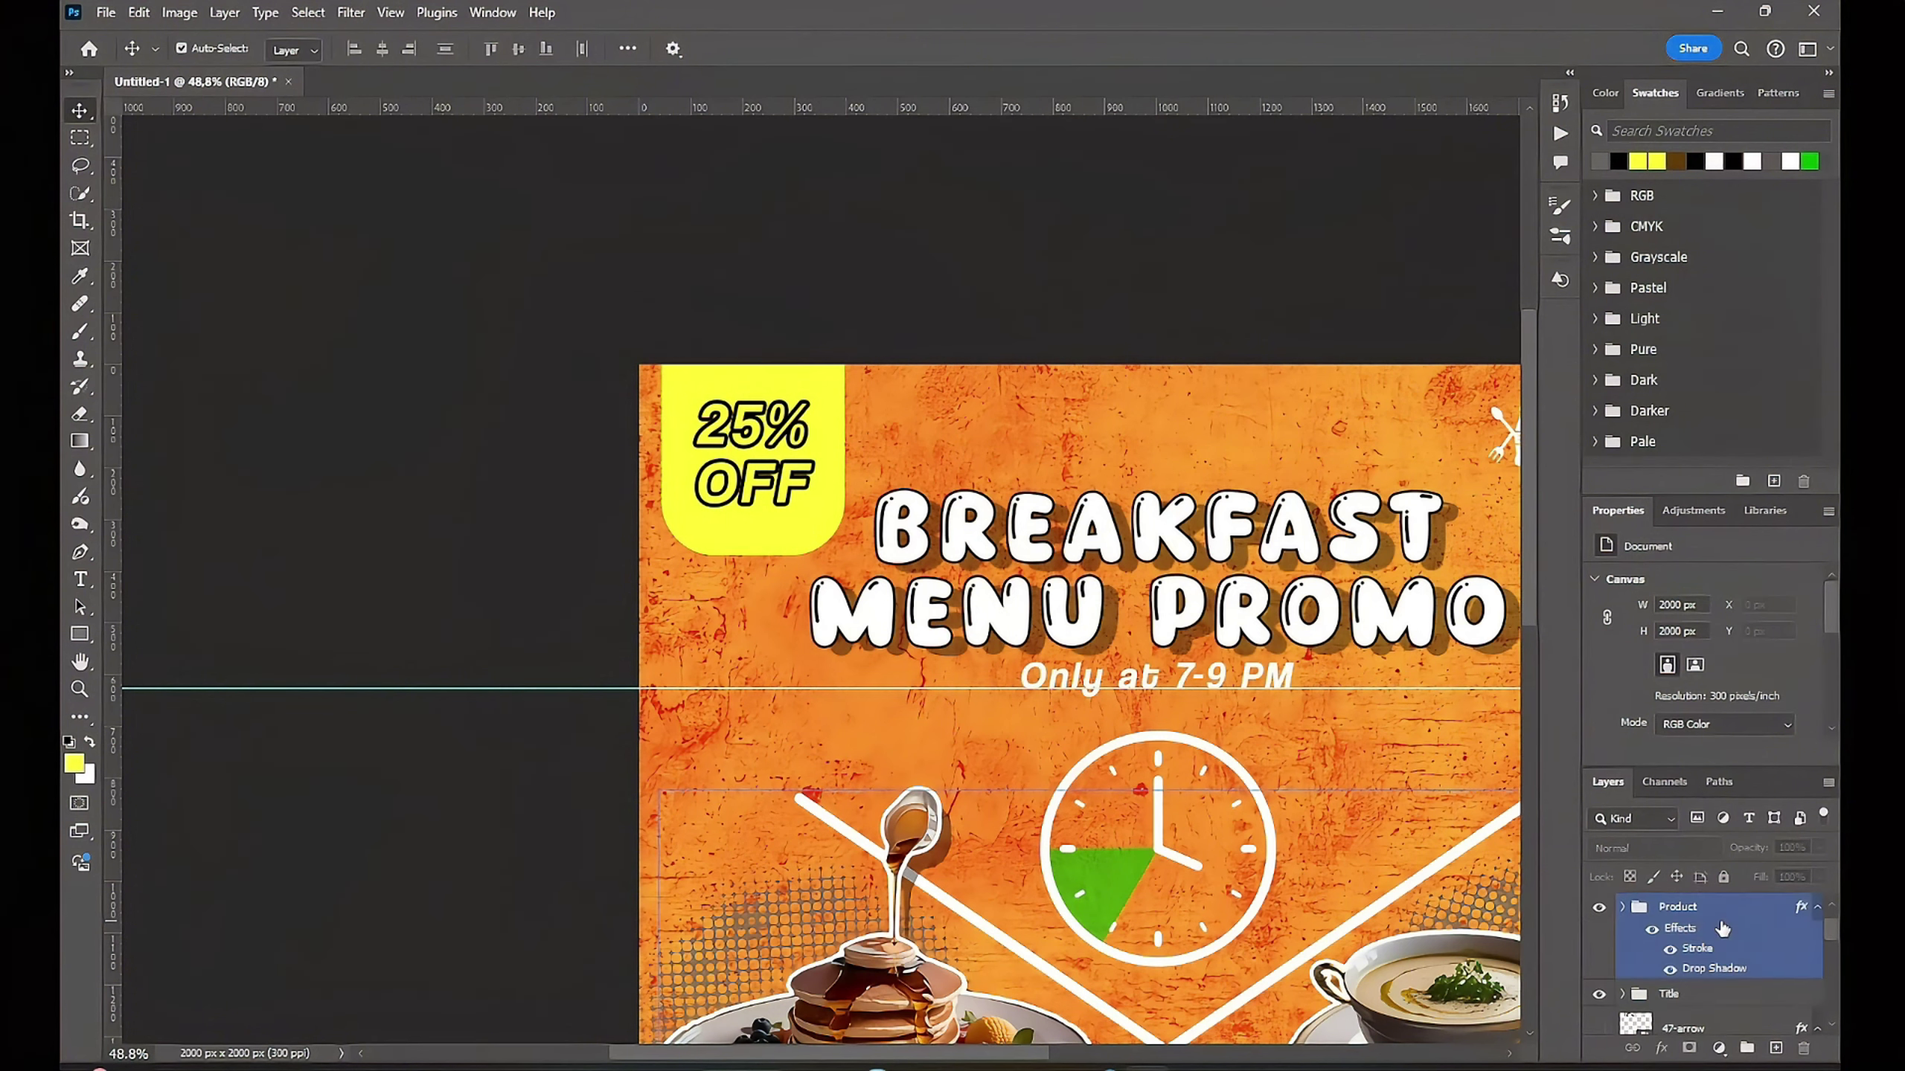
click(1715, 951)
scroll(1715, 957, up, 1)
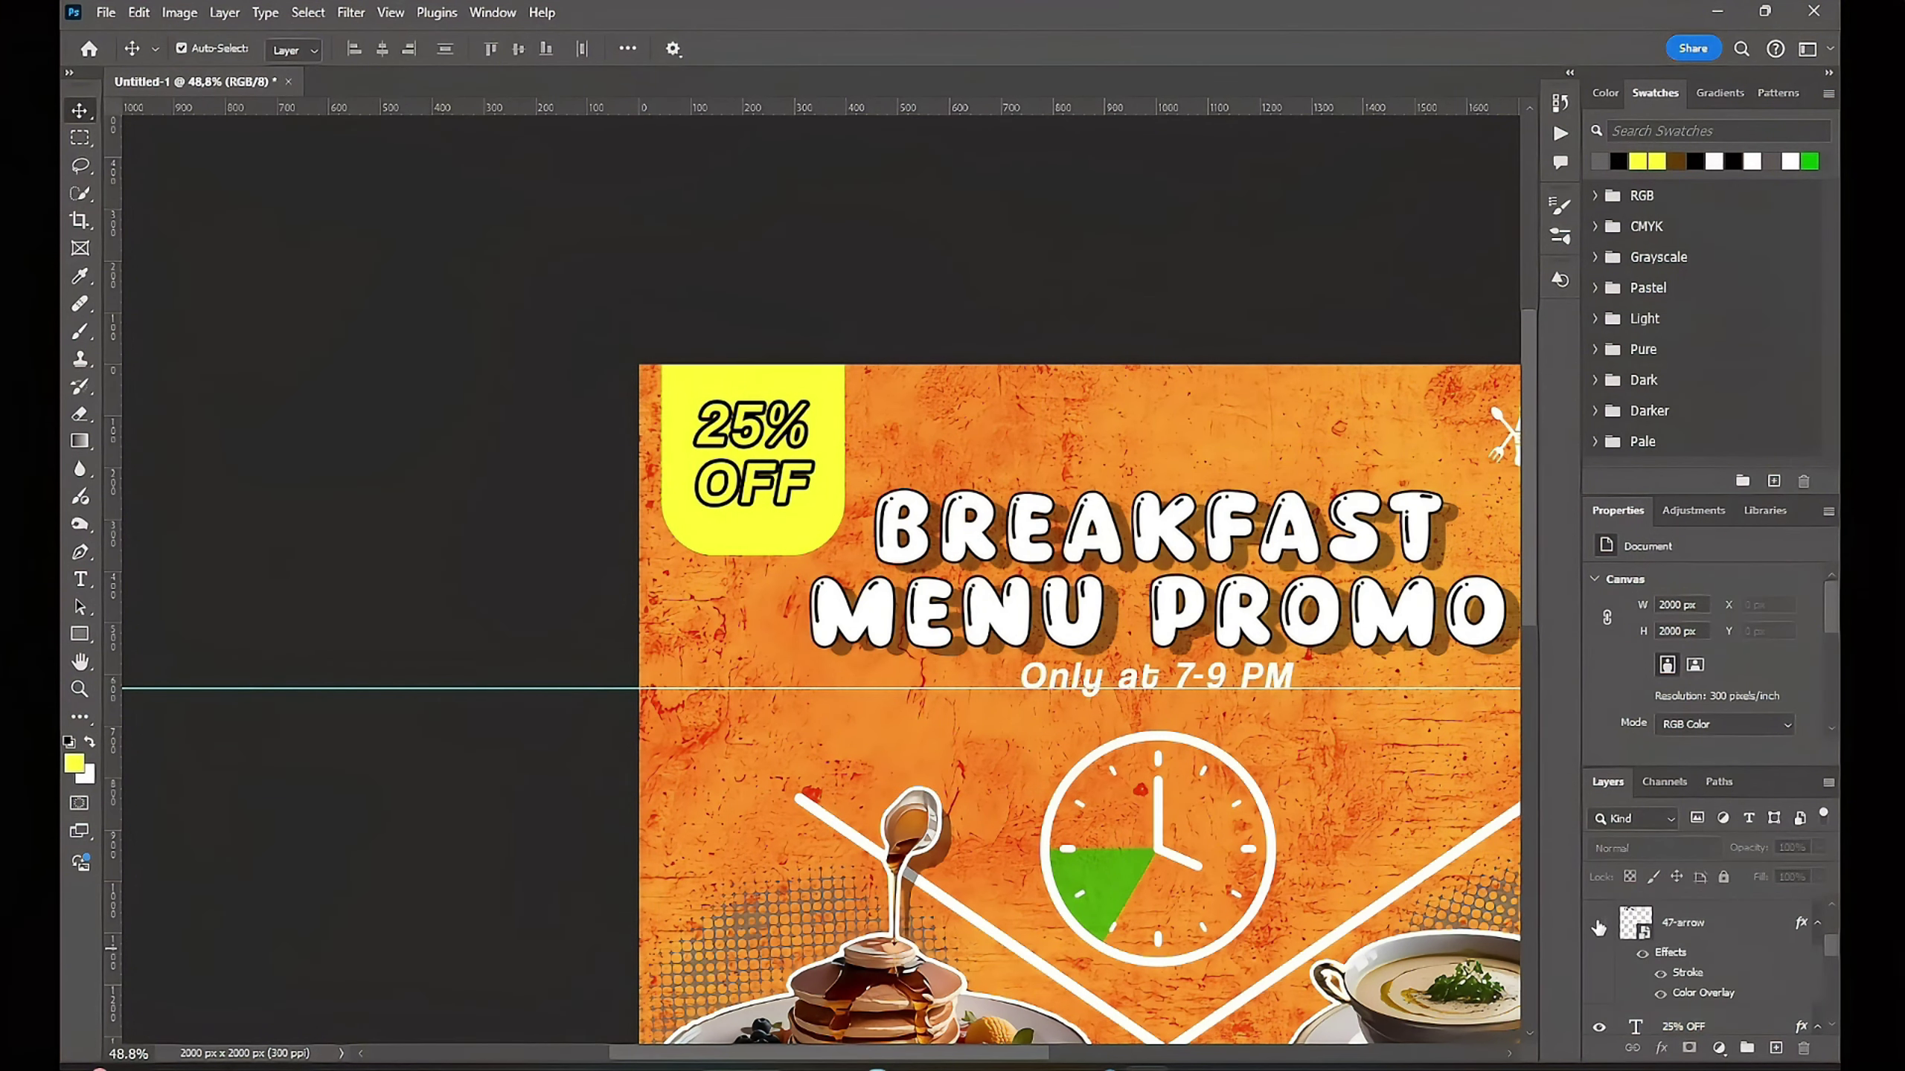
click(1675, 926)
scroll(1675, 930, down, 1)
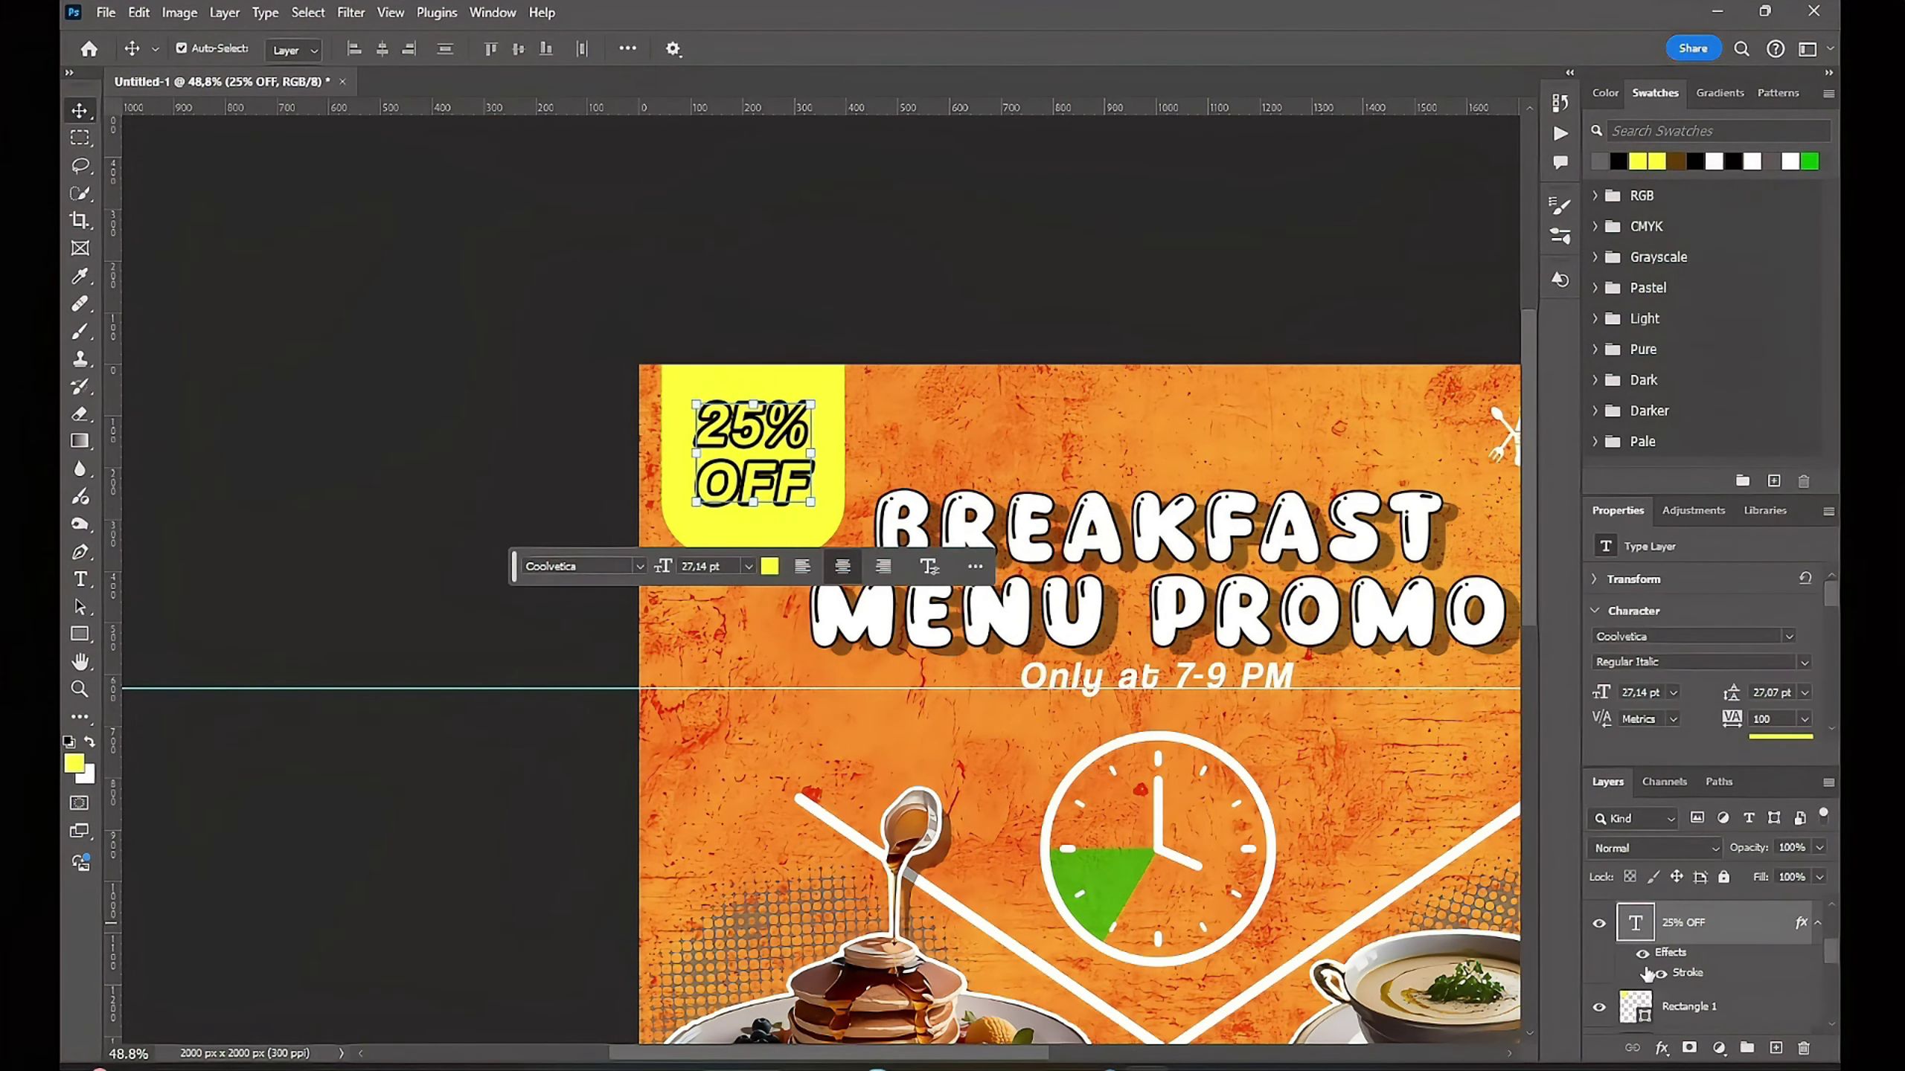
click(1692, 1006)
click(1671, 733)
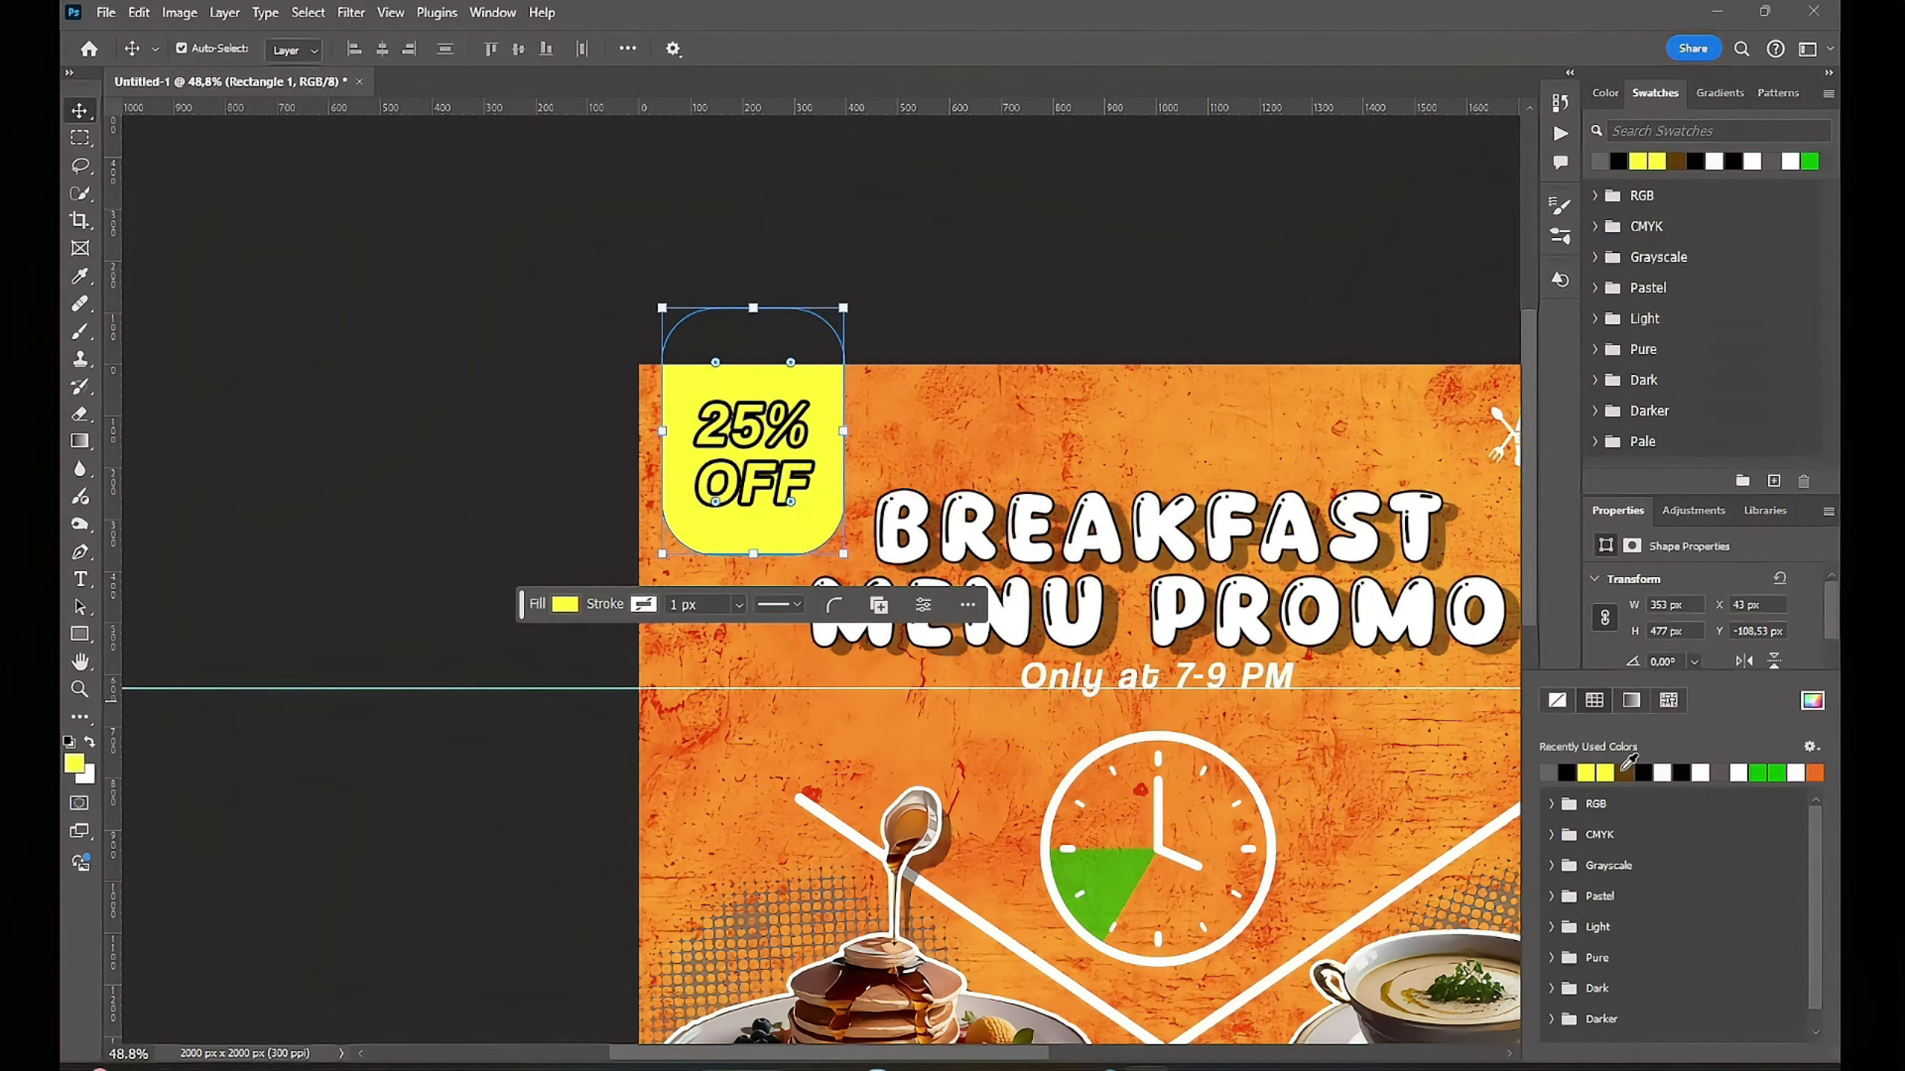
click(1624, 772)
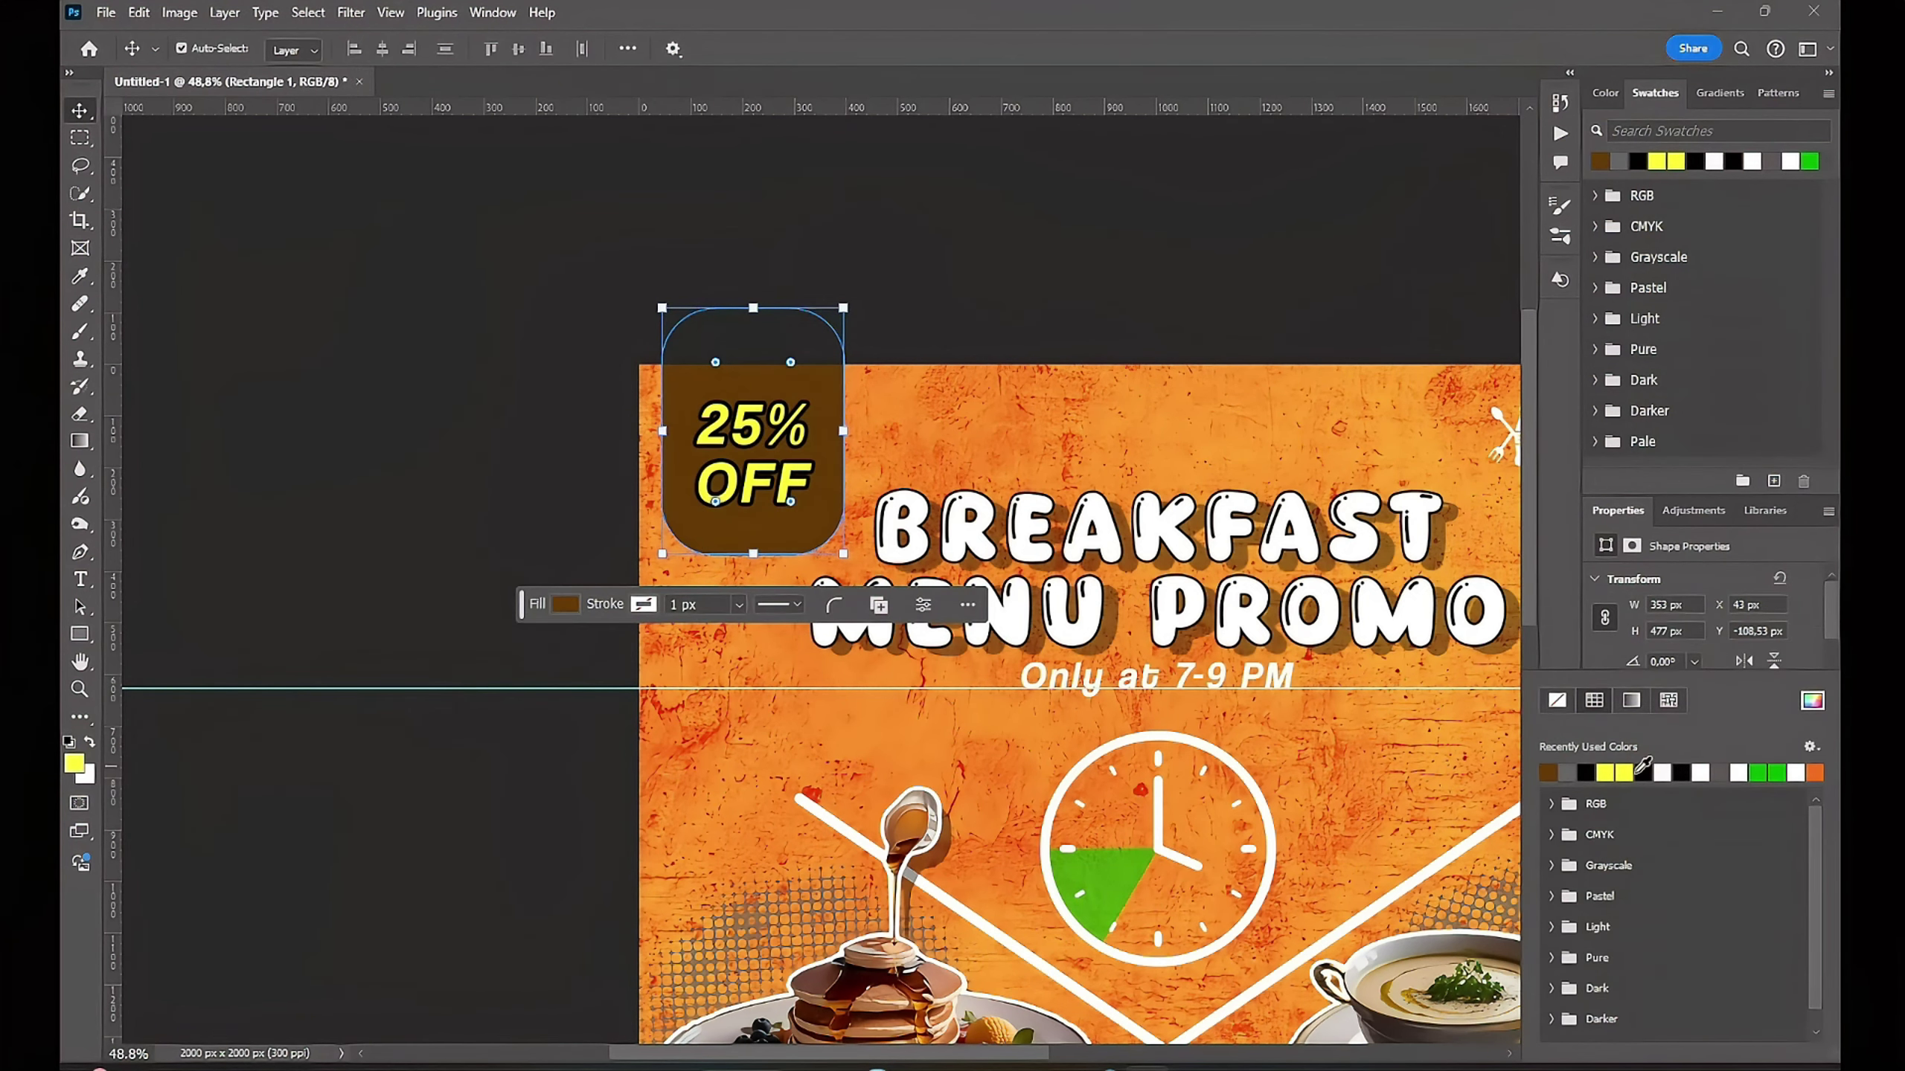
click(1758, 774)
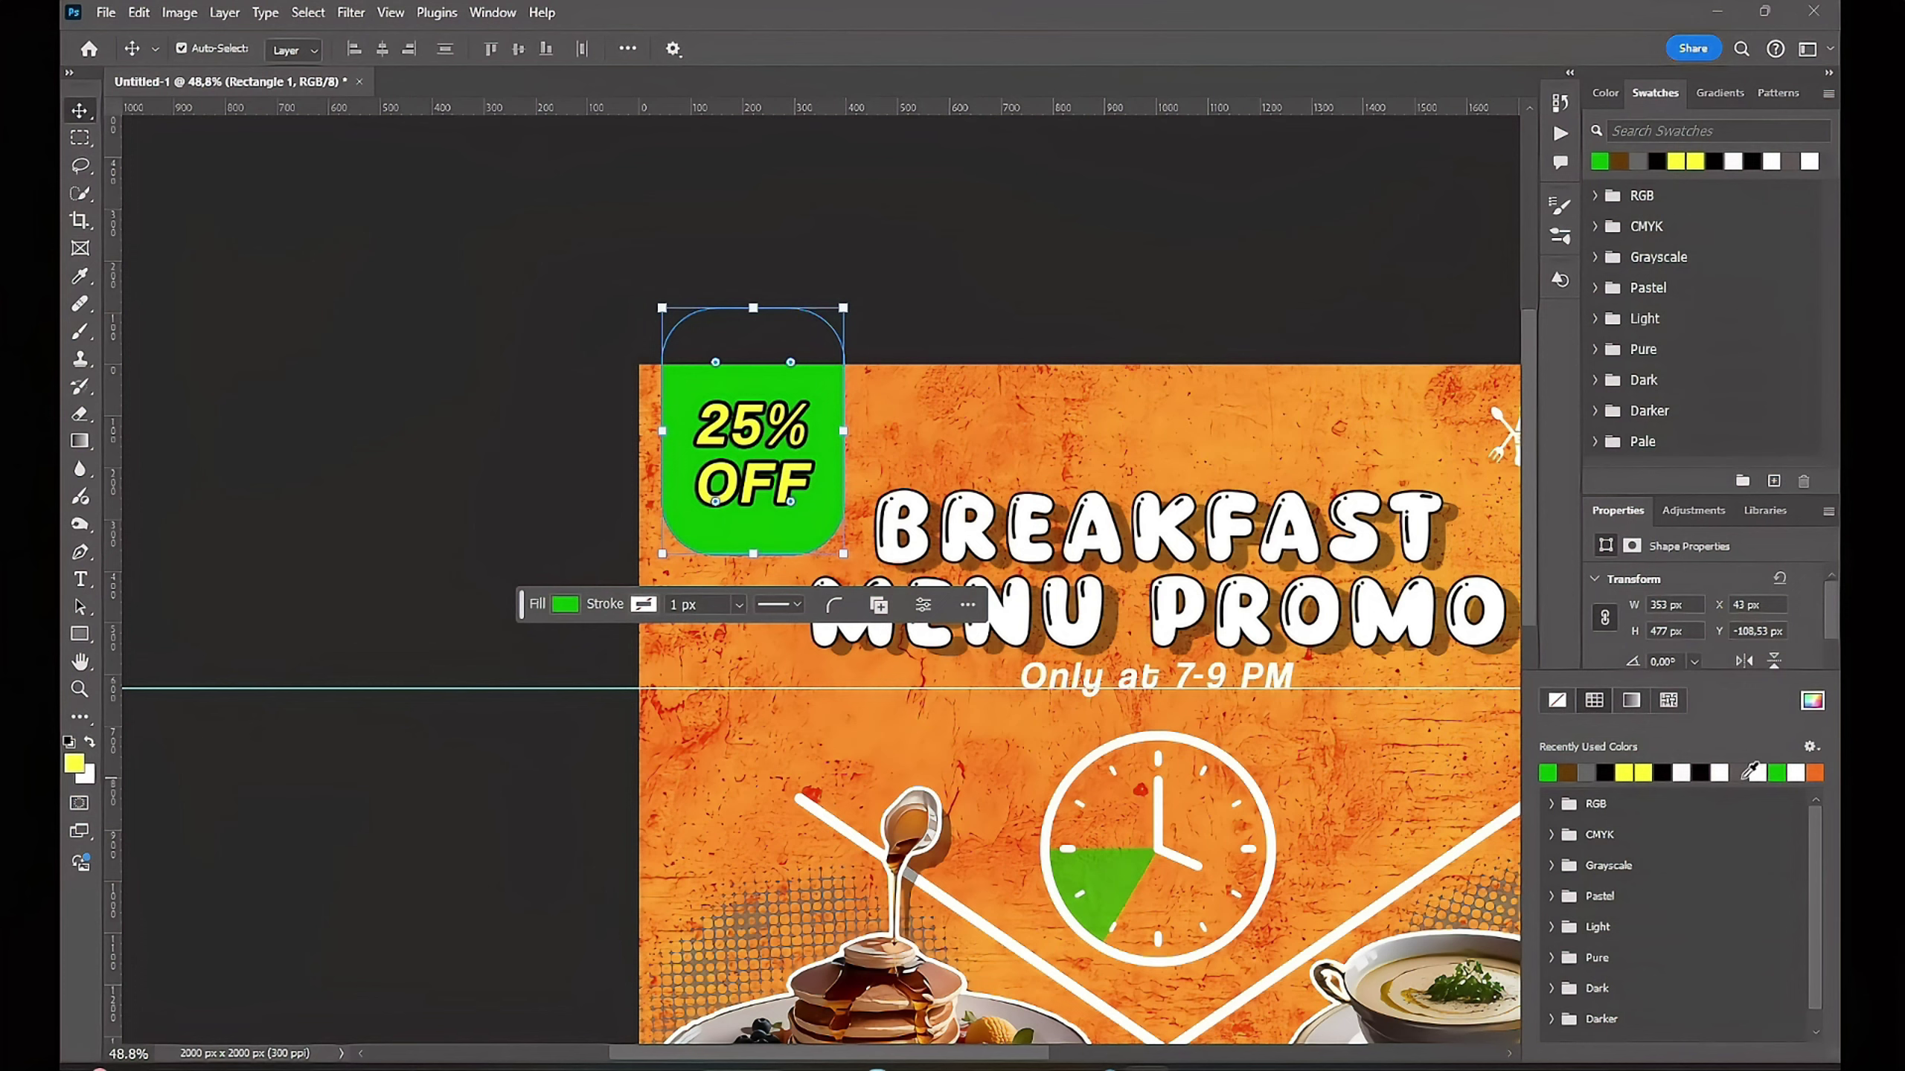
click(1800, 769)
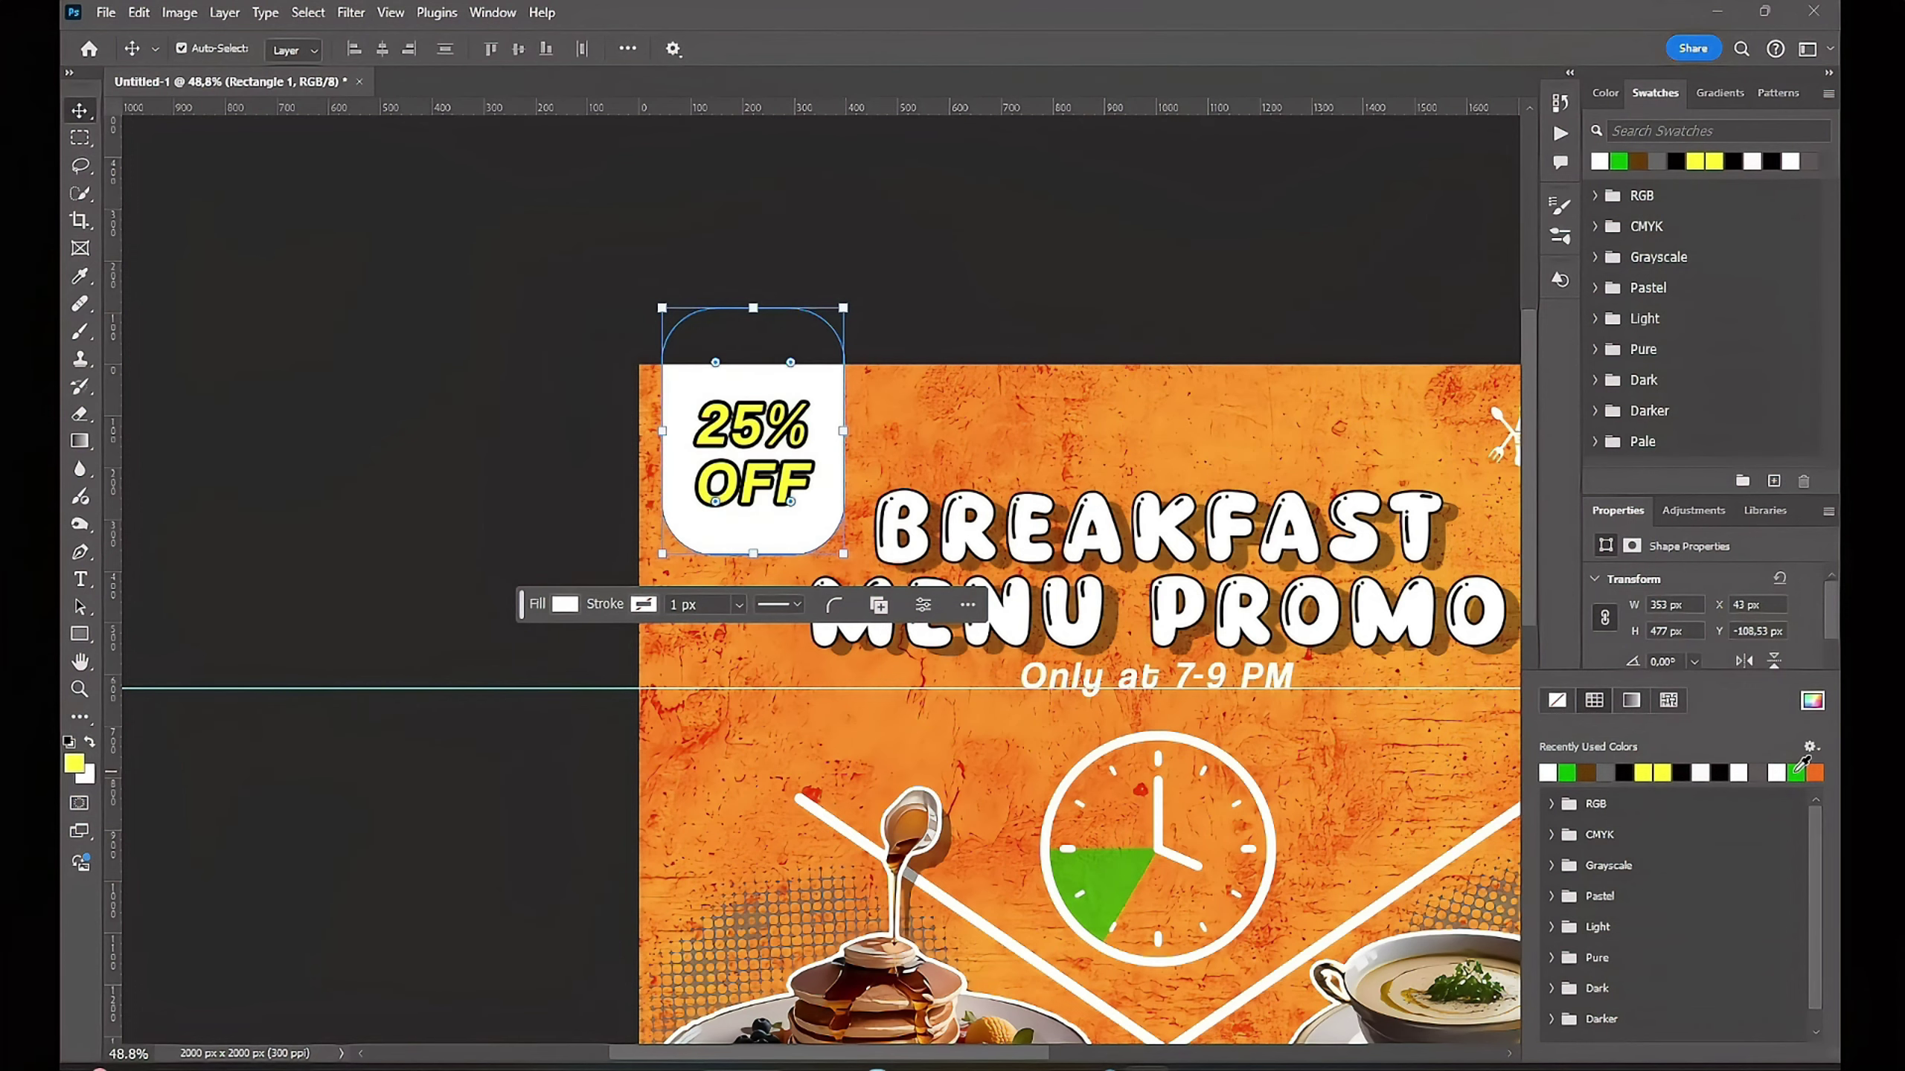
click(1101, 317)
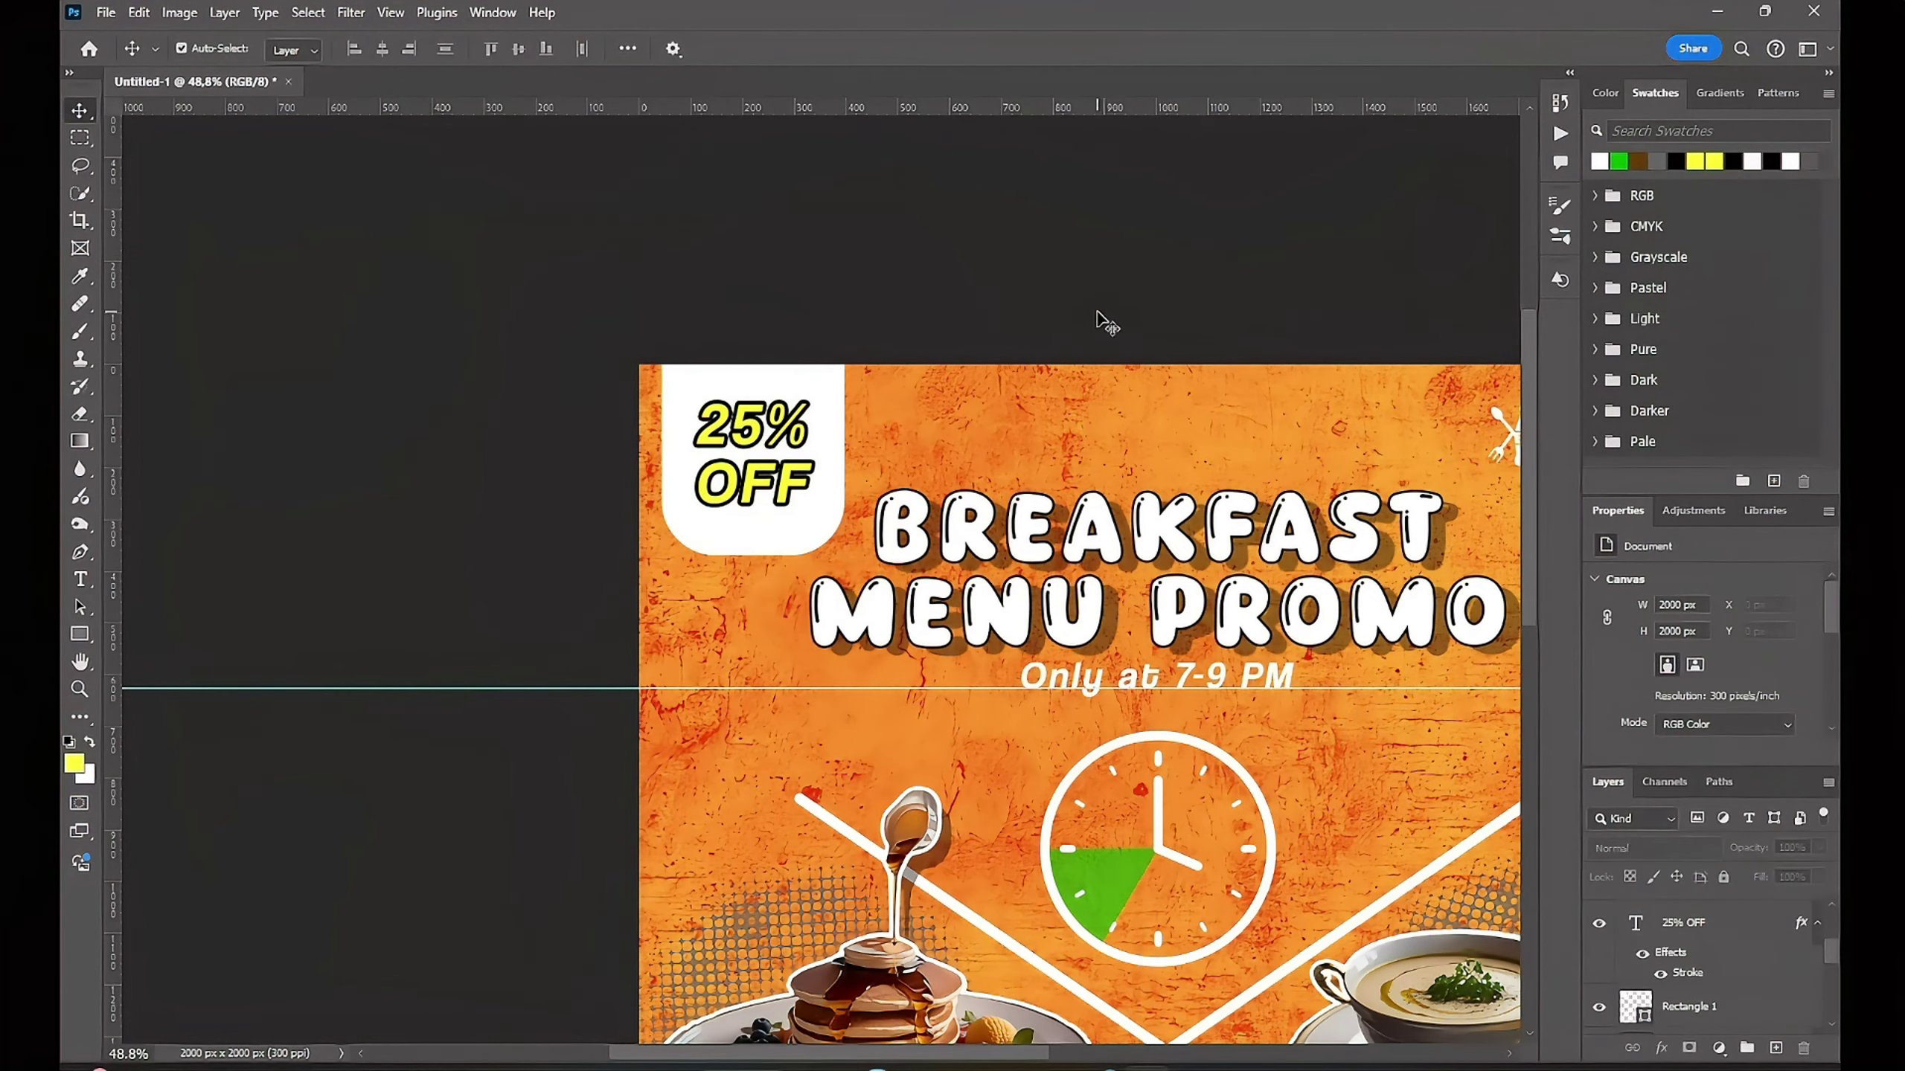
Step: Fill the badge rectangle with a custom light grey from the Solid Color picker
scroll(1097, 303, down, 1)
click(778, 525)
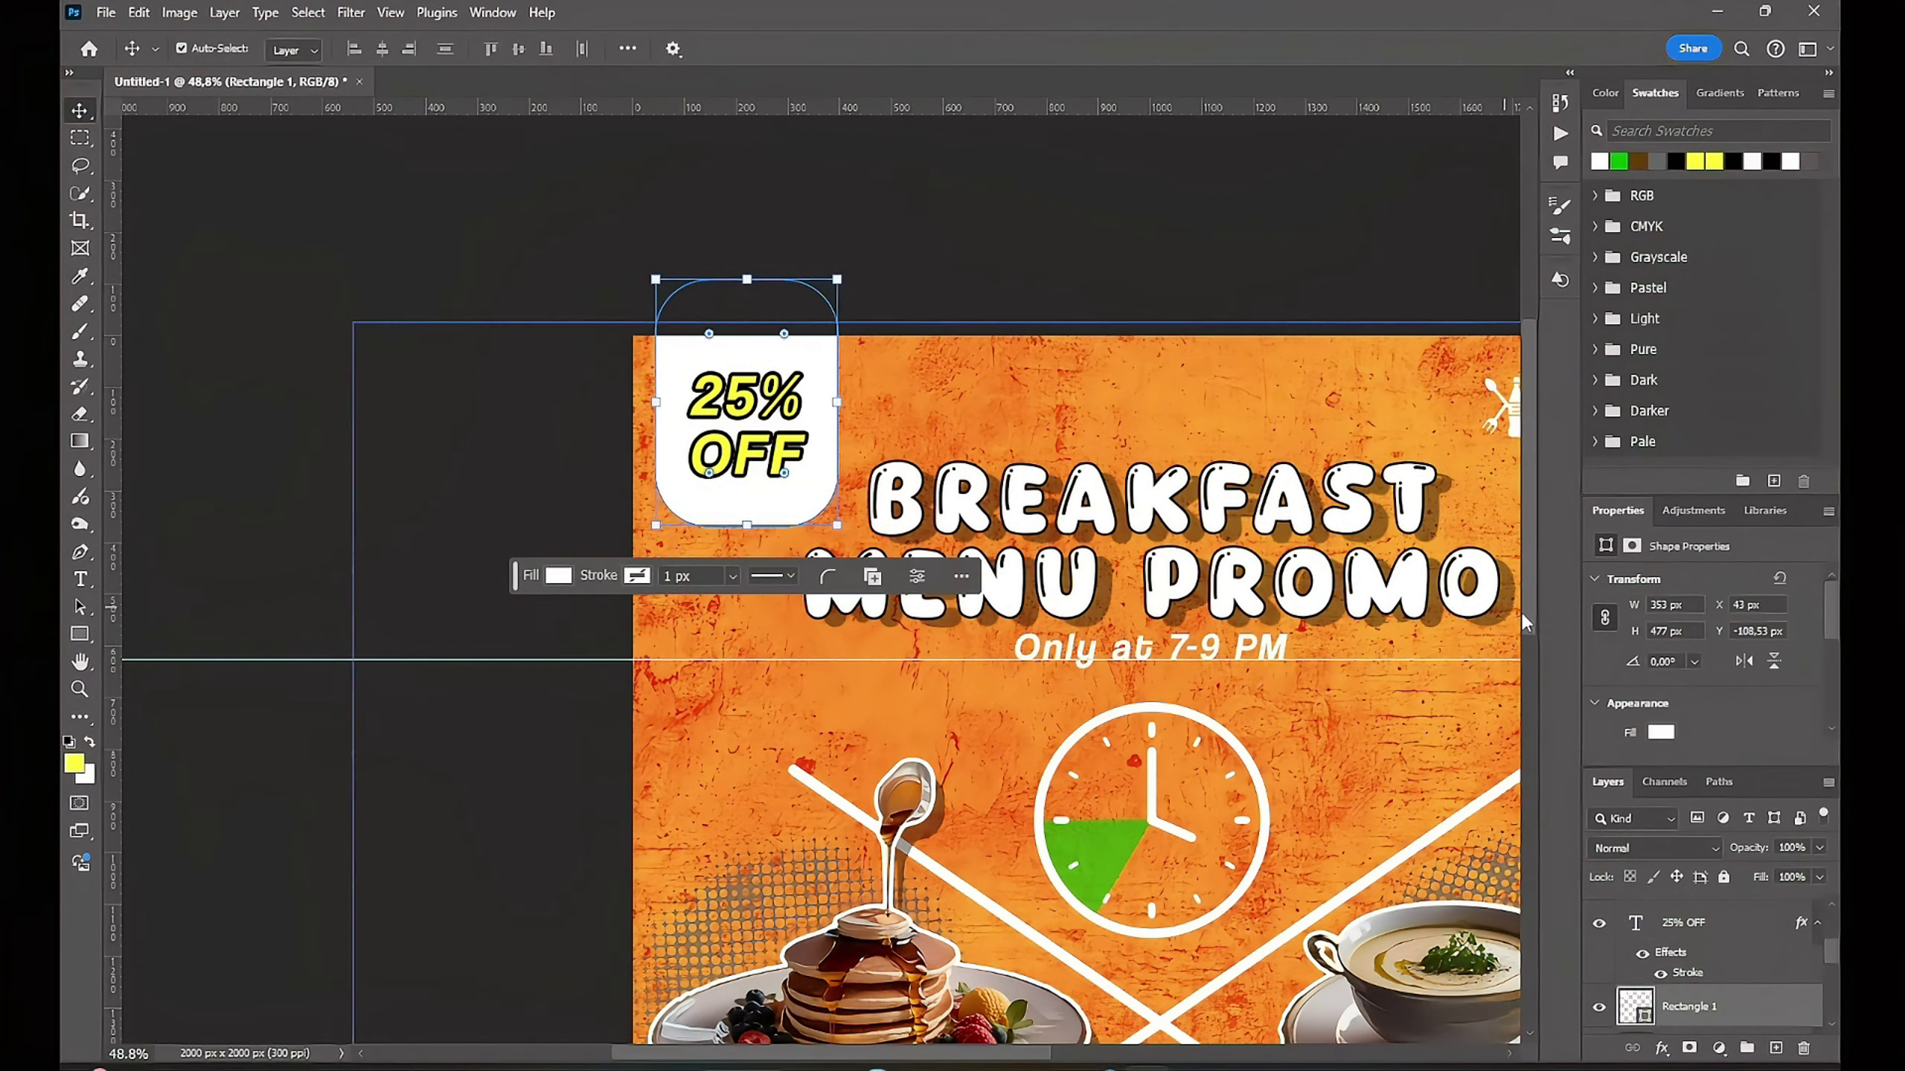
click(1635, 724)
click(1813, 700)
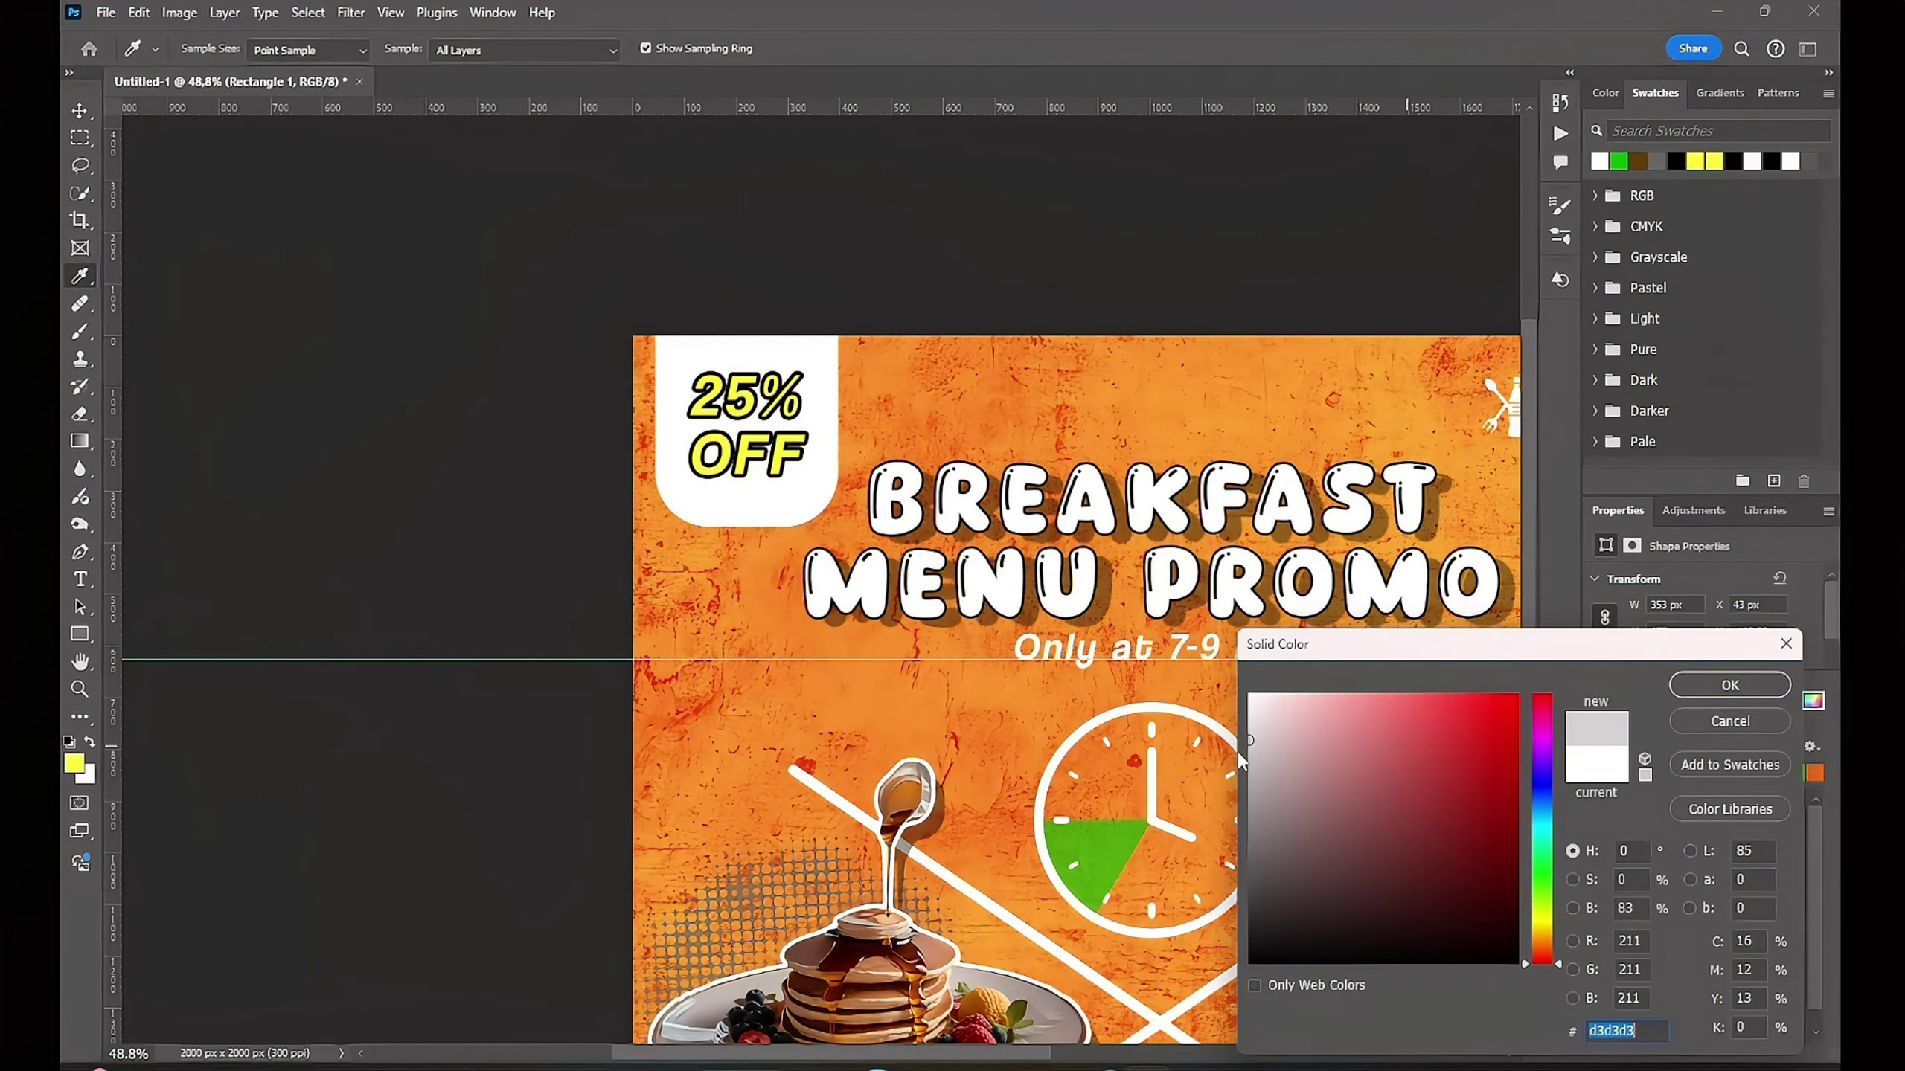
click(1717, 686)
click(1065, 226)
mouse_move(1066, 226)
mouse_down()
mouse_move(1100, 336)
mouse_move(1119, 326)
mouse_up()
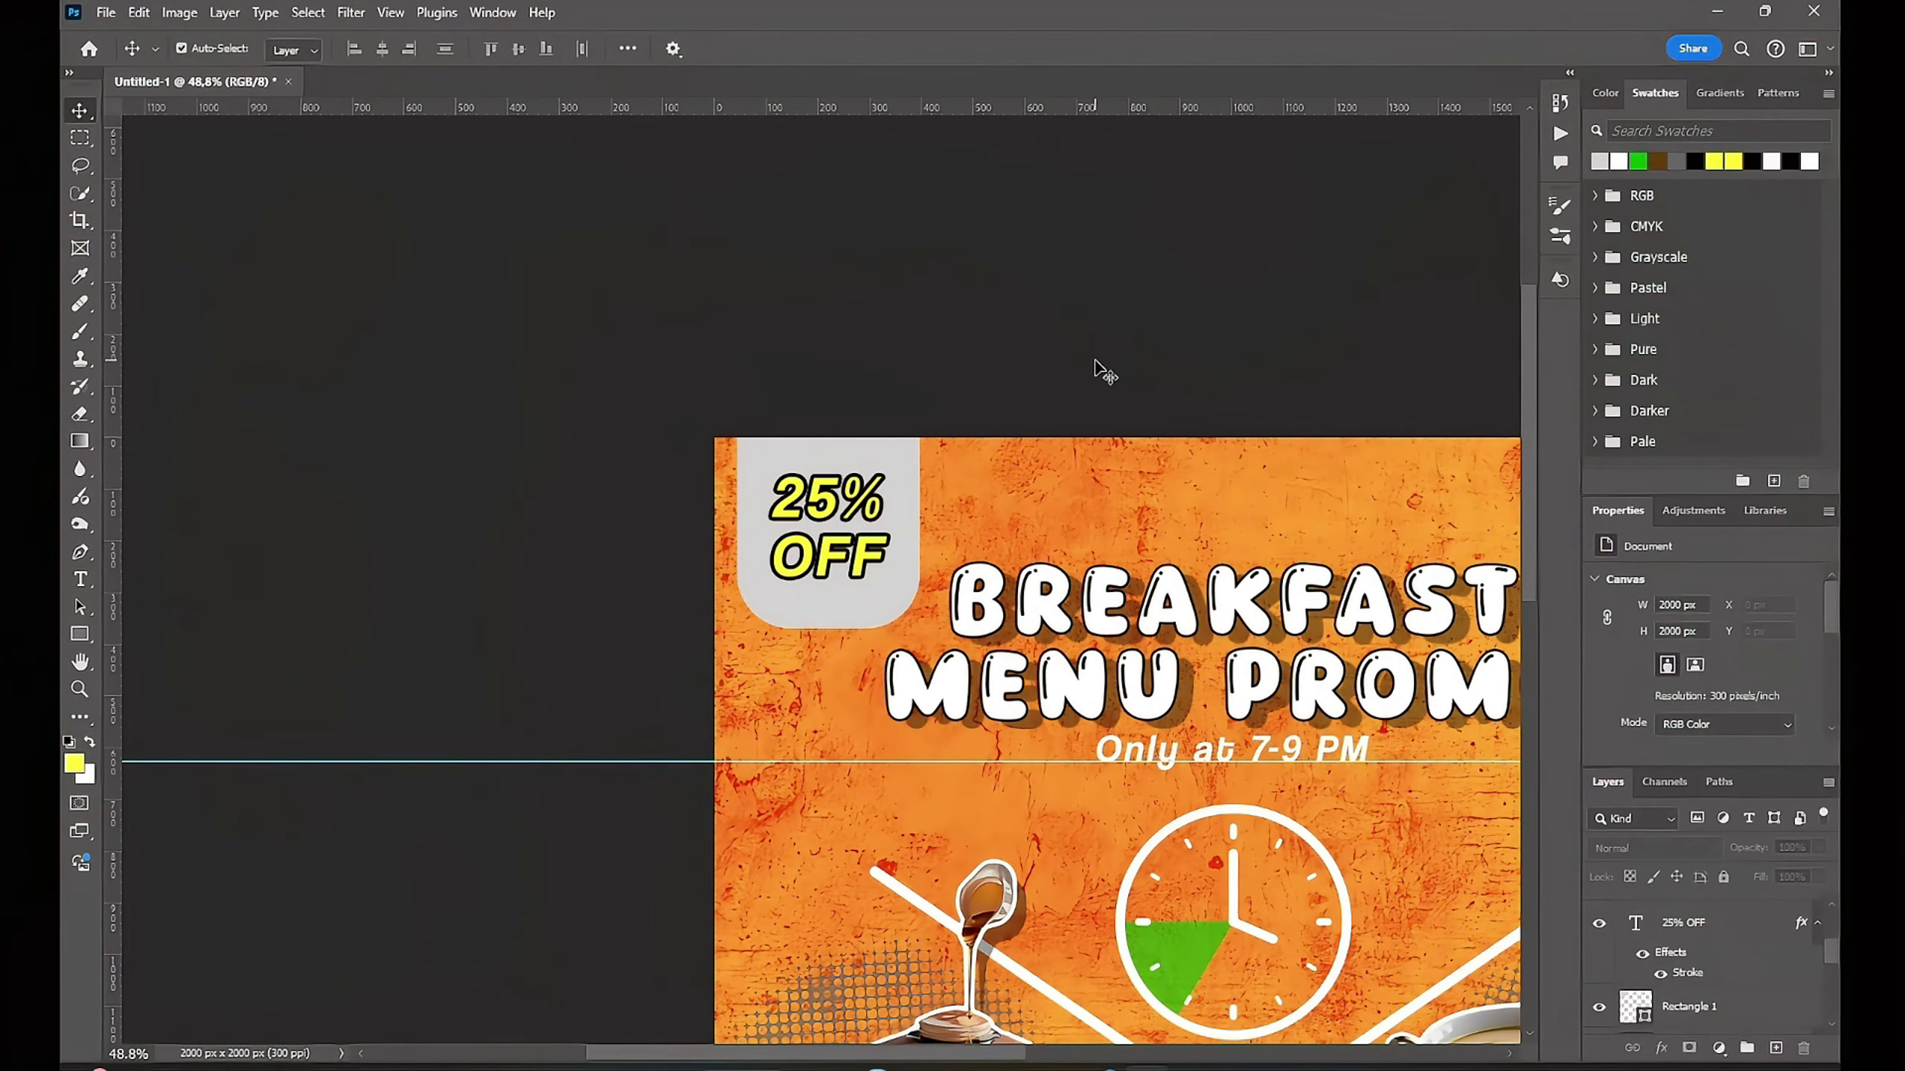
Step: Add a 4 px black outside Stroke layer style to Rectangle 1
click(800, 620)
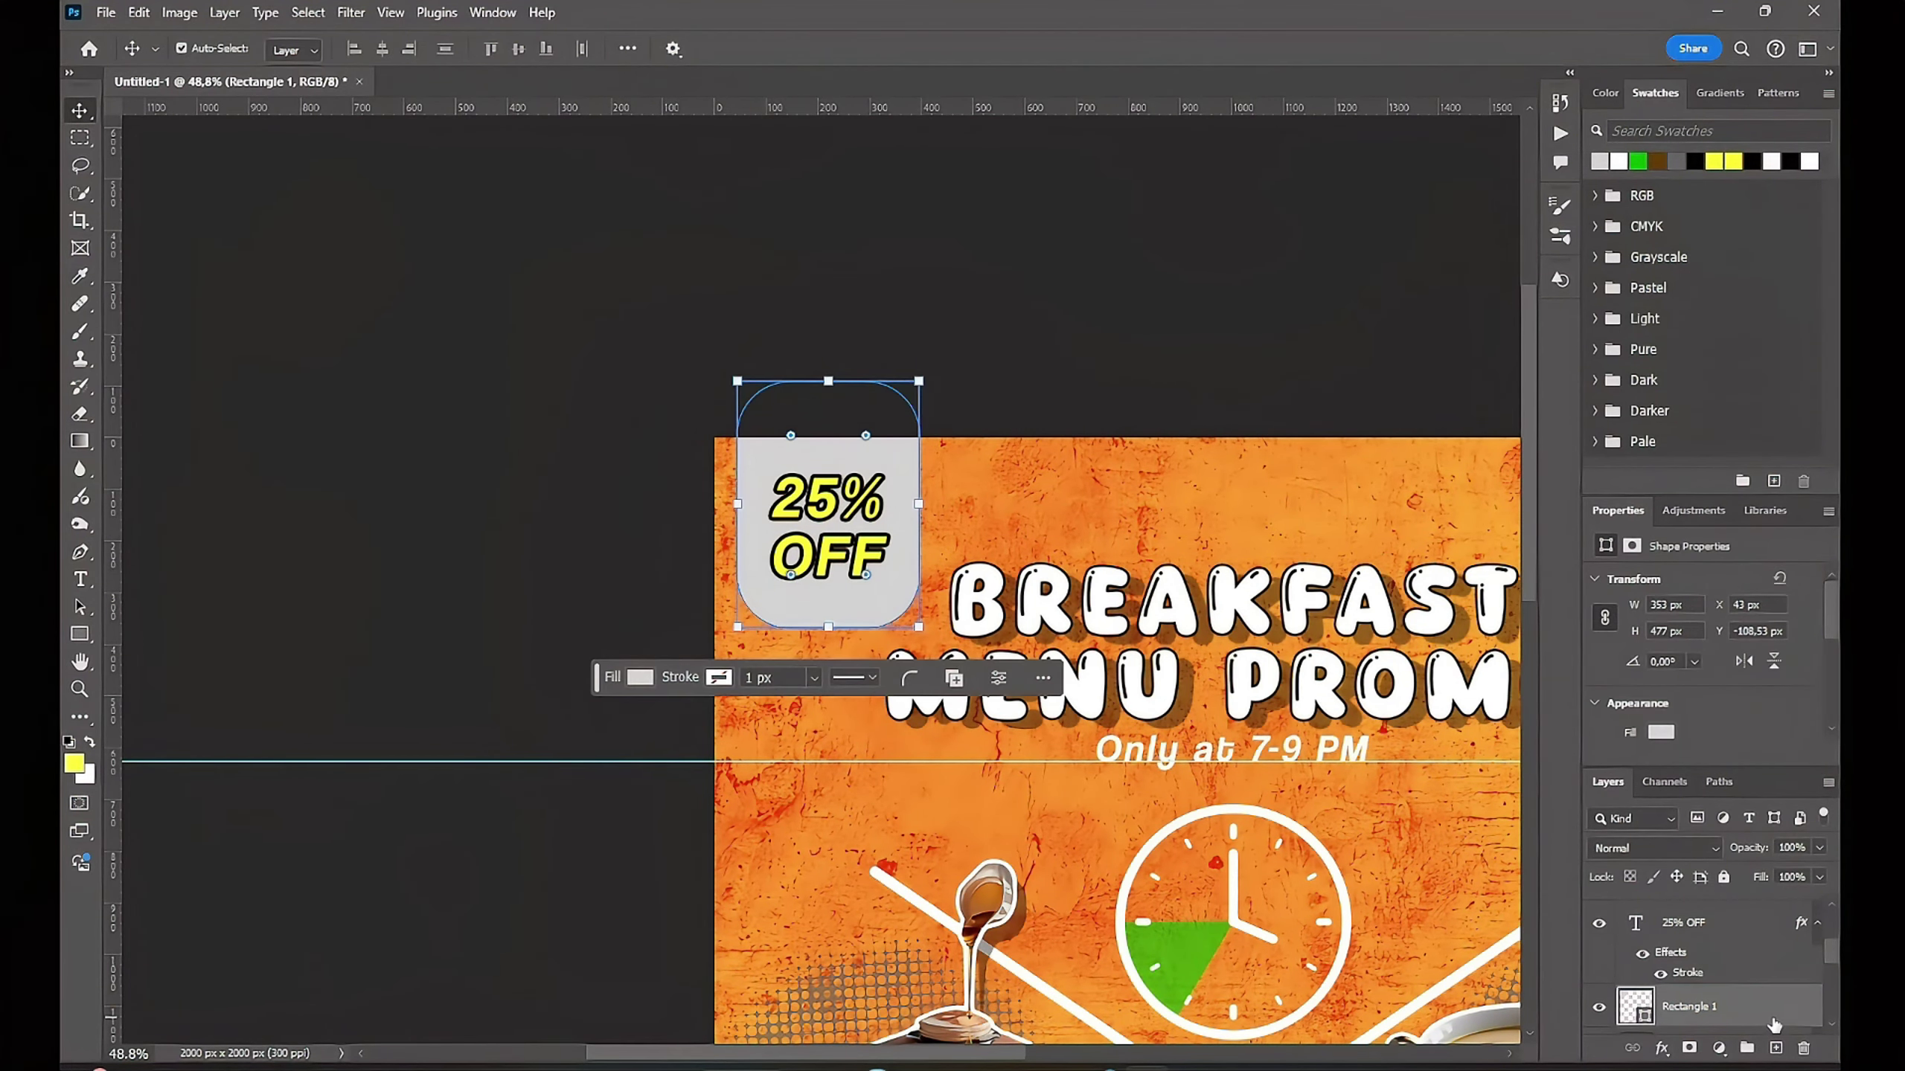
double_click(1648, 1004)
click(1068, 724)
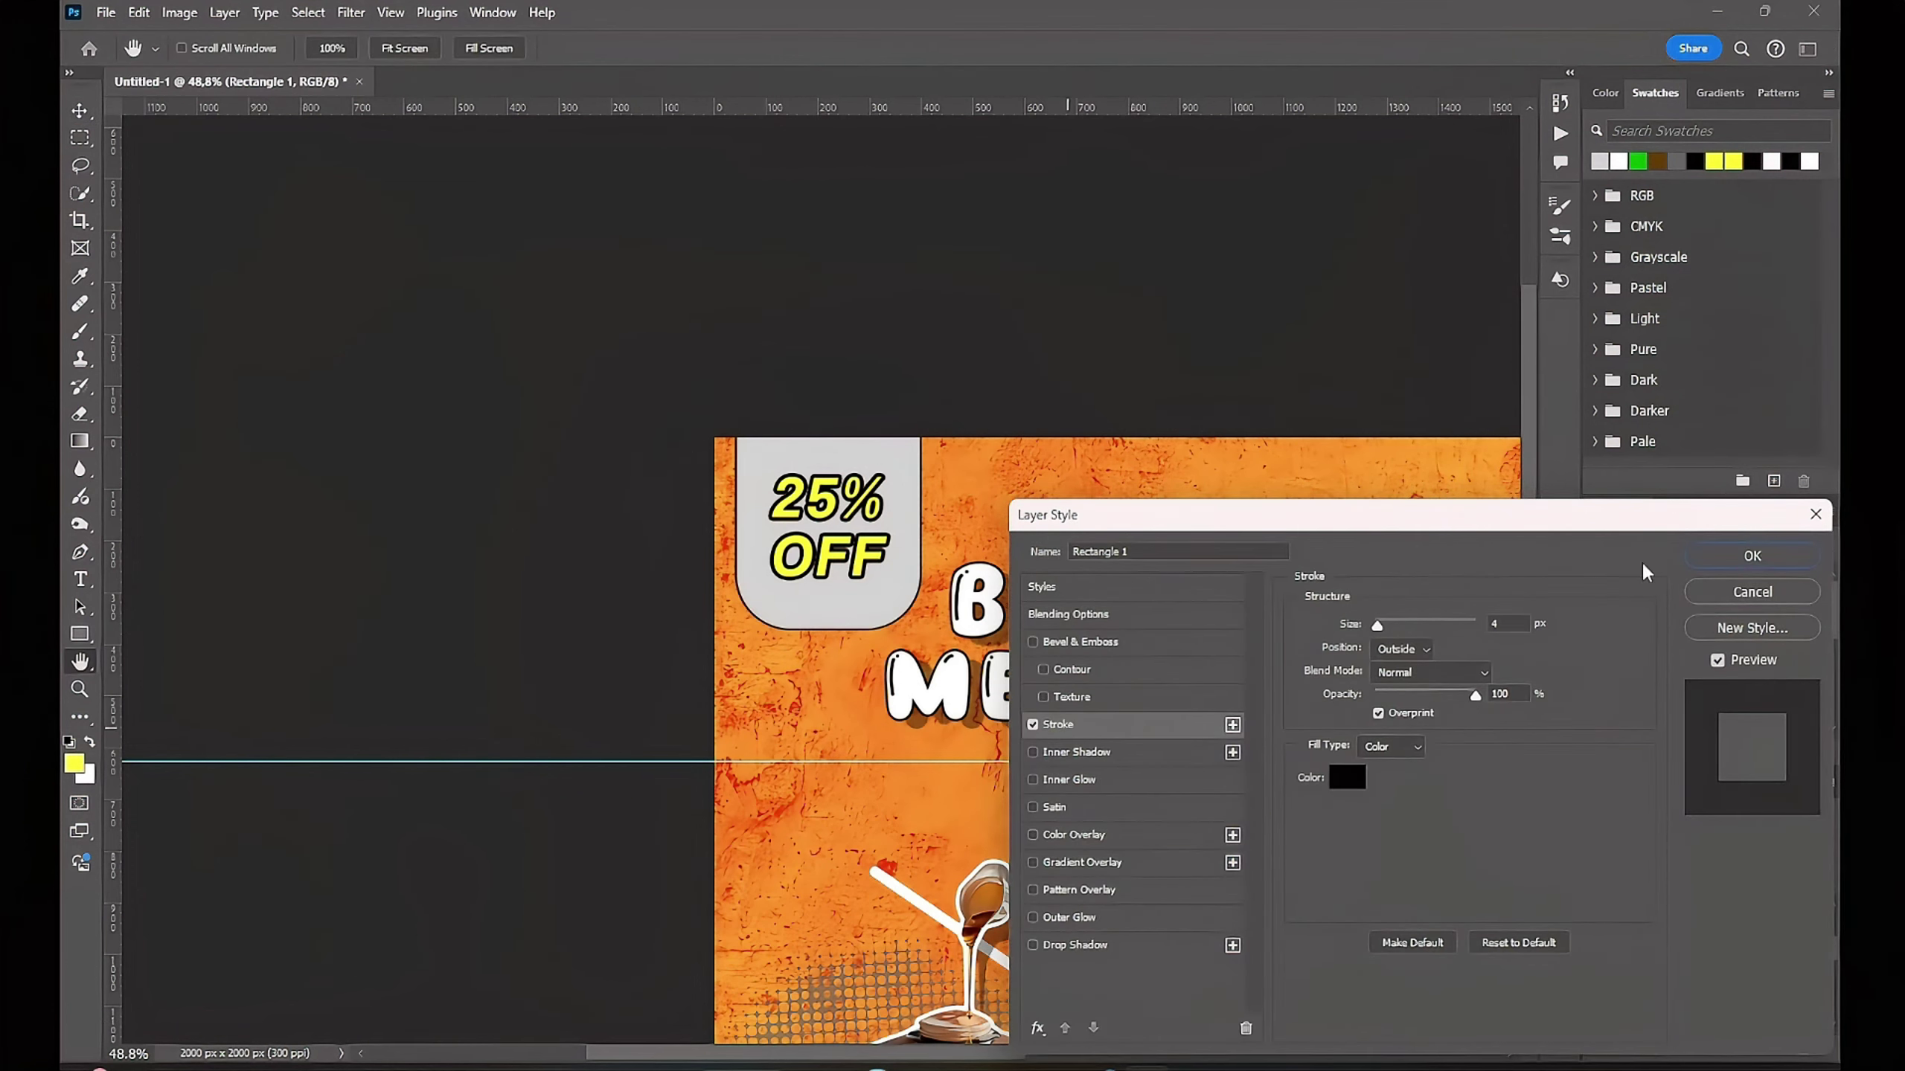
click(1752, 557)
key(v)
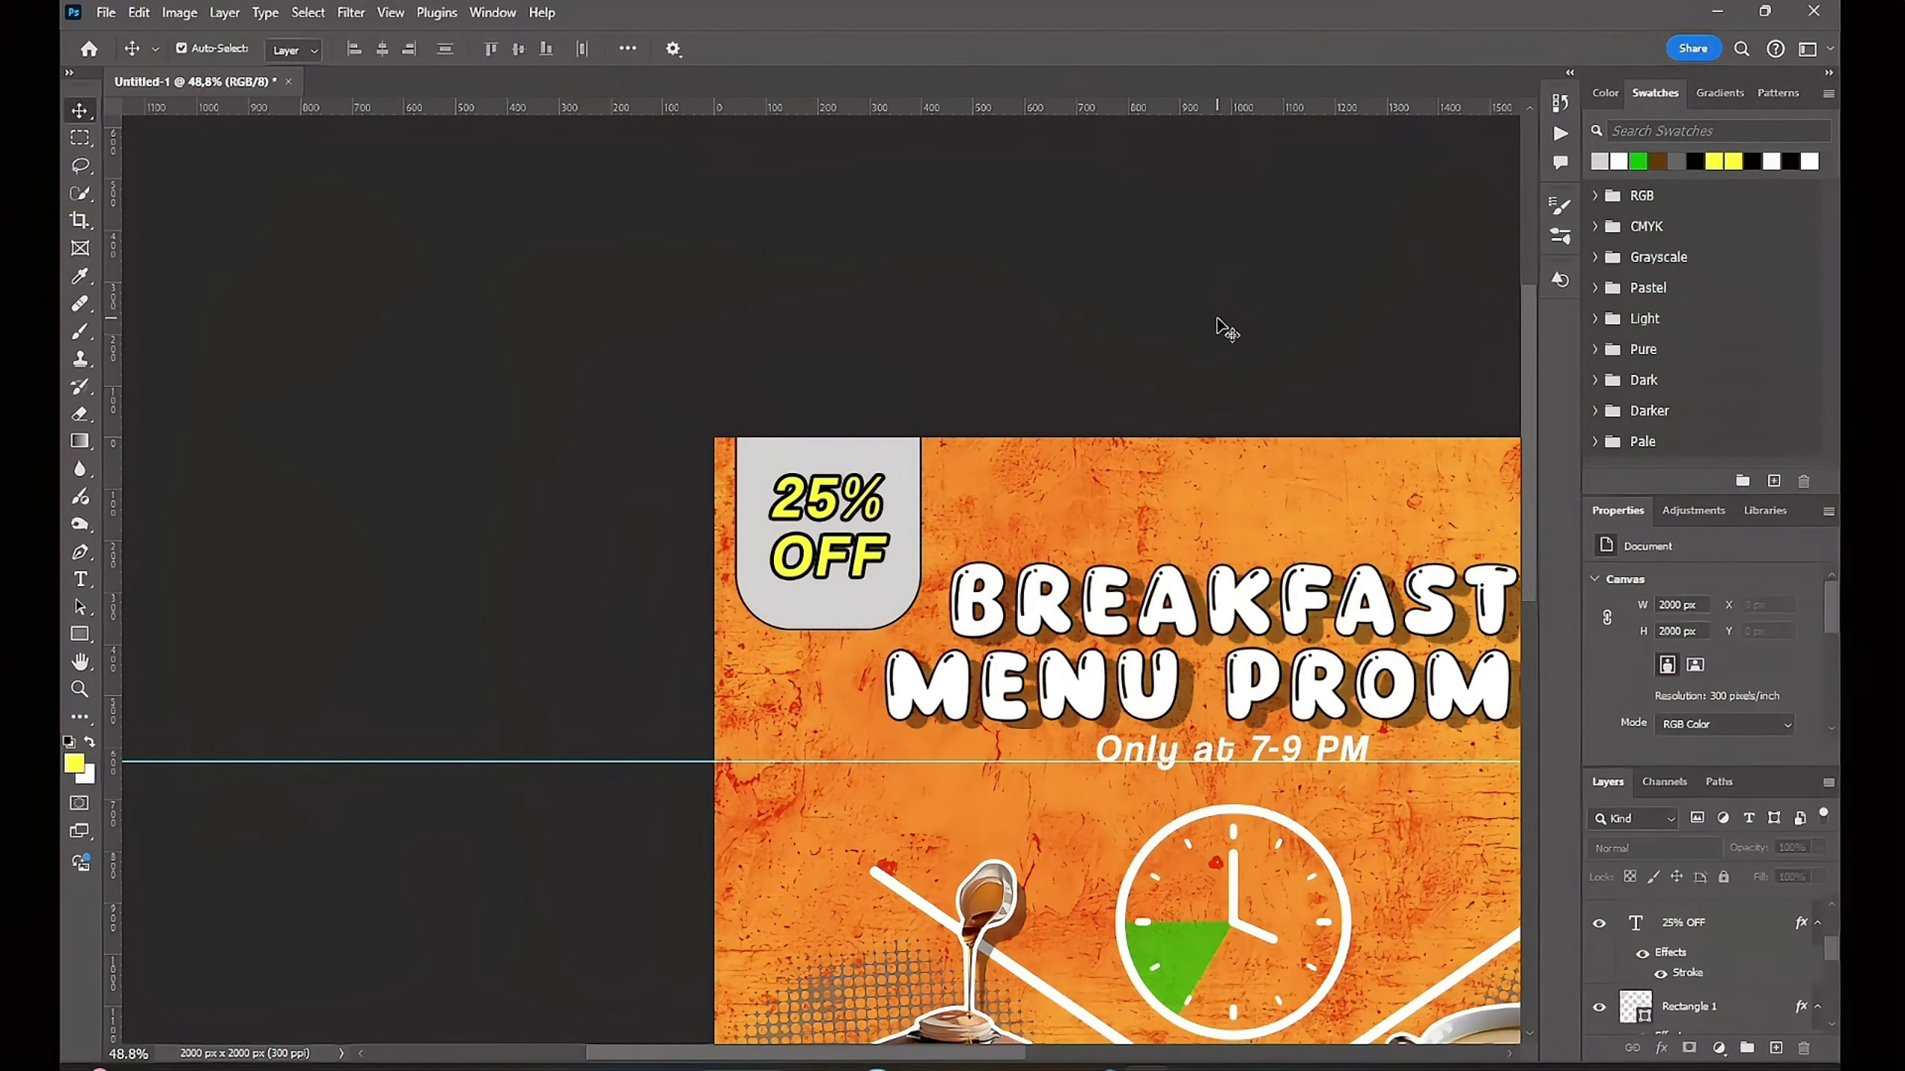
scroll(1050, 337, down, 2)
scroll(851, 243, down, 1)
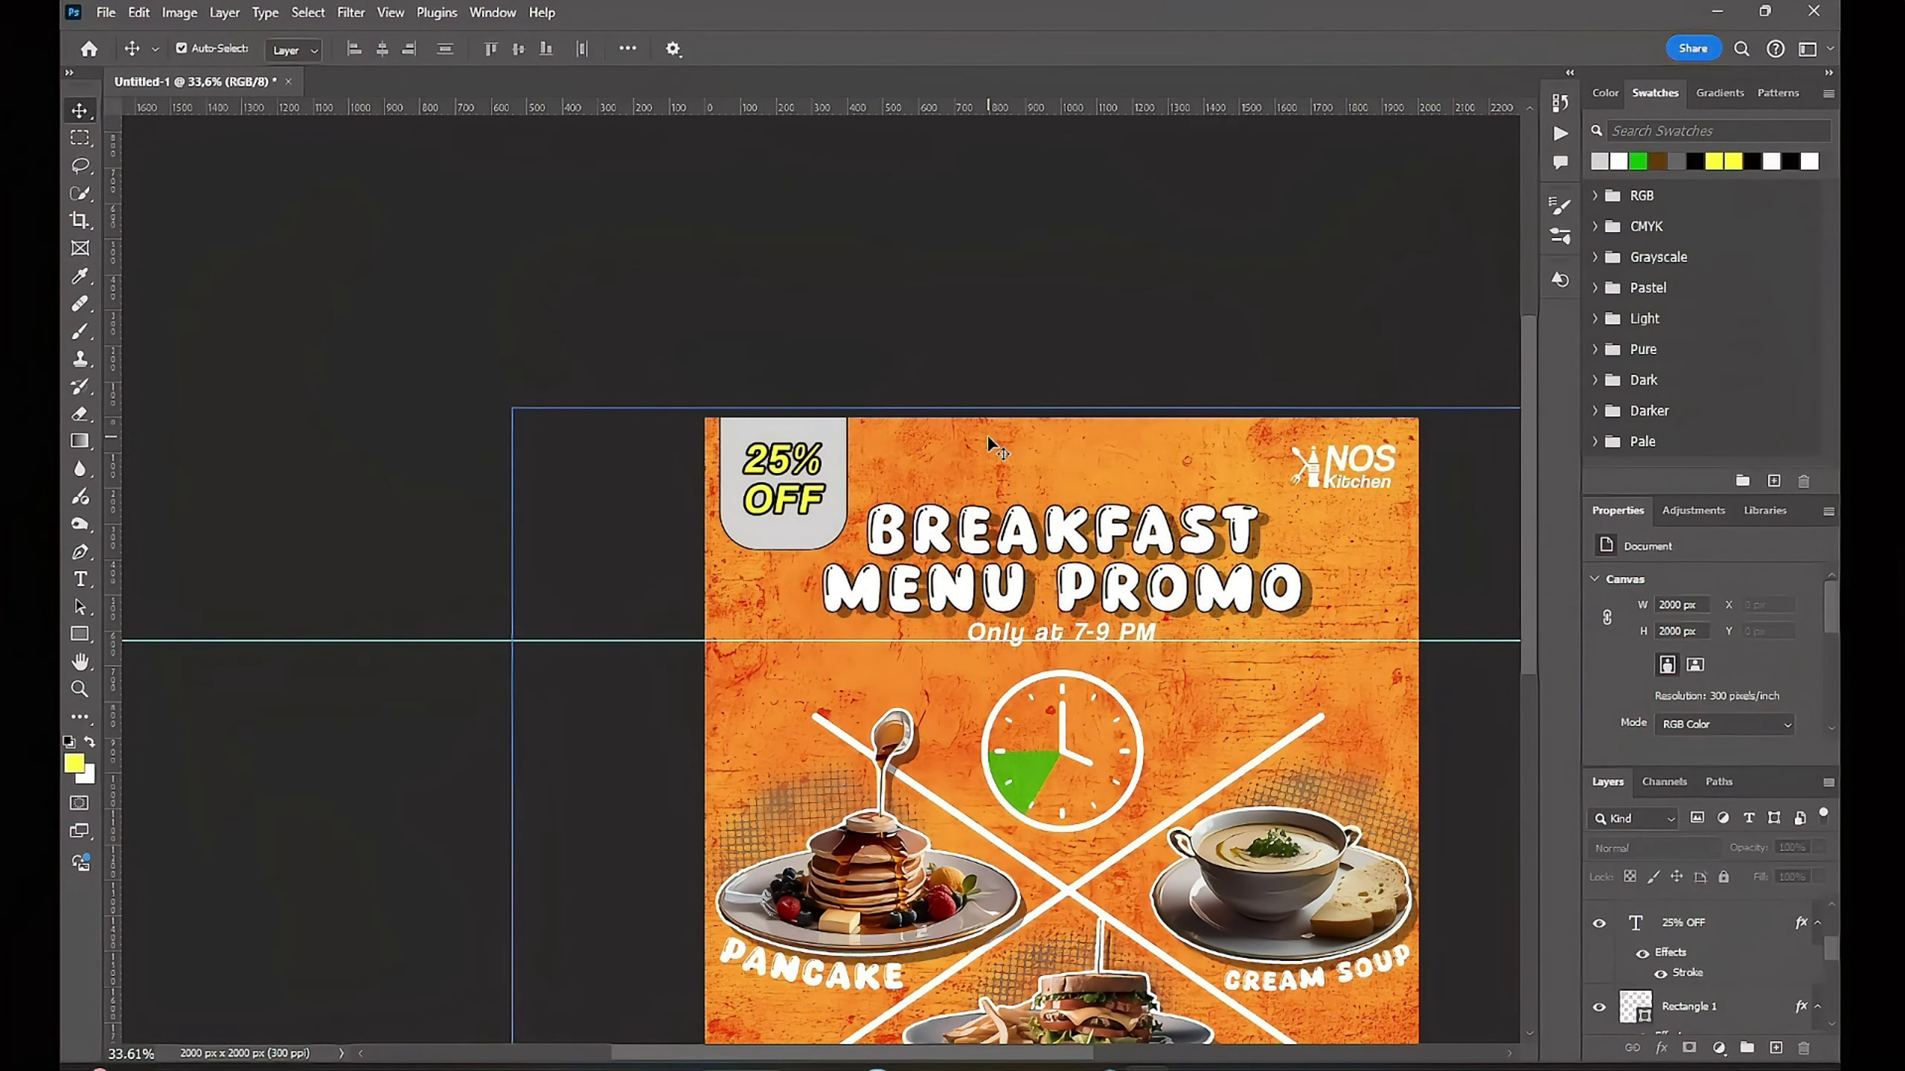
click(1680, 1005)
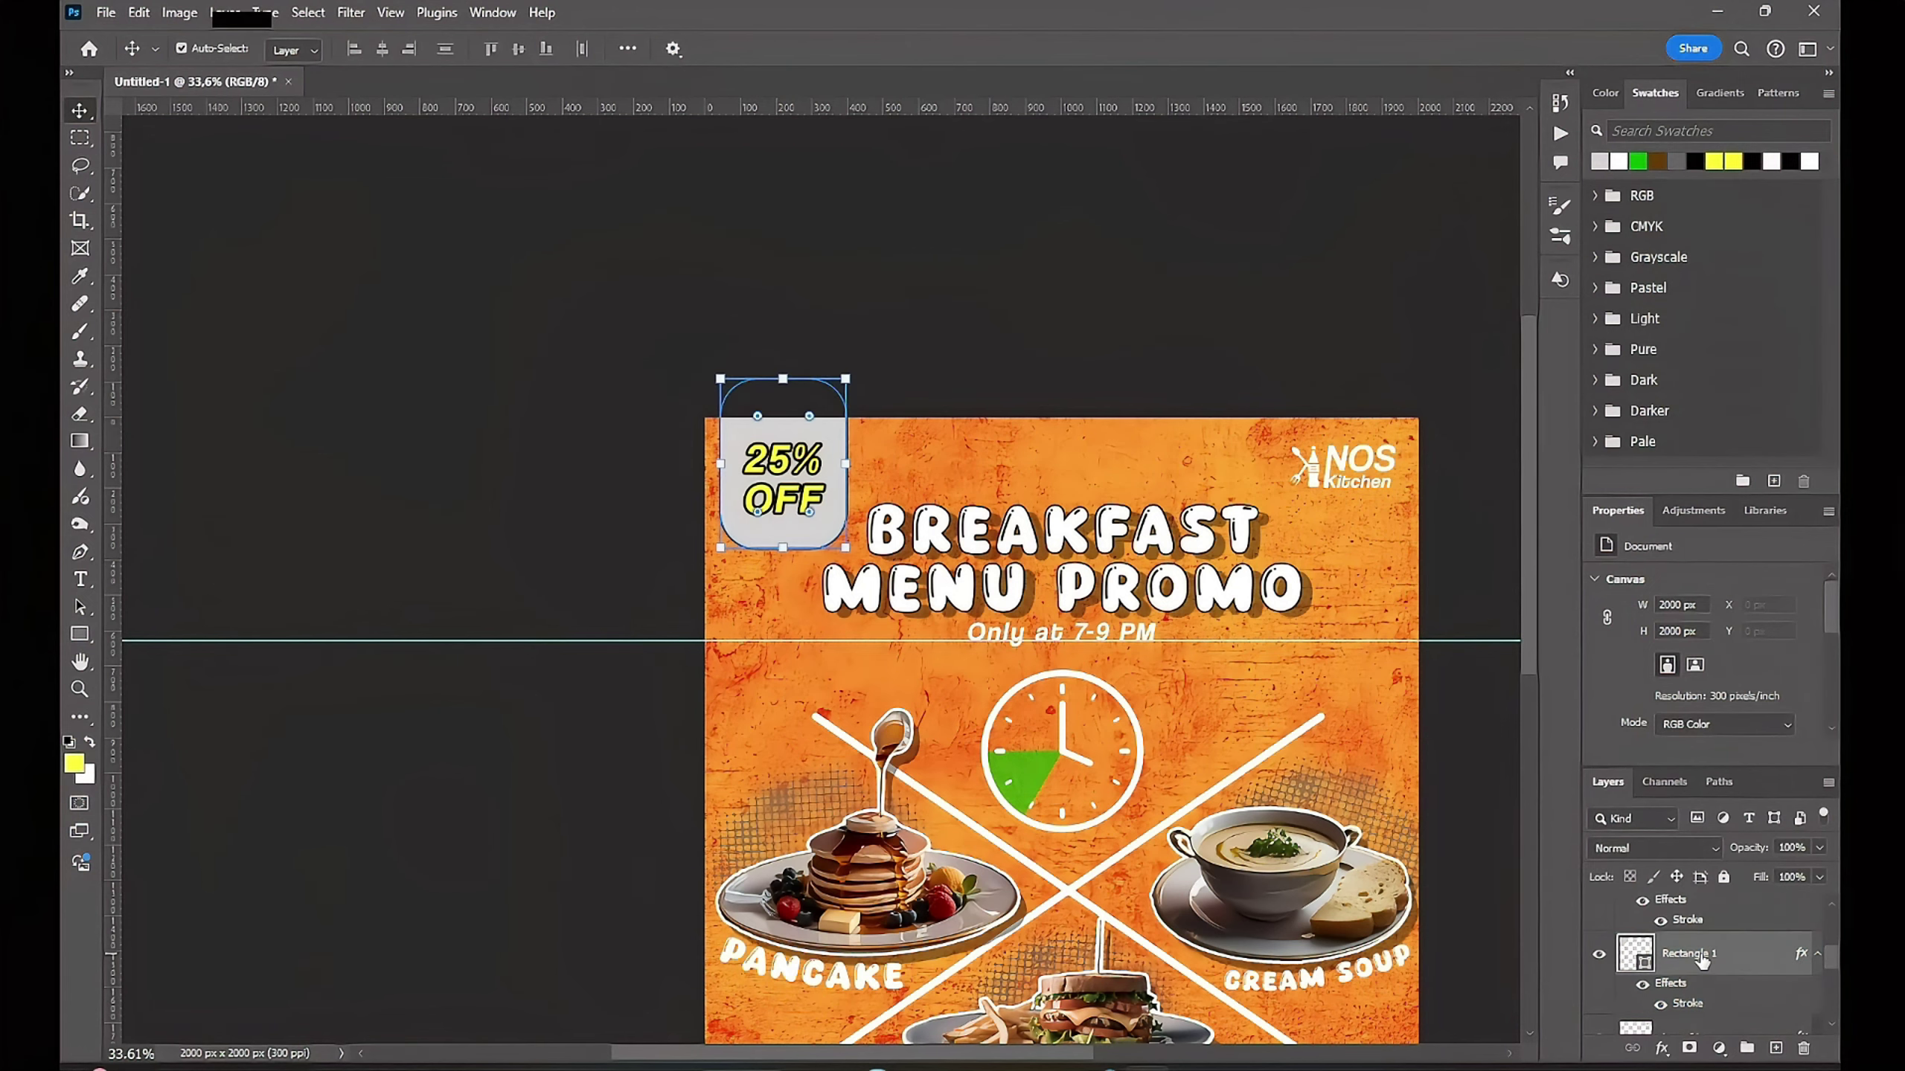
Step: In File Explorer, browse into Gambar AI and view the T-bone Steak images
key(alt+Tab)
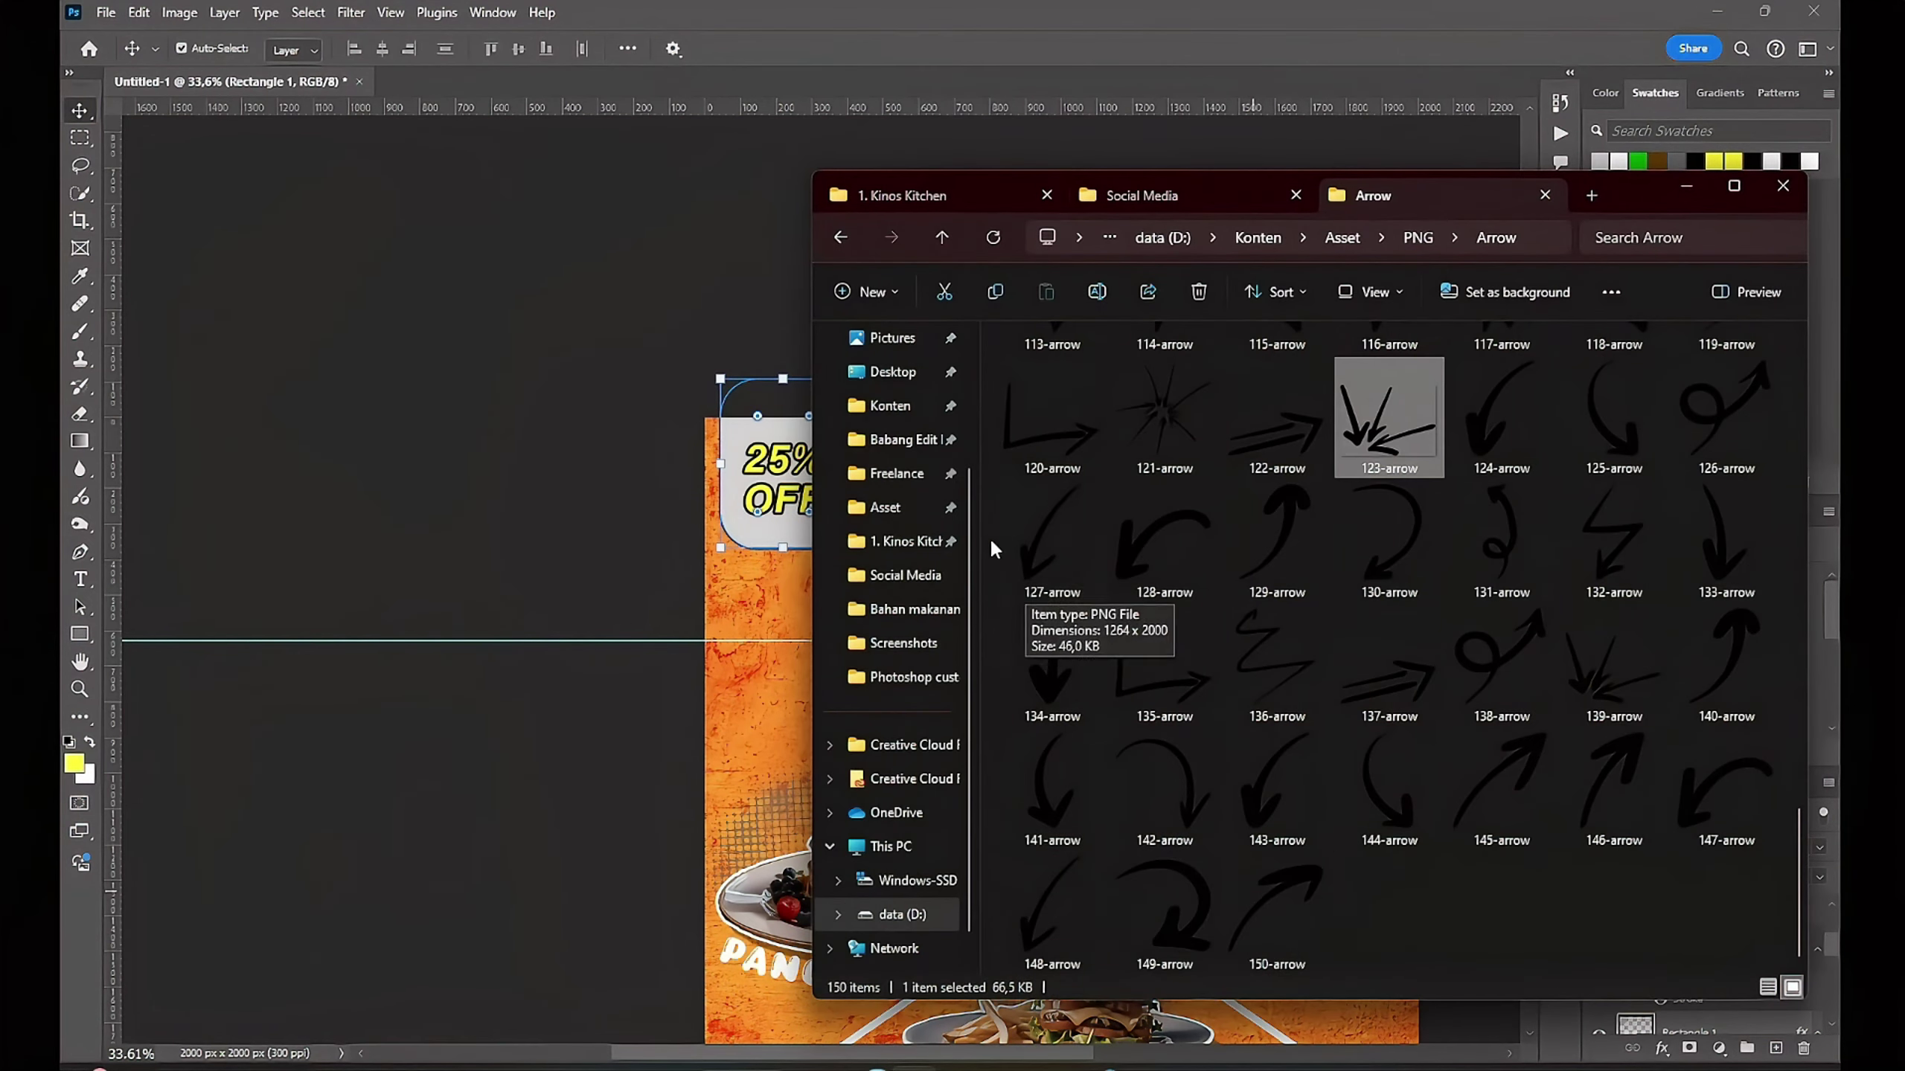
click(1117, 196)
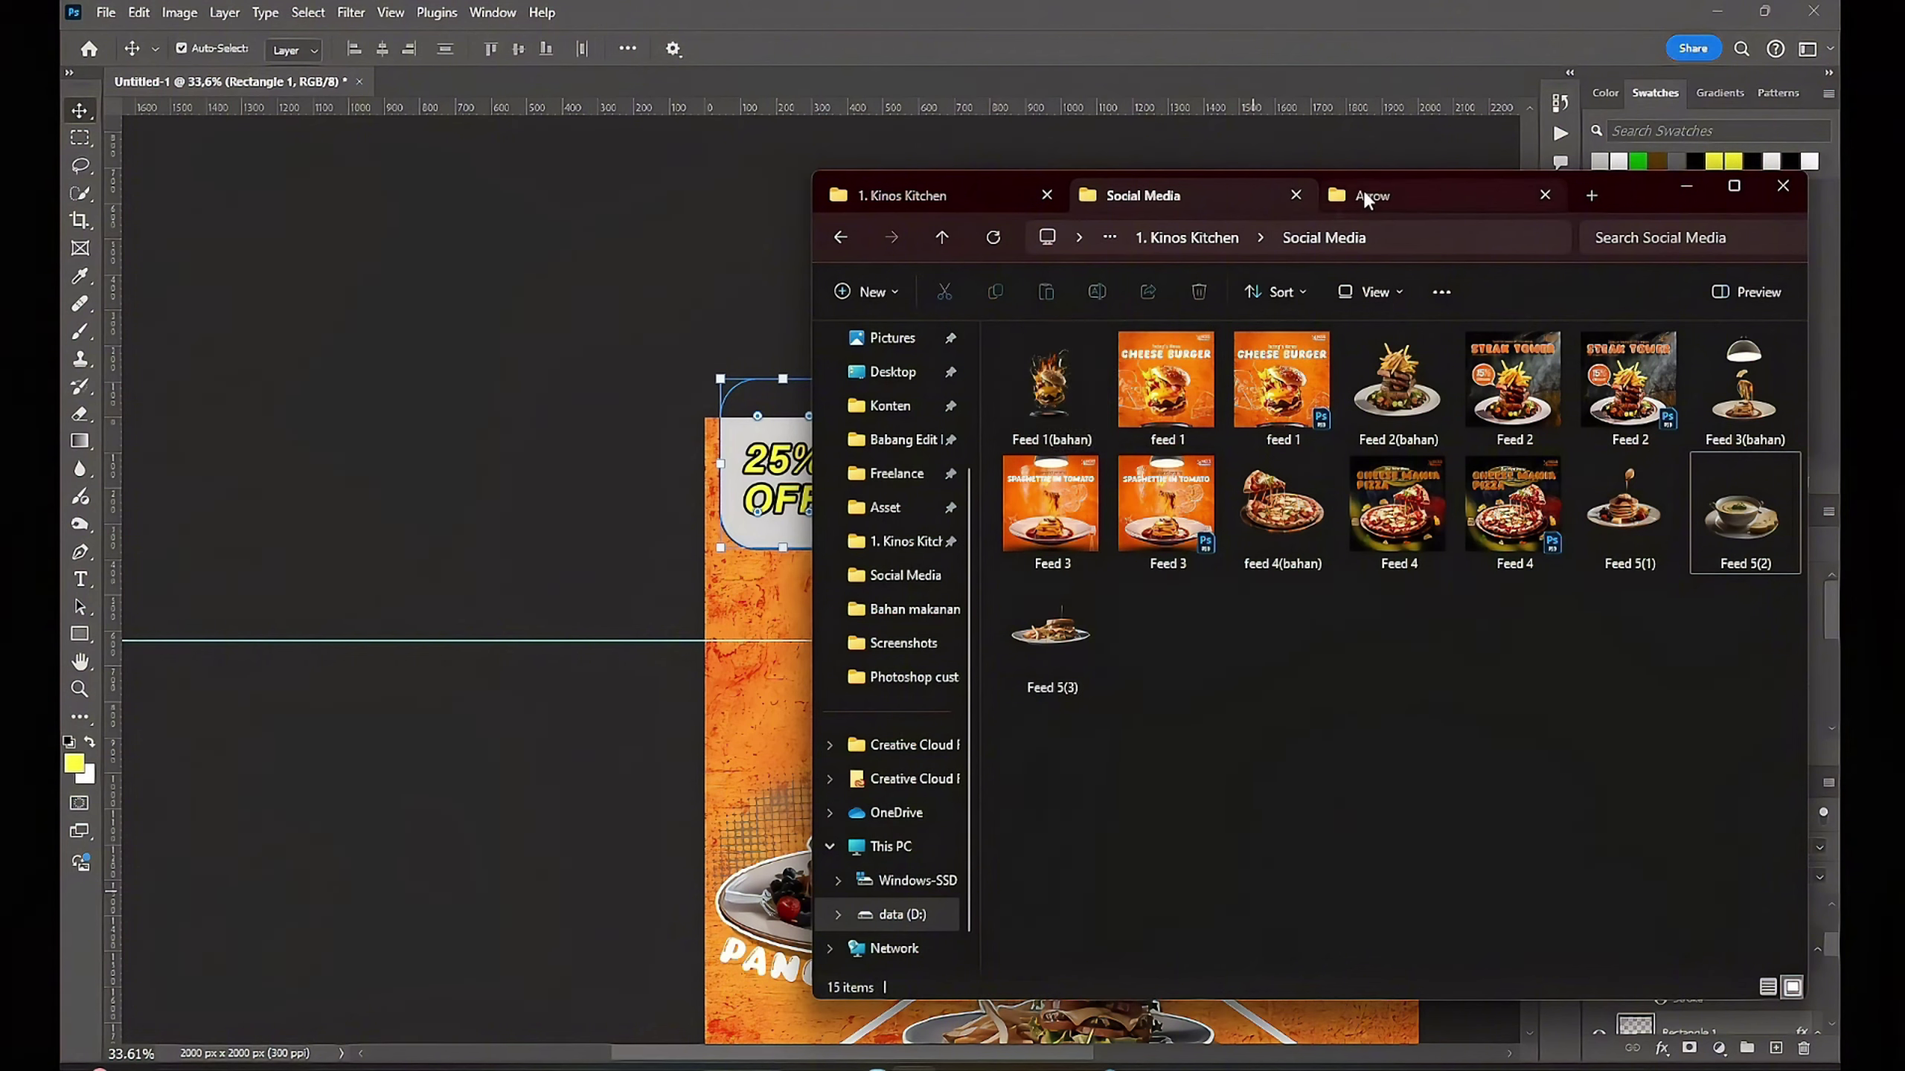
click(1364, 195)
click(1402, 239)
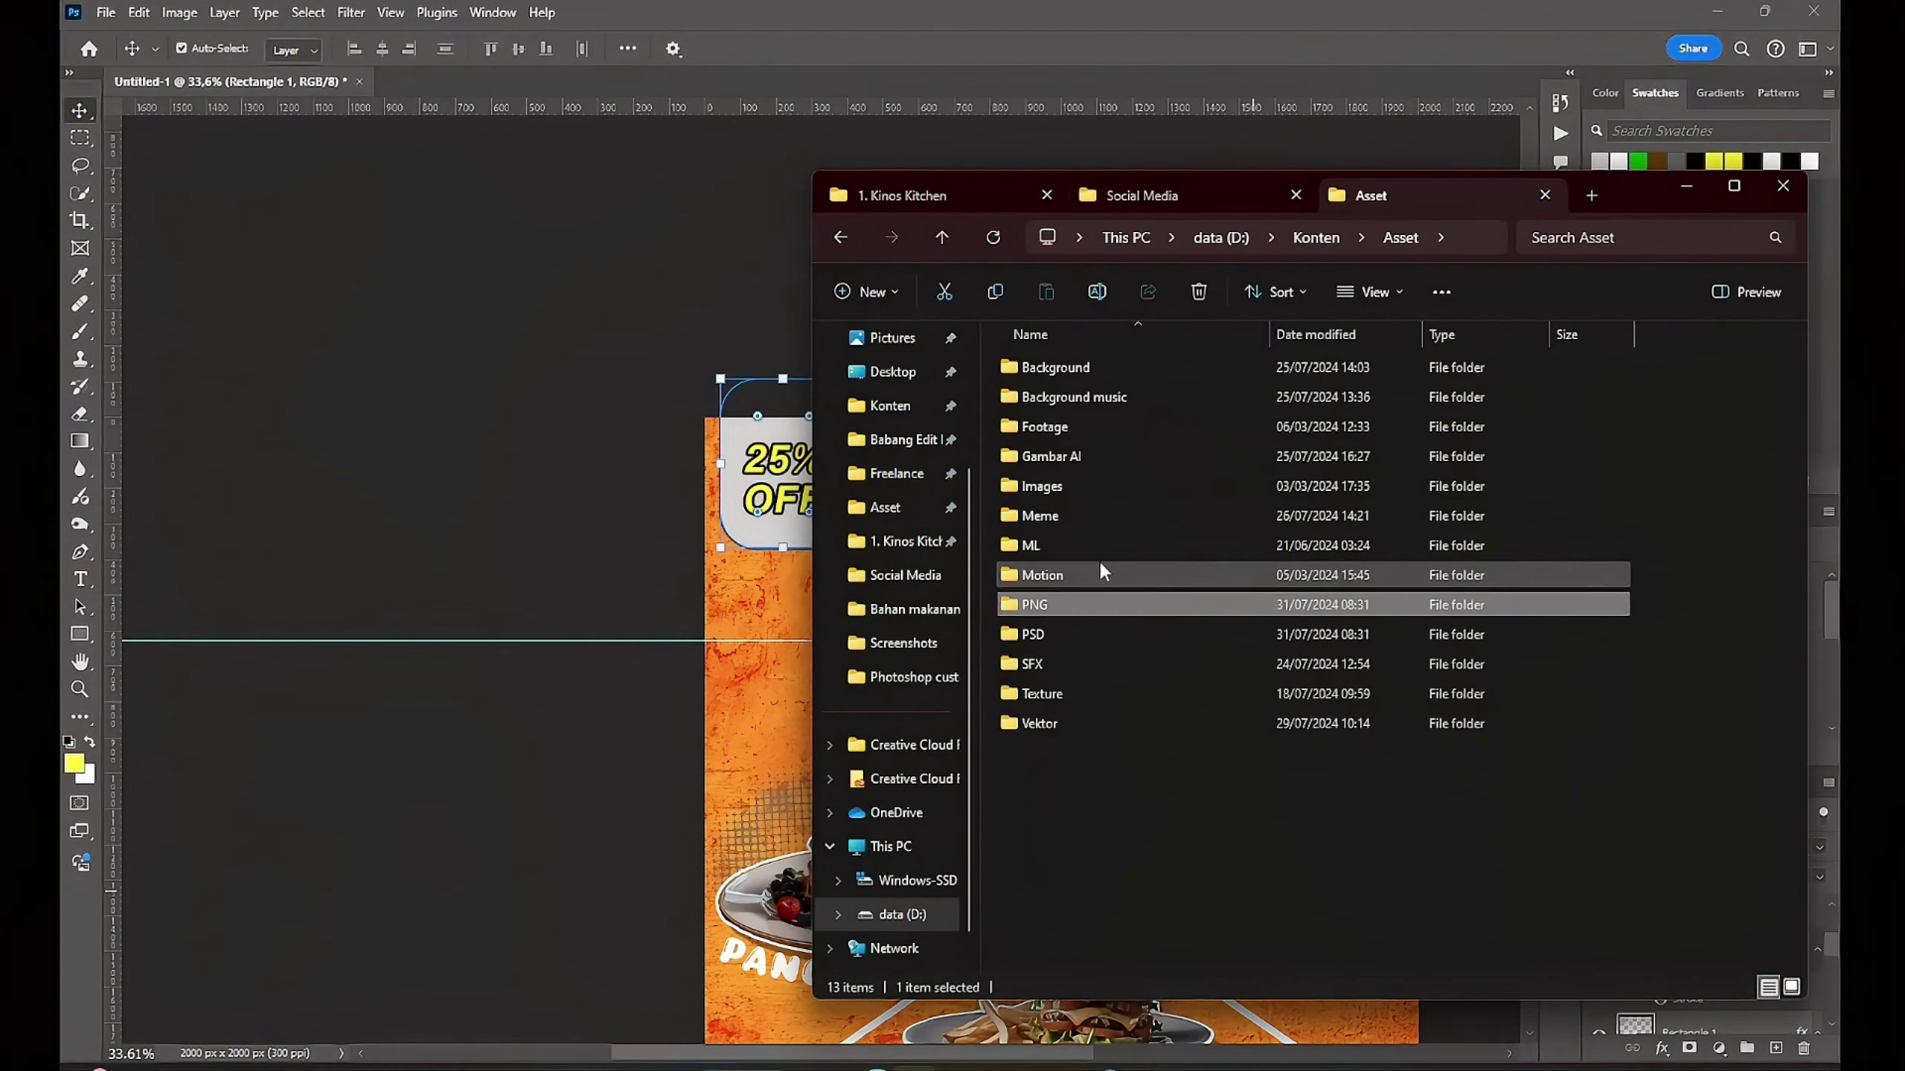
double_click(1103, 455)
double_click(1091, 426)
scroll(1206, 630, down, 3)
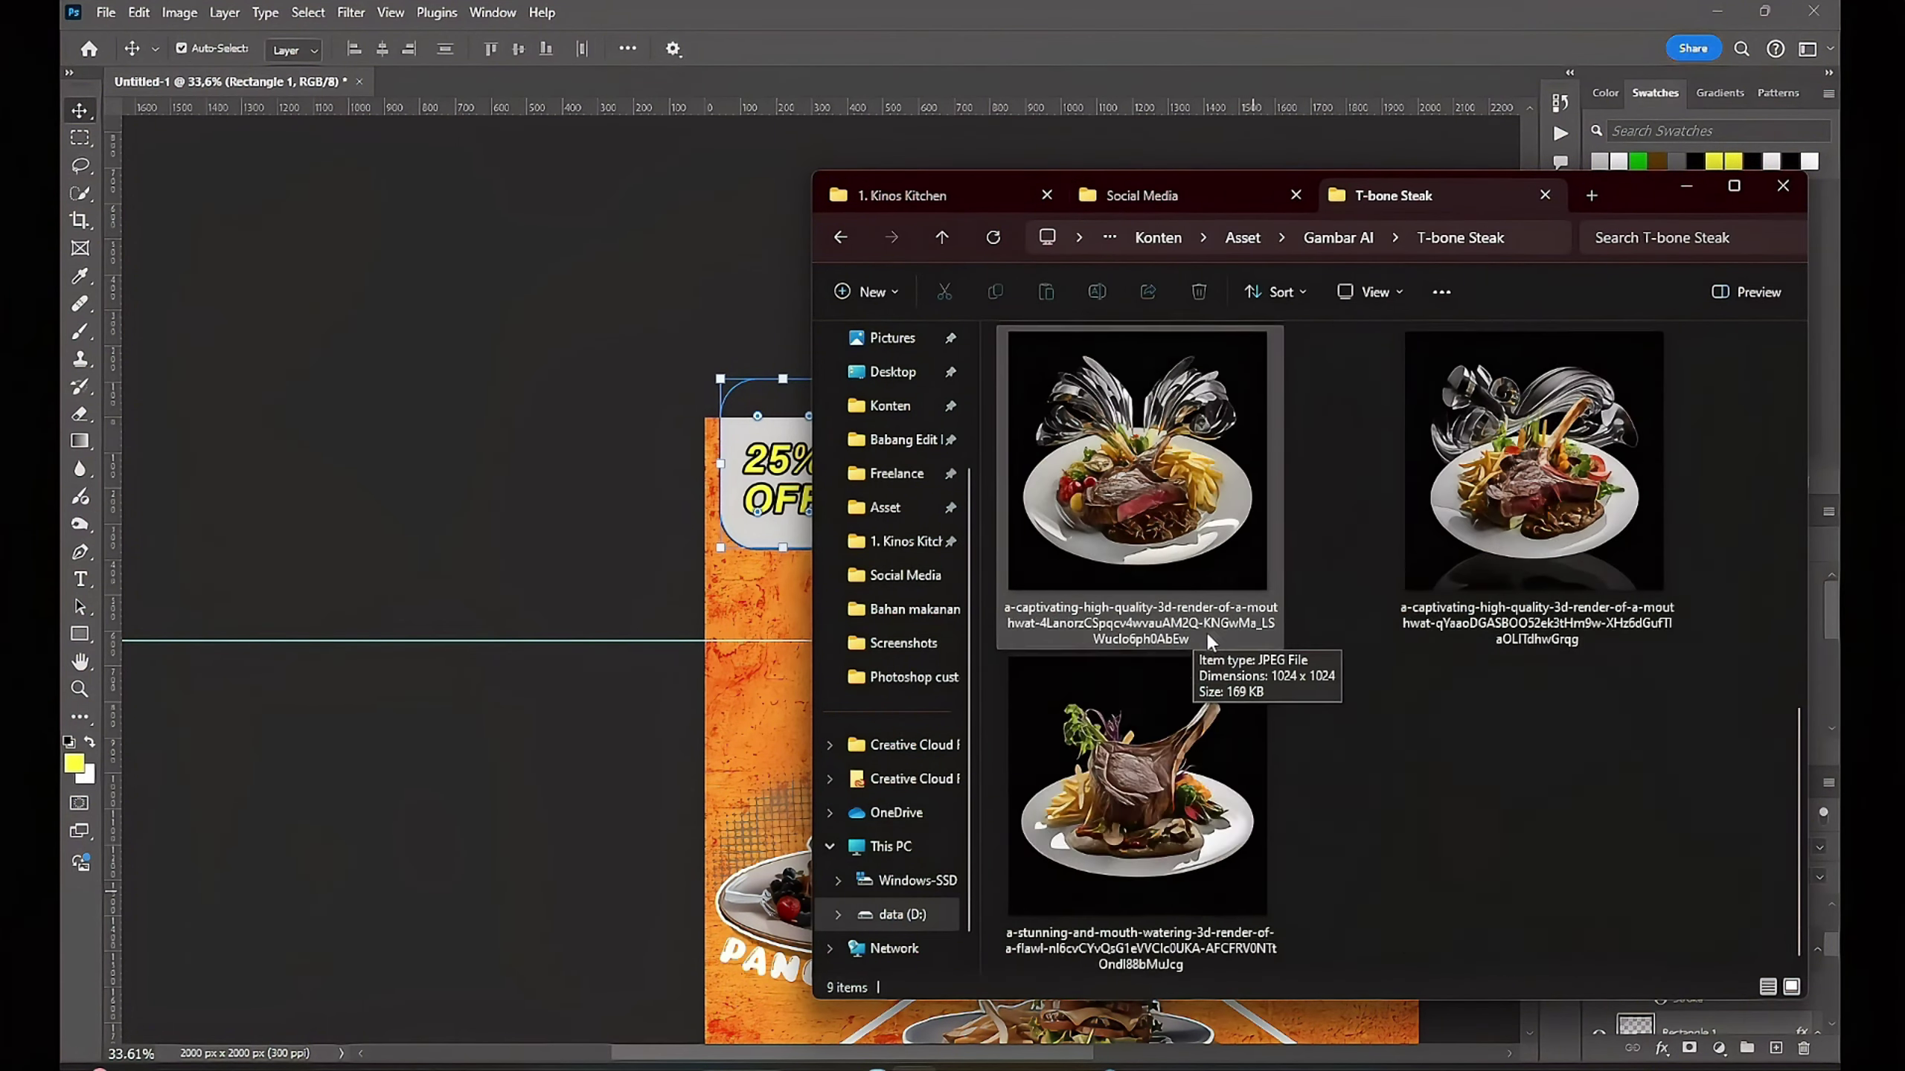
scroll(1206, 629, up, 3)
Step: View the Steak tower and Spaghettie image folders, then return to Photoshop
click(1338, 238)
double_click(1128, 396)
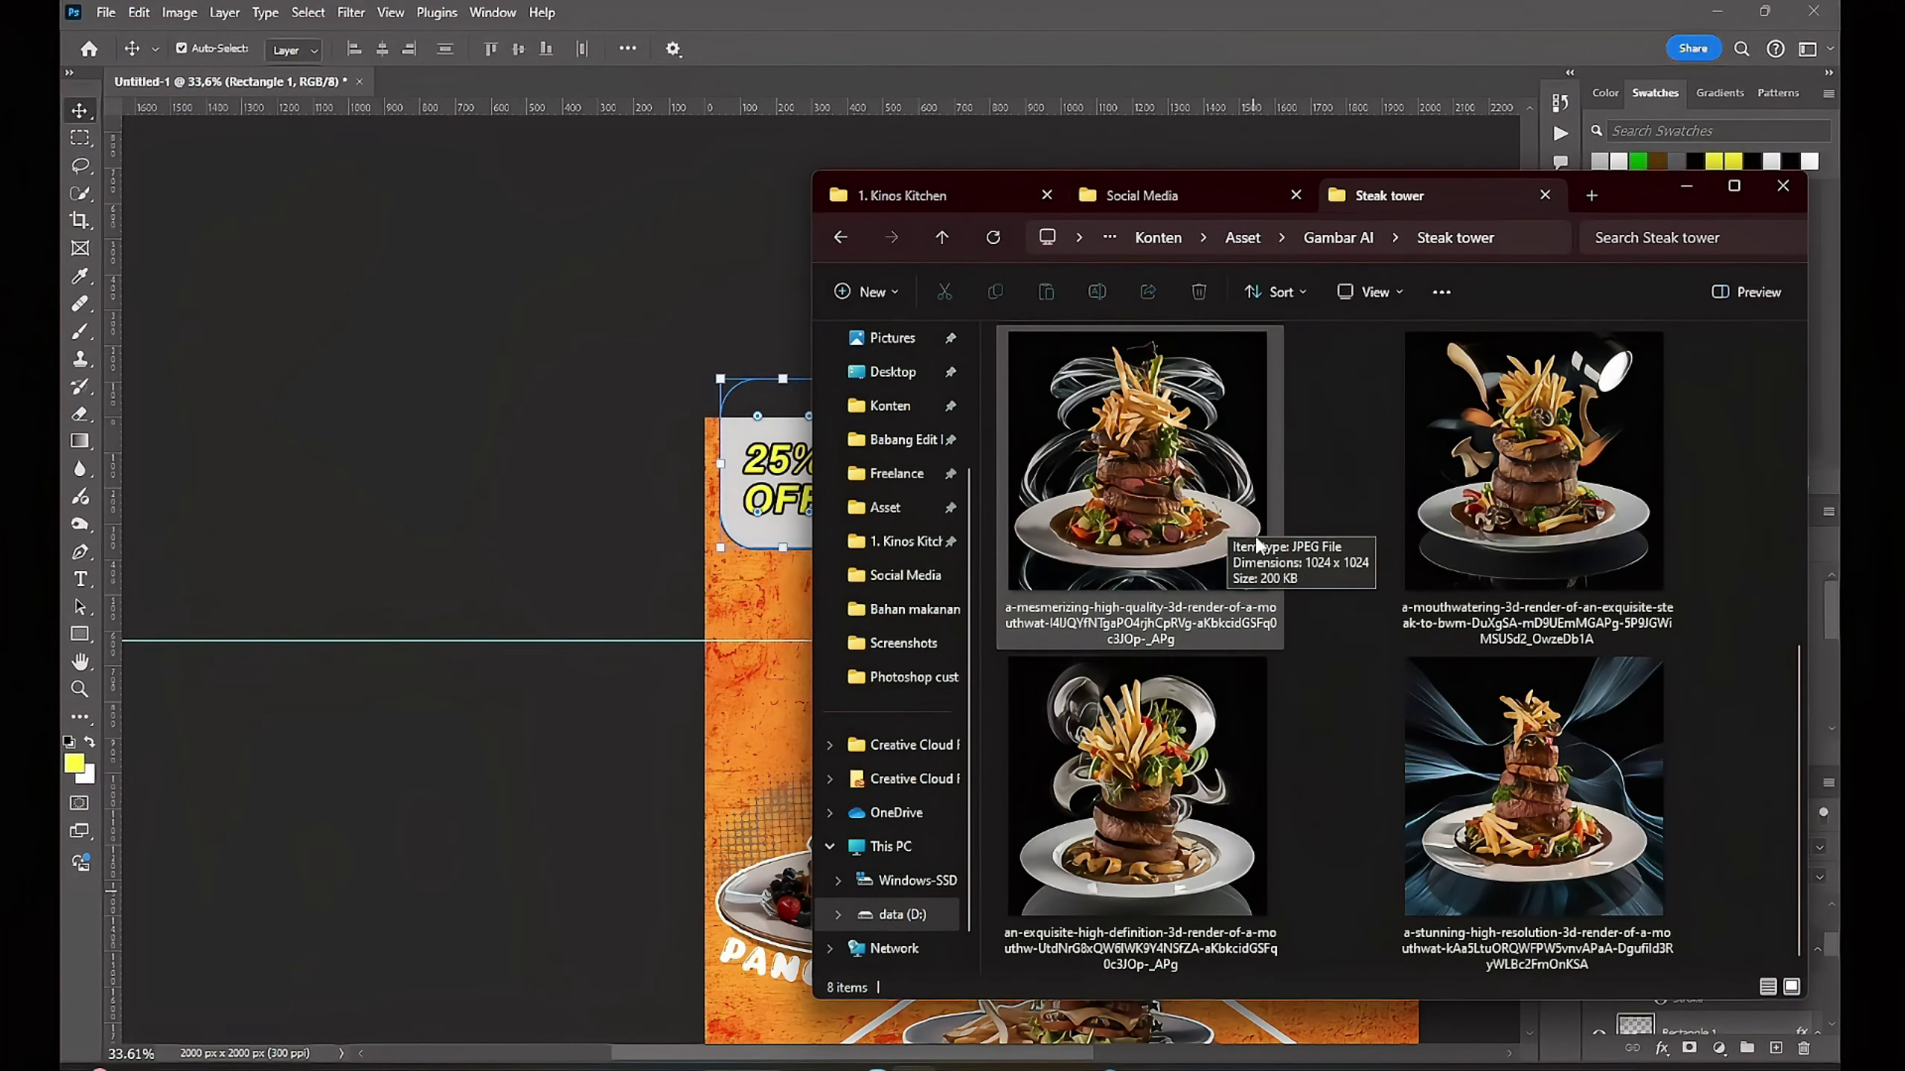
click(1348, 238)
double_click(1213, 367)
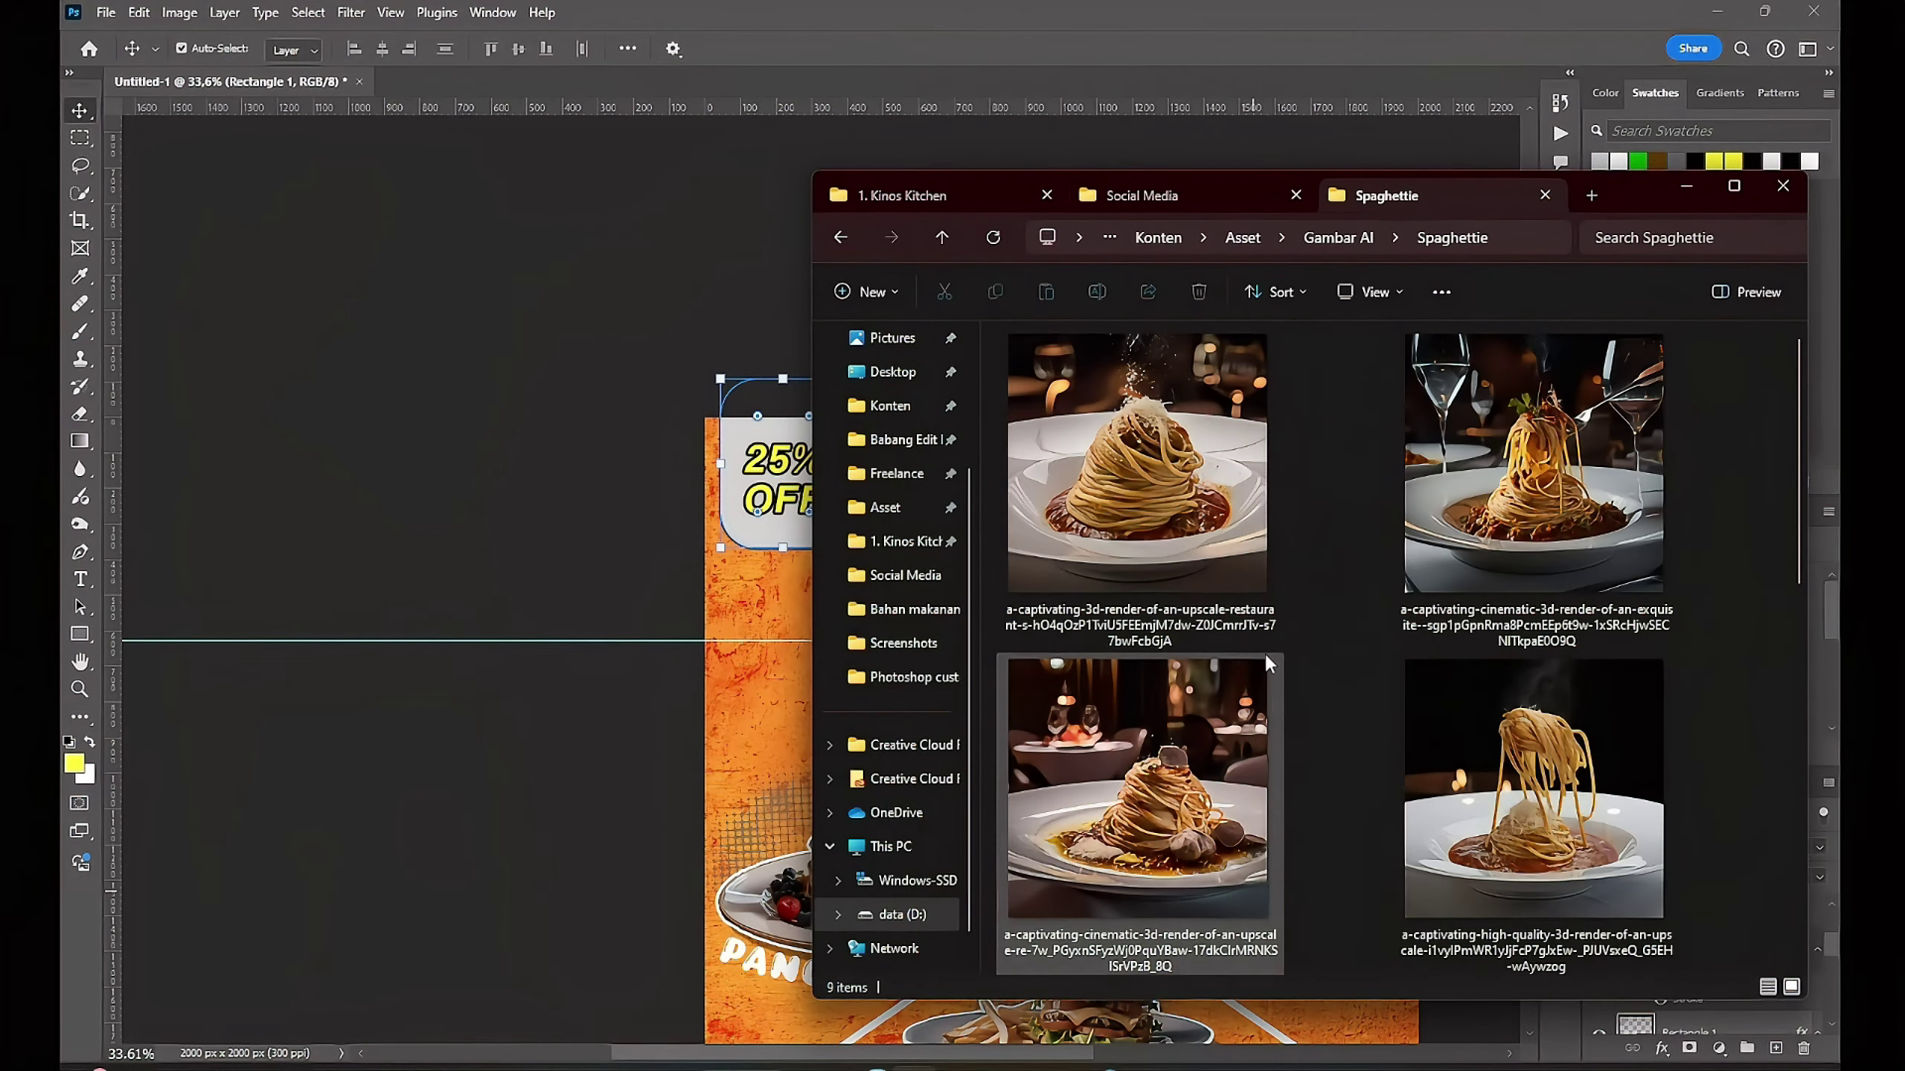
scroll(1240, 617, down, 3)
scroll(1265, 735, up, 5)
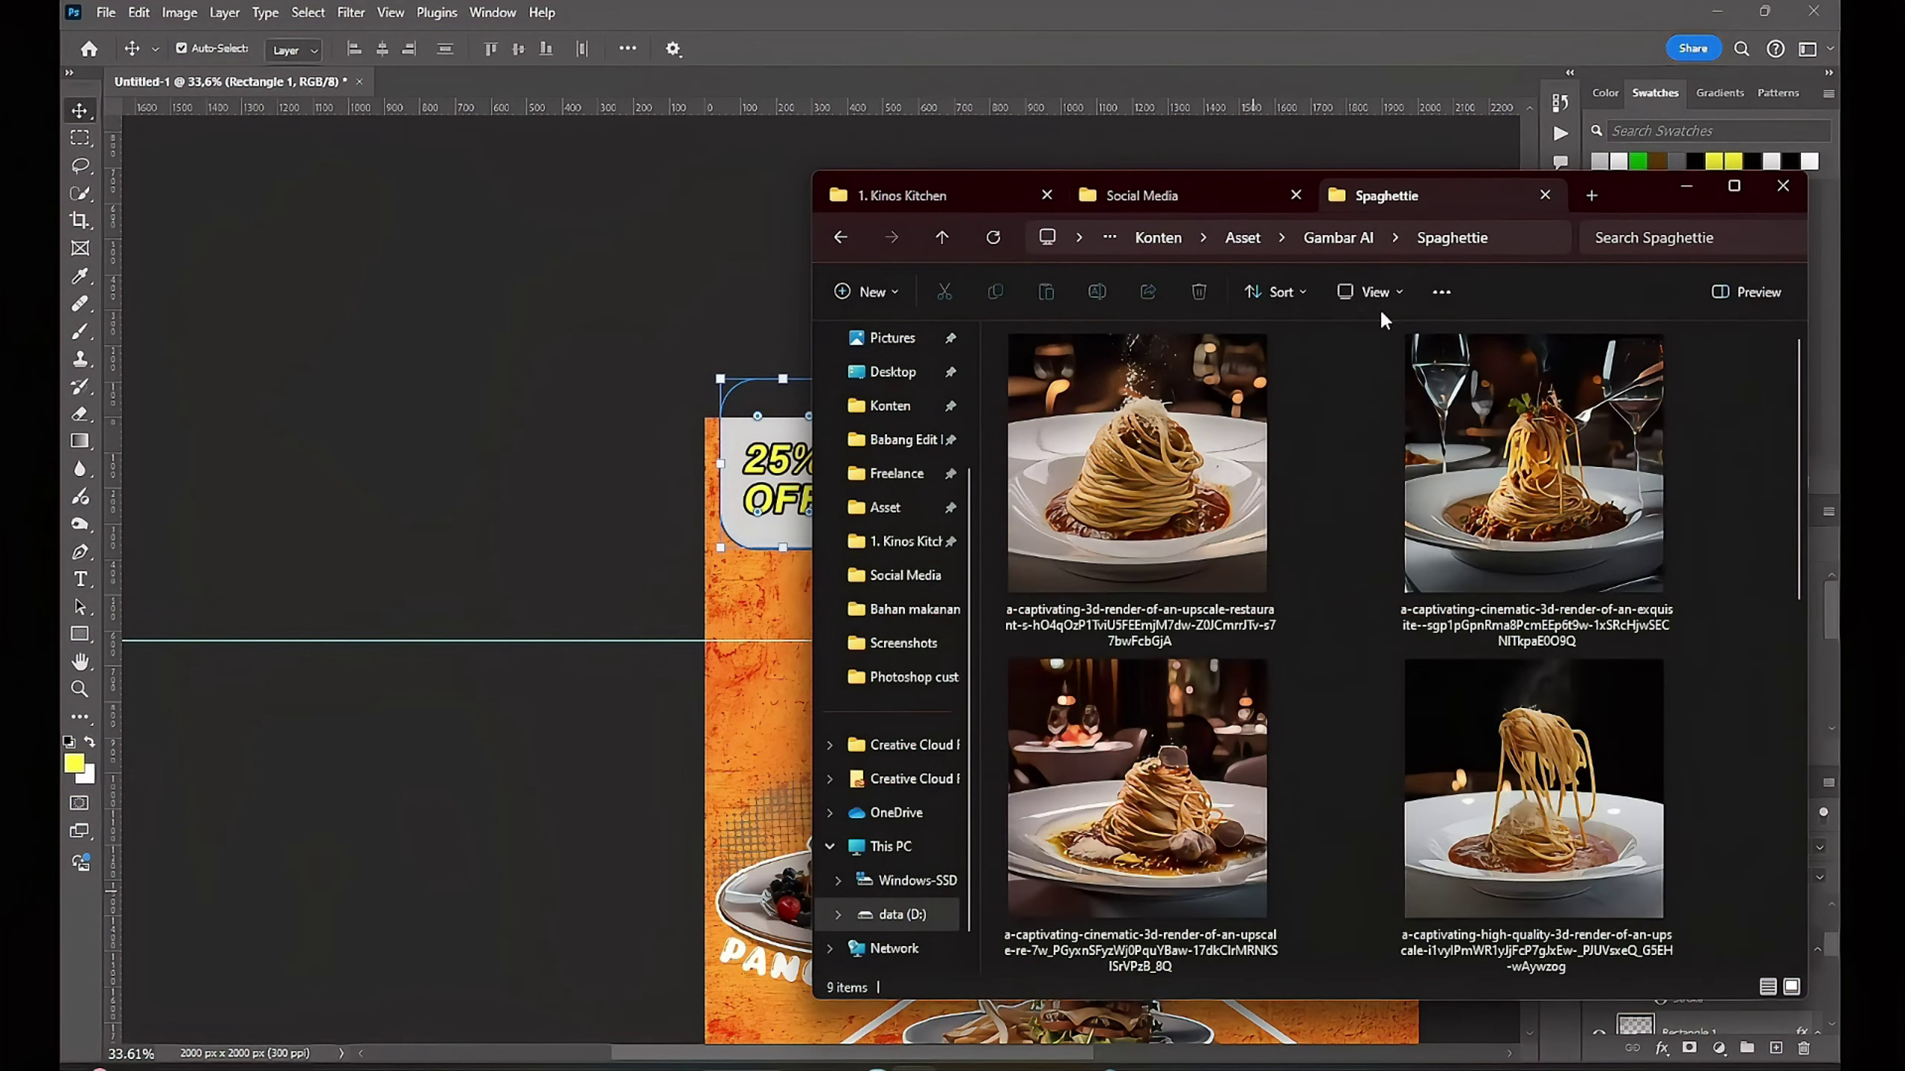
click(478, 319)
key(alt+Tab)
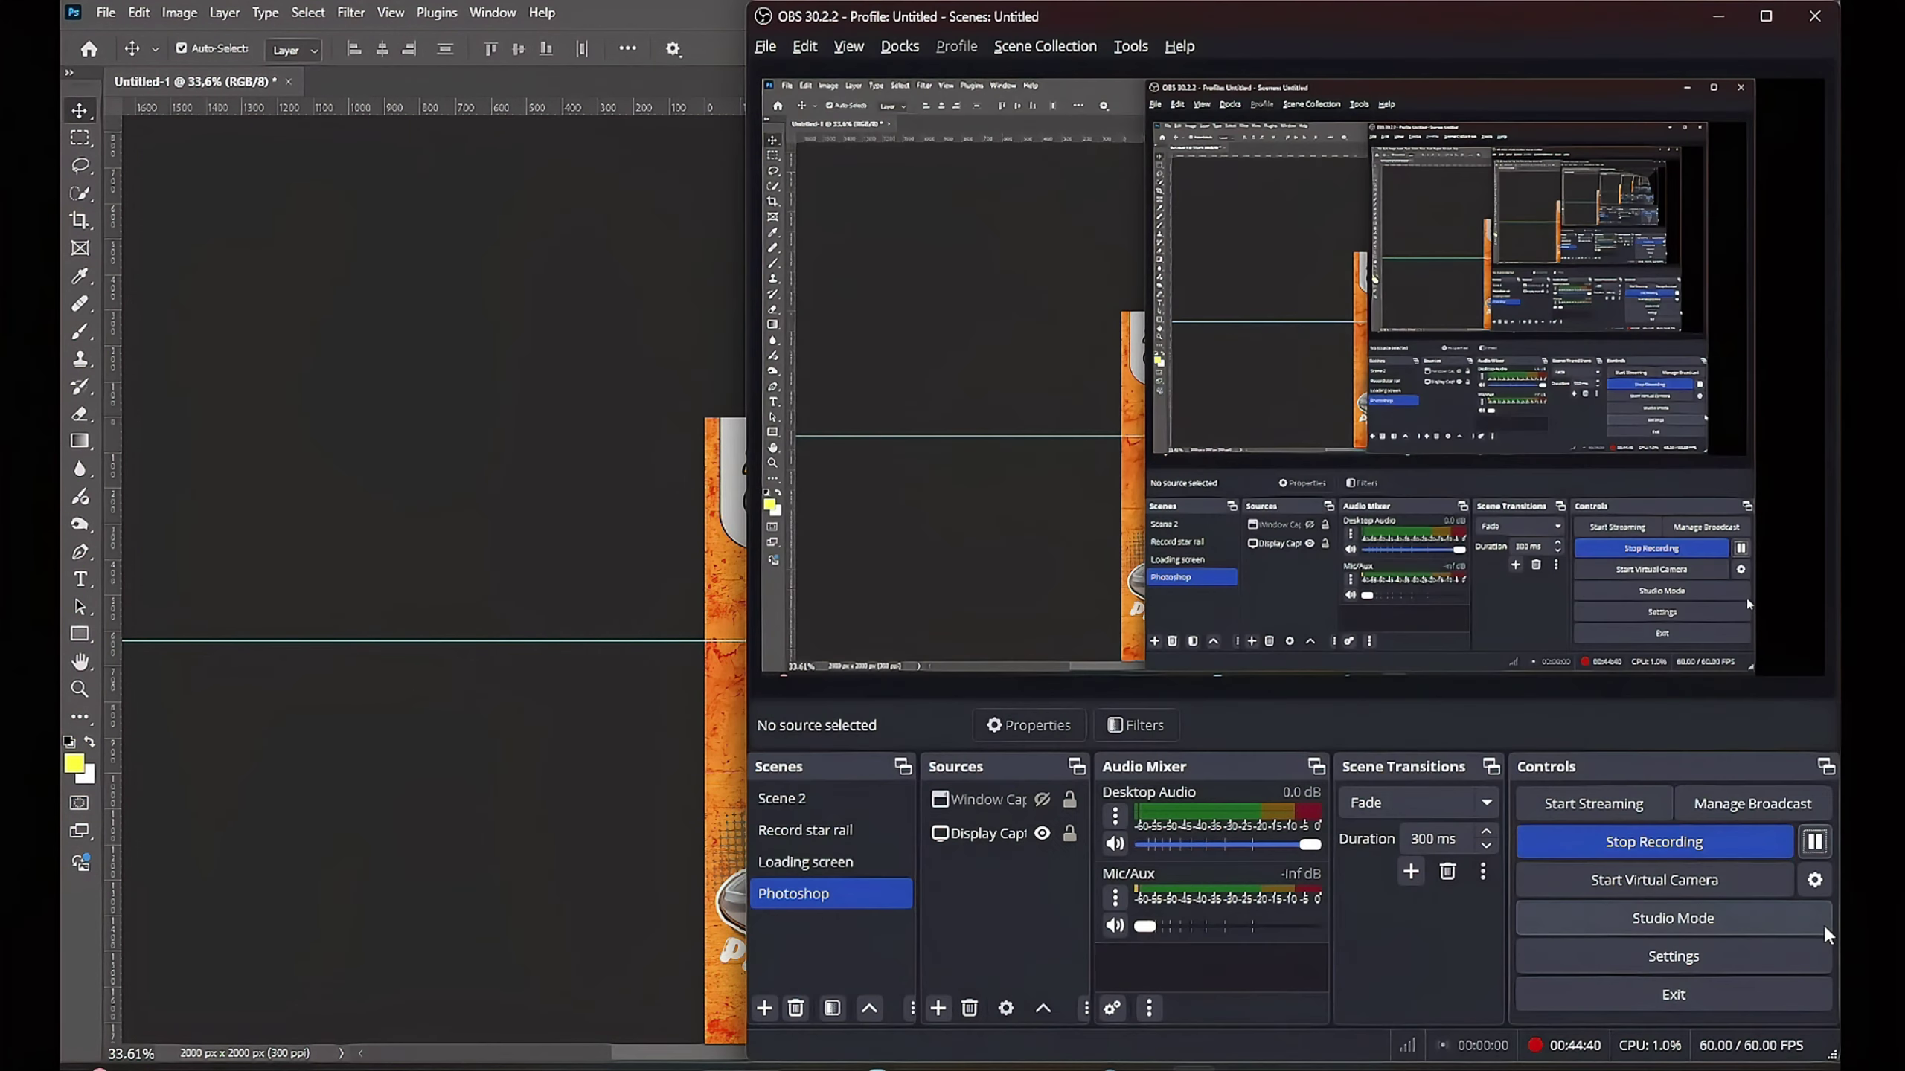
click(716, 694)
Step: Paste the chef photo and scale it onto the top-left 25% OFF badge
key(ctrl+v)
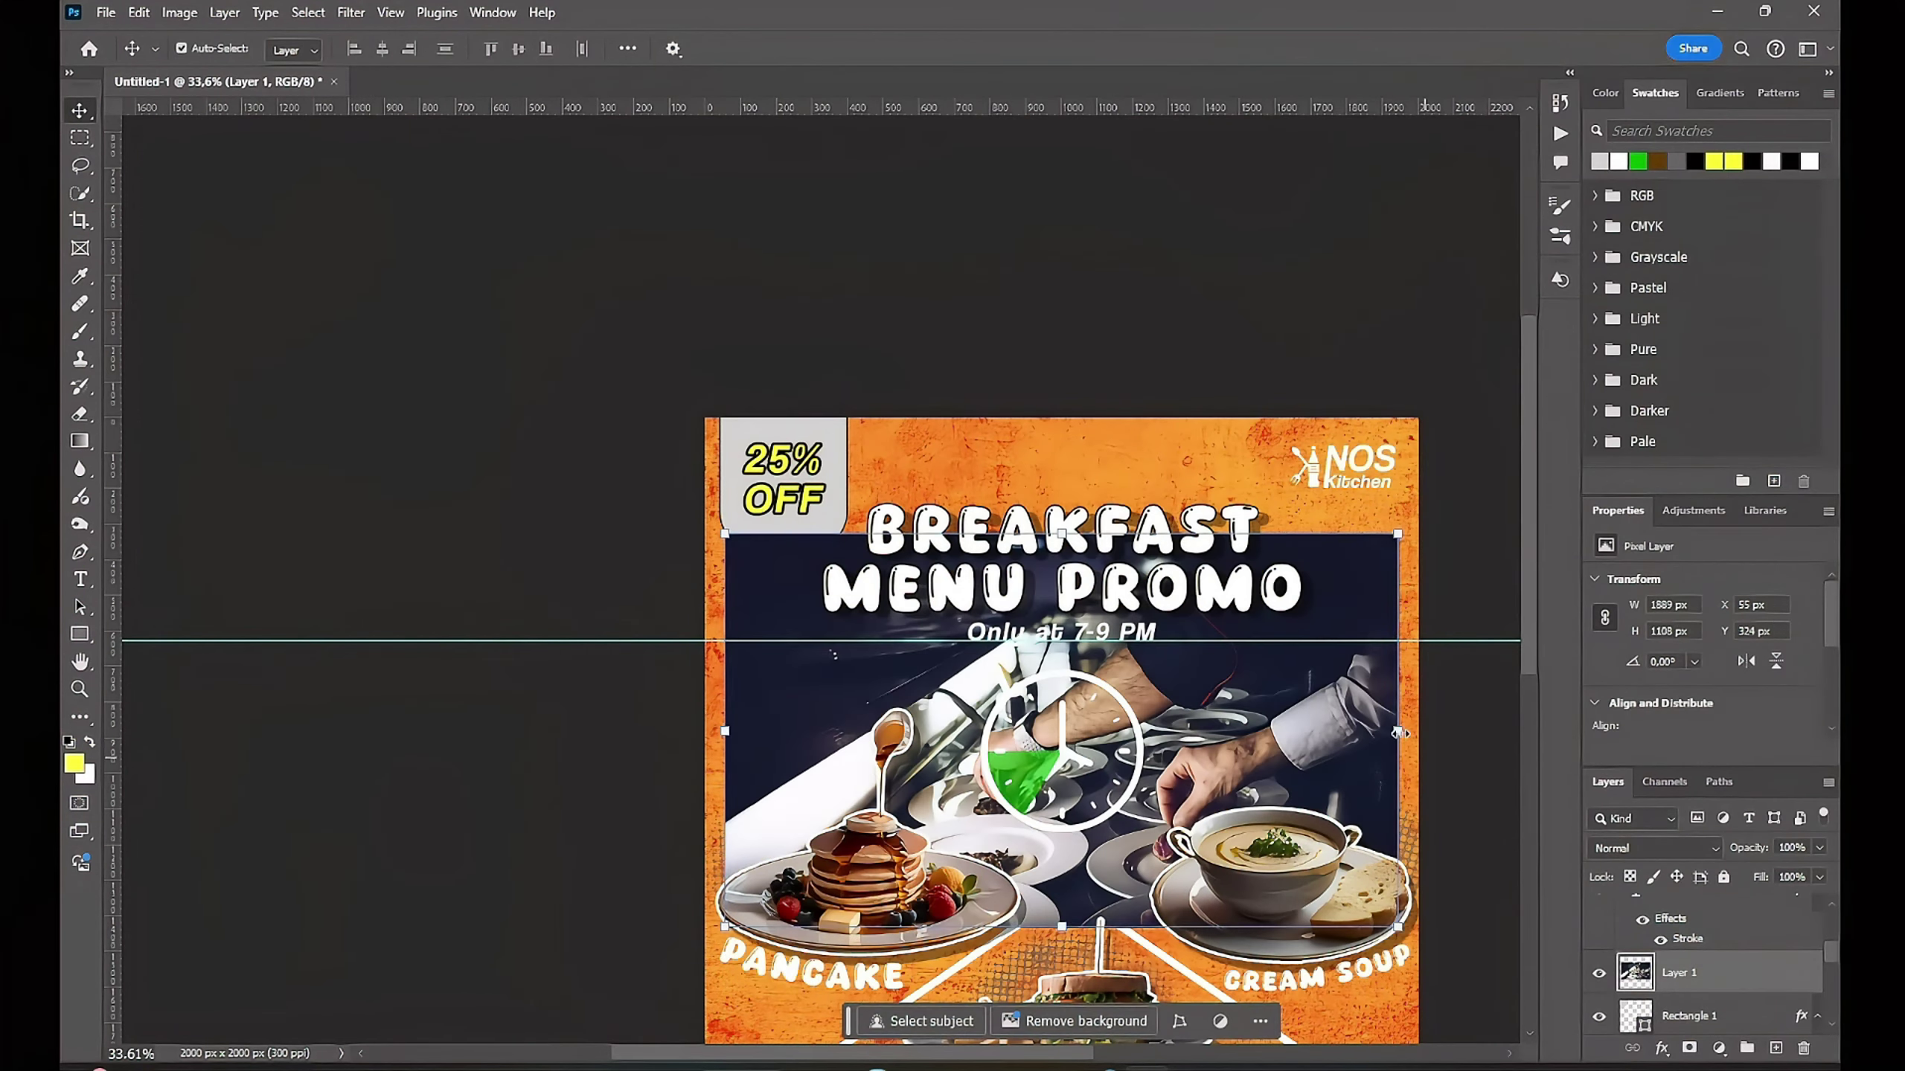
key(ctrl+t)
mouse_move(1519, 1043)
mouse_down()
mouse_move(975, 721)
mouse_move(776, 702)
mouse_move(749, 368)
mouse_up()
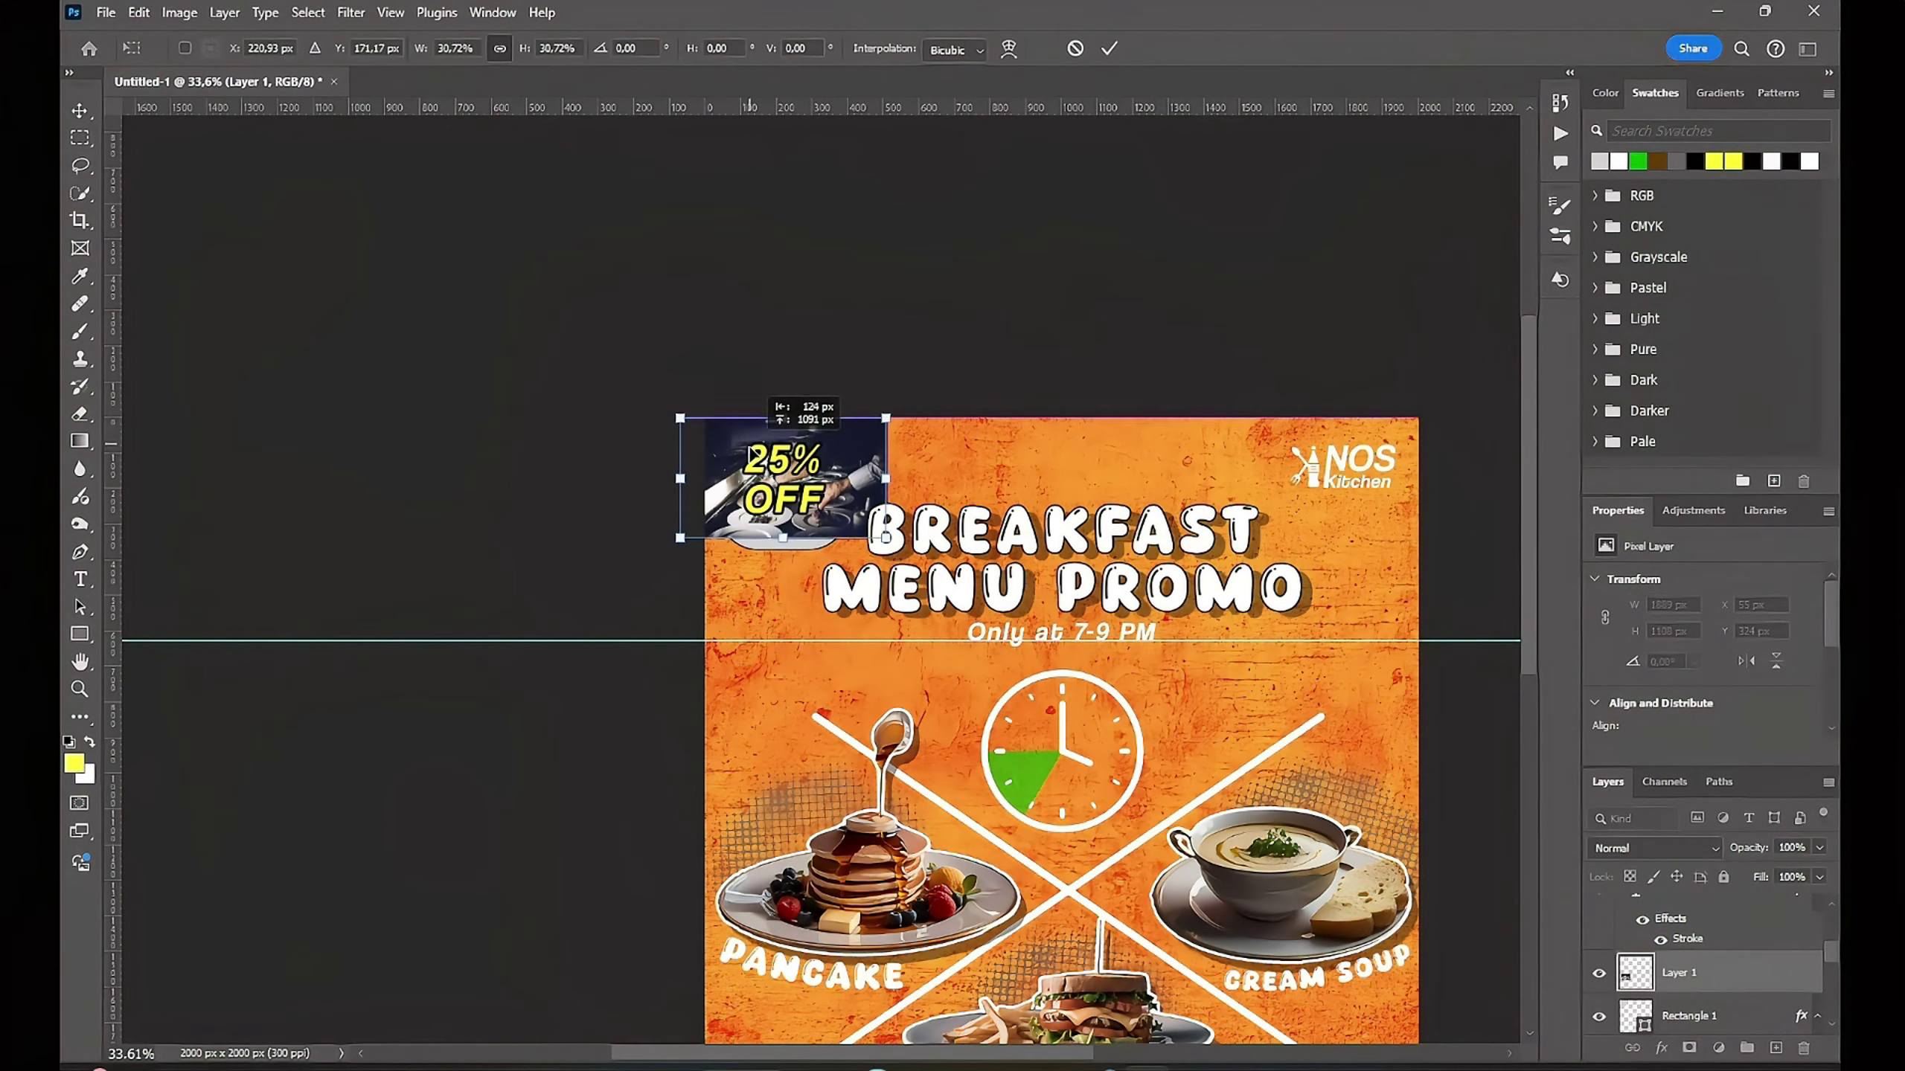
drag(892, 415, 937, 407)
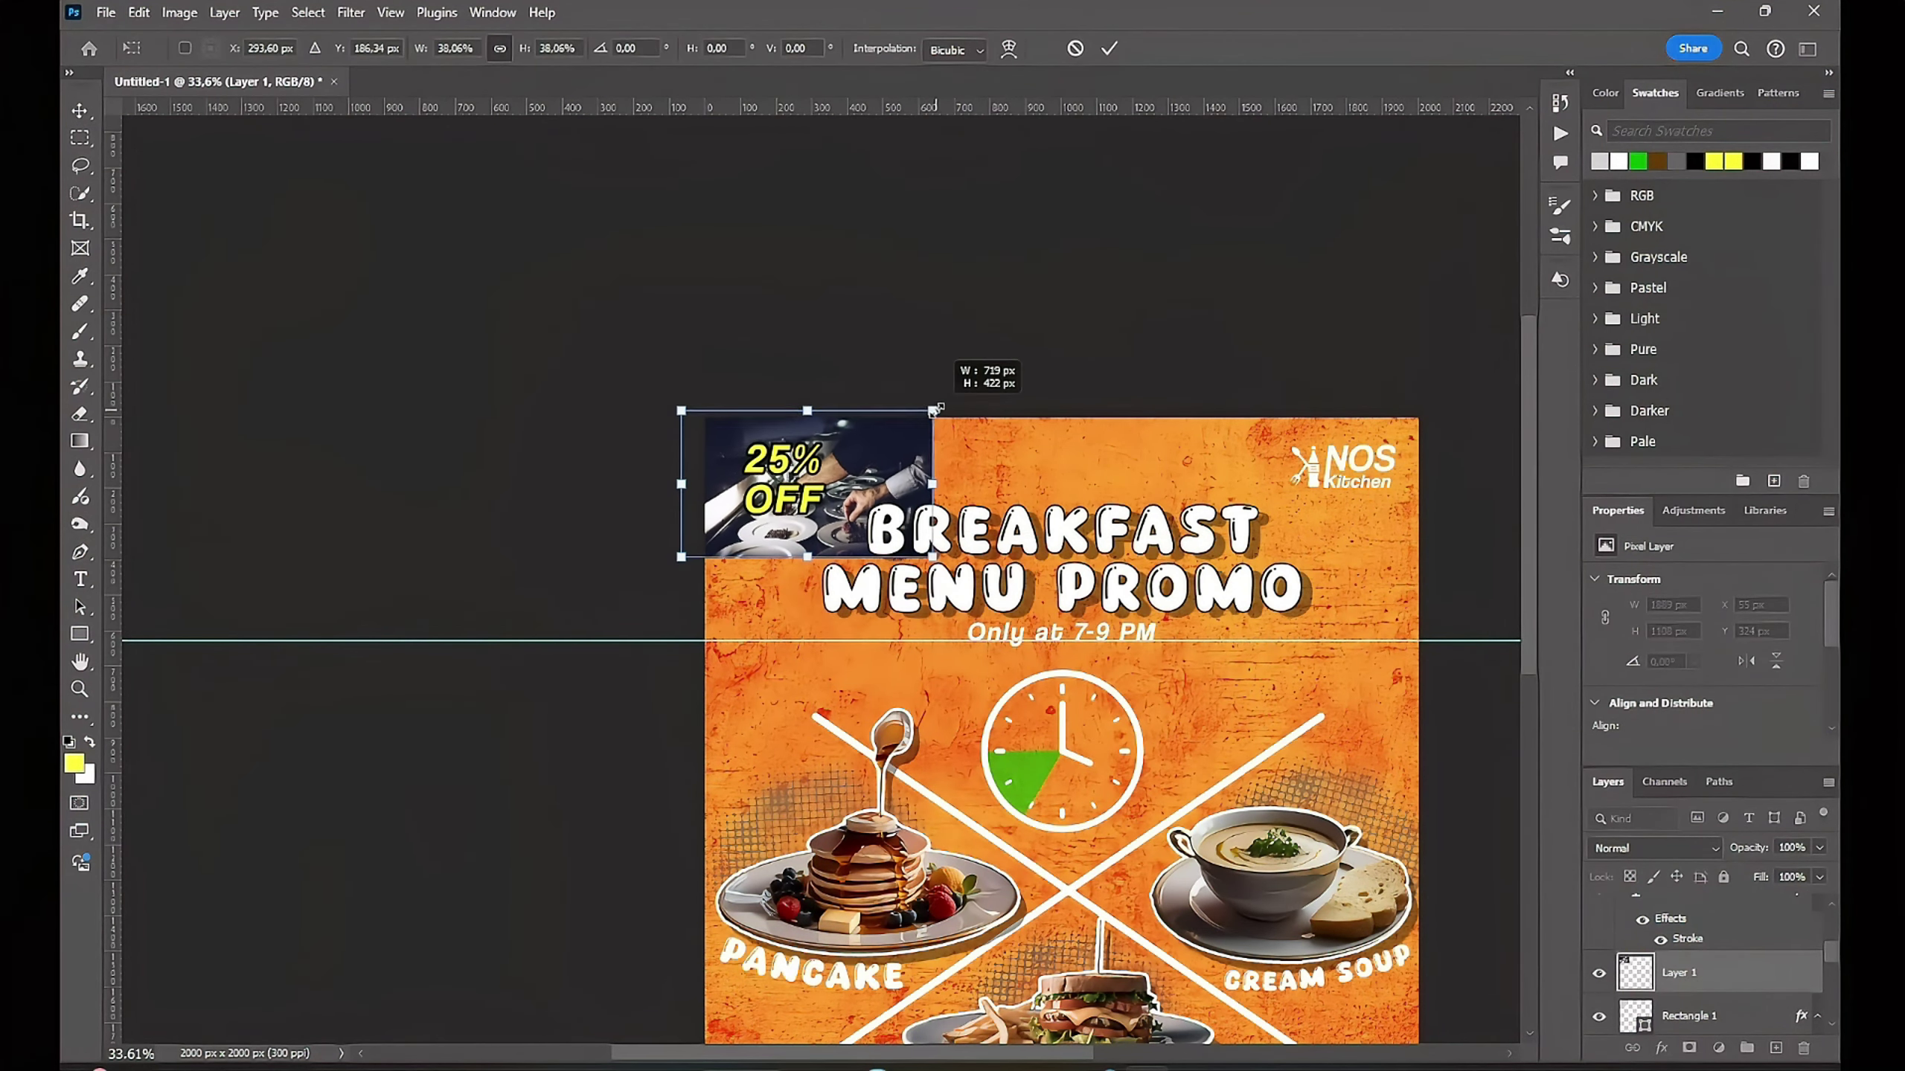
key(Return)
Step: Clip the photo into the rounded badge and lower its opacity
alt+click(1698, 981)
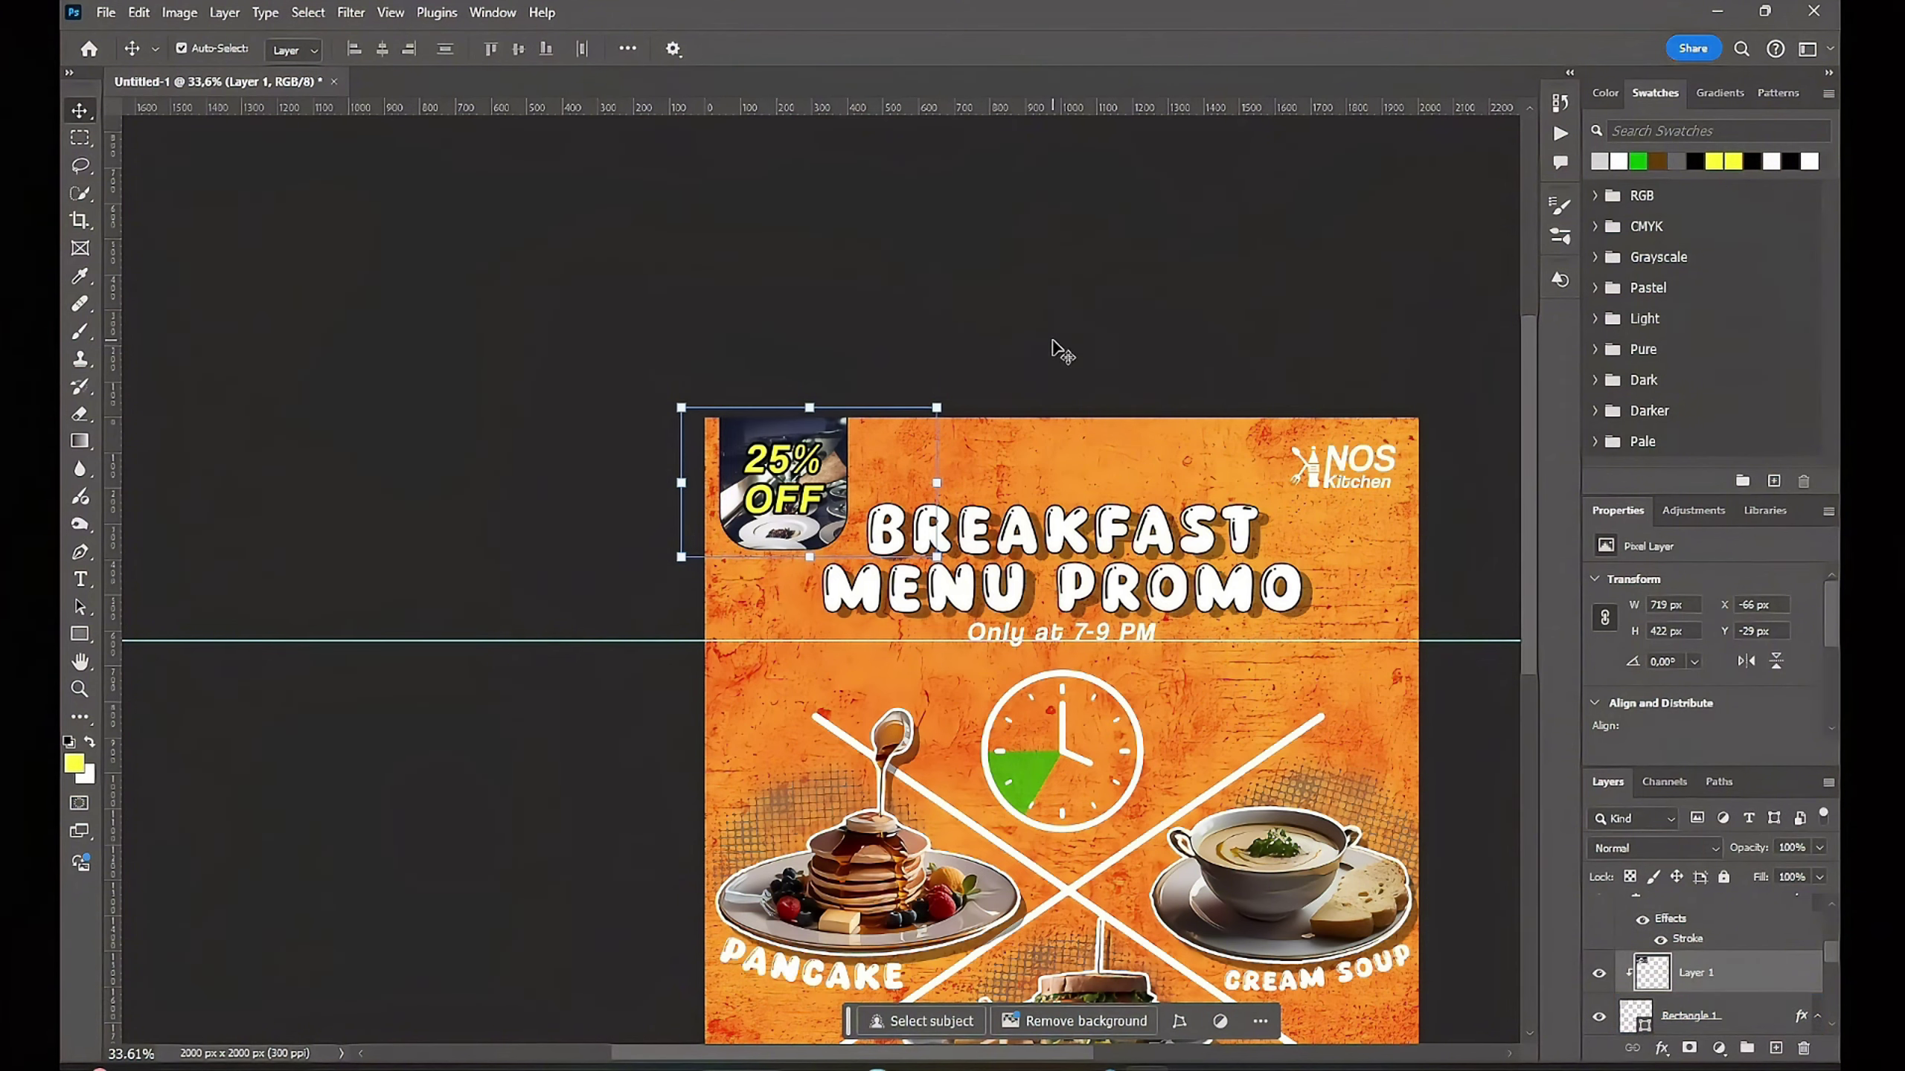
click(1820, 847)
drag(1827, 870, 1765, 871)
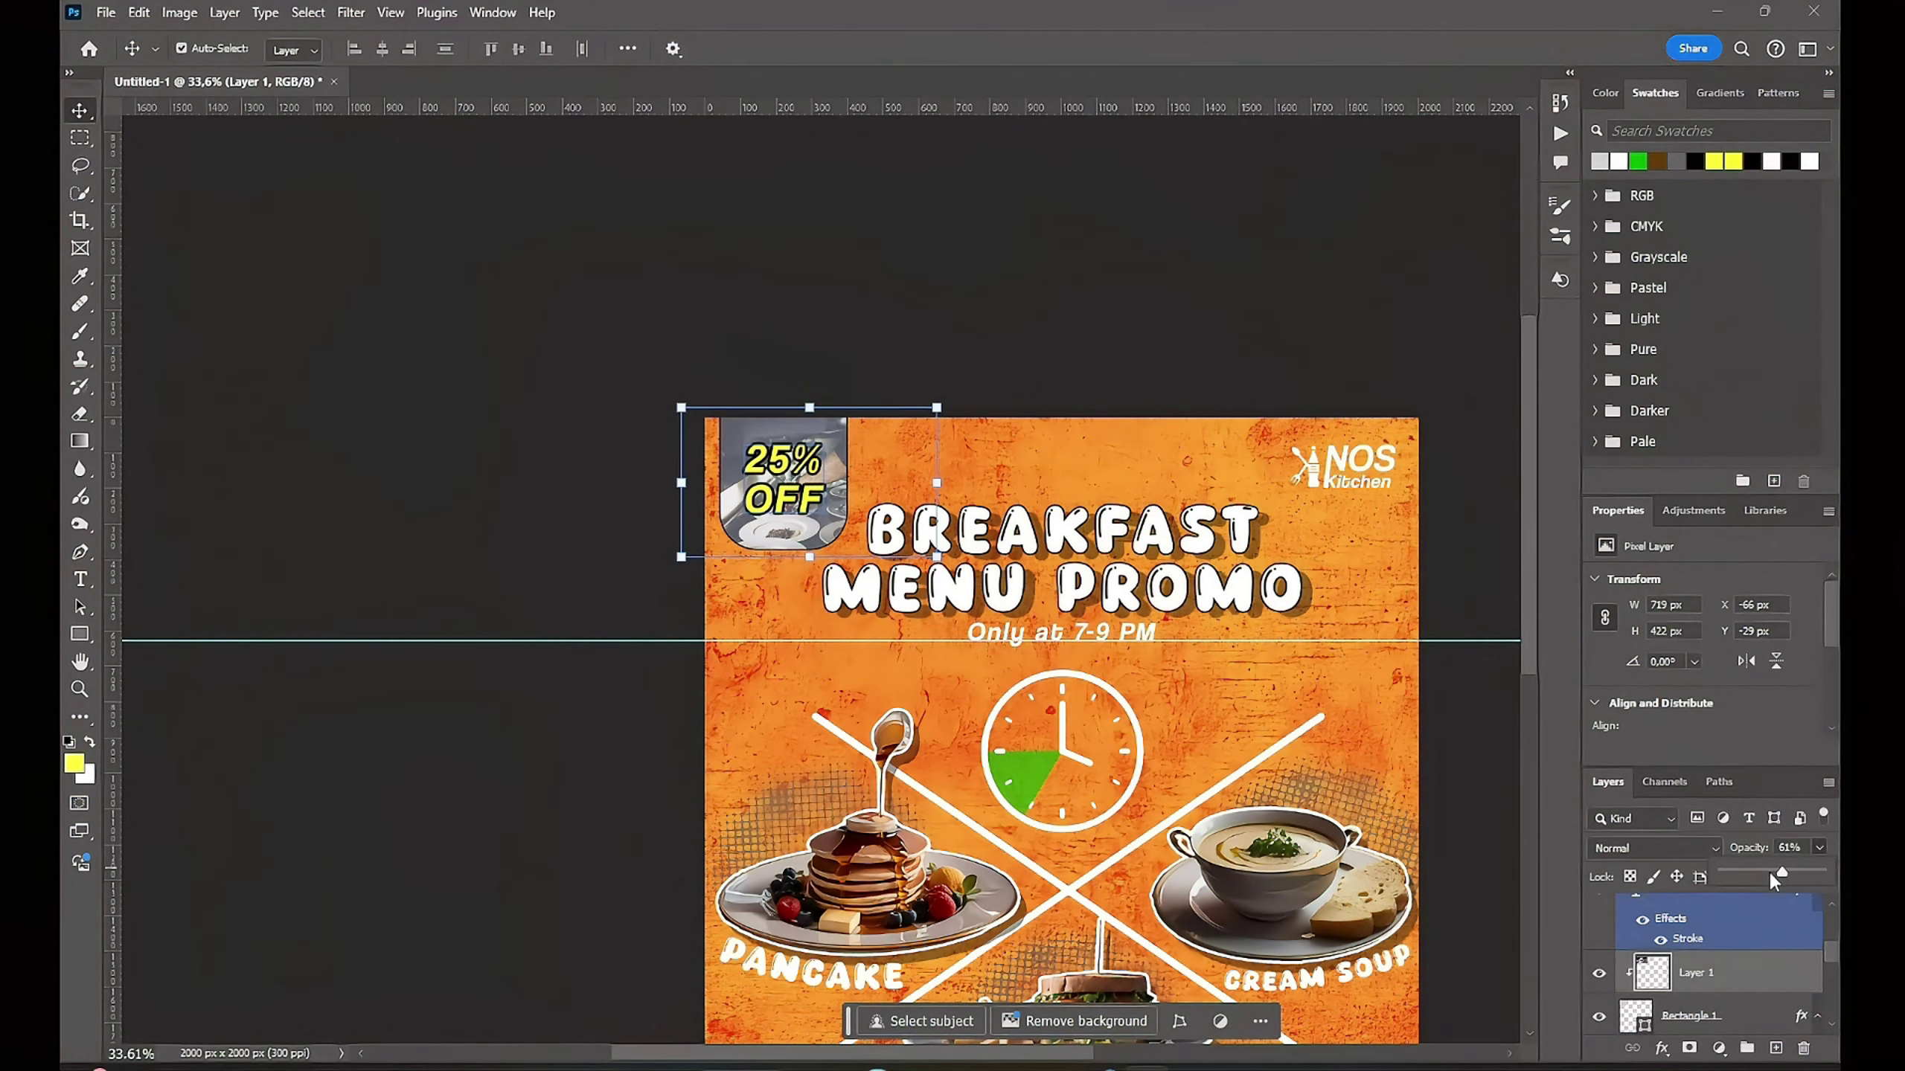
click(1148, 298)
Step: Zoom toward the badge and select the 25% OFF text's stroke effect
scroll(1238, 349, up, 2)
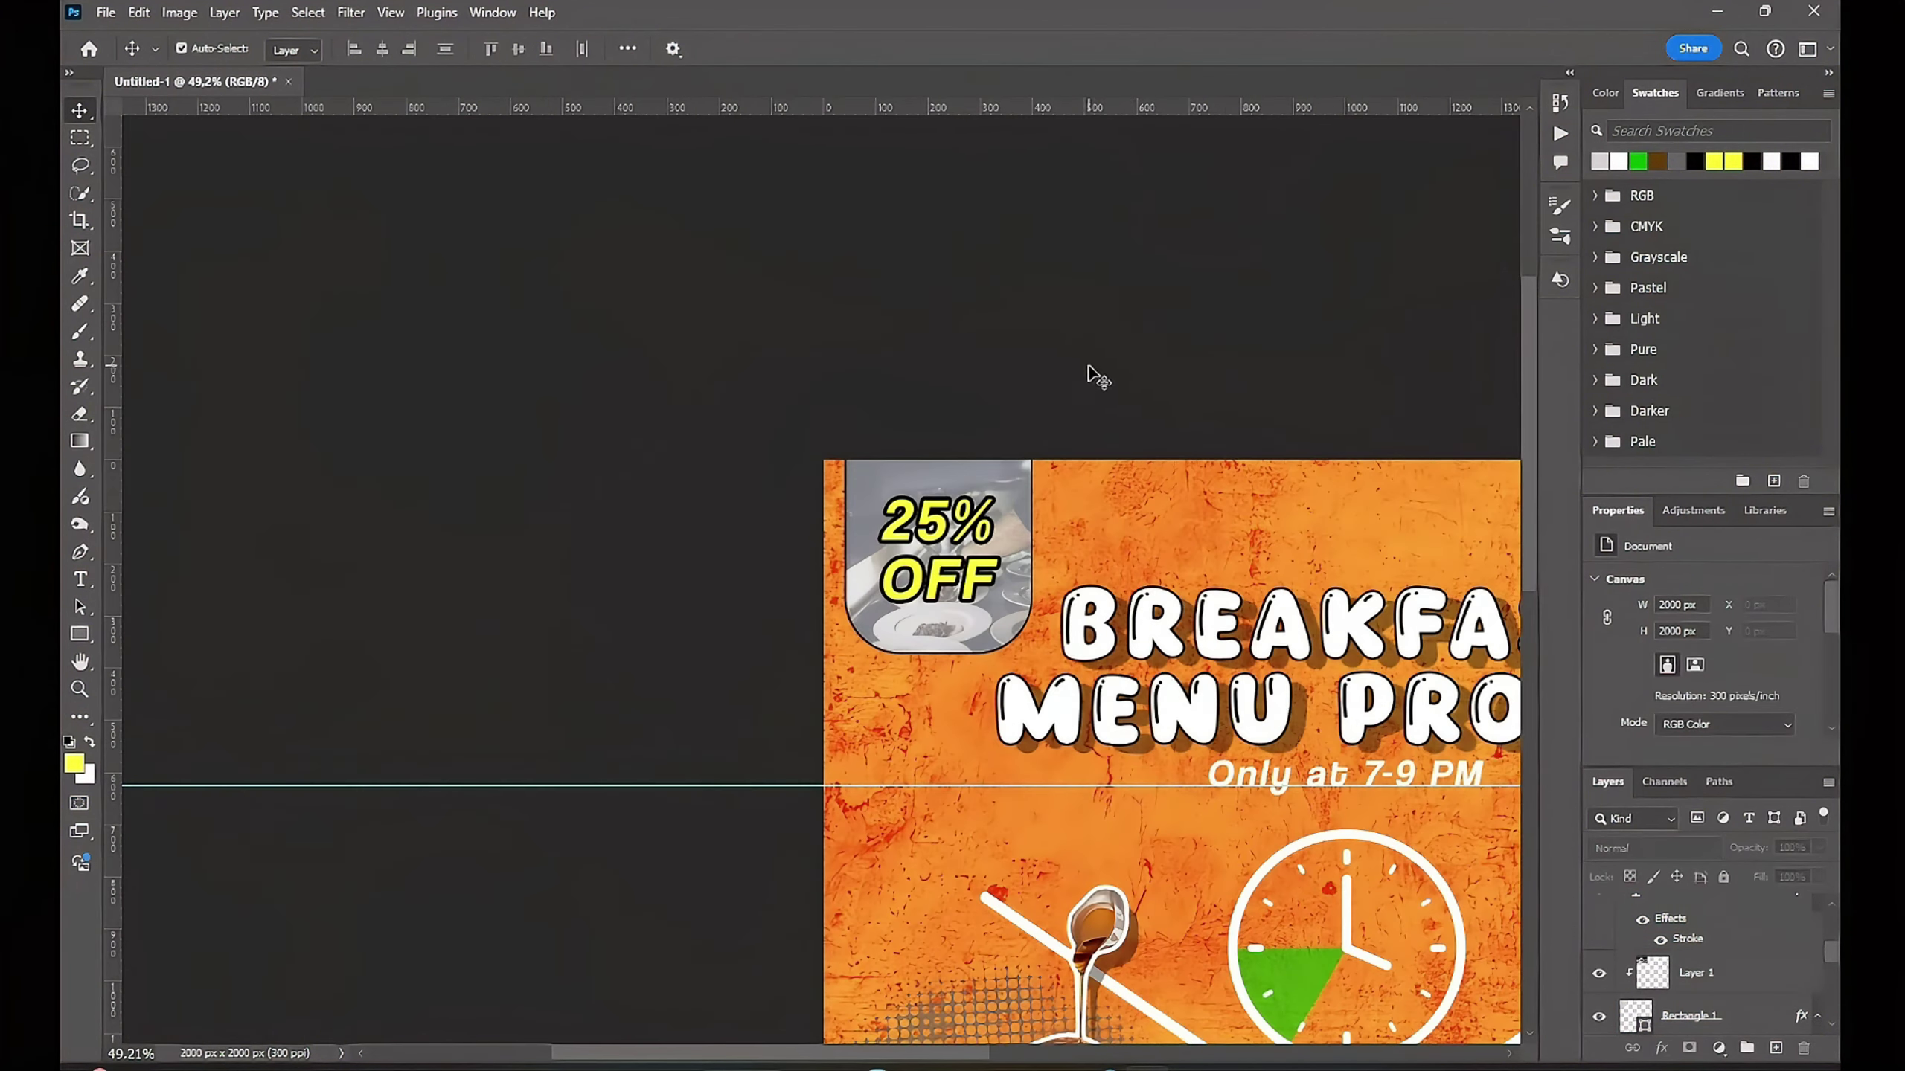
mouse_move(1092, 374)
mouse_down()
mouse_move(1003, 430)
mouse_move(964, 401)
mouse_up()
click(1701, 973)
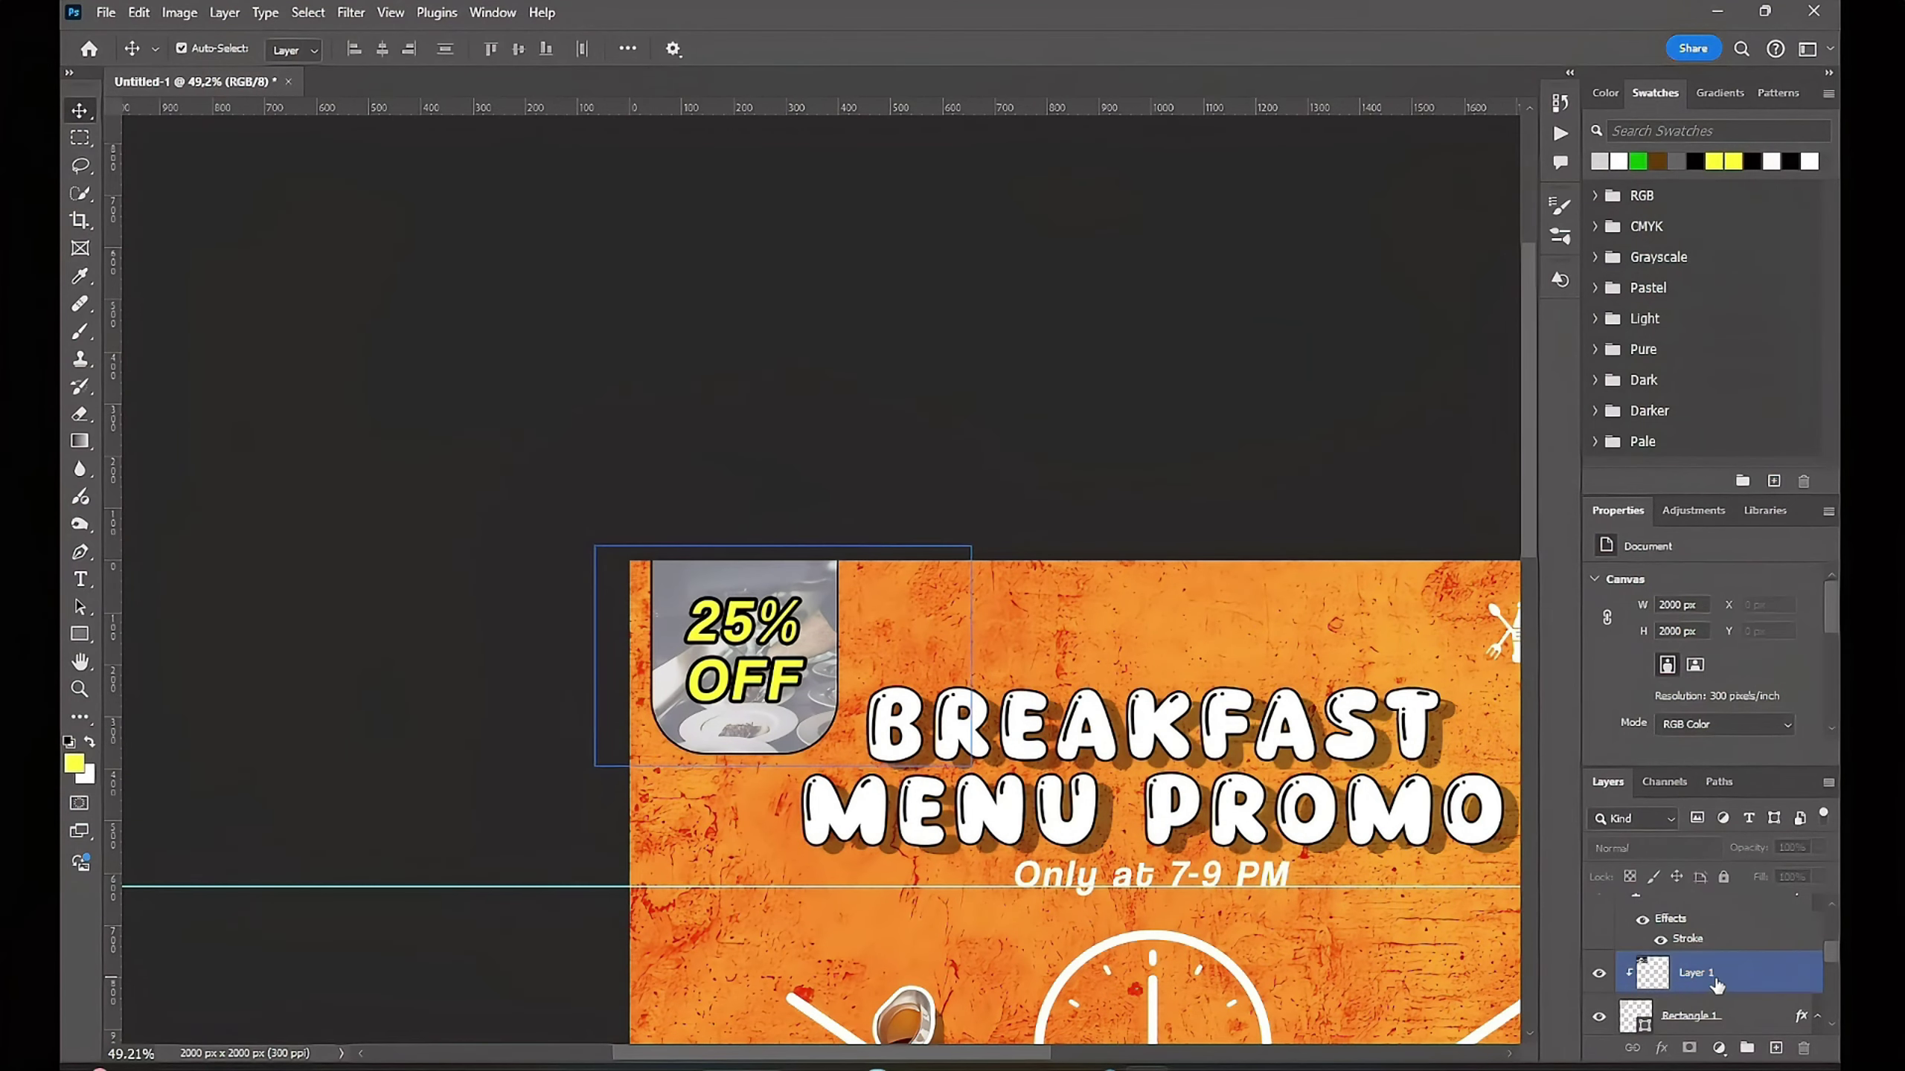
click(1699, 930)
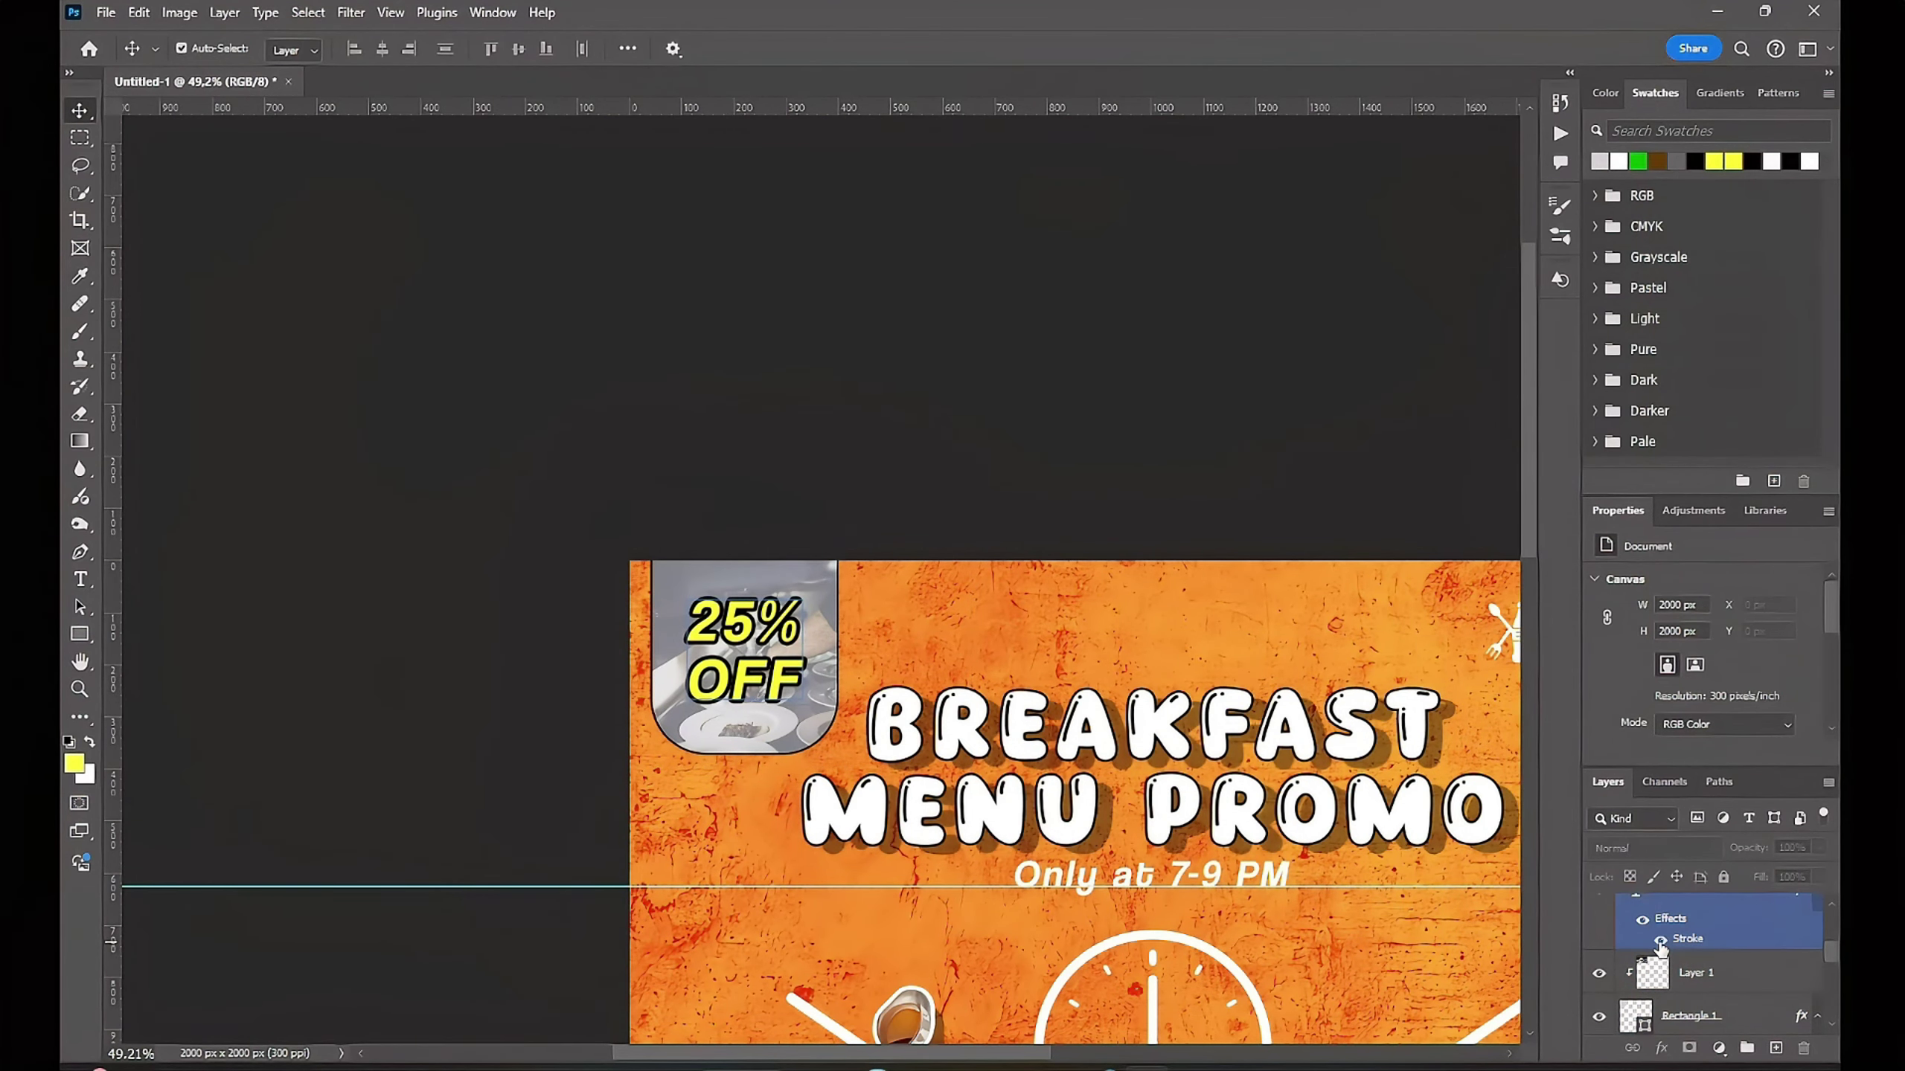
Step: Thicken the 25% OFF text's Stroke effect to size 10
double_click(1684, 894)
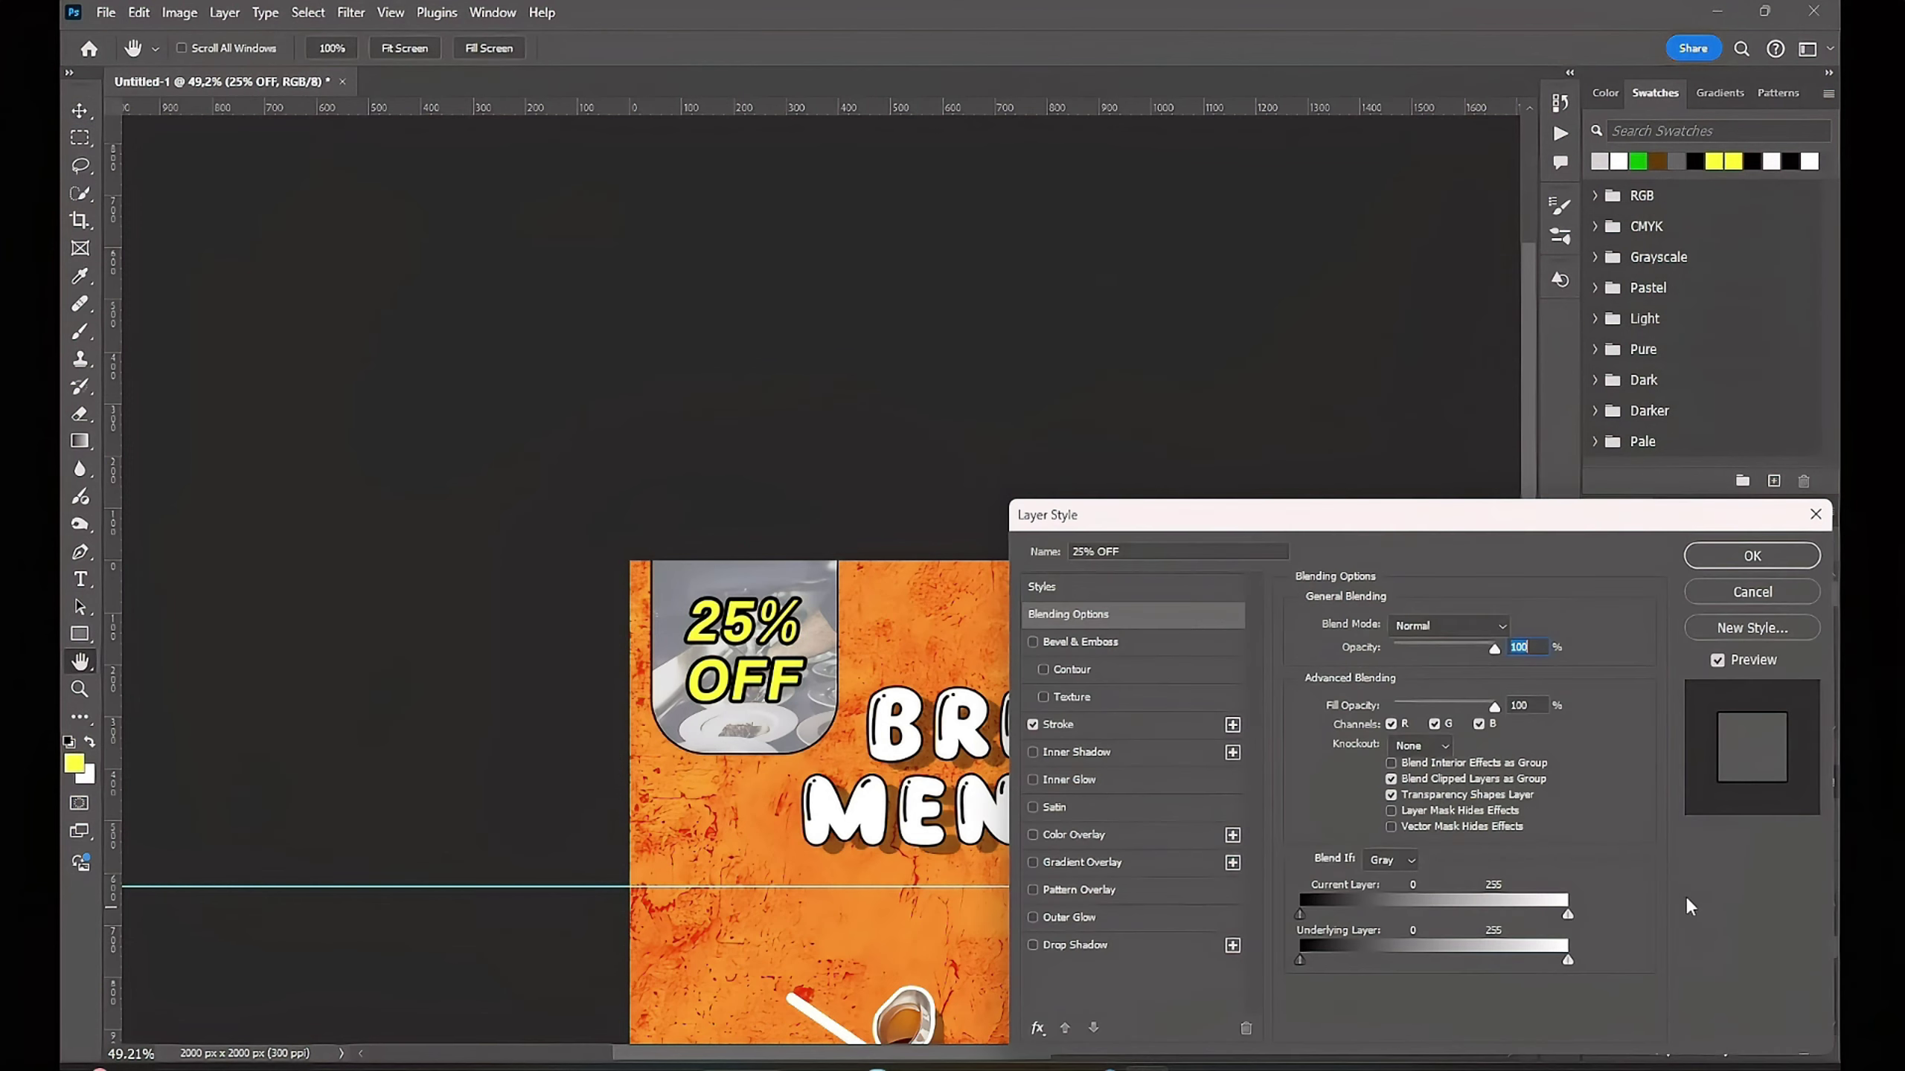
click(1132, 725)
double_click(1500, 623)
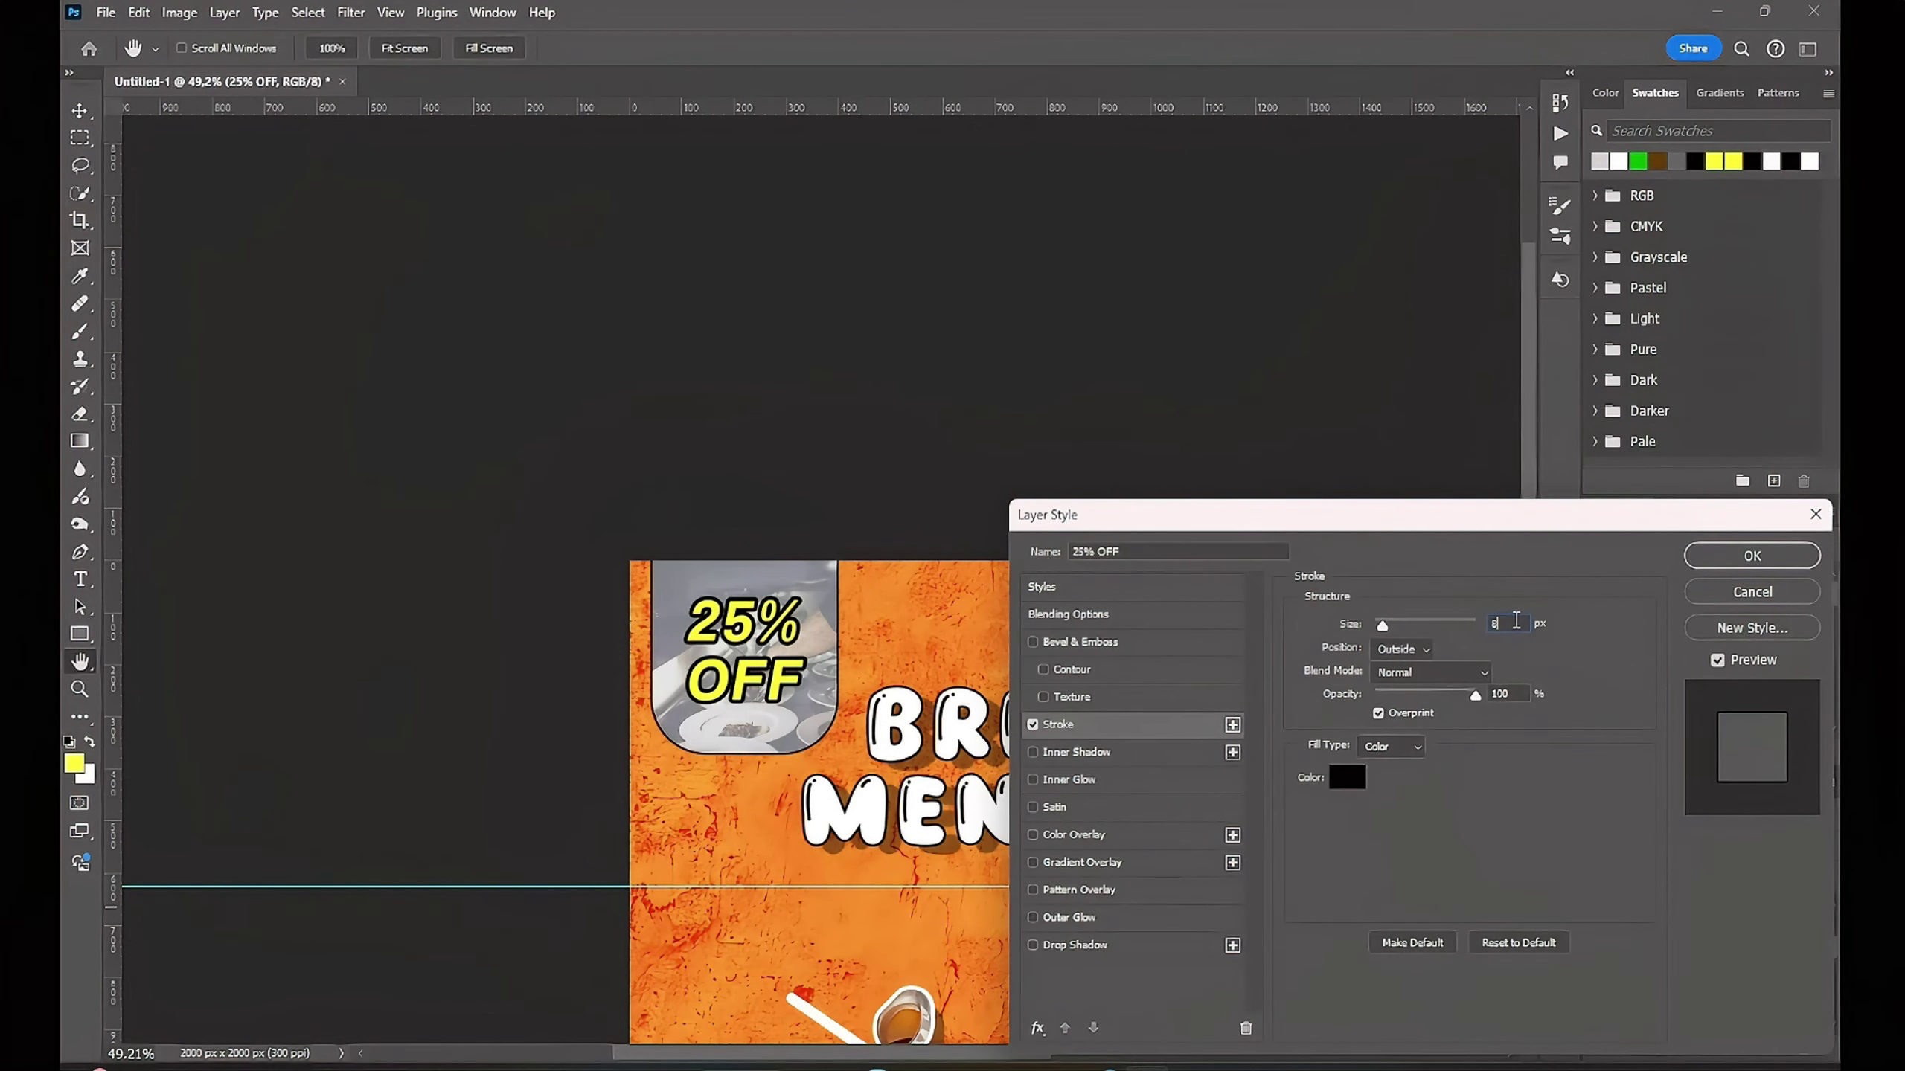
text(10)
click(1781, 553)
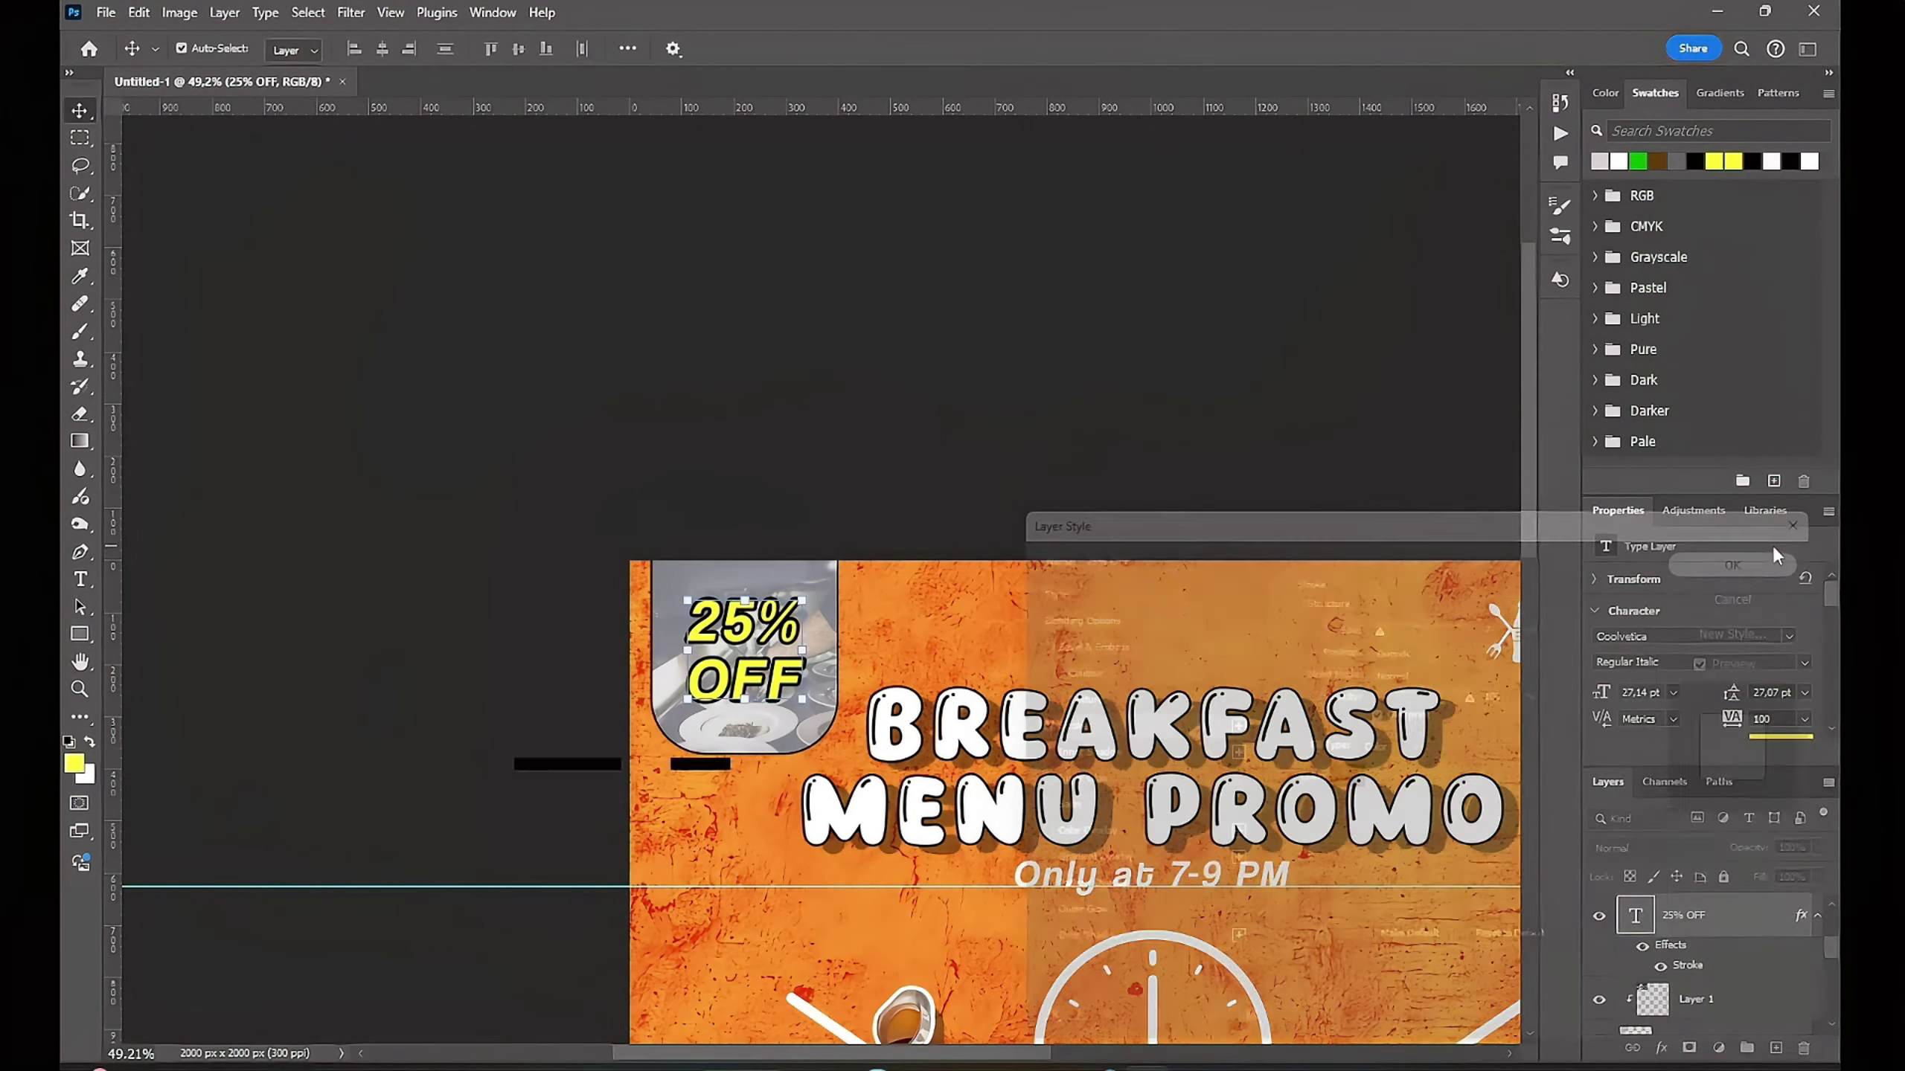
scroll(1200, 436, down, 2)
scroll(1125, 432, down, 2)
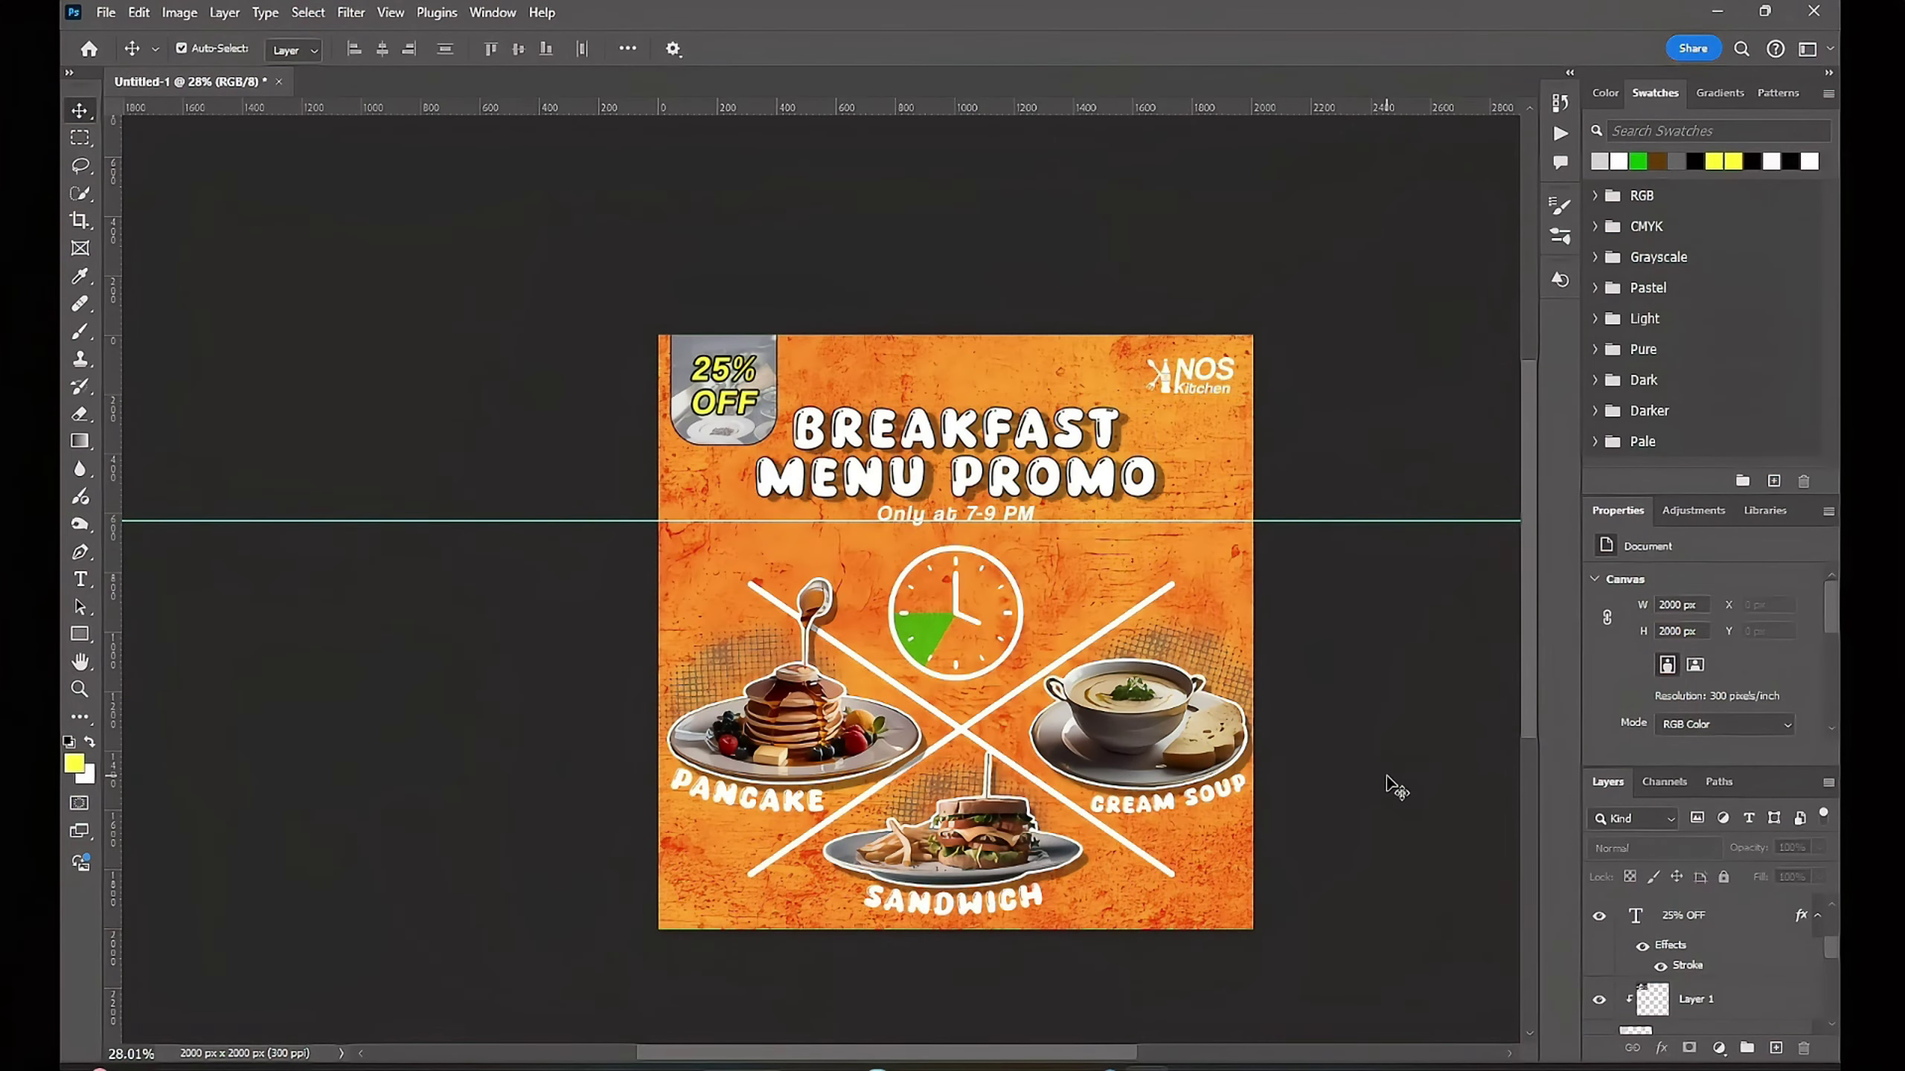
Step: Merge a copy of the poster, convert it to a smart object, and apply Camera Raw Filter
key(ctrl+shift+alt+e)
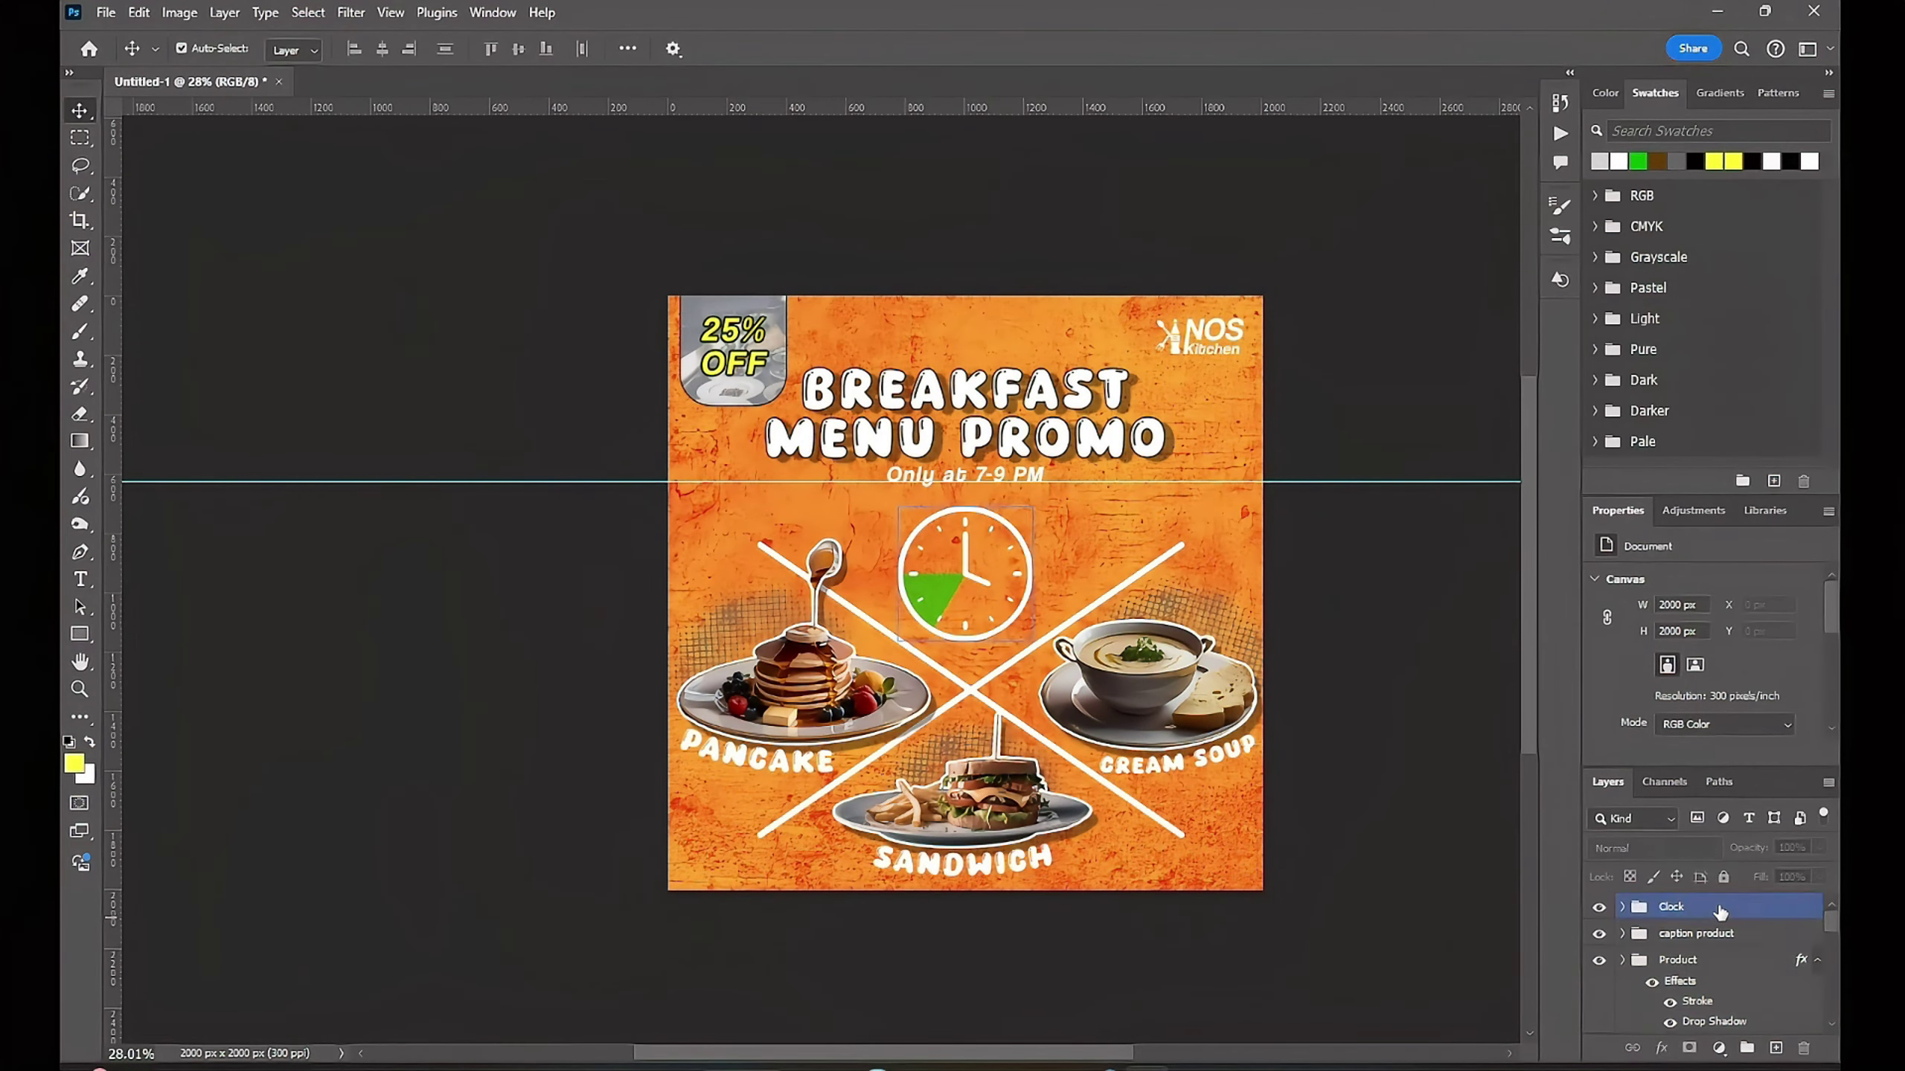
right_click(1713, 913)
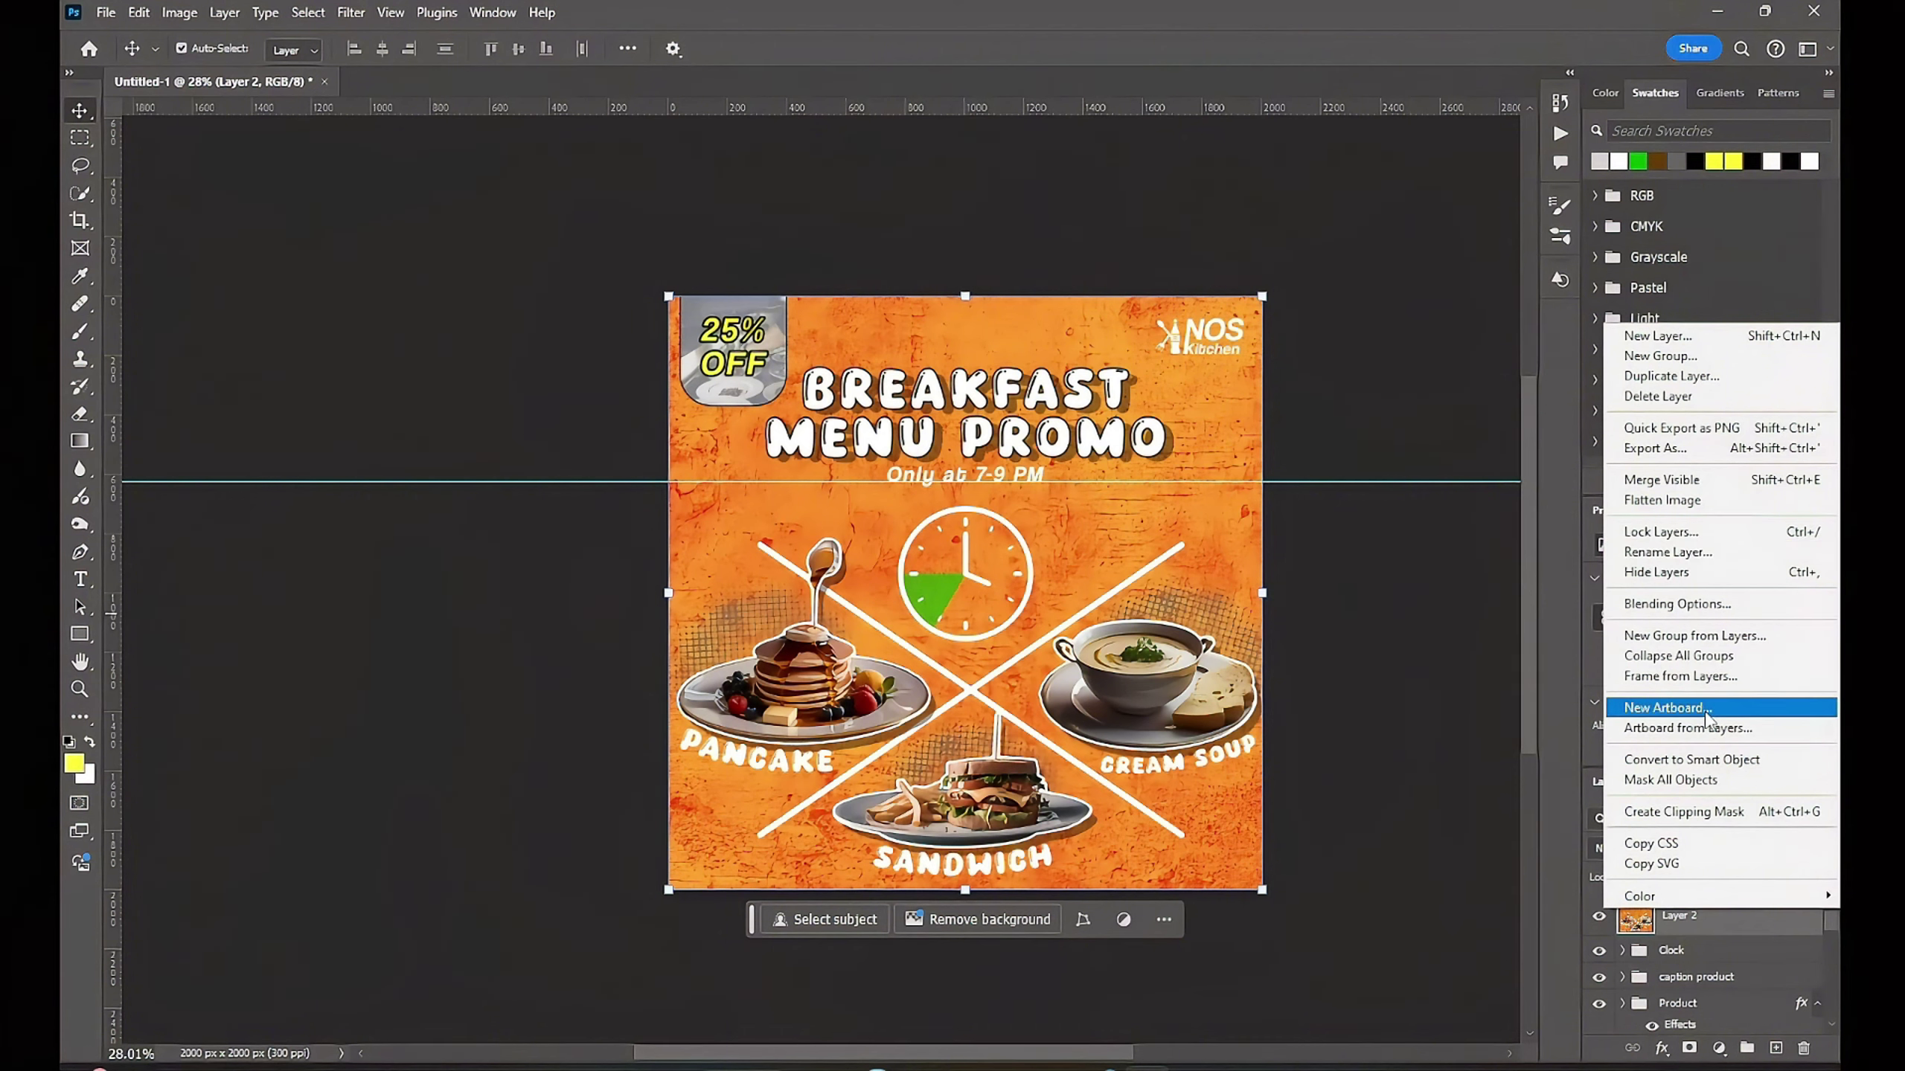
click(1710, 760)
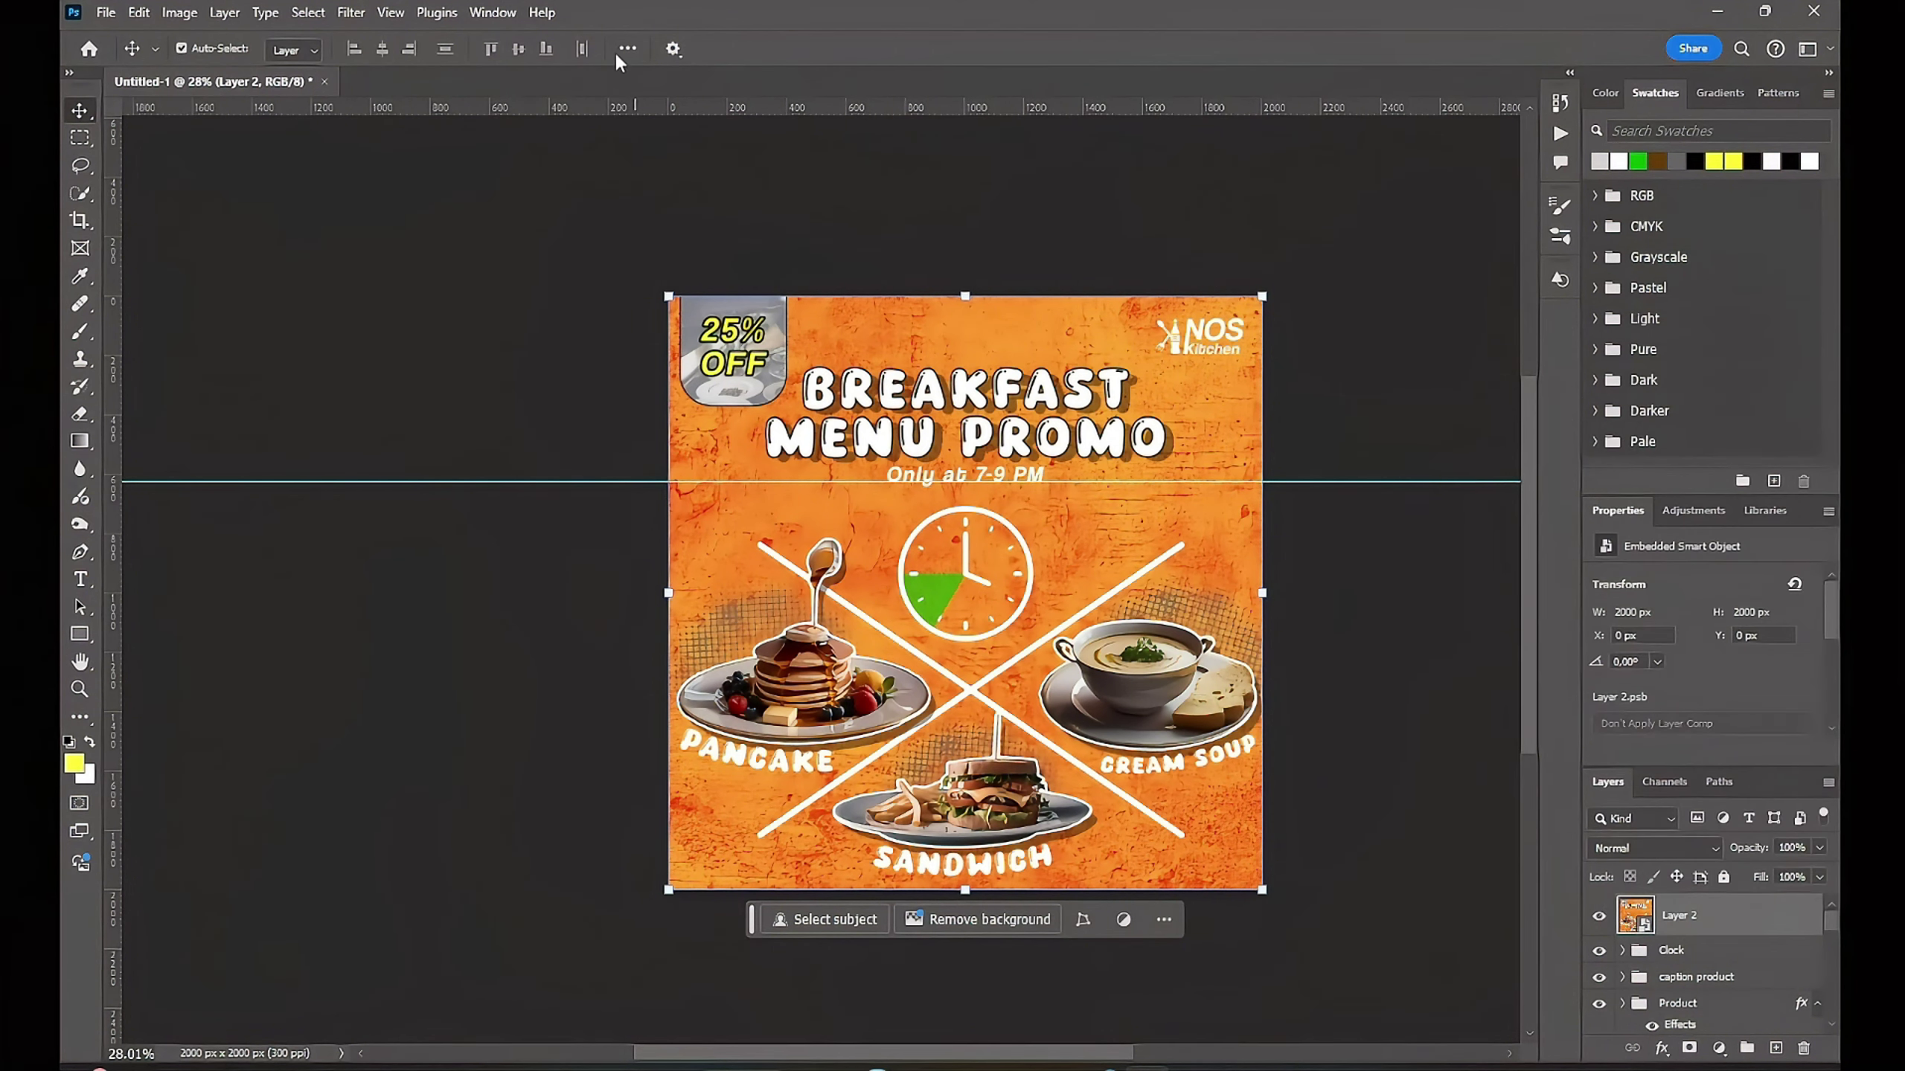
click(351, 12)
click(410, 177)
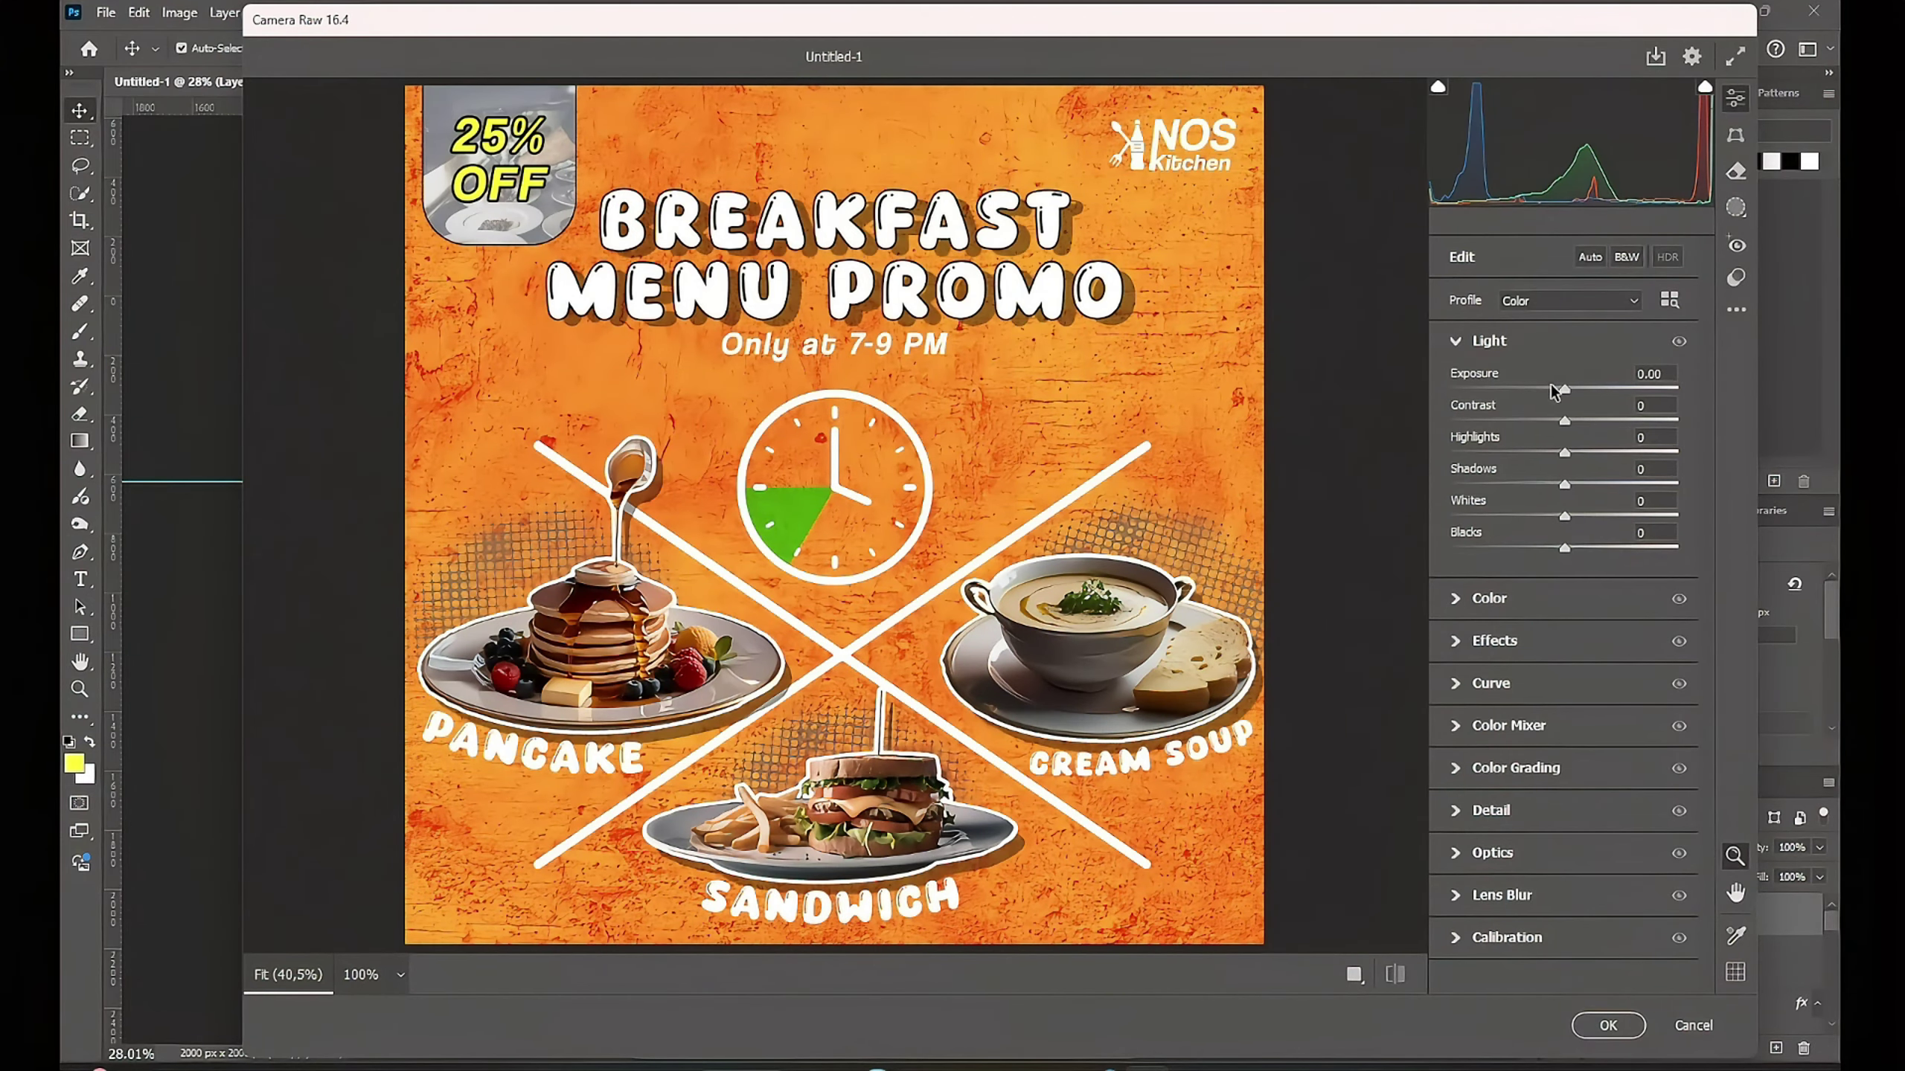
Step: In Camera Raw, raise Exposure to +0.30 and Contrast to +32, then adjust Temperature
drag(1552, 390, 1573, 394)
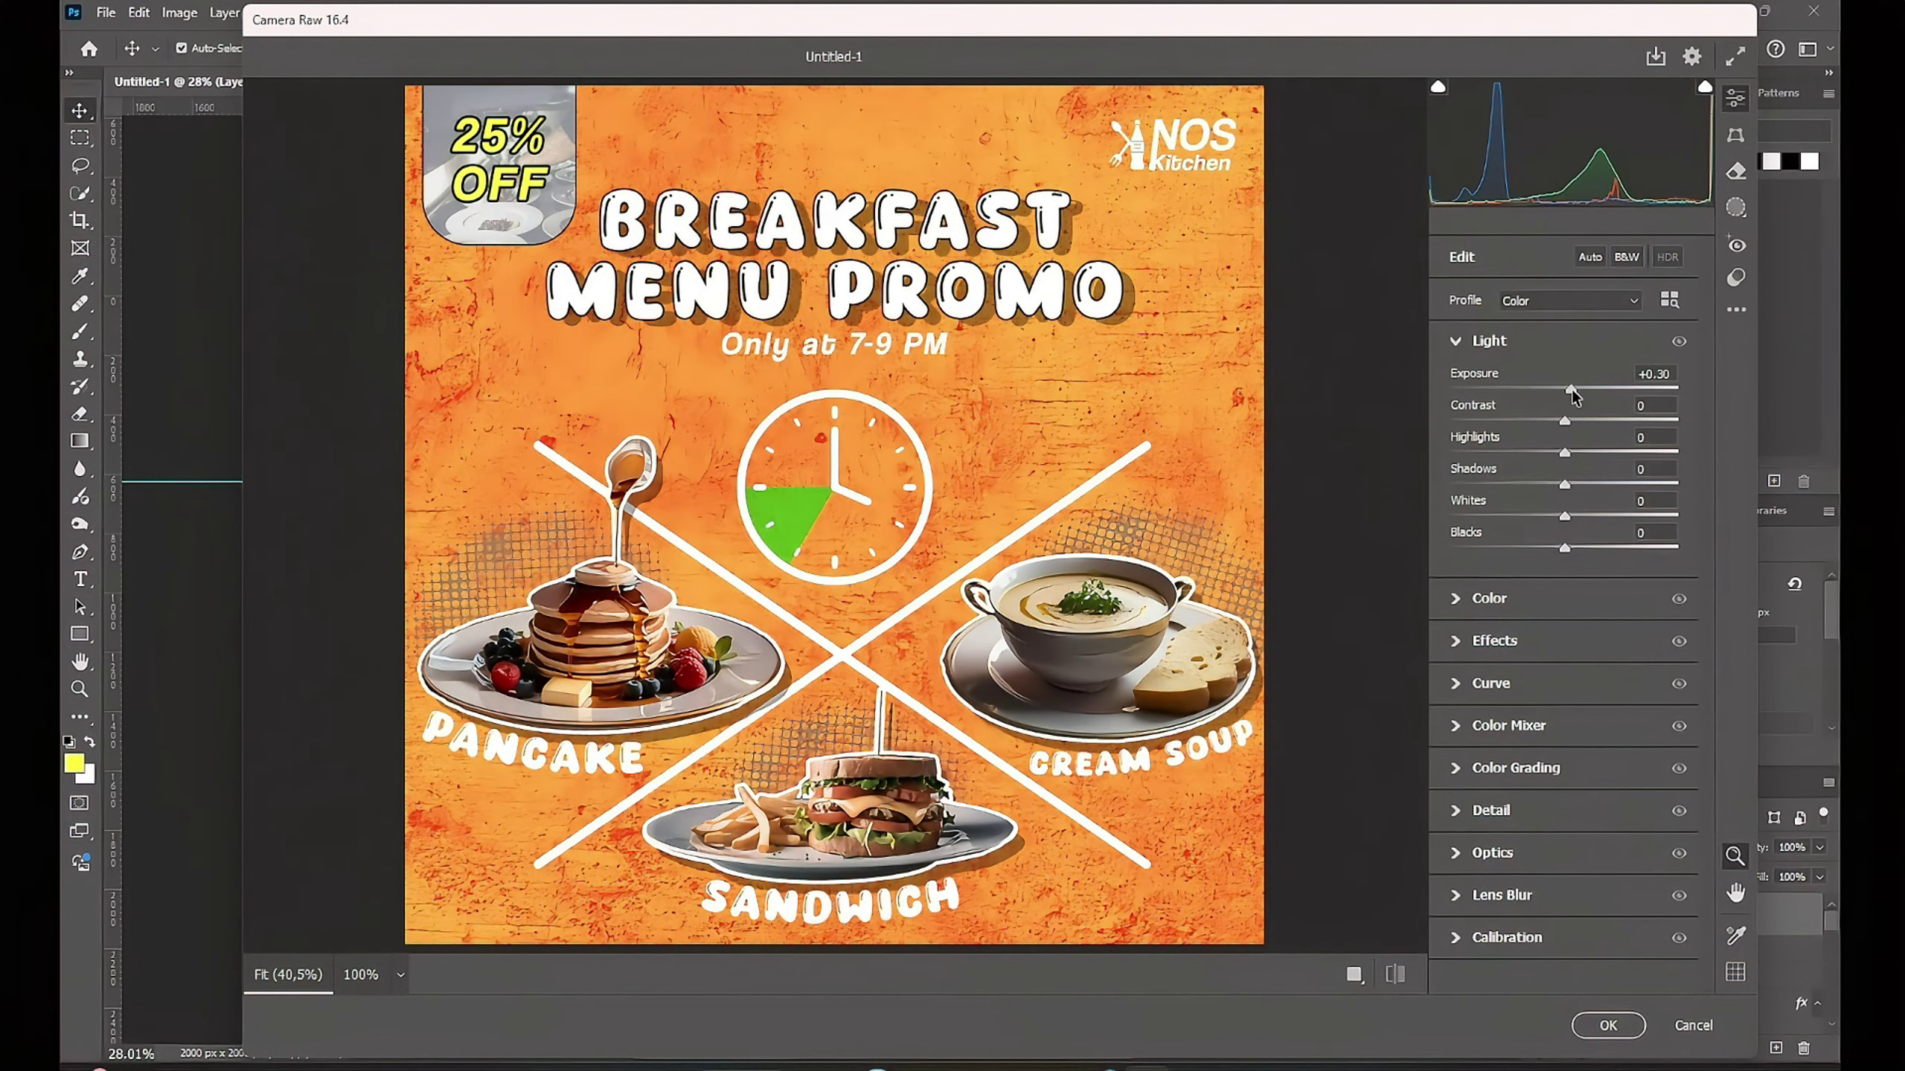
mouse_move(1566, 420)
mouse_down()
mouse_move(1604, 417)
mouse_move(1521, 452)
mouse_move(1624, 486)
mouse_move(1525, 515)
mouse_move(1516, 548)
mouse_up()
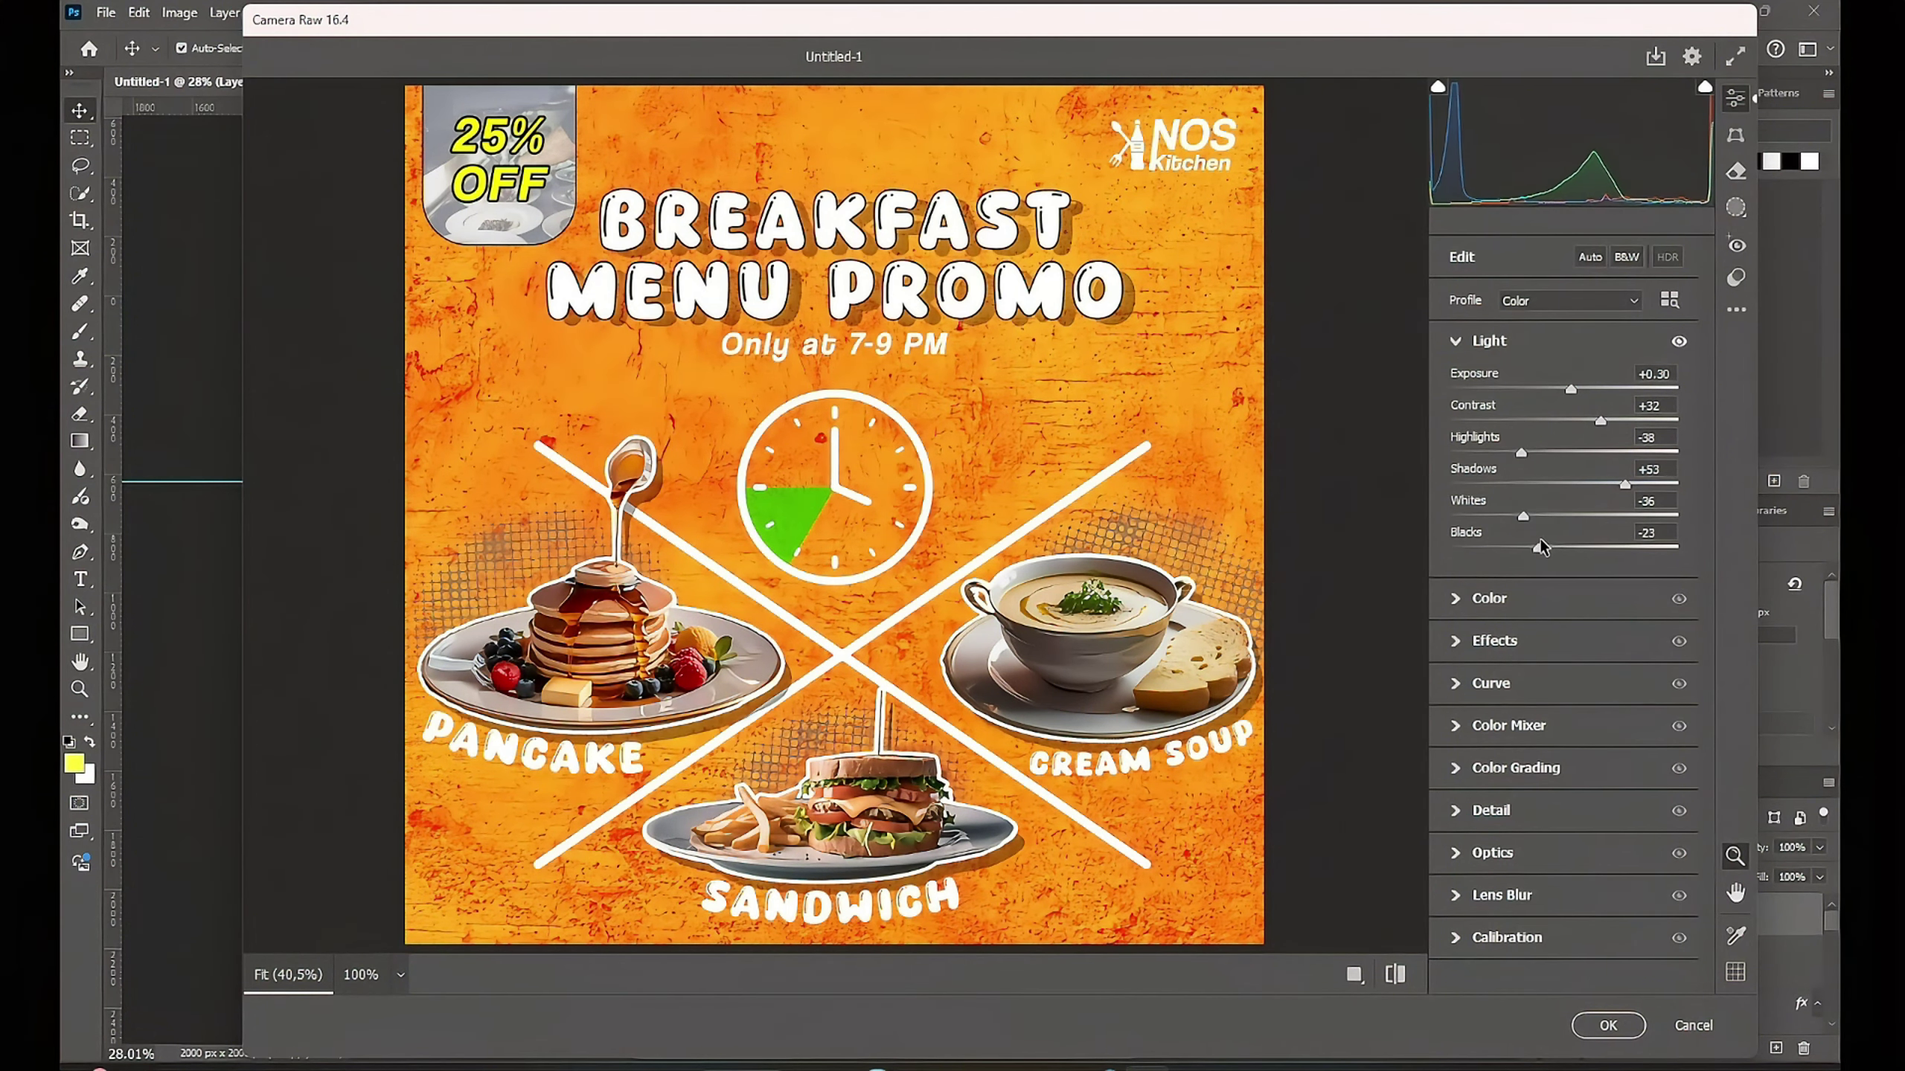
click(1677, 343)
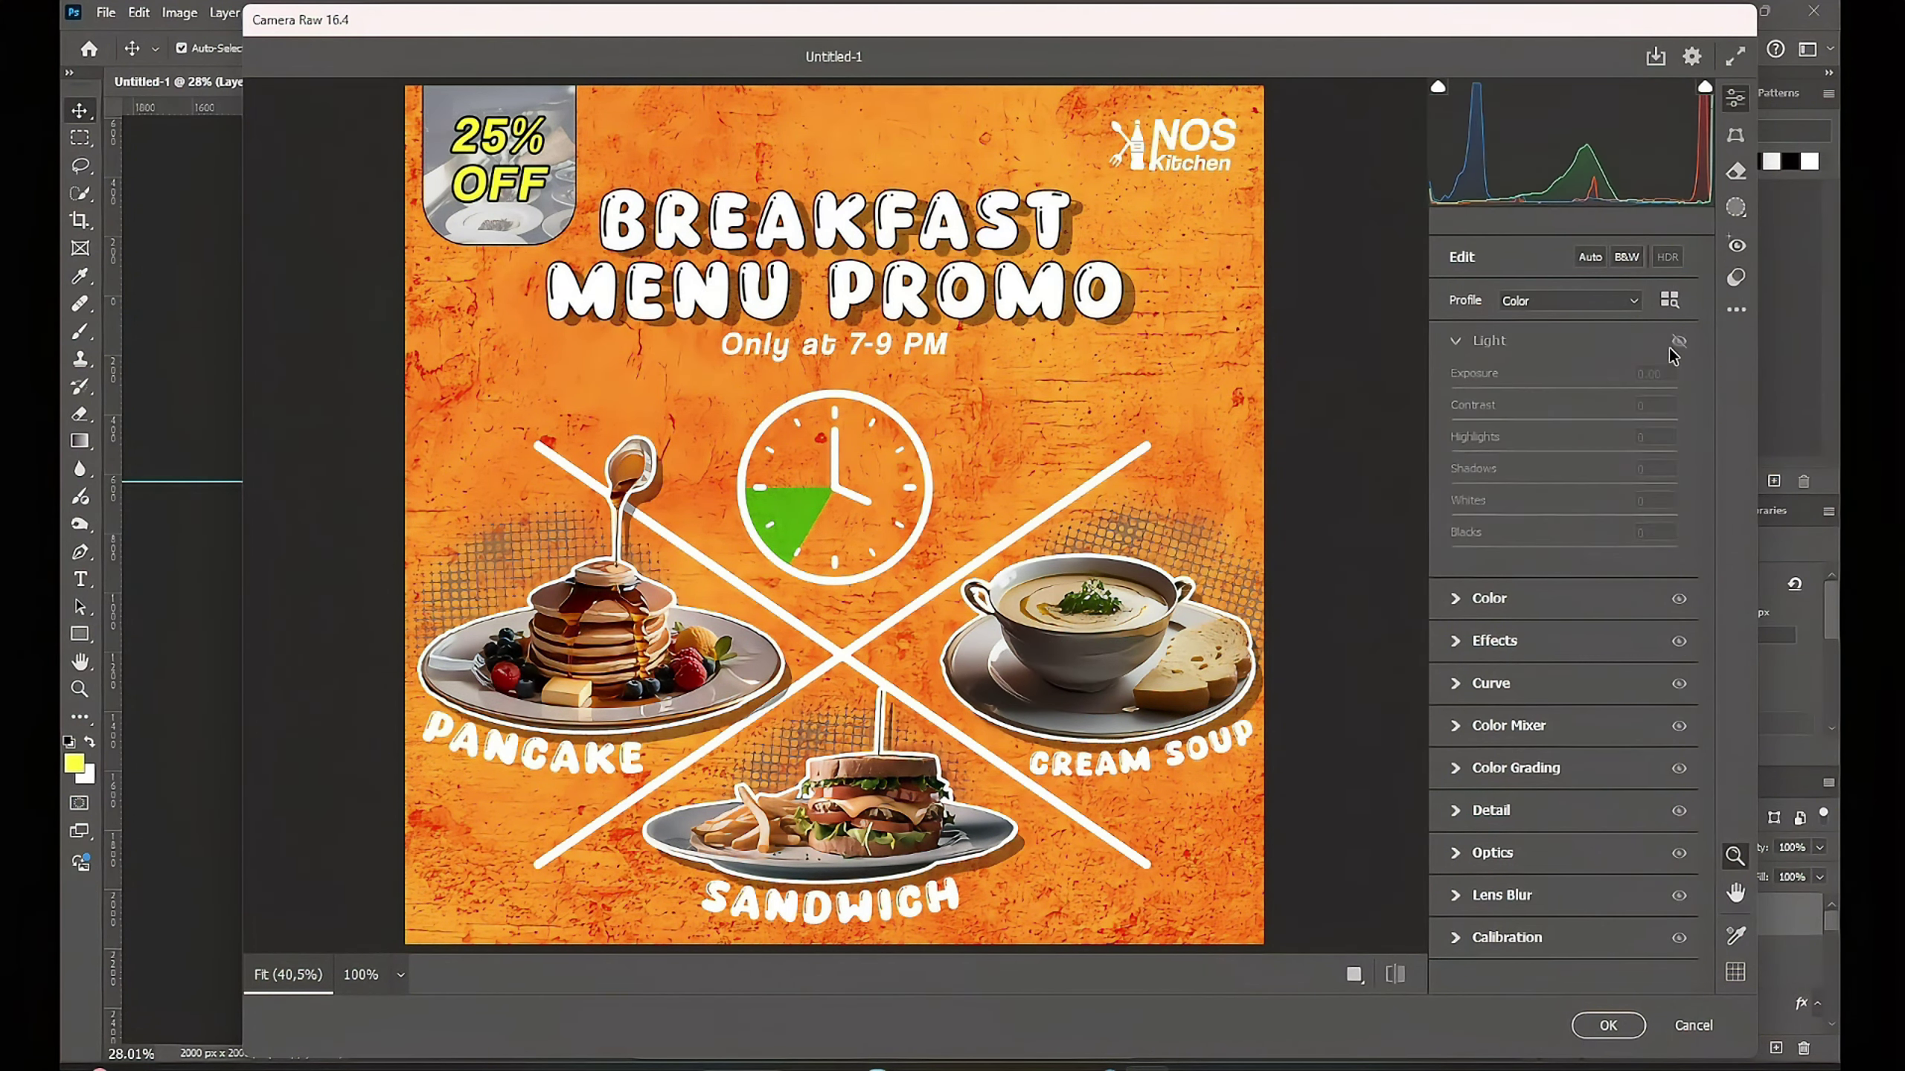
click(1677, 342)
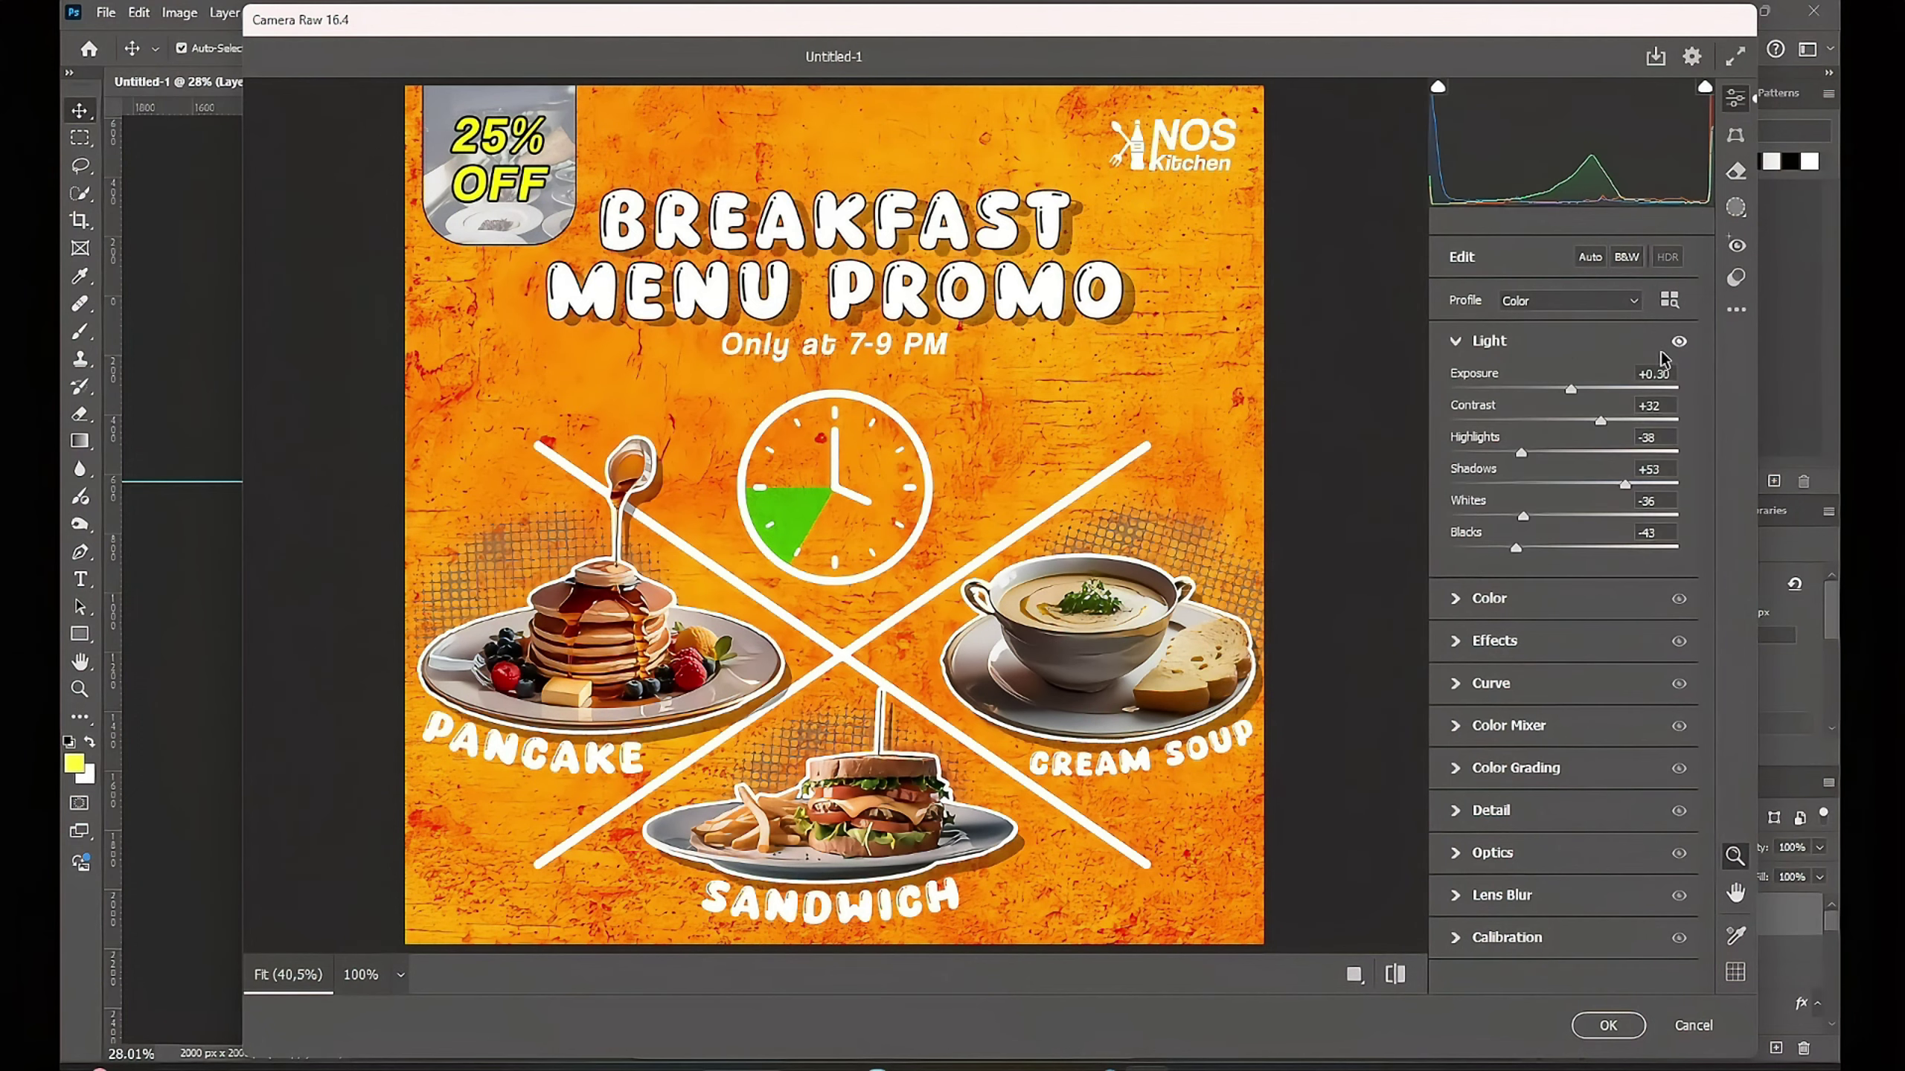
click(1455, 341)
click(1469, 384)
mouse_move(1570, 465)
mouse_down()
mouse_move(1539, 462)
mouse_move(1572, 467)
mouse_move(1546, 499)
mouse_move(1585, 513)
mouse_move(1569, 496)
mouse_up()
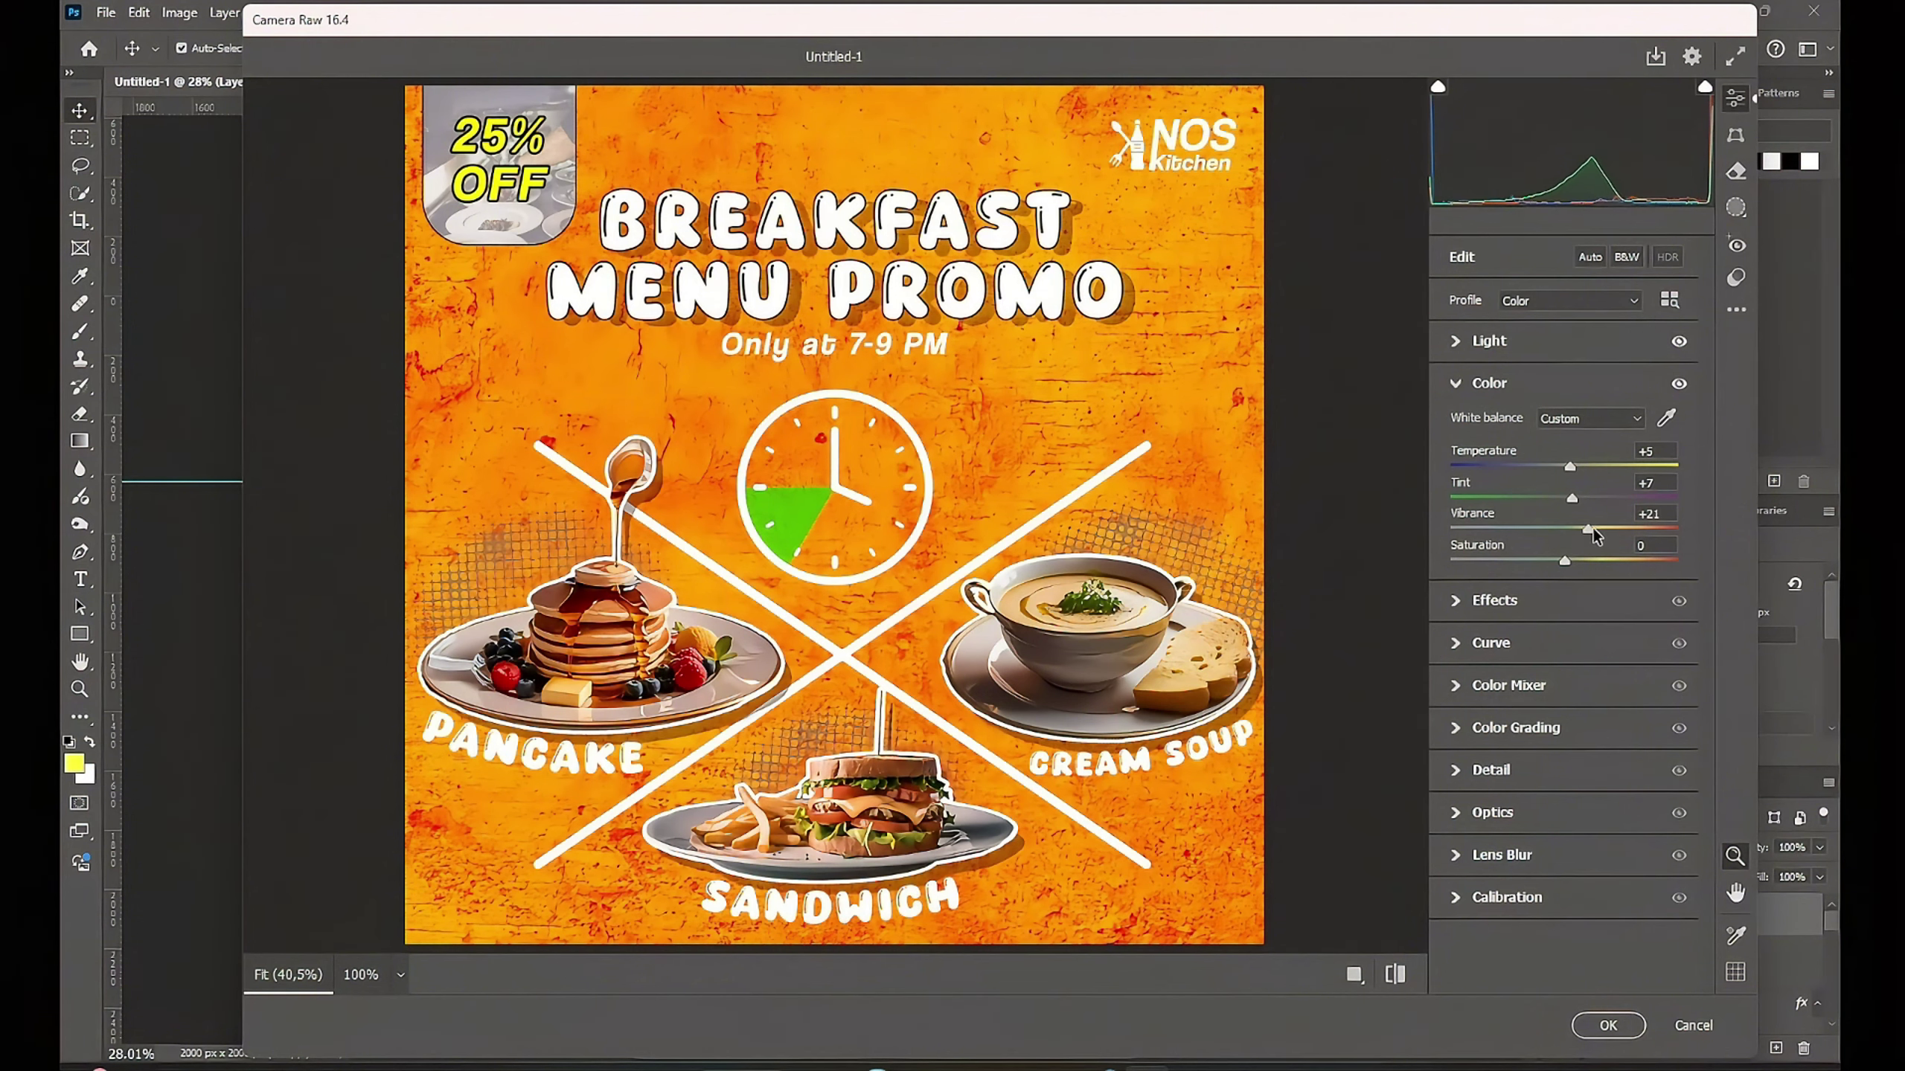
Step: Raise Vibrance and Saturation to +31, then add a vignette and adjust Dehaze
drag(1592, 529, 1620, 532)
drag(1566, 561, 1599, 561)
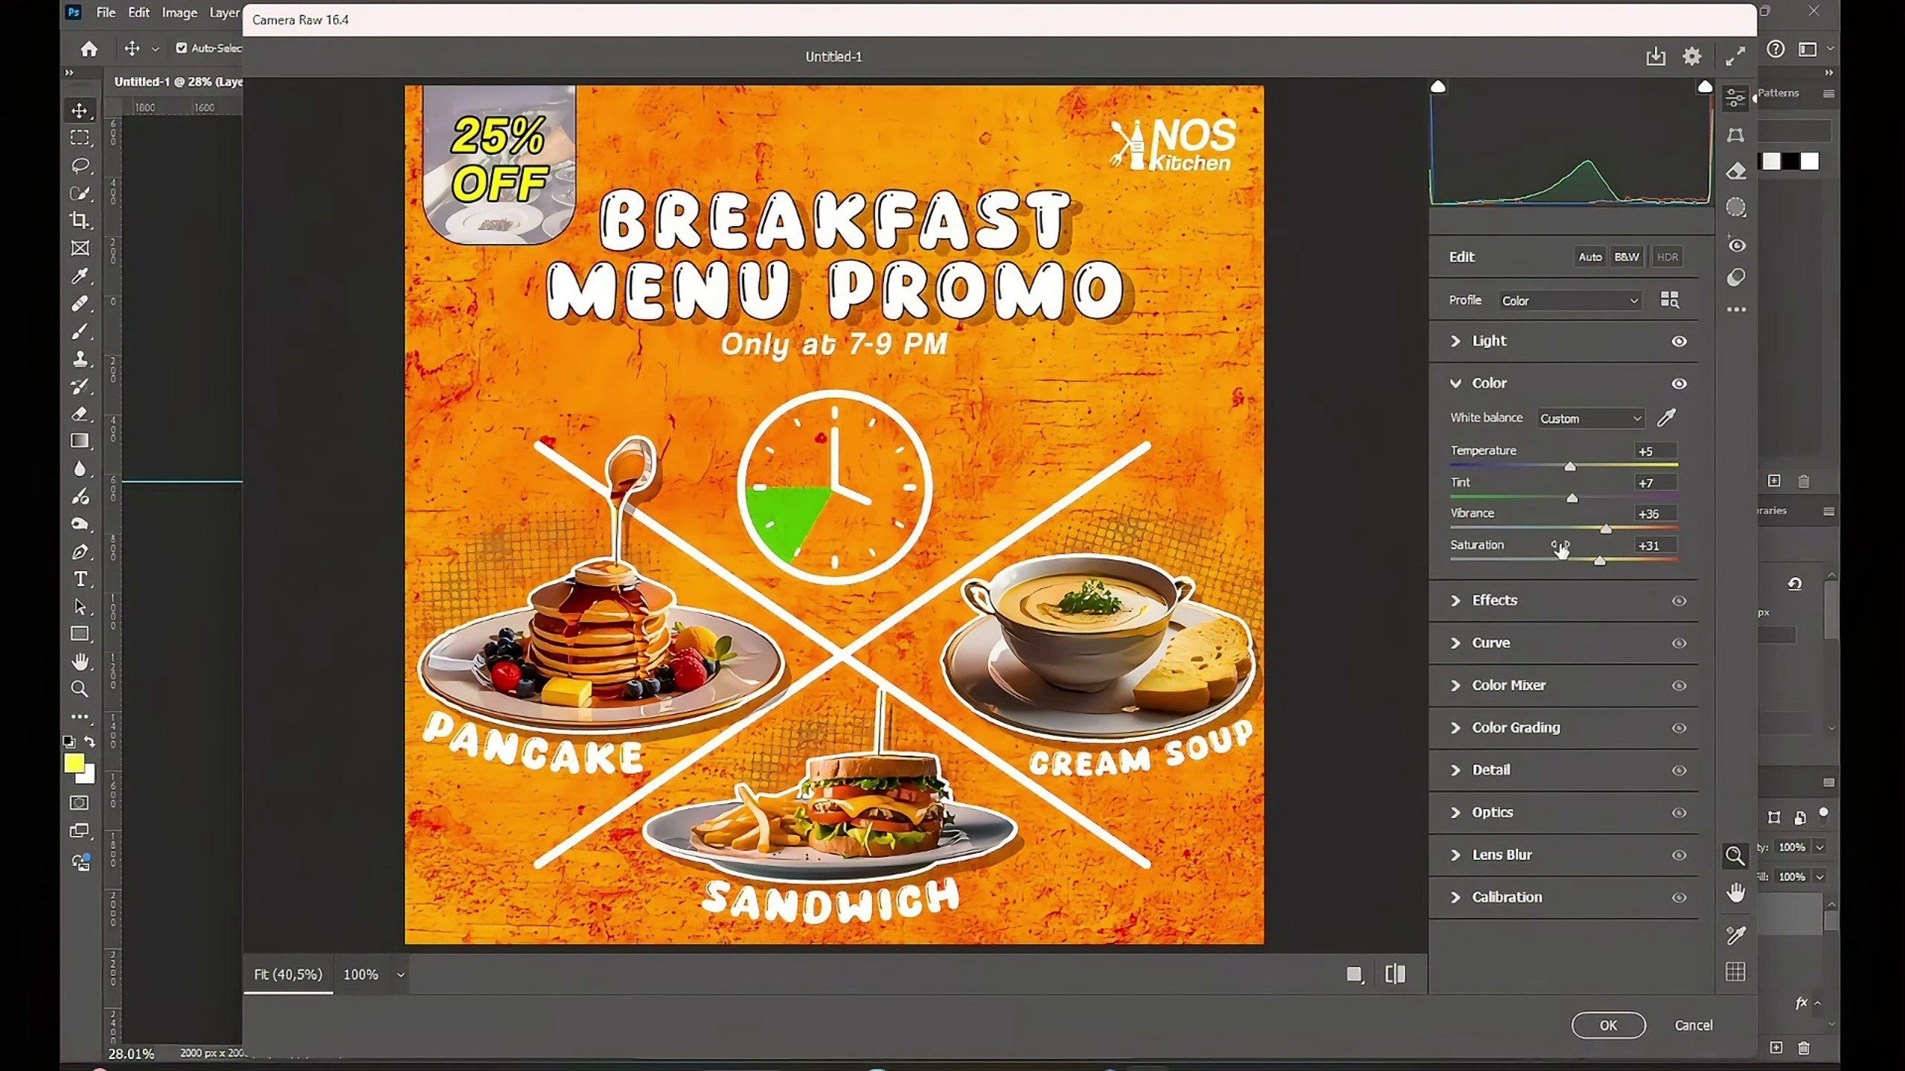
click(1455, 384)
click(1456, 426)
drag(1564, 570, 1533, 569)
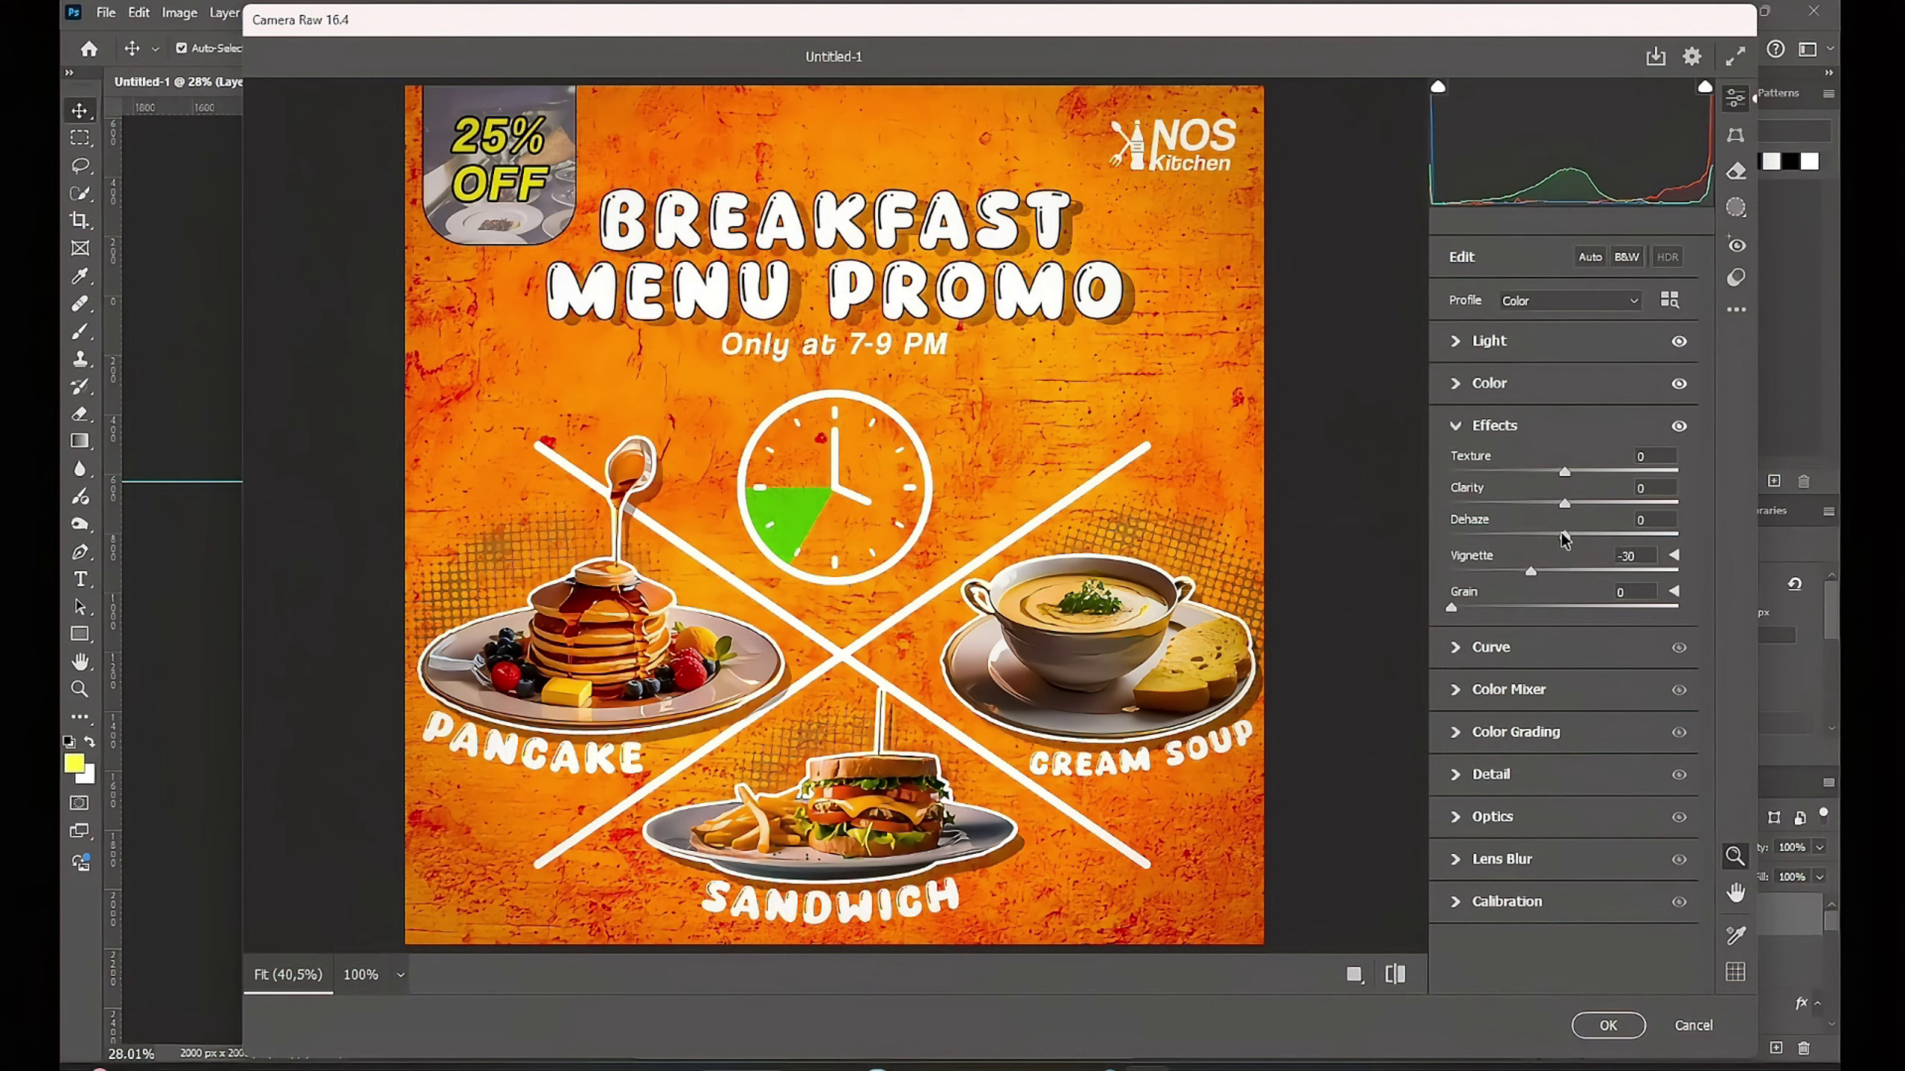
mouse_move(1564, 538)
mouse_down()
mouse_move(1574, 518)
mouse_move(1503, 479)
mouse_up()
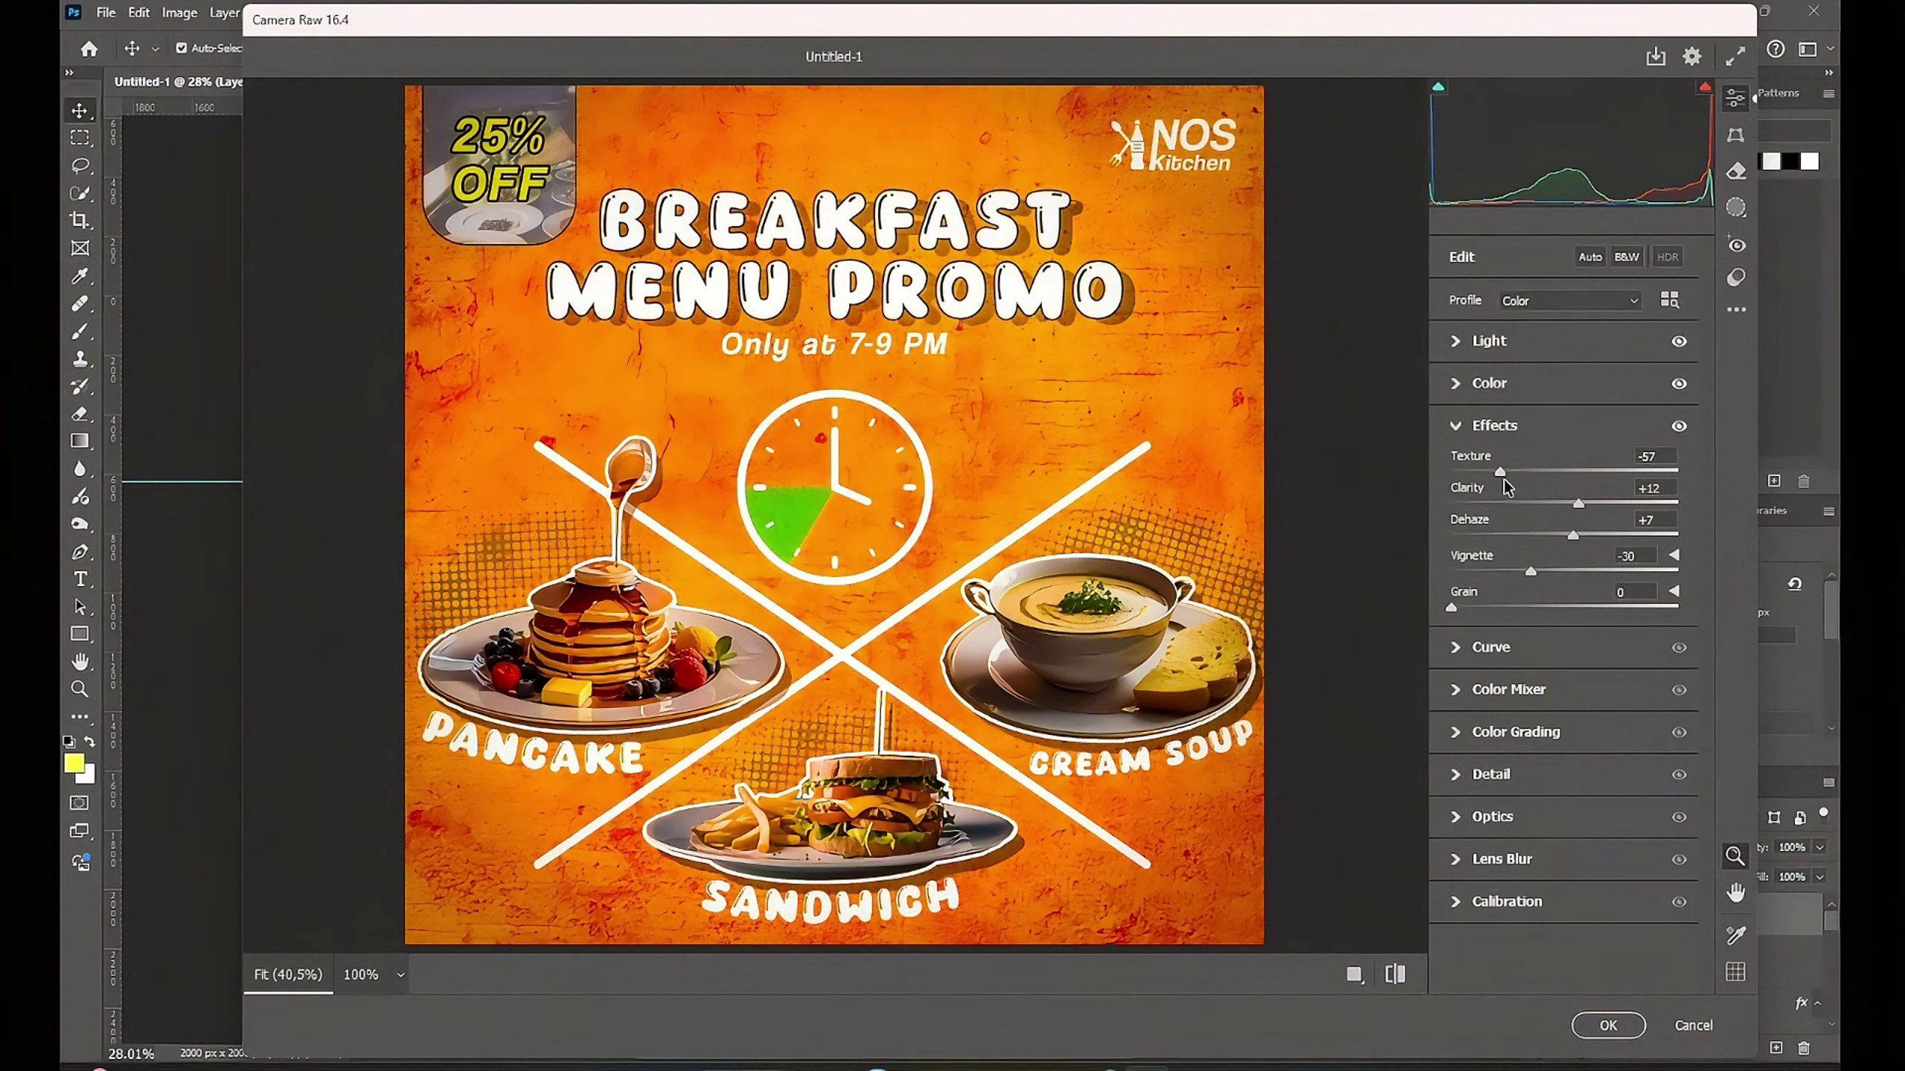
Step: Nudge Exposure higher, set Sharpening to 101, and apply the Camera Raw grade
click(1457, 426)
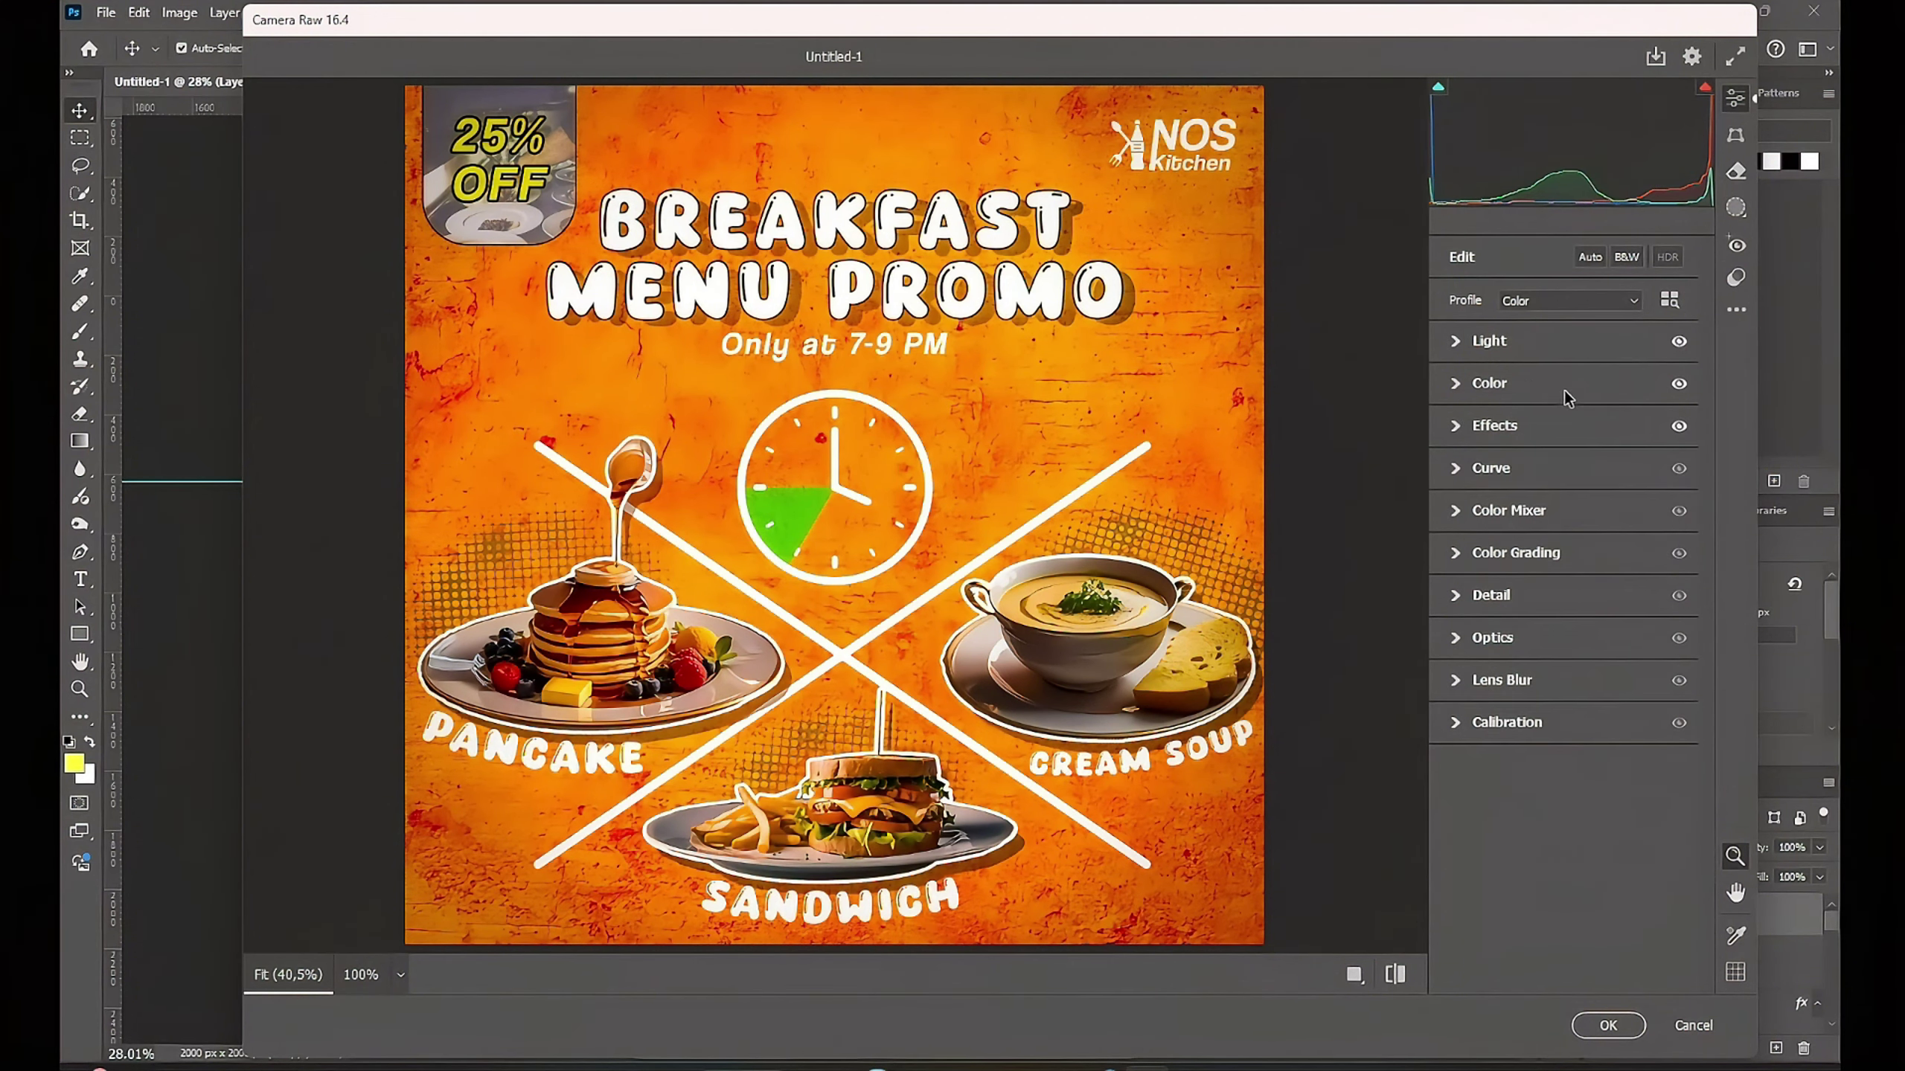
click(1522, 342)
drag(1574, 390, 1582, 392)
click(1457, 343)
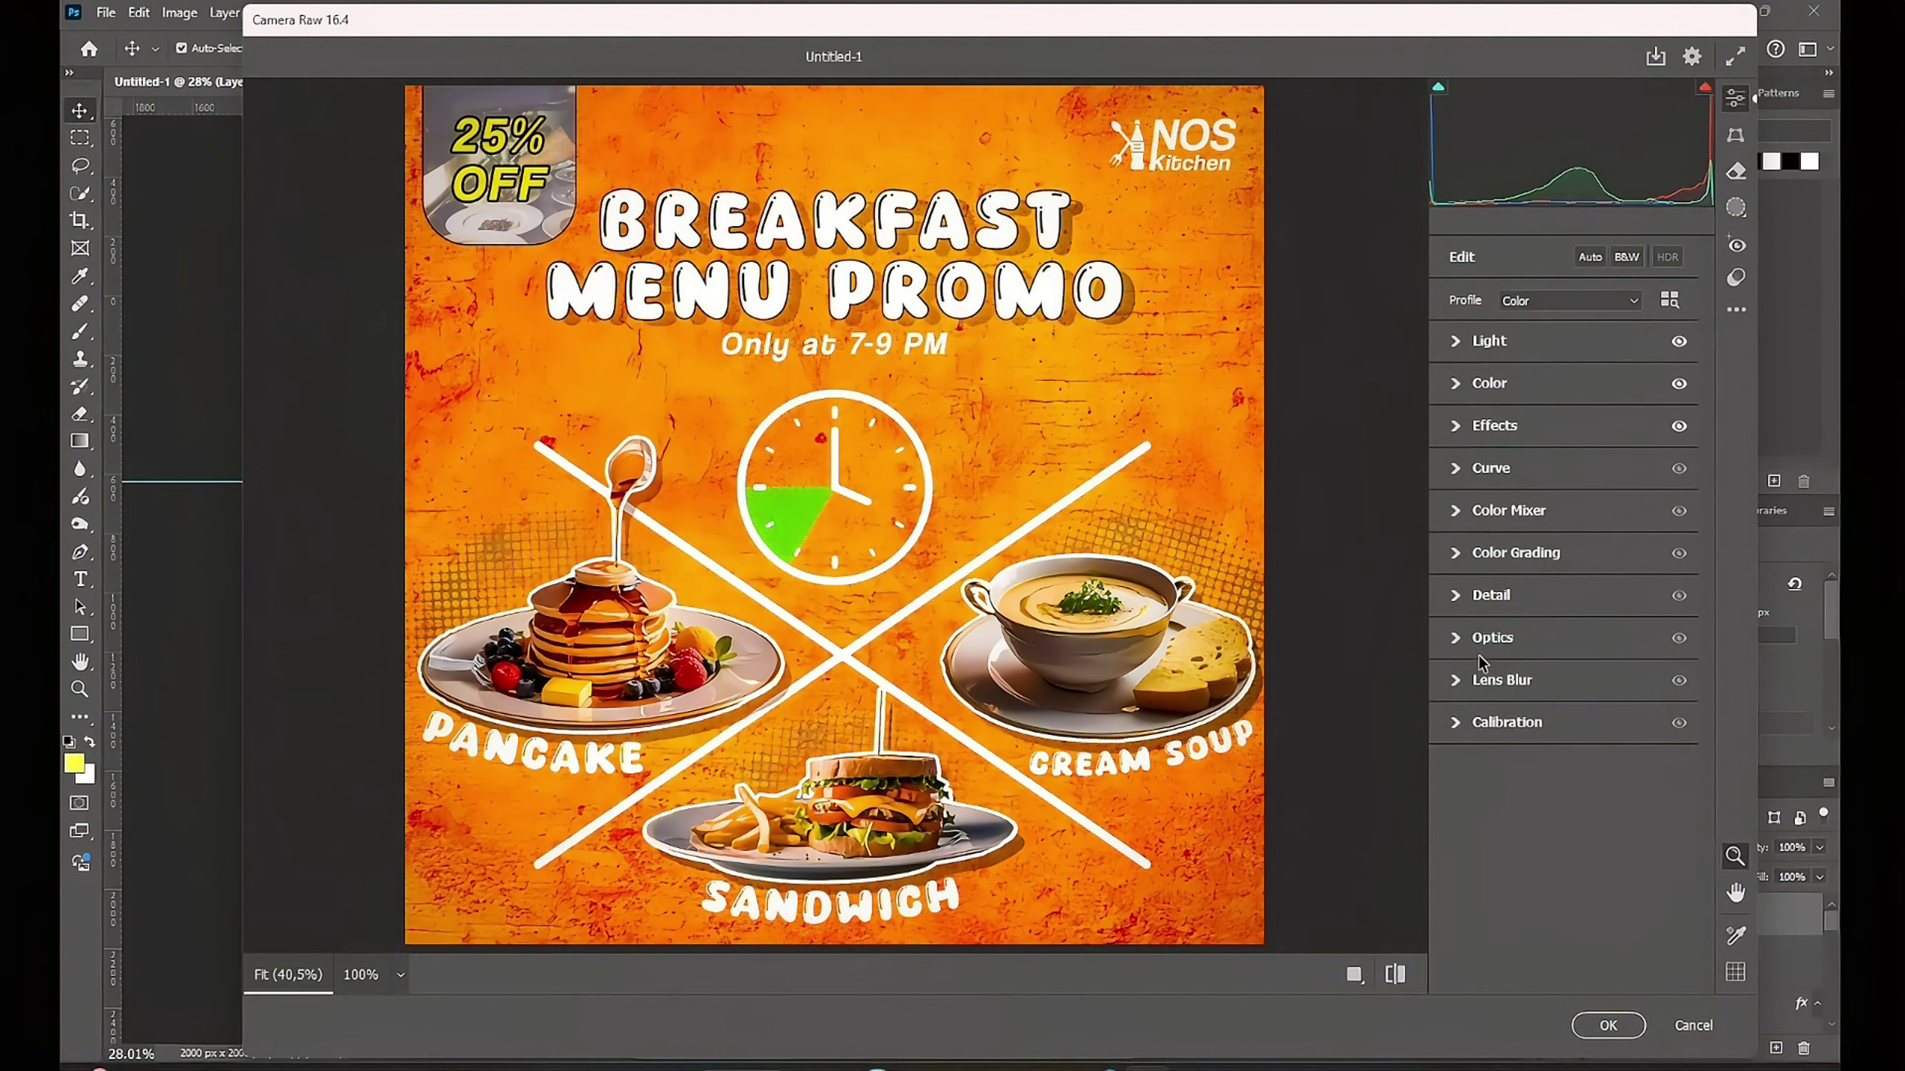
click(1459, 597)
drag(1453, 647, 1608, 647)
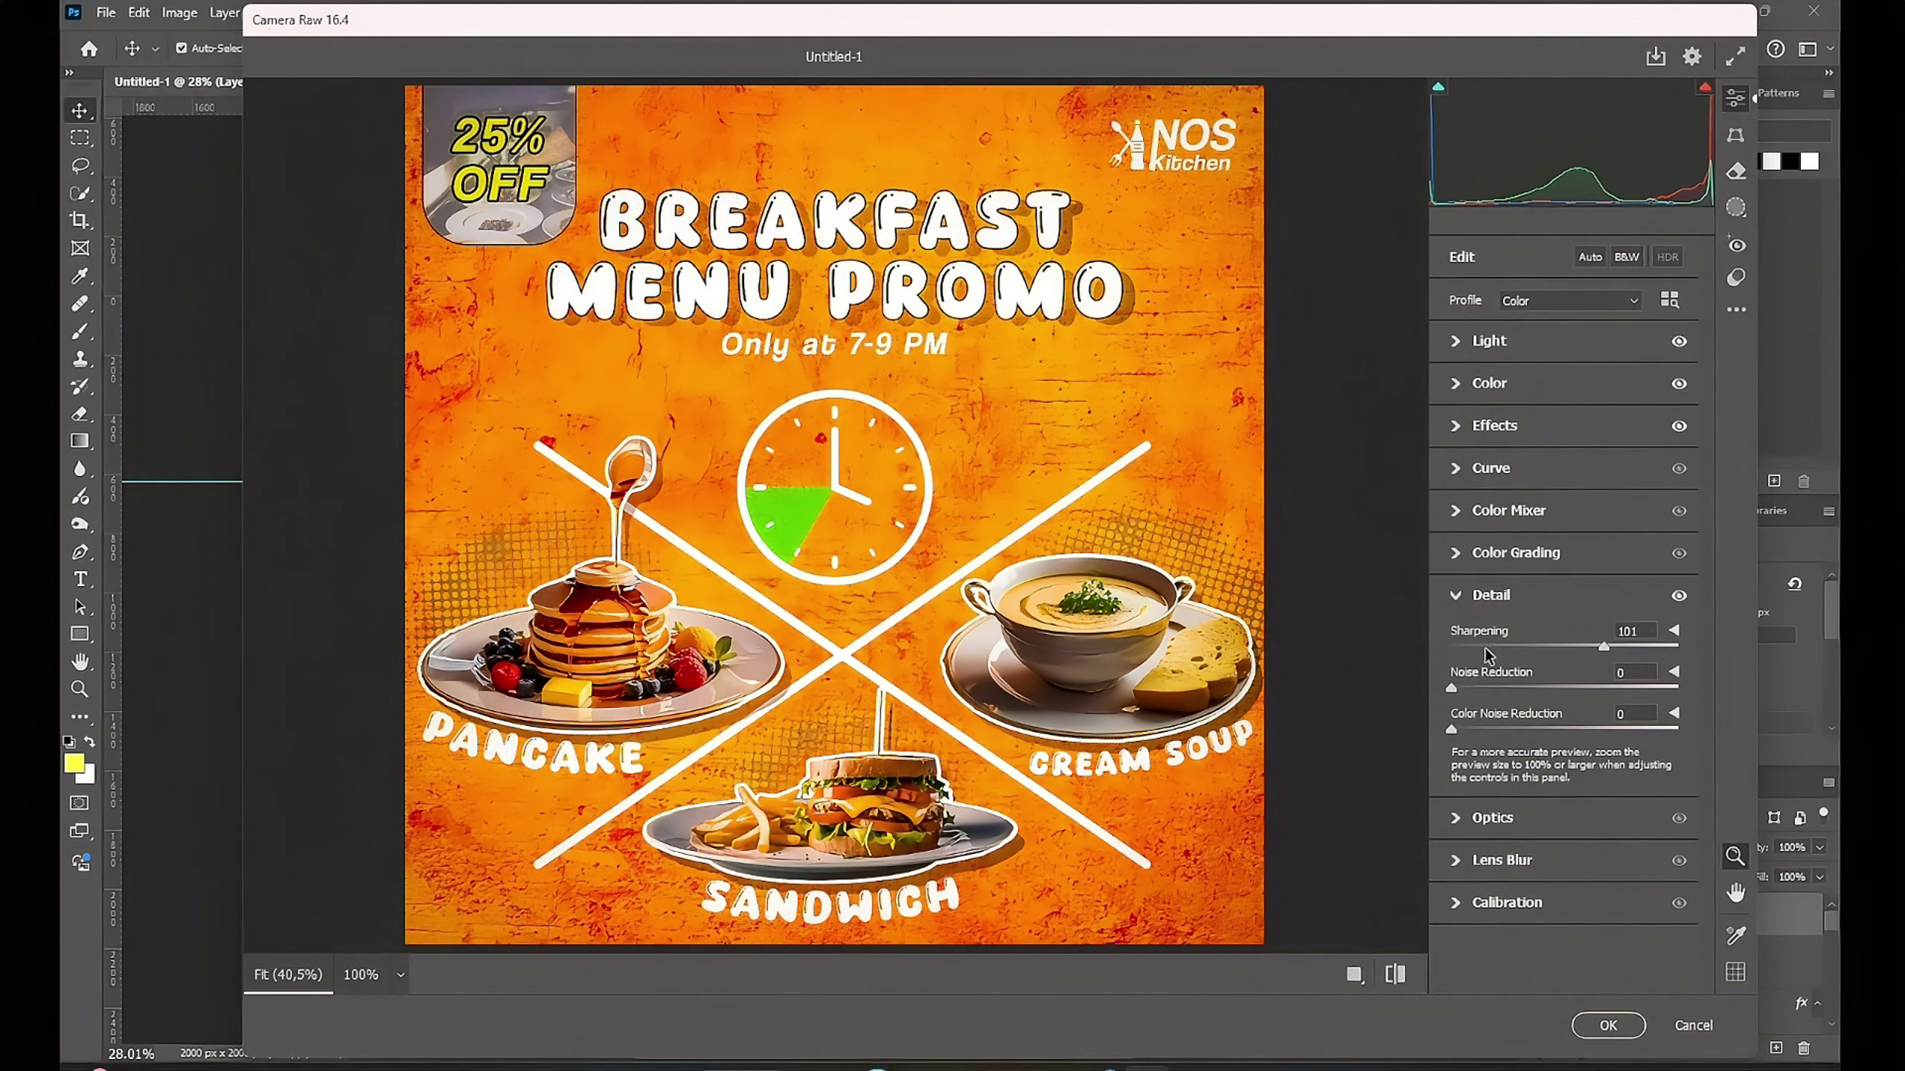
click(1608, 1025)
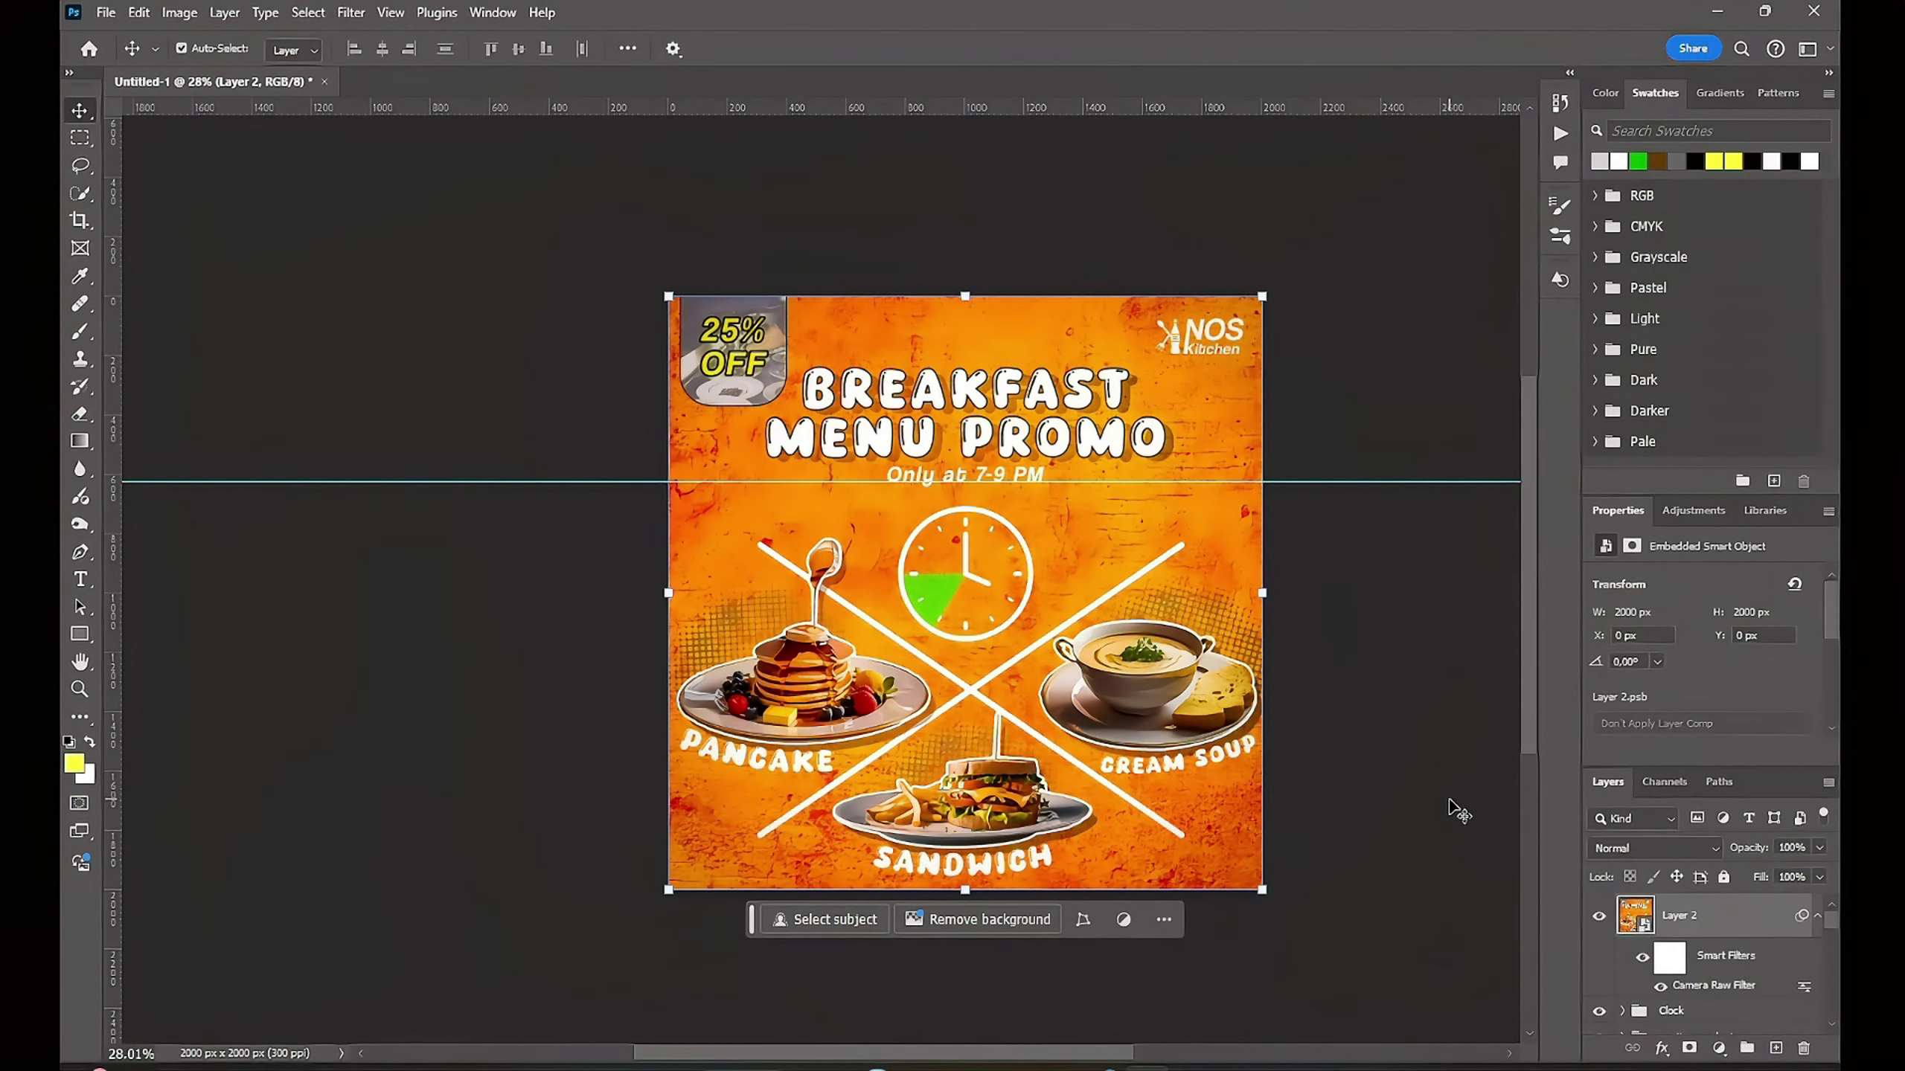